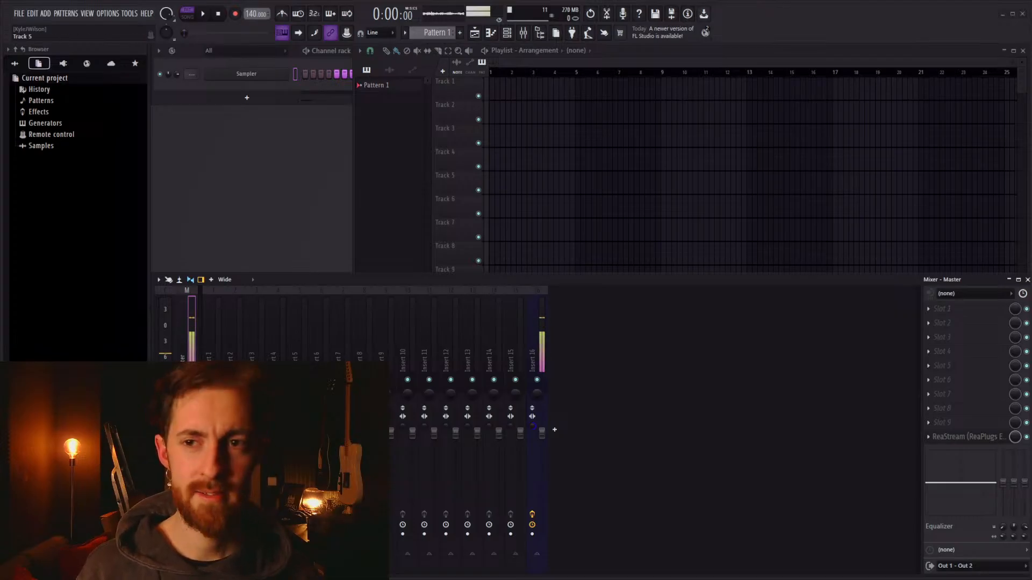
pyautogui.click(442, 80)
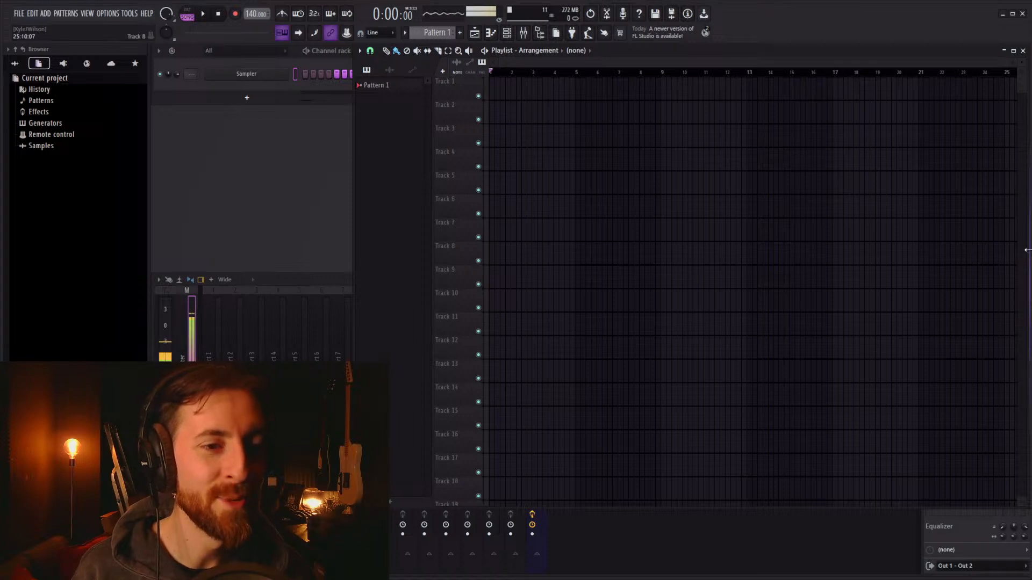
pyautogui.moveTo(1026, 249); pyautogui.dragTo(1031, 252)
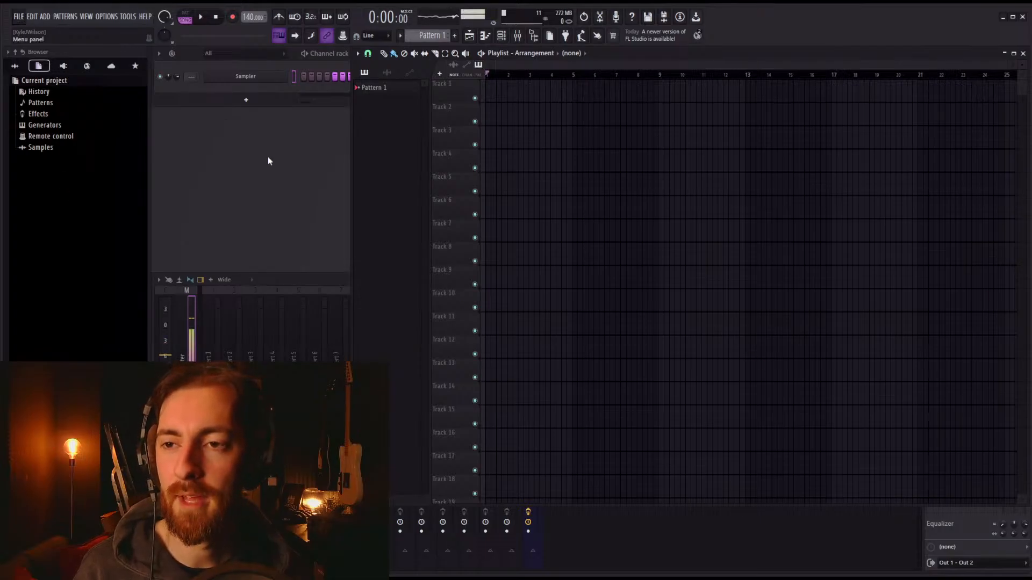
pyautogui.click(283, 156)
pyautogui.click(212, 353)
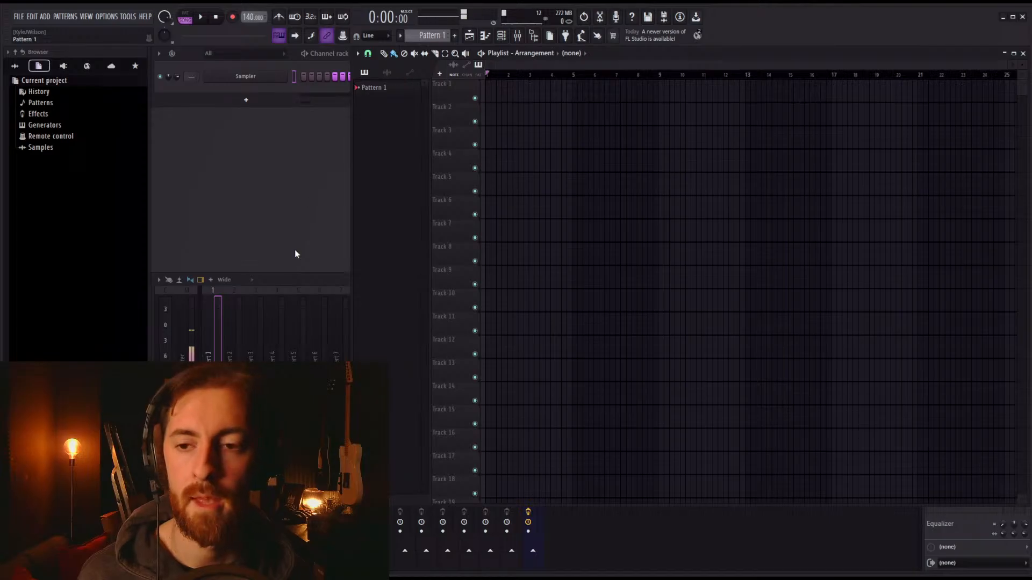
pyautogui.click(288, 280)
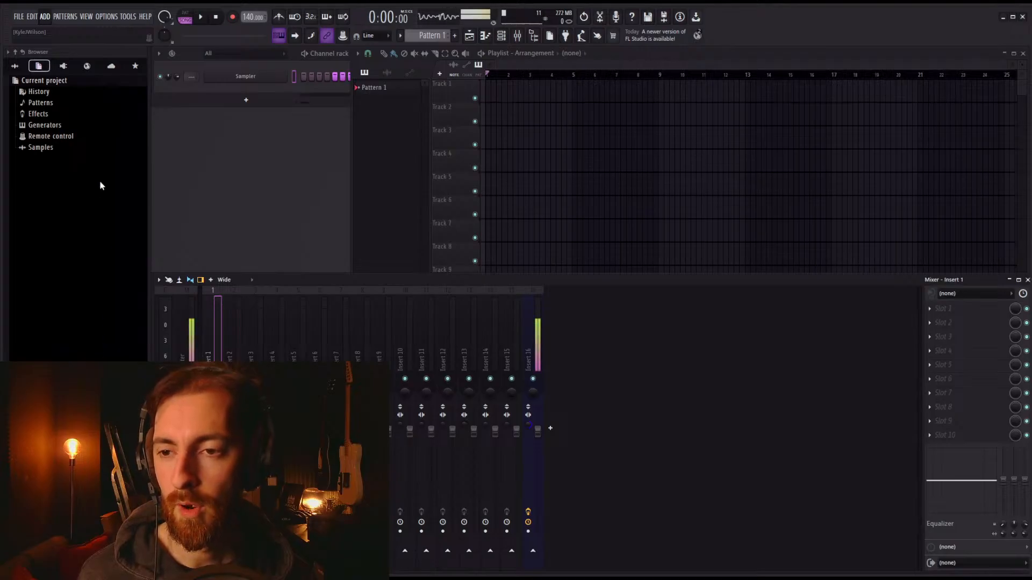
# Step: Add a FLEX instrument channel and load the Yamaha C7 lite preset from the Essential Pianos library
pyautogui.click(99, 325)
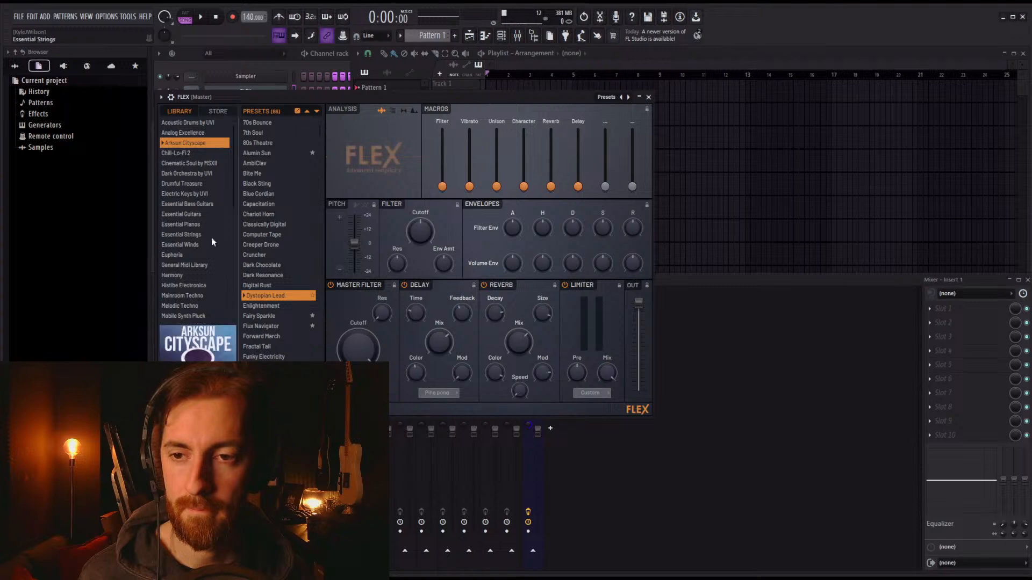
pyautogui.moveTo(283, 100); pyautogui.dragTo(524, 124)
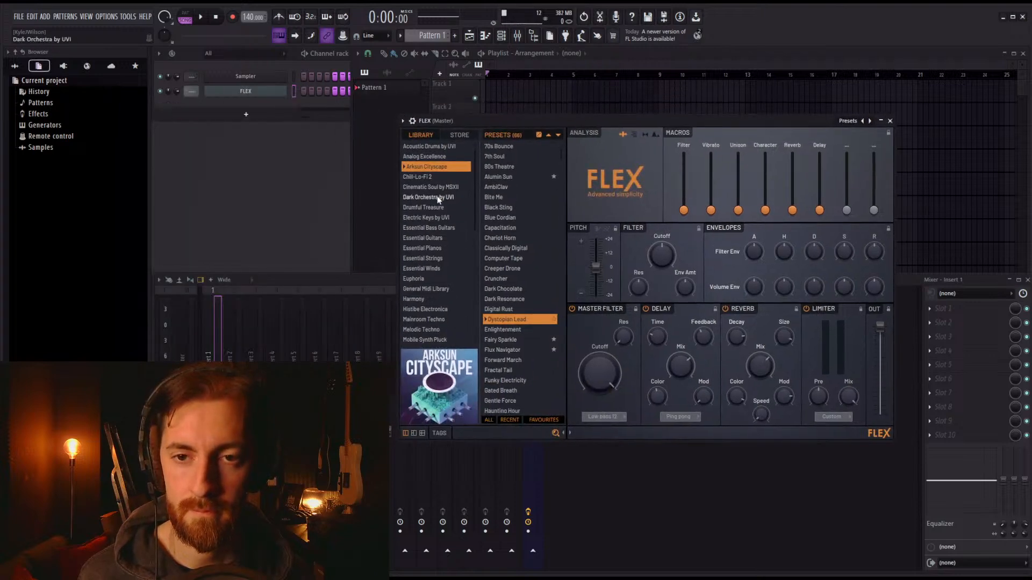
pyautogui.scroll(-1, 437, 291)
pyautogui.scroll(-5, 436, 293)
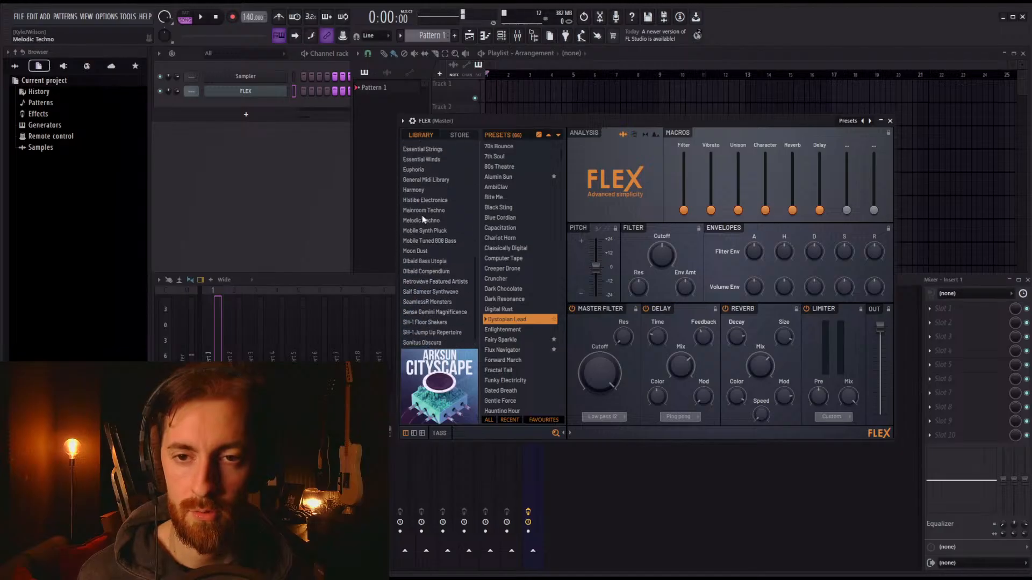
pyautogui.scroll(1, 434, 156)
pyautogui.click(435, 154)
pyautogui.click(513, 188)
pyautogui.click(514, 341)
pyautogui.click(514, 350)
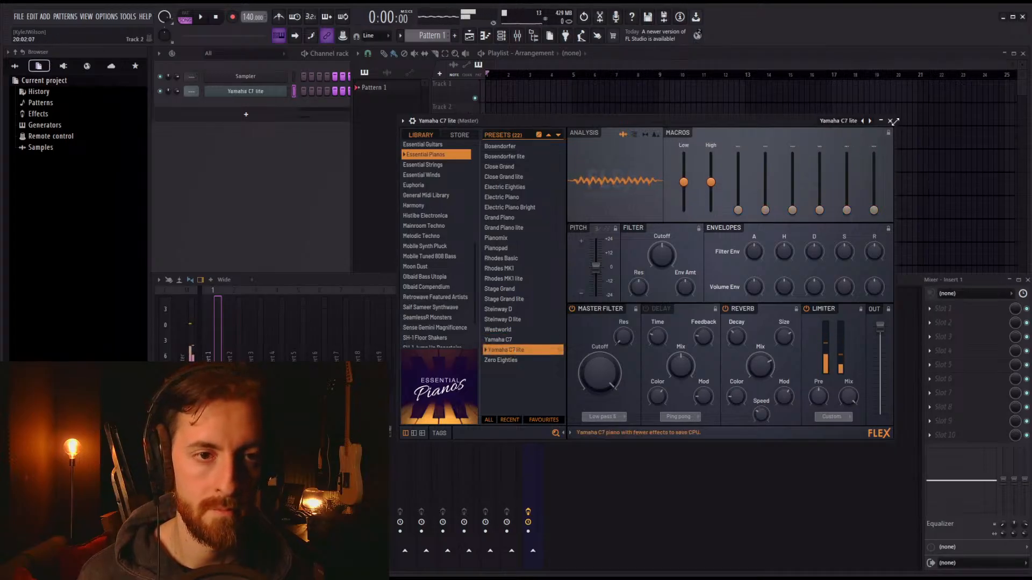
pyautogui.click(890, 121)
# Step: Open the piano roll of the Yamaha C7 lite channel and move it clear for note entry
pyautogui.click(293, 91)
pyautogui.press('F7')
pyautogui.click(266, 403)
pyautogui.scroll(-3, 266, 402)
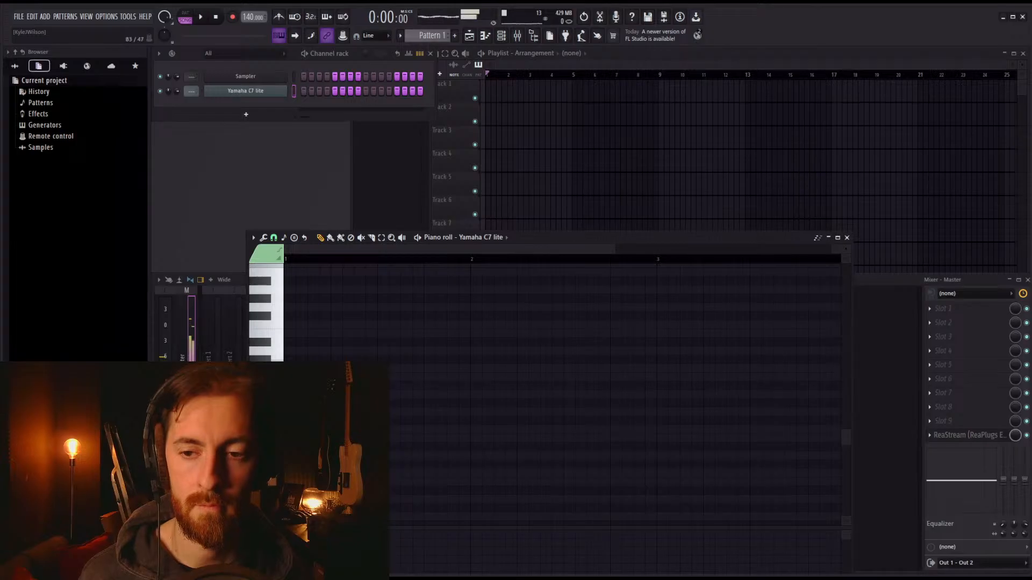
pyautogui.click(288, 385)
pyautogui.moveTo(525, 234); pyautogui.dragTo(518, 112)
# Step: Enter an A#3 note at the start of bar 1, directly followed by an F4 note of the same length
pyautogui.click(293, 261)
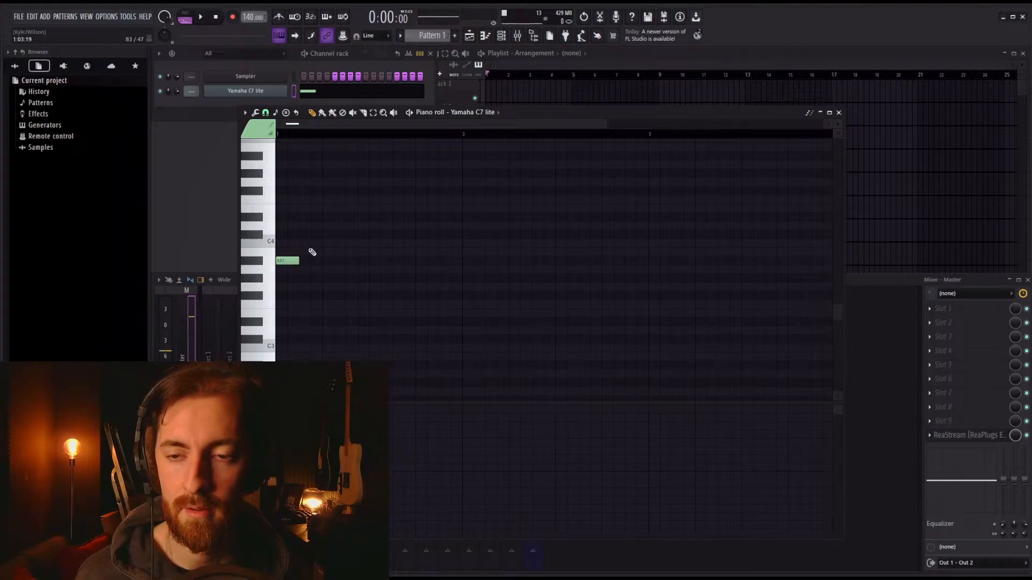
pyautogui.click(288, 261)
pyautogui.moveTo(299, 236); pyautogui.dragTo(299, 201)
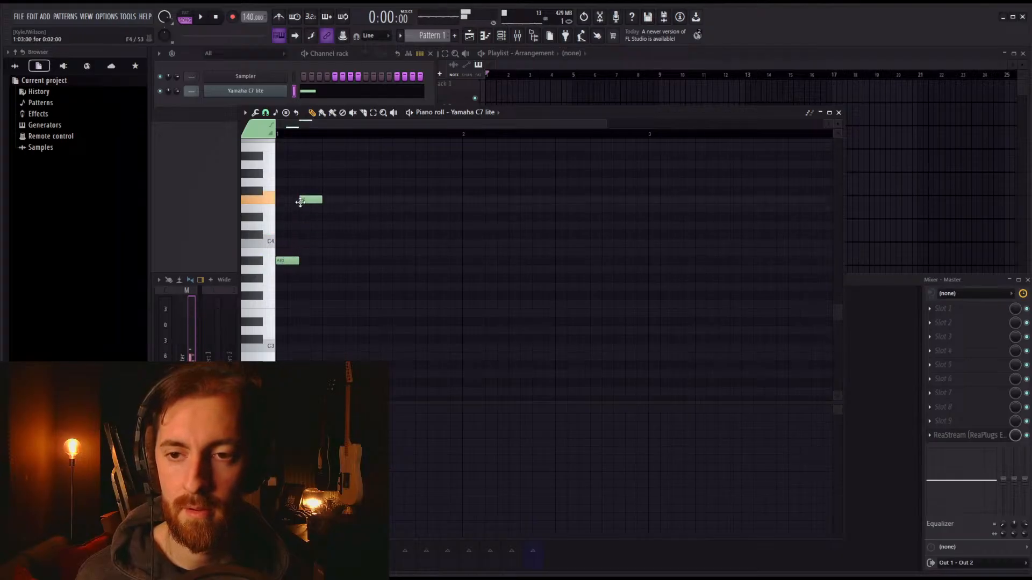
pyautogui.scroll(2, 316, 168)
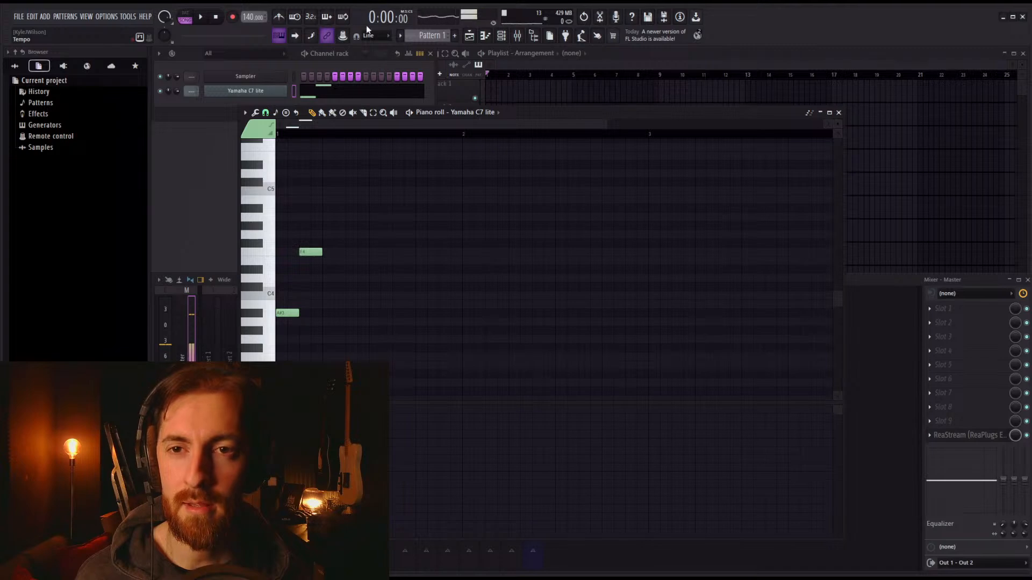
# Step: Set the project tempo to 83 BPM by tapping the beat
pyautogui.click(610, 331)
pyautogui.click(610, 331)
pyautogui.click(610, 331)
pyautogui.click(610, 330)
pyautogui.click(610, 331)
pyautogui.click(609, 331)
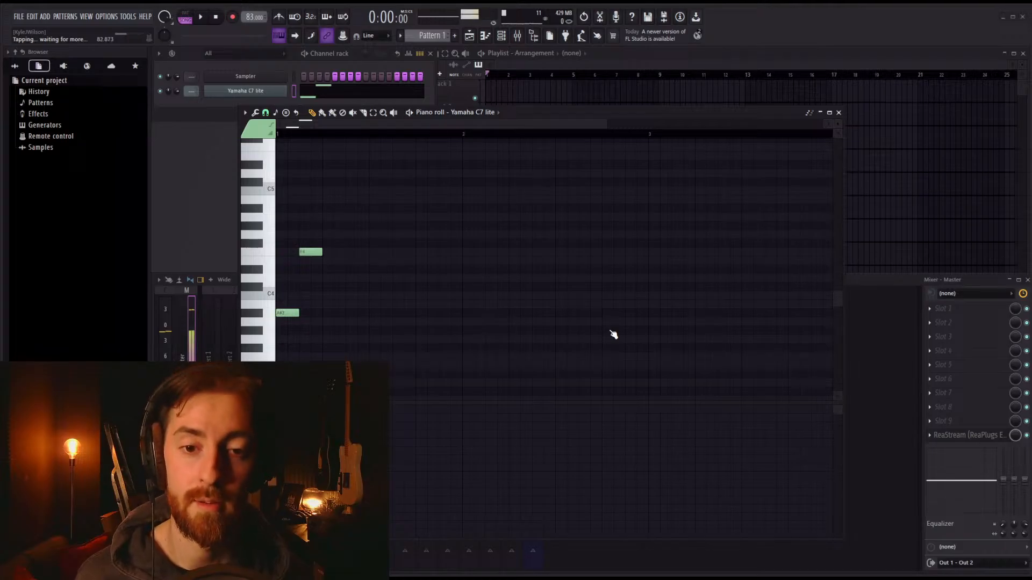
pyautogui.click(610, 331)
pyautogui.click(609, 331)
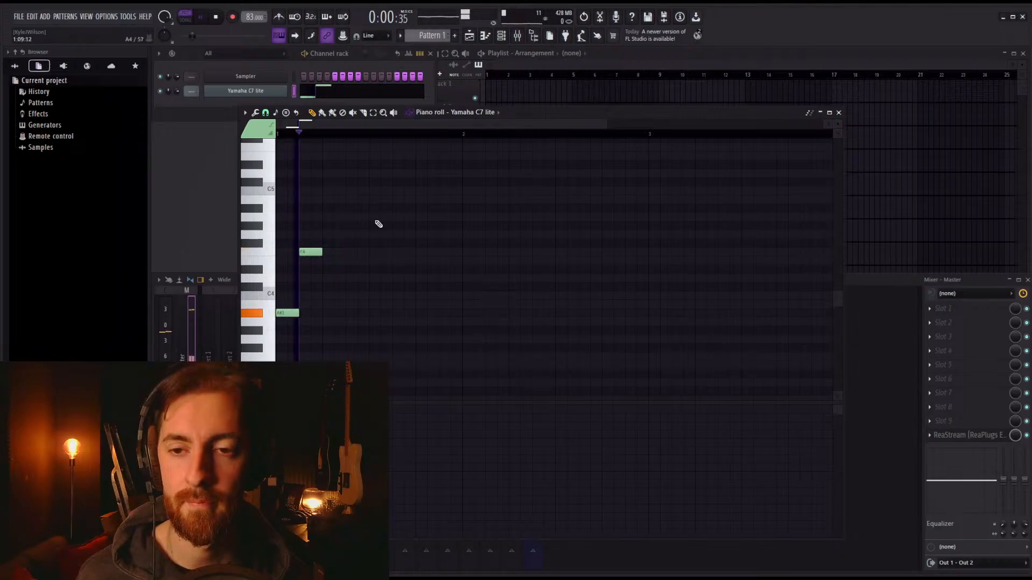
# Step: Continue the melody in bar 1 with a G4 note and an F4 note while checking it in playback
pyautogui.click(333, 236)
pyautogui.press('space')
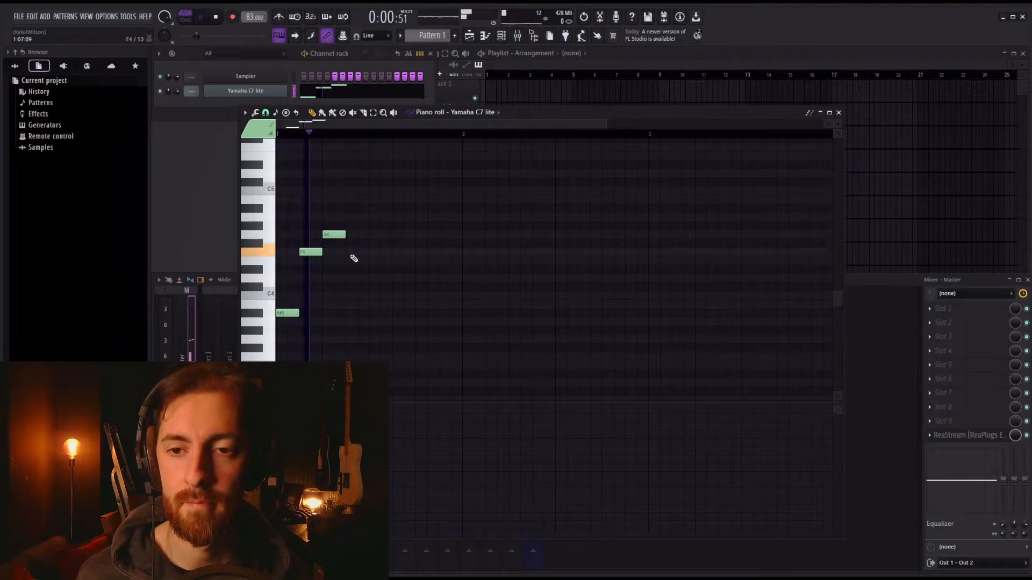
pyautogui.click(351, 252)
# Step: Duplicate the four-note phrase so that it fills the second half of bar 1
pyautogui.keyDown('ctrl'); pyautogui.moveTo(376, 337); pyautogui.dragTo(276, 164); pyautogui.keyUp('ctrl')
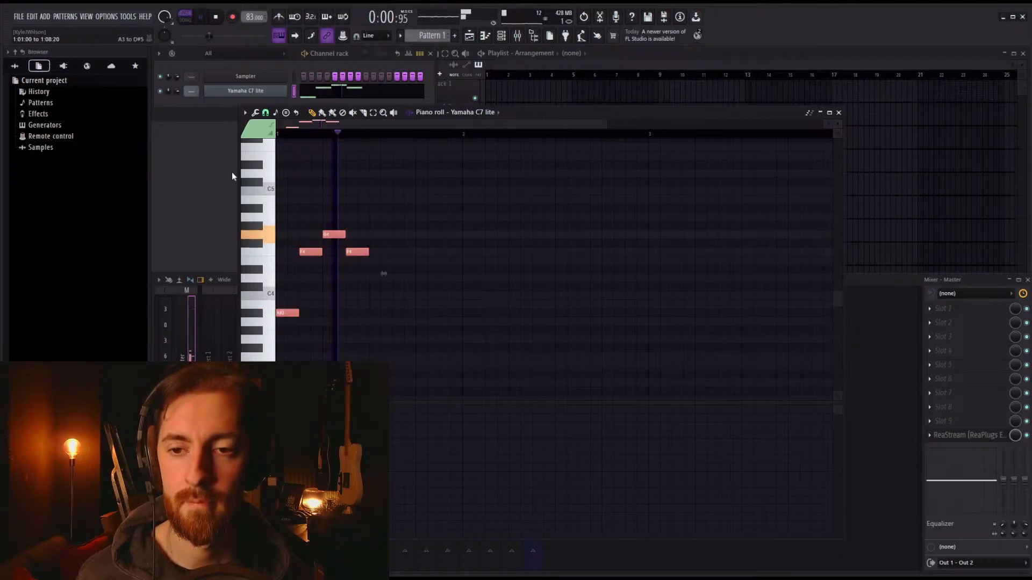
pyautogui.hotkey('ctrl', 'b')
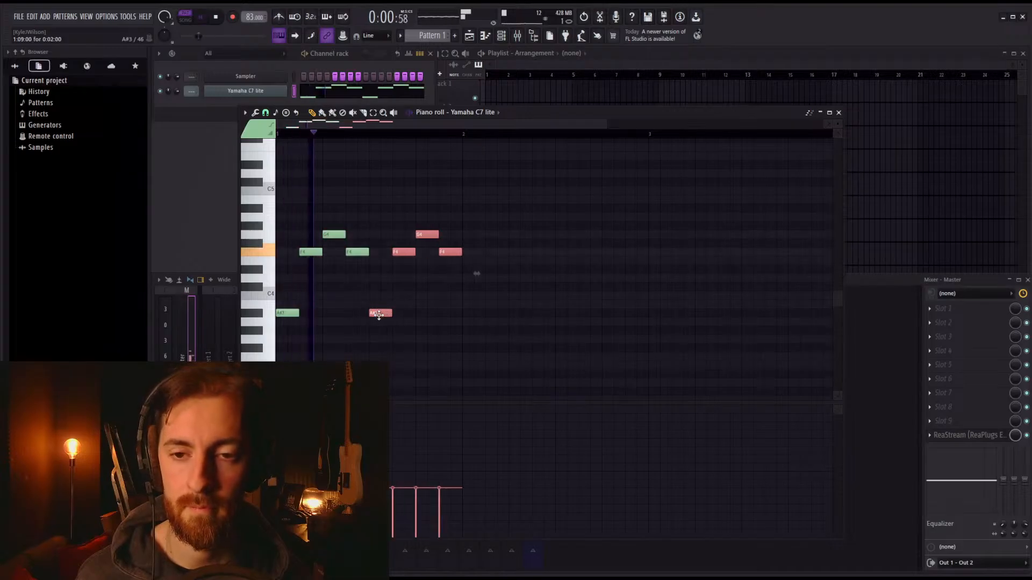
pyautogui.press('space')
# Step: Fill bar 2 with the notes F3, F4, G4, F4, A4, F4, G4 and F4, and play the pattern
pyautogui.moveTo(466, 326); pyautogui.dragTo(473, 357)
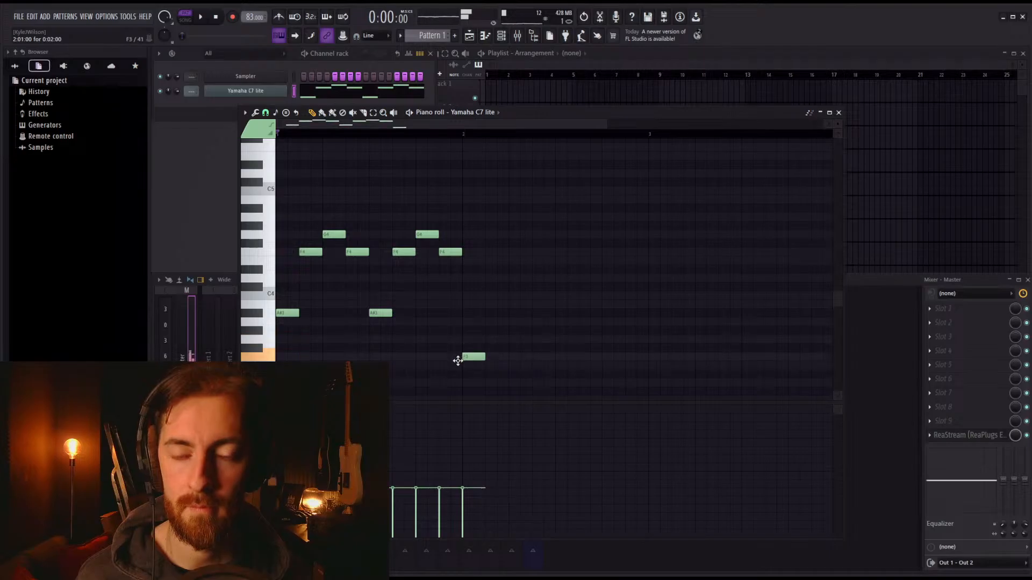
pyautogui.click(487, 250)
pyautogui.click(511, 236)
pyautogui.click(535, 251)
pyautogui.click(559, 218)
pyautogui.click(580, 253)
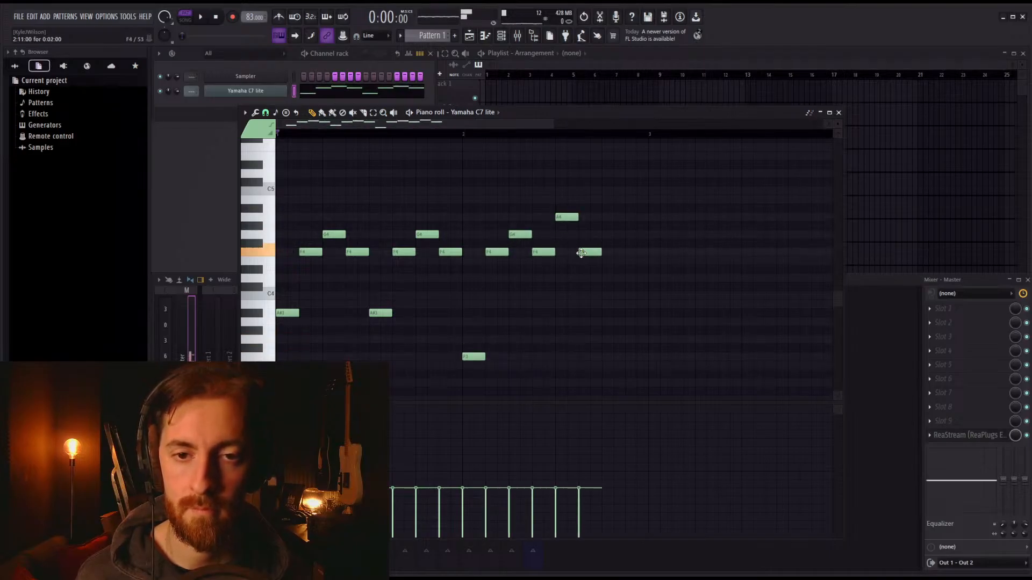
pyautogui.click(604, 235)
pyautogui.click(627, 251)
pyautogui.press('space')
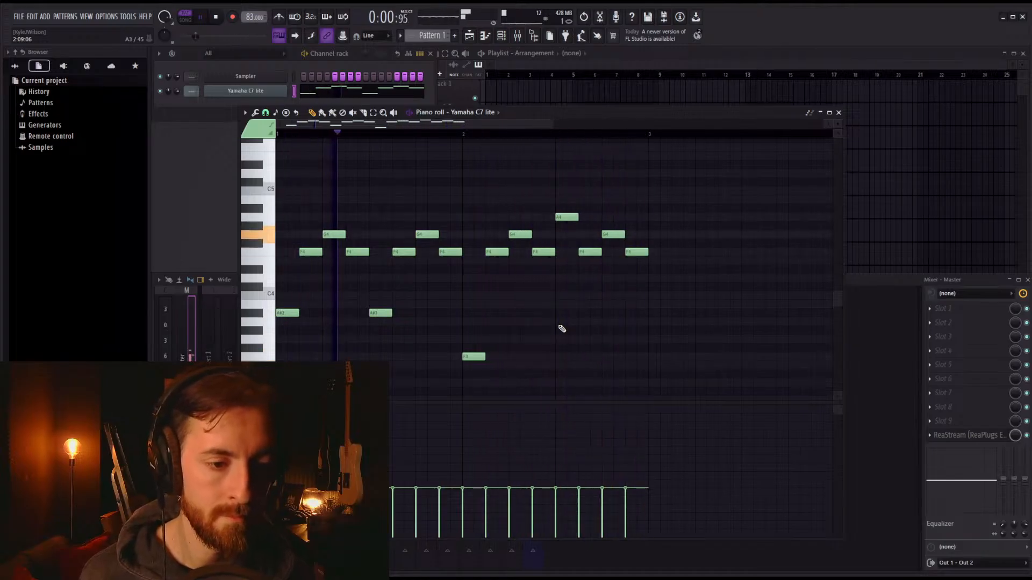
# Step: Raise the piano's volume envelope release in FLEX to 100% while the pattern plays
pyautogui.moveTo(561, 379); pyautogui.dragTo(282, 309)
pyautogui.press('space')
pyautogui.click(254, 92)
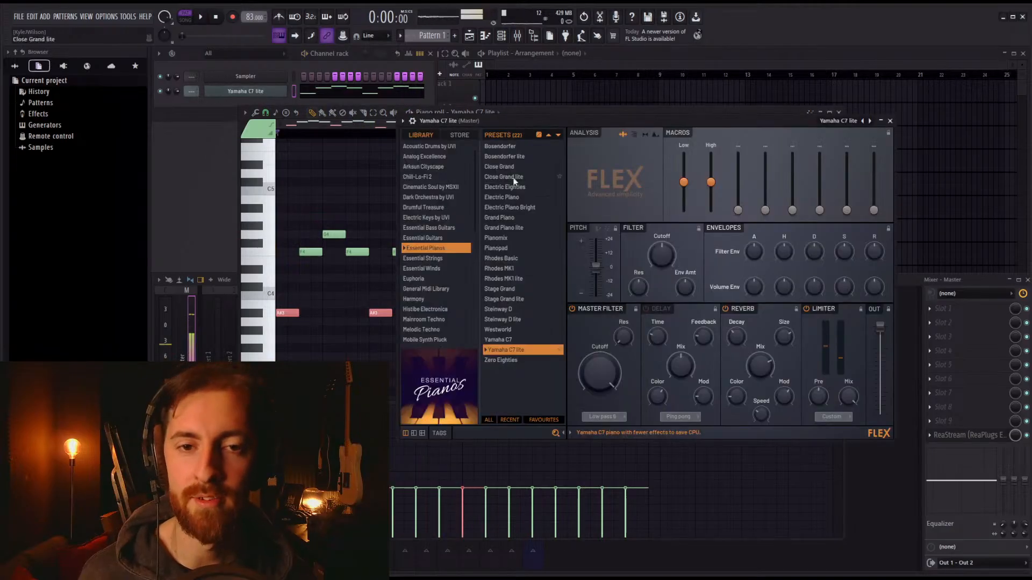
pyautogui.press('space')
pyautogui.moveTo(874, 287); pyautogui.dragTo(874, 258)
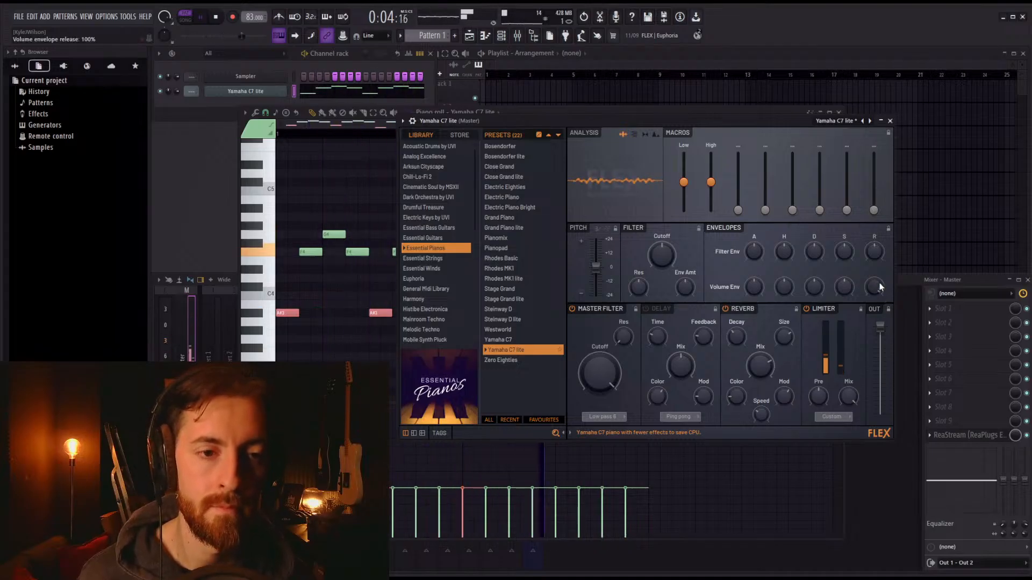
pyautogui.click(890, 120)
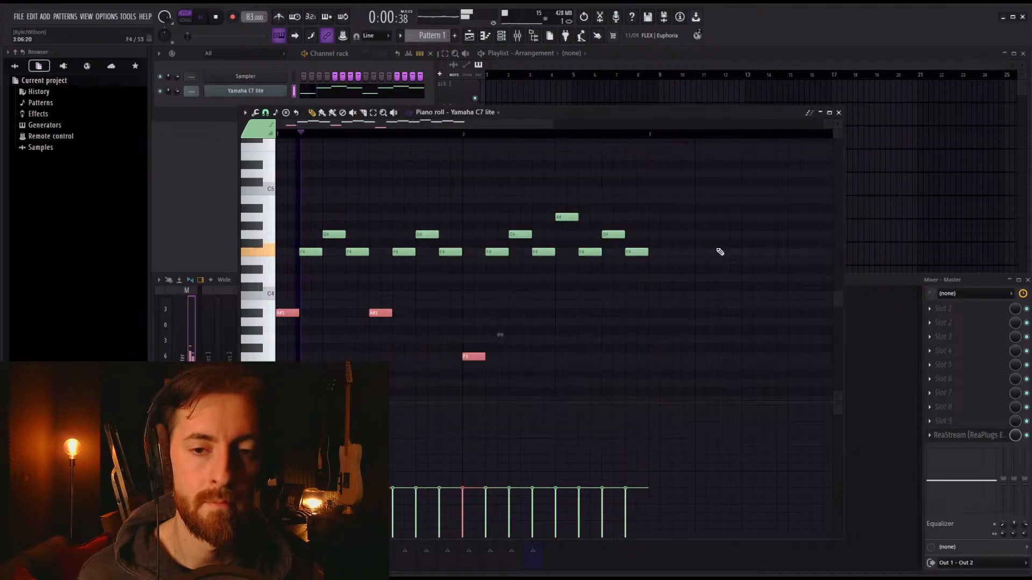
# Step: Vary the individual note velocities of the melody, making the A4 note the loudest, and audition the result
pyautogui.moveTo(698, 359); pyautogui.dragTo(255, 161)
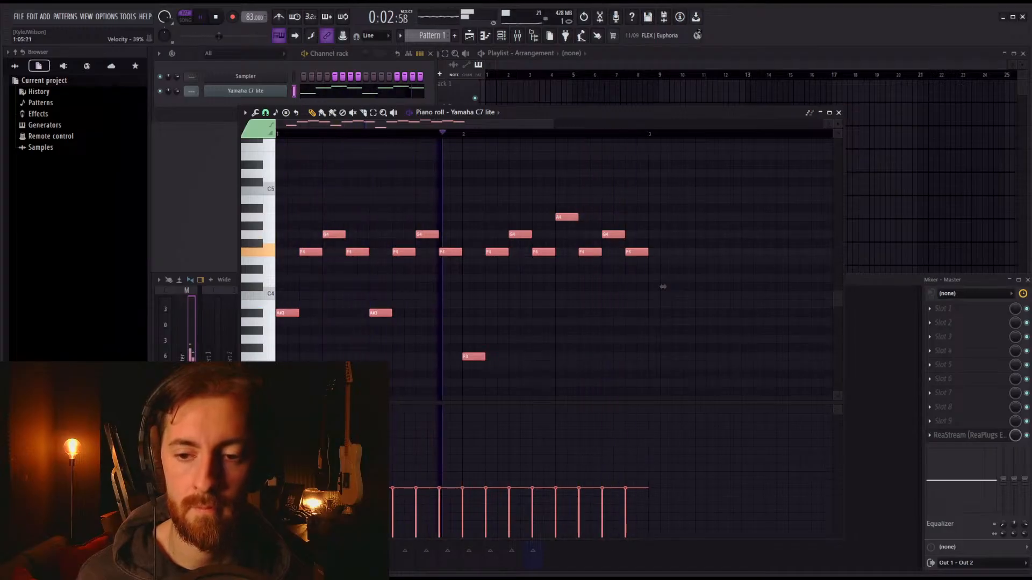
pyautogui.press('space')
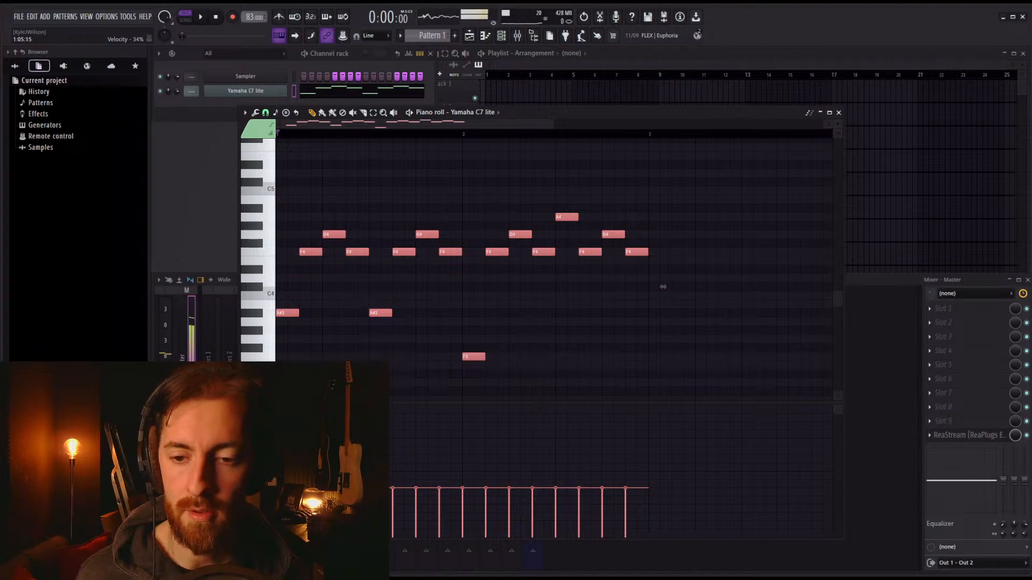
pyautogui.click(392, 492)
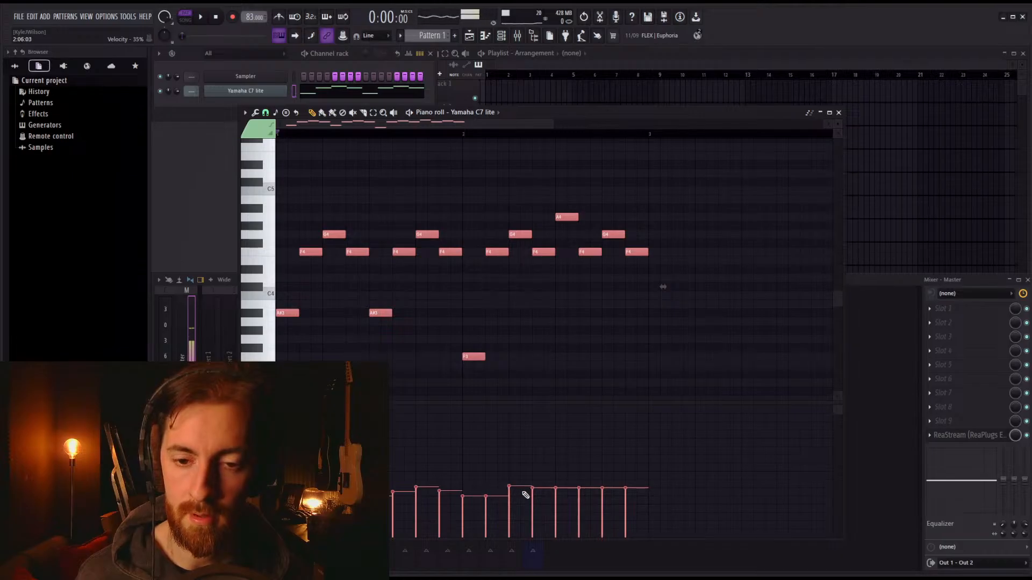
pyautogui.click(555, 480)
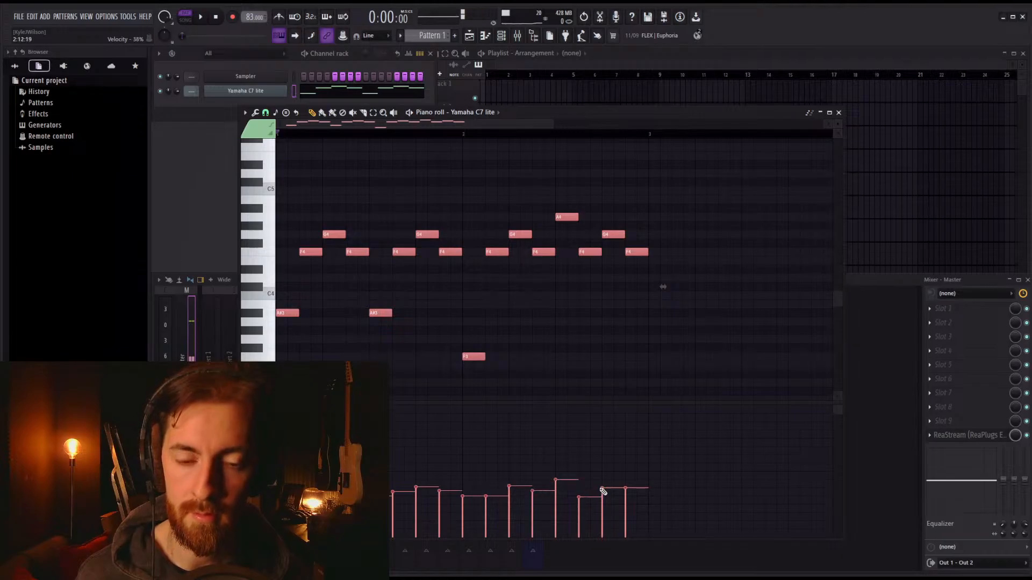
pyautogui.click(602, 484)
pyautogui.click(623, 489)
pyautogui.press('space')
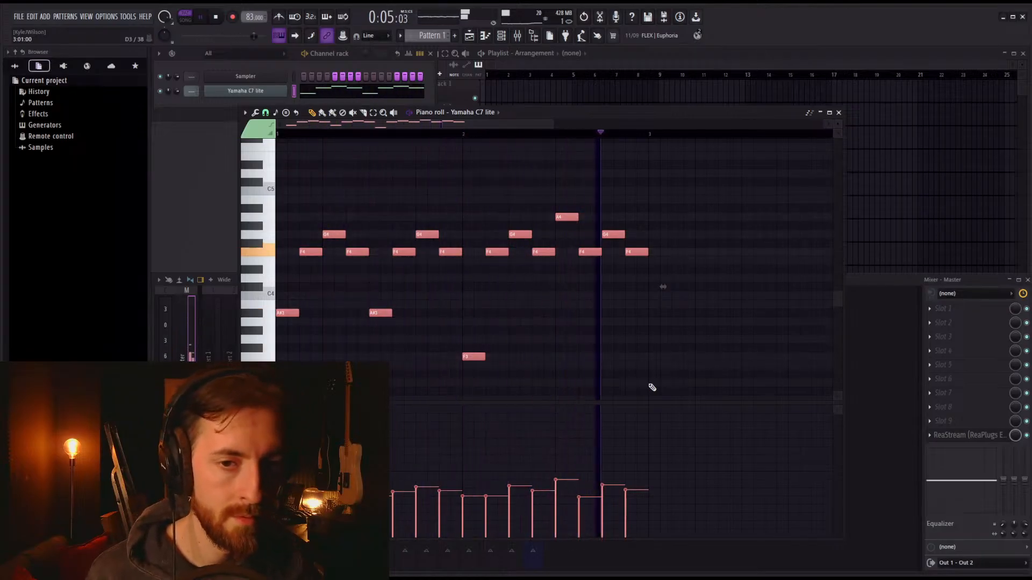
pyautogui.press('space')
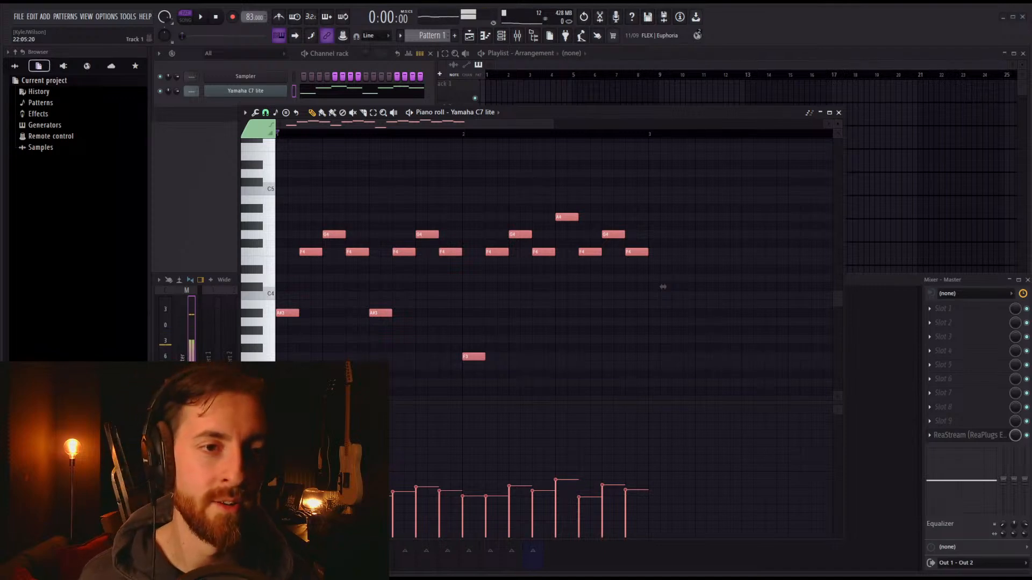
# Step: Deselect all notes, play the piano pattern and review the FLEX settings of the Yamaha C7 lite preset
pyautogui.hotkey('ctrl', 'a')
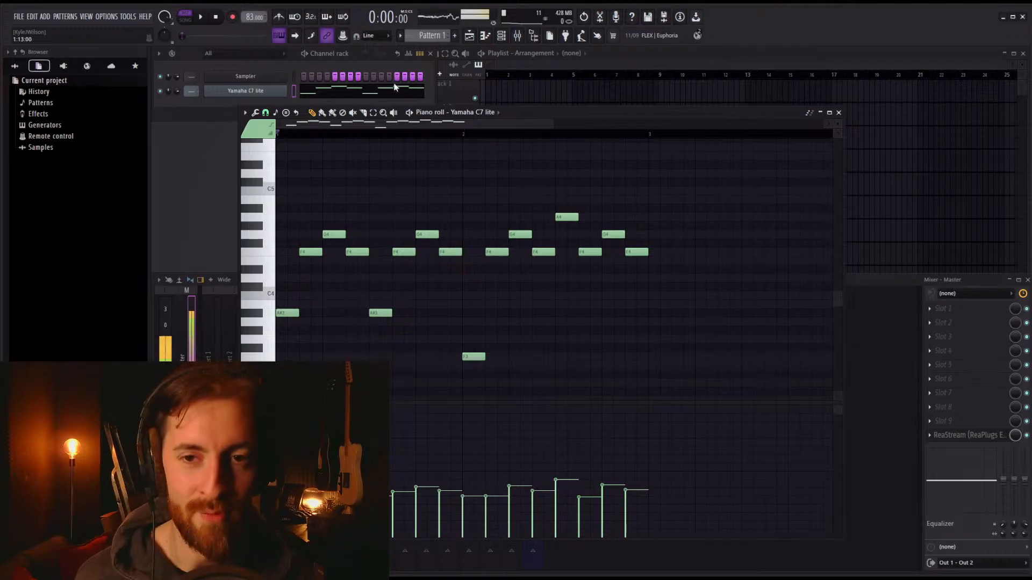
pyautogui.press('space')
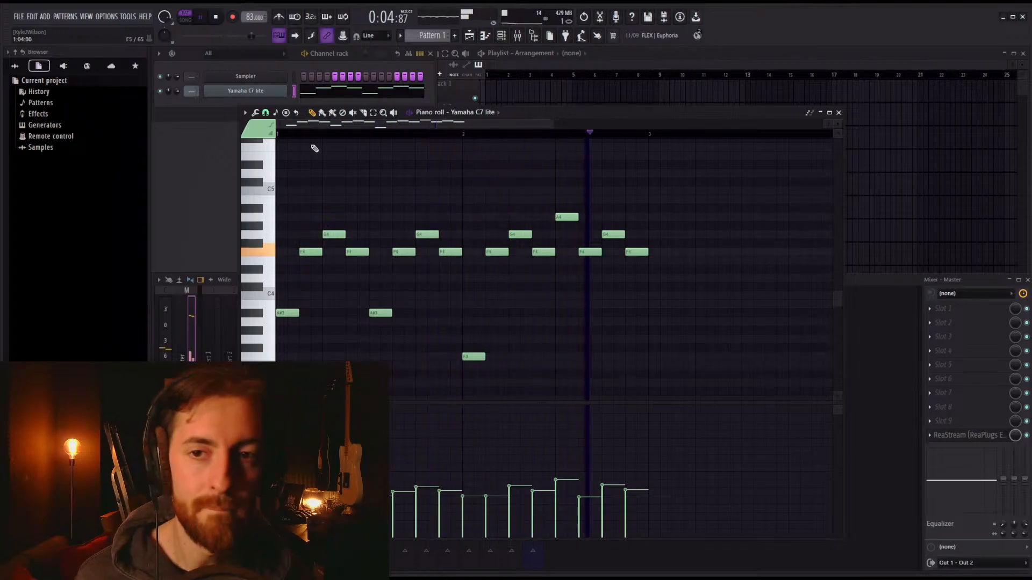
pyautogui.click(258, 92)
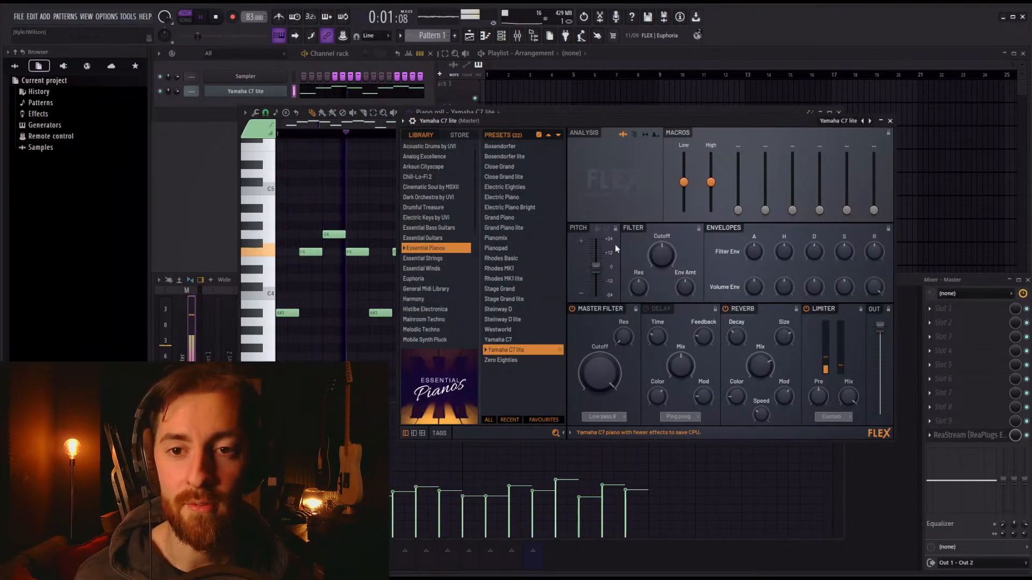
pyautogui.click(890, 120)
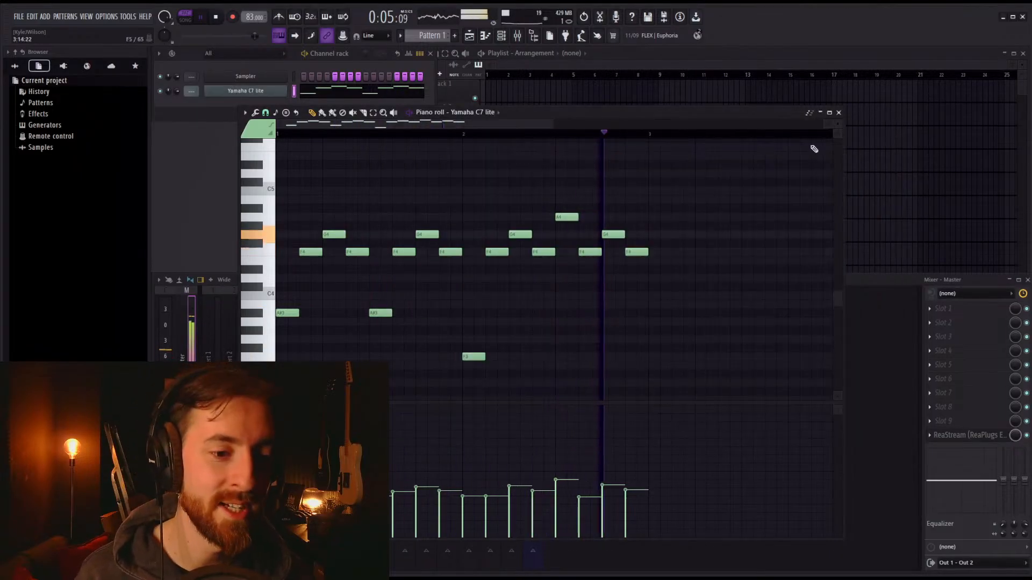
# Step: Close the piano roll and place Pattern 1 on Track 1 of the playlist at bar 2
pyautogui.click(838, 112)
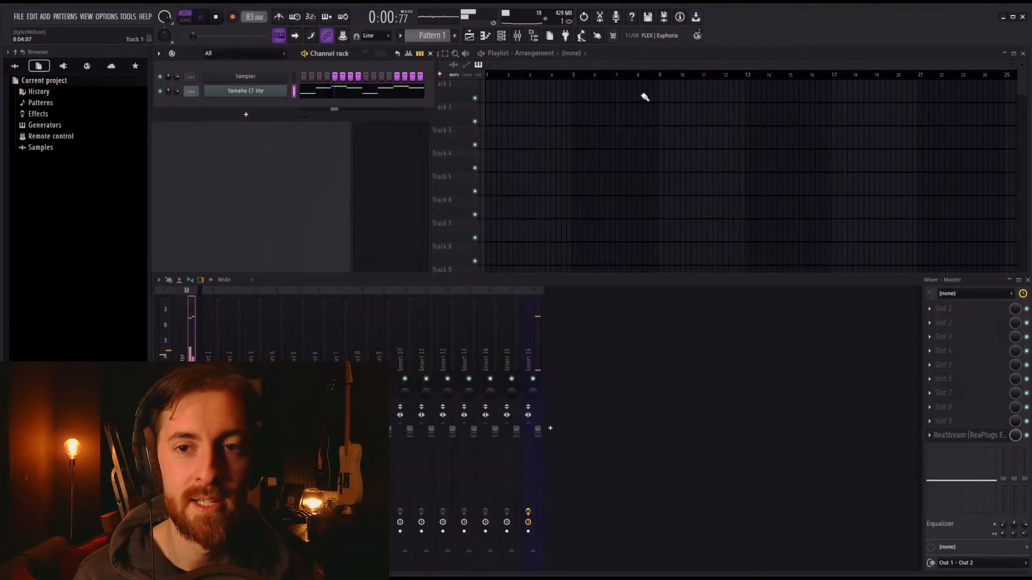
pyautogui.click(511, 92)
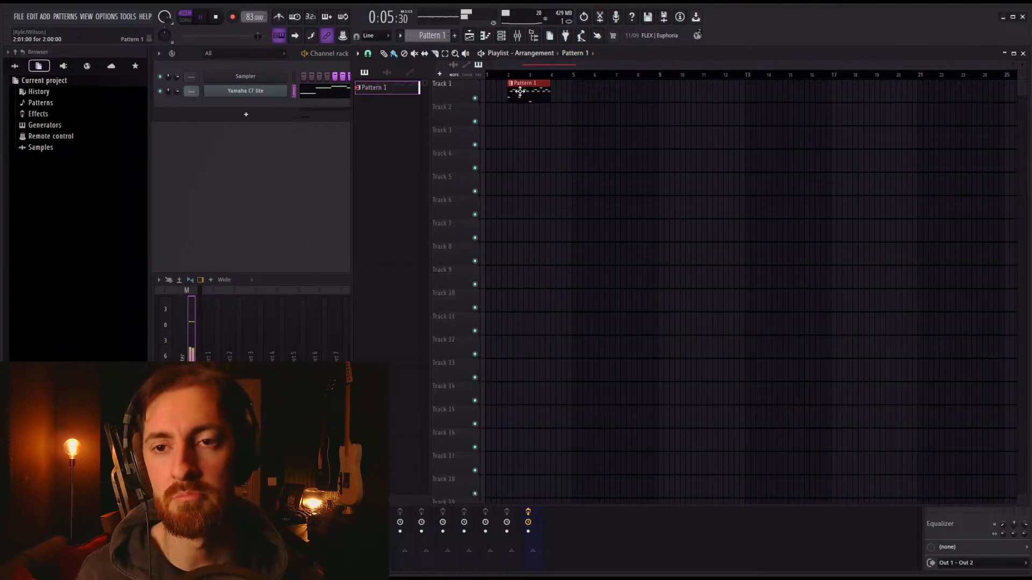
# Step: Remove the Pattern 1 clip from the playlist and play the pattern with the Yamaha C7 lite piano roll open
pyautogui.moveTo(528, 92); pyautogui.dragTo(391, 94)
pyautogui.rightClick(491, 95)
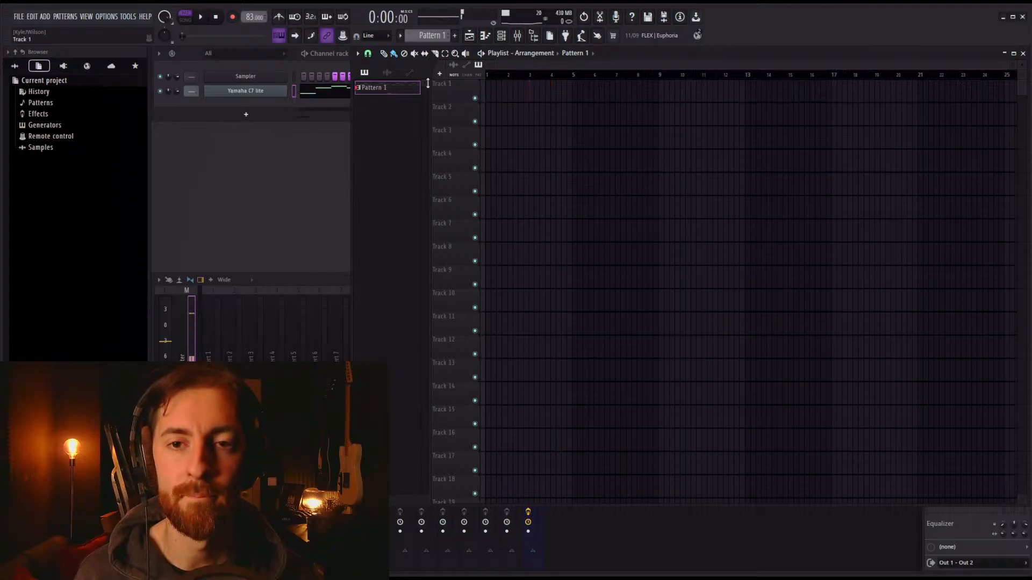
pyautogui.click(326, 95)
pyautogui.press('space')
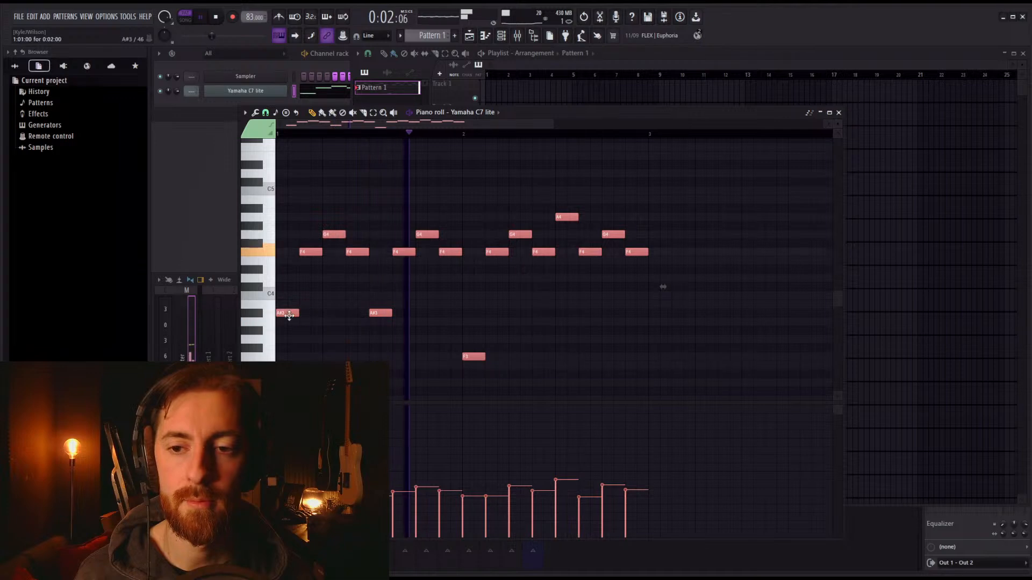
# Step: Duplicate the two-bar piano melody into bars 3 and 4
pyautogui.hotkey('ctrl', 'b')
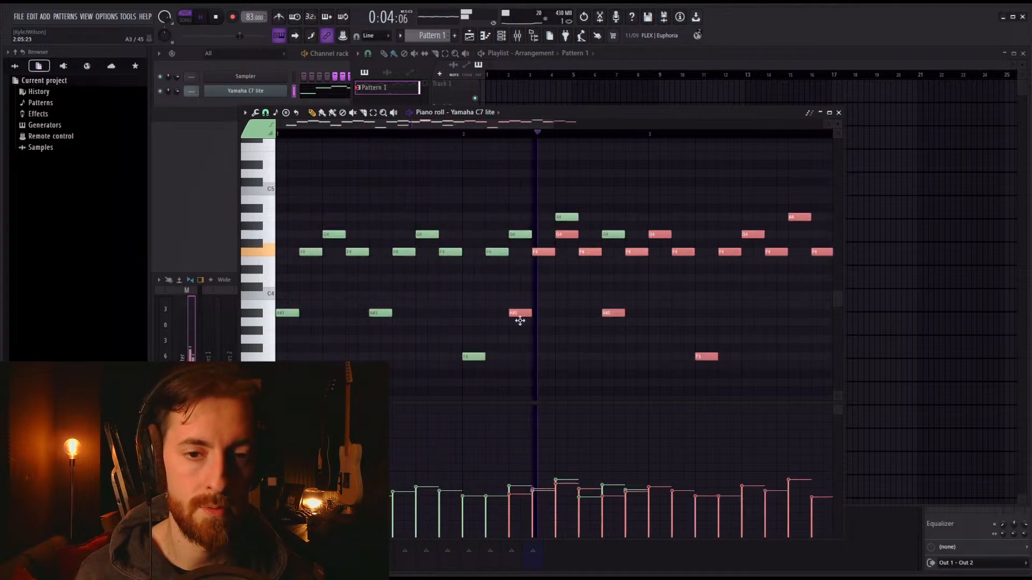
pyautogui.scroll(-3, 788, 329)
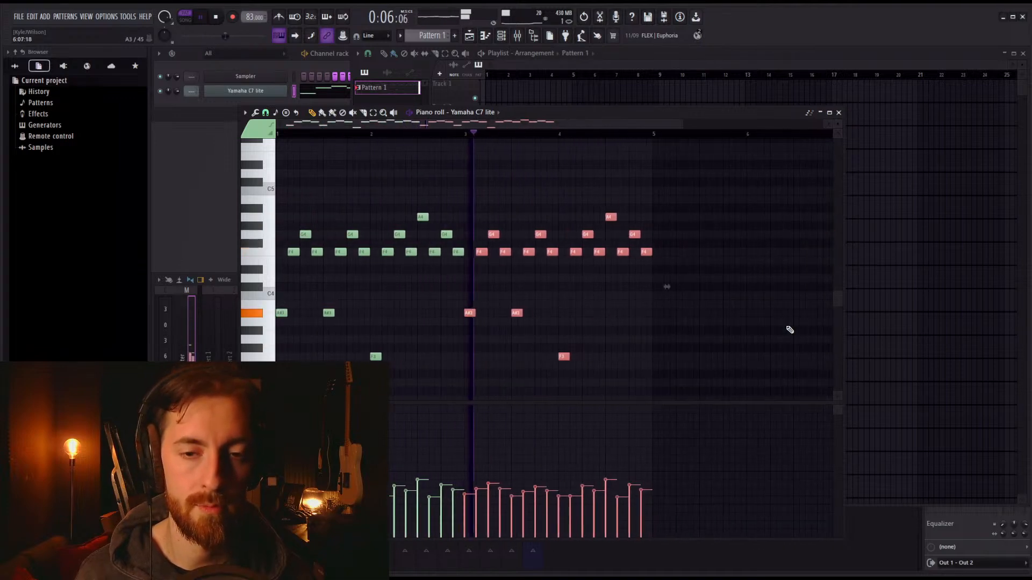
pyautogui.scroll(2, 727, 324)
pyautogui.scroll(-3, 710, 323)
pyautogui.scroll(2, 699, 322)
# Step: Copy the two-bar phrase into bars 5–6 and 7–8, deselect all notes and stop playback
pyautogui.keyDown('shift'); pyautogui.moveTo(323, 261); pyautogui.dragTo(622, 269); pyautogui.keyUp('shift')
pyautogui.scroll(-2, 548, 275)
pyautogui.scroll(-2, 667, 286)
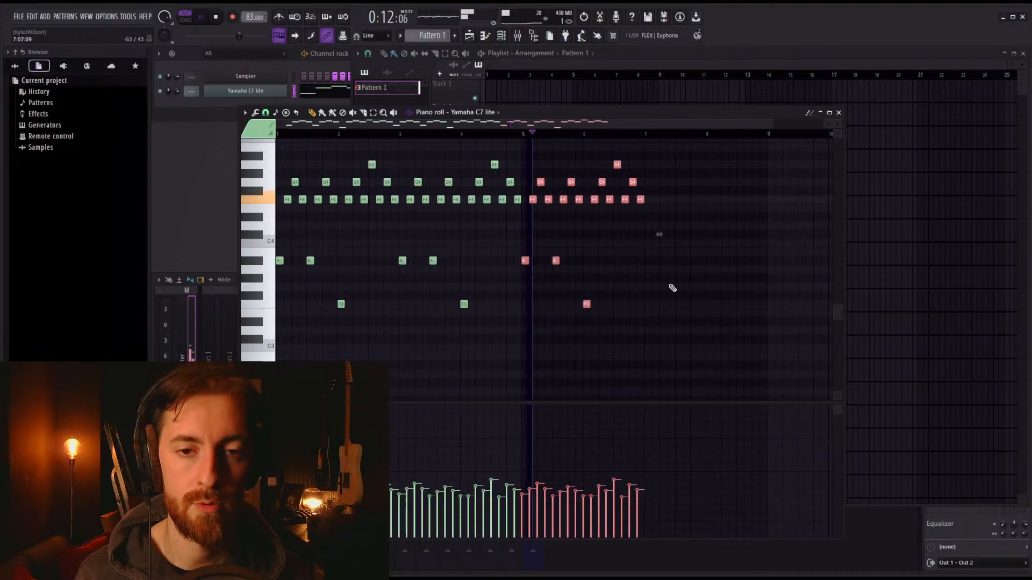
pyautogui.scroll(2, 671, 287)
pyautogui.keyDown('shift'); pyautogui.moveTo(446, 261); pyautogui.dragTo(635, 267); pyautogui.keyUp('shift')
pyautogui.scroll(-2, 650, 257)
pyautogui.scroll(2, 711, 267)
pyautogui.scroll(2, 709, 268)
pyautogui.hotkey('ctrl', 'd')
pyautogui.press('space')
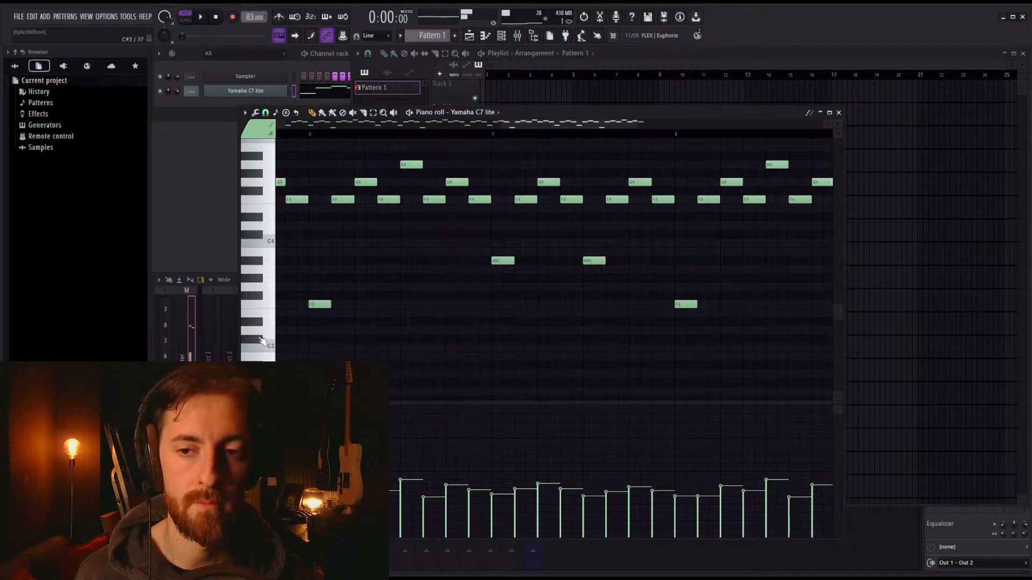
# Step: Lower the two A#3 bass notes in bar 7 to D3 and play from bar 7
pyautogui.keyDown('ctrl'); pyautogui.moveTo(616, 288); pyautogui.dragTo(501, 336); pyautogui.keyUp('ctrl')
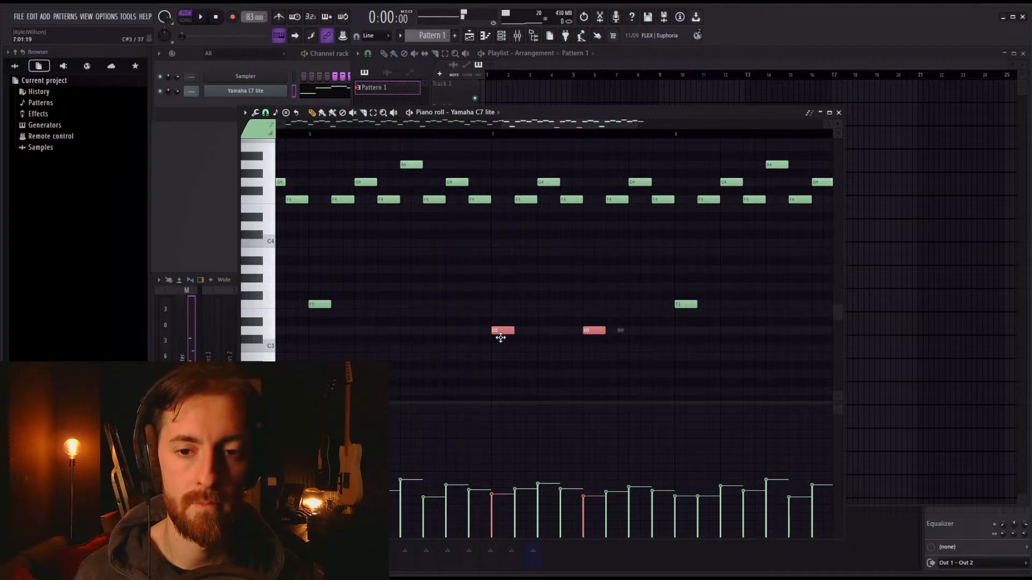
pyautogui.click(492, 139)
pyautogui.press('space')
pyautogui.hotkey('ctrl', 'd')
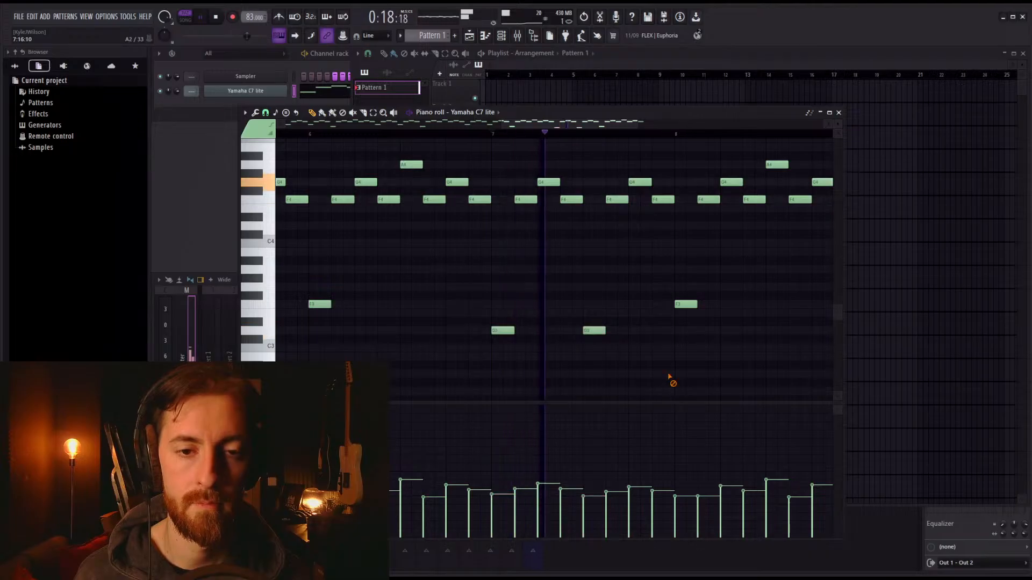
# Step: Raise the F3 bass note in bar 8 to A#3 and audition the ending
pyautogui.press('space')
pyautogui.moveTo(688, 302); pyautogui.dragTo(689, 250)
pyautogui.press('space')
pyautogui.scroll(-3, 643, 253)
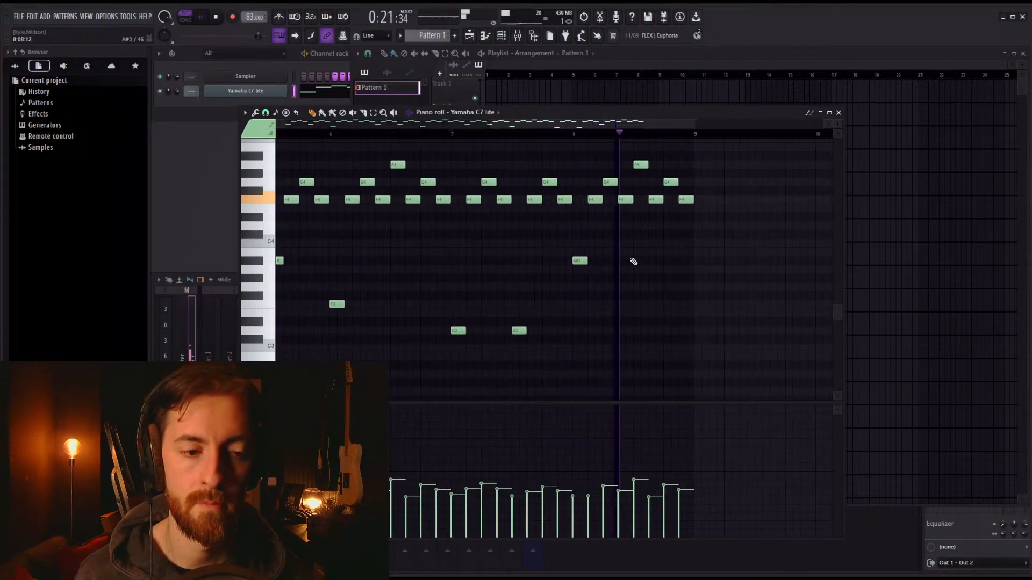
pyautogui.press('space')
pyautogui.scroll(-4, 707, 224)
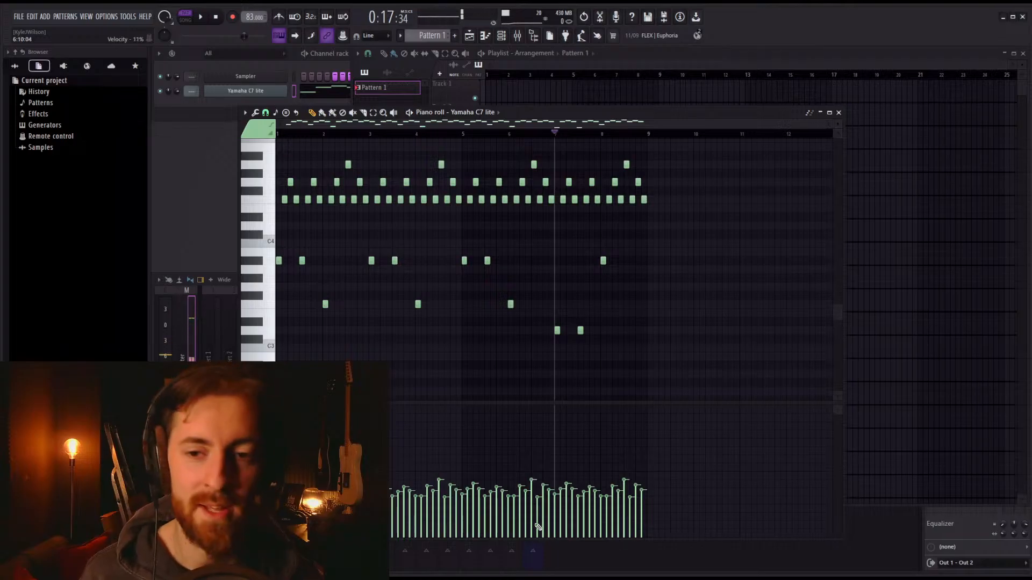
pyautogui.press('space')
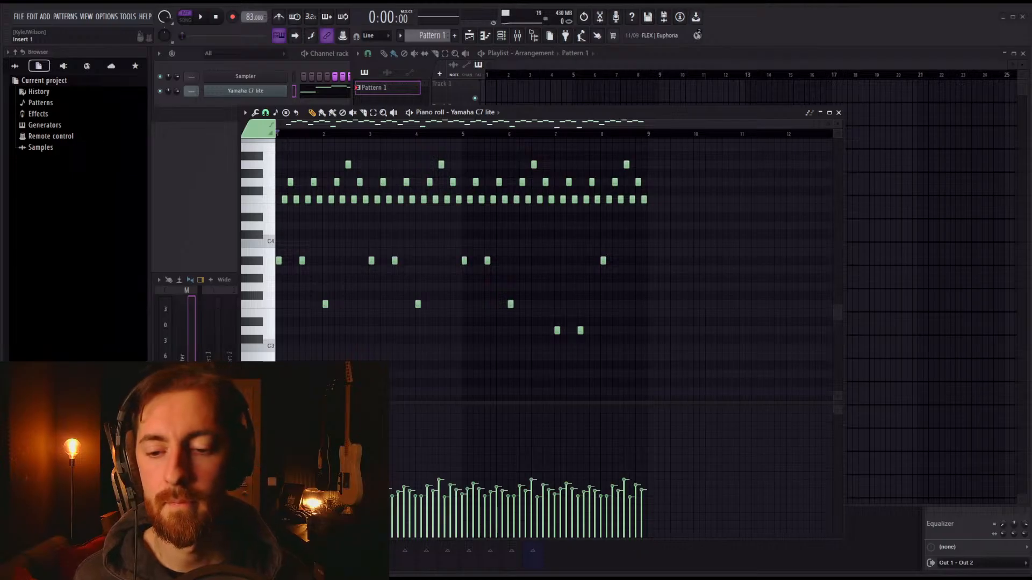
# Step: Replace the F3 bass note in bar 2 with A3 and the two A#3 notes in bar 3 with G3
pyautogui.click(652, 63)
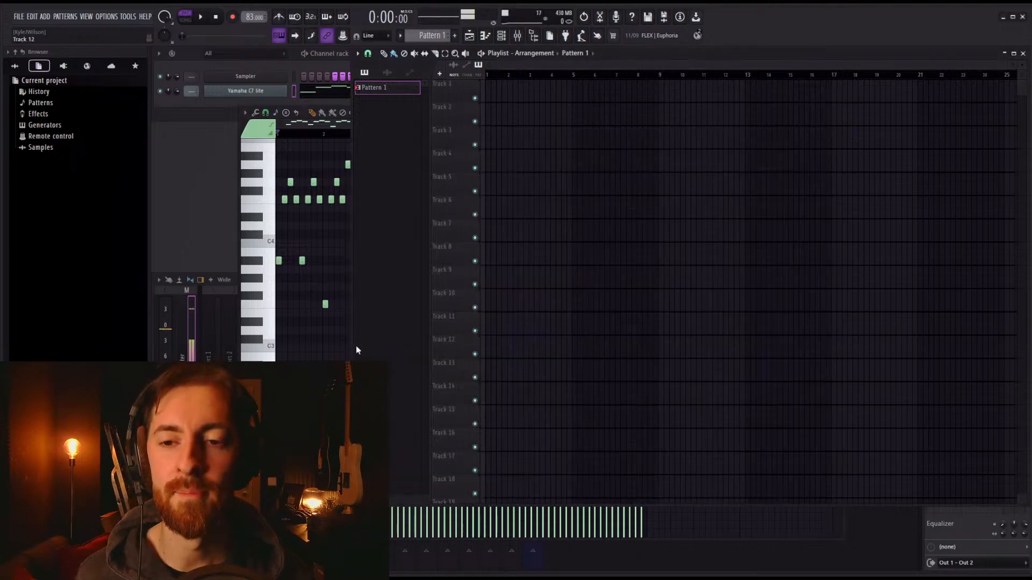
pyautogui.click(302, 319)
pyautogui.scroll(4, 279, 258)
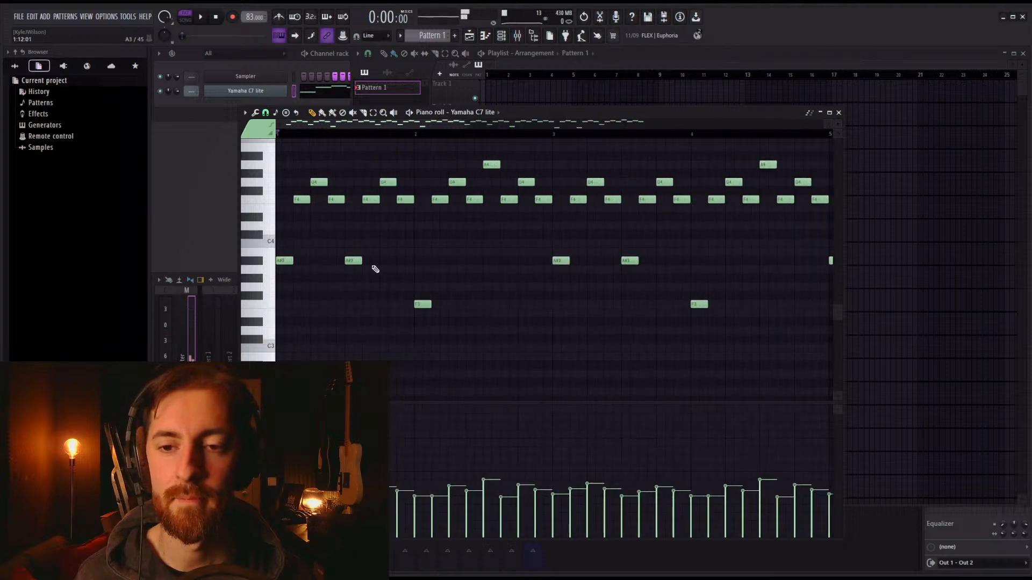
pyautogui.rightClick(422, 305)
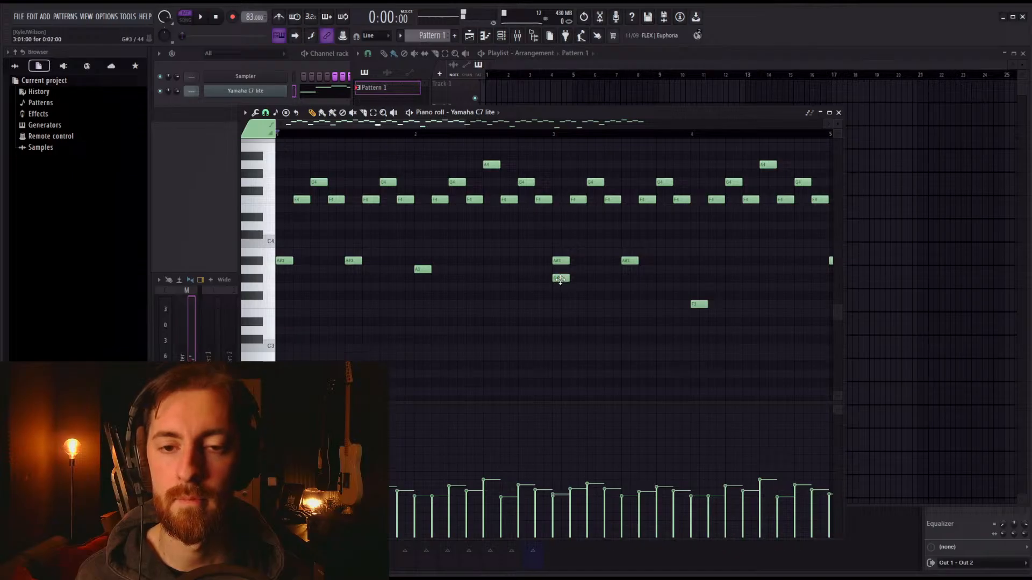
pyautogui.click(555, 287)
pyautogui.rightClick(559, 277)
pyautogui.rightClick(560, 261)
pyautogui.click(623, 287)
pyautogui.rightClick(627, 262)
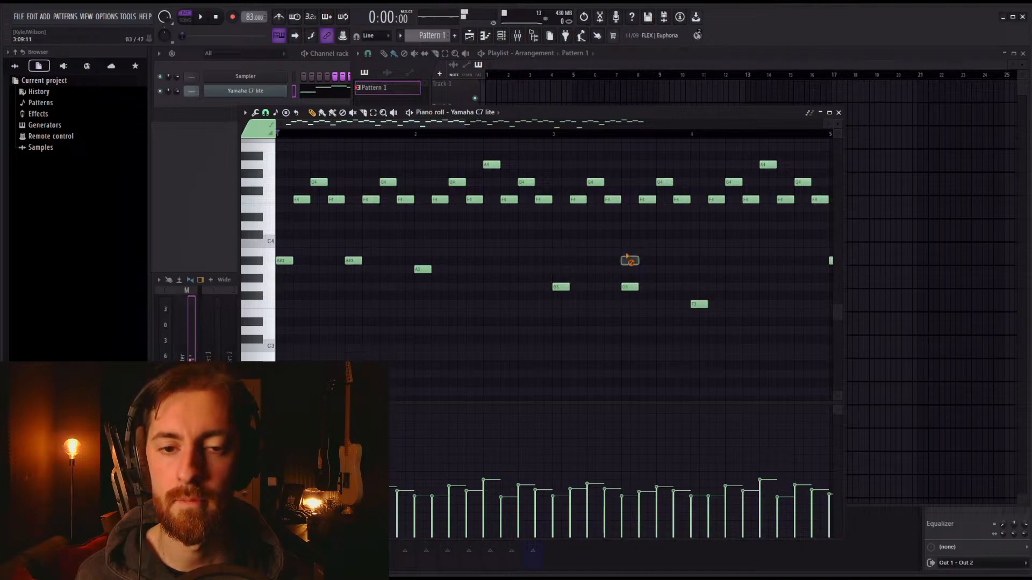
# Step: Raise the velocities of the six bass notes in bars 1–4 to one even level, play the pattern and deselect the notes
pyautogui.scroll(-1, 581, 318)
pyautogui.moveTo(614, 326); pyautogui.dragTo(243, 235)
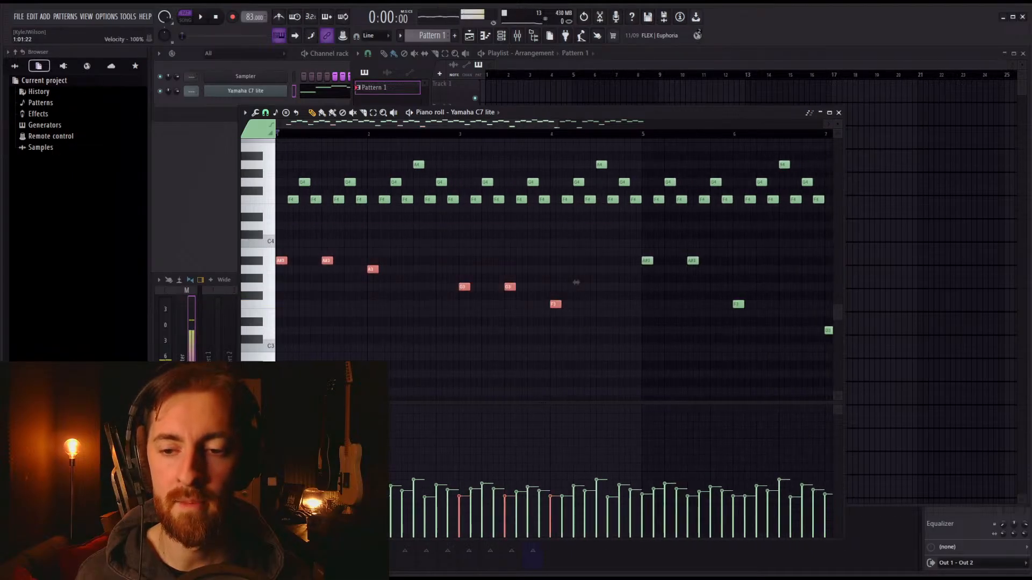
pyautogui.moveTo(281, 475); pyautogui.dragTo(747, 458)
pyautogui.press('space')
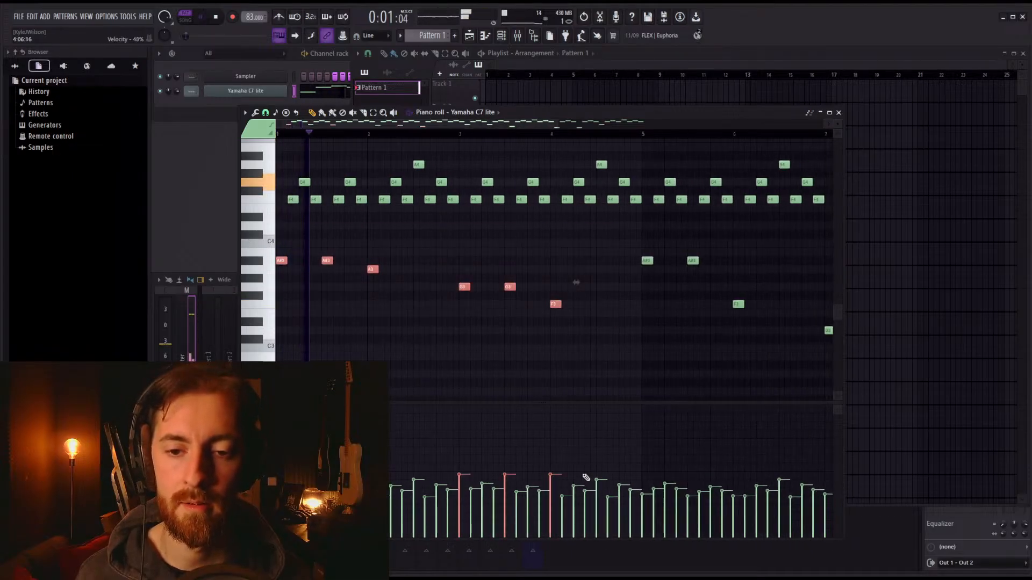
pyautogui.moveTo(574, 487); pyautogui.dragTo(277, 482)
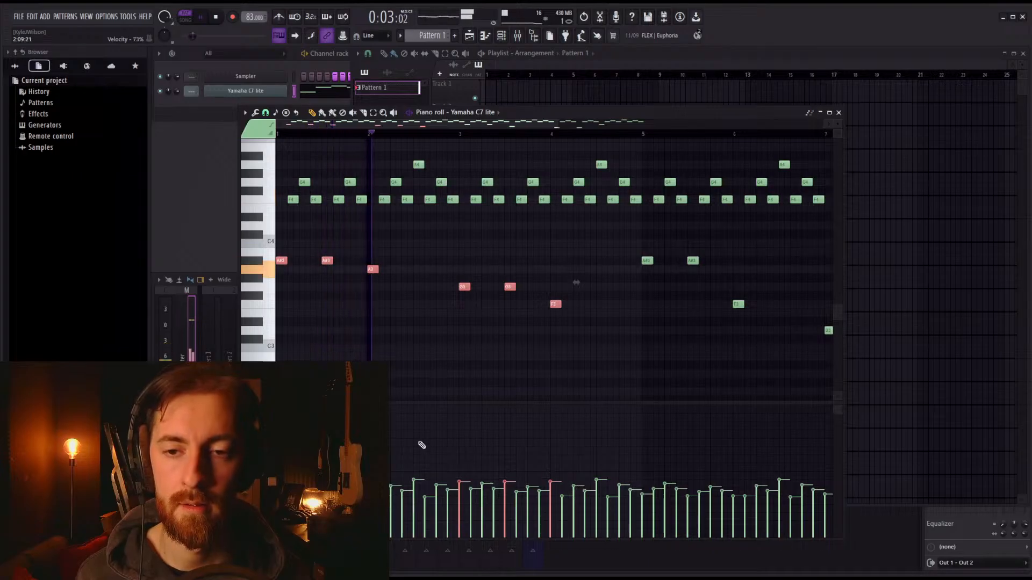
pyautogui.hotkey('ctrl', 'd')
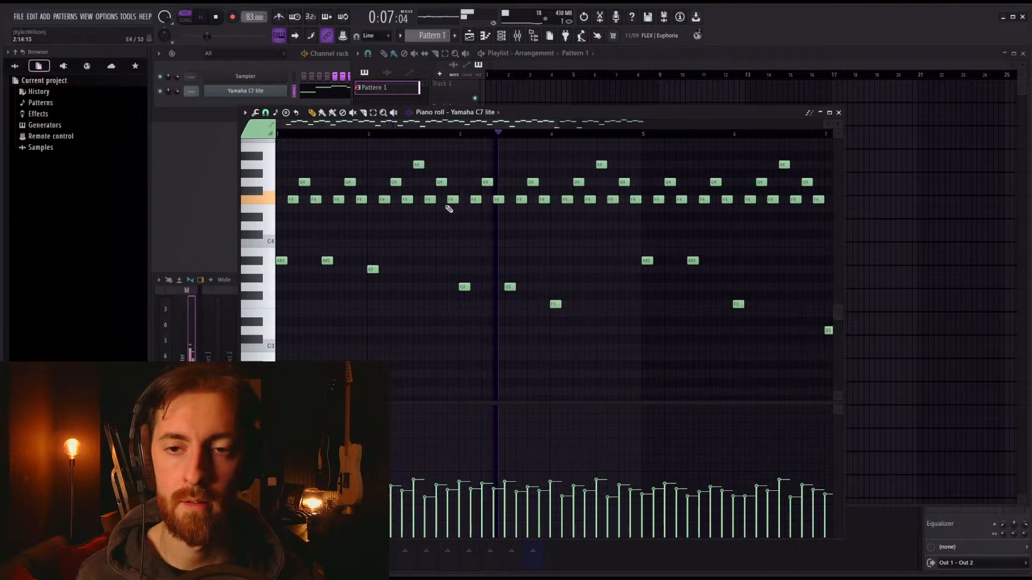
# Step: Move the A4 note in bar 2 down to A3 and delete all notes in bars 5–8
pyautogui.moveTo(419, 164); pyautogui.dragTo(420, 270)
pyautogui.scroll(-3, 661, 302)
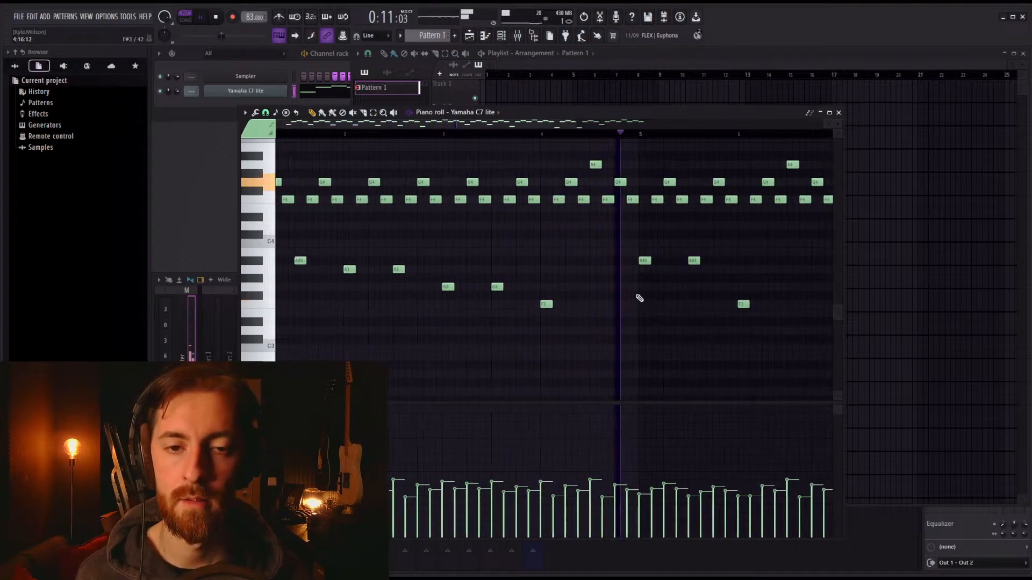
pyautogui.press('space')
pyautogui.moveTo(804, 345); pyautogui.dragTo(546, 141)
pyautogui.press('Delete')
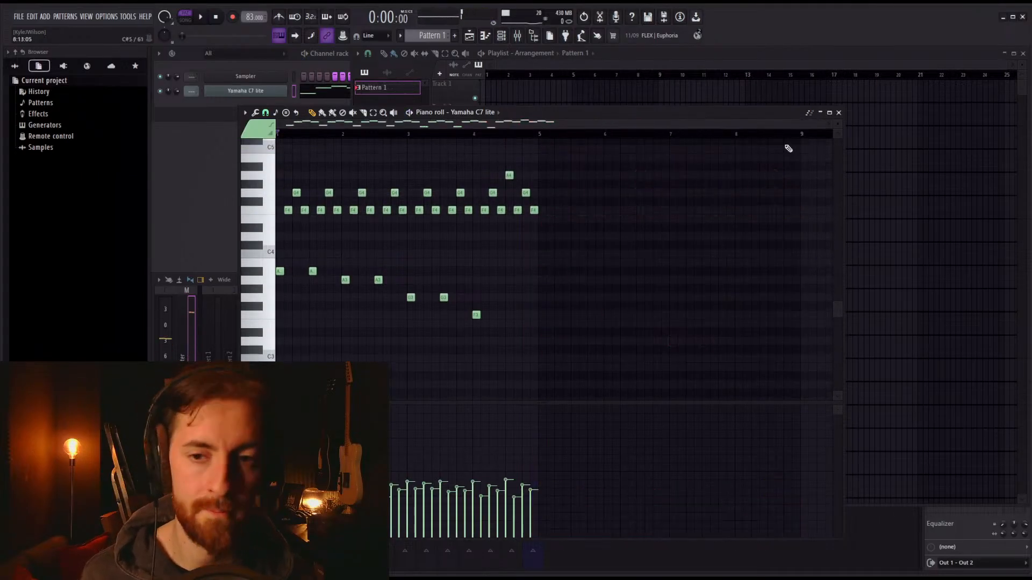
pyautogui.scroll(4, 431, 166)
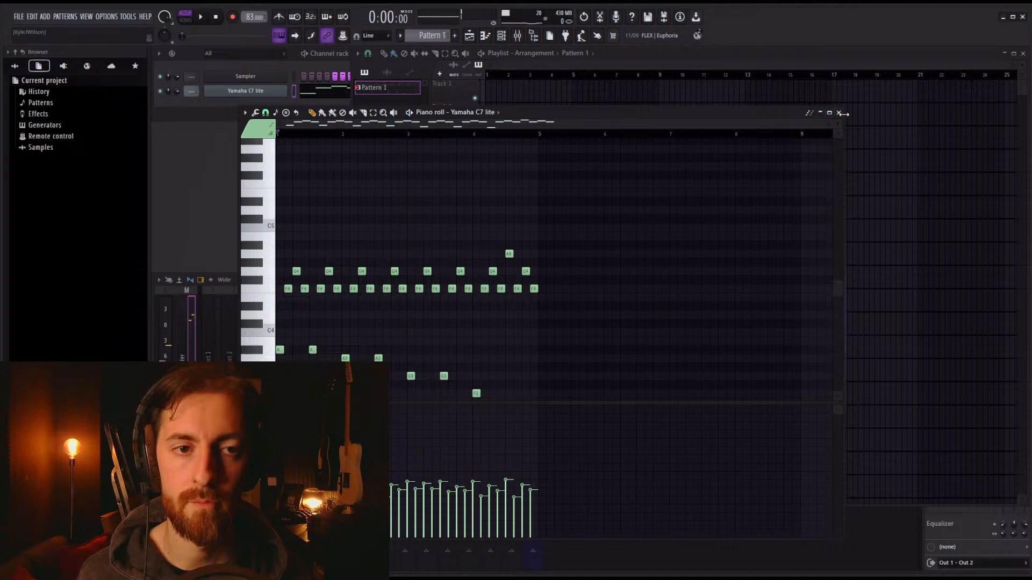
# Step: Place Pattern 1 on Track 1 of the playlist at bars 1 and 5 and play the arrangement in song mode
pyautogui.click(839, 113)
pyautogui.click(516, 96)
pyautogui.moveTo(516, 97); pyautogui.dragTo(513, 94)
pyautogui.moveTo(568, 117)
pyautogui.mouseDown()
pyautogui.moveTo(595, 115)
pyautogui.moveTo(594, 76)
pyautogui.mouseUp()
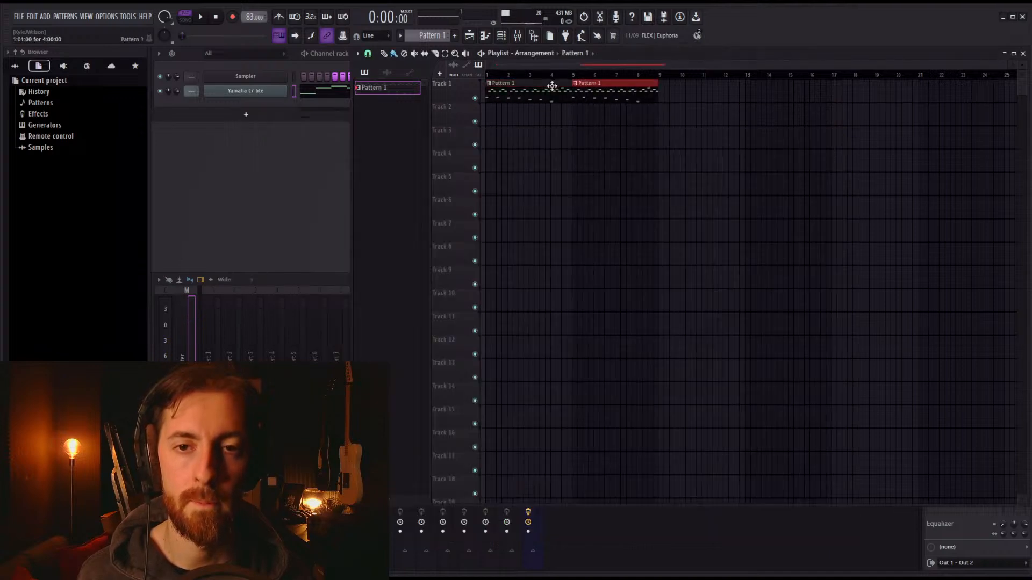
pyautogui.press('l')
pyautogui.press('space')
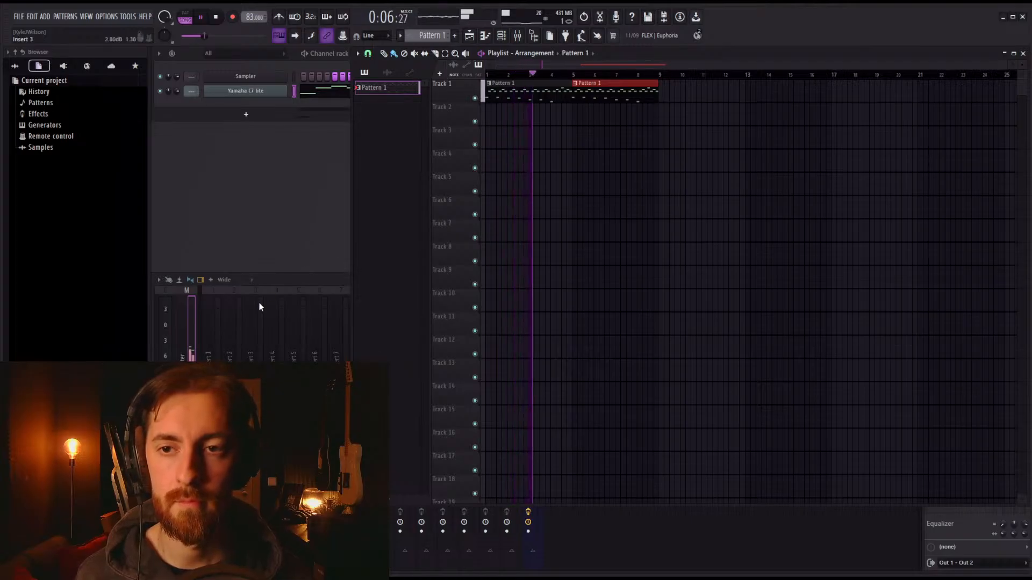
# Step: Route the Yamaha C7 lite channel to mixer Insert 1 and return to the playlist
pyautogui.click(217, 339)
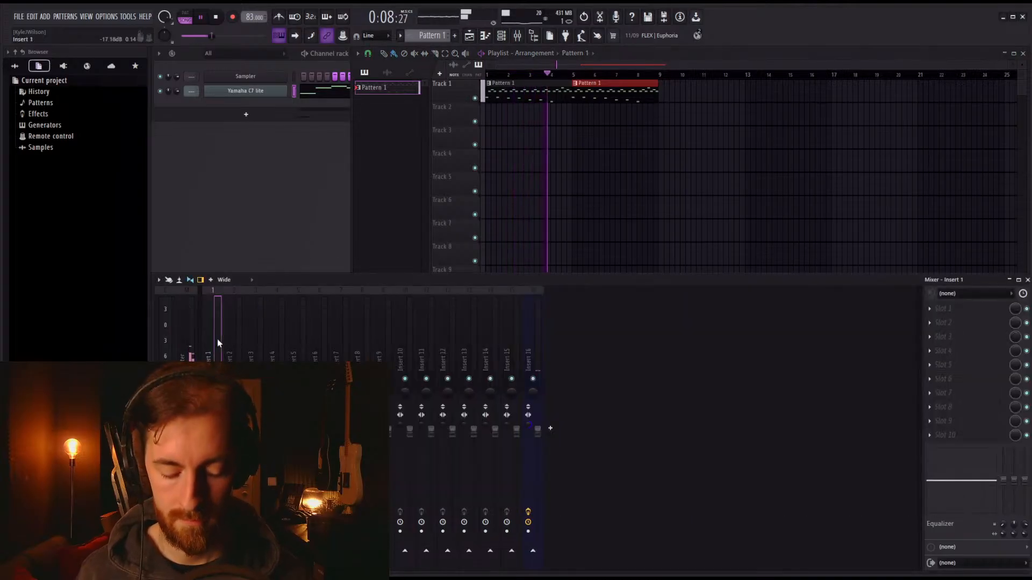
pyautogui.hotkey('ctrl', 'l')
pyautogui.click(596, 186)
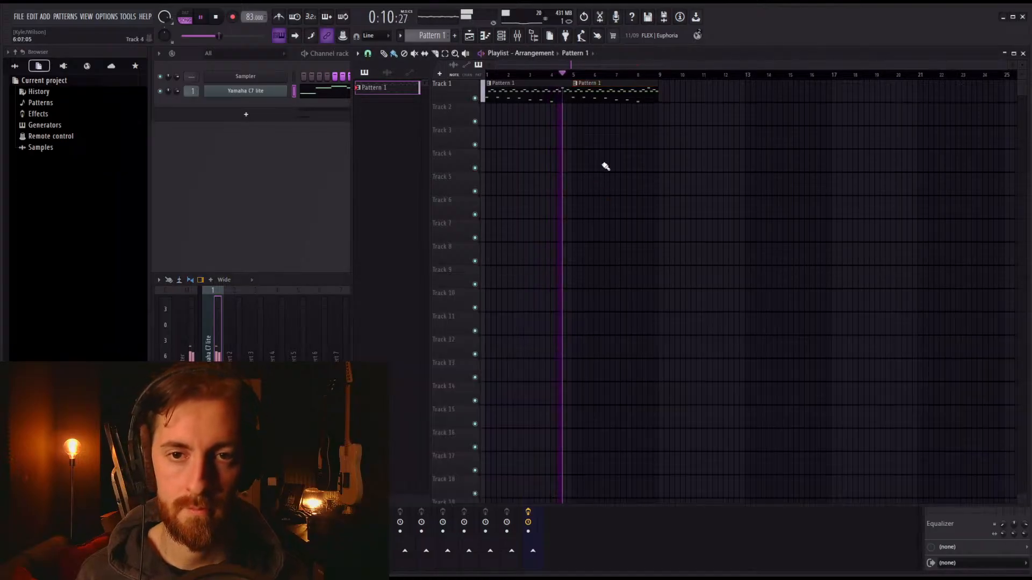
pyautogui.click(339, 163)
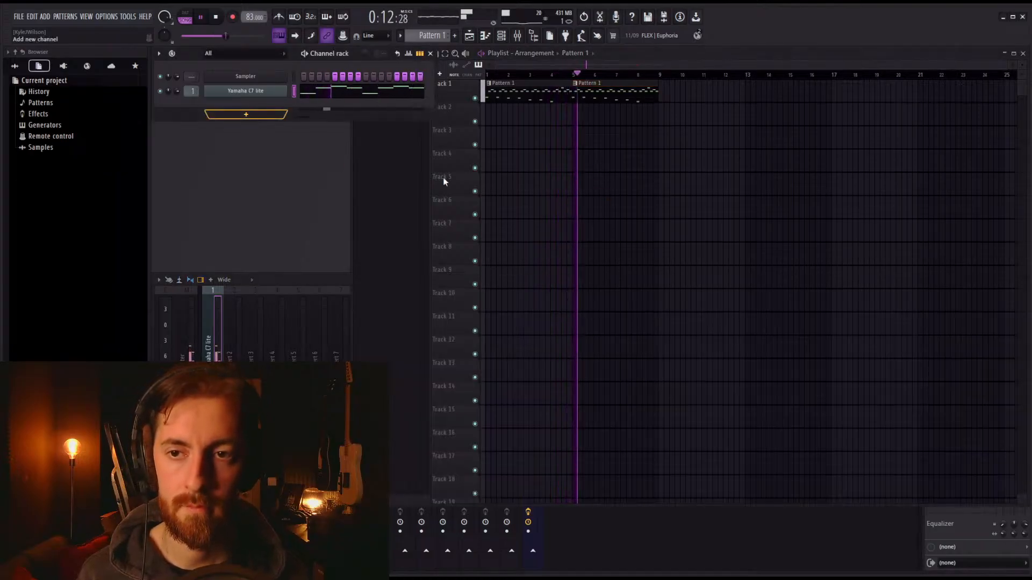
pyautogui.click(662, 218)
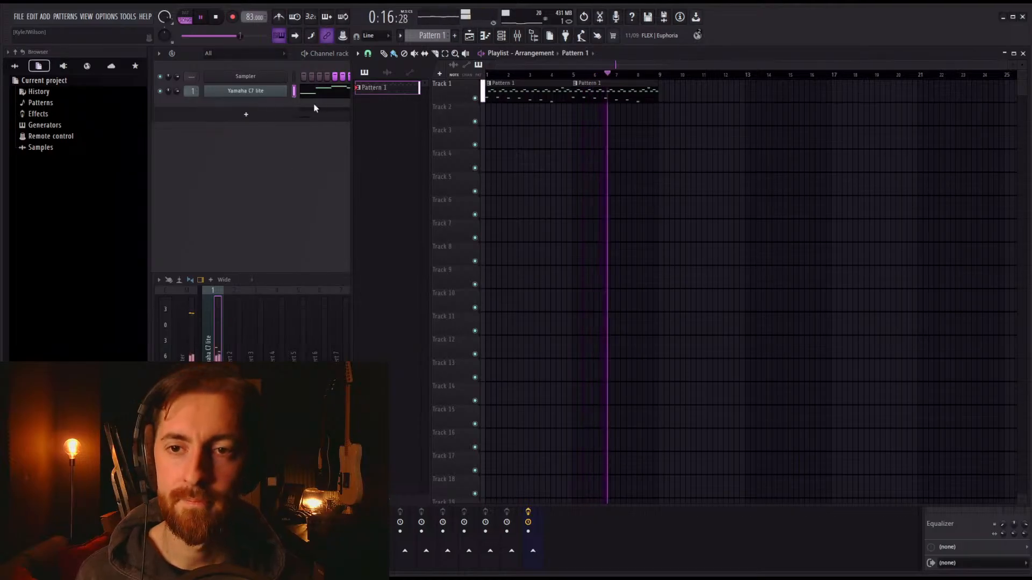
# Step: Create a new pattern named accent and open an empty piano roll for Yamaha C7 lite with playback stopped
pyautogui.click(417, 501)
pyautogui.write('accent')
pyautogui.press('Return')
pyautogui.click(279, 97)
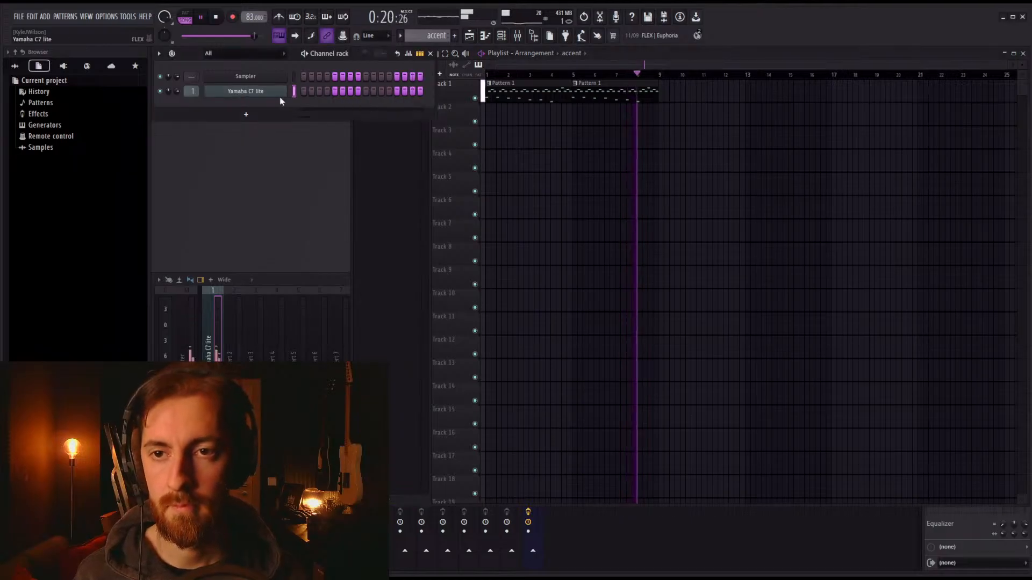
pyautogui.press('F7')
pyautogui.press('space')
pyautogui.scroll(3, 295, 246)
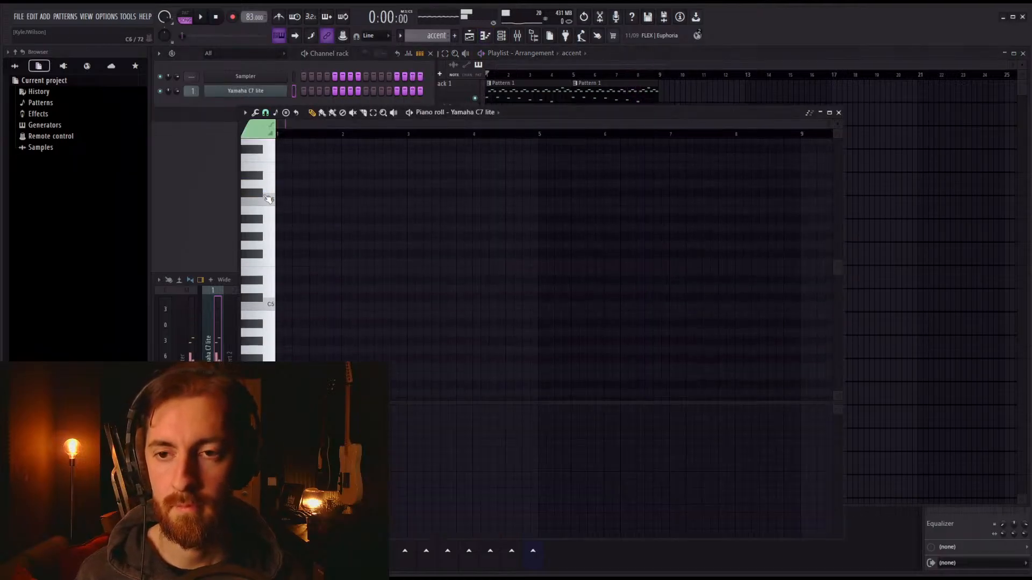
# Step: Enter C6 notes on steps 1 and 3 and an A#5 on step 5 of bar 1 and audition the accent
pyautogui.click(278, 201)
pyautogui.scroll(4, 279, 202)
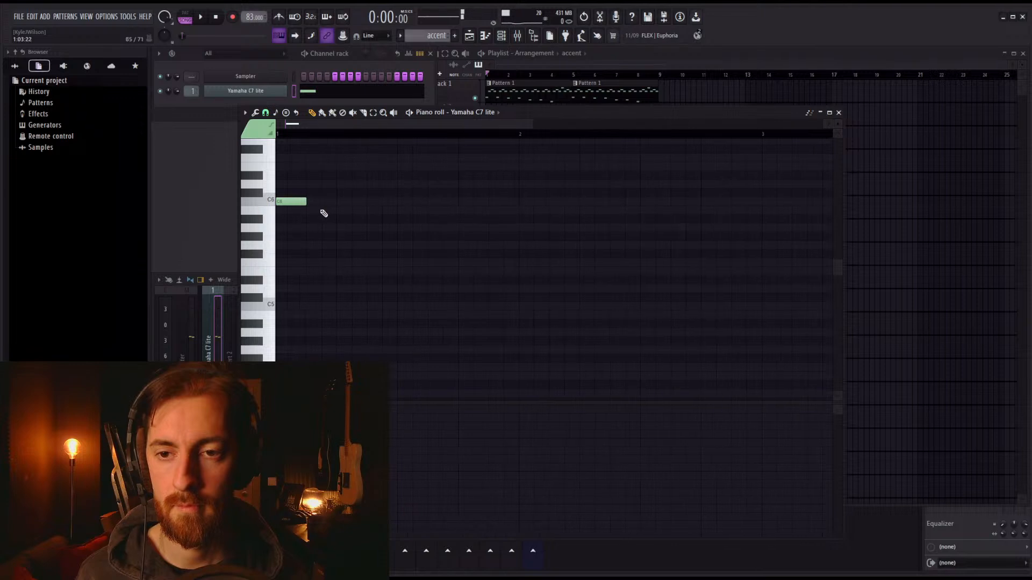
pyautogui.scroll(-1, 296, 202)
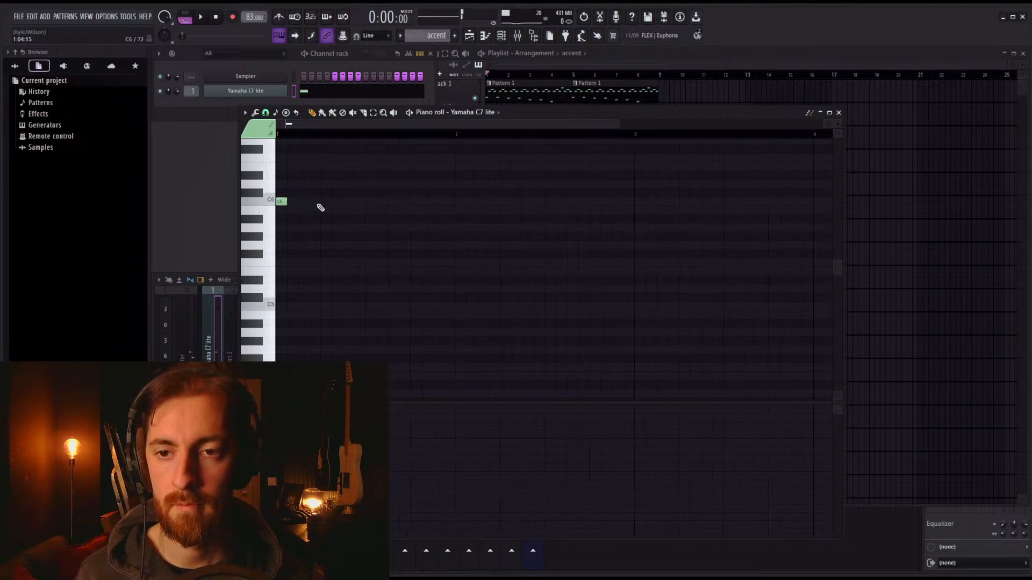
pyautogui.click(302, 201)
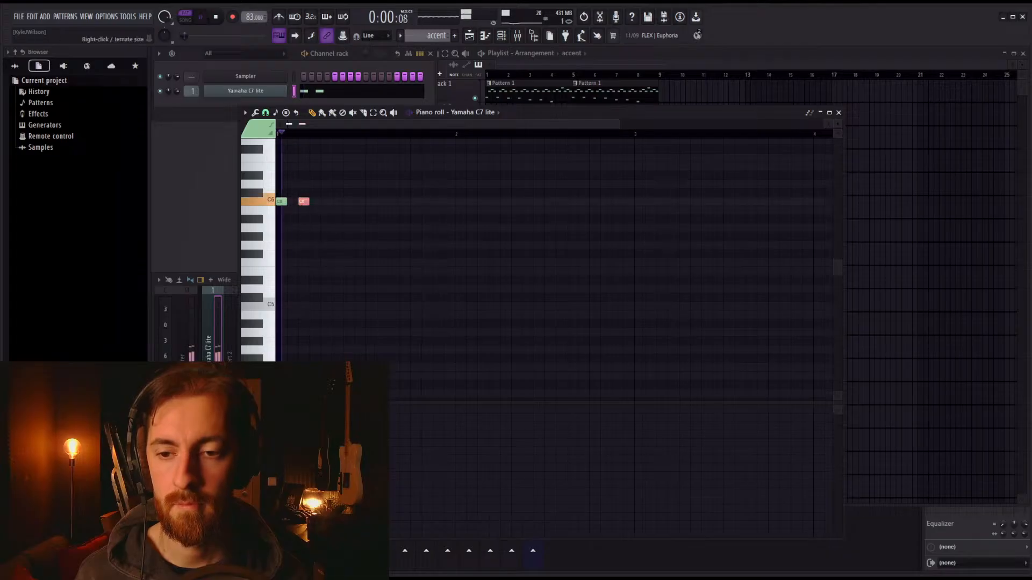
pyautogui.moveTo(322, 237); pyautogui.dragTo(321, 216)
pyautogui.moveTo(346, 250); pyautogui.dragTo(298, 189)
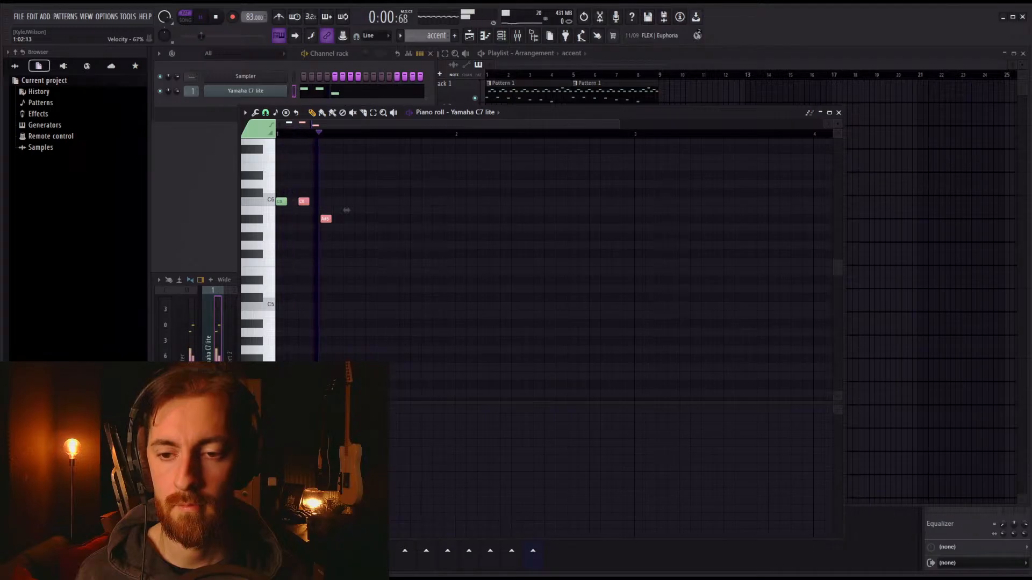
pyautogui.press('space')
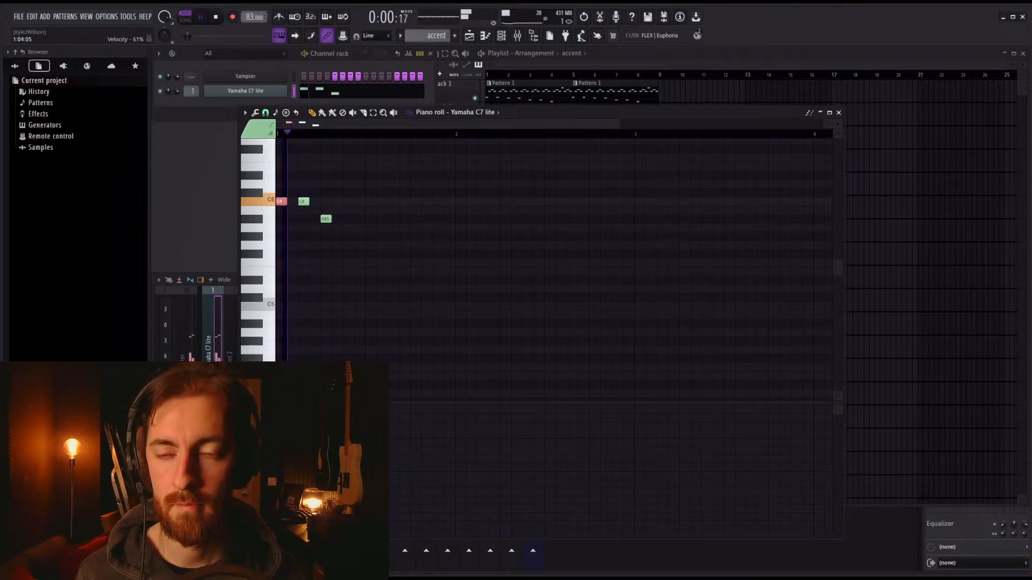
# Step: Add an A#5 on step 7 and an A5 from step 9 to the end of bar 1, auditioning the accent pattern
pyautogui.click(347, 219)
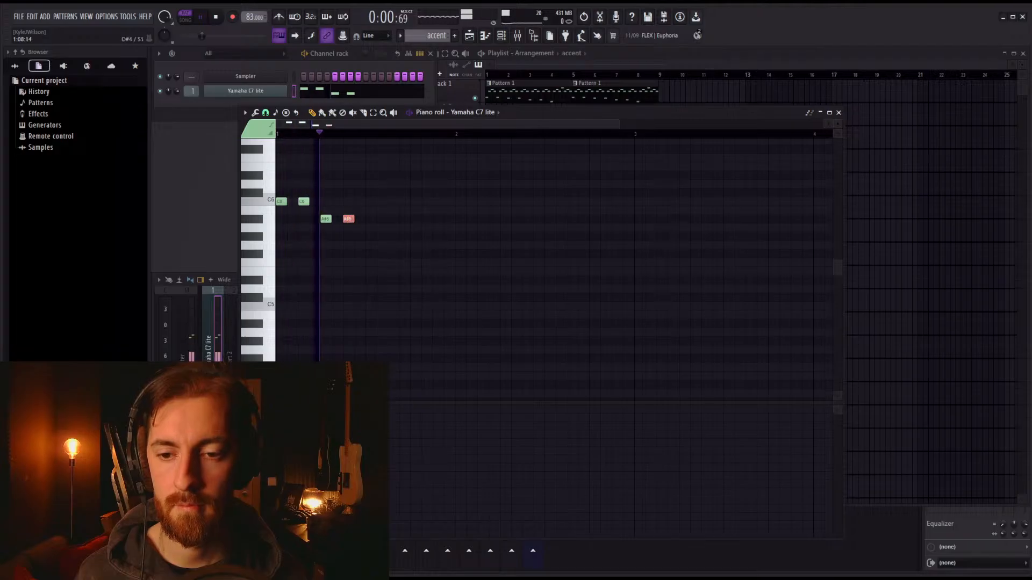
pyautogui.press('space')
pyautogui.click(366, 224)
pyautogui.press('space')
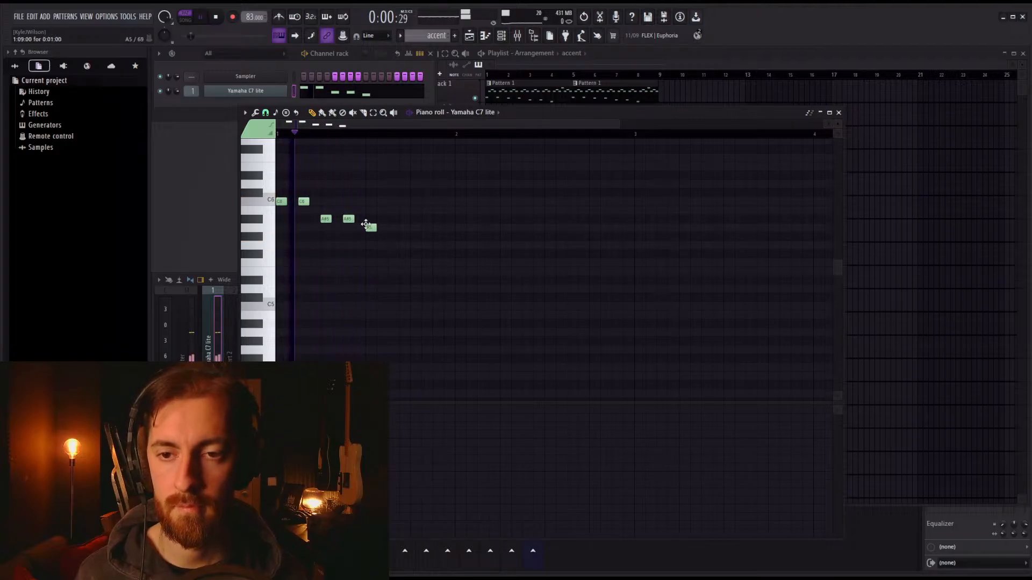
pyautogui.press('space')
pyautogui.press('space')
pyautogui.moveTo(377, 238); pyautogui.dragTo(456, 238)
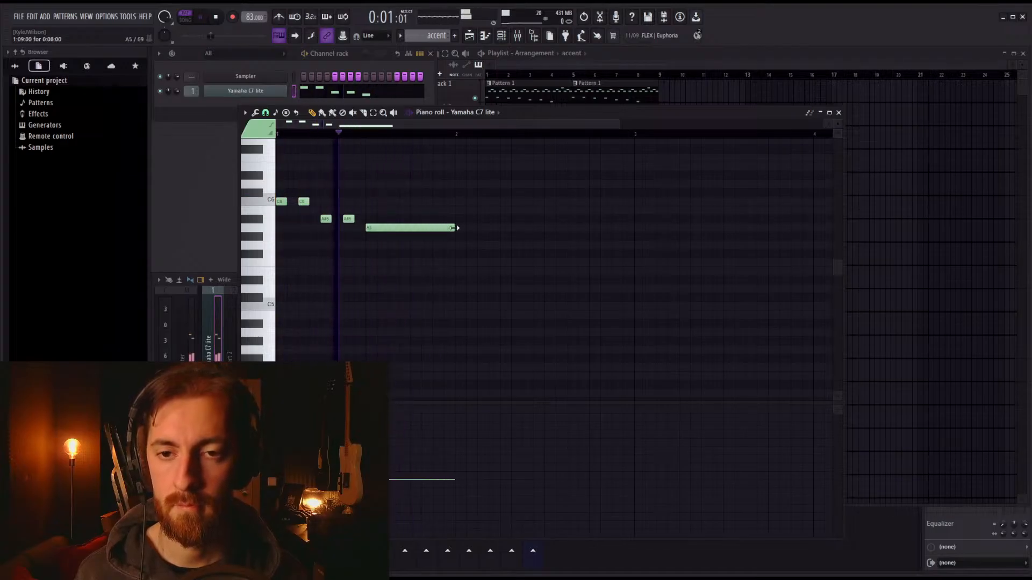
pyautogui.press('space')
# Step: Place the accent pattern on Track 2 of the playlist at bar 8 and play the arrangement from bar 7
pyautogui.click(838, 113)
pyautogui.click(596, 143)
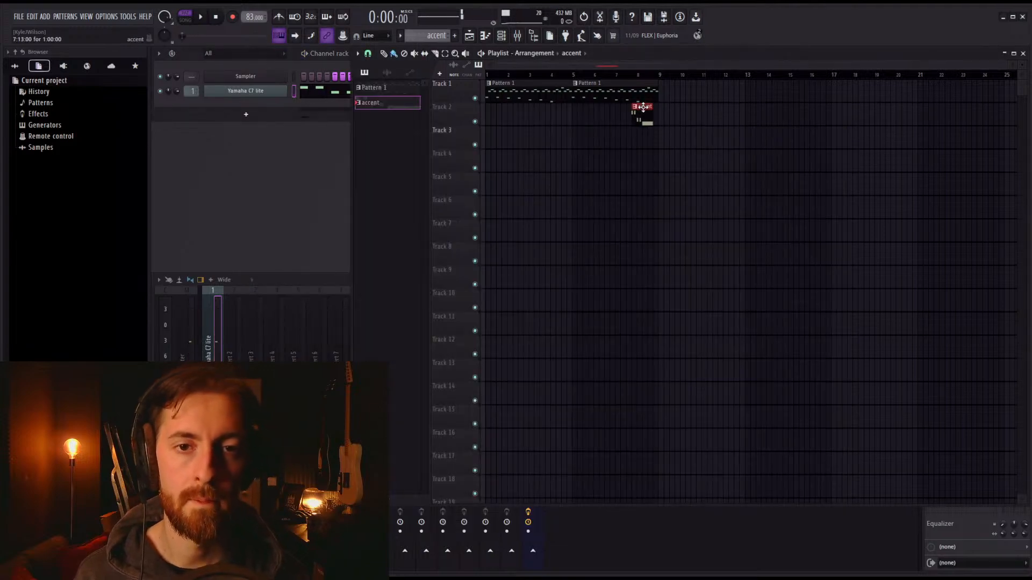
pyautogui.click(630, 76)
pyautogui.press('space')
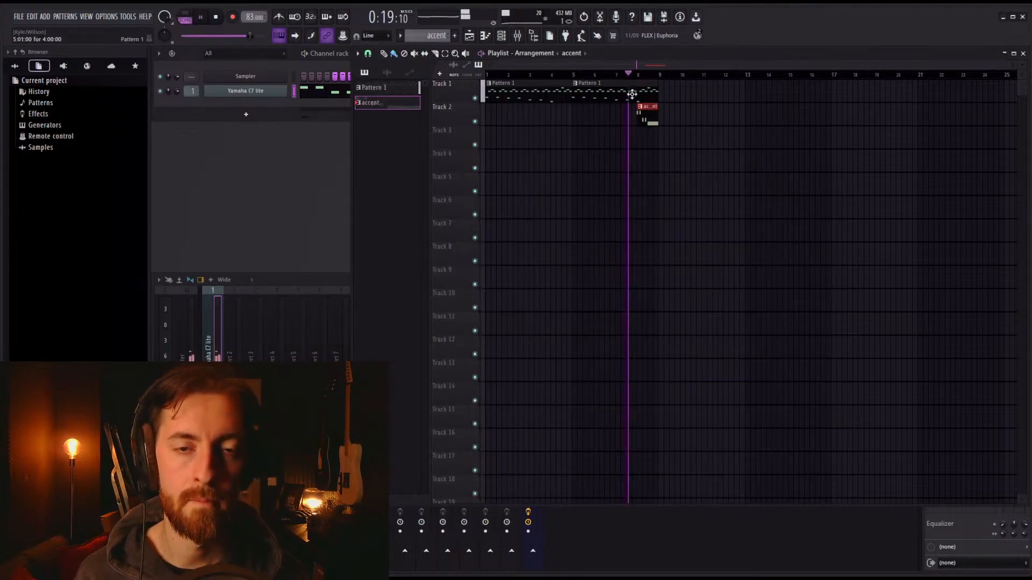
# Step: Shift the accent clip on Track 2 to start at 8:05:00, checking its timing during playback
pyautogui.moveTo(648, 115); pyautogui.dragTo(653, 117)
pyautogui.press('space')
pyautogui.press('space')
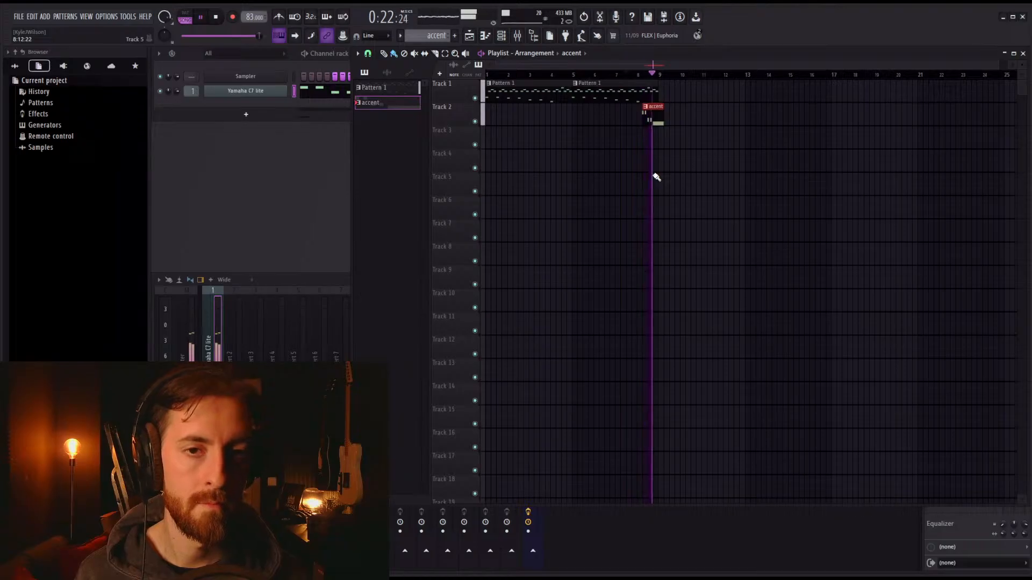
pyautogui.press('space')
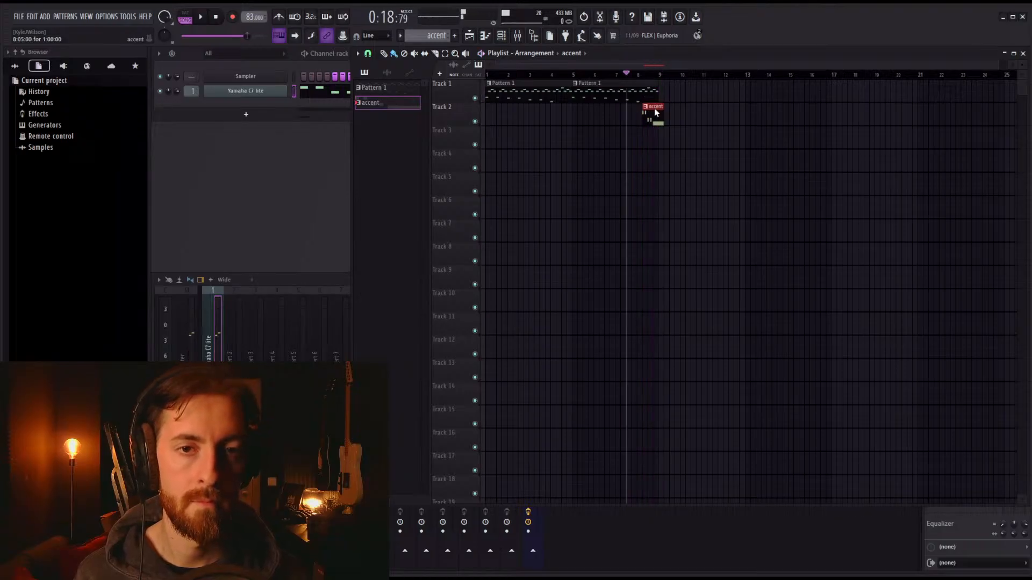
pyautogui.scroll(4, 650, 117)
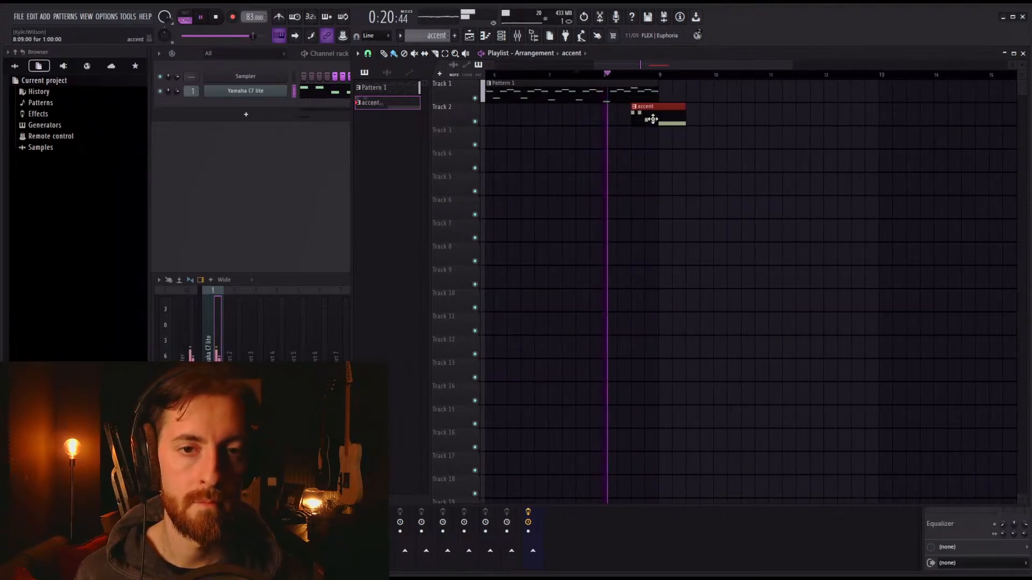
pyautogui.moveTo(648, 116); pyautogui.dragTo(636, 116)
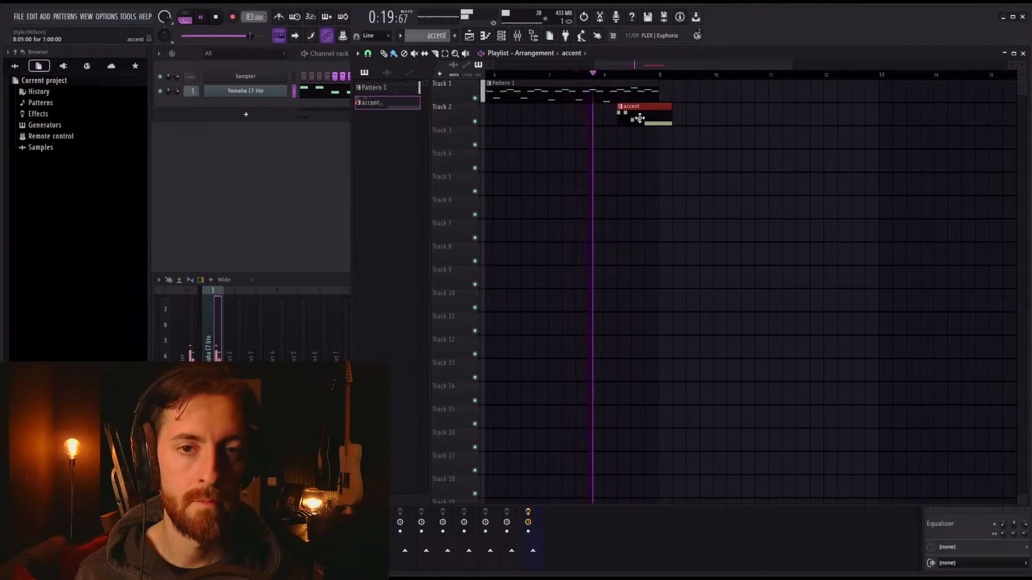
# Step: Move all accent notes two steps later and add an eight-step D5 note starting on step 13
pyautogui.doubleClick(636, 116)
pyautogui.press('space')
pyautogui.hotkey('ctrl', 'a')
pyautogui.moveTo(396, 228); pyautogui.dragTo(417, 228)
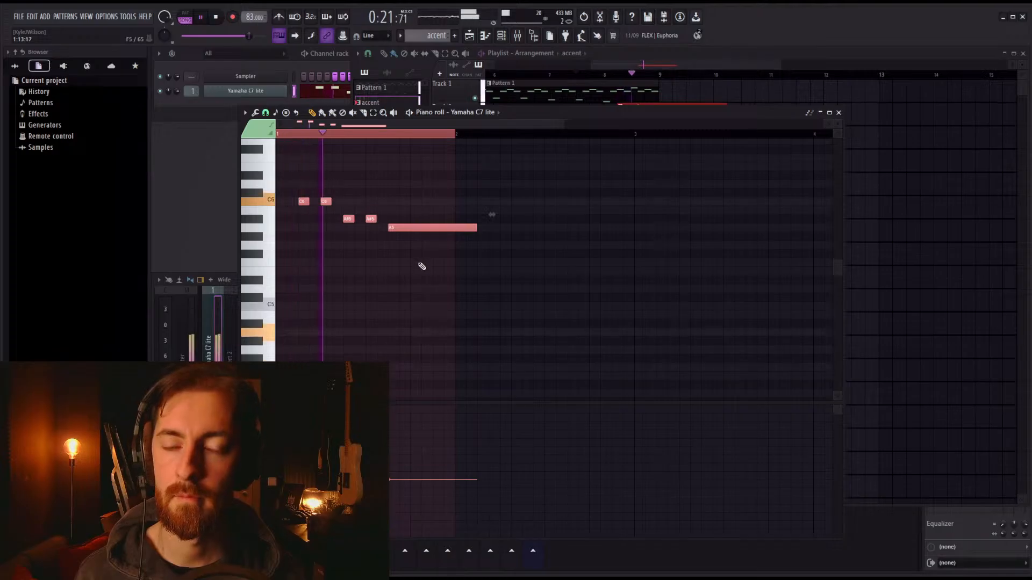
pyautogui.press('space')
pyautogui.moveTo(428, 329)
pyautogui.mouseDown()
pyautogui.moveTo(440, 279)
pyautogui.moveTo(442, 297)
pyautogui.mouseUp()
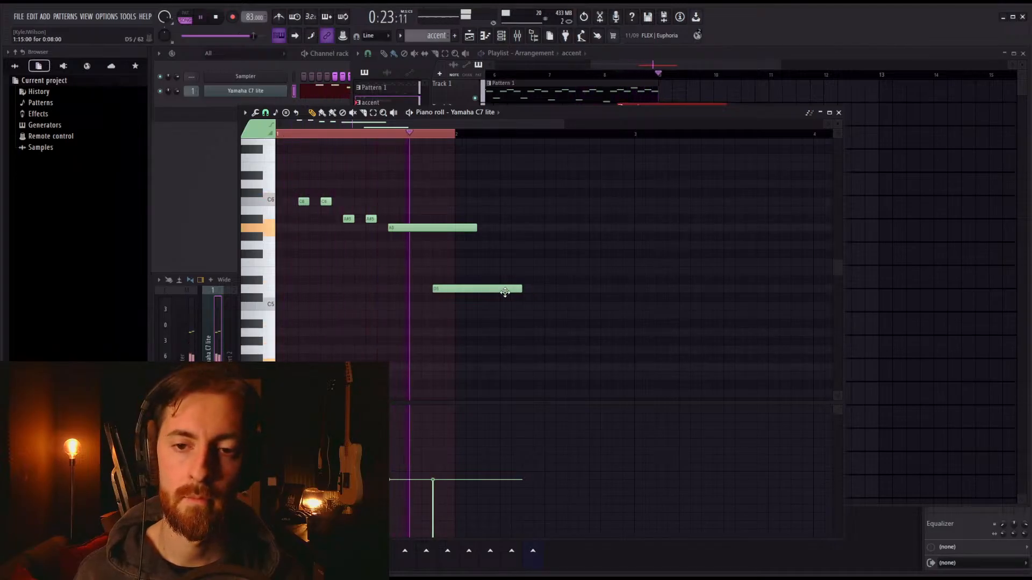
pyautogui.moveTo(504, 292); pyautogui.dragTo(482, 293)
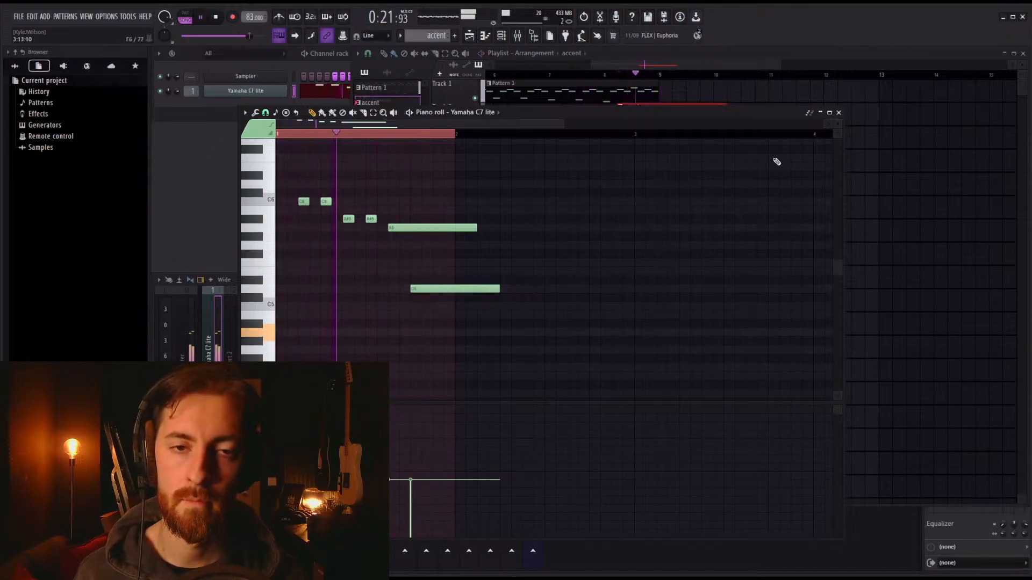
# Step: Lower the velocity of the D5 note in the accent pattern to about 30%
pyautogui.click(839, 113)
pyautogui.press('space')
pyautogui.doubleClick(707, 122)
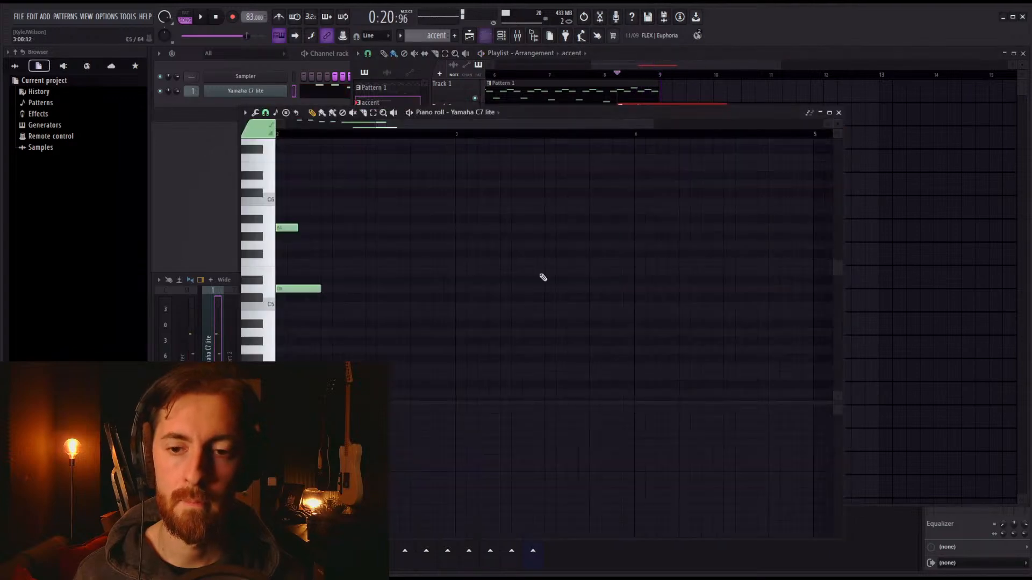
pyautogui.moveTo(311, 304); pyautogui.dragTo(300, 285)
pyautogui.press('space')
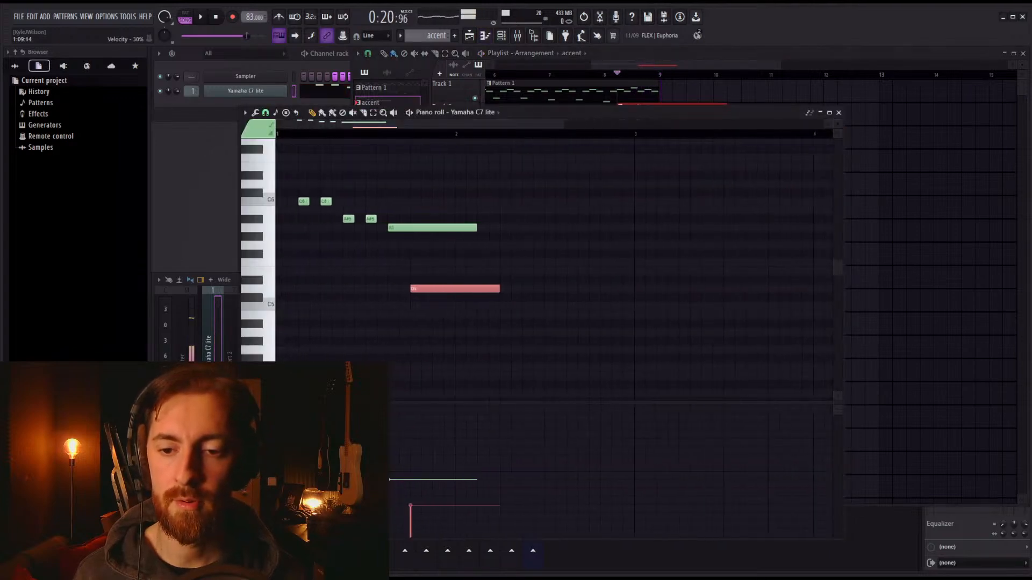
pyautogui.click(838, 112)
# Step: Repeat the Pattern 1 clip at bar 9 on Track 1 and play the arrangement through the accent and from the start
pyautogui.keyDown('shift'); pyautogui.moveTo(585, 93); pyautogui.dragTo(803, 97); pyautogui.keyUp('shift')
pyautogui.scroll(-4, 763, 164)
pyautogui.scroll(3, 674, 162)
pyautogui.scroll(1, 675, 163)
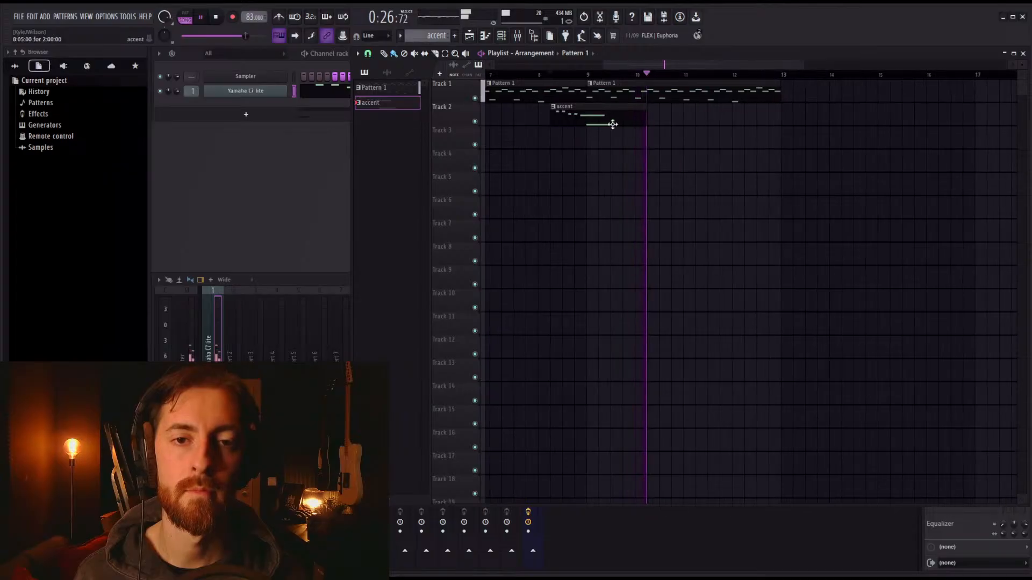
pyautogui.press('space')
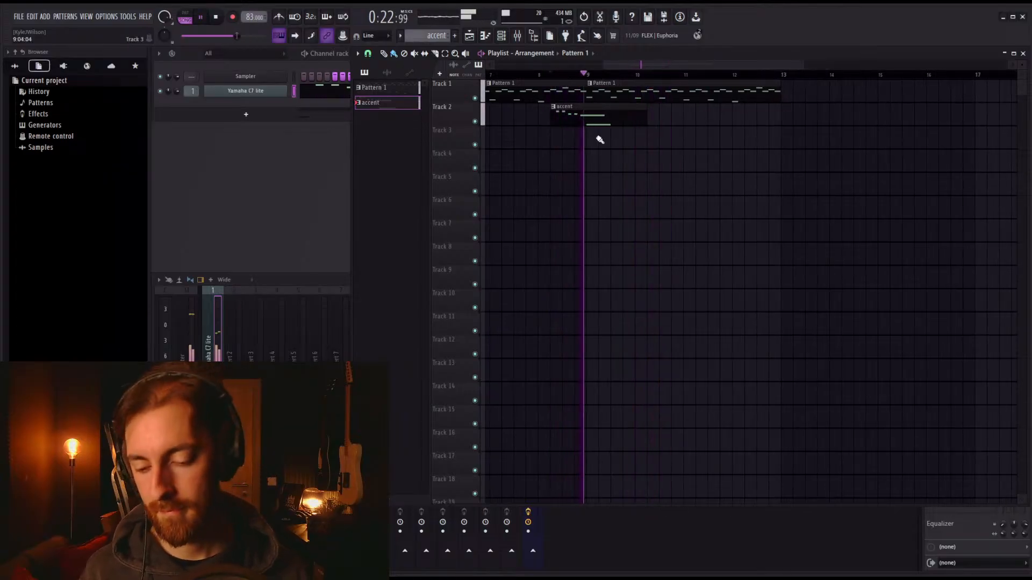
pyautogui.press('space')
pyautogui.scroll(-3, 600, 140)
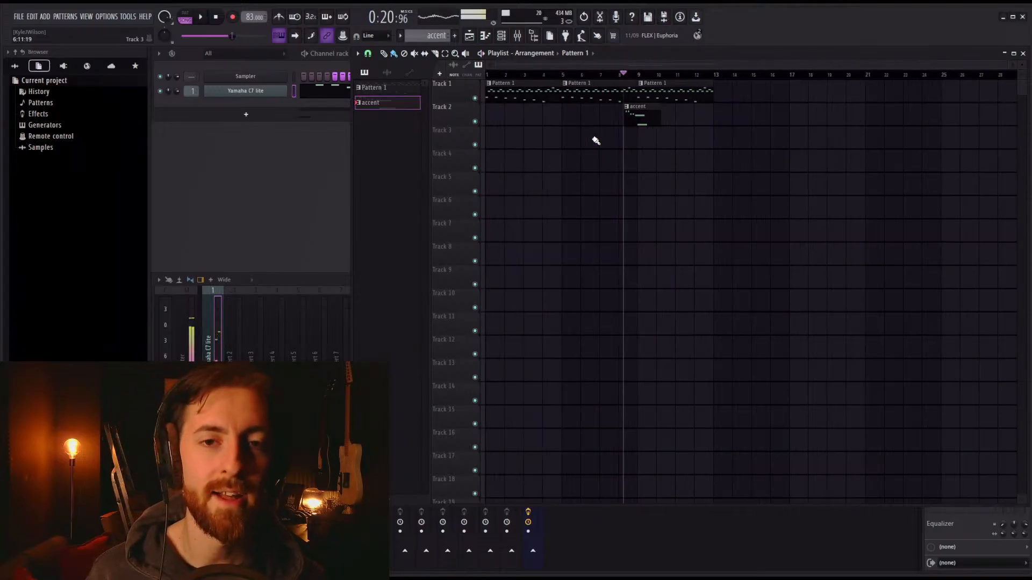
pyautogui.moveTo(571, 75); pyautogui.dragTo(350, 73)
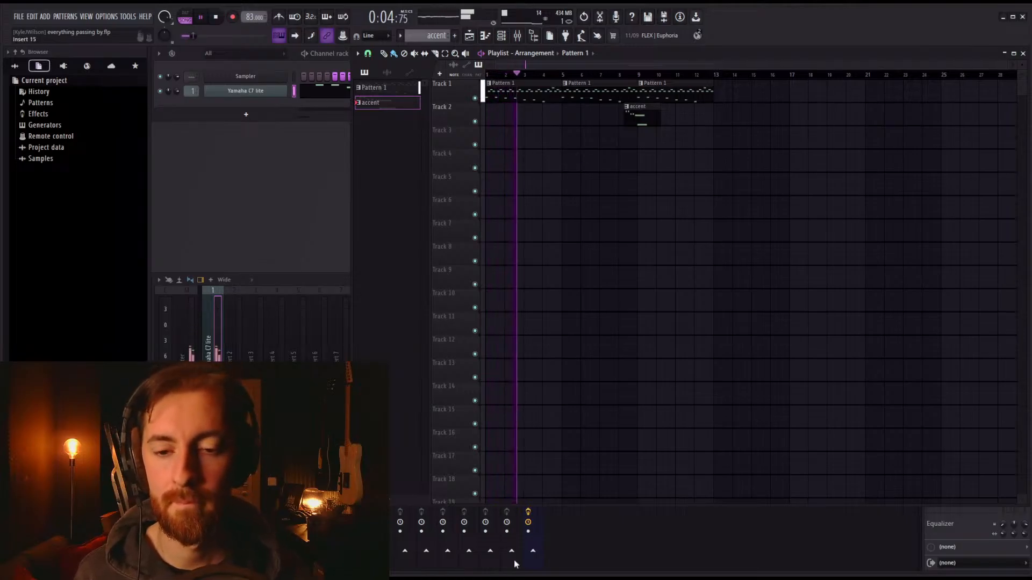
pyautogui.press('space')
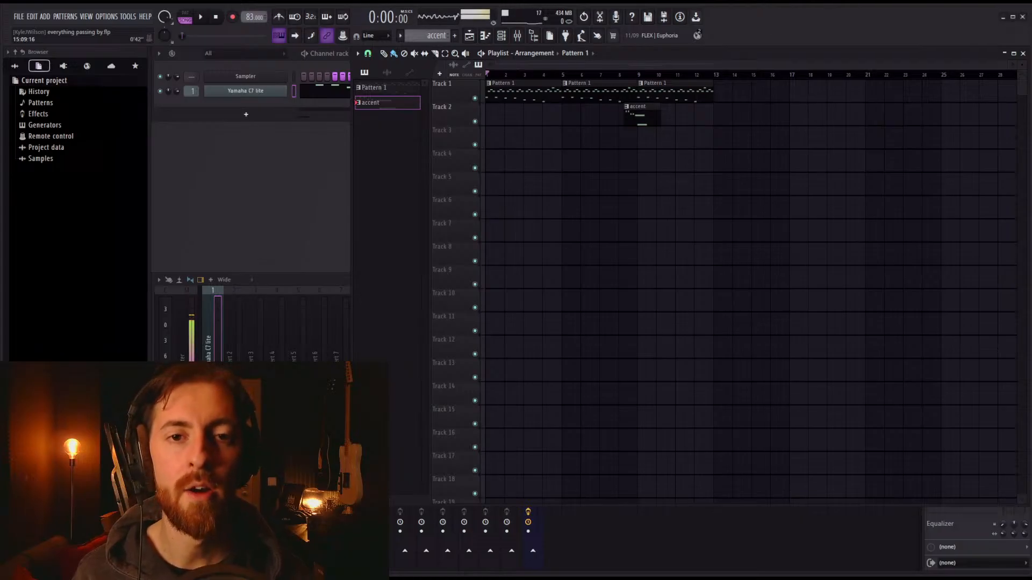
# Step: In Pattern 1, replace the A3 on step 9 of bar 2 with a two-step A4 and play the arrangement
pyautogui.press('space')
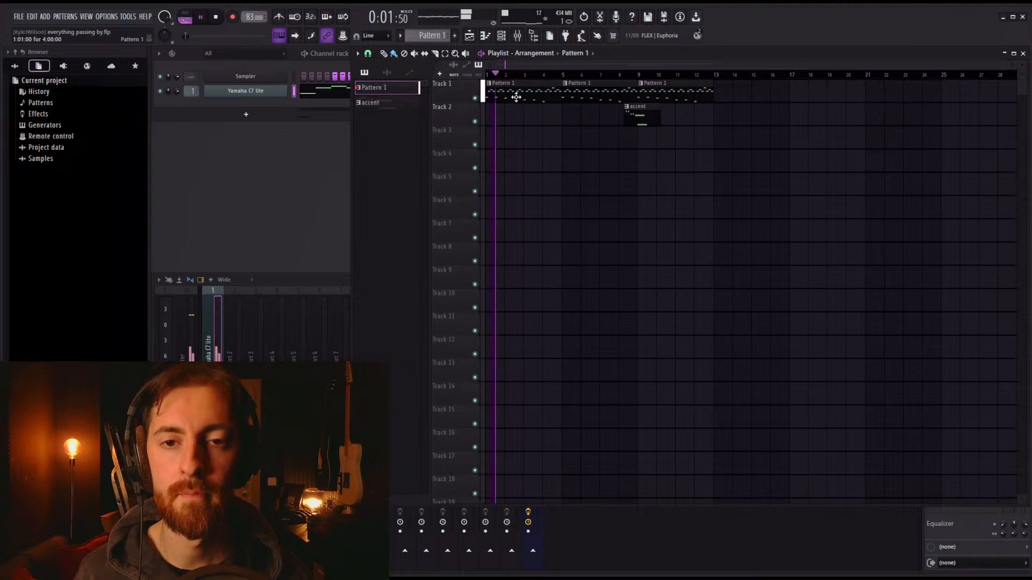
pyautogui.doubleClick(516, 96)
pyautogui.scroll(-3, 436, 242)
pyautogui.scroll(-2, 421, 277)
pyautogui.scroll(3, 352, 302)
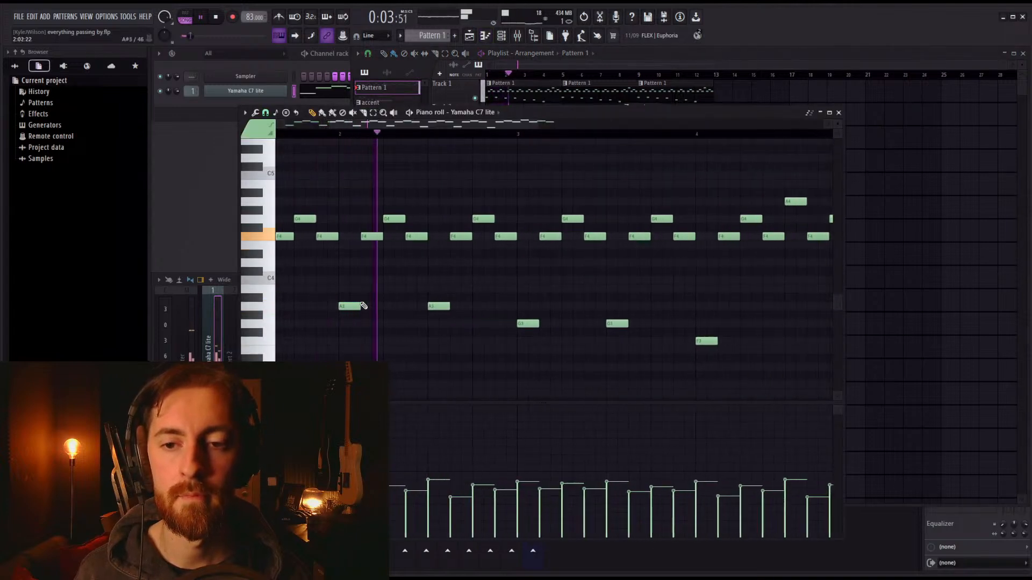
pyautogui.press('space')
pyautogui.click(444, 202)
pyautogui.rightClick(448, 202)
pyautogui.click(444, 202)
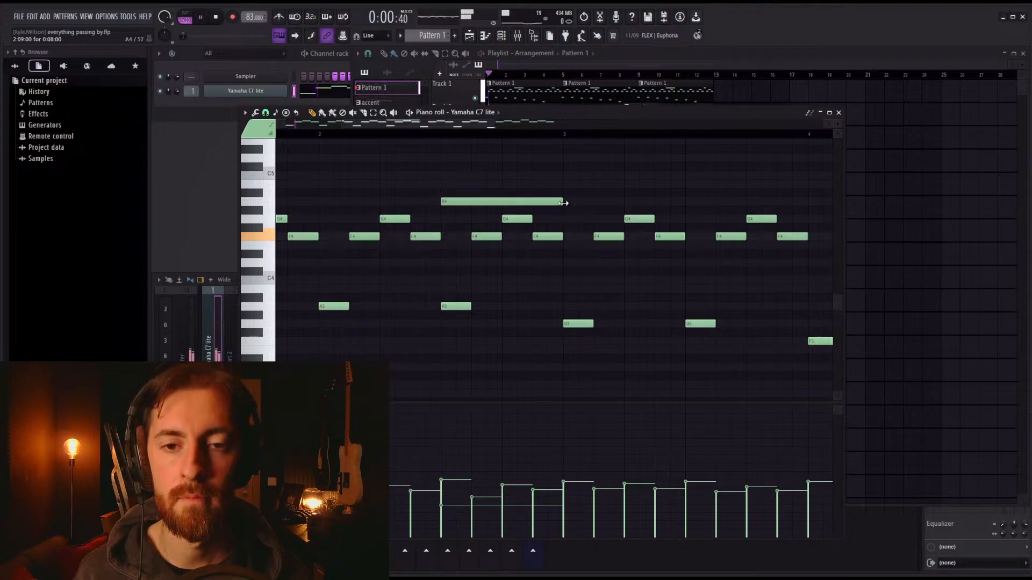
pyautogui.moveTo(563, 202); pyautogui.dragTo(473, 203)
pyautogui.rightClick(455, 307)
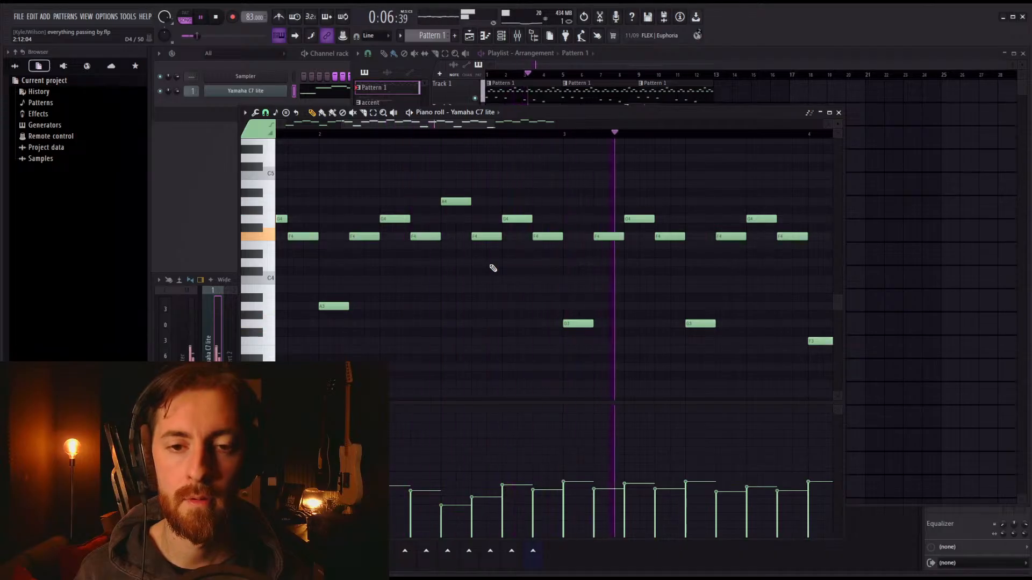
pyautogui.scroll(-2, 537, 279)
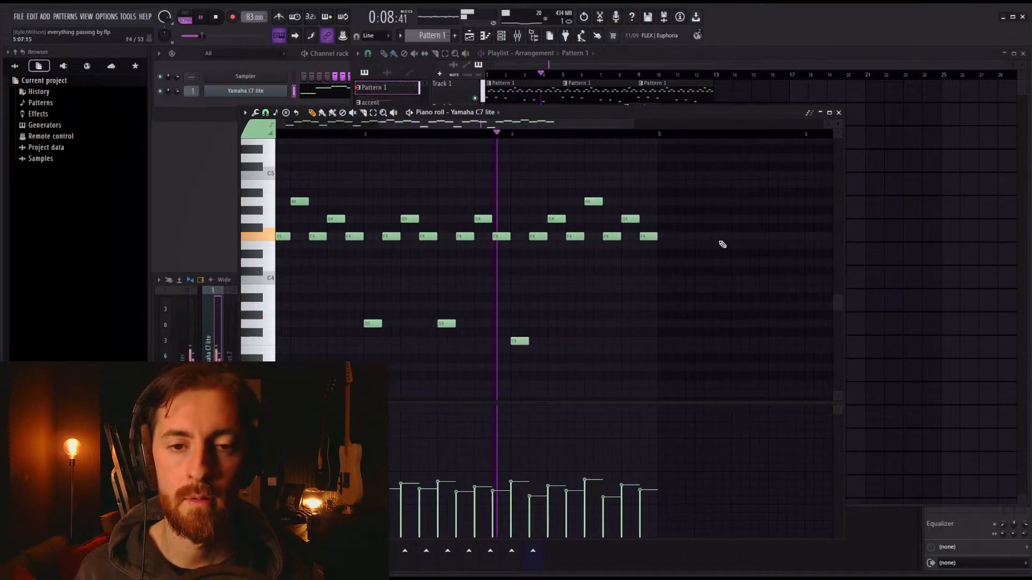
pyautogui.click(839, 112)
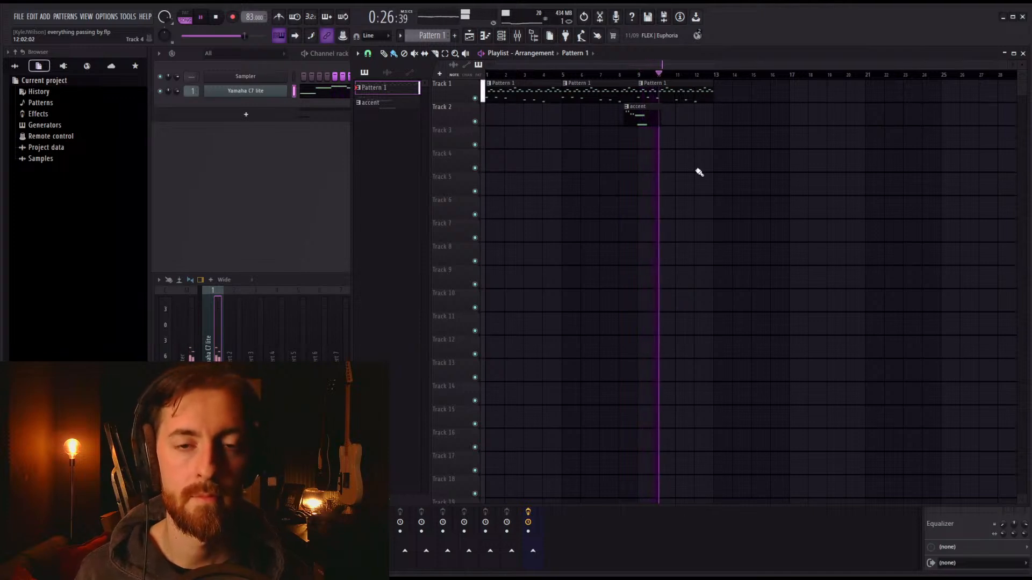
pyautogui.press('space')
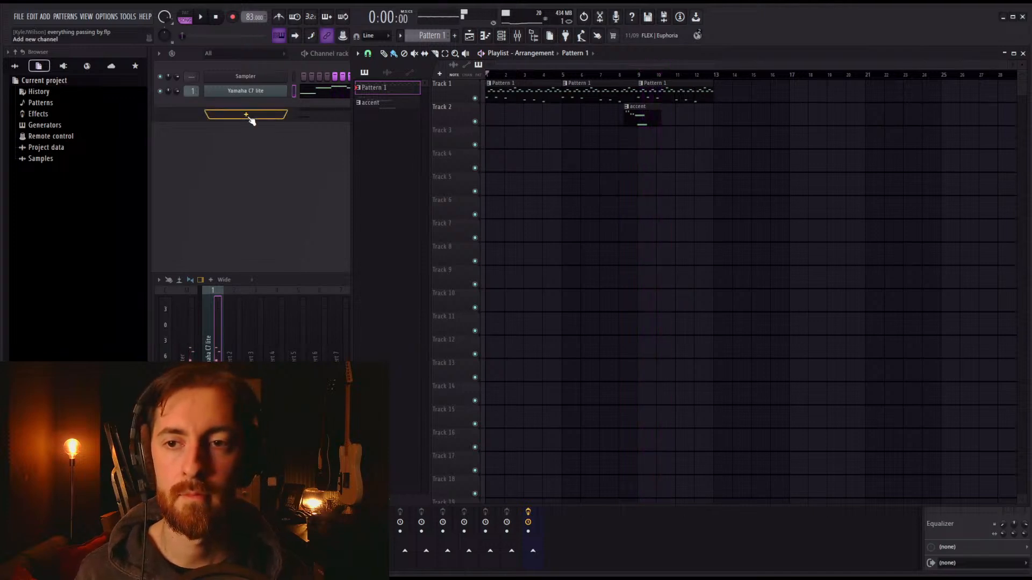
# Step: Add a Redtron instrument channel and load its MKII 3 Violins preset
pyautogui.click(248, 117)
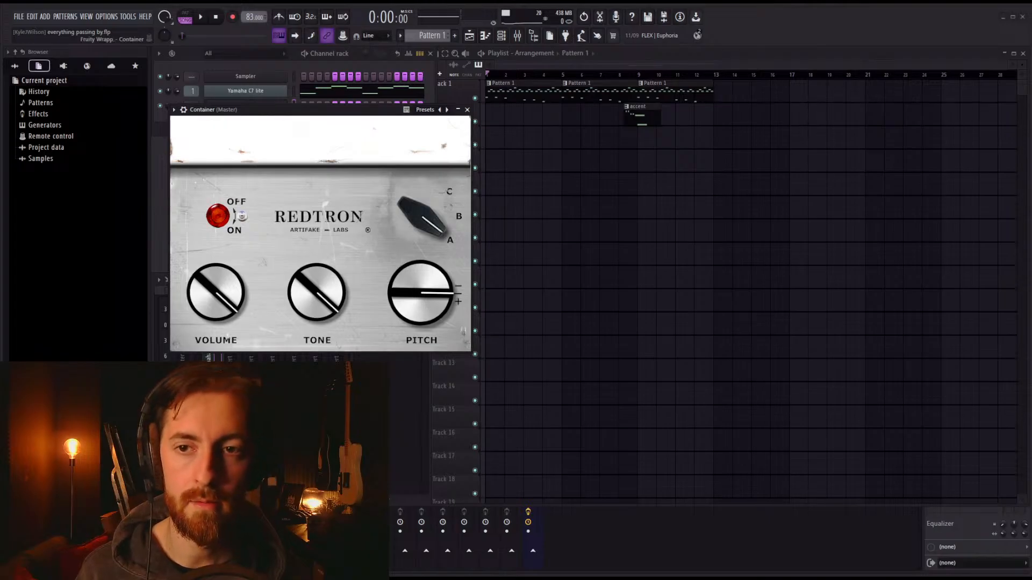
pyautogui.moveTo(325, 112); pyautogui.dragTo(578, 154)
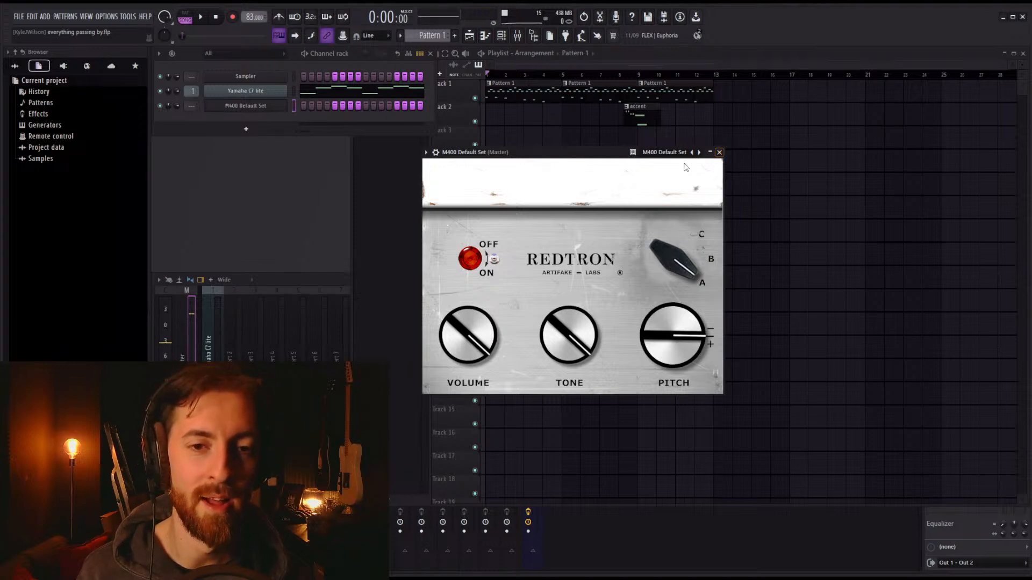
pyautogui.click(698, 152)
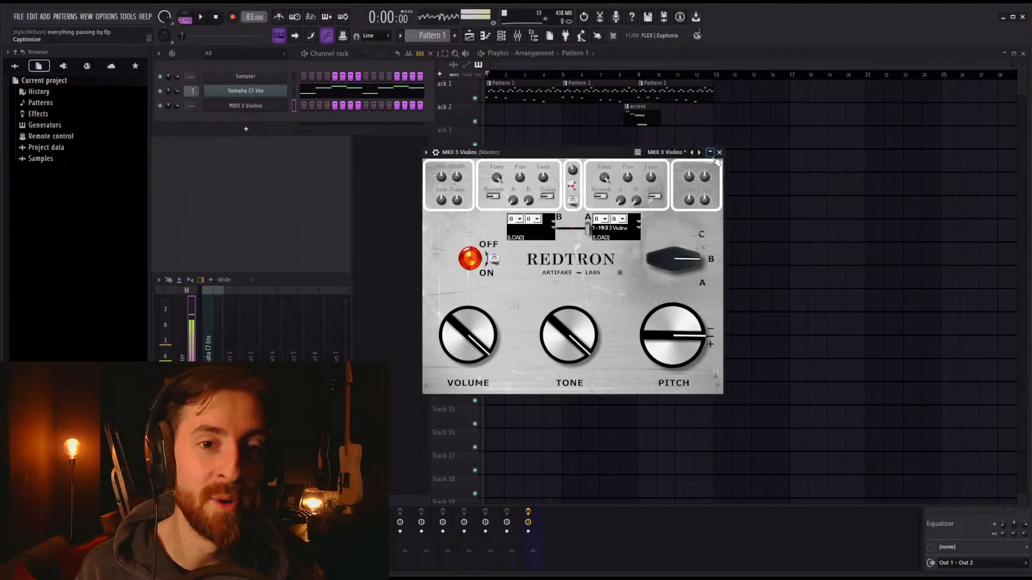
pyautogui.click(719, 153)
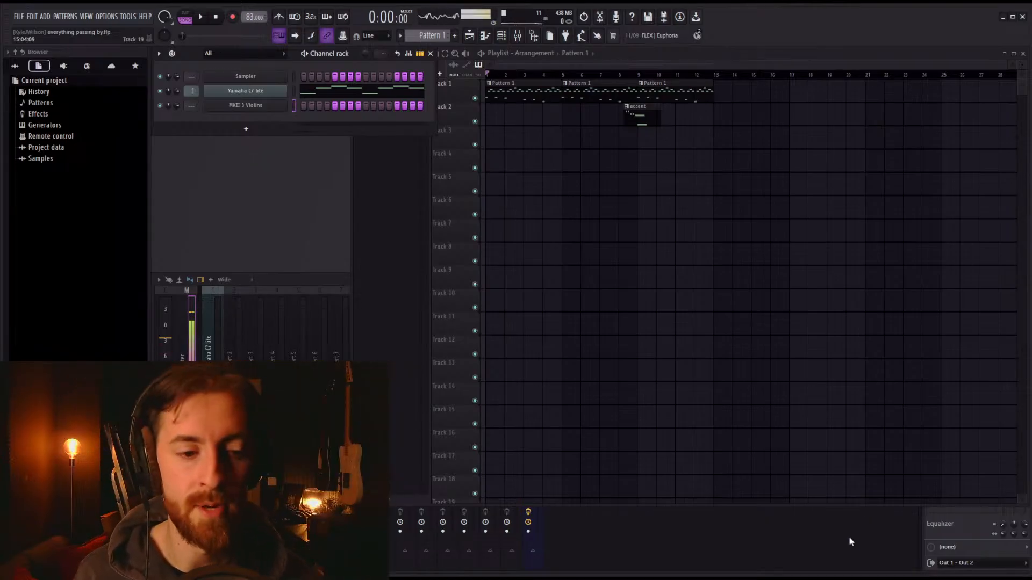
pyautogui.moveTo(988, 573); pyautogui.dragTo(925, 576)
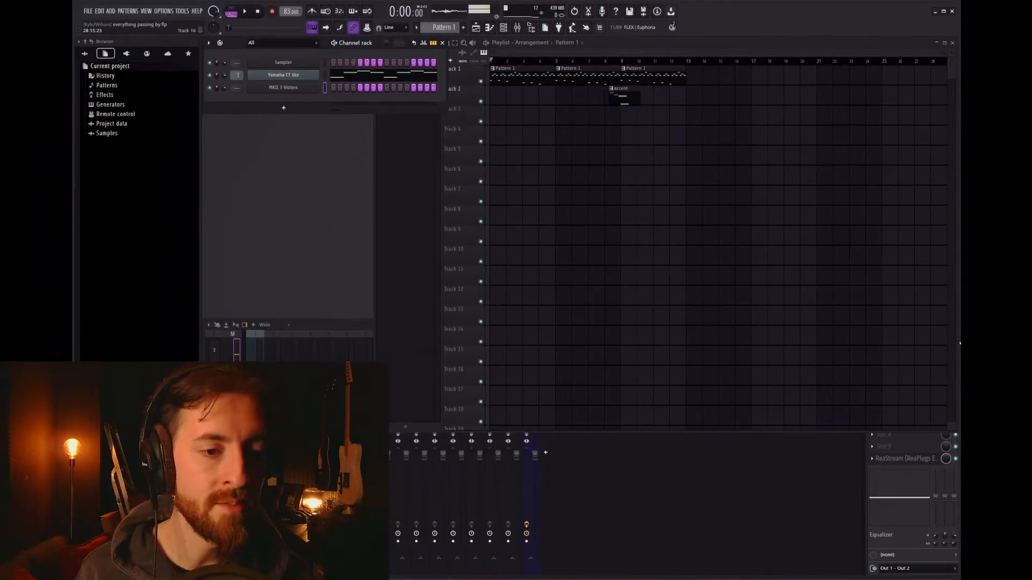
pyautogui.moveTo(958, 337); pyautogui.dragTo(954, 339)
pyautogui.rightClick(834, 293)
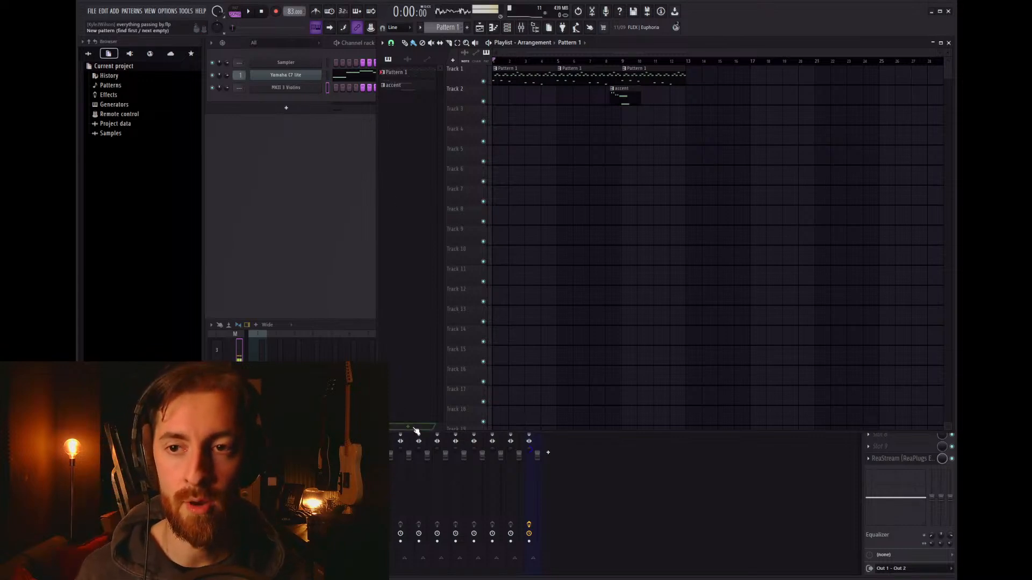
# Step: Create a new pattern named string and open an empty piano roll for MKII 3 Violins
pyautogui.press('F4')
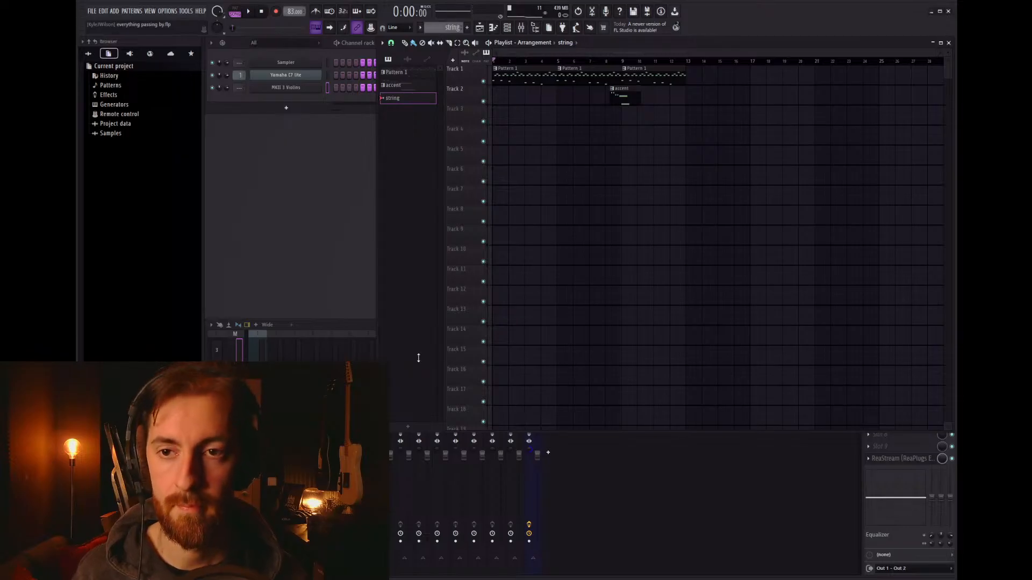
pyautogui.click(327, 89)
pyautogui.press('F7')
# Step: Audition the violins and switch the Redtron preset to M400 Cello
pyautogui.click(294, 202)
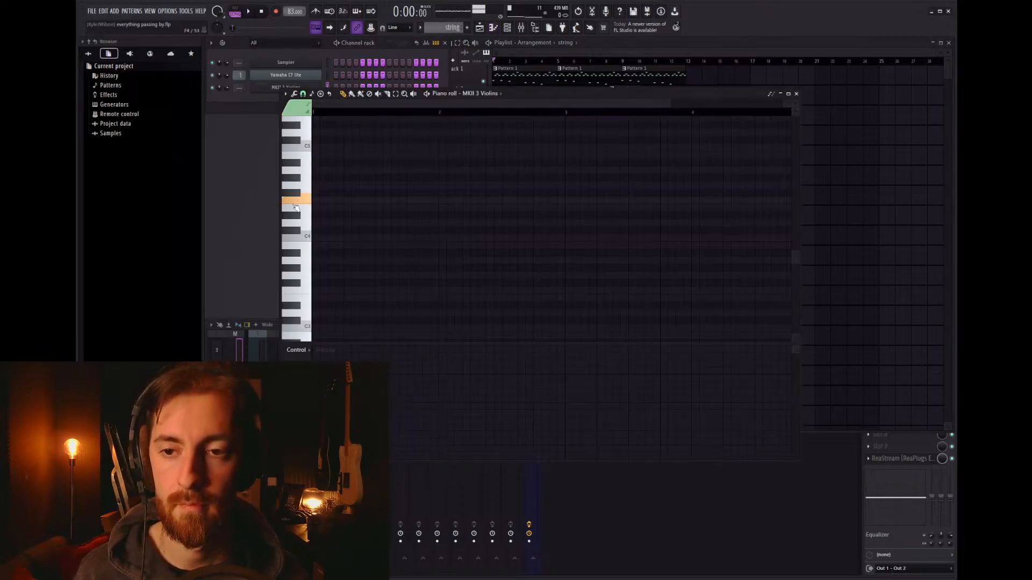
pyautogui.click(273, 89)
pyautogui.click(676, 128)
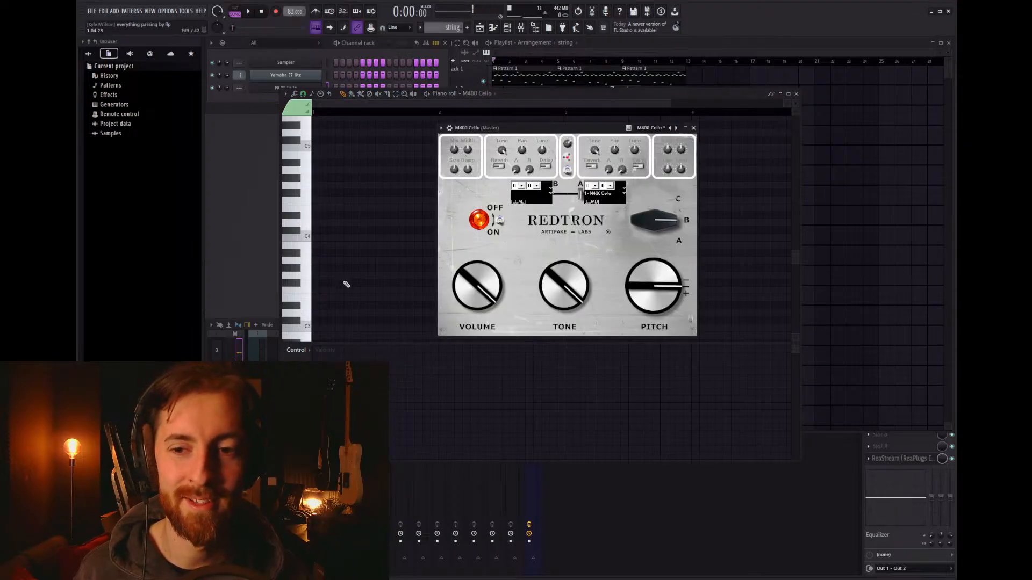
# Step: Audition the M400 Cello across its lower and middle range on the piano roll keys
pyautogui.click(304, 289)
pyautogui.scroll(-3, 307, 284)
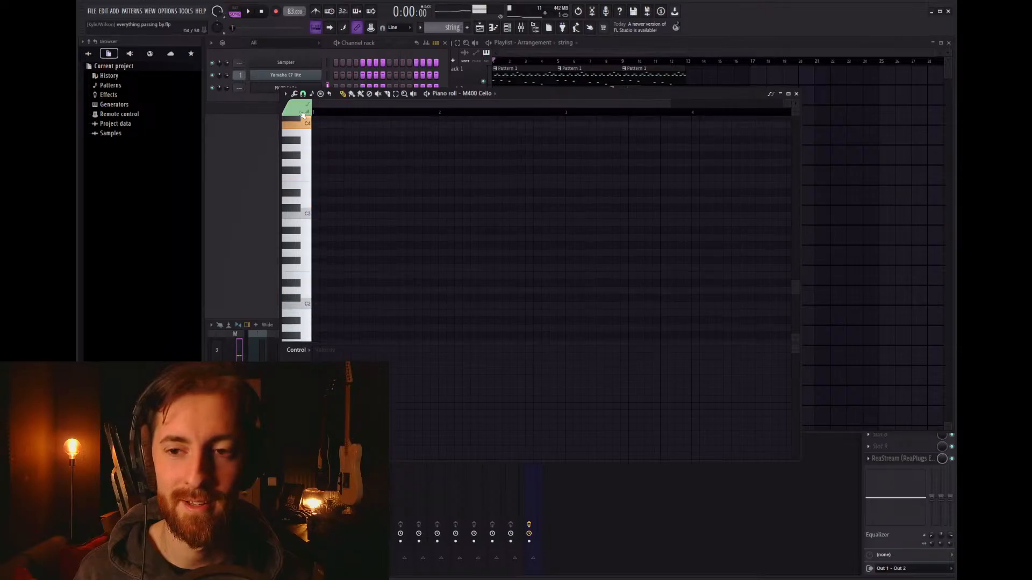
pyautogui.scroll(3, 304, 148)
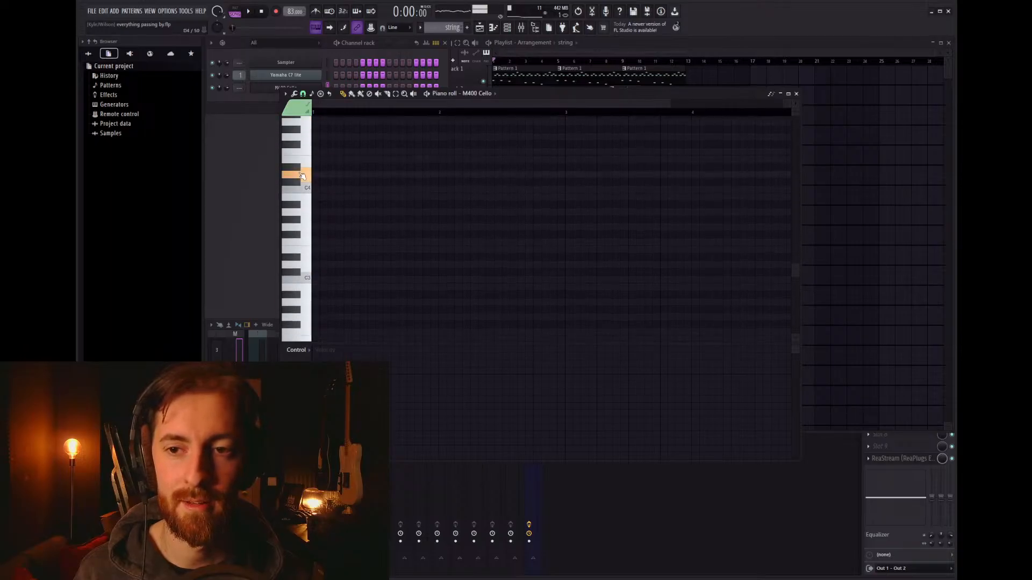
pyautogui.click(270, 101)
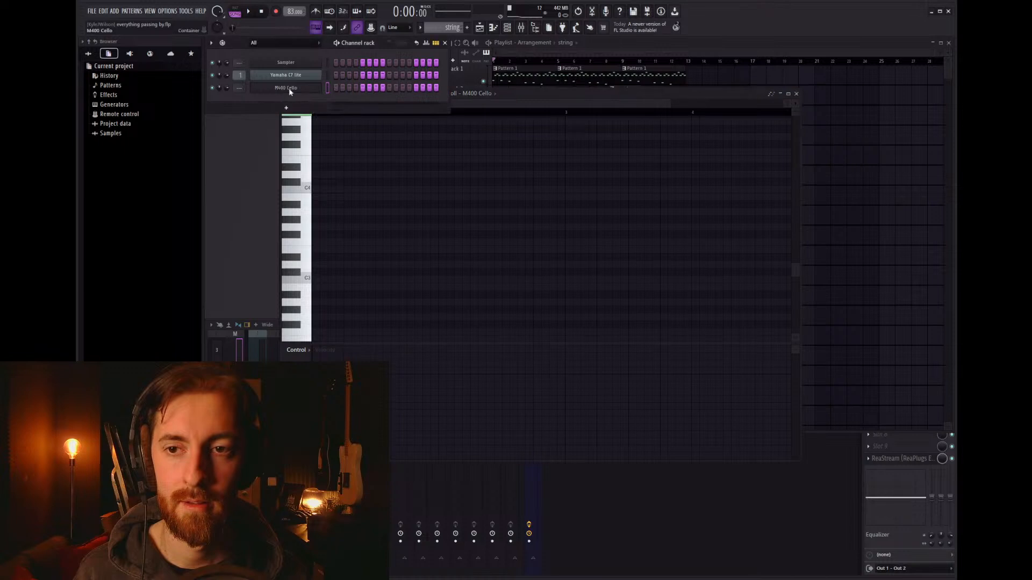
pyautogui.press('F7')
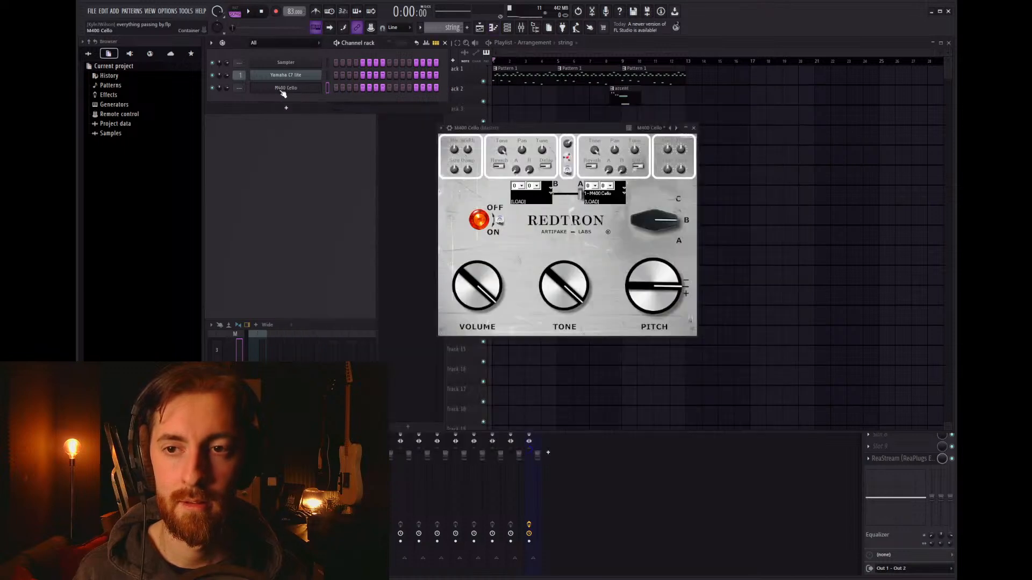
pyautogui.press('F7')
pyautogui.moveTo(306, 215); pyautogui.dragTo(309, 203)
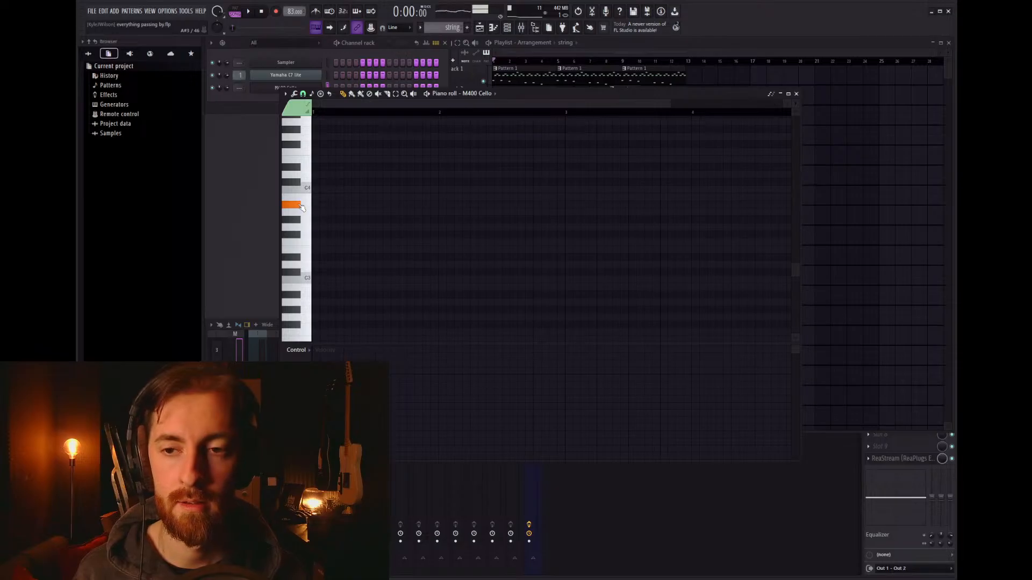
# Step: Draw one-bar cello notes in the string pattern, A#3 in bar 1 and F4 in bar 2
pyautogui.moveTo(326, 205); pyautogui.dragTo(442, 243)
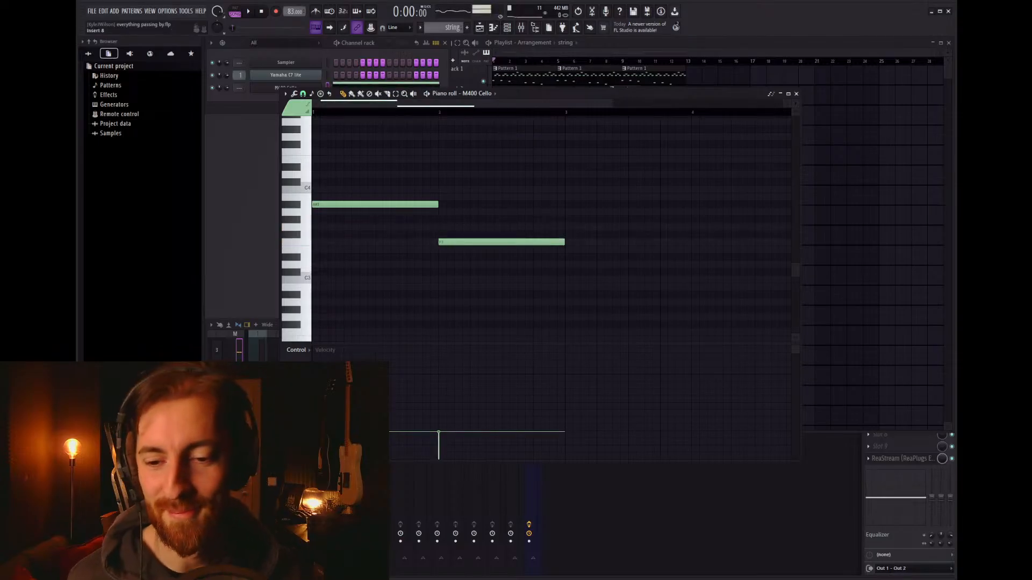
pyautogui.scroll(4, 463, 236)
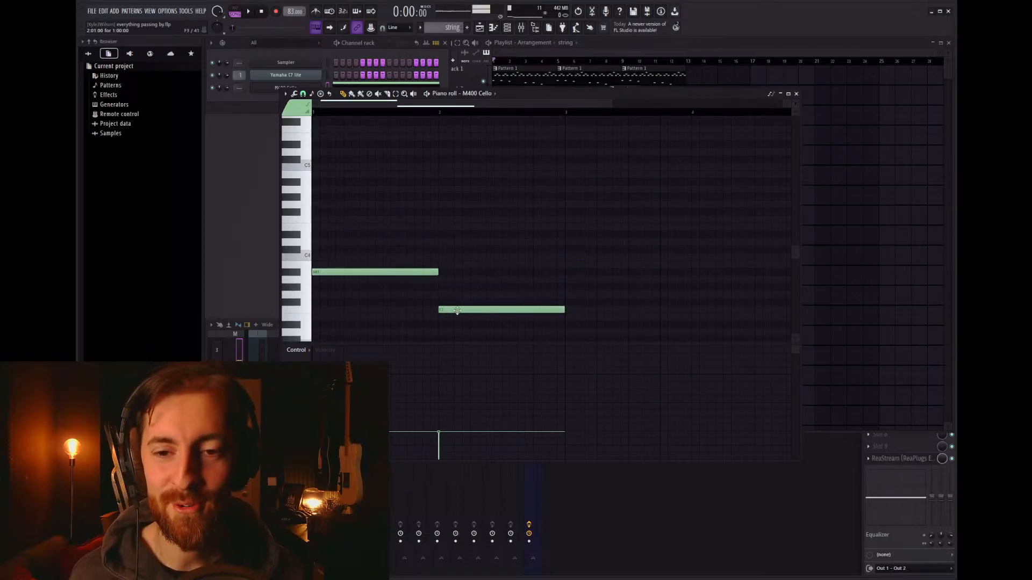
pyautogui.rightClick(456, 312)
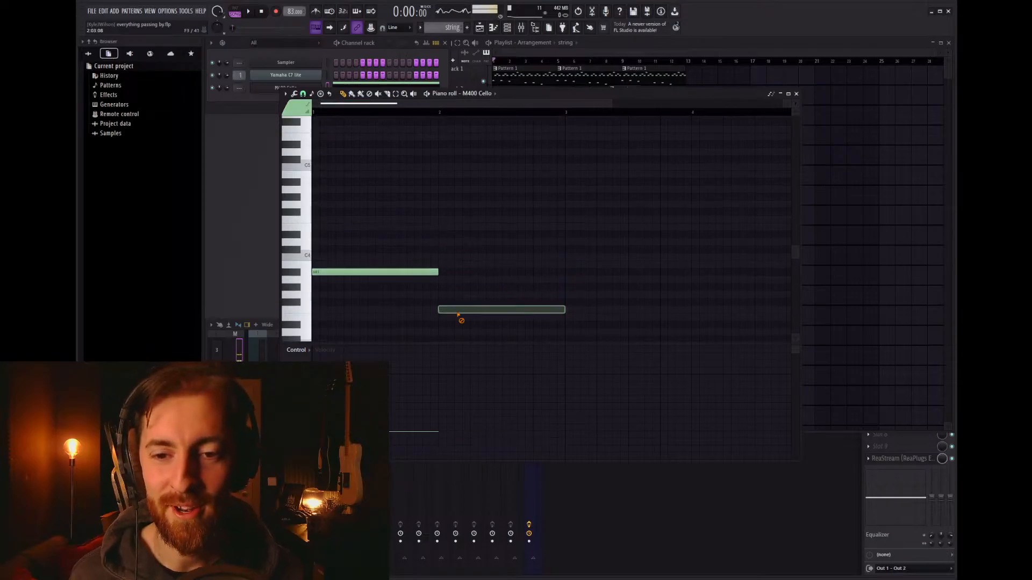
pyautogui.click(438, 218)
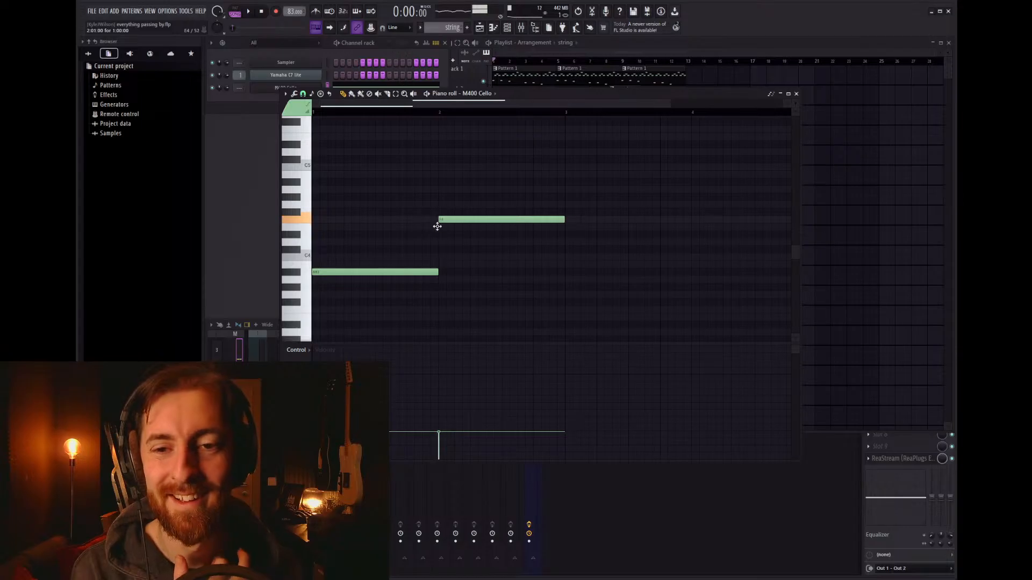
# Step: Place the string pattern on Track 3 at bar 9 and play the arrangement from just before it
pyautogui.click(724, 65)
pyautogui.click(598, 61)
pyautogui.press('space')
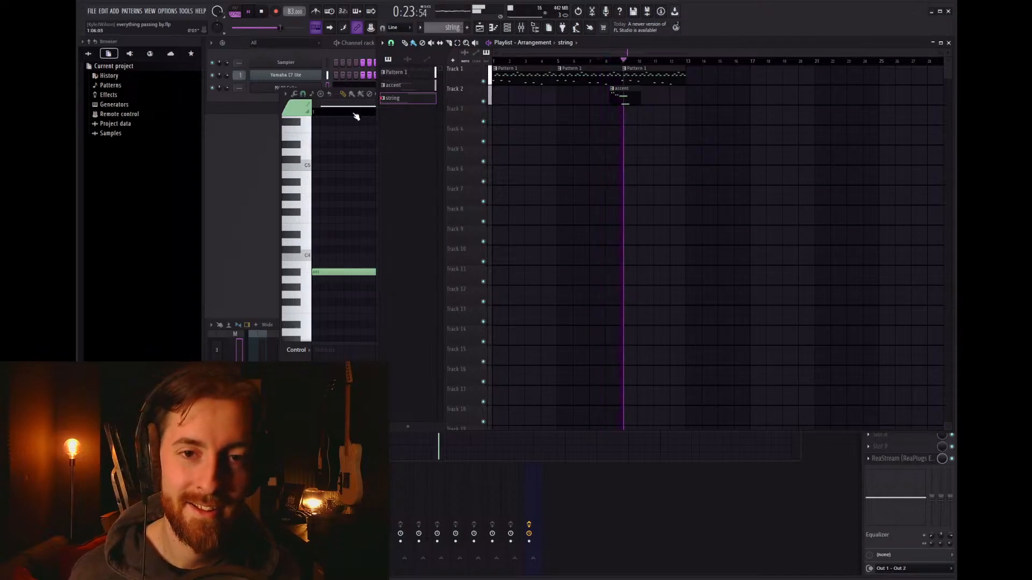
pyautogui.press('space')
pyautogui.click(624, 121)
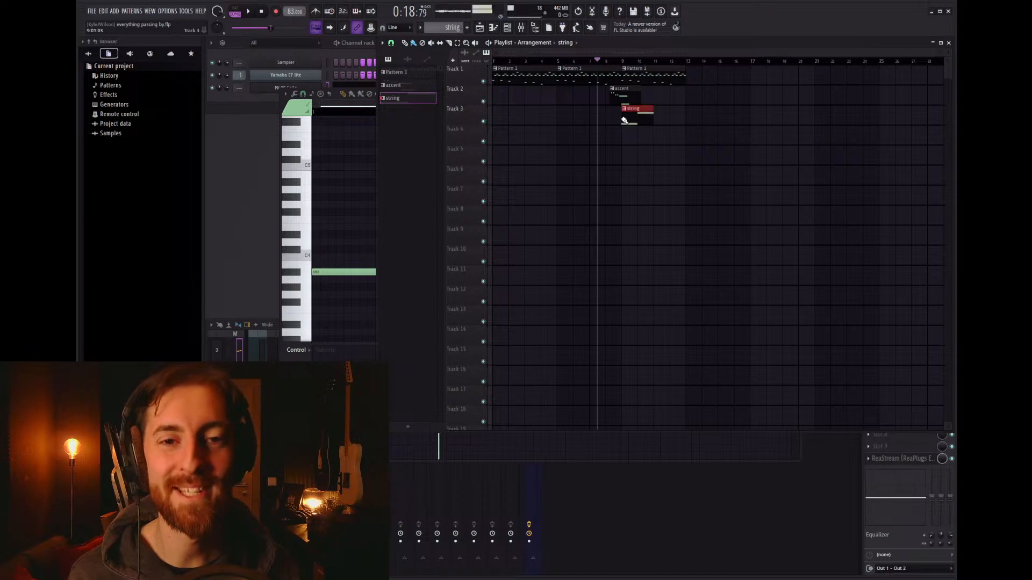
pyautogui.click(618, 60)
pyautogui.press('space')
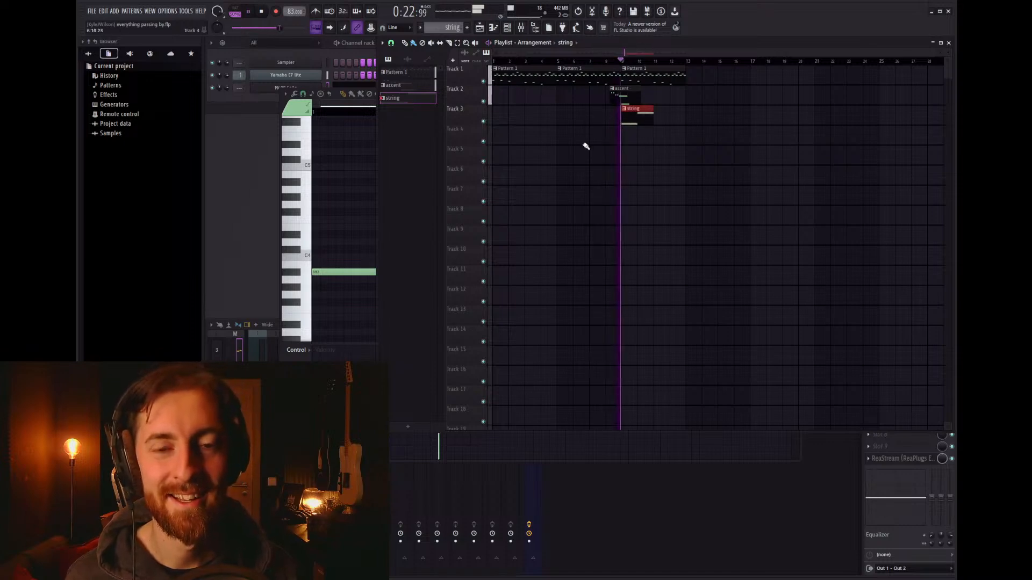
# Step: Raise the cello note in bar 1 an octave to A#4 and play the pattern against the melody
pyautogui.click(355, 180)
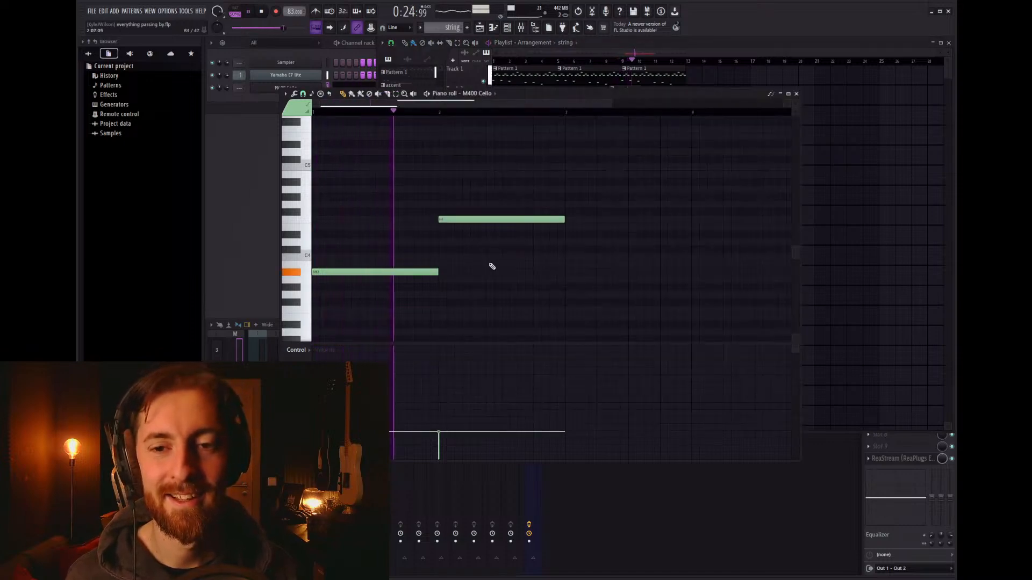
pyautogui.press('space')
pyautogui.moveTo(379, 271); pyautogui.dragTo(370, 181)
pyautogui.click(322, 112)
pyautogui.press('space')
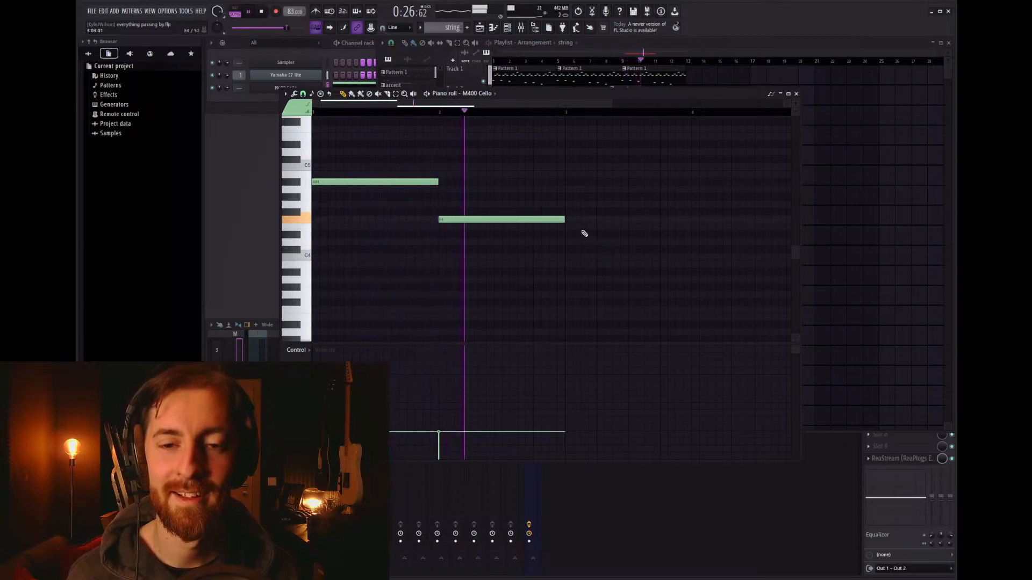
# Step: Move the bar 2 cello note to A4 and add one-bar notes G4 in bar 3 and F4 in bar 4 during playback
pyautogui.press('space')
pyautogui.moveTo(513, 215); pyautogui.dragTo(512, 185)
pyautogui.click(429, 111)
pyautogui.press('space')
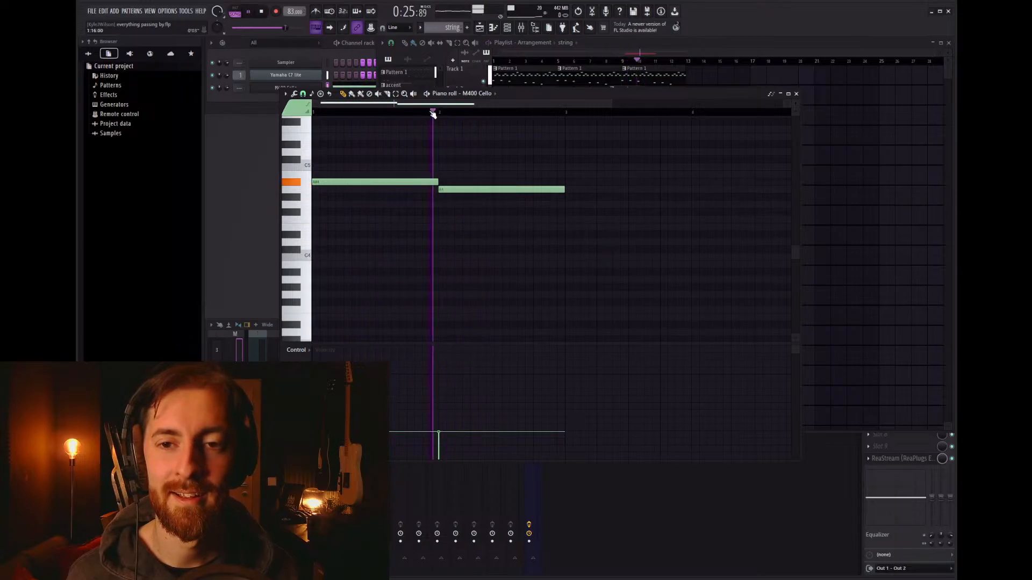
pyautogui.click(566, 207)
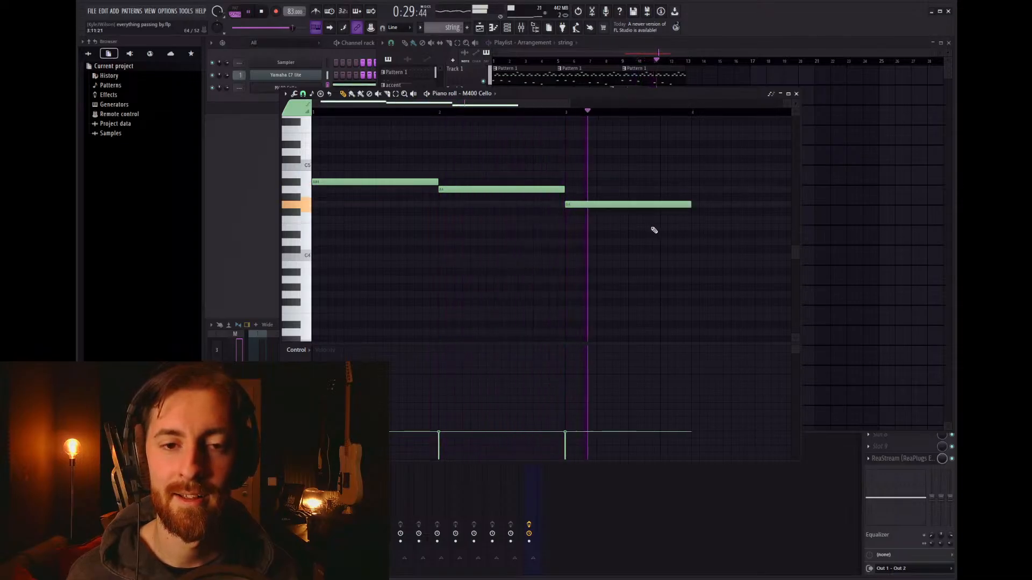
pyautogui.click(692, 220)
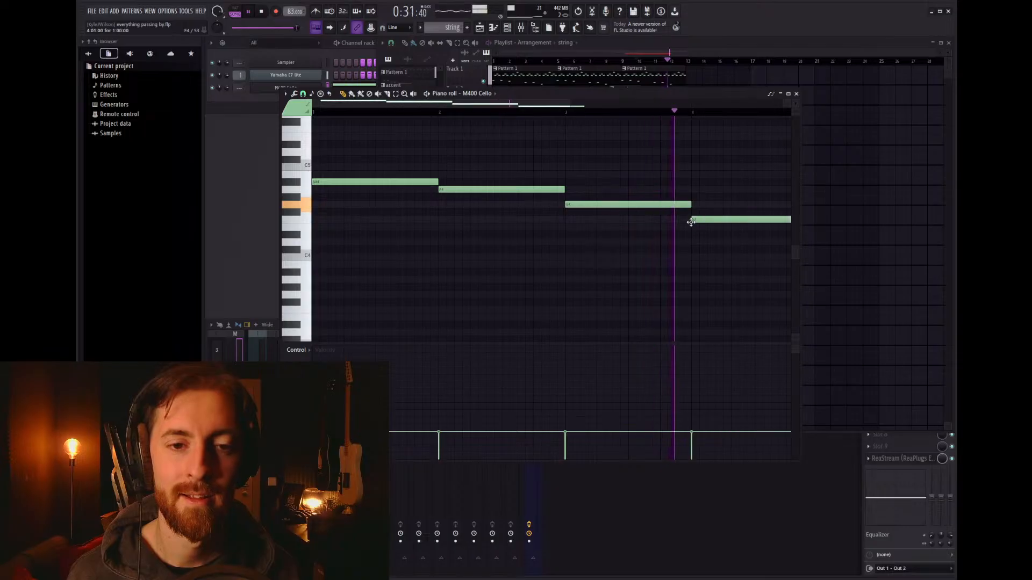
# Step: Add a second cello voice of one-bar notes above the first: D5, F5, G5 and A5 in bars 1 to 4
pyautogui.scroll(4, 460, 177)
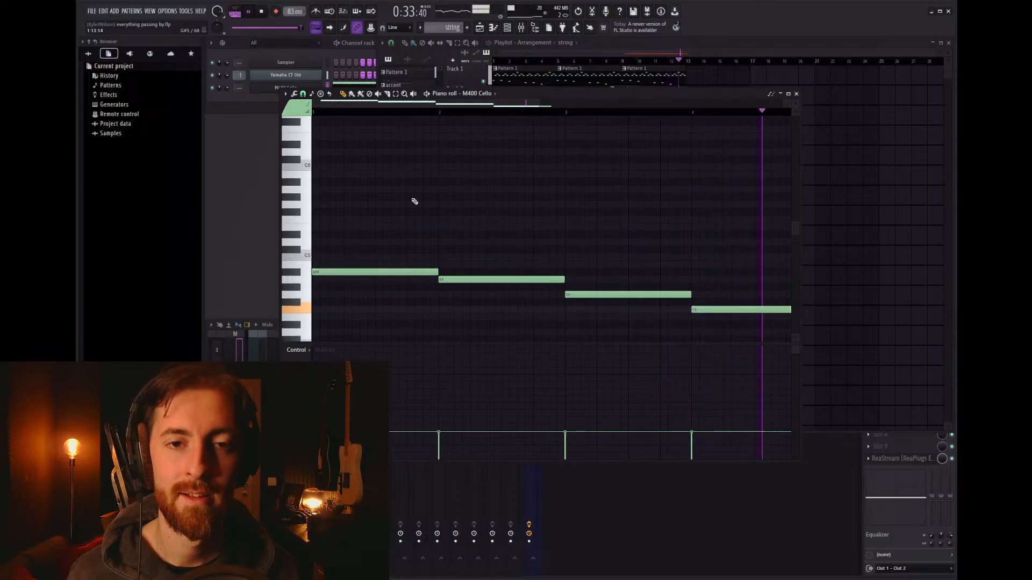
pyautogui.press('space')
pyautogui.moveTo(329, 227); pyautogui.dragTo(314, 241)
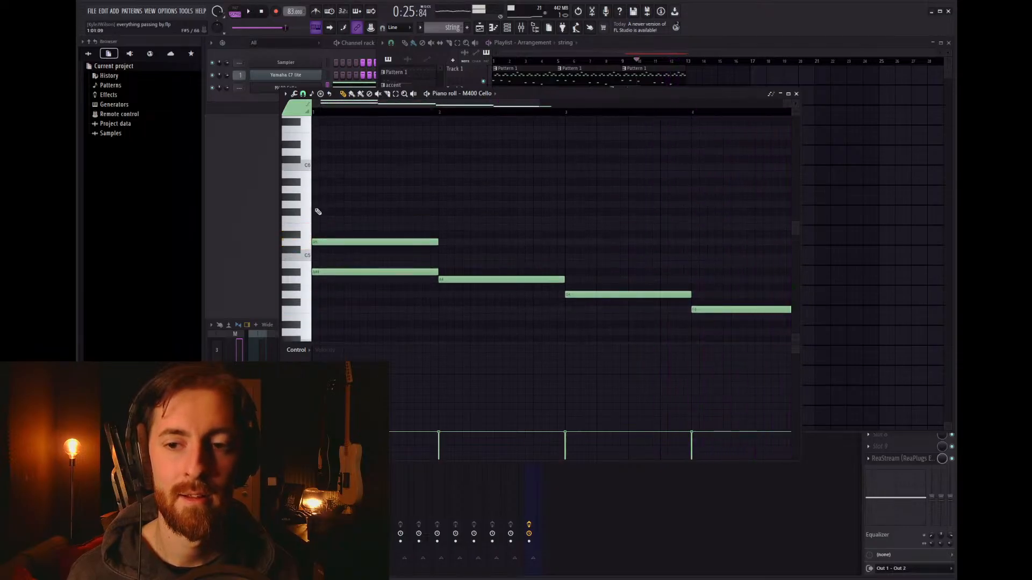
pyautogui.press('space')
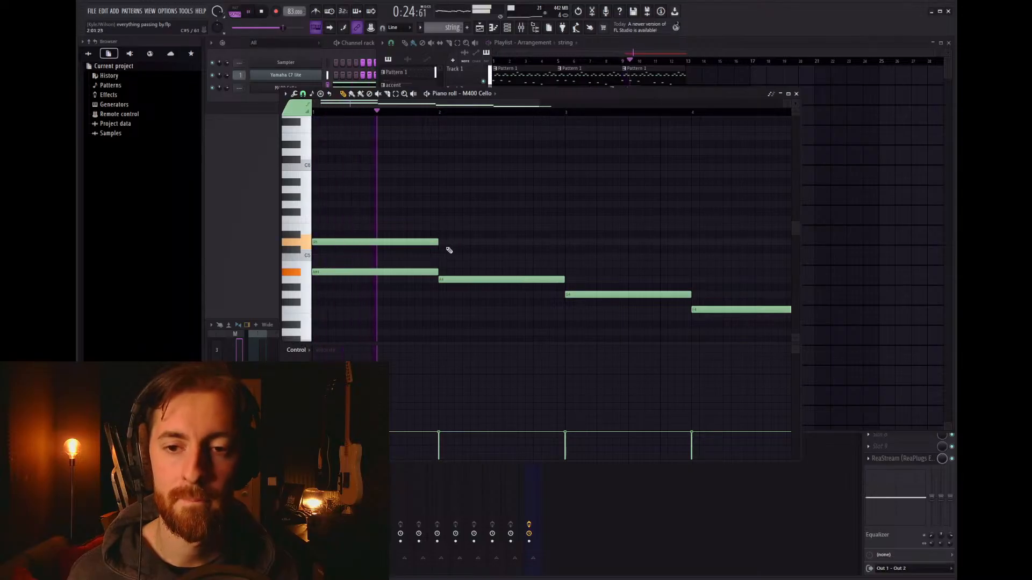
pyautogui.click(439, 229)
pyautogui.press('space')
pyautogui.moveTo(489, 227)
pyautogui.mouseDown()
pyautogui.moveTo(489, 209)
pyautogui.moveTo(488, 223)
pyautogui.mouseUp()
pyautogui.click(451, 113)
pyautogui.press('space')
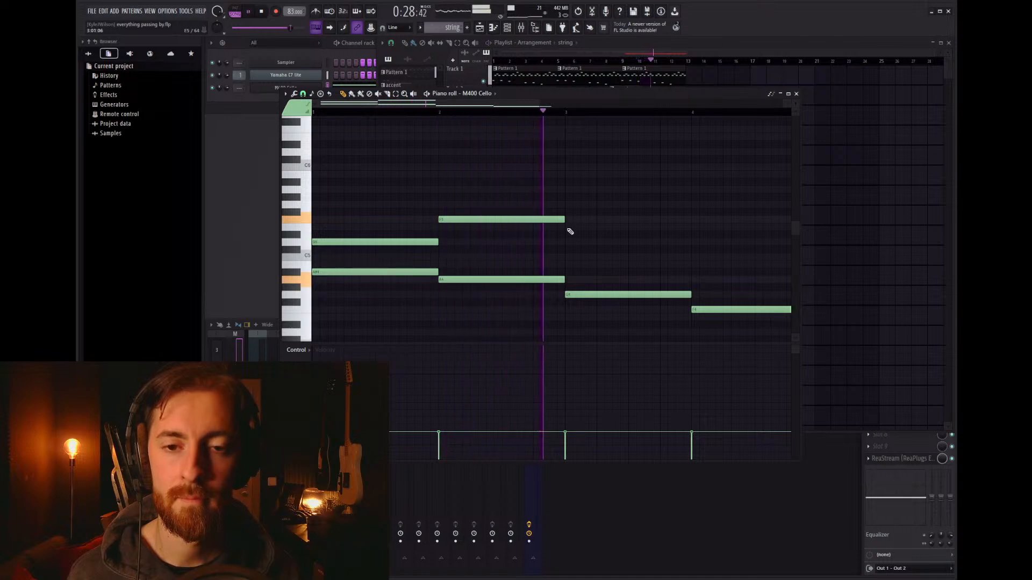
pyautogui.click(566, 205)
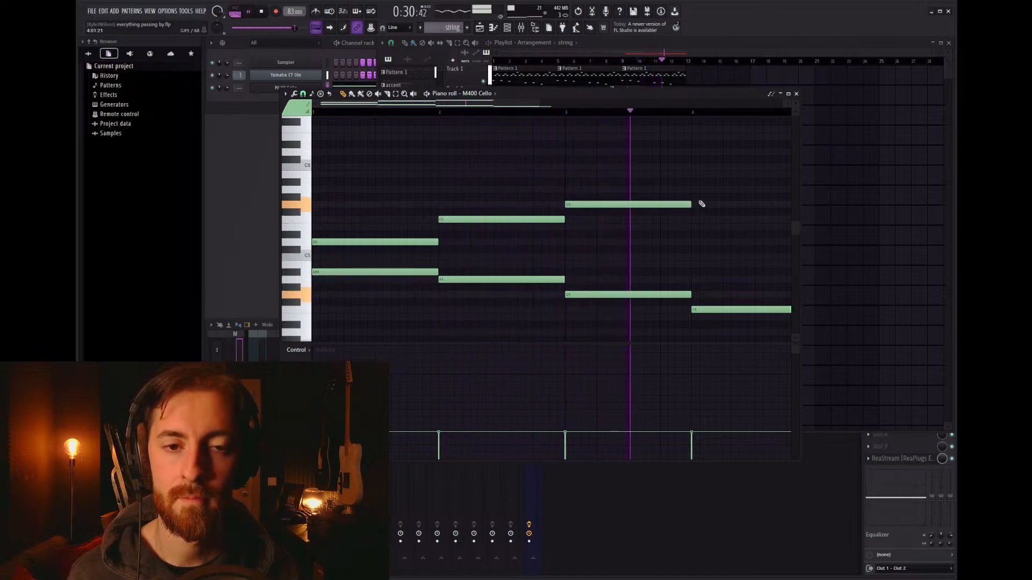
pyautogui.click(693, 189)
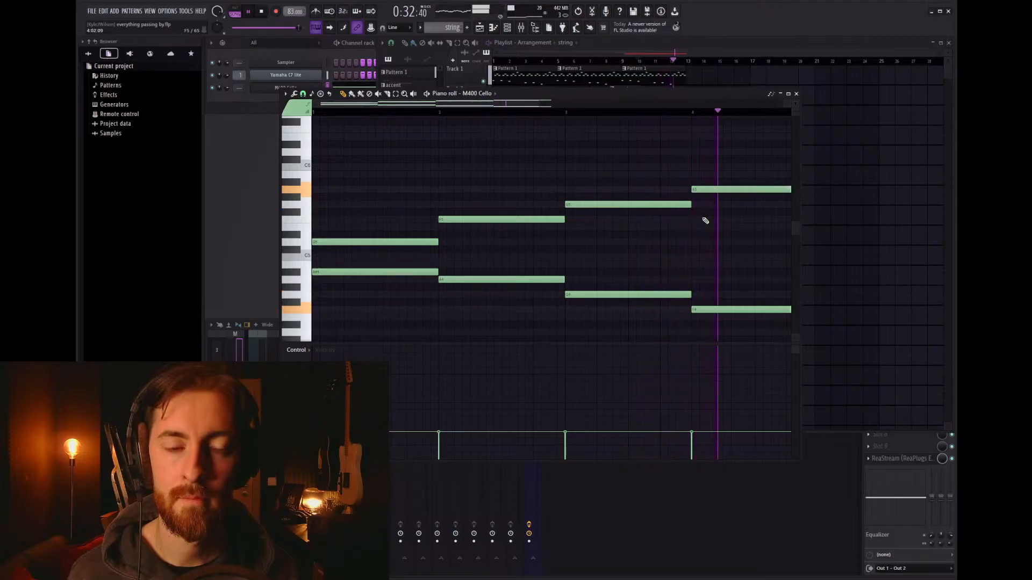
# Step: Add a third cello voice of one-bar notes: C6, A5, D5 and F5 in bars 1 to 4, and stop playback
pyautogui.click(358, 167)
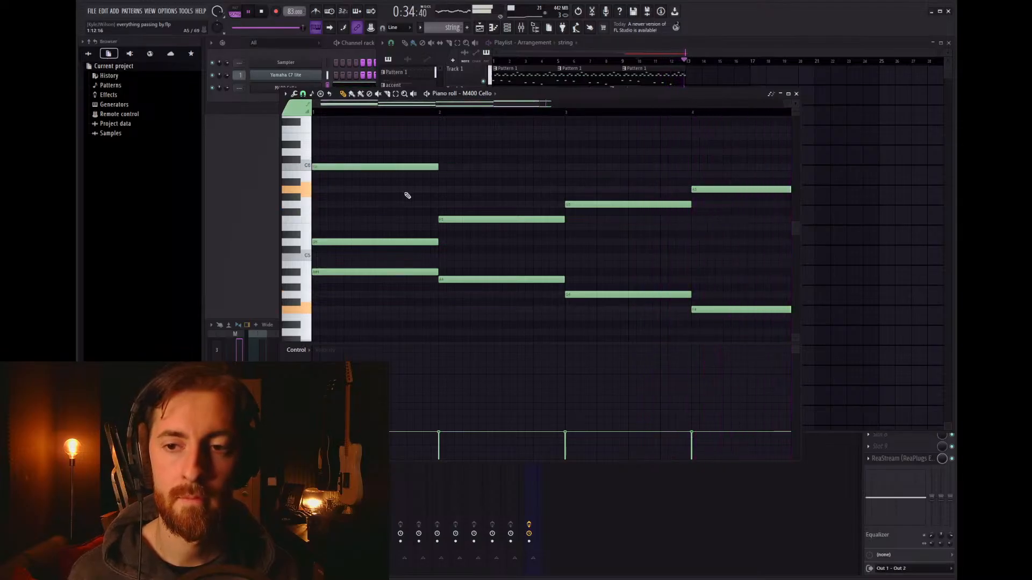
pyautogui.press('space')
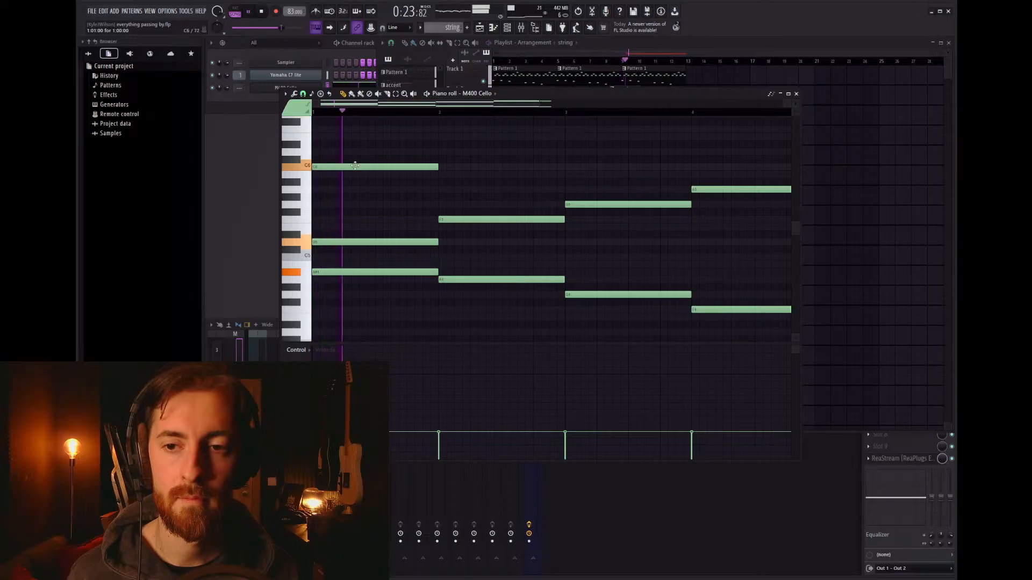
pyautogui.click(445, 189)
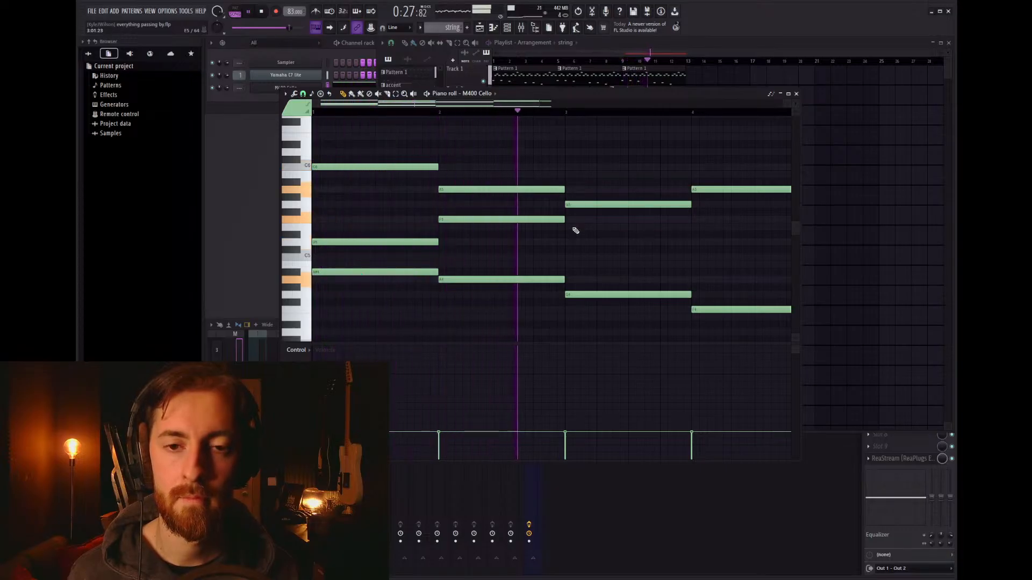
pyautogui.click(594, 242)
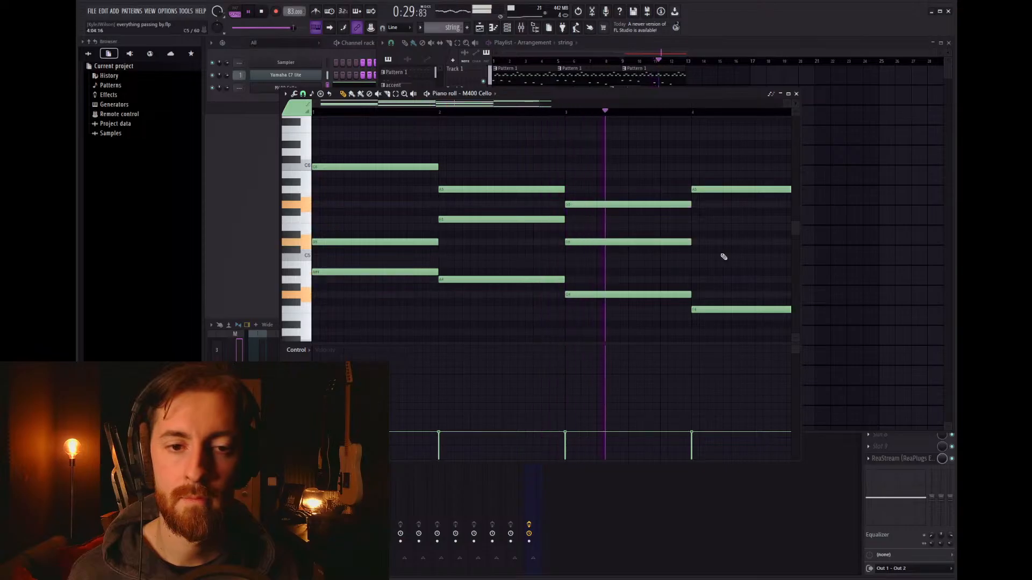
pyautogui.click(694, 220)
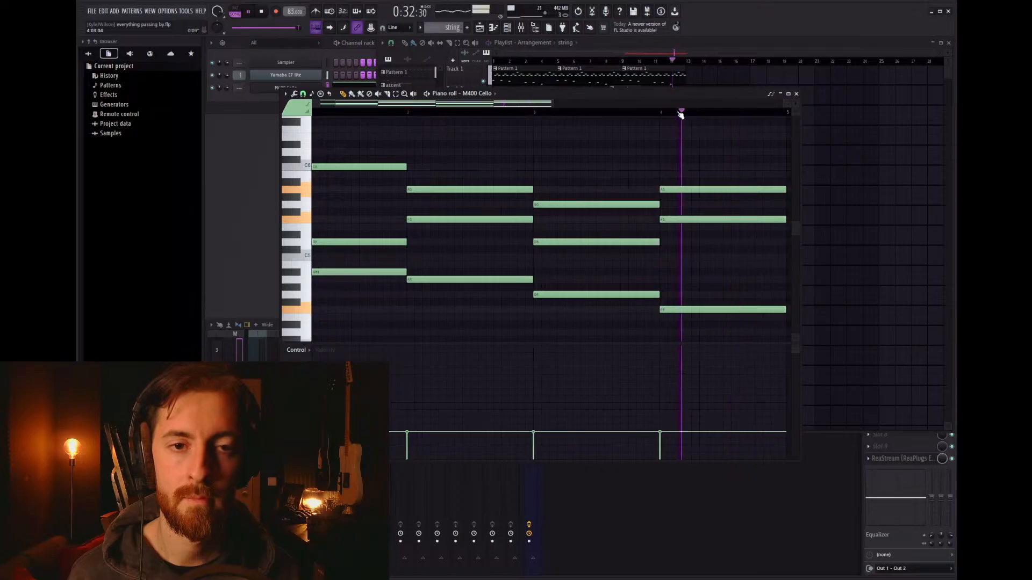
pyautogui.press('space')
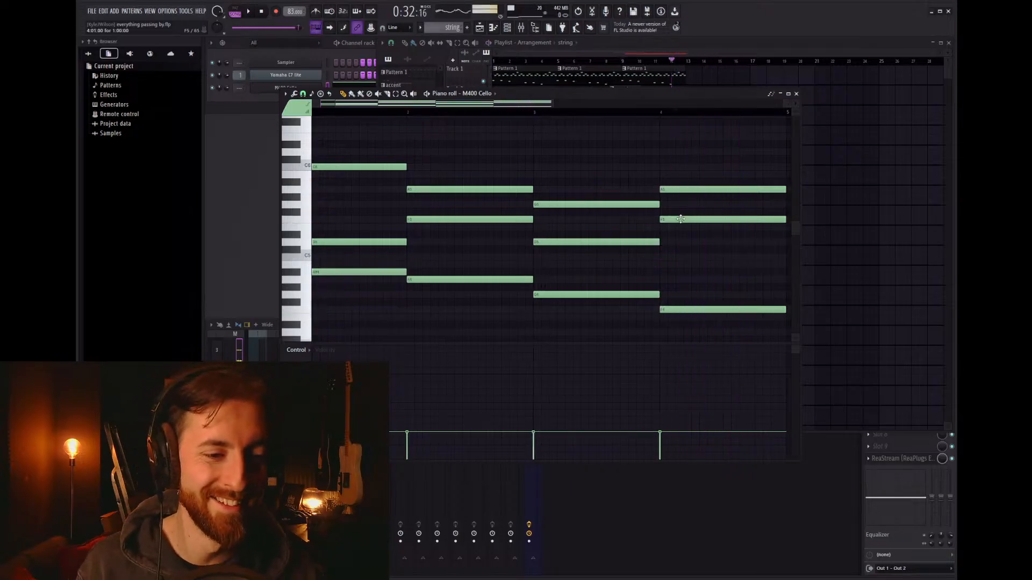
# Step: Audition a low cello key, close the piano roll and play the arrangement from the string clip at bar 9
pyautogui.scroll(-2, 676, 221)
pyautogui.scroll(-4, 307, 253)
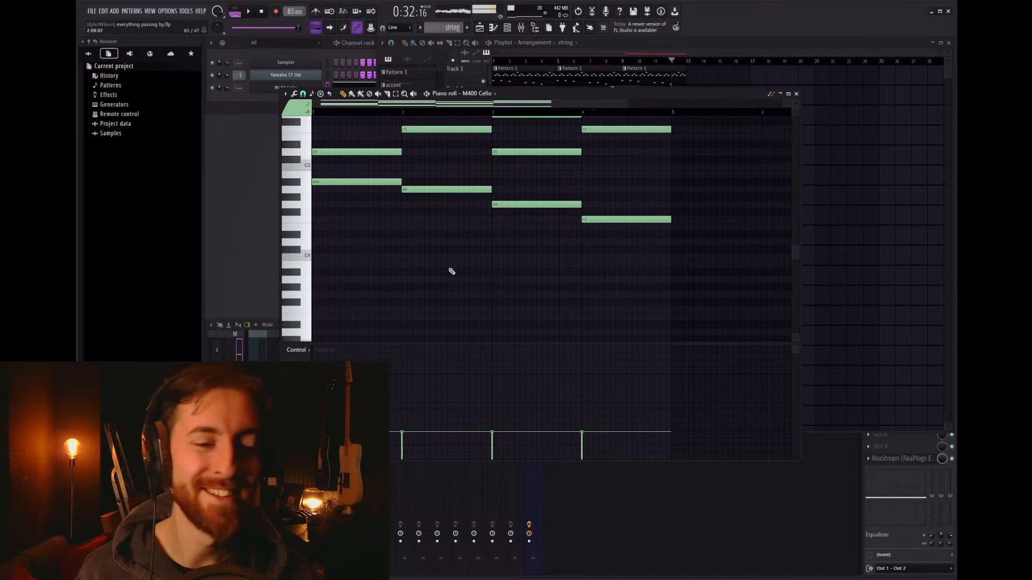
pyautogui.click(300, 280)
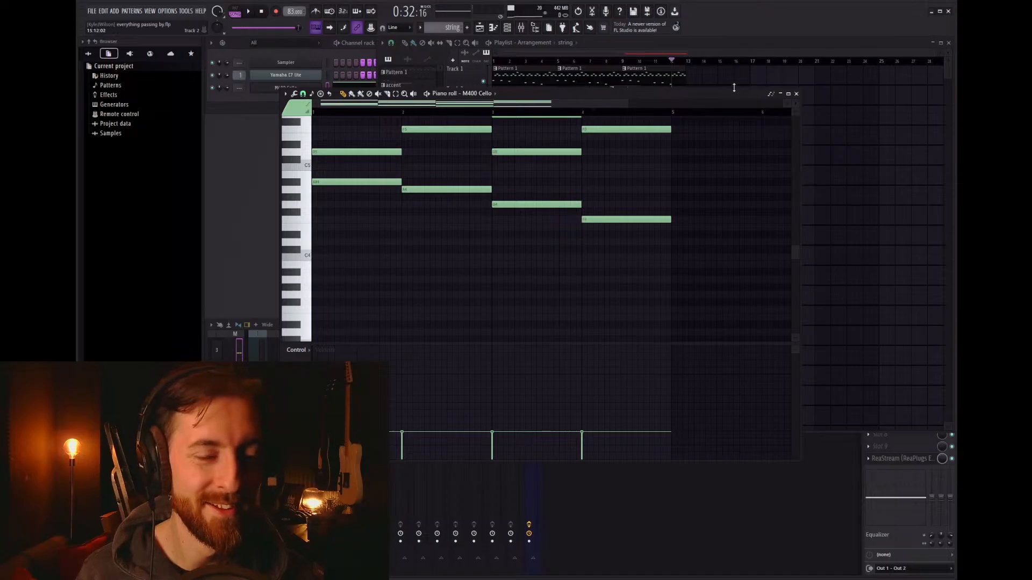
pyautogui.click(796, 94)
pyautogui.click(631, 65)
pyautogui.press('space')
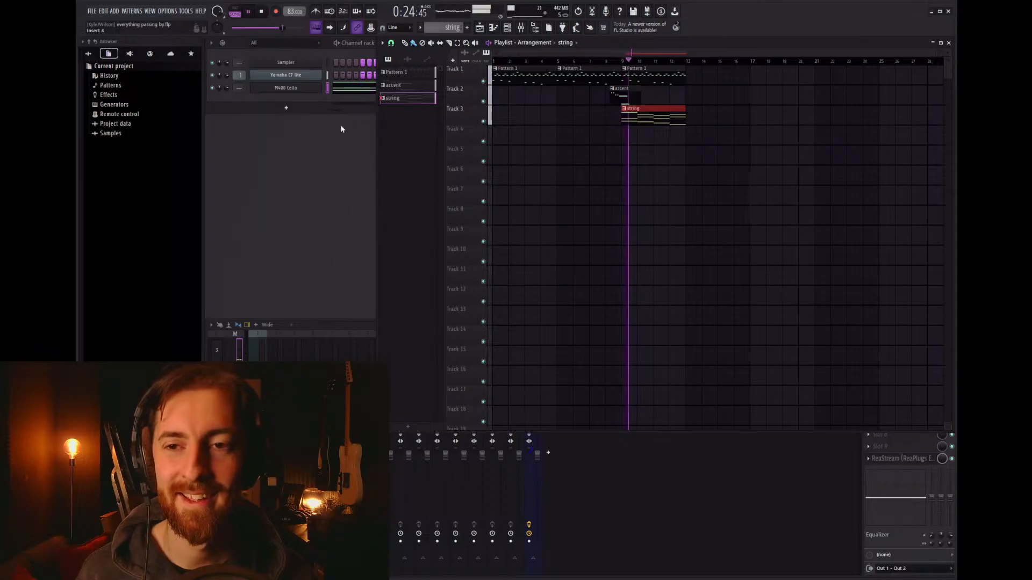
# Step: Route the M400 Cello channel to mixer insert 2 and check it in playback
pyautogui.click(278, 376)
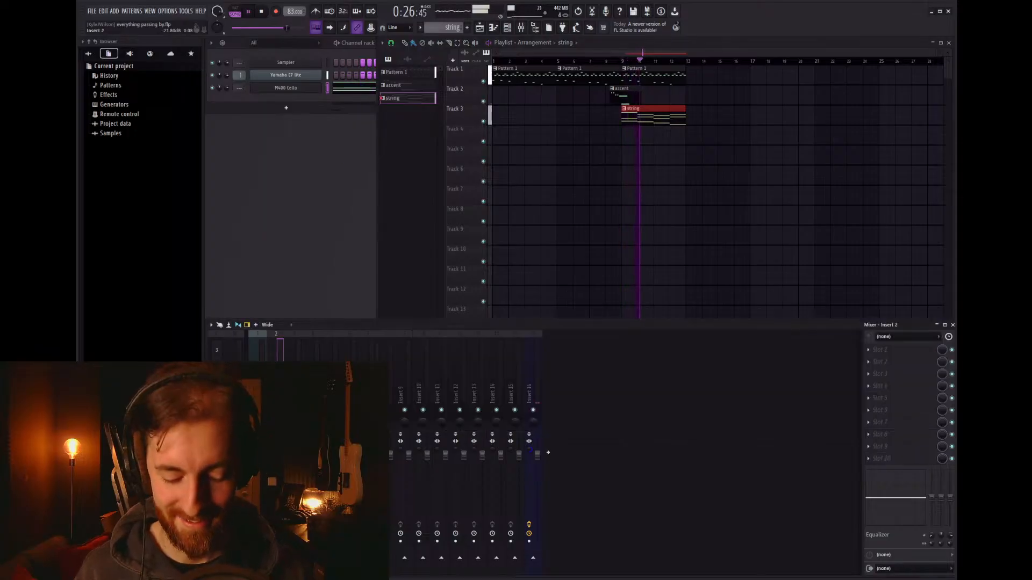
pyautogui.press('space')
pyautogui.hotkey('ctrl', 'l')
pyautogui.press('space')
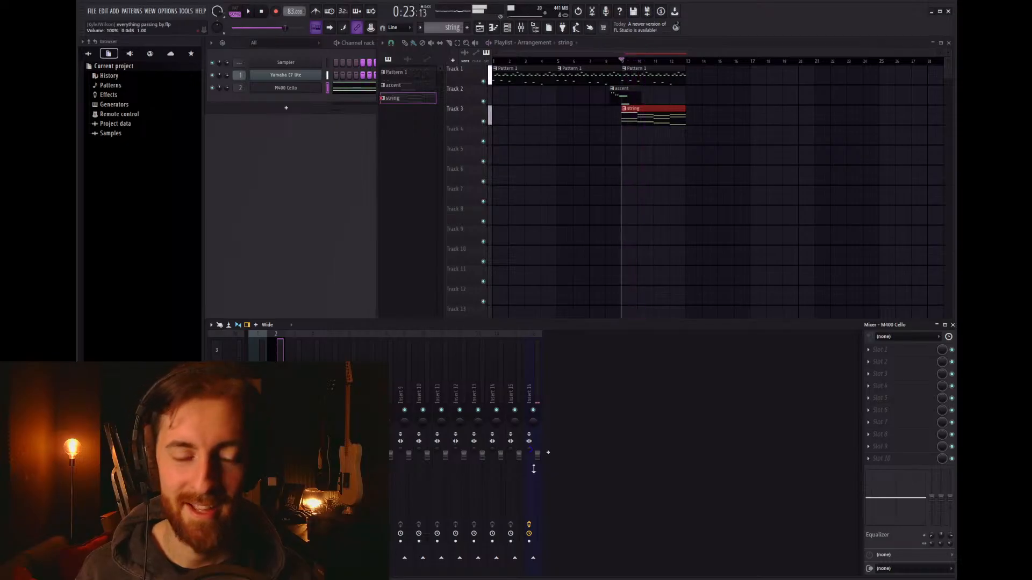
pyautogui.press('space')
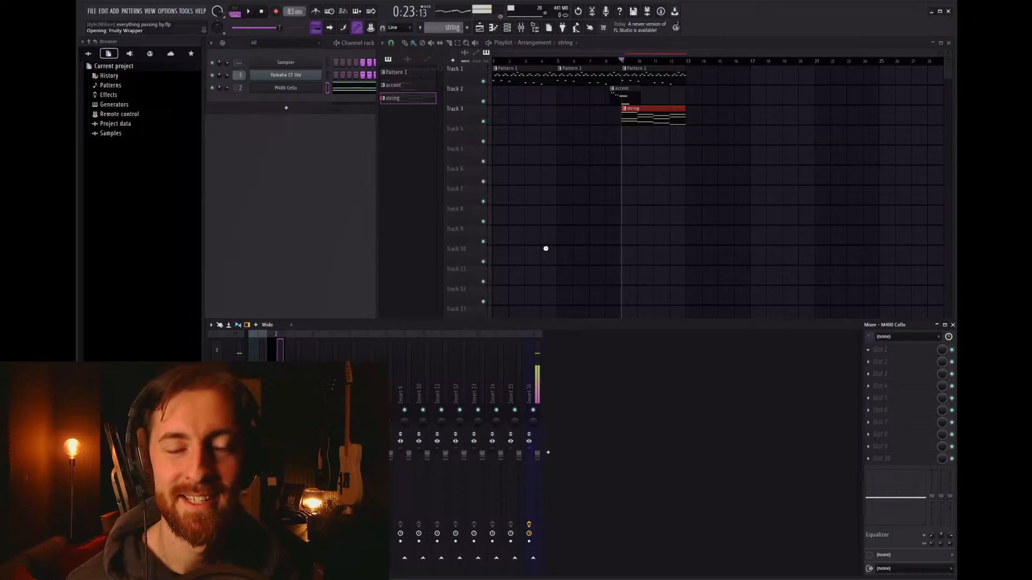
# Step: Set the KSHMR Reverb mix on the M400 Cello mixer insert to 20% while the arrangement plays
pyautogui.press('space')
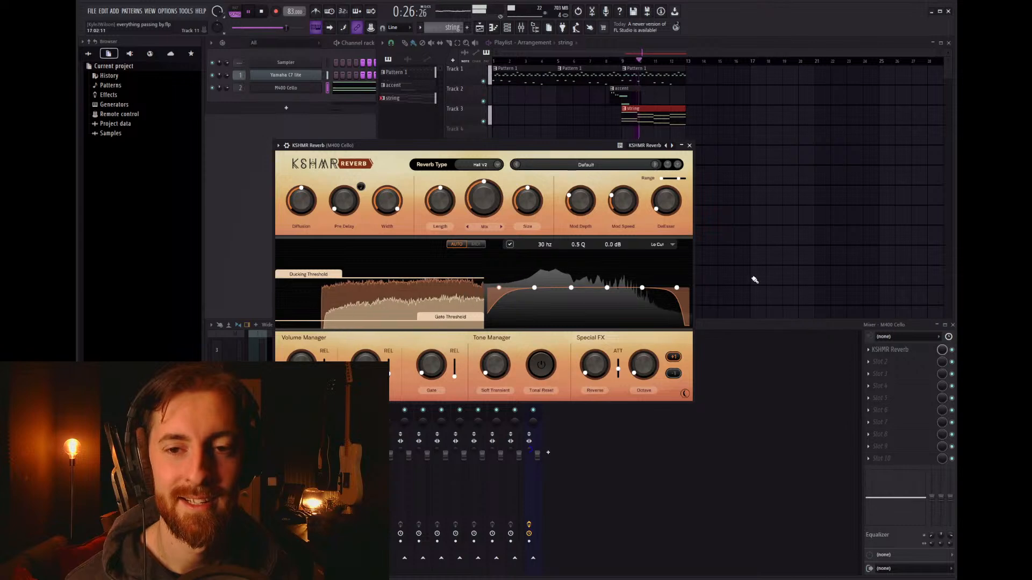
pyautogui.moveTo(483, 202); pyautogui.dragTo(483, 228)
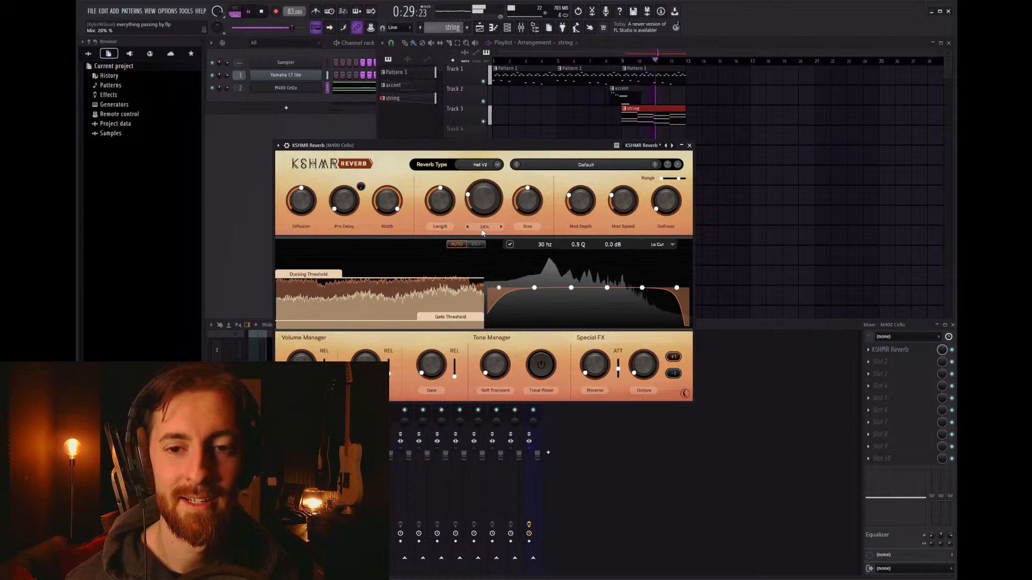
pyautogui.click(698, 151)
# Step: Duplicate the Pattern 1, accent and string clips of the bar 9 section into the following four bars and check them in playback
pyautogui.moveTo(680, 156); pyautogui.dragTo(624, 68)
pyautogui.hotkey('ctrl', 'b')
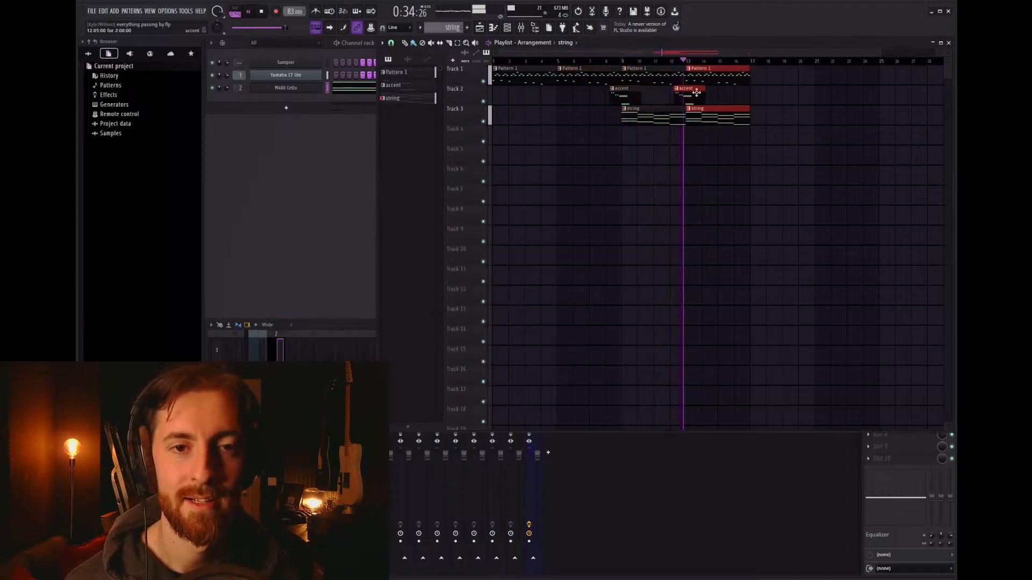
pyautogui.click(713, 142)
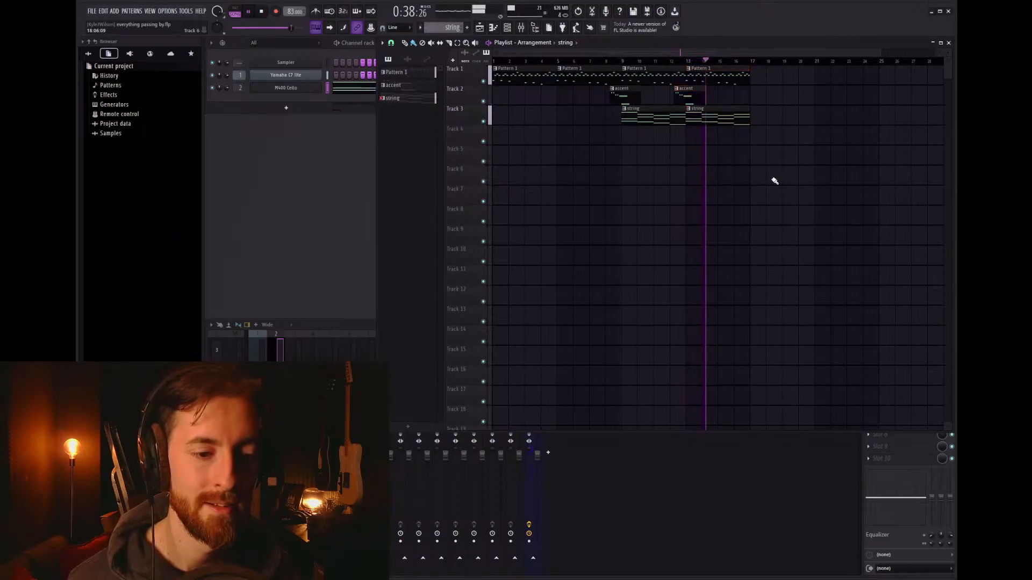
pyautogui.scroll(-1, 775, 181)
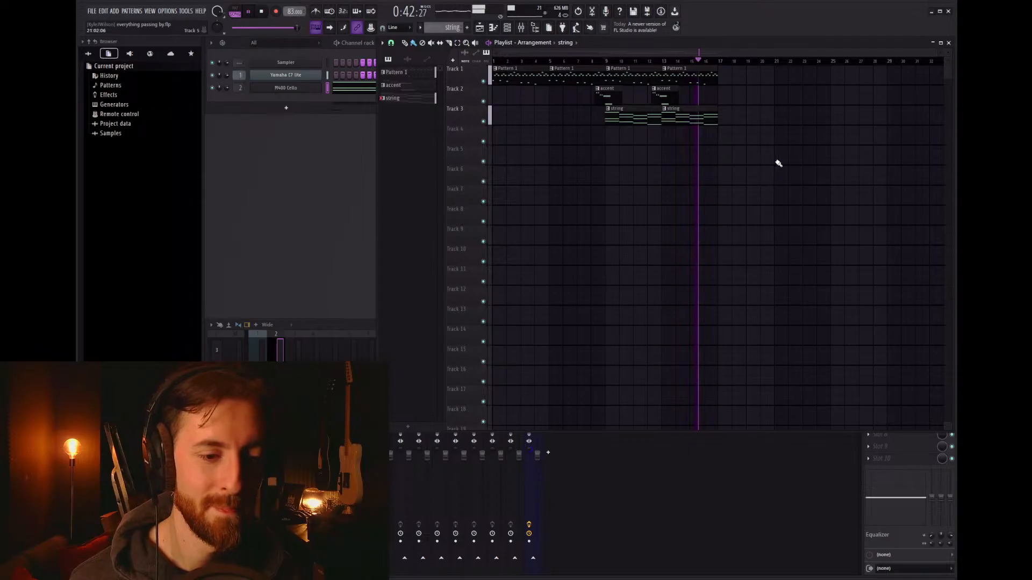
pyautogui.press('space')
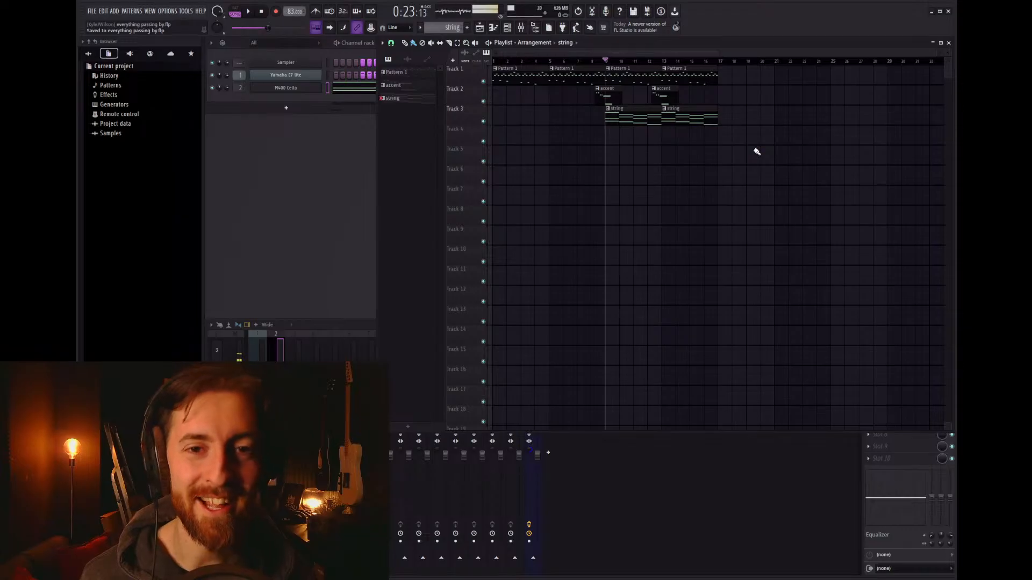
# Step: Play the arrangement from the start, stop it, and review the opening section by moving the playhead up to bar 5
pyautogui.moveTo(621, 63); pyautogui.dragTo(312, 63)
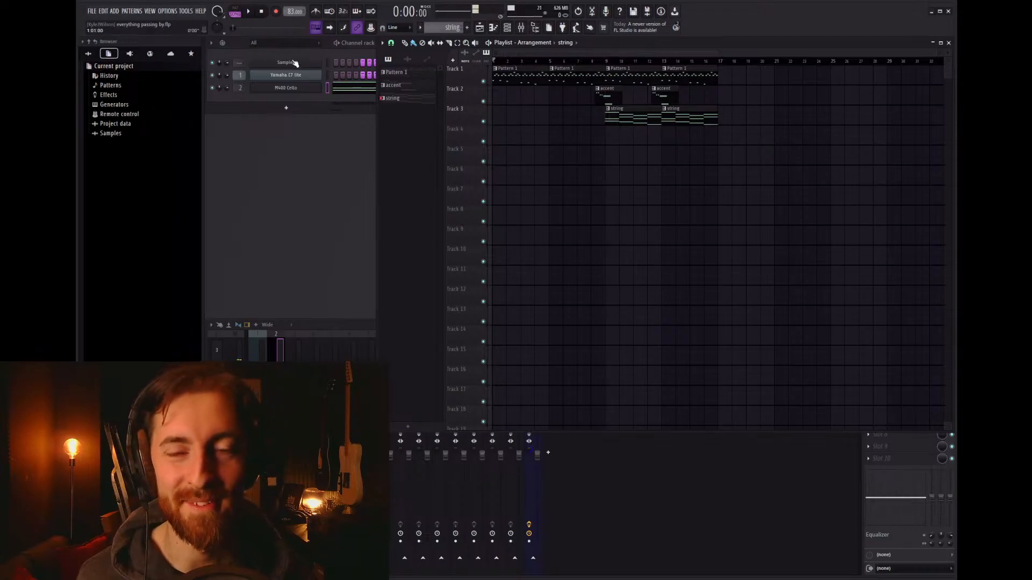
pyautogui.press('space')
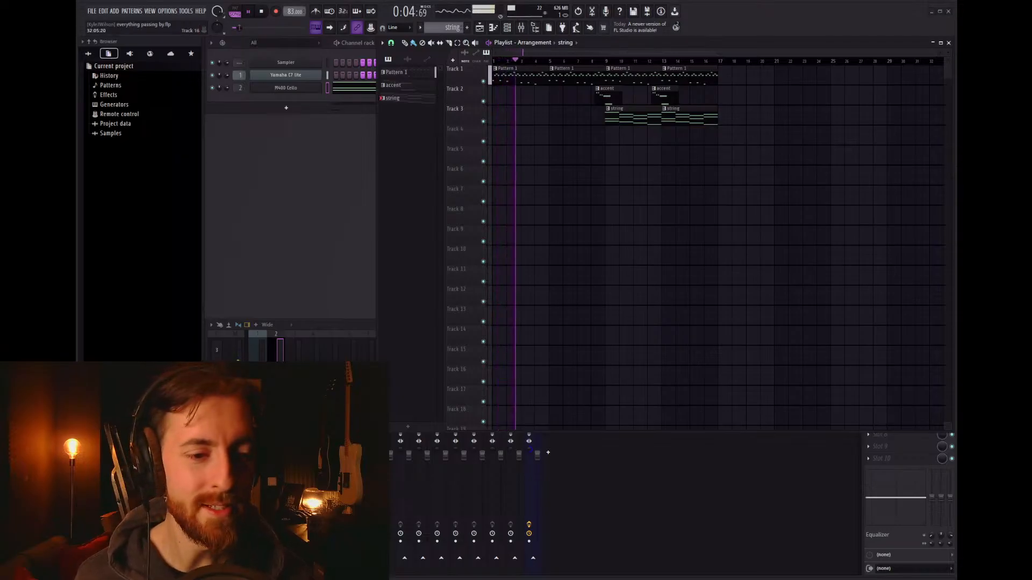
pyautogui.press('space')
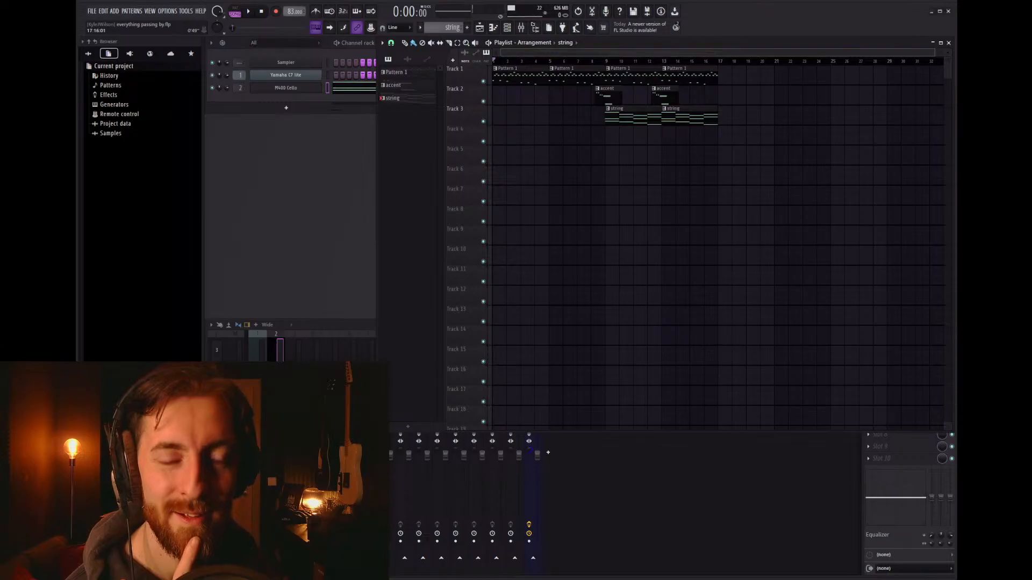
pyautogui.click(517, 63)
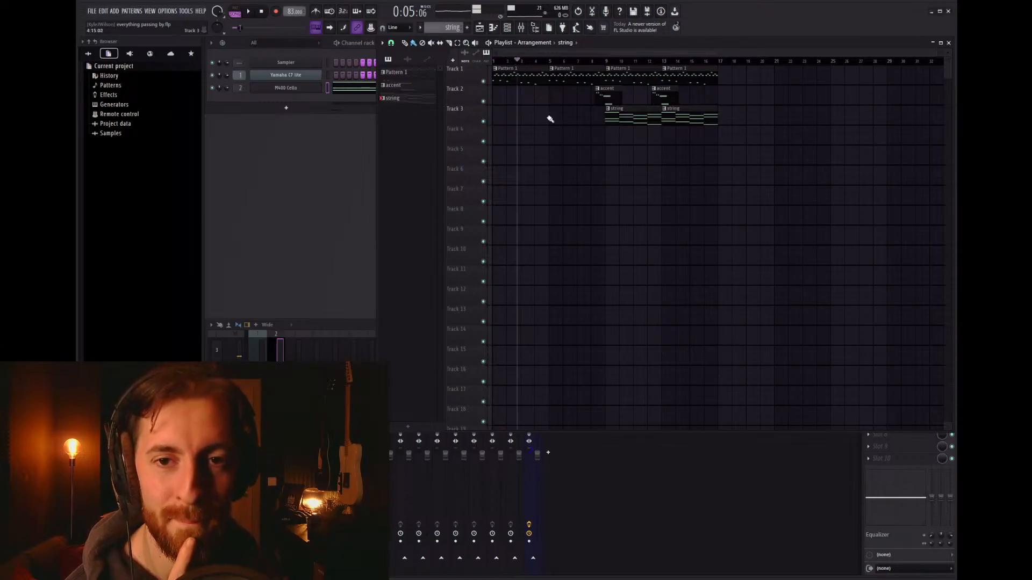
pyautogui.click(535, 61)
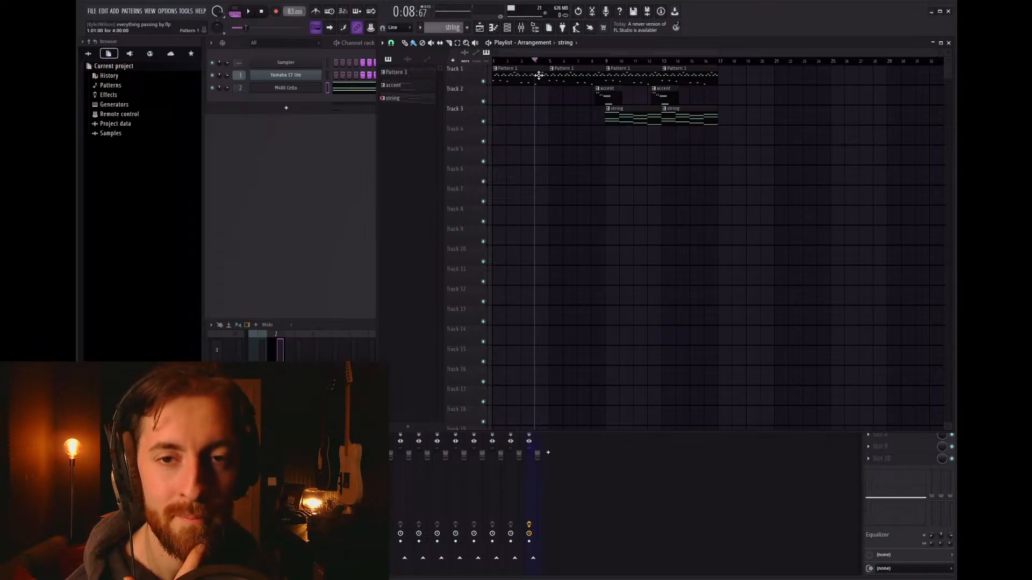
pyautogui.click(549, 61)
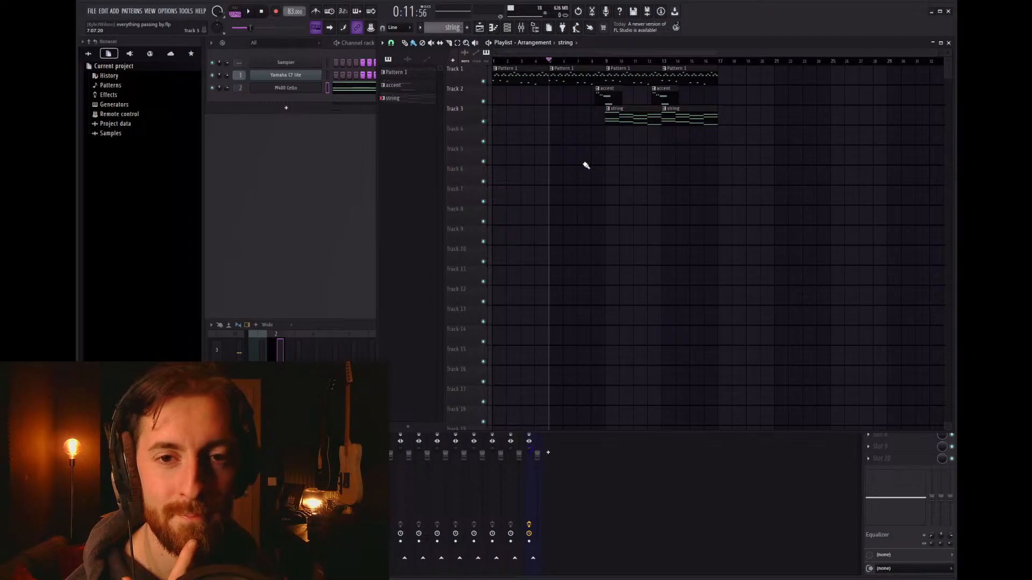
pyautogui.moveTo(619, 117)
pyautogui.mouseDown()
pyautogui.moveTo(565, 117)
pyautogui.moveTo(618, 118)
pyautogui.mouseUp()
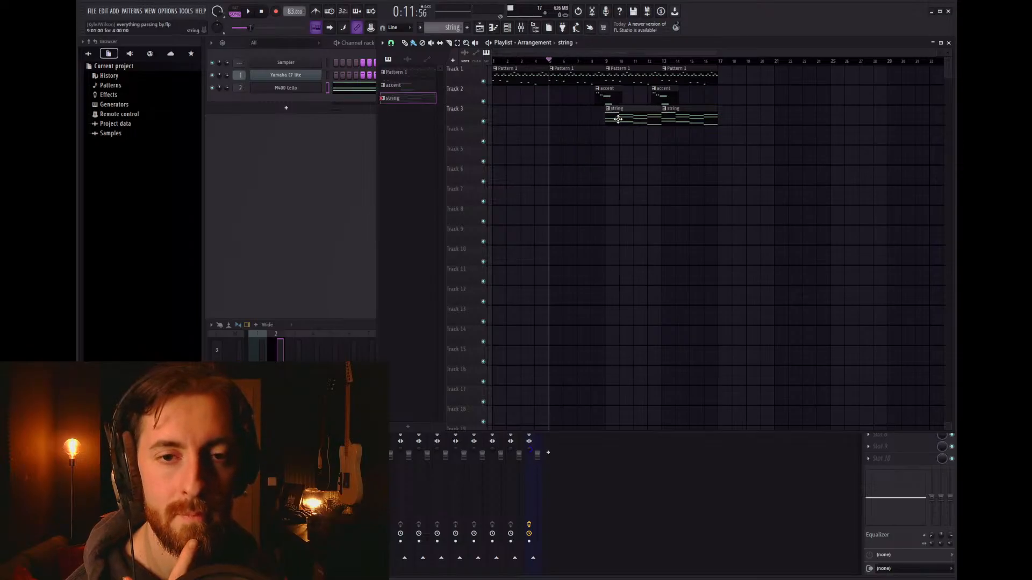
# Step: Delete both string clips from Track 3
pyautogui.click(597, 61)
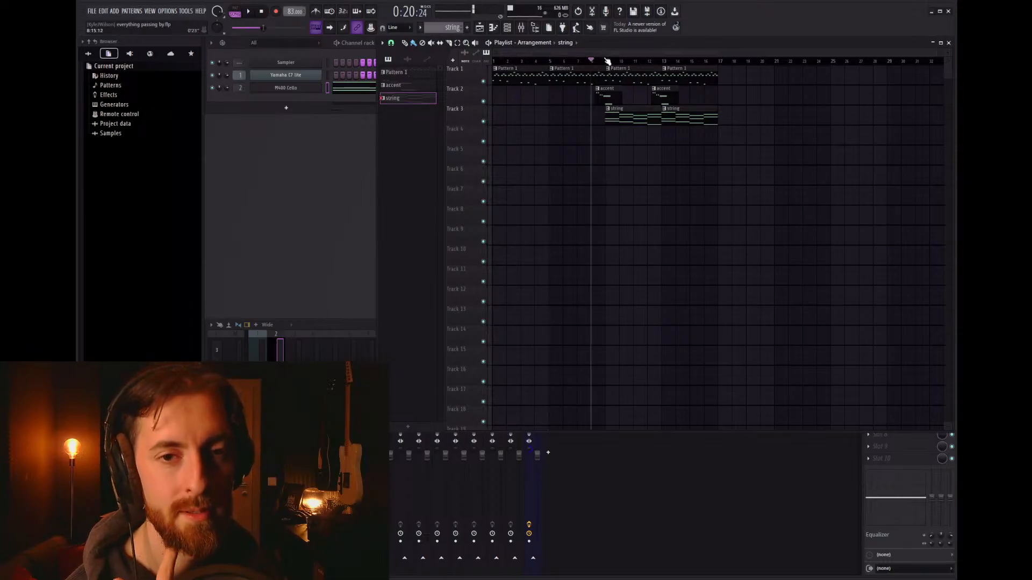
pyautogui.rightClick(621, 117)
pyautogui.rightClick(687, 119)
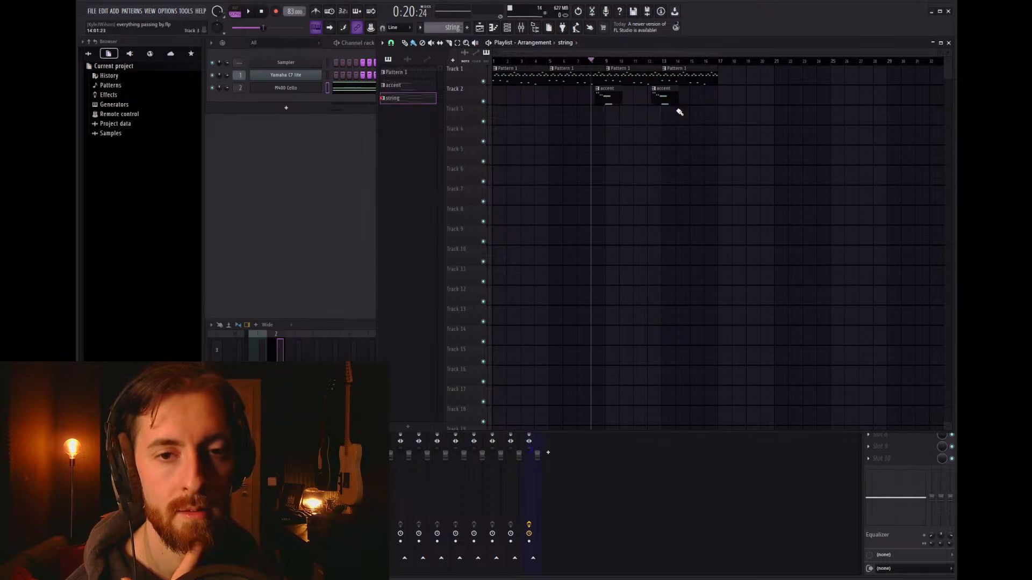
# Step: Move the second accent clip on Track 2 about four bars later, so it starts shortly before bar 17
pyautogui.click(634, 64)
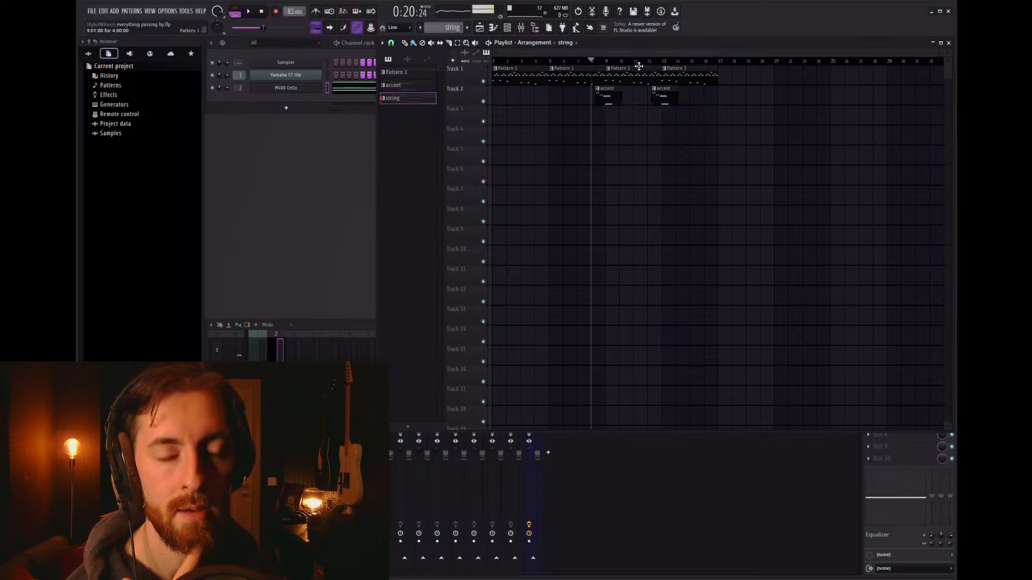
pyautogui.click(637, 63)
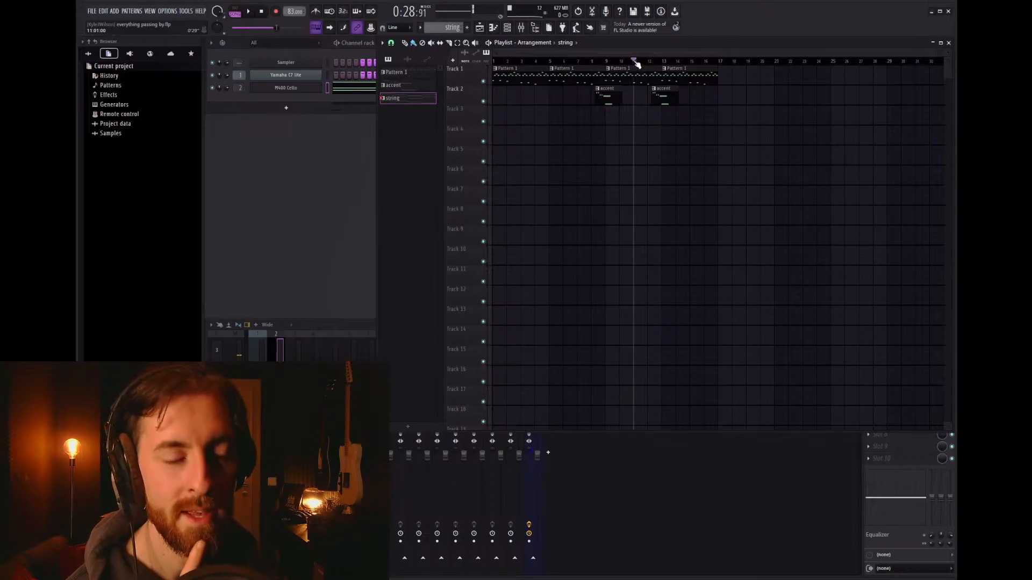
pyautogui.moveTo(642, 63); pyautogui.dragTo(662, 65)
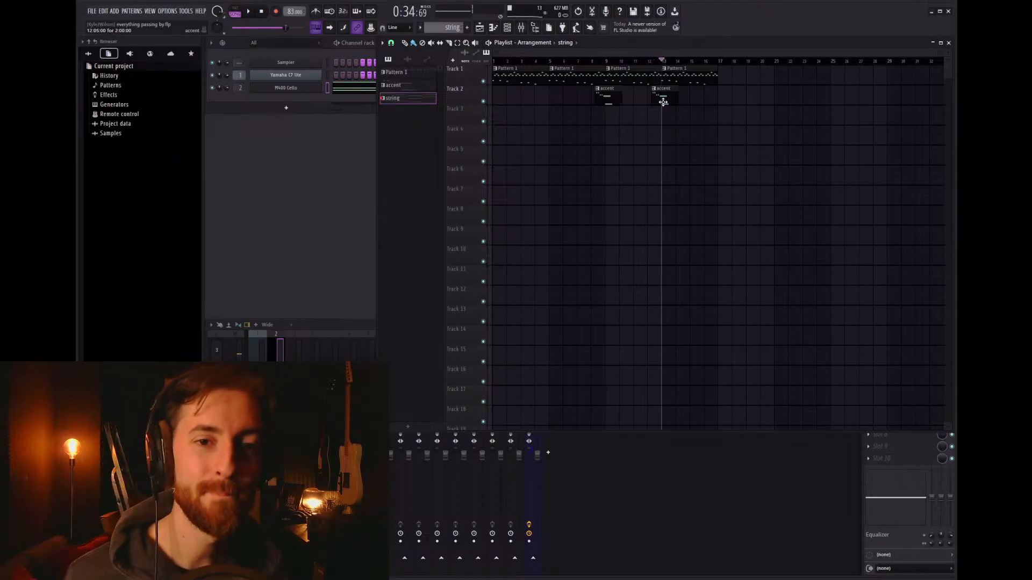
pyautogui.scroll(3, 747, 107)
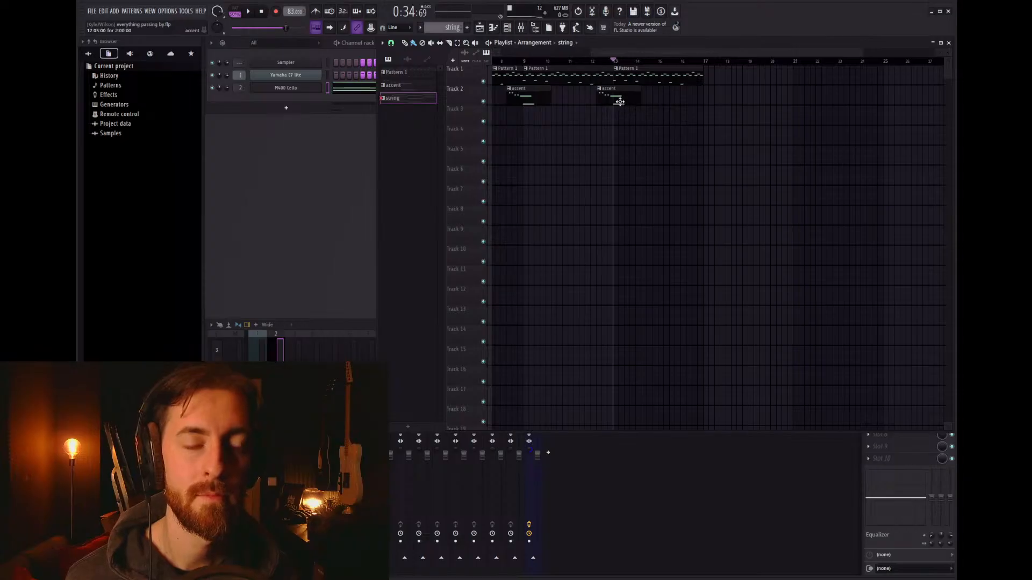
pyautogui.moveTo(619, 98); pyautogui.dragTo(715, 98)
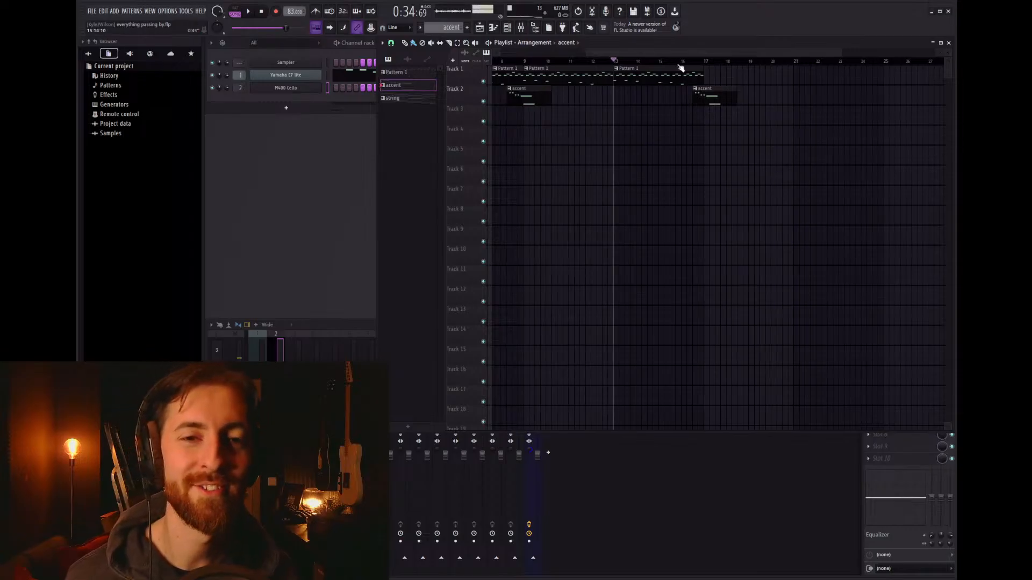
# Step: Make the Pattern 1 clip at bar 13 unique, open its Yamaha C7 lite notes in the piano roll and audition them
pyautogui.click(619, 71)
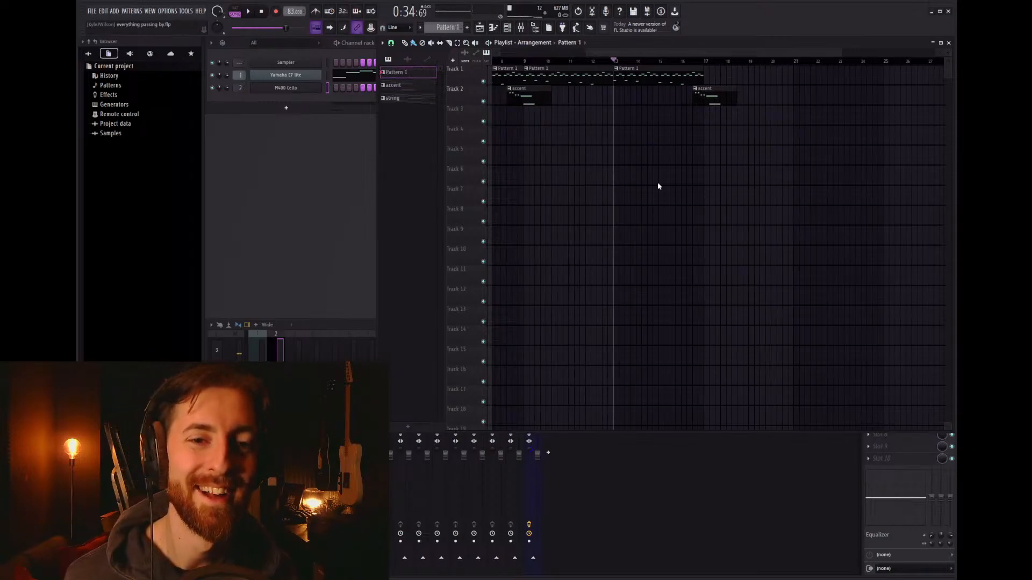
pyautogui.click(659, 147)
pyautogui.doubleClick(637, 77)
pyautogui.click(427, 94)
pyautogui.scroll(-2, 387, 174)
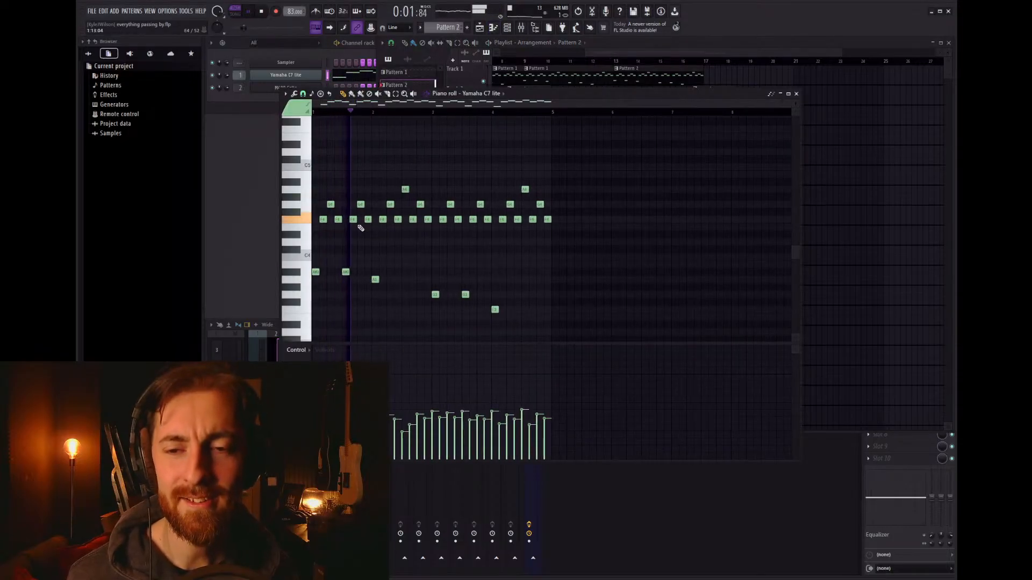
pyautogui.scroll(-1, 361, 226)
pyautogui.scroll(2, 414, 246)
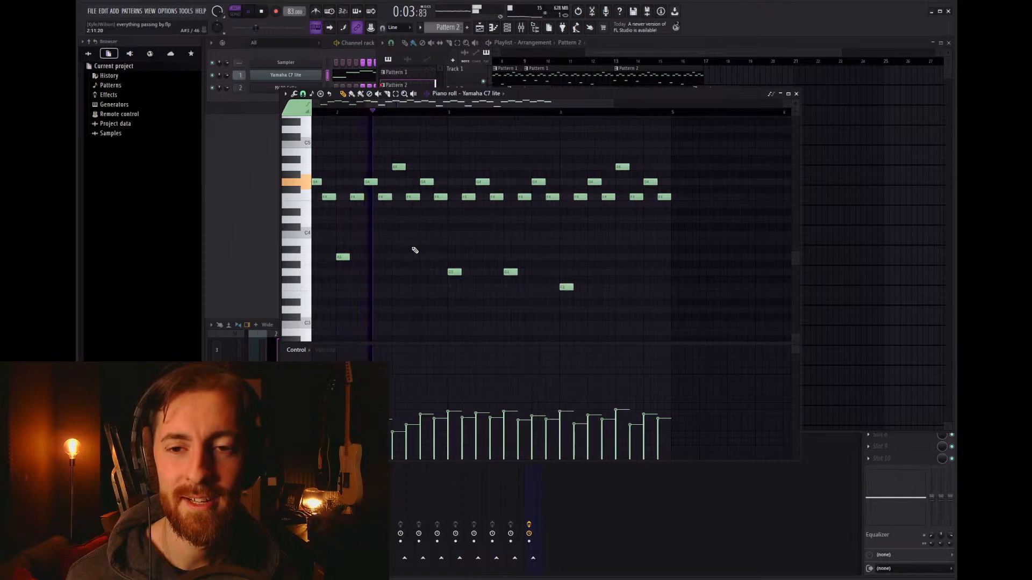
pyautogui.scroll(1, 414, 250)
pyautogui.press('space')
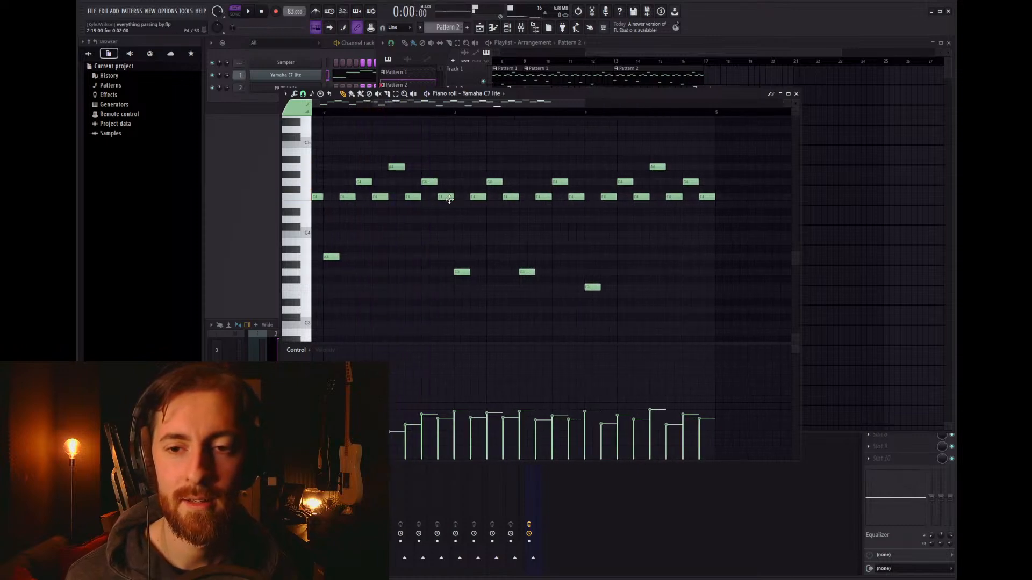
# Step: Add an A#4 at the start of bar 3 followed directly by an A4, and play the pattern
pyautogui.moveTo(453, 177)
pyautogui.mouseDown()
pyautogui.moveTo(460, 160)
pyautogui.moveTo(478, 167)
pyautogui.mouseUp()
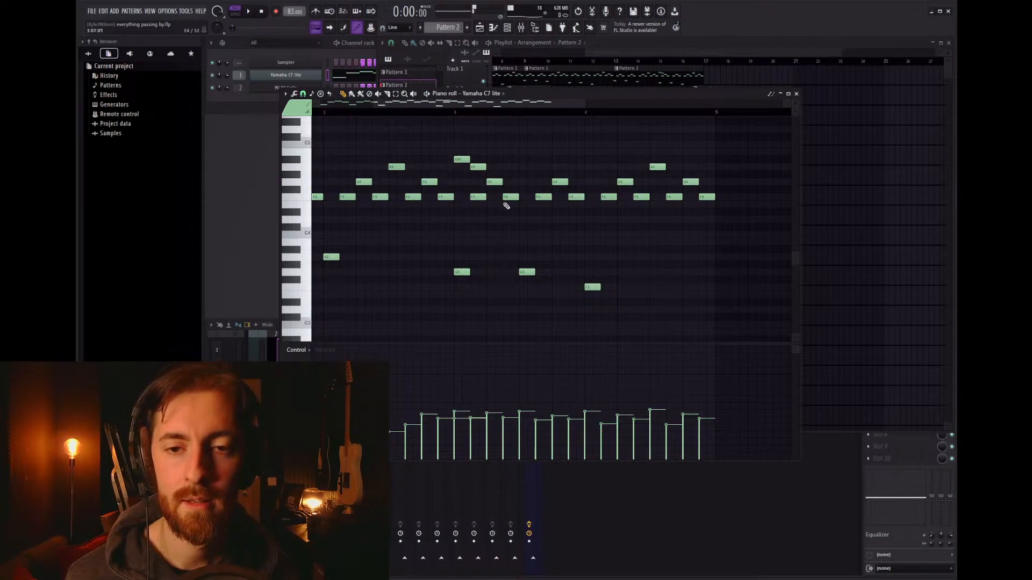
pyautogui.press('space')
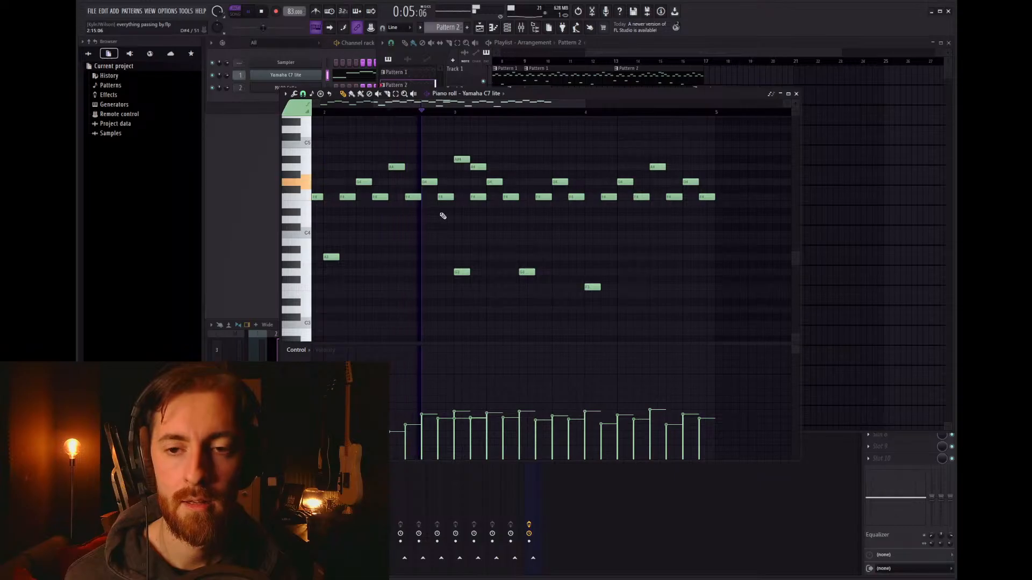
pyautogui.press('space')
# Step: Raise the velocity of the G4 note just before bar 3
pyautogui.moveTo(441, 208); pyautogui.dragTo(414, 178)
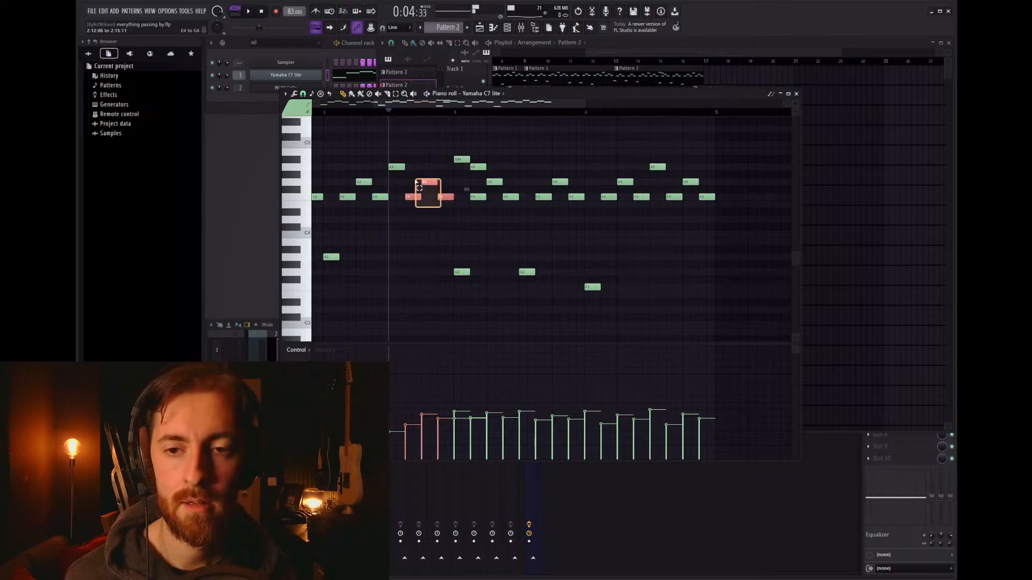
pyautogui.click(441, 422)
pyautogui.rightClick(494, 324)
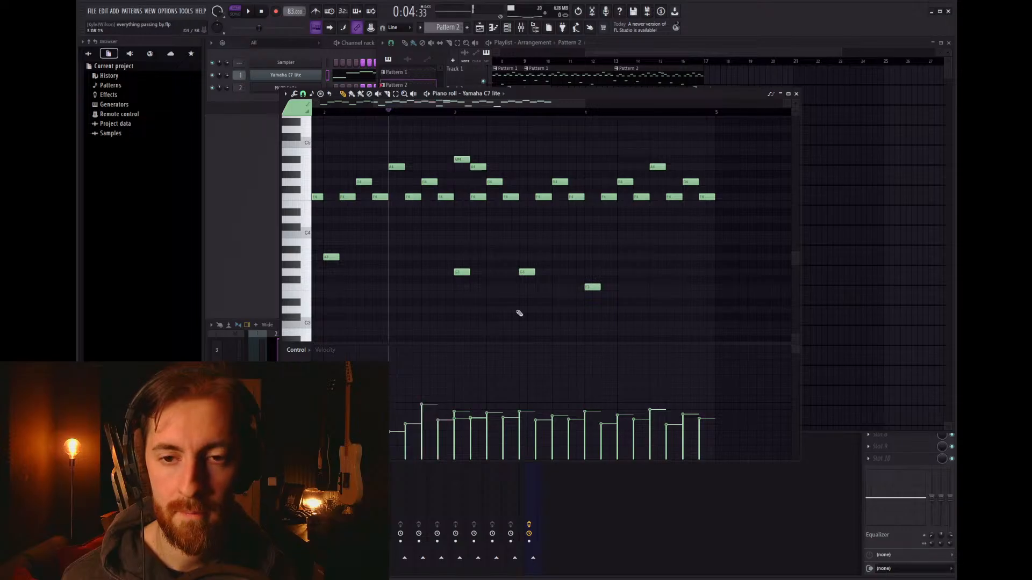
# Step: Raise the velocities of the added A#4 and A4 notes in bar 3 and audition the phrase
pyautogui.moveTo(441, 140); pyautogui.dragTo(509, 203)
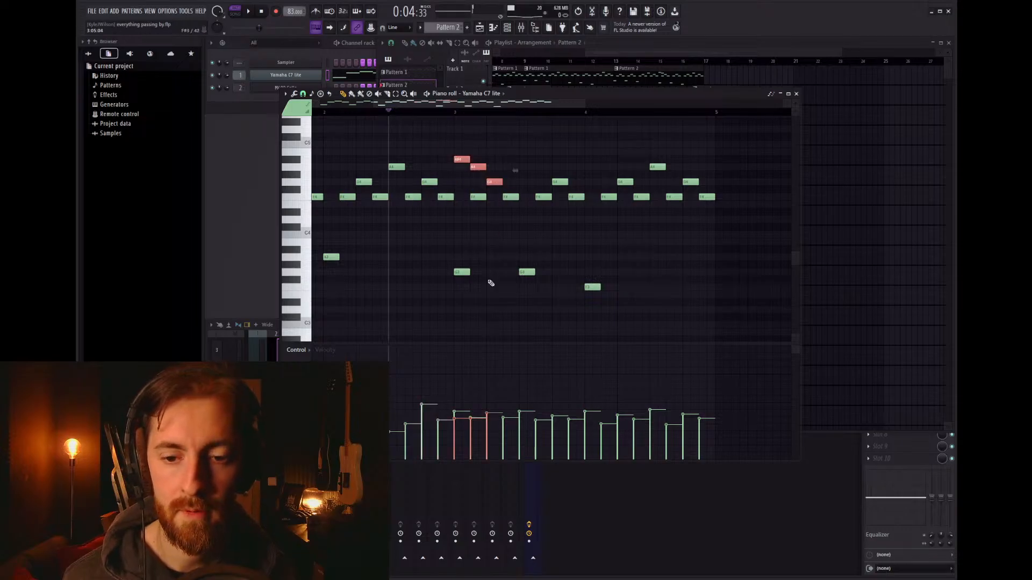
pyautogui.click(461, 386)
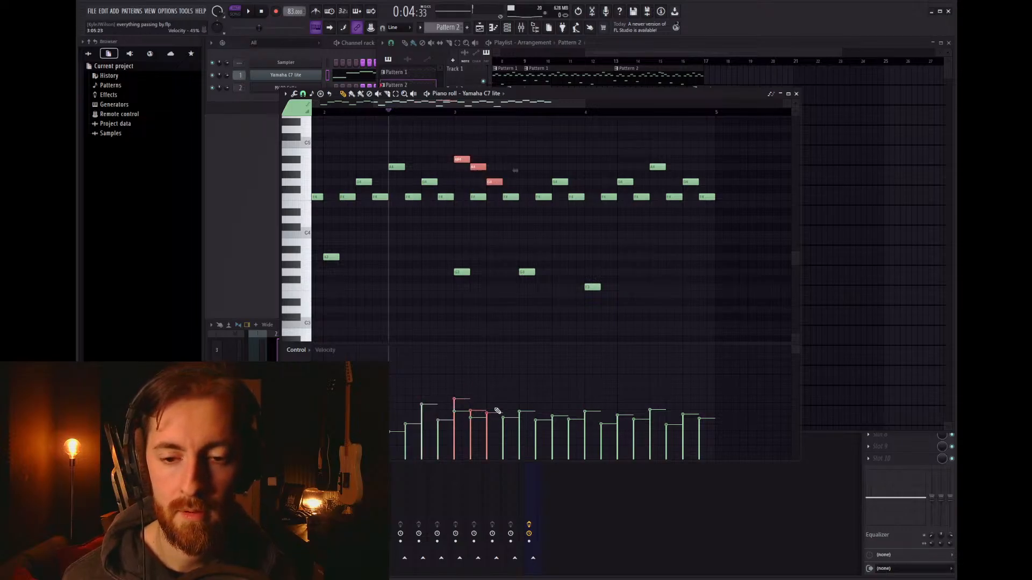
pyautogui.click(475, 406)
pyautogui.press('space')
pyautogui.rightClick(495, 222)
pyautogui.press('space')
pyautogui.press('space')
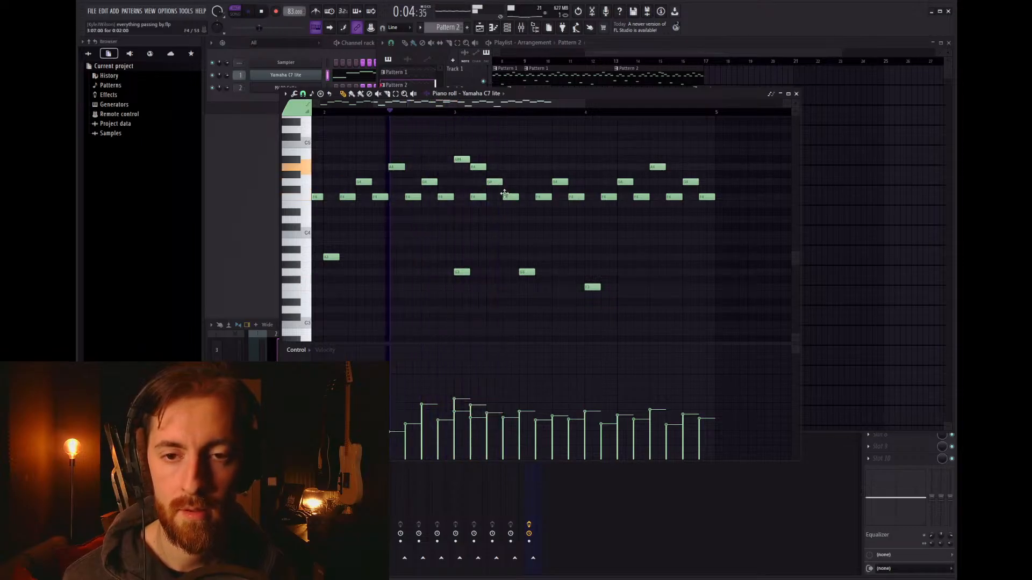
# Step: Raise the velocities of the G4 and F4 notes that follow the added A4 in bar 3 and audition them
pyautogui.moveTo(509, 203); pyautogui.dragTo(496, 179)
pyautogui.click(487, 401)
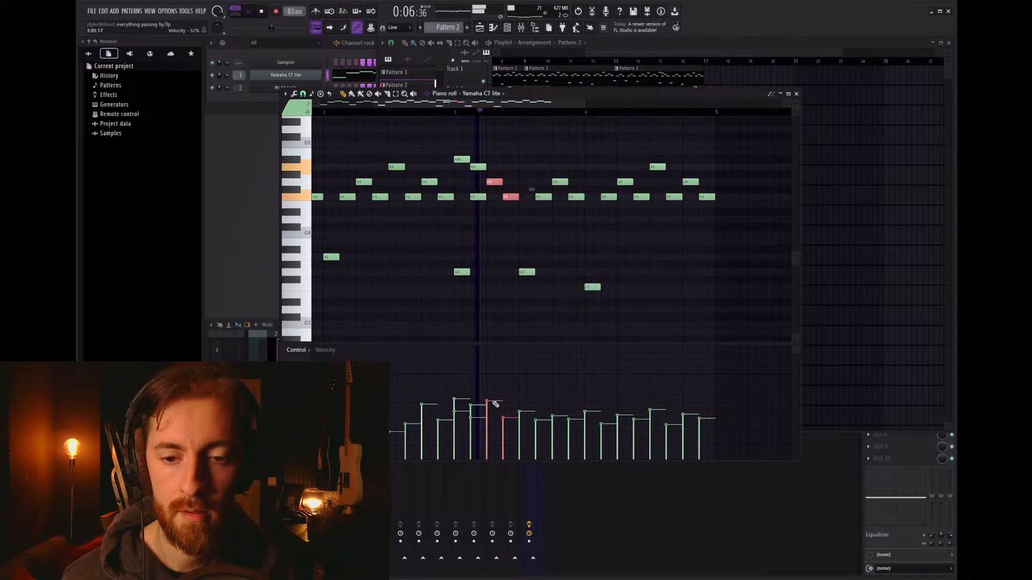
pyautogui.click(504, 408)
pyautogui.press('space')
pyautogui.moveTo(505, 408); pyautogui.dragTo(504, 401)
pyautogui.press('space')
pyautogui.press('space')
# Step: Clear the note selection and delete the F4 beneath the added A4 in bar 3 during playback
pyautogui.rightClick(518, 210)
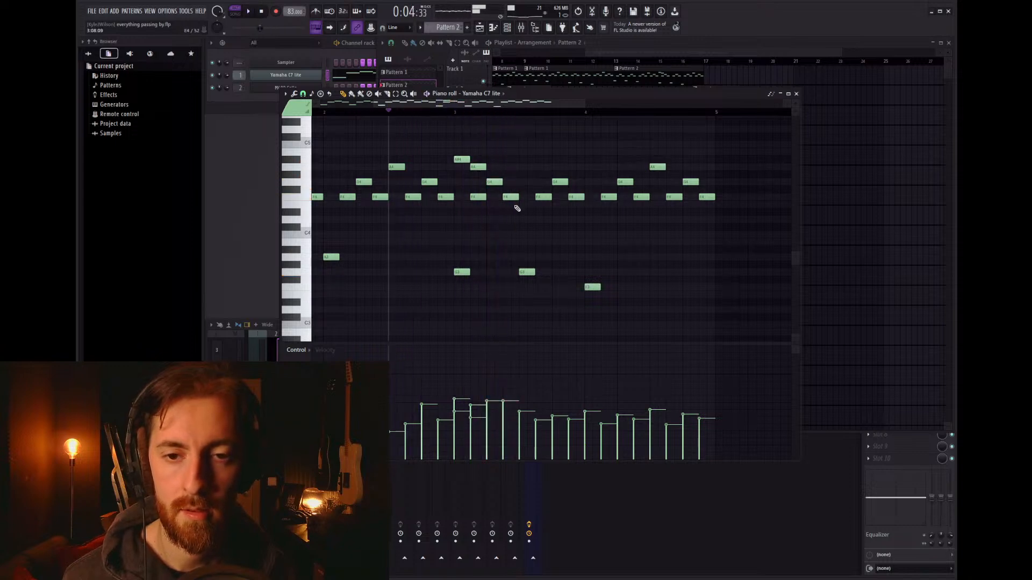
pyautogui.press('space')
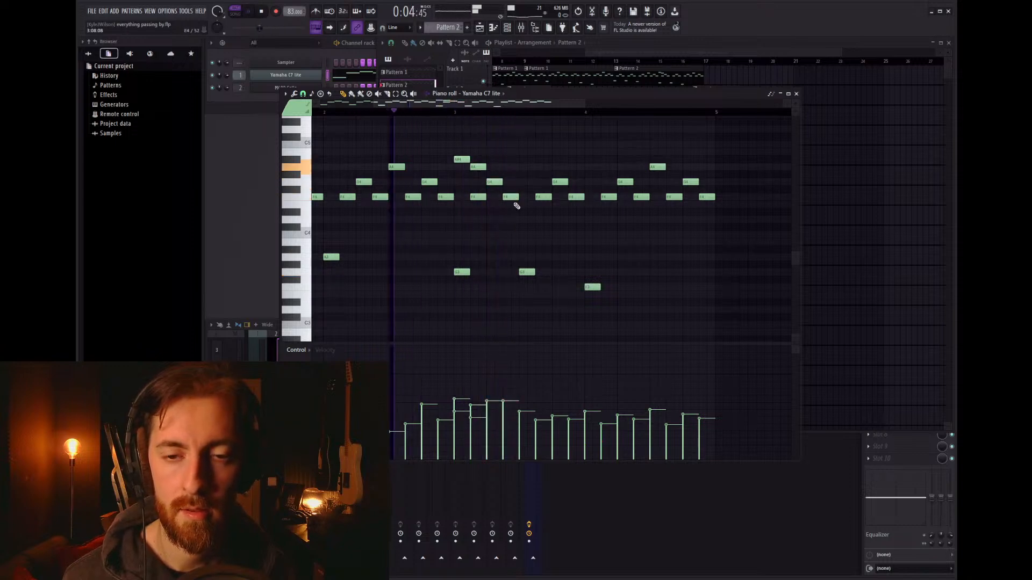
pyautogui.rightClick(475, 196)
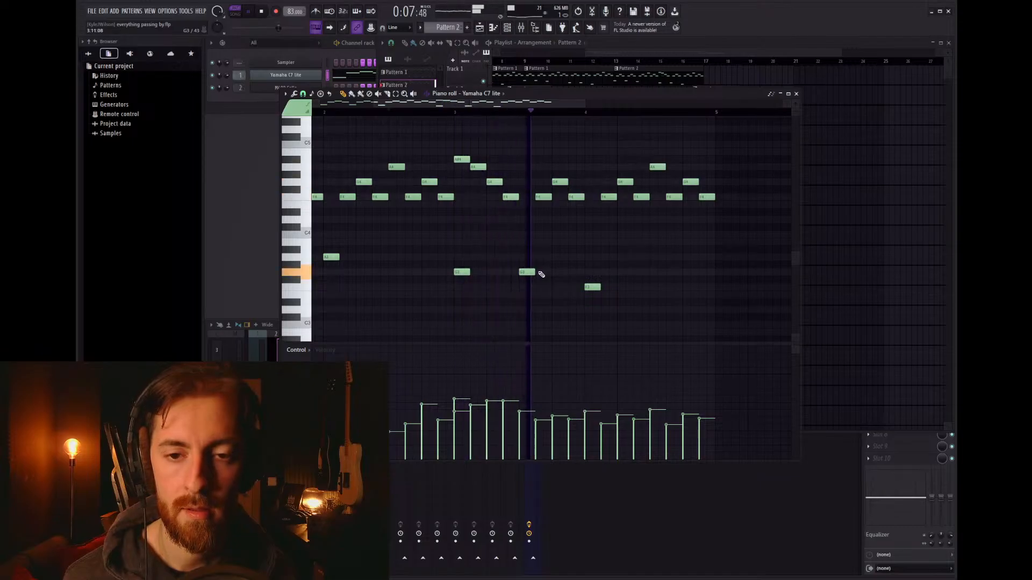
# Step: Audition the phrase and add an A4 note above the last F4 of bar 3
pyautogui.press('space')
pyautogui.press('space')
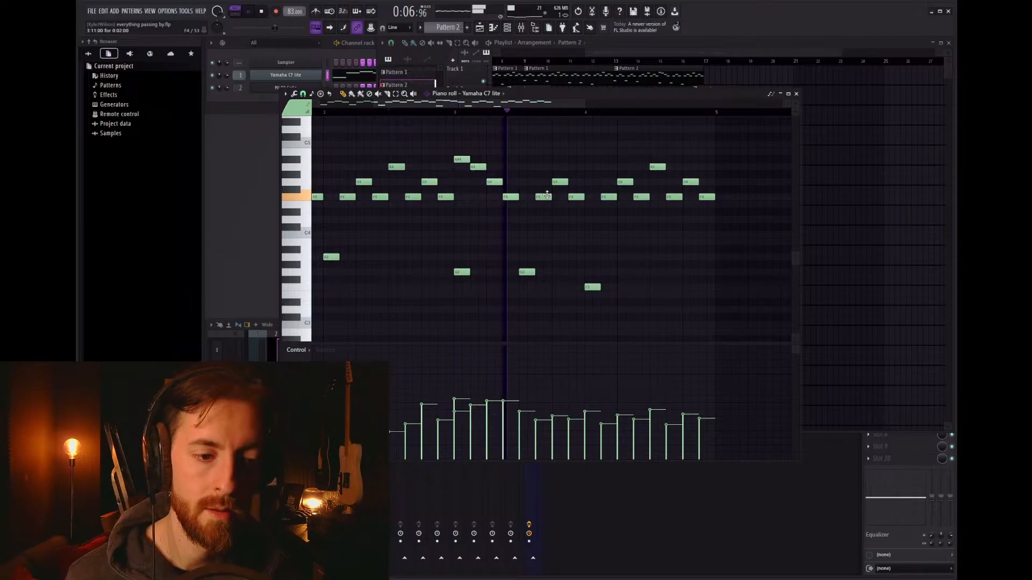
pyautogui.press('space')
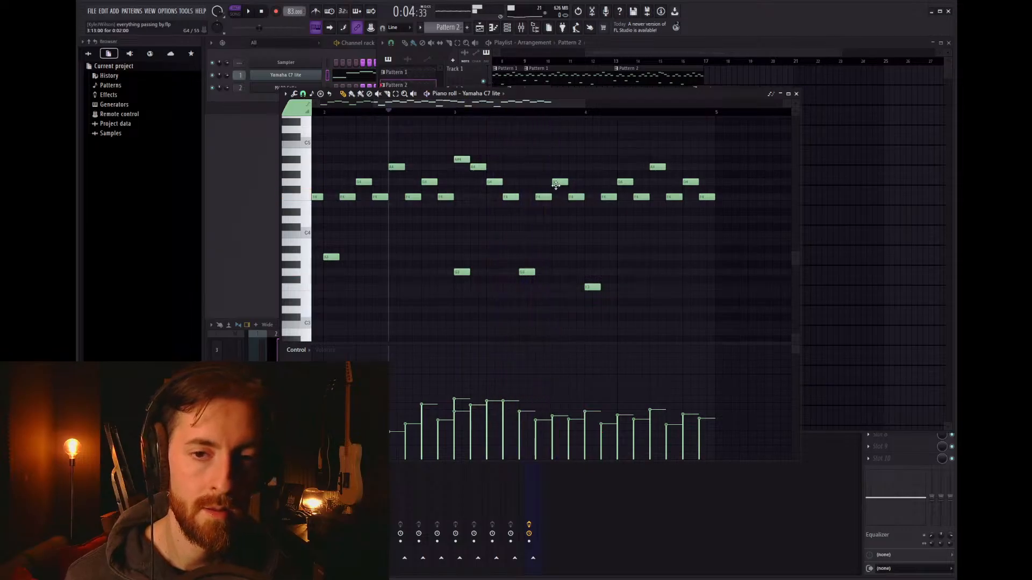
pyautogui.keyDown('ctrl'); pyautogui.click(557, 185); pyautogui.keyUp('ctrl')
pyautogui.click(575, 168)
# Step: Raise the velocities of the last G4 and the added A4 at the end of bar 3 during playback
pyautogui.moveTo(583, 186); pyautogui.dragTo(560, 158)
pyautogui.press('space')
pyautogui.click(554, 400)
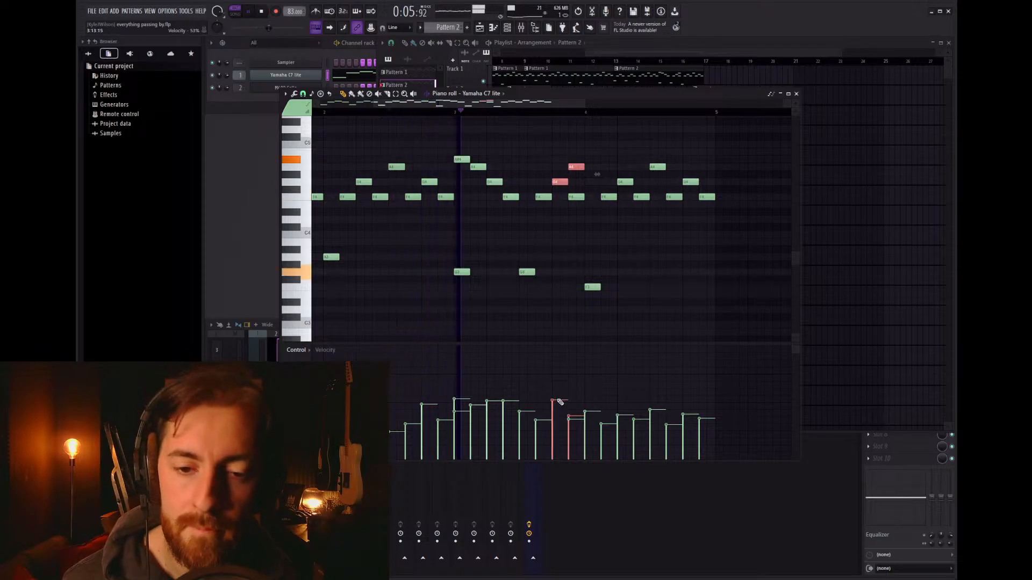
pyautogui.click(570, 397)
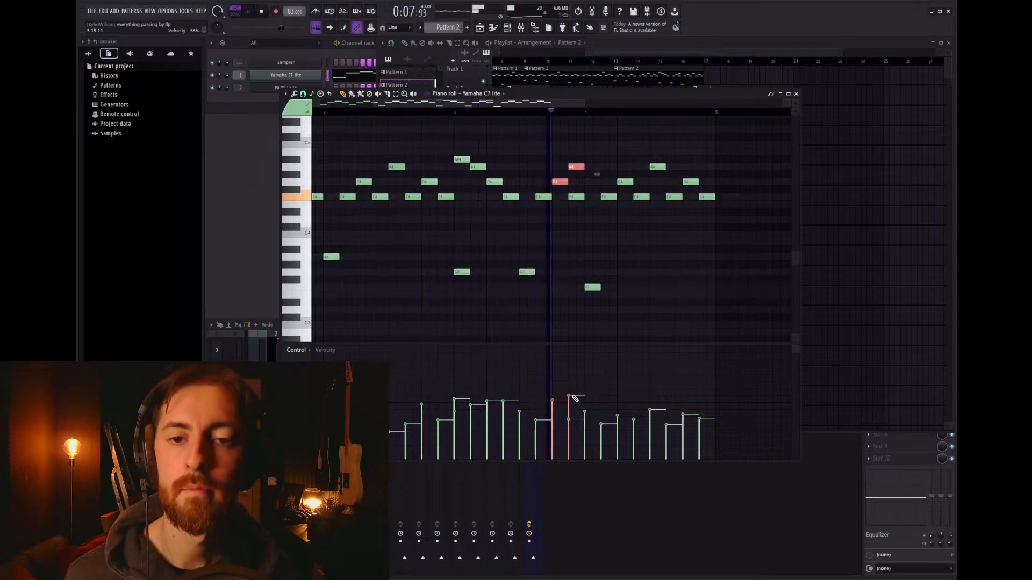
pyautogui.press('space')
pyautogui.hotkey('ctrl', 'd')
# Step: Add two consecutive C5 notes in the middle of bar 4 and audition the phrase
pyautogui.scroll(2, 656, 207)
pyautogui.moveTo(646, 177); pyautogui.dragTo(617, 192)
pyautogui.click(586, 113)
pyautogui.press('space')
pyautogui.scroll(2, 672, 214)
pyautogui.press('space')
pyautogui.press('space')
pyautogui.click(644, 189)
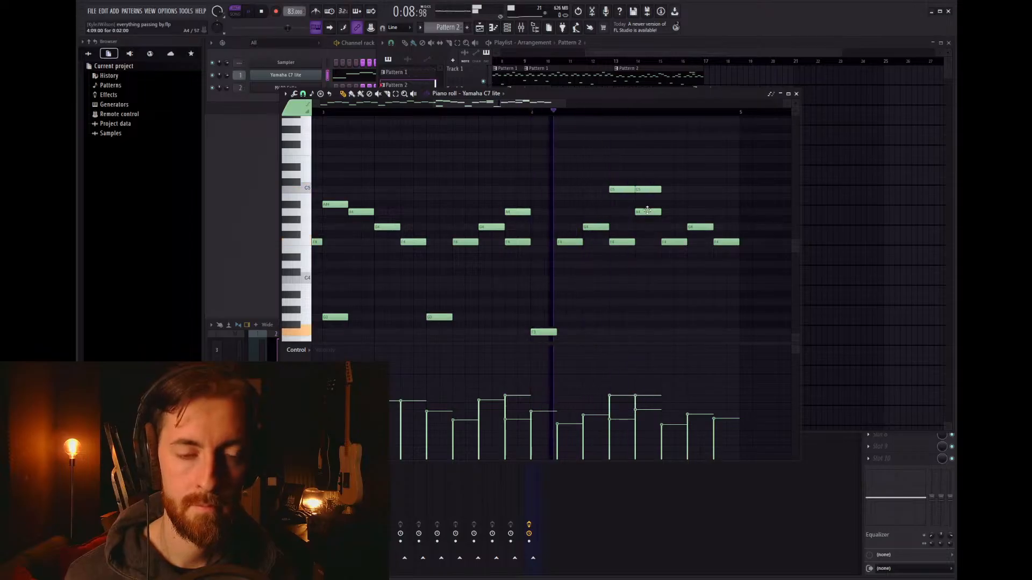
# Step: Follow the C5 notes in bar 4 with two A#4 notes and a closing A4, keeping the existing A4 underneath
pyautogui.rightClick(648, 211)
pyautogui.hotkey('ctrl', 'z')
pyautogui.press('space')
pyautogui.click(667, 204)
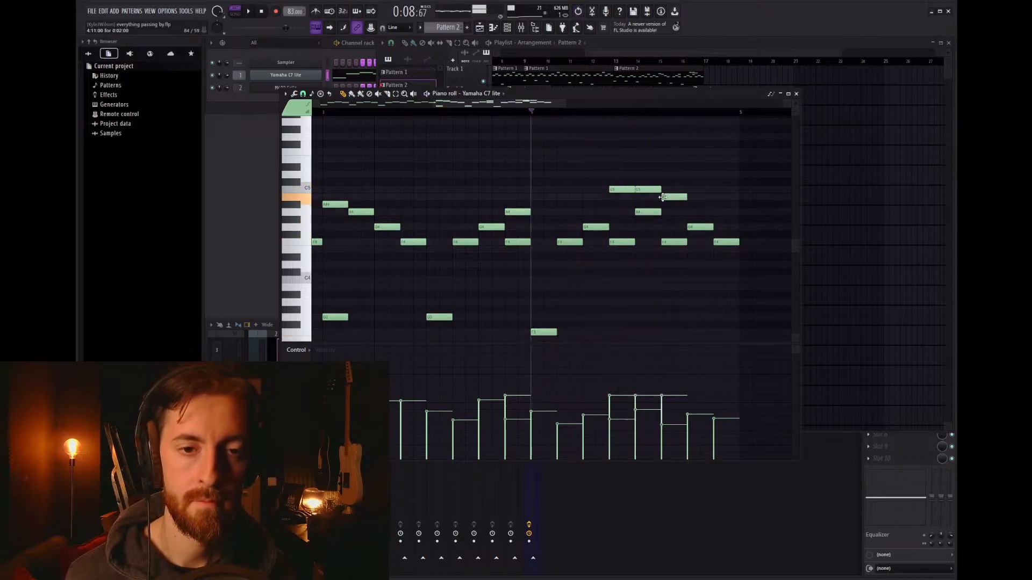
pyautogui.press('space')
pyautogui.click(694, 205)
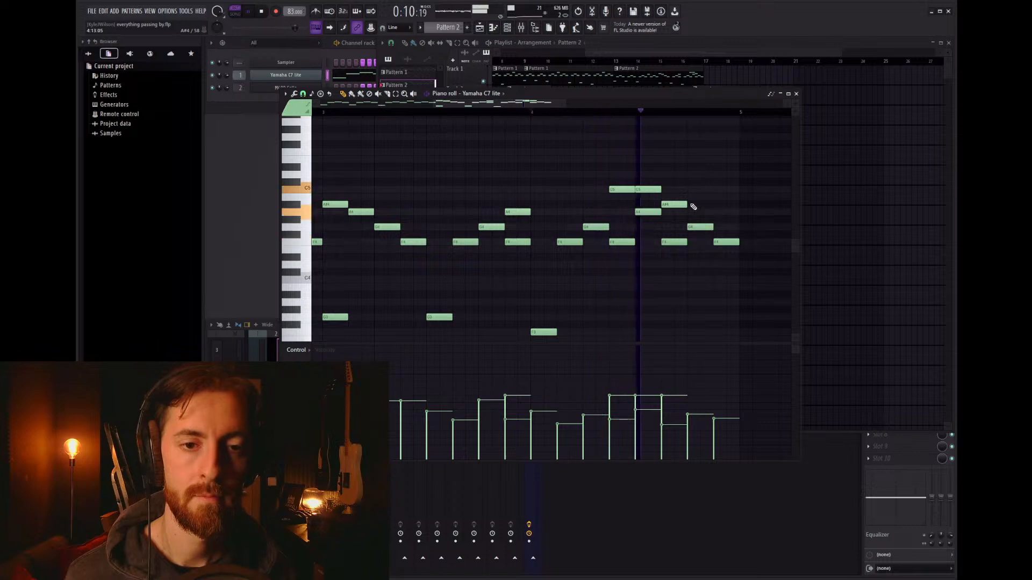
pyautogui.click(715, 213)
# Step: Select the five added melody notes in bar 4, shape their velocities to peak on the second C5, and play the phrase
pyautogui.moveTo(725, 215); pyautogui.dragTo(678, 205)
pyautogui.moveTo(675, 199); pyautogui.dragTo(623, 195)
pyautogui.click(622, 389)
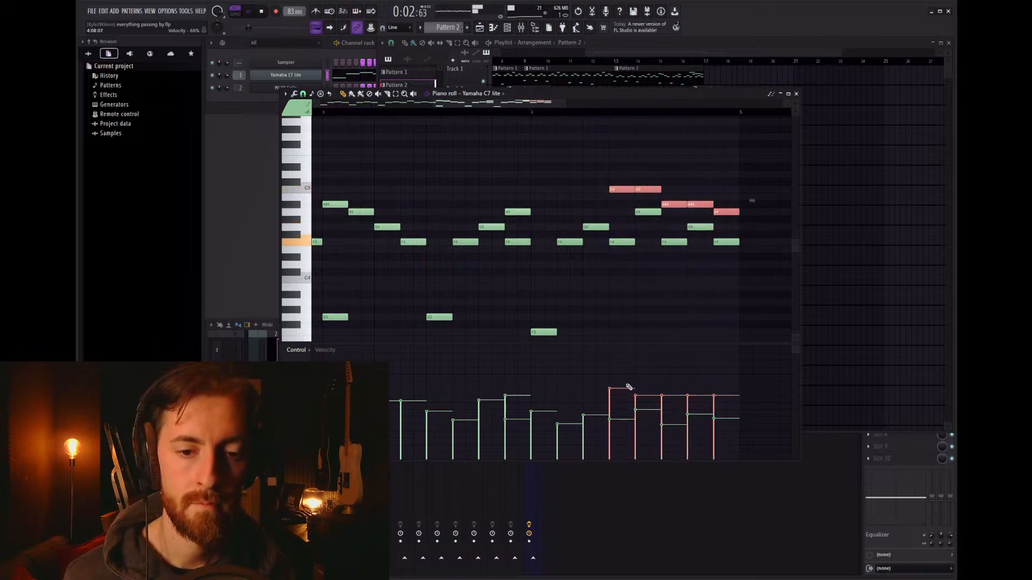
pyautogui.moveTo(621, 398)
pyautogui.mouseDown()
pyautogui.moveTo(640, 385)
pyautogui.moveTo(715, 403)
pyautogui.mouseUp()
pyautogui.click(598, 113)
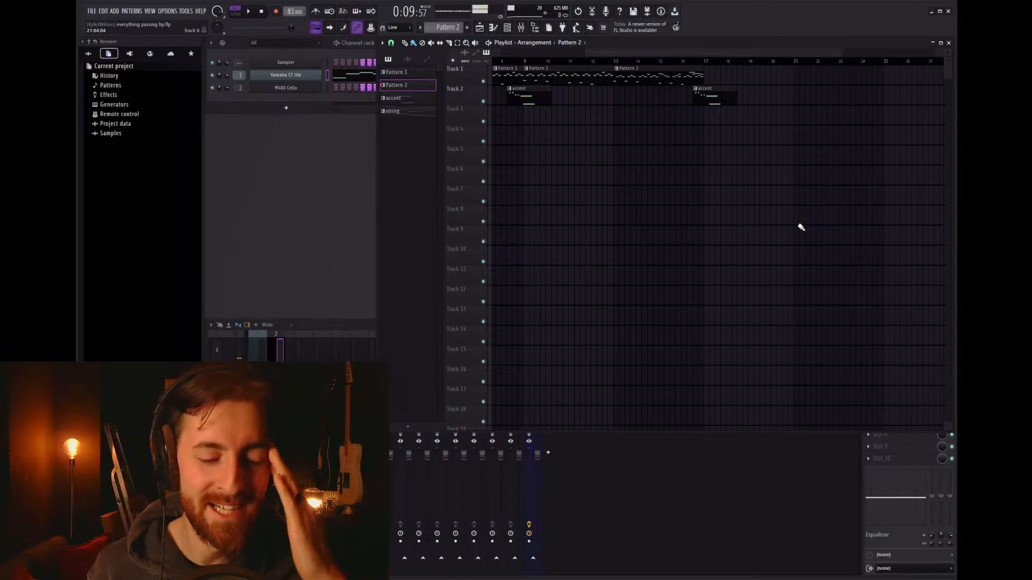
# Step: Shift the second accent clip on Track 2 slightly earlier, ahead of bar 17, and audition the transition
pyautogui.scroll(-2, 800, 228)
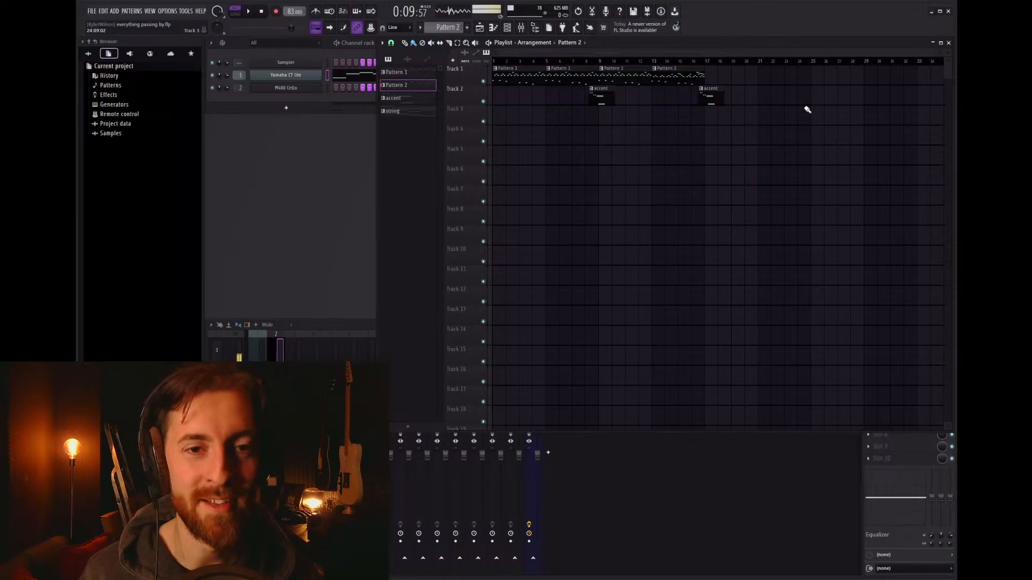
pyautogui.scroll(2, 807, 111)
pyautogui.click(624, 60)
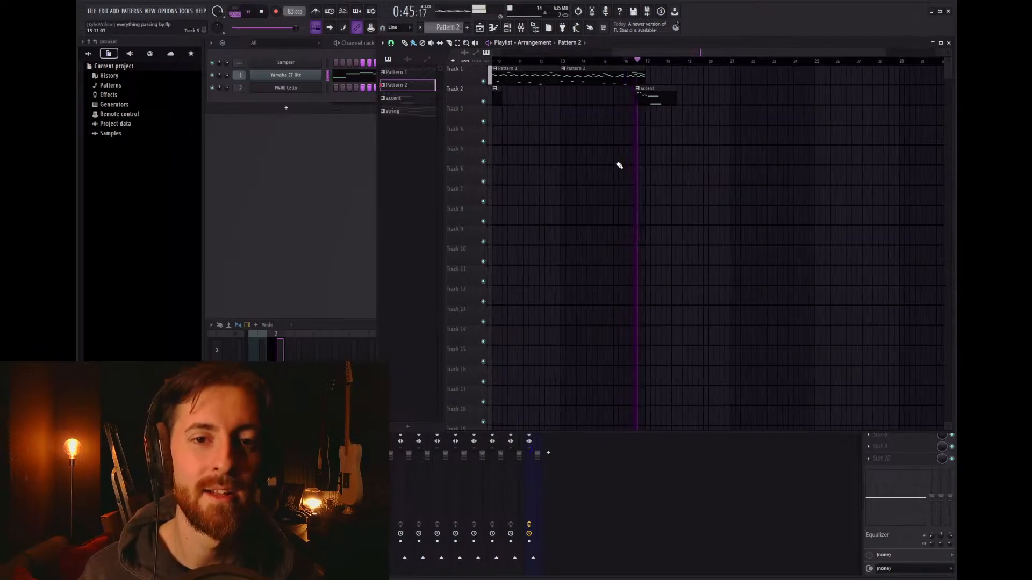
pyautogui.press('space')
pyautogui.moveTo(653, 98); pyautogui.dragTo(647, 98)
pyautogui.press('space')
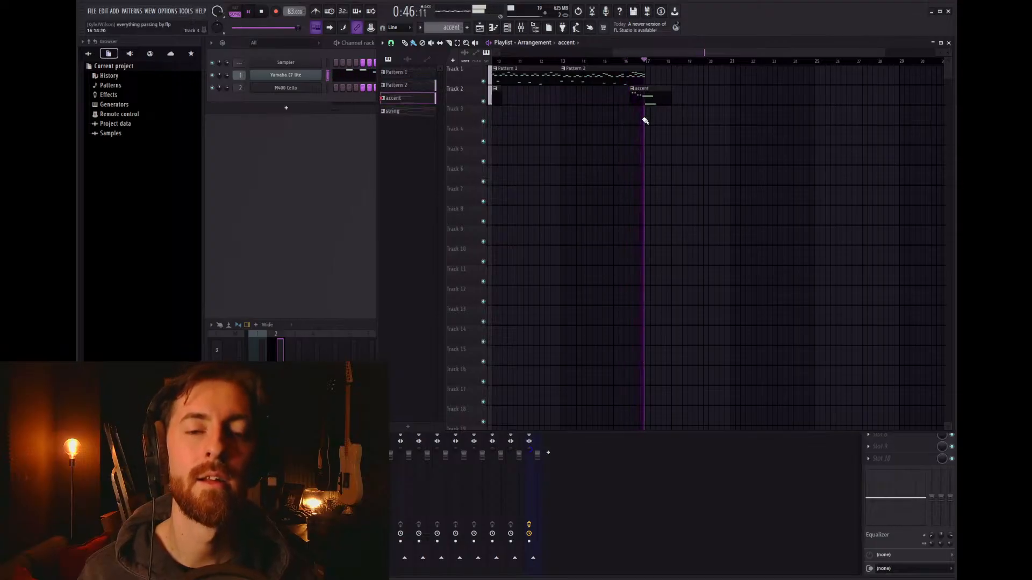
pyautogui.press('space')
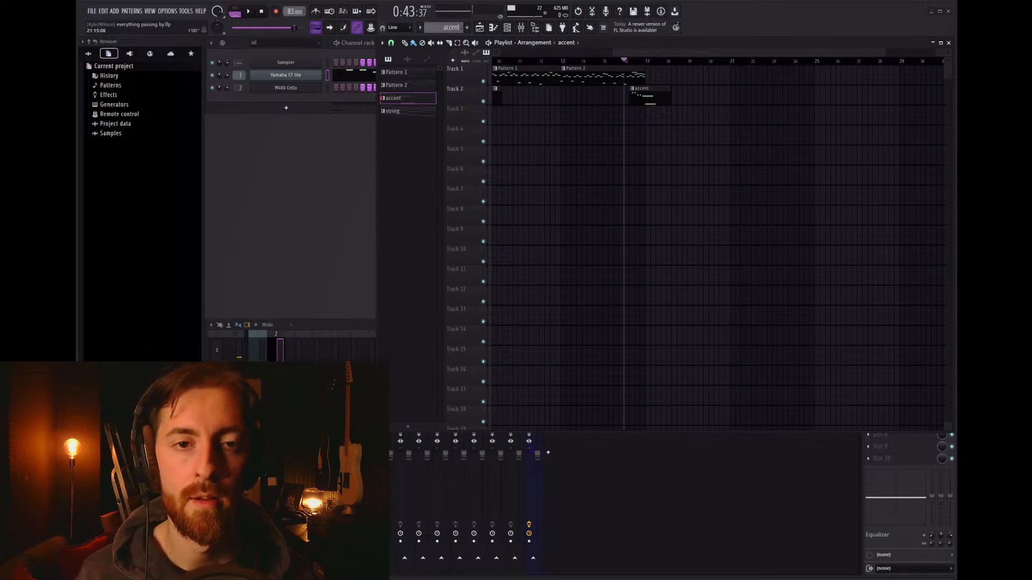
pyautogui.moveTo(602, 62); pyautogui.dragTo(609, 62)
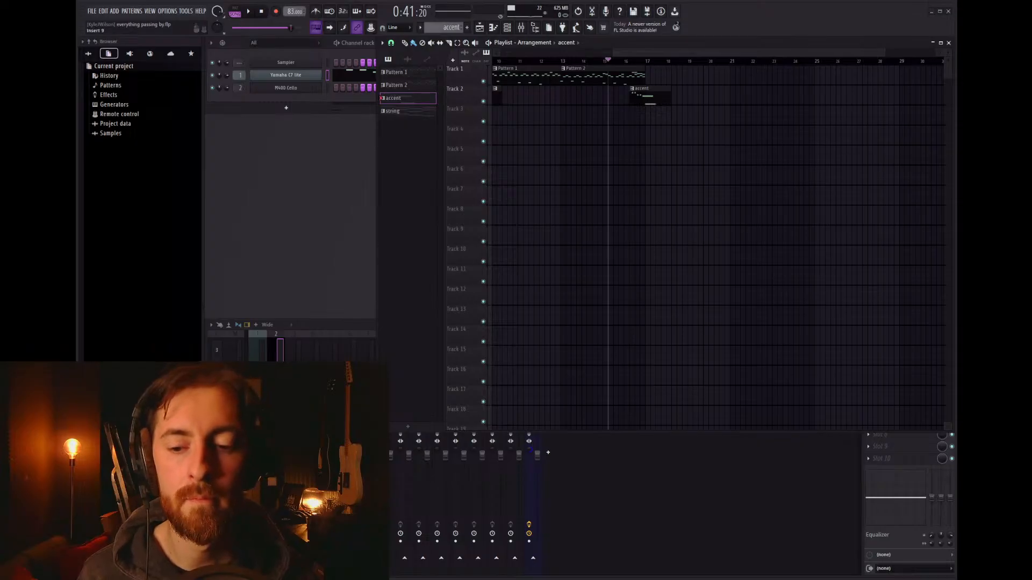
# Step: Open Pattern 2 in the piano roll and play through its bars 3 and 4
pyautogui.doubleClick(585, 74)
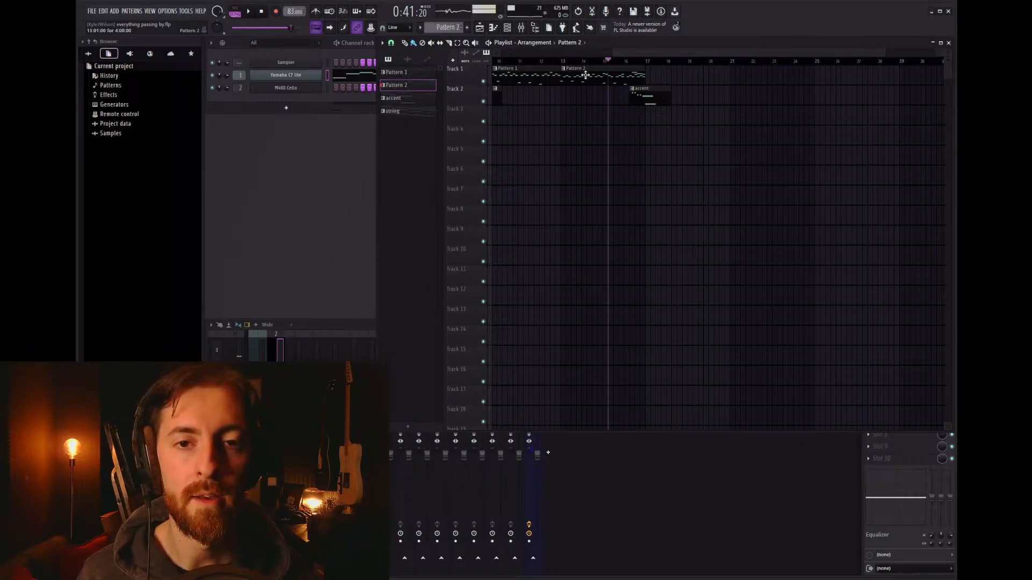
pyautogui.press('space')
pyautogui.scroll(-3, 493, 154)
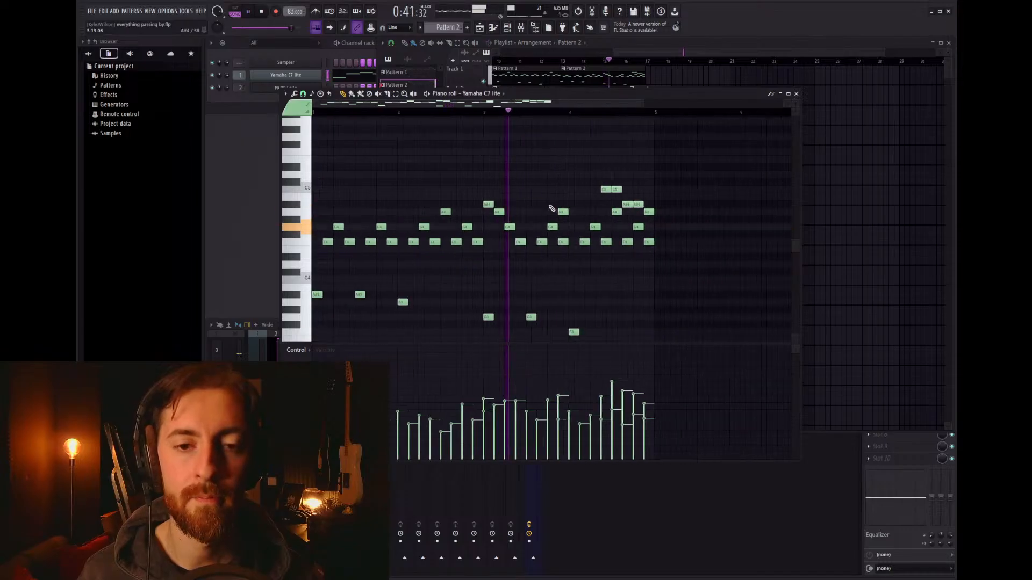
pyautogui.scroll(-4, 601, 251)
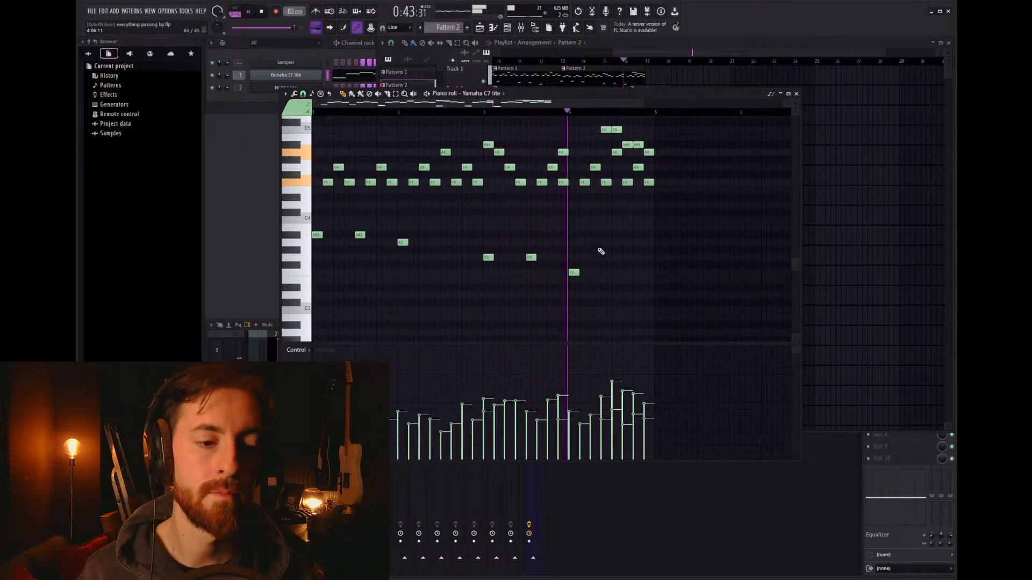
pyautogui.scroll(3, 659, 250)
pyautogui.scroll(1, 659, 251)
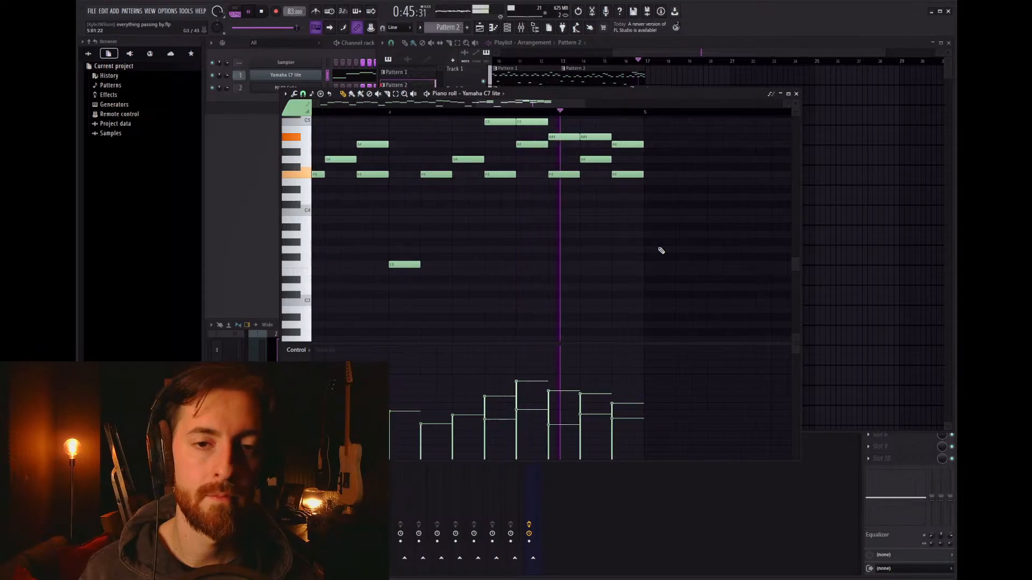
pyautogui.press('space')
# Step: Add a D4 note at the start of bar 5 with a softer velocity and audition it
pyautogui.scroll(2, 688, 207)
pyautogui.moveTo(660, 258); pyautogui.dragTo(656, 242)
pyautogui.click(645, 426)
pyautogui.click(578, 111)
pyautogui.scroll(-2, 415, 176)
pyautogui.scroll(1, 550, 235)
pyautogui.scroll(1, 550, 234)
pyautogui.press('space')
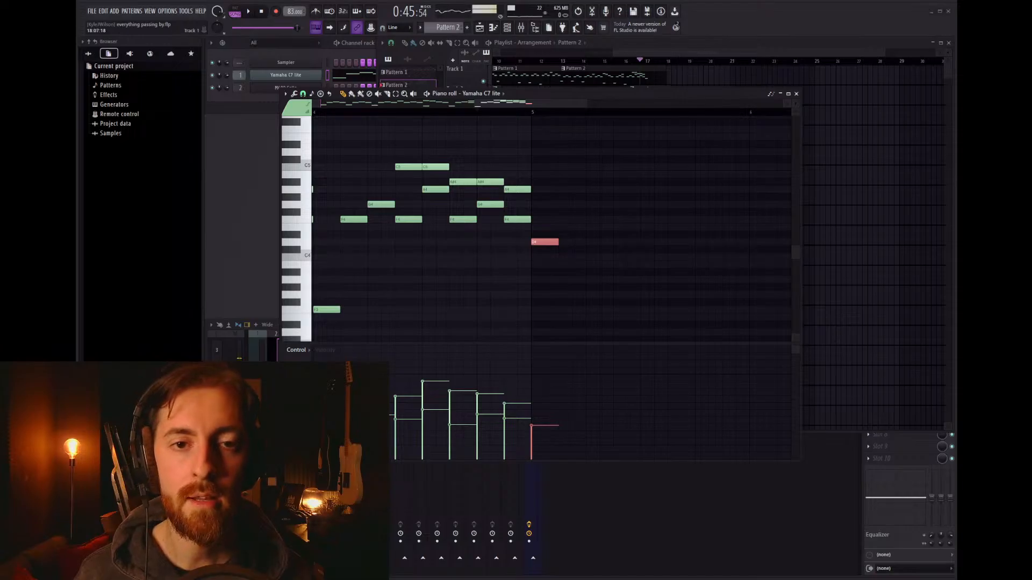
# Step: Move the D4 at the start of bar 5 up to A4 and raise its velocity
pyautogui.click(629, 171)
pyautogui.rightClick(631, 174)
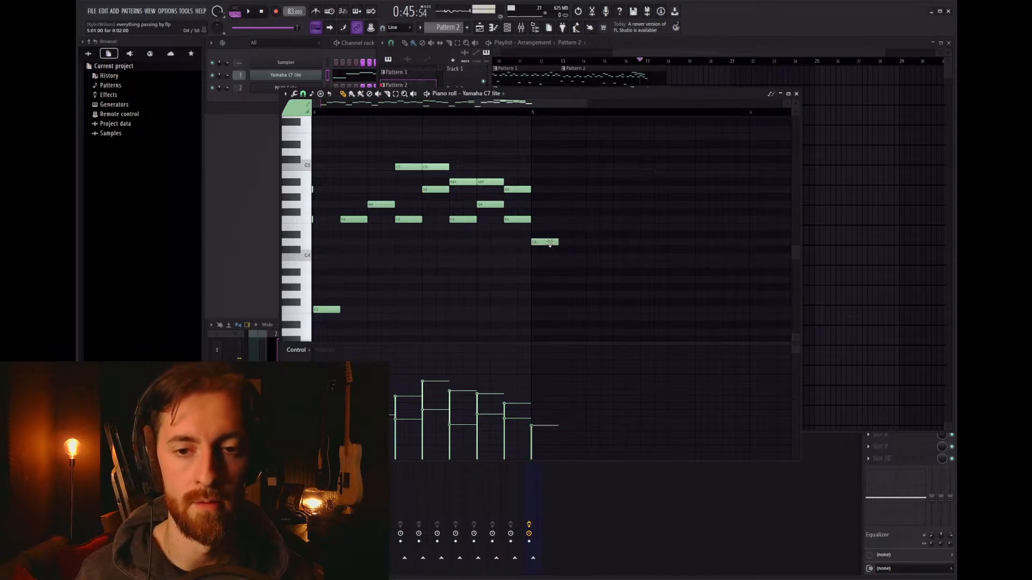
pyautogui.moveTo(547, 244); pyautogui.dragTo(552, 190)
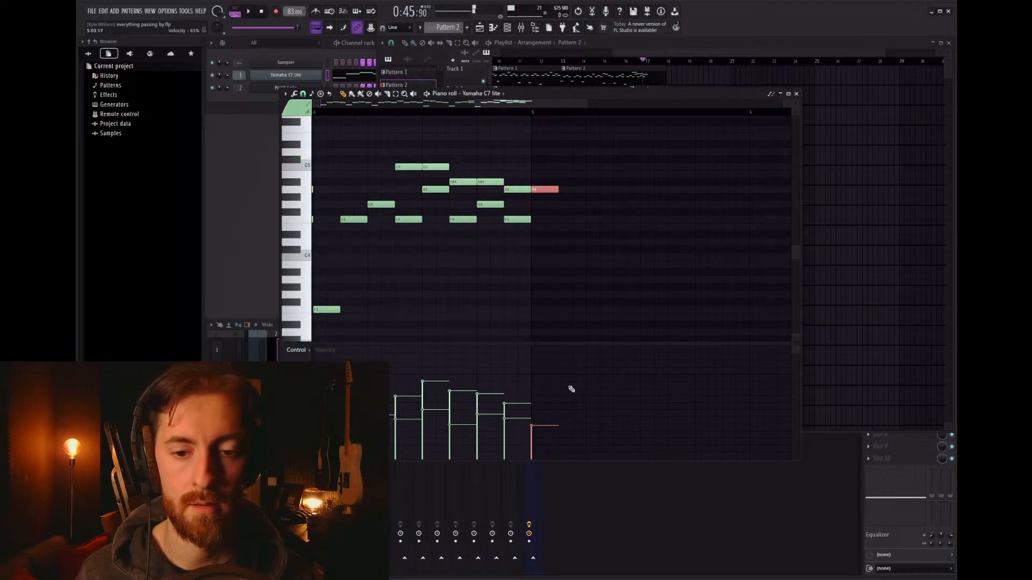
pyautogui.moveTo(546, 402); pyautogui.dragTo(546, 407)
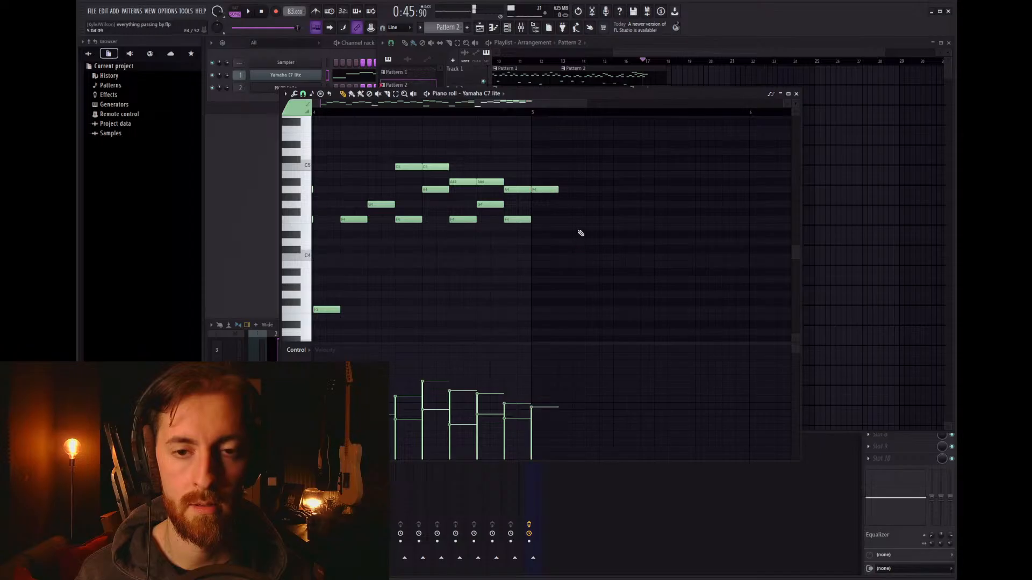
# Step: Add rising D4, F4 and A4 notes after the opening A4 of bar 5 and audition them
pyautogui.moveTo(582, 215); pyautogui.dragTo(578, 243)
pyautogui.moveTo(615, 211); pyautogui.dragTo(613, 222)
pyautogui.click(639, 190)
pyautogui.press('space')
pyautogui.hotkey('ctrl', 'z')
pyautogui.hotkey('ctrl', 'z')
# Step: Shift the rising D4, F4 and A4 group one step earlier in bar 5, clear the selection and audition it
pyautogui.moveTo(668, 249); pyautogui.dragTo(586, 180)
pyautogui.press('space')
pyautogui.press('space')
pyautogui.moveTo(594, 244); pyautogui.dragTo(567, 244)
pyautogui.hotkey('ctrl', 'd')
pyautogui.press('space')
pyautogui.press('space')
# Step: Shape the velocities of the D4, F4 and A4 in bar 5 into a rising ramp during playback
pyautogui.moveTo(633, 258); pyautogui.dragTo(575, 157)
pyautogui.moveTo(562, 439); pyautogui.dragTo(615, 414)
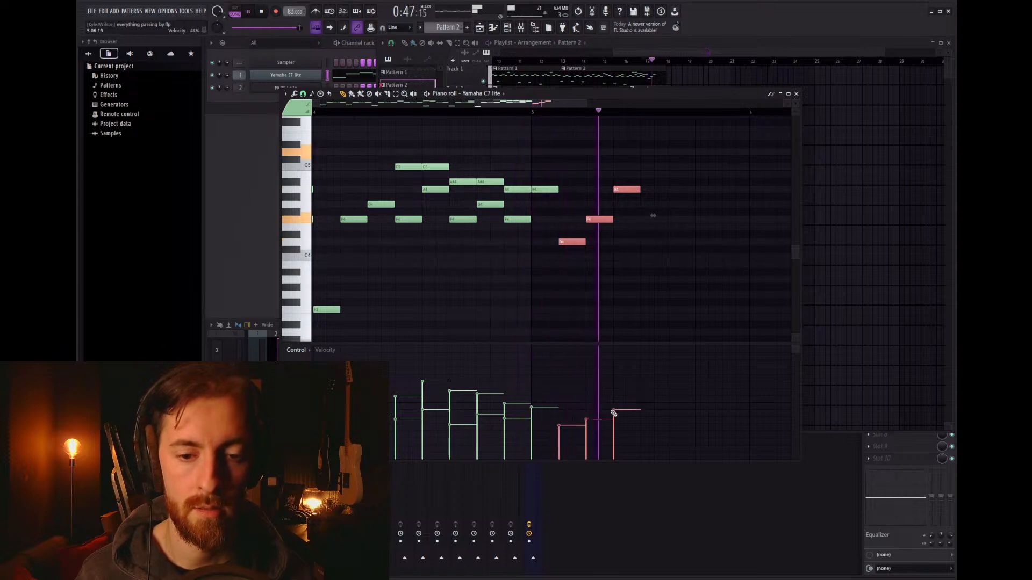
pyautogui.hotkey('ctrl', 'd')
pyautogui.press('space')
# Step: Try an A#3 note beneath the last A4 of the run in bar 5
pyautogui.moveTo(617, 186); pyautogui.dragTo(633, 273)
pyautogui.press('space')
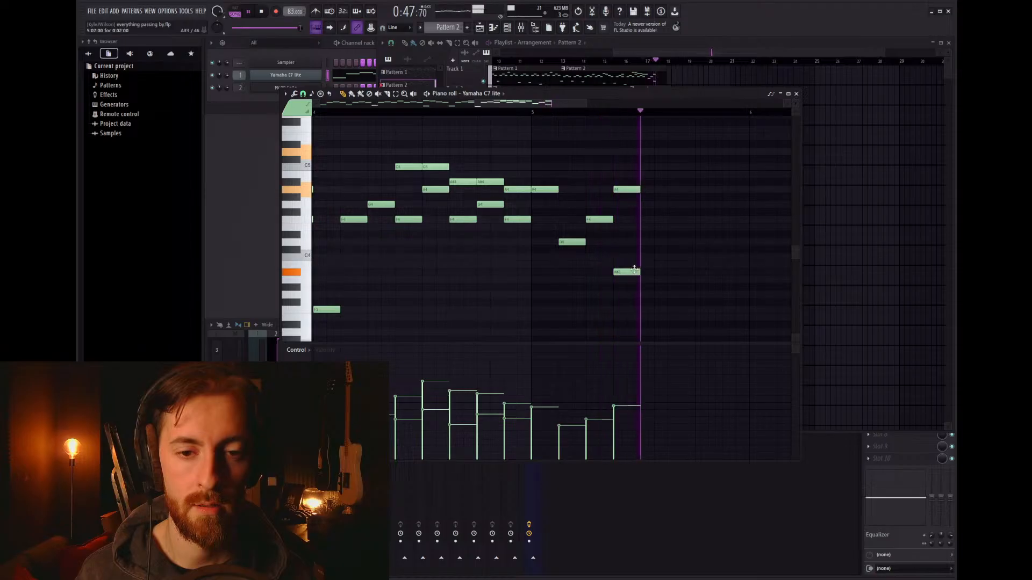
pyautogui.press('space')
pyautogui.rightClick(629, 272)
# Step: Replace the D4 in bar 5 with a C4 and audition the run
pyautogui.keyDown('ctrl'); pyautogui.scroll(-2, 620, 289); pyautogui.keyUp('ctrl')
pyautogui.press('space')
pyautogui.keyDown('ctrl'); pyautogui.scroll(2, 689, 279); pyautogui.keyUp('ctrl')
pyautogui.press('space')
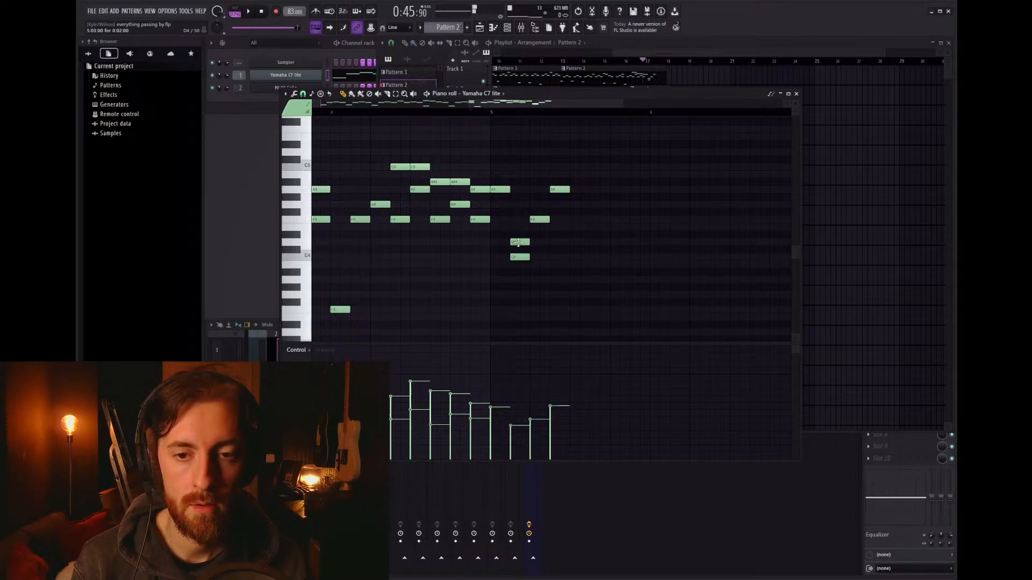
pyautogui.click(459, 112)
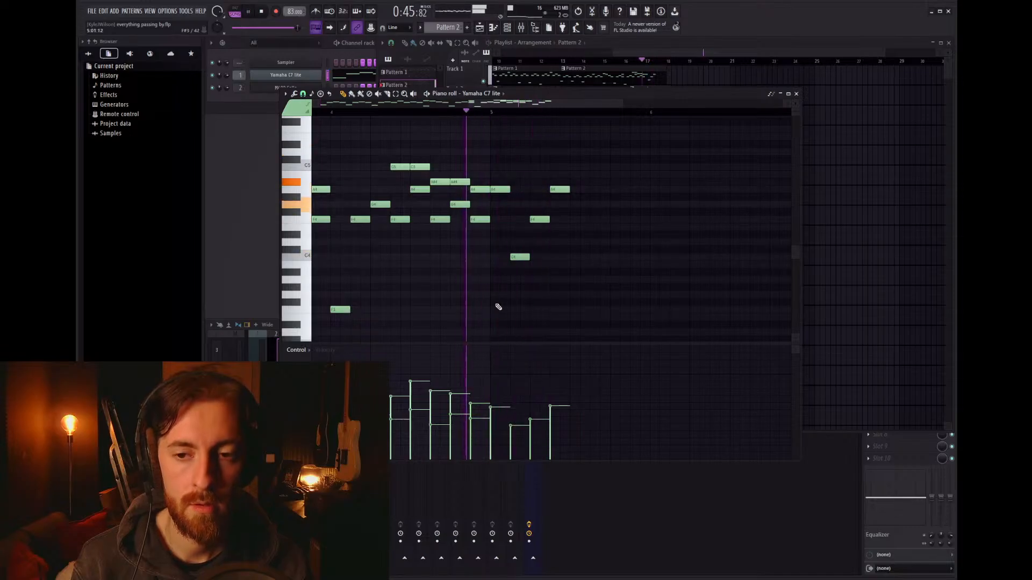
pyautogui.press('space')
# Step: Add an A#3 bass note beneath the A4 at the start of bar 5 and audition it
pyautogui.scroll(-1, 496, 299)
pyautogui.scroll(-3, 500, 286)
pyautogui.scroll(4, 514, 291)
pyautogui.moveTo(553, 249); pyautogui.dragTo(559, 248)
pyautogui.press('space')
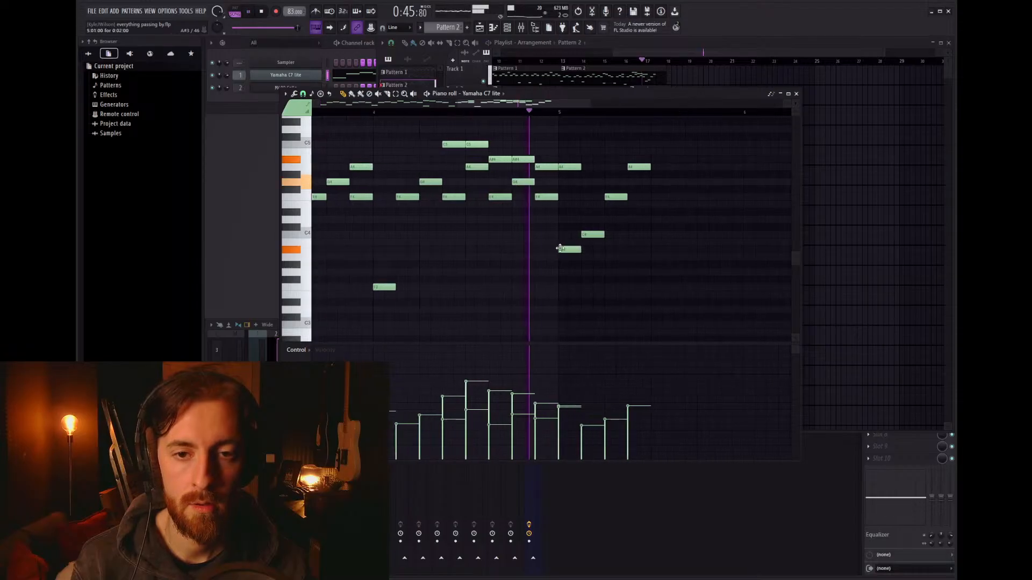
pyautogui.scroll(-1, 579, 278)
pyautogui.scroll(3, 707, 277)
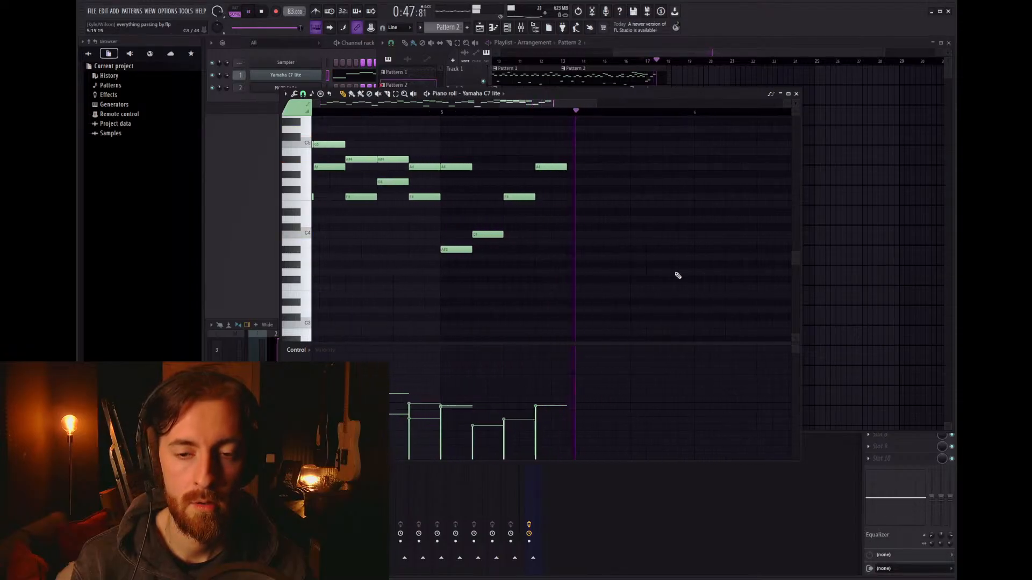
# Step: Lower the A#3 bass note at the start of bar 5 to F3, trying G3 first, and audition each pitch
pyautogui.press('space')
pyautogui.moveTo(457, 249); pyautogui.dragTo(457, 277)
pyautogui.press('space')
pyautogui.press('space')
pyautogui.press('space')
pyautogui.press('space')
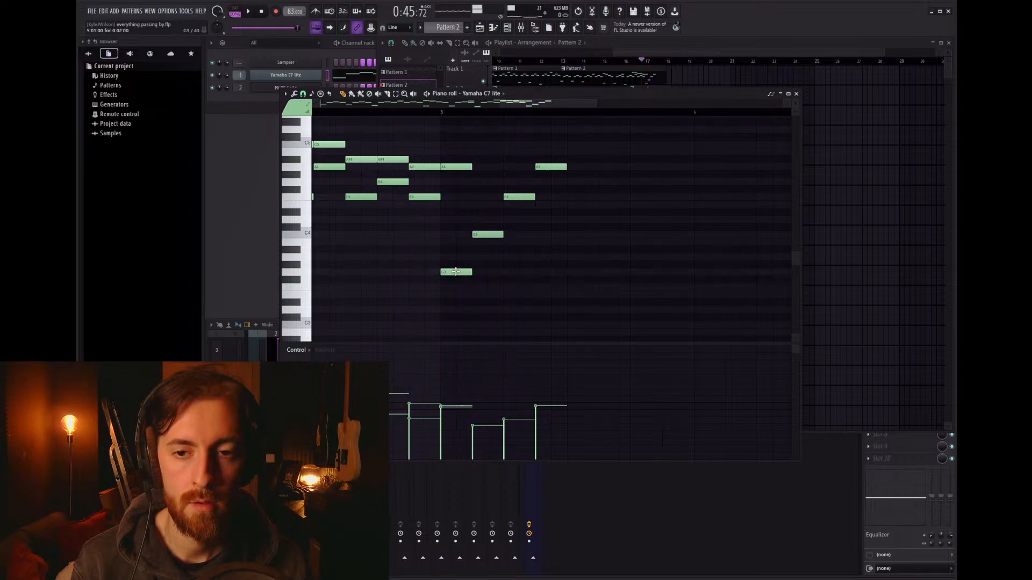
pyautogui.moveTo(454, 296)
pyautogui.mouseDown()
pyautogui.moveTo(439, 274)
pyautogui.moveTo(439, 288)
pyautogui.mouseUp()
pyautogui.press('space')
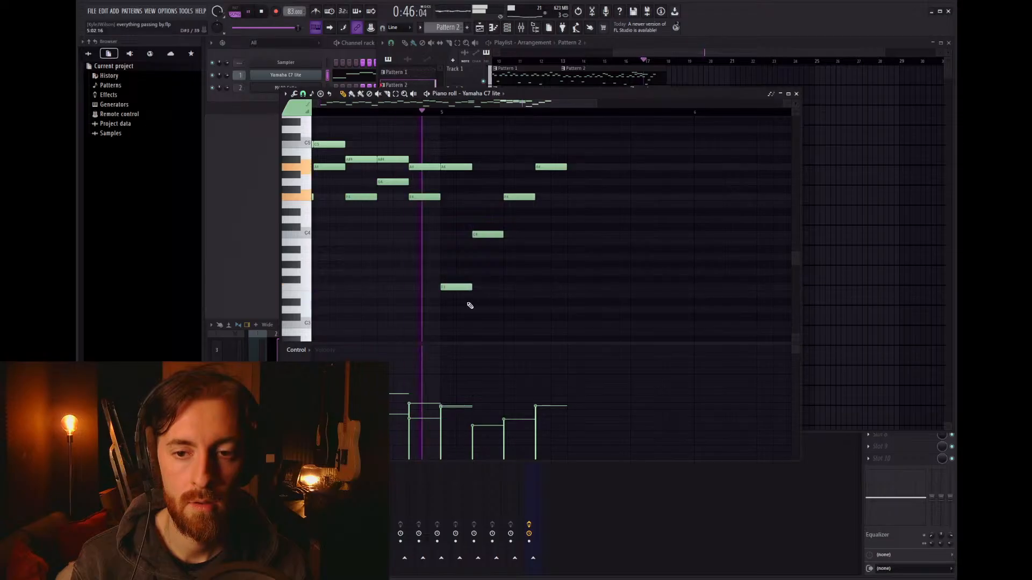
pyautogui.press('space')
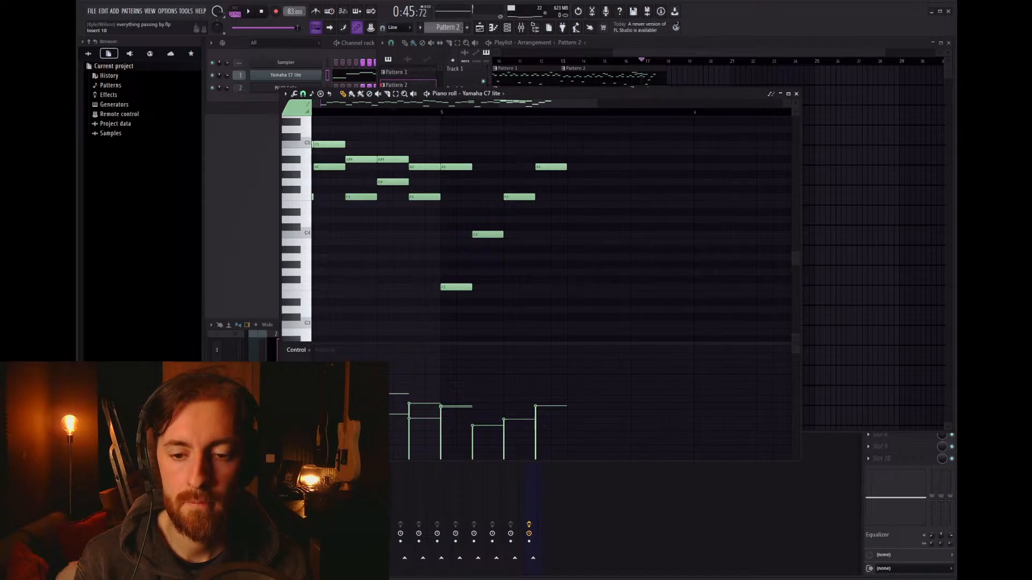
# Step: Add another A4 in bar 5, three steps after the A4 that ends the rising run, and audition it
pyautogui.press('space')
pyautogui.press('space')
pyautogui.moveTo(554, 183); pyautogui.dragTo(549, 165)
pyautogui.press('space')
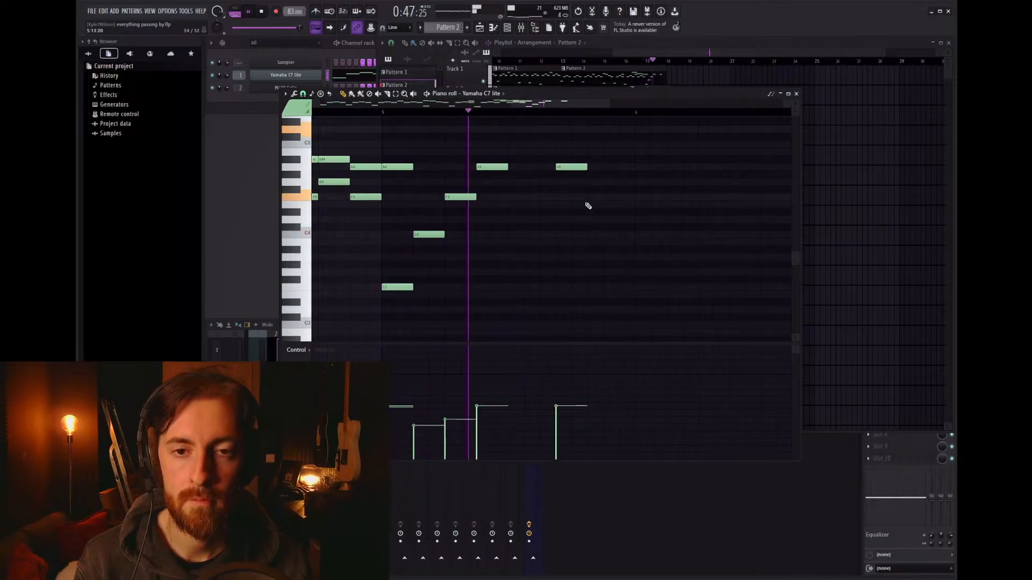
pyautogui.press('space')
pyautogui.press('space')
pyautogui.moveTo(571, 169); pyautogui.dragTo(587, 169)
pyautogui.press('space')
# Step: Add a D4 note at the start of bar 6 and audition the phrase
pyautogui.moveTo(604, 254)
pyautogui.mouseDown()
pyautogui.moveTo(634, 202)
pyautogui.moveTo(638, 221)
pyautogui.mouseUp()
pyautogui.press('space')
pyautogui.scroll(-3, 624, 242)
pyautogui.scroll(3, 510, 242)
pyautogui.press('space')
# Step: Fill the gap between the last two A4 notes of bar 5 with D4 and F4 at softer velocities
pyautogui.moveTo(376, 252); pyautogui.dragTo(385, 196)
pyautogui.click(405, 197)
pyautogui.press('space')
pyautogui.moveTo(390, 432); pyautogui.dragTo(398, 432)
pyautogui.hotkey('ctrl', 'd')
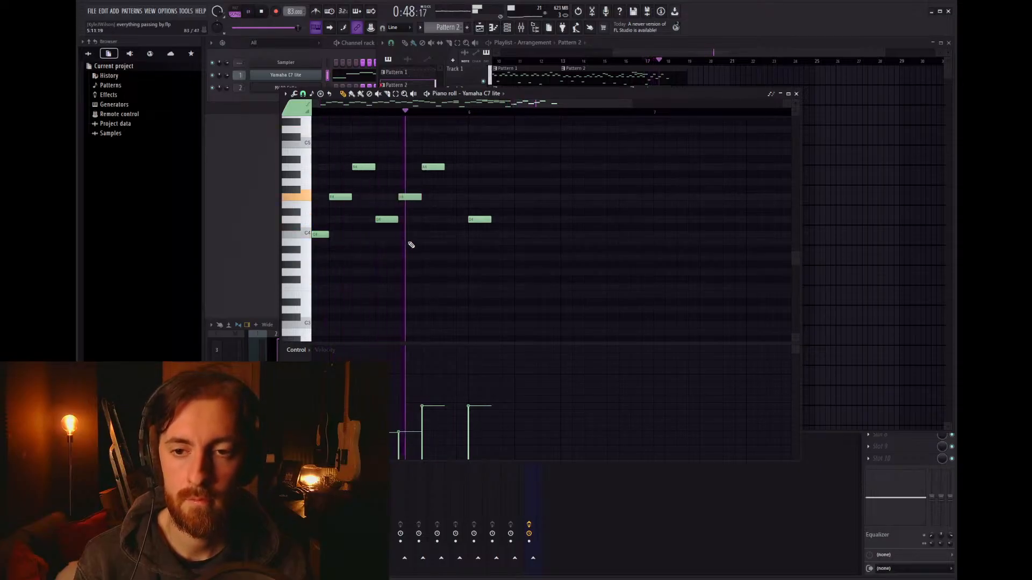
# Step: Lower the D4 between the last two A4 notes of bar 5 to C4 and audition it
pyautogui.press('space')
pyautogui.moveTo(387, 219); pyautogui.dragTo(384, 234)
pyautogui.press('space')
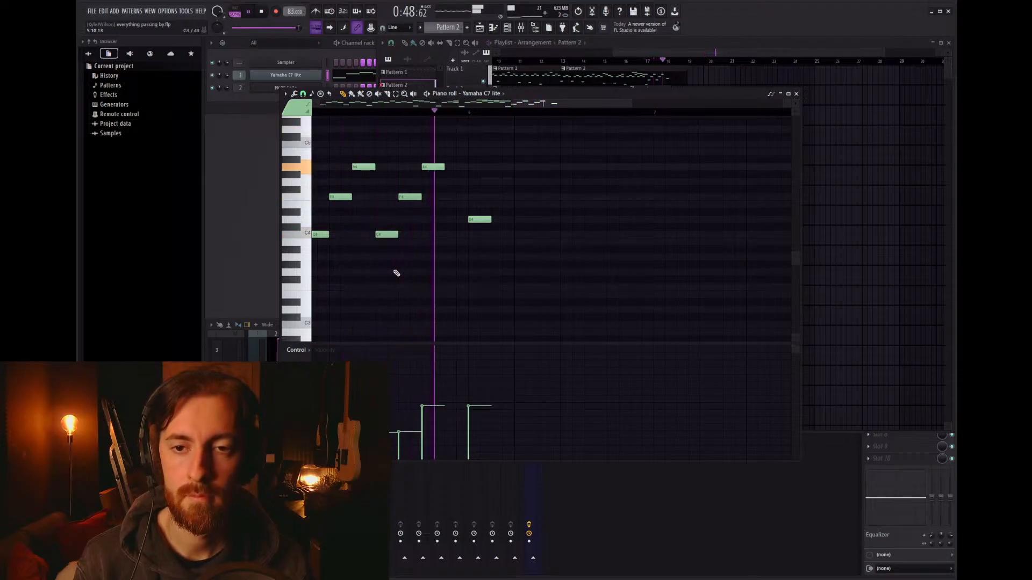
# Step: Add an A#3 on the last step of bar 5 and a G3 beneath the D4 that opens bar 6, auditioning them
pyautogui.press('space')
pyautogui.moveTo(478, 257)
pyautogui.mouseDown()
pyautogui.moveTo(470, 248)
pyautogui.moveTo(445, 263)
pyautogui.moveTo(441, 247)
pyautogui.moveTo(480, 222)
pyautogui.moveTo(480, 199)
pyautogui.moveTo(482, 271)
pyautogui.mouseUp()
pyautogui.press('space')
pyautogui.press('space')
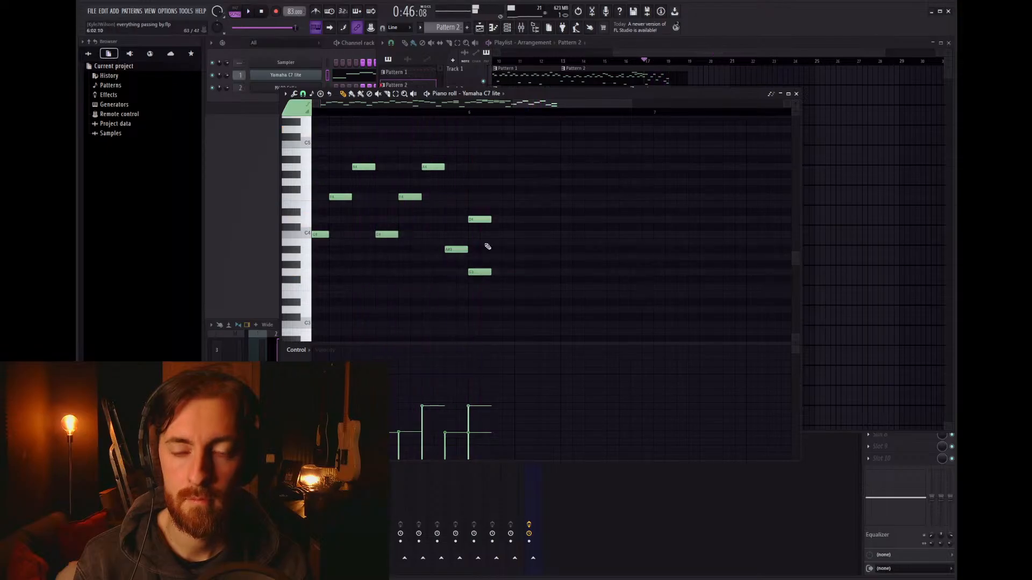
# Step: Play the phrase into bar 6 and add rising A#3, D4 and F4 notes after its opening D4, auditioning them
pyautogui.click(449, 109)
pyautogui.press('space')
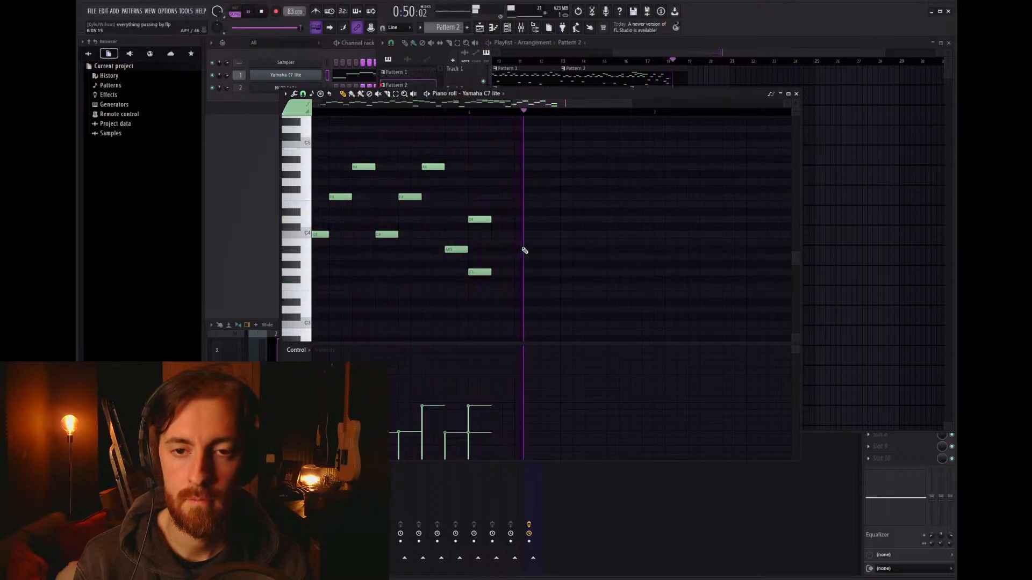
pyautogui.moveTo(525, 257); pyautogui.dragTo(602, 198)
pyautogui.press('space')
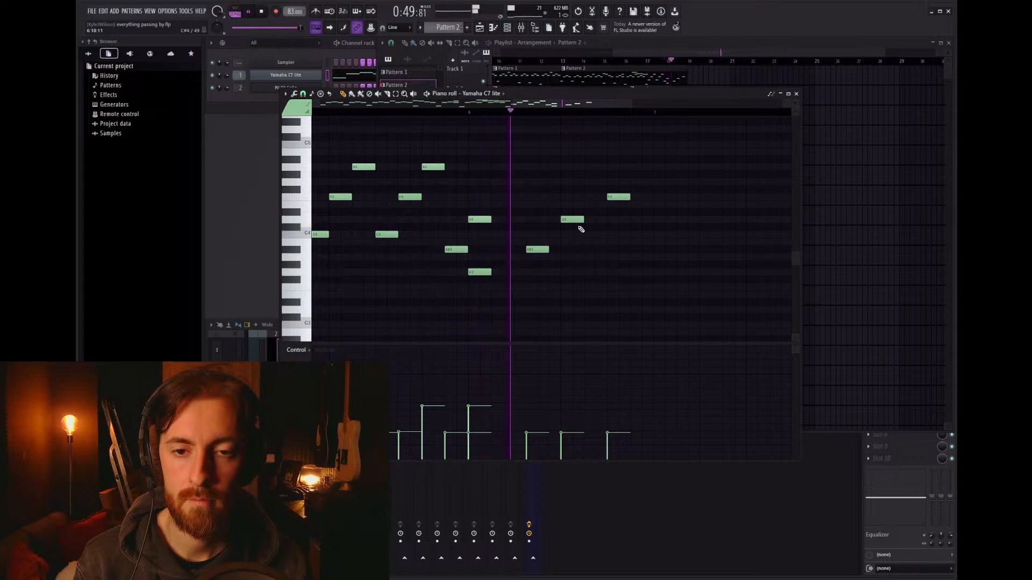
pyautogui.press('space')
pyautogui.press('space')
# Step: Pull the A#3, D4 and F4 together so they run back to back directly after bar 6's opening notes, and audition them
pyautogui.moveTo(530, 248); pyautogui.dragTo(507, 250)
pyautogui.press('space')
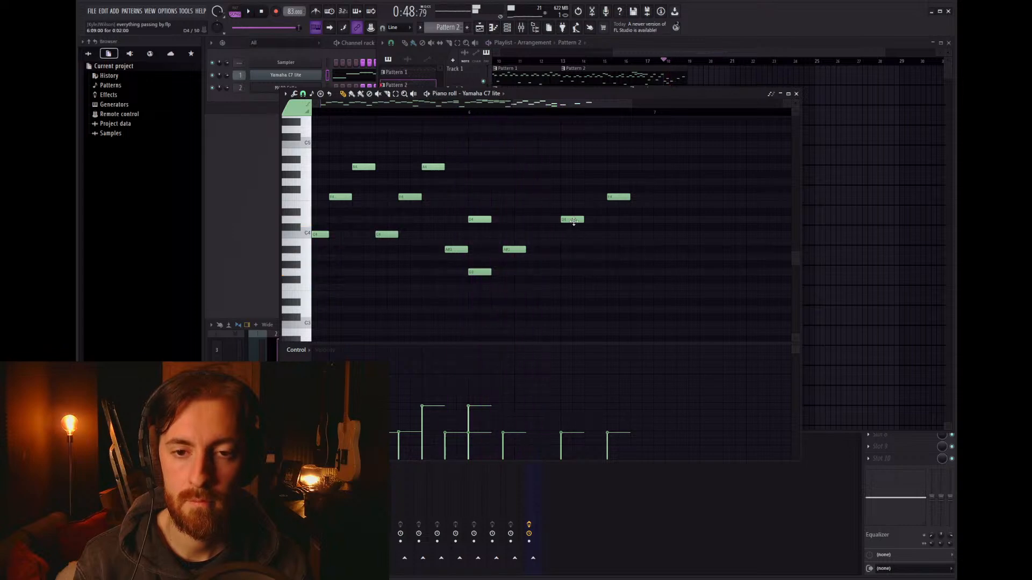
pyautogui.moveTo(578, 217); pyautogui.dragTo(544, 217)
pyautogui.moveTo(625, 194); pyautogui.dragTo(567, 194)
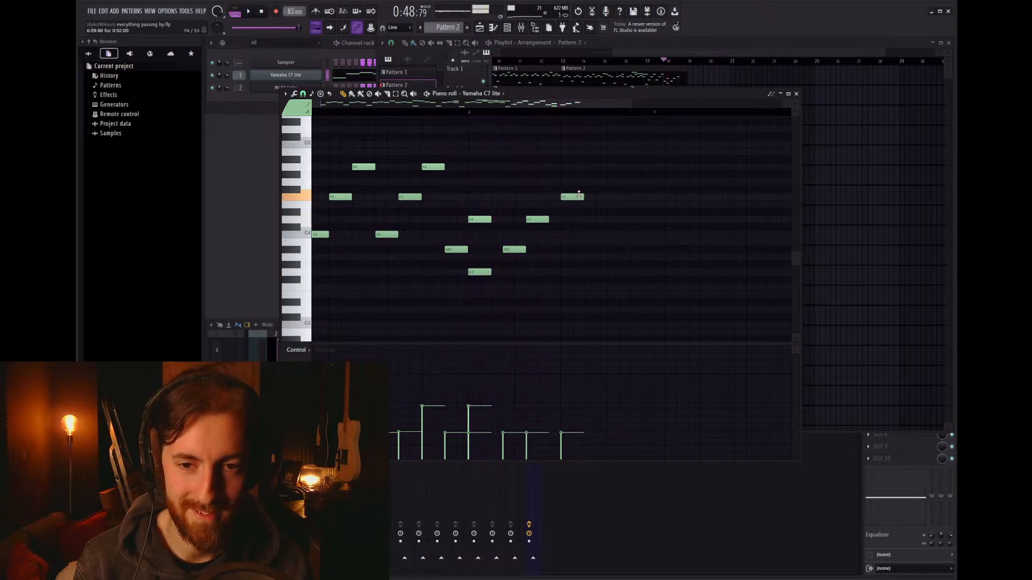
pyautogui.moveTo(564, 276); pyautogui.dragTo(503, 150)
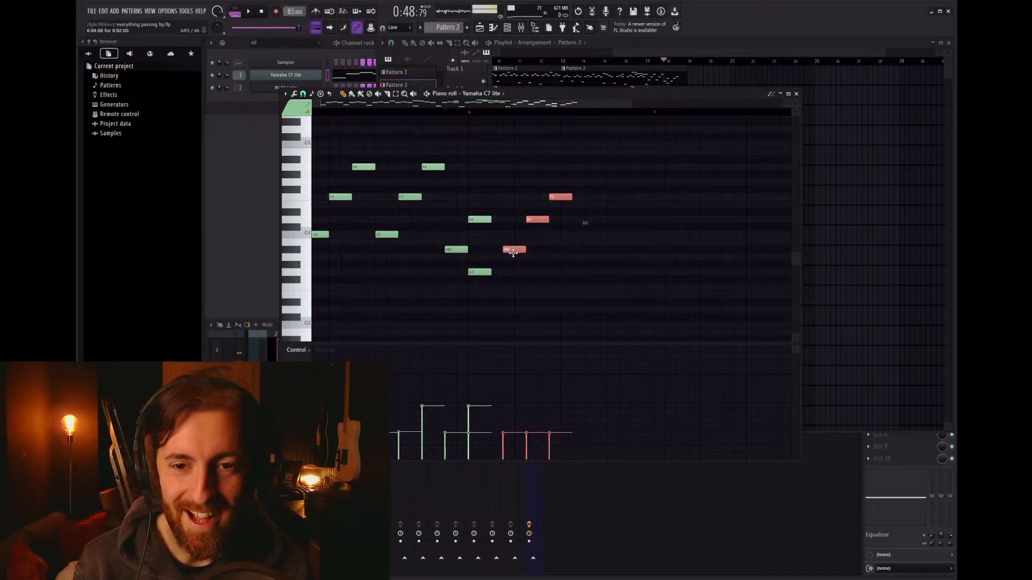
pyautogui.moveTo(511, 251); pyautogui.dragTo(499, 251)
pyautogui.press('space')
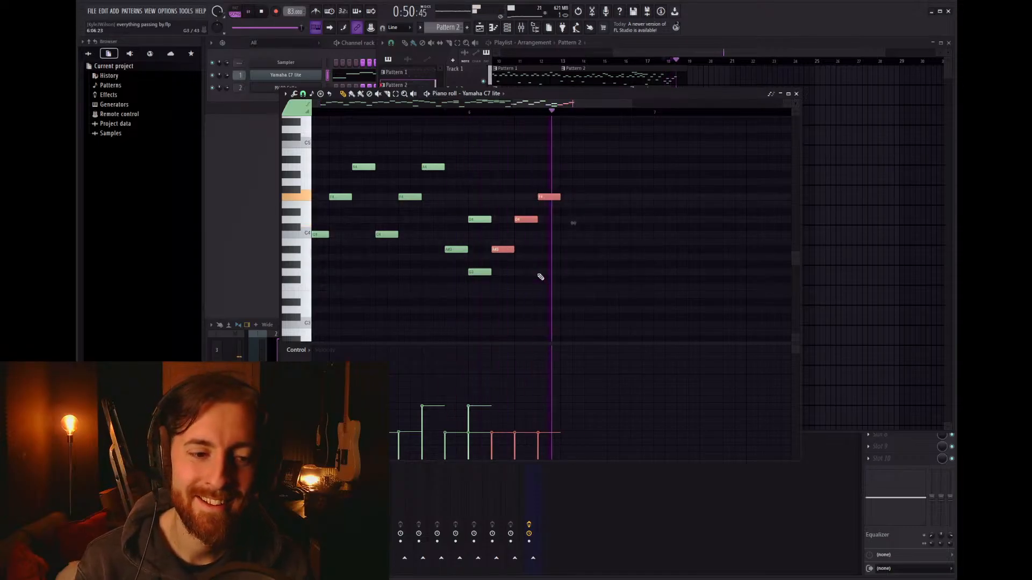
# Step: Add another F4 near the end of bar 6, audition it and shift it one step later
pyautogui.press('space')
pyautogui.click(591, 196)
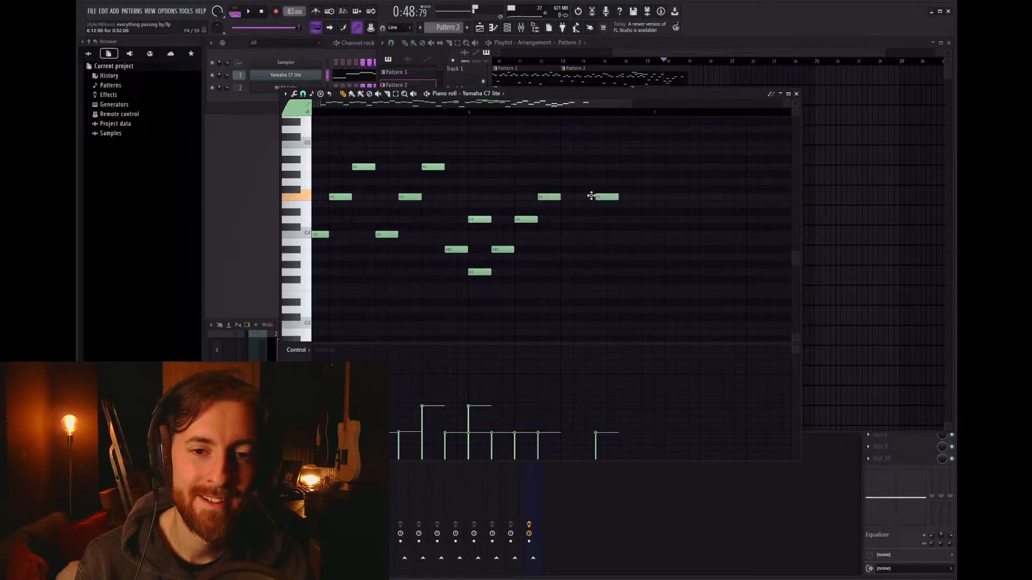
pyautogui.press('space')
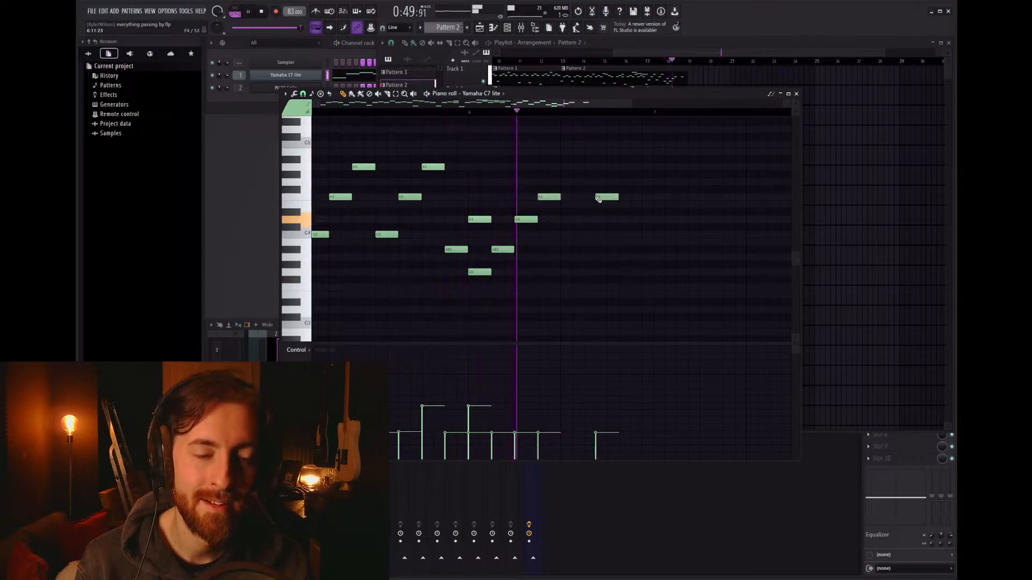
pyautogui.moveTo(598, 199); pyautogui.dragTo(610, 198)
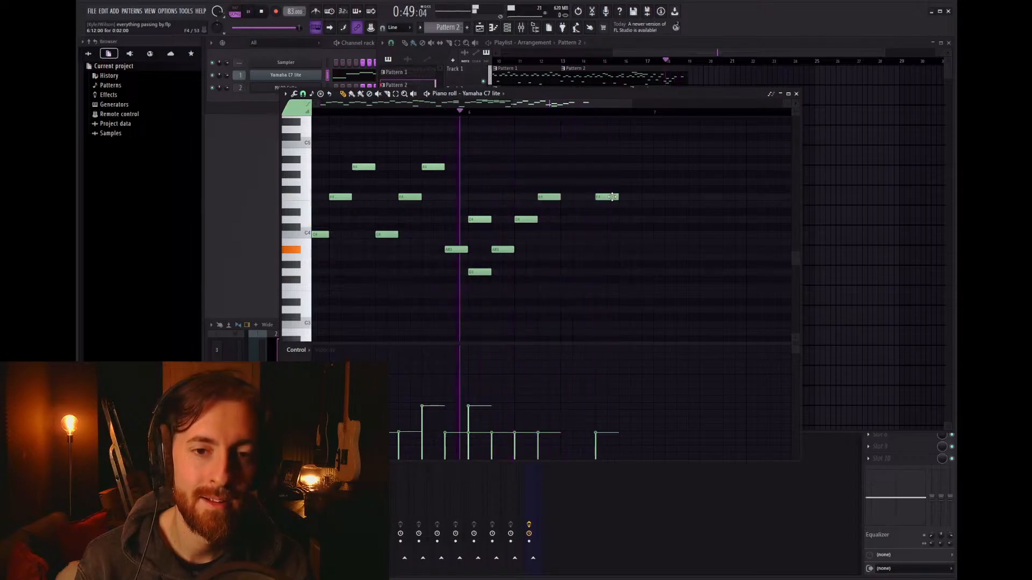
pyautogui.press('space')
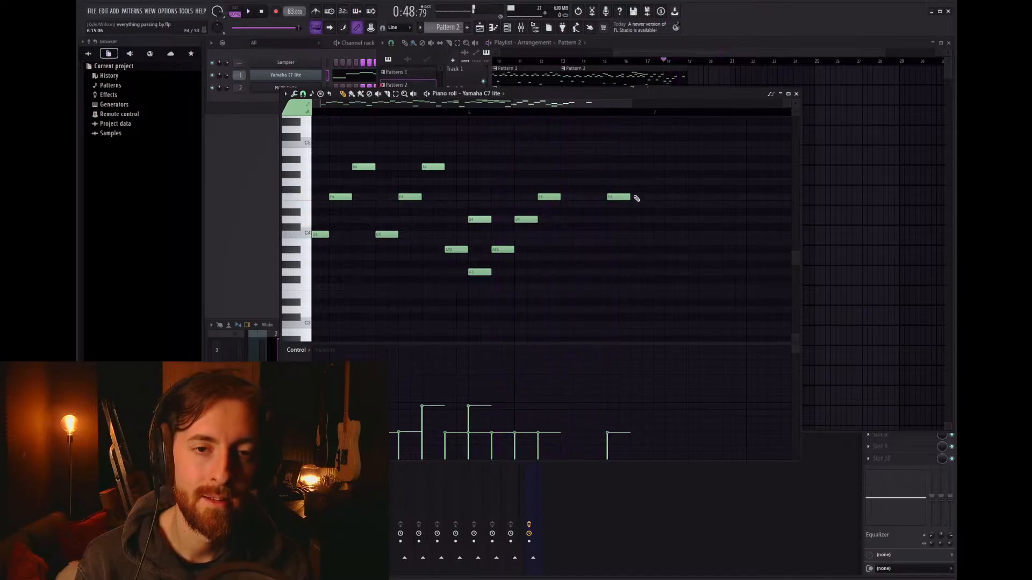
# Step: Add a G4 directly after the last F4 to close bar 6
pyautogui.scroll(-2, 638, 198)
pyautogui.scroll(3, 638, 198)
pyautogui.keyDown('ctrl'); pyautogui.scroll(2, 645, 209); pyautogui.keyUp('ctrl')
pyautogui.click(620, 204)
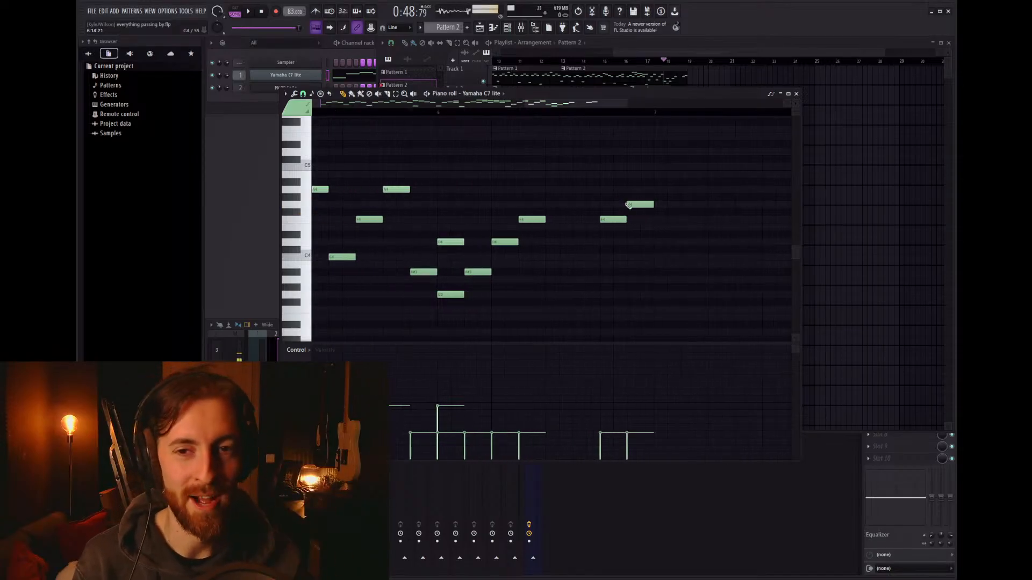
# Step: Review the whole Pattern 2 piano phrase and play it back from bar 5 into bar 6
pyautogui.scroll(-4, 644, 203)
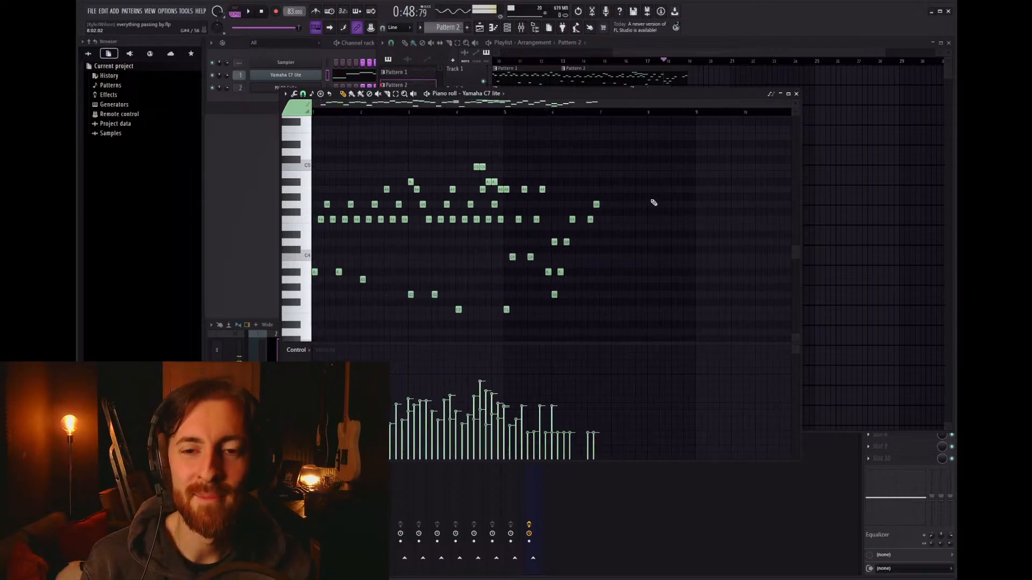
pyautogui.scroll(2, 655, 202)
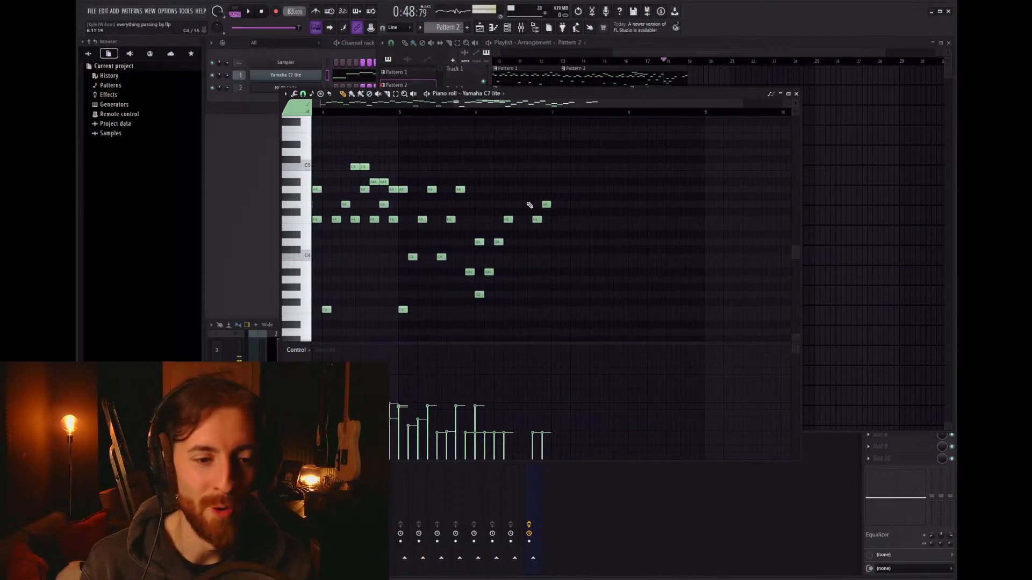
pyautogui.scroll(1, 530, 204)
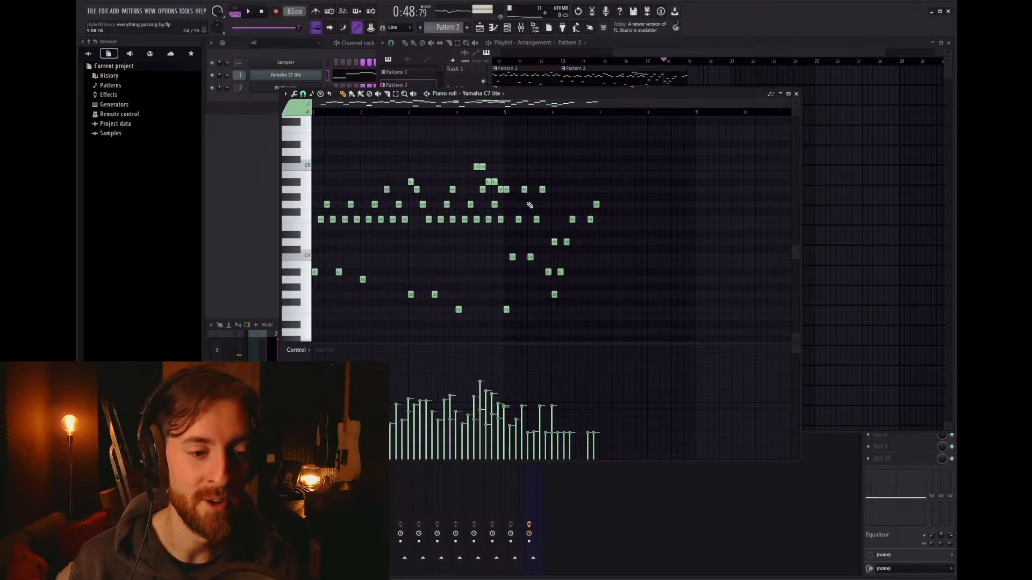
pyautogui.moveTo(531, 116); pyautogui.dragTo(506, 115)
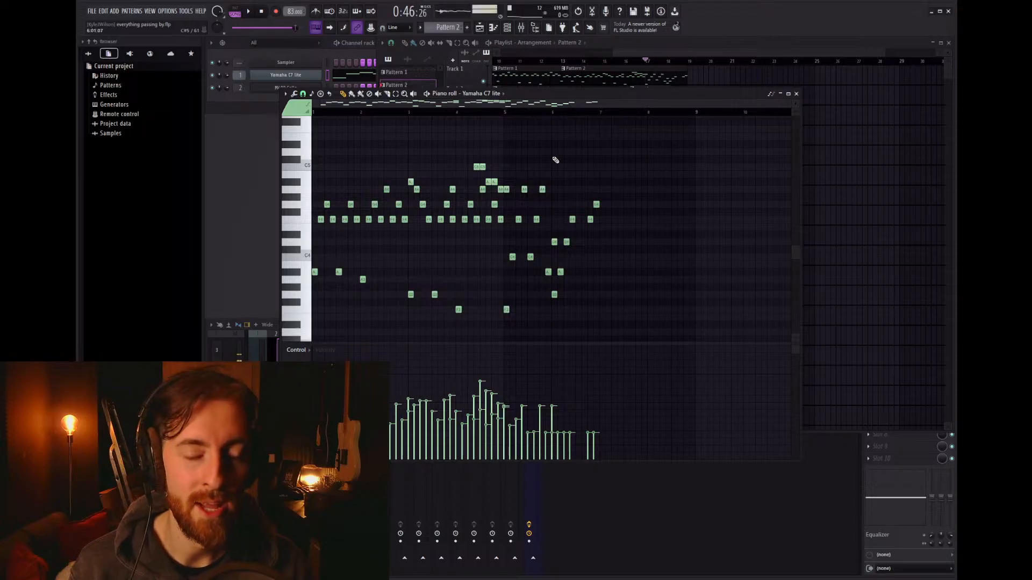
pyautogui.scroll(3, 580, 147)
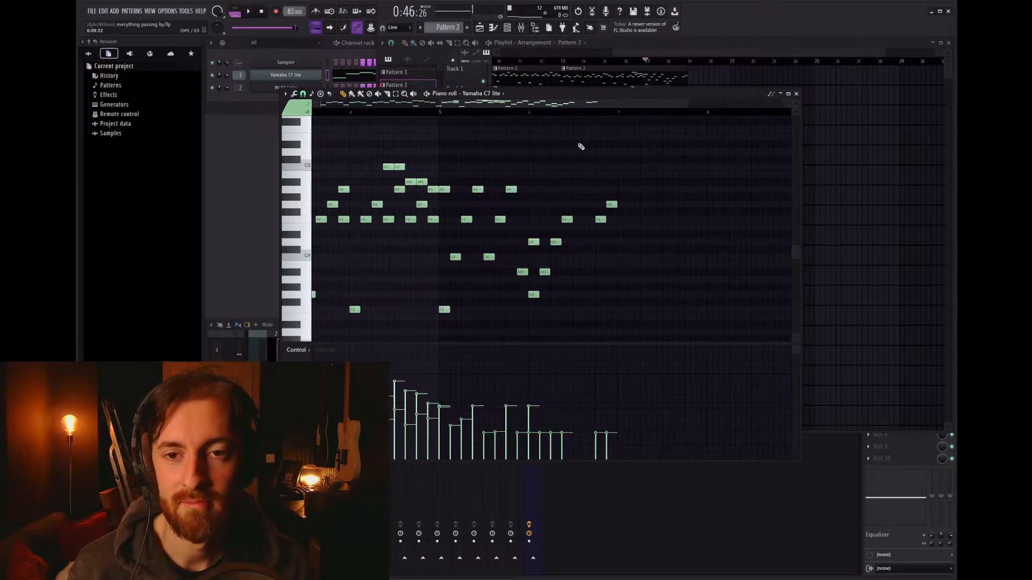
pyautogui.scroll(-3, 581, 144)
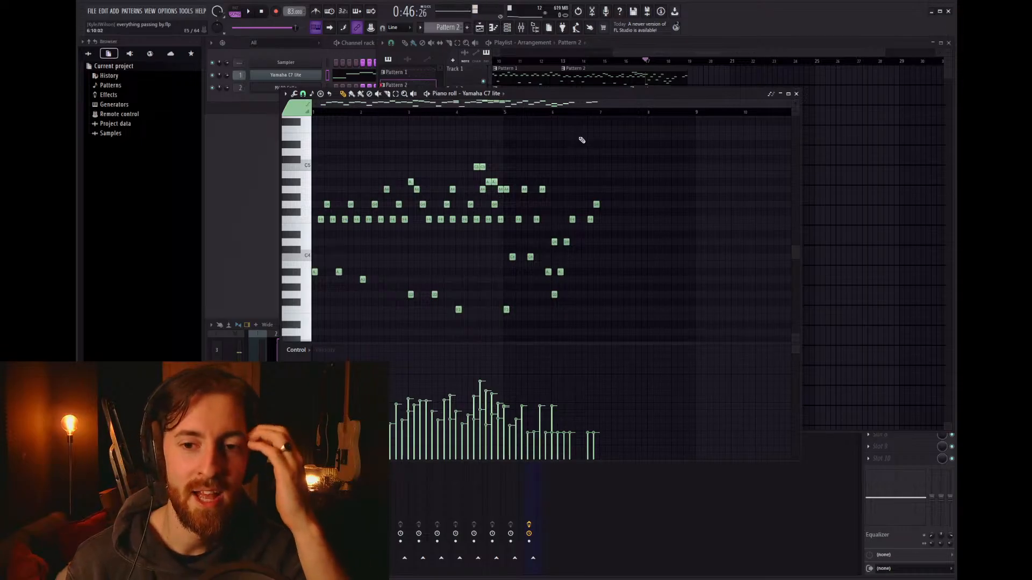
pyautogui.moveTo(502, 114); pyautogui.dragTo(382, 118)
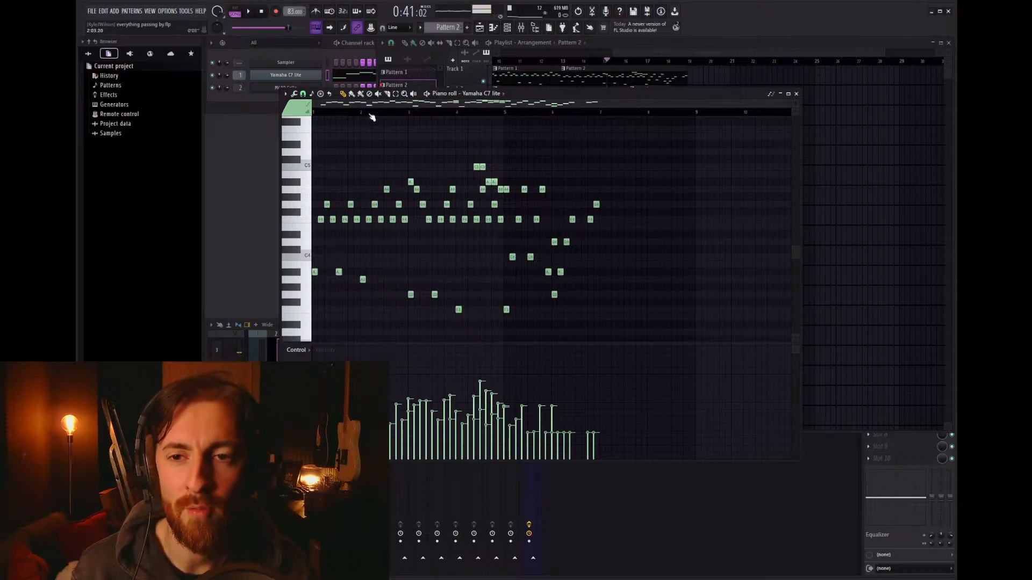
pyautogui.click(429, 95)
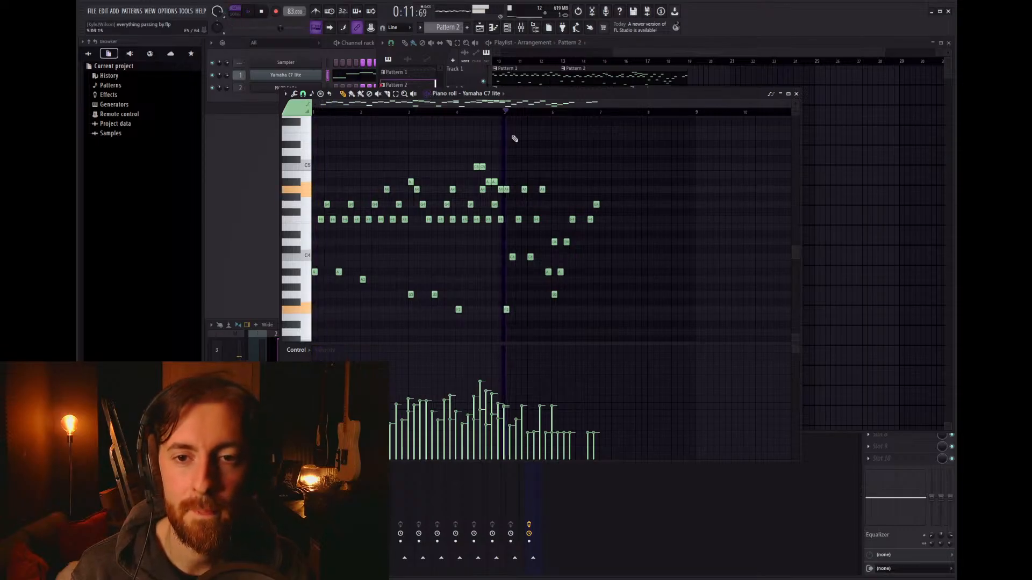
pyautogui.scroll(4, 607, 251)
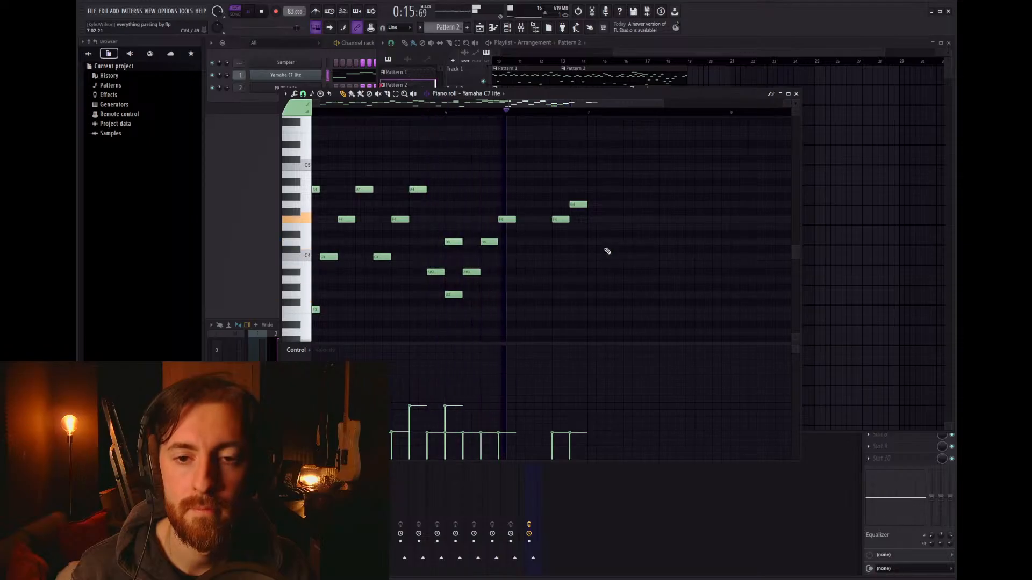
# Step: Replace the closing F4 and G4 of bar 6 with louder ones placed two steps earlier
pyautogui.press('space')
pyautogui.click(538, 220)
pyautogui.click(553, 205)
pyautogui.click(557, 413)
pyautogui.rightClick(561, 220)
pyautogui.rightClick(579, 205)
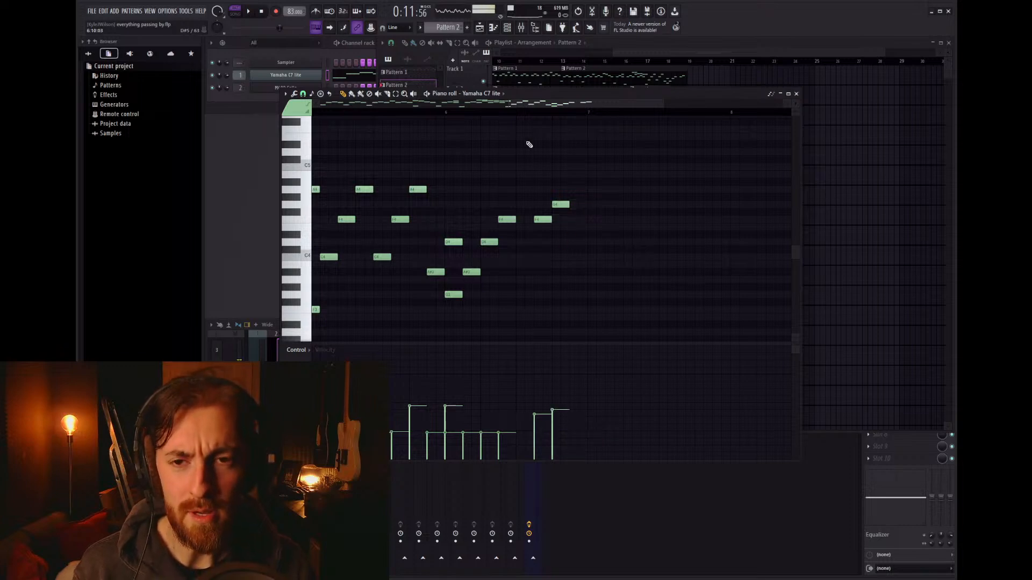
# Step: Play from the start of bar 6 and add an A4 right after the G4 to end the bar
pyautogui.click(447, 112)
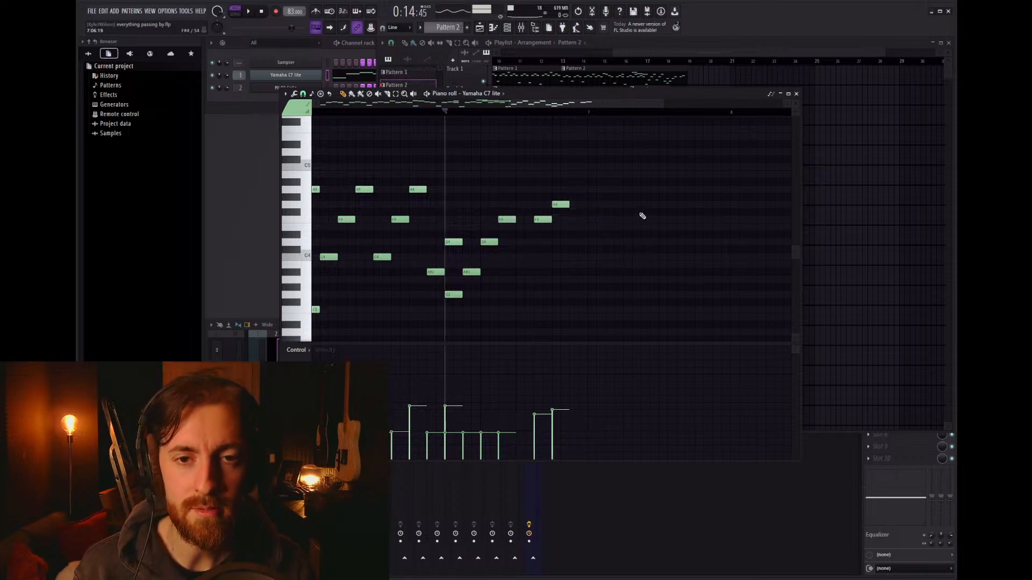
pyautogui.scroll(-3, 677, 208)
pyautogui.scroll(3, 677, 208)
pyautogui.scroll(-3, 677, 207)
pyautogui.scroll(3, 622, 207)
pyautogui.press('space')
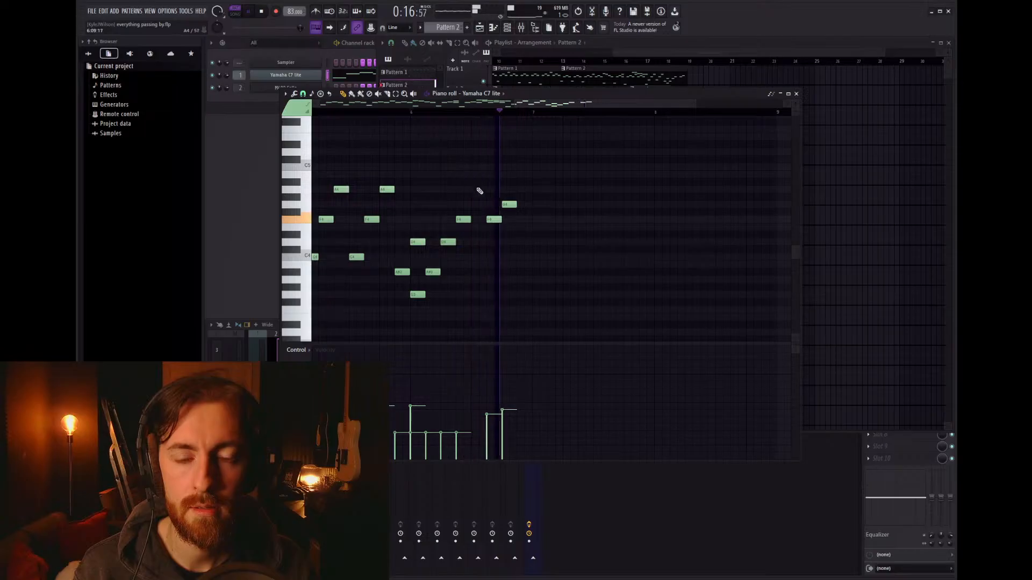
pyautogui.click(524, 196)
pyautogui.moveTo(524, 194); pyautogui.dragTo(524, 187)
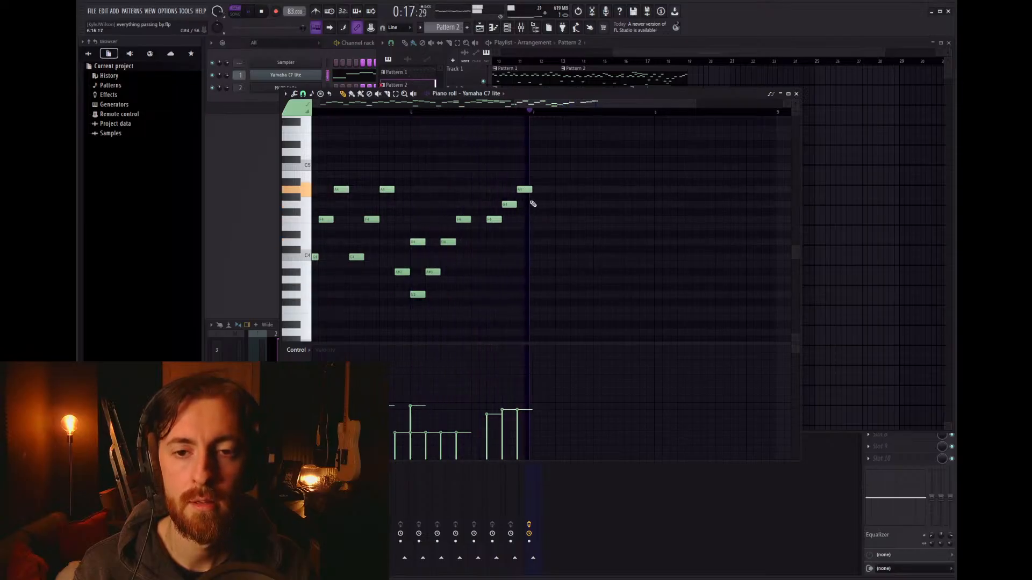
# Step: Continue the melody in bar 7 with consecutive A#4, A4 and G4 notes, then a D4 after a short gap, and audition it
pyautogui.click(560, 191)
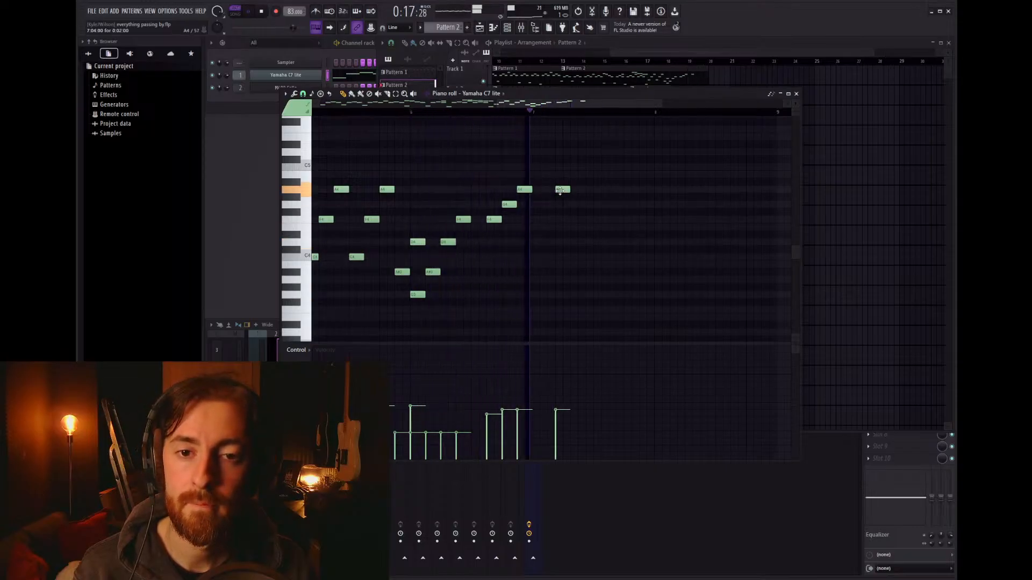
pyautogui.moveTo(559, 191); pyautogui.dragTo(552, 183)
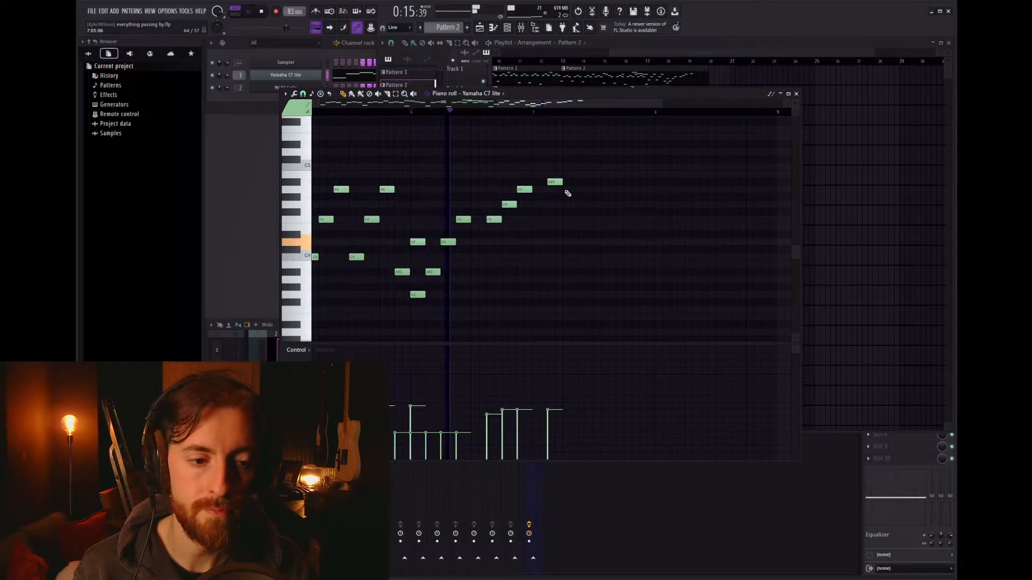
pyautogui.click(568, 189)
pyautogui.press('space')
pyautogui.click(591, 204)
pyautogui.moveTo(594, 204); pyautogui.dragTo(616, 242)
pyautogui.press('space')
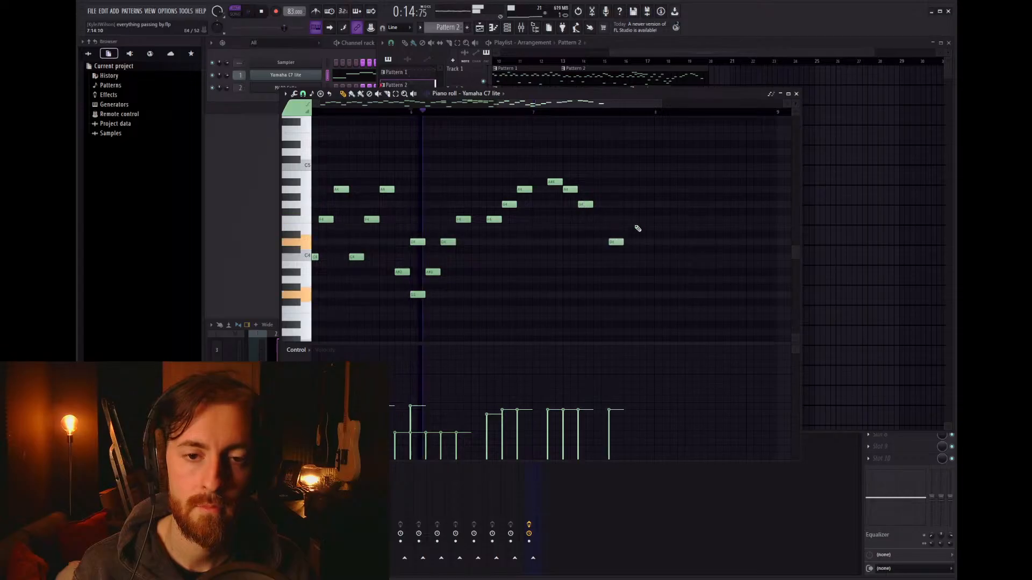
# Step: Add a G4 at the end of bar 7, lower it to F4 and audition from bar 6
pyautogui.click(640, 204)
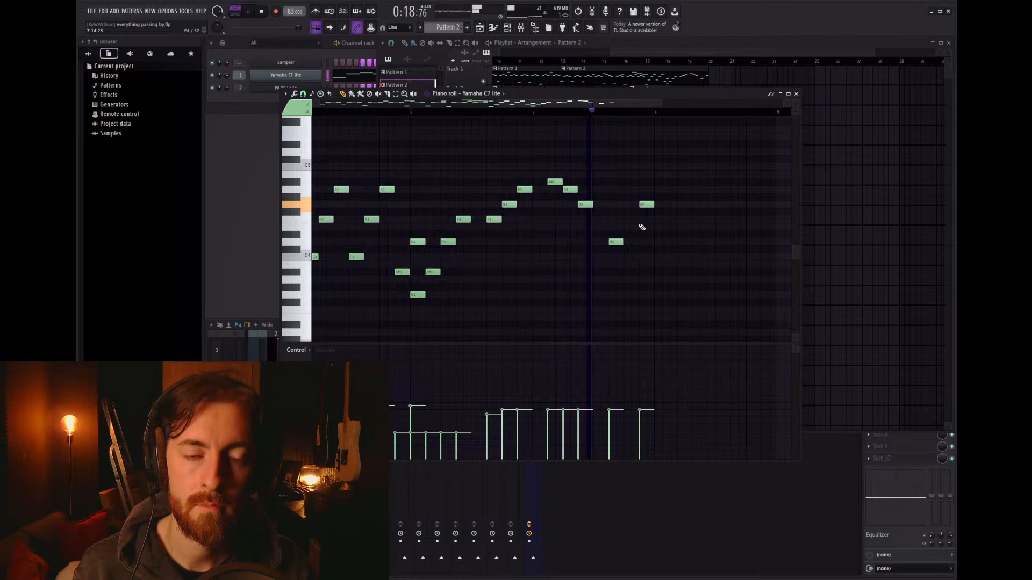
pyautogui.press('space')
pyautogui.moveTo(646, 206); pyautogui.dragTo(644, 220)
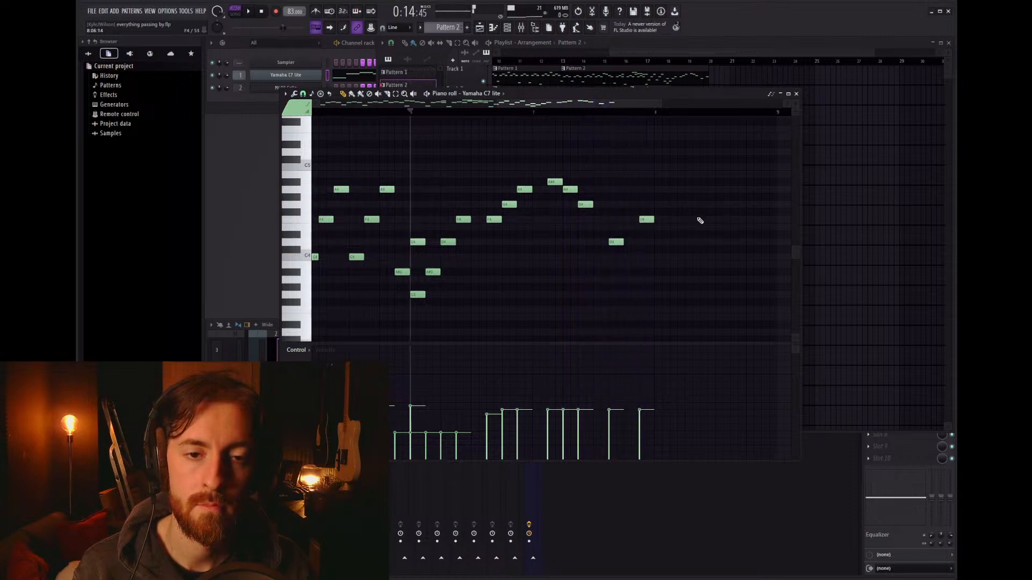
pyautogui.press('space')
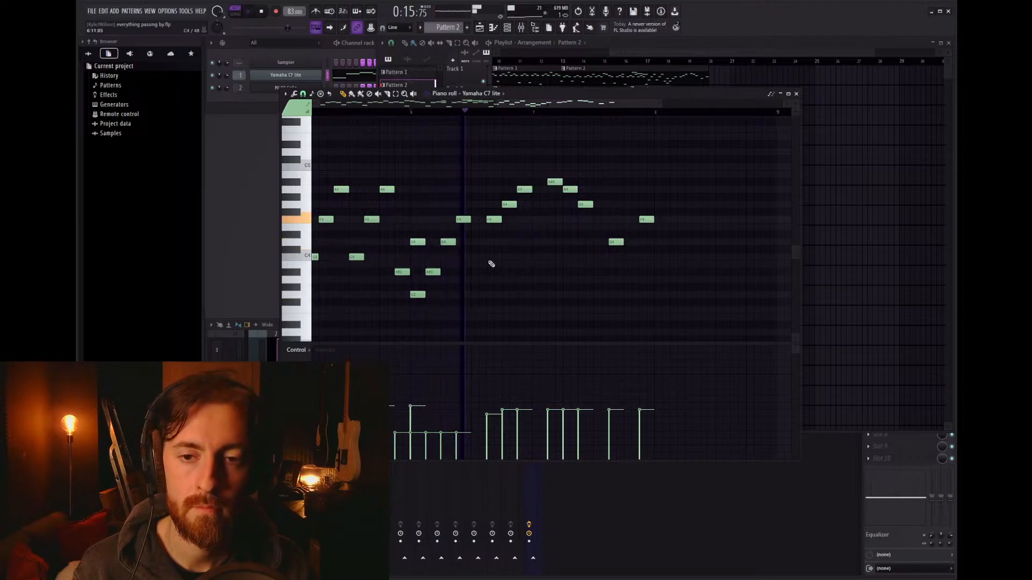
pyautogui.press('space')
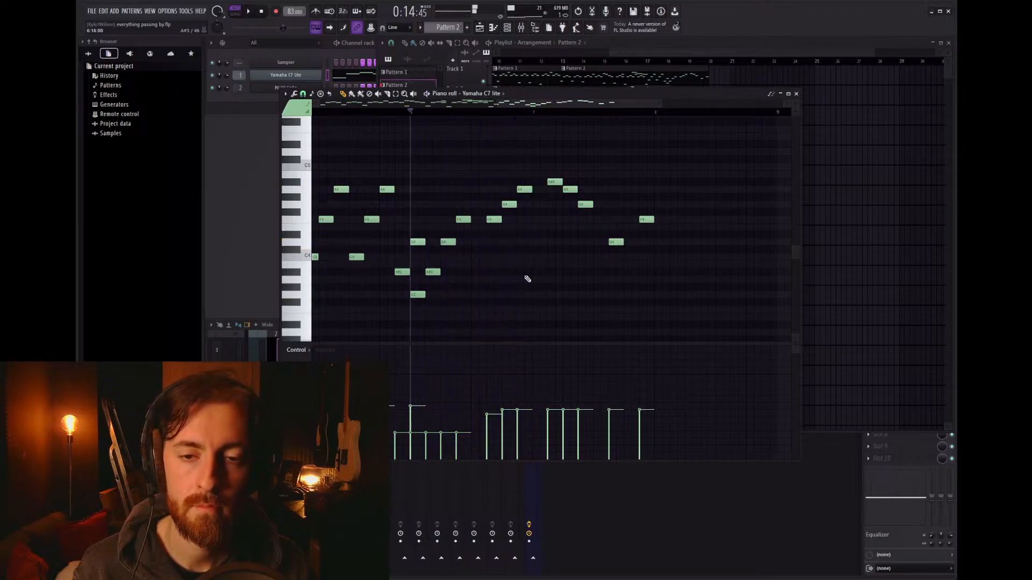
# Step: Add an A#3 bass note at the start of bar 7 and audition it from late in bar 6
pyautogui.click(536, 263)
pyautogui.moveTo(535, 256); pyautogui.dragTo(536, 272)
pyautogui.click(501, 111)
pyautogui.press('space')
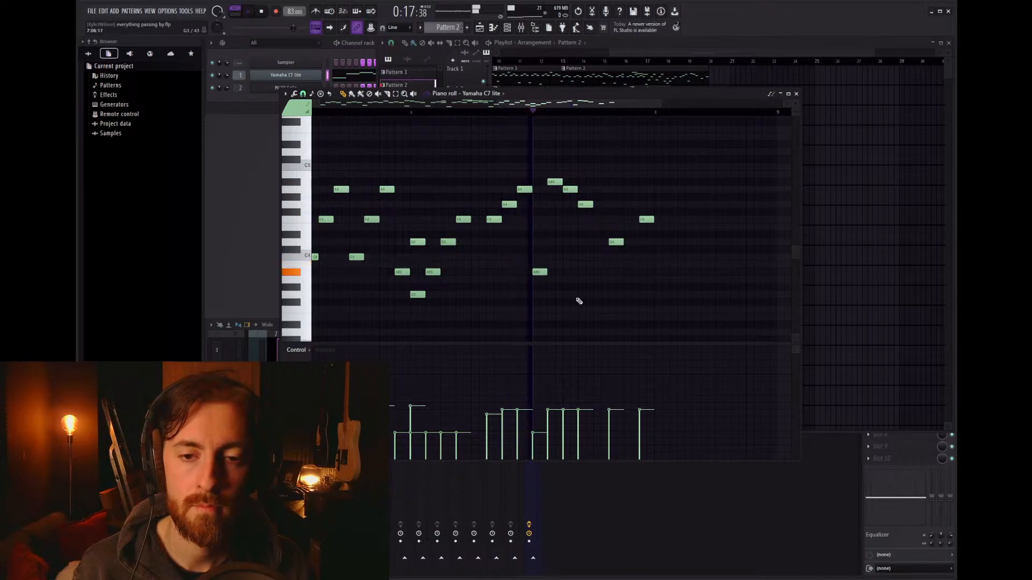
pyautogui.press('space')
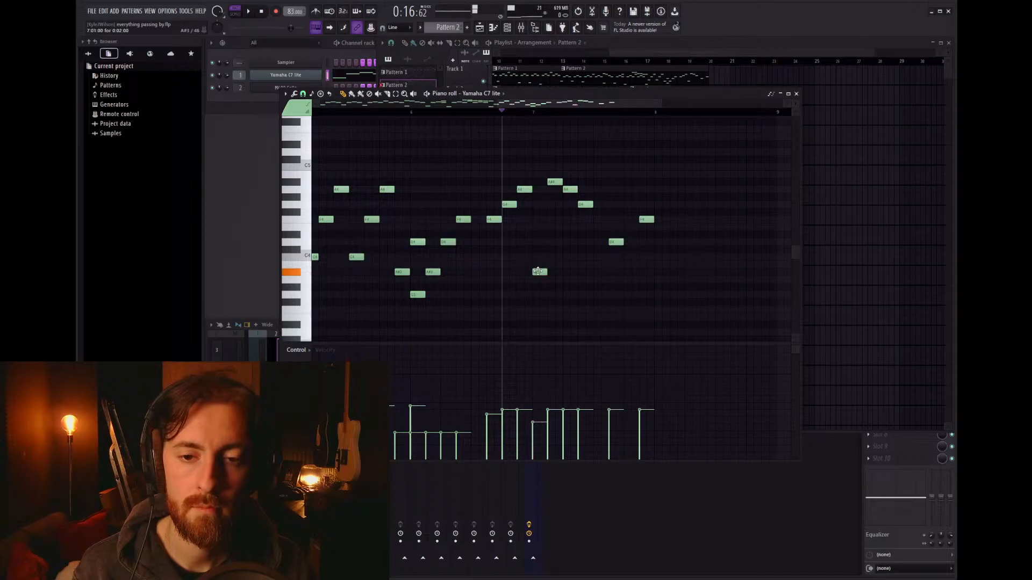
# Step: Try a D4 under the A#4 and an F4 under the A4 in bar 7, audition them and delete both
pyautogui.moveTo(554, 266); pyautogui.dragTo(555, 242)
pyautogui.click(568, 219)
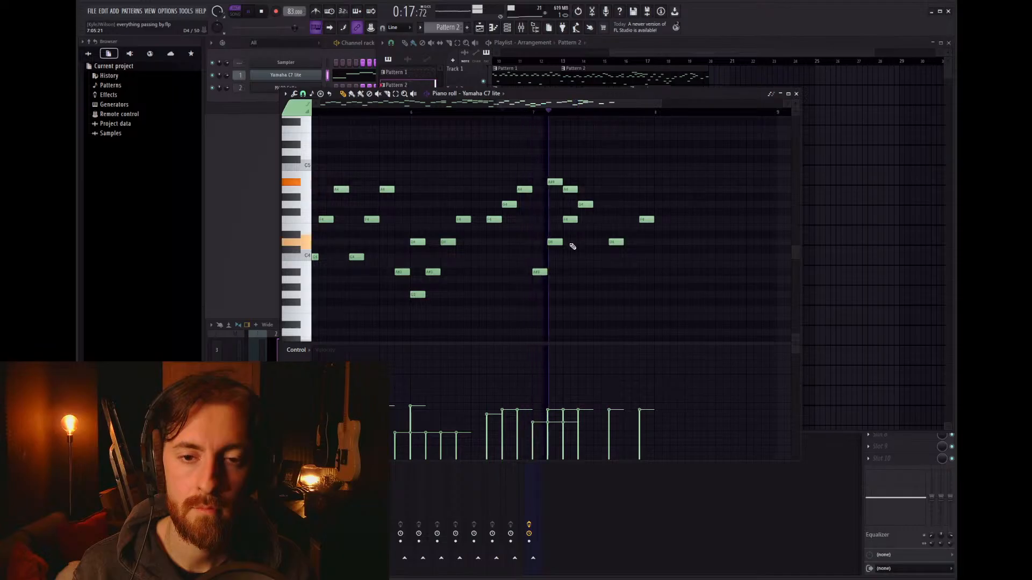
pyautogui.press('space')
pyautogui.press('space')
pyautogui.rightClick(569, 221)
pyautogui.rightClick(557, 242)
# Step: Stack F4 and D4 above the A#3 that opens bar 7 to form a chord, and audition it
pyautogui.press('space')
pyautogui.moveTo(535, 251); pyautogui.dragTo(532, 219)
pyautogui.click(534, 242)
pyautogui.press('space')
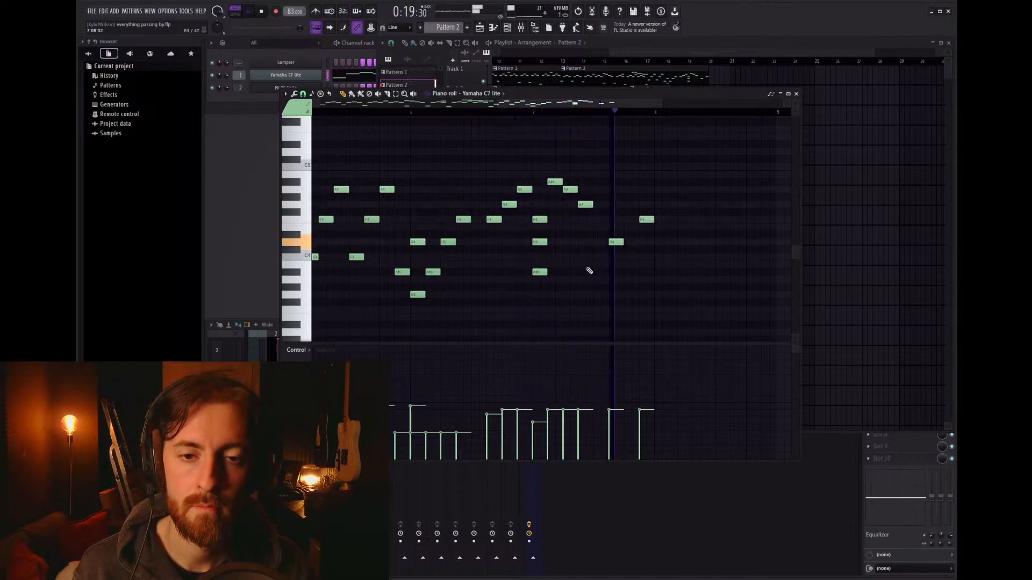
# Step: Stack A#3, D4 and F4 into a chord at the start of bar 8 and audition it against bar 7's chord
pyautogui.press('space')
pyautogui.click(656, 273)
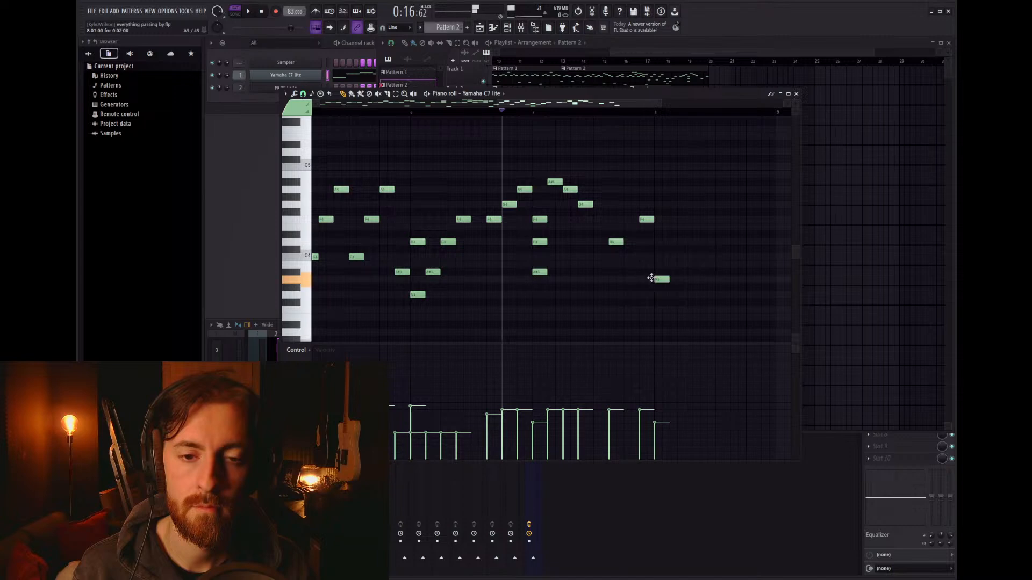
pyautogui.click(658, 243)
pyautogui.click(658, 220)
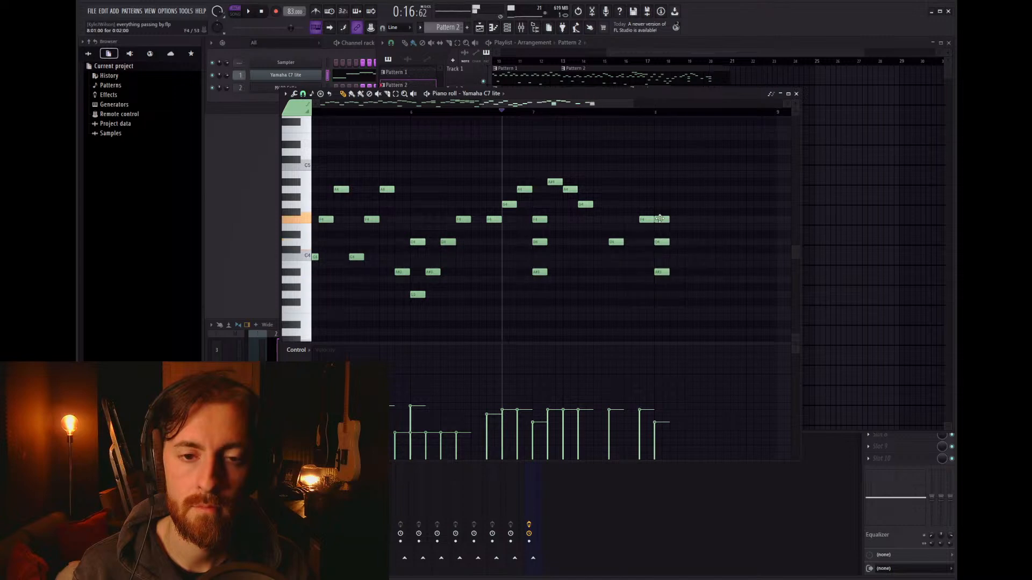
pyautogui.rightClick(540, 240)
pyautogui.click(538, 272)
pyautogui.click(536, 243)
pyautogui.click(539, 219)
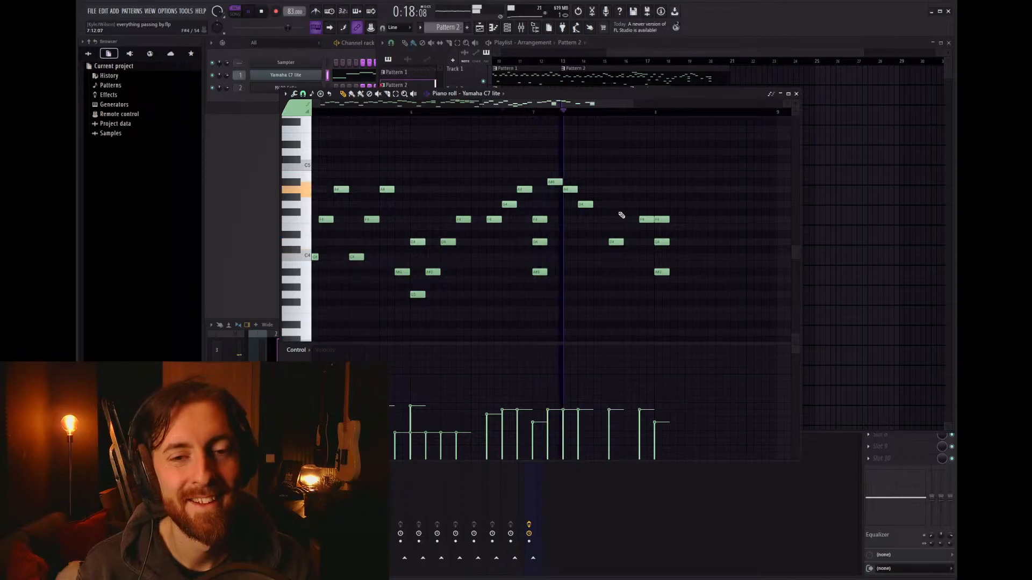
# Step: Revoice the opening chords by moving the F4 down to F3 in bar 8 and to G3 in bar 7, and audition them
pyautogui.rightClick(666, 220)
pyautogui.click(656, 219)
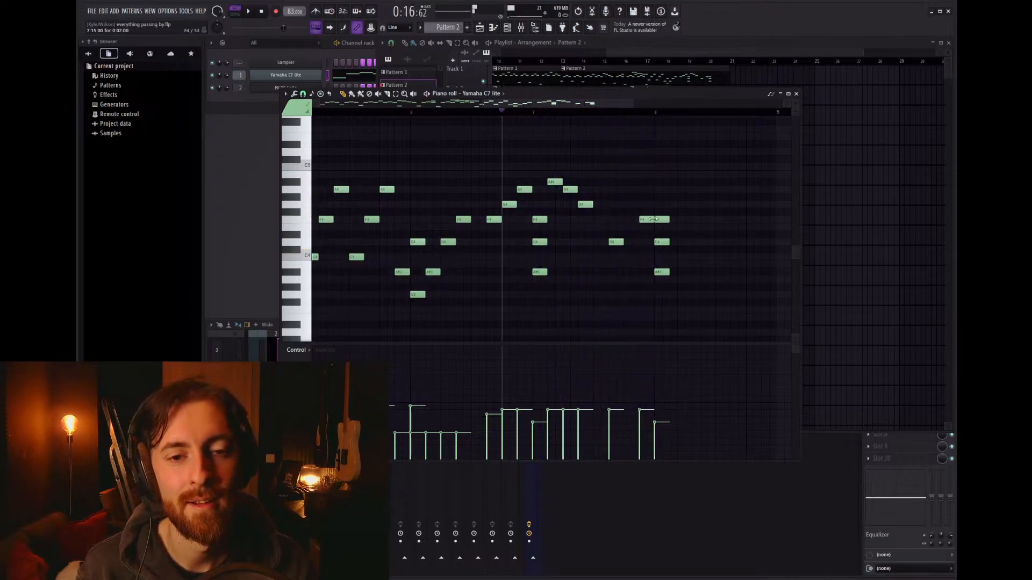
pyautogui.moveTo(659, 219); pyautogui.dragTo(660, 311)
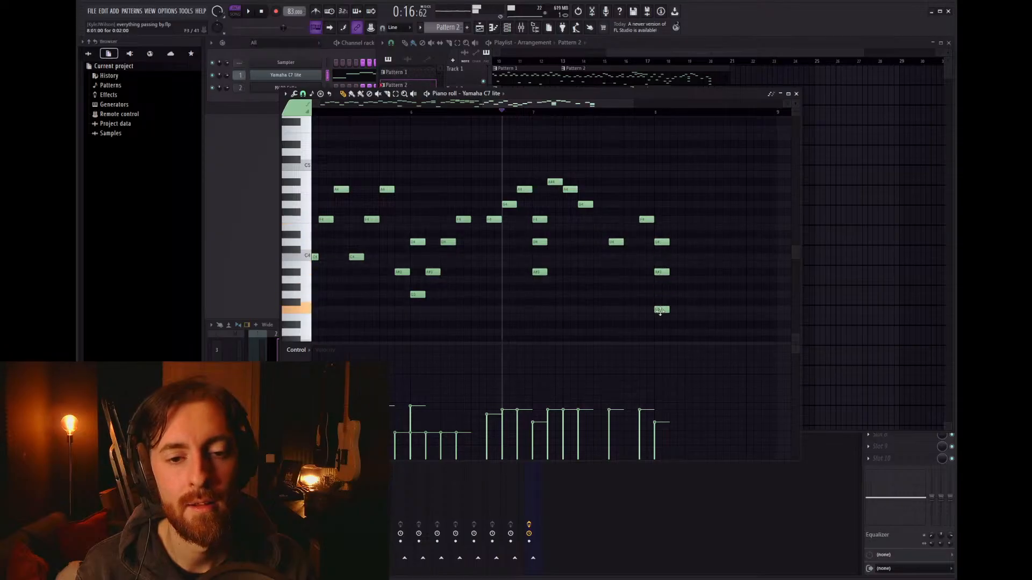
pyautogui.click(540, 240)
pyautogui.moveTo(540, 241)
pyautogui.mouseDown()
pyautogui.moveTo(539, 266)
pyautogui.moveTo(539, 230)
pyautogui.moveTo(533, 296)
pyautogui.moveTo(533, 242)
pyautogui.moveTo(541, 273)
pyautogui.mouseUp()
pyautogui.press('space')
pyautogui.press('space')
pyautogui.click(532, 275)
pyautogui.press('space')
pyautogui.press('space')
pyautogui.press('space')
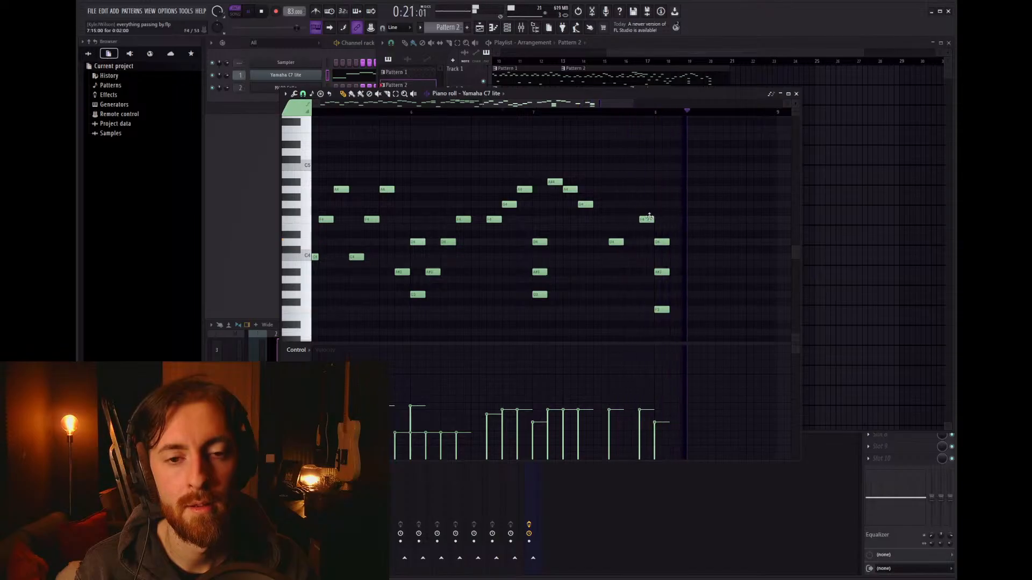
# Step: Add two consecutive A4 notes and an F#4 in the second half of bar 8 and audition from late in bar 6
pyautogui.press('space')
pyautogui.moveTo(716, 204)
pyautogui.mouseDown()
pyautogui.moveTo(717, 188)
pyautogui.moveTo(731, 191)
pyautogui.mouseUp()
pyautogui.click(744, 190)
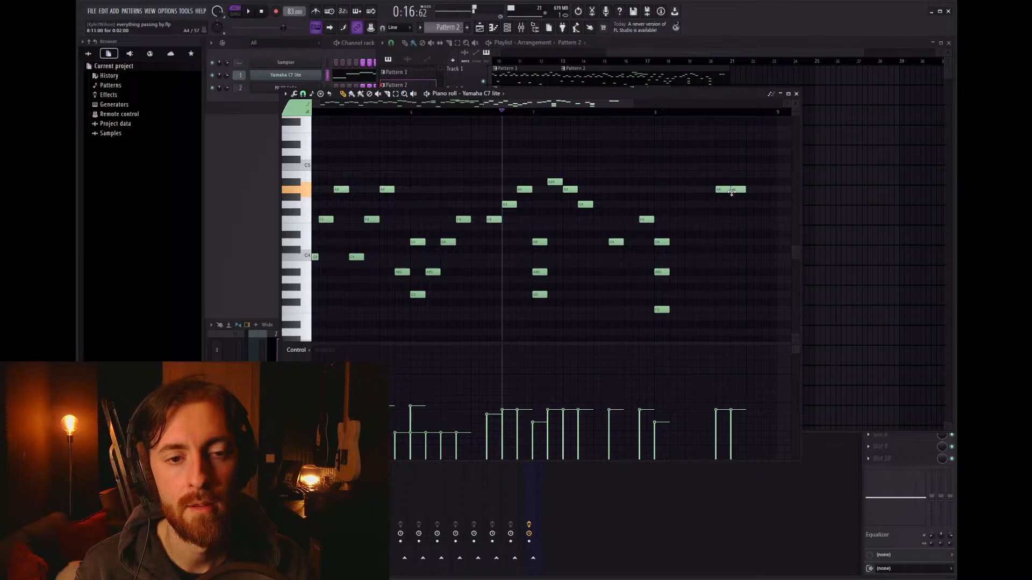
pyautogui.click(757, 214)
pyautogui.press('space')
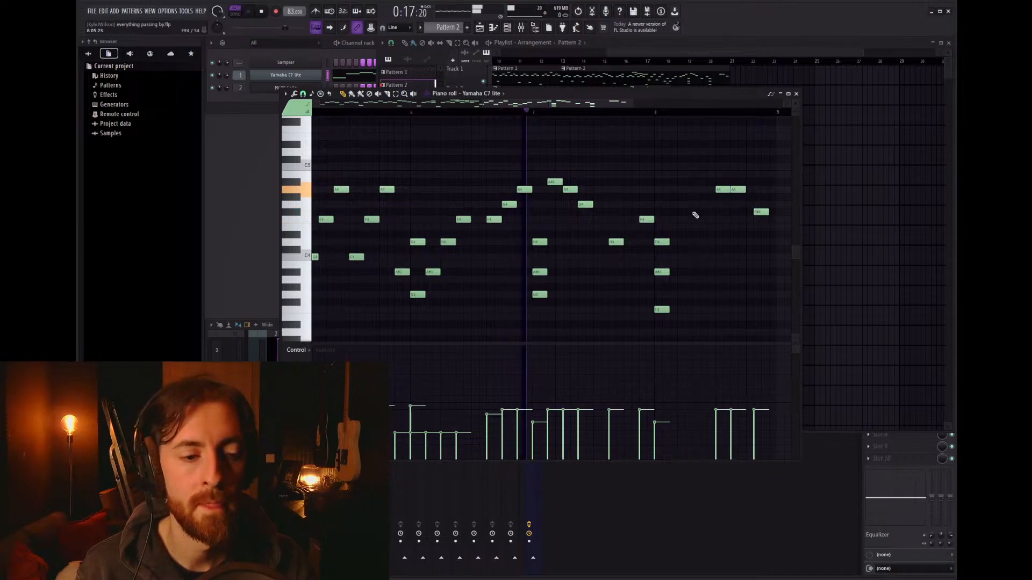
# Step: Shift bar 8's three closing notes two steps later and raise the first A4 to A#4
pyautogui.scroll(-2, 695, 215)
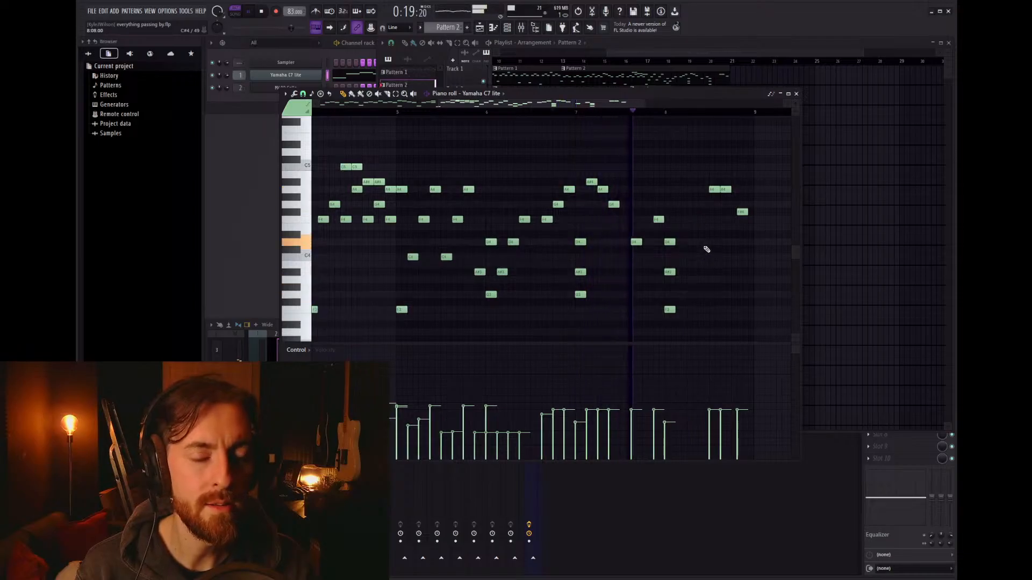
pyautogui.scroll(2, 751, 249)
pyautogui.scroll(3, 751, 248)
pyautogui.scroll(-2, 669, 226)
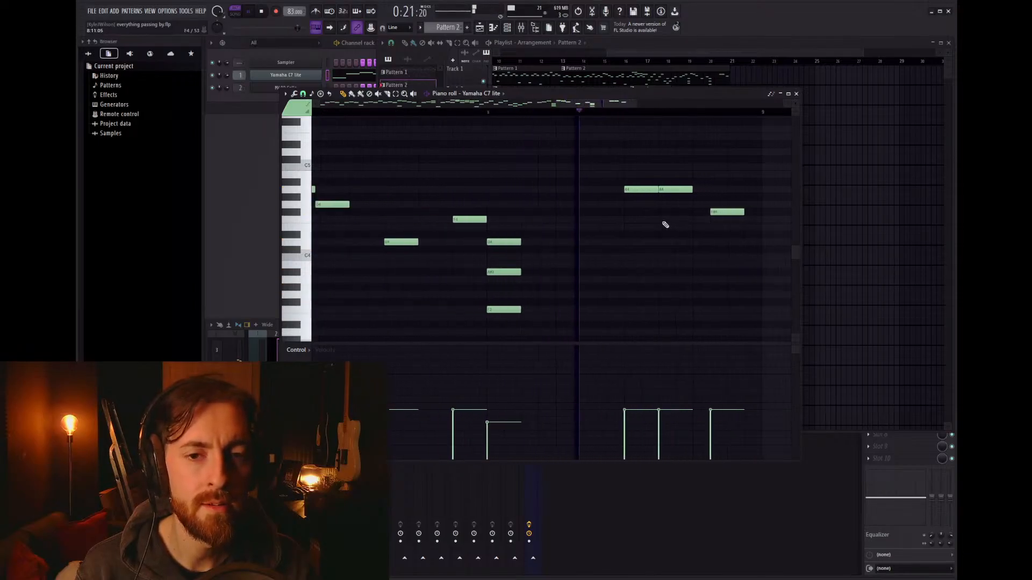
pyautogui.press('space')
pyautogui.moveTo(729, 231); pyautogui.dragTo(667, 182)
pyautogui.click(668, 207)
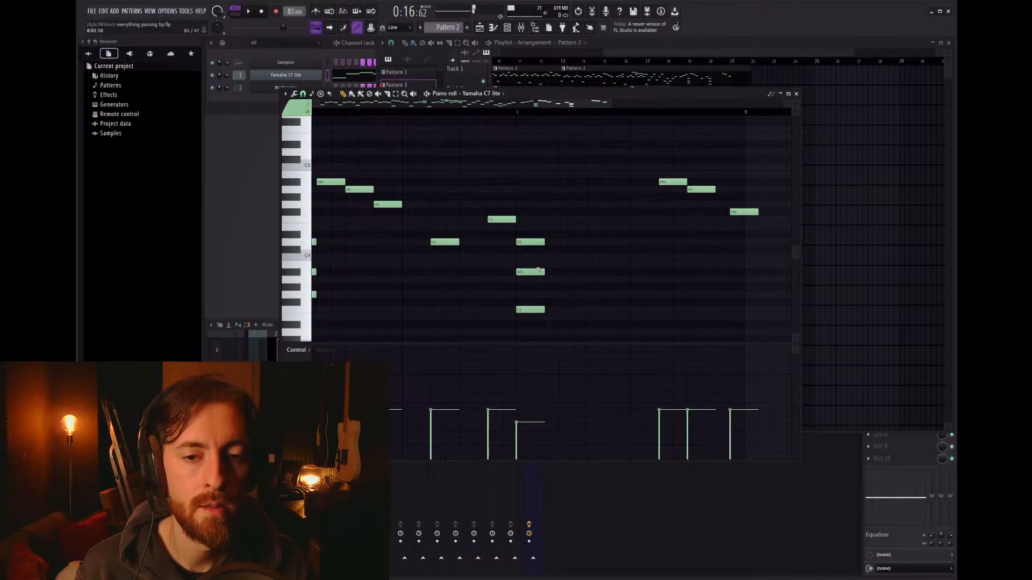
# Step: Follow bar 8's opening chord with single A#3, D4 and F4 notes spaced two steps apart, auditioning from bar 8
pyautogui.click(517, 111)
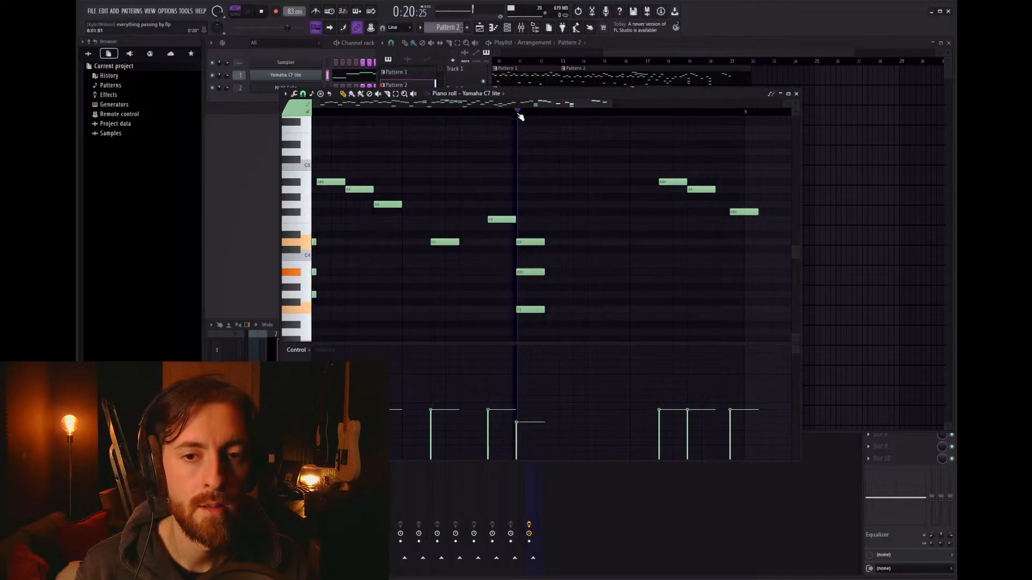
pyautogui.click(581, 243)
pyautogui.press('space')
pyautogui.press('space')
pyautogui.click(560, 272)
pyautogui.moveTo(560, 272); pyautogui.dragTo(545, 272)
pyautogui.click(575, 241)
pyautogui.click(602, 219)
pyautogui.press('space')
pyautogui.rightClick(604, 242)
pyautogui.press('space')
# Step: Add a D4 after the F4 in bar 8, audition it and shift it two steps later, under the A#4
pyautogui.click(634, 243)
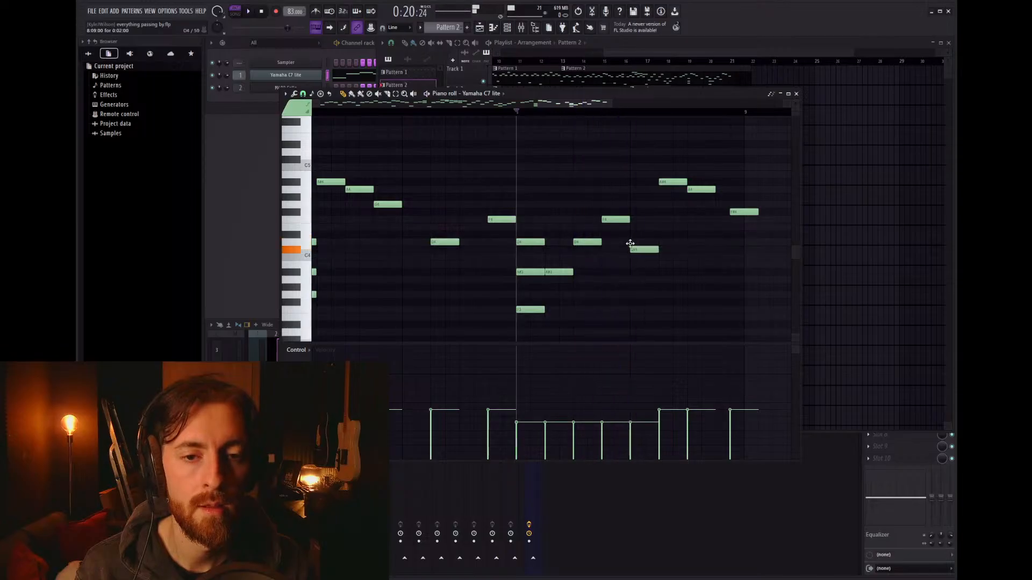
pyautogui.press('space')
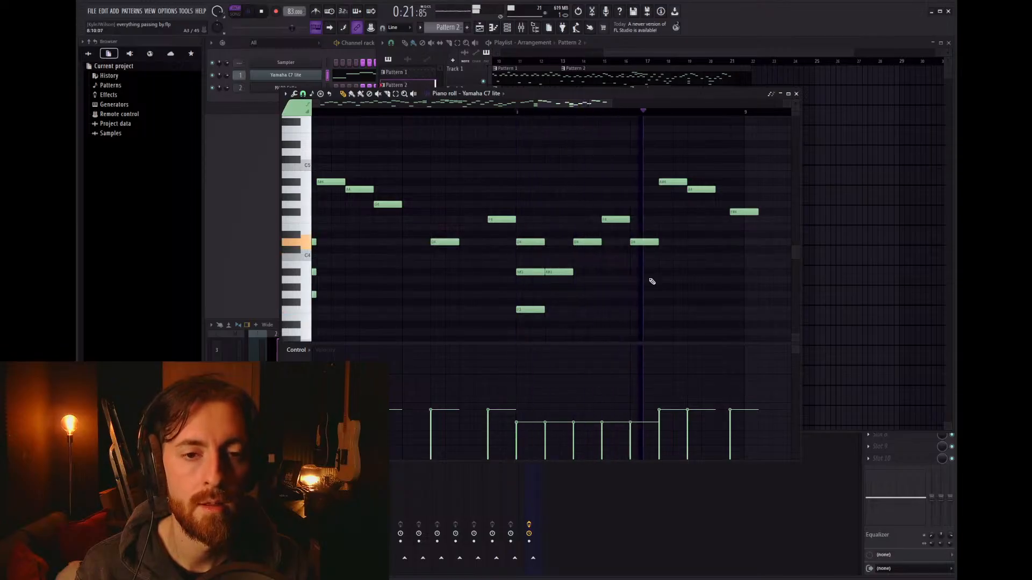
pyautogui.moveTo(636, 241); pyautogui.dragTo(665, 241)
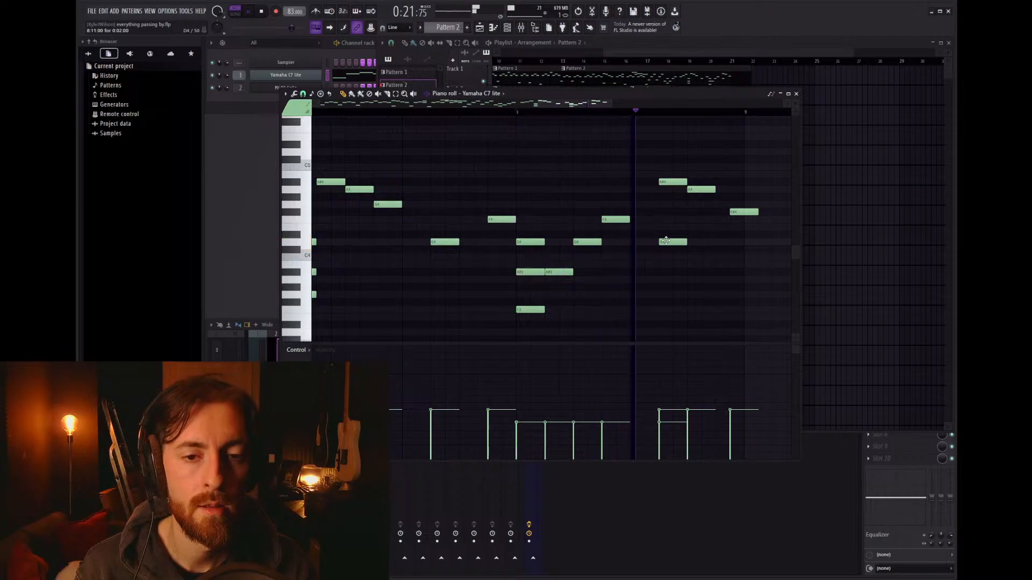
pyautogui.press('space')
# Step: Replace the closing F#4 of bar 8 with a C4 at 8:15, audition the phrase and close the piano roll
pyautogui.click(705, 257)
pyautogui.press('space')
pyautogui.press('space')
pyautogui.press('space')
pyautogui.moveTo(723, 257); pyautogui.dragTo(738, 257)
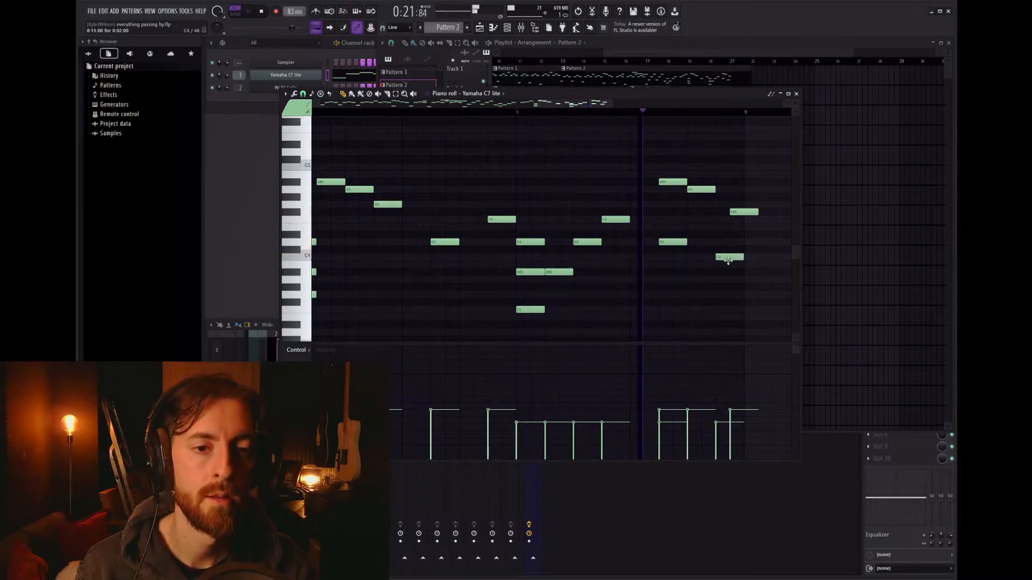
pyautogui.moveTo(736, 212)
pyautogui.mouseDown()
pyautogui.moveTo(722, 212)
pyautogui.moveTo(722, 254)
pyautogui.mouseUp()
pyautogui.press('space')
pyautogui.press('space')
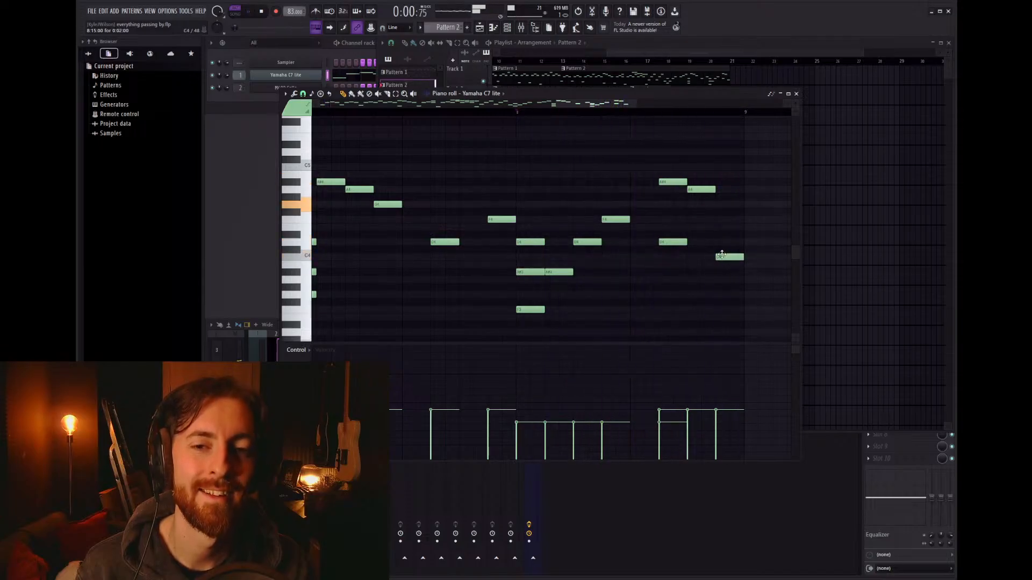
pyautogui.click(796, 94)
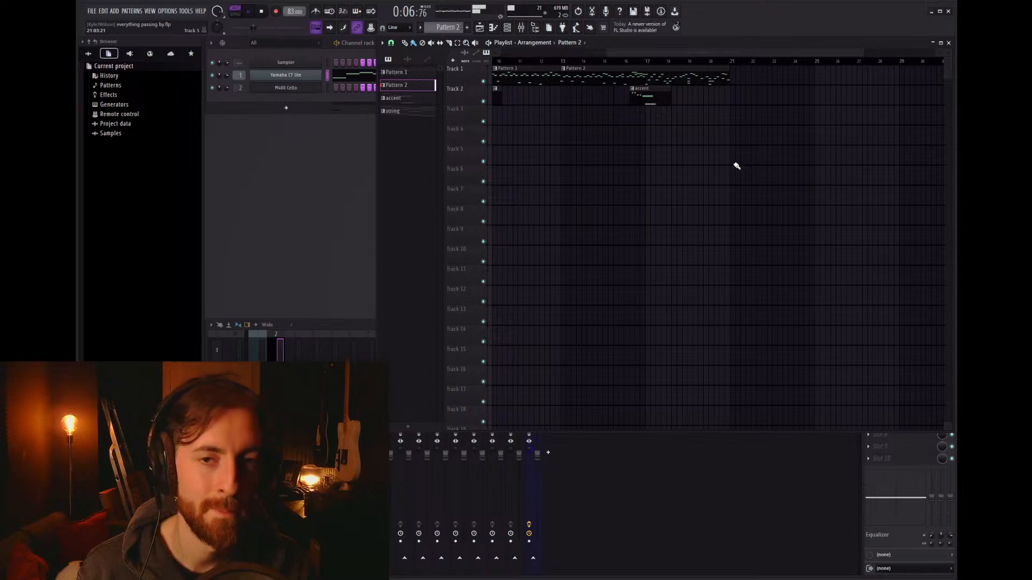
# Step: Save the project and play the whole arrangement from the start
pyautogui.scroll(-3, 737, 166)
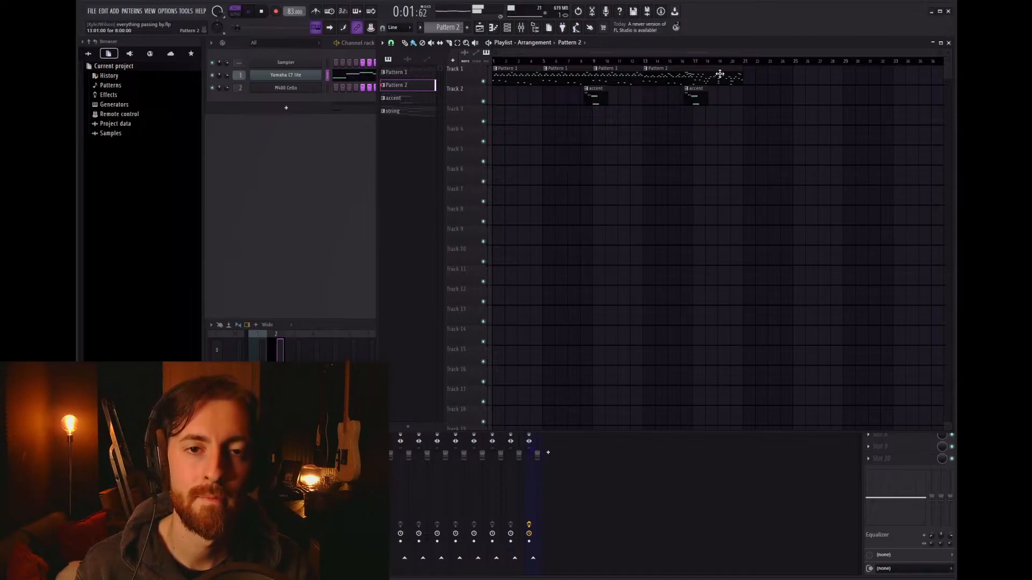
pyautogui.press('space')
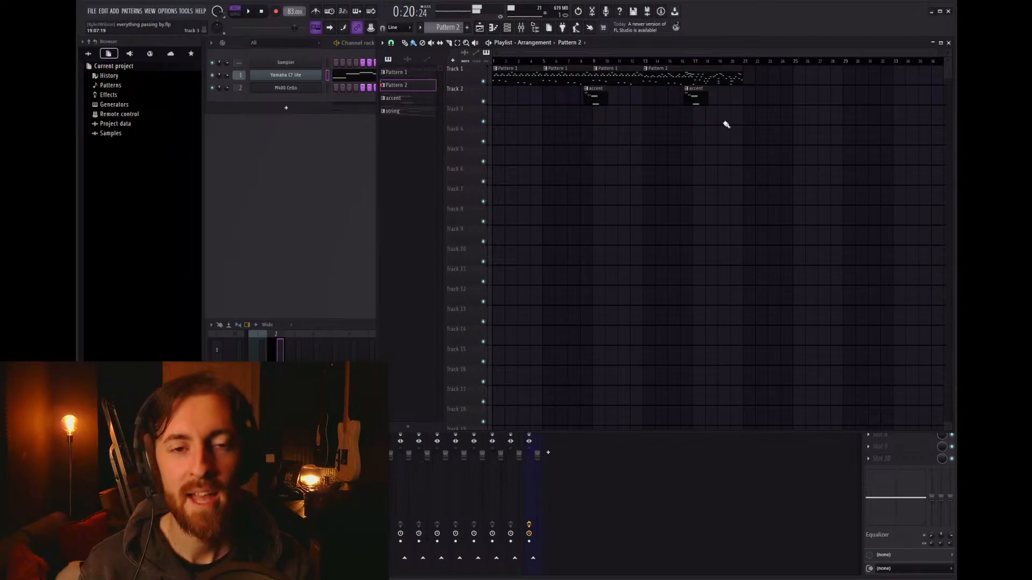
pyautogui.hotkey('ctrl', 's')
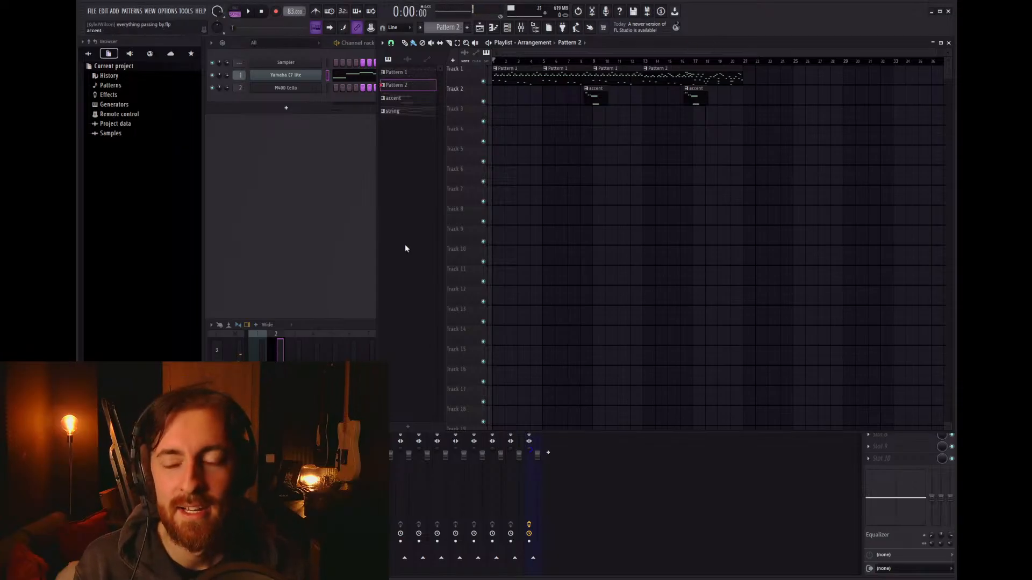
pyautogui.press('space')
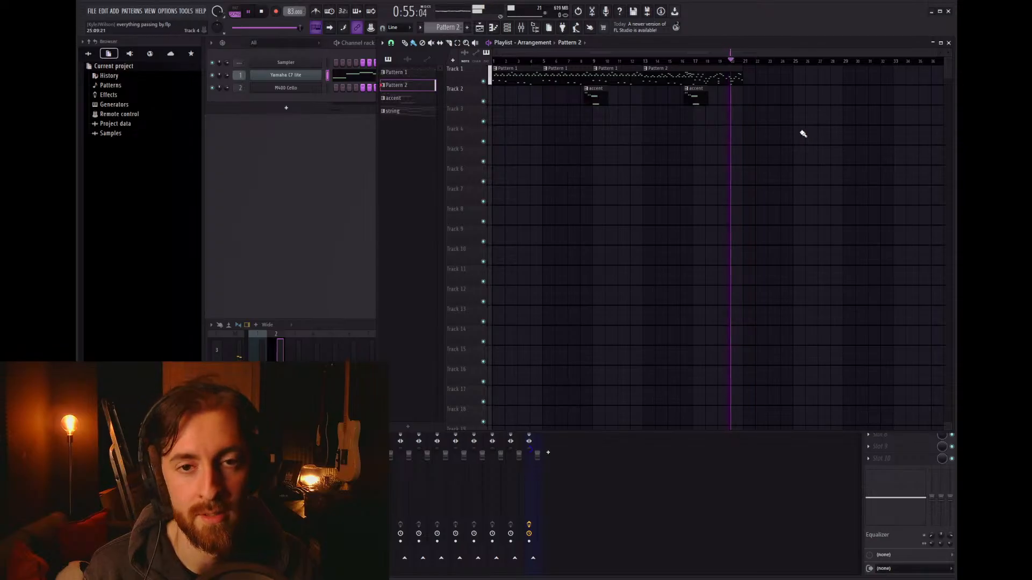
pyautogui.press('space')
# Step: Transpose all of Pattern 1's piano notes down two semitones and audition the result
pyautogui.doubleClick(525, 74)
pyautogui.scroll(-4, 461, 231)
pyautogui.hotkey('ctrl', 'a')
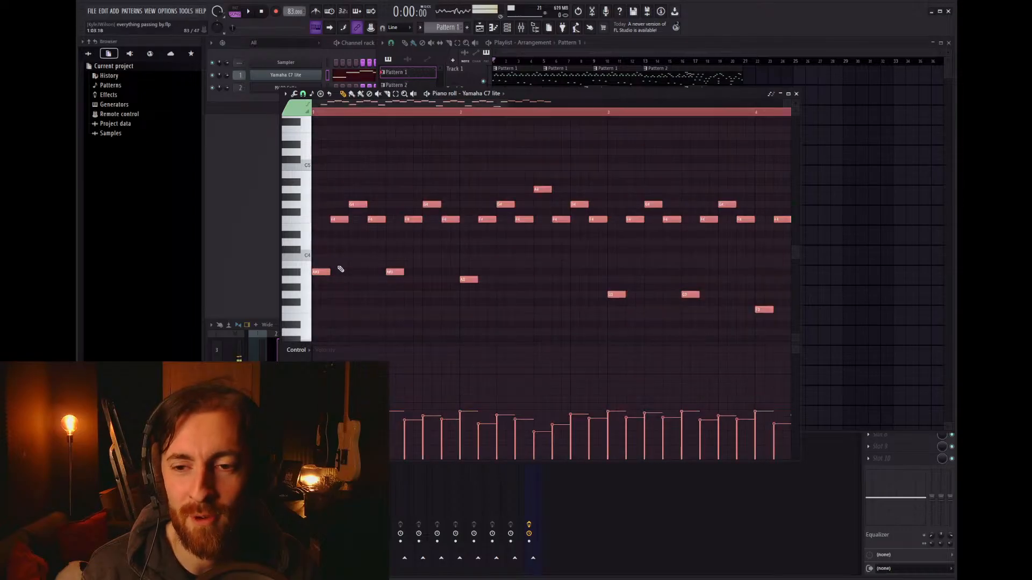
pyautogui.press('space')
pyautogui.press('space')
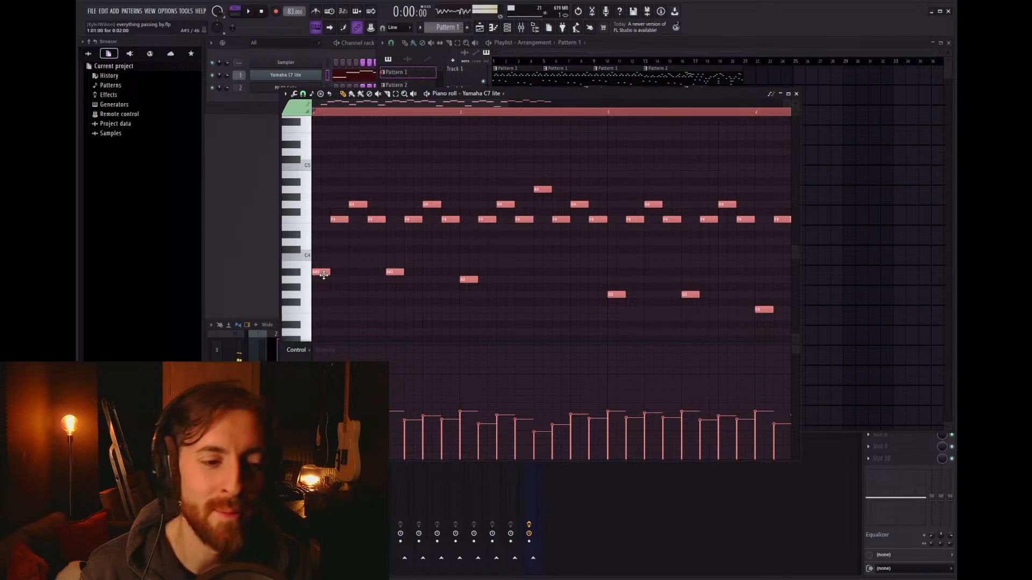
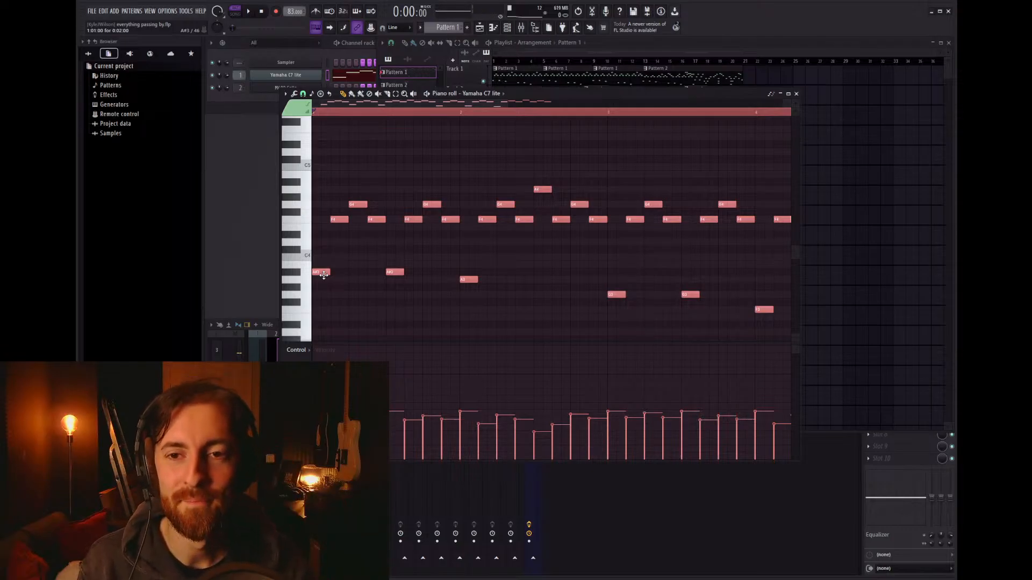
pyautogui.scroll(3, 387, 178)
pyautogui.scroll(-4, 388, 178)
pyautogui.scroll(1, 389, 179)
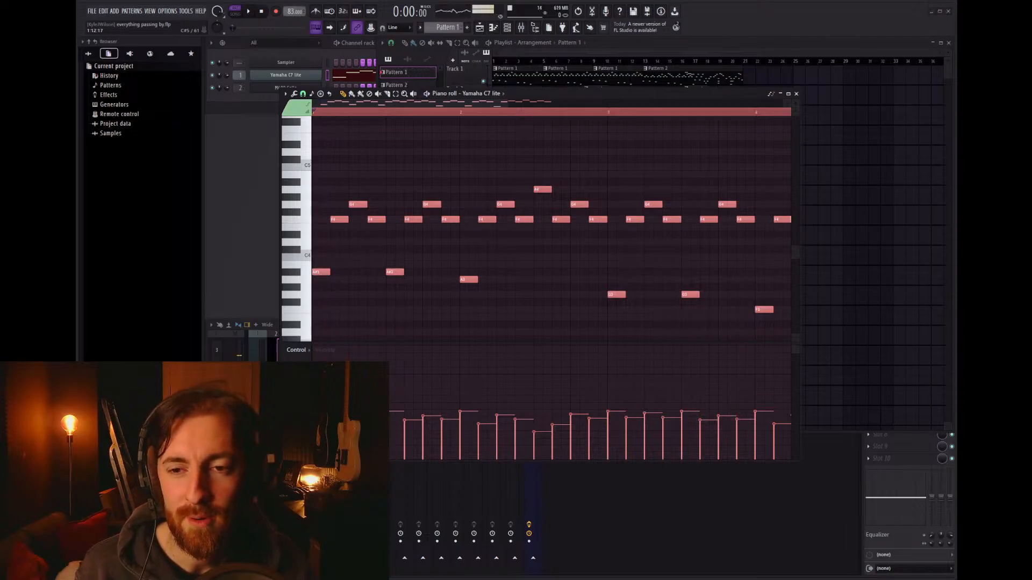
pyautogui.hotkey('ctrl', 'd')
pyautogui.hotkey('ctrl', 'a')
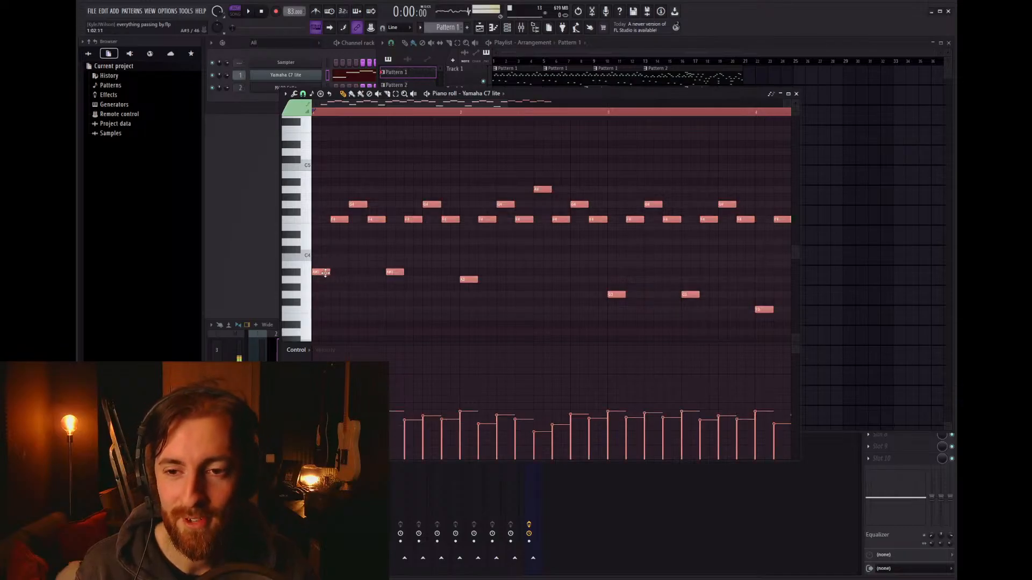
pyautogui.moveTo(322, 278); pyautogui.dragTo(321, 293)
pyautogui.press('space')
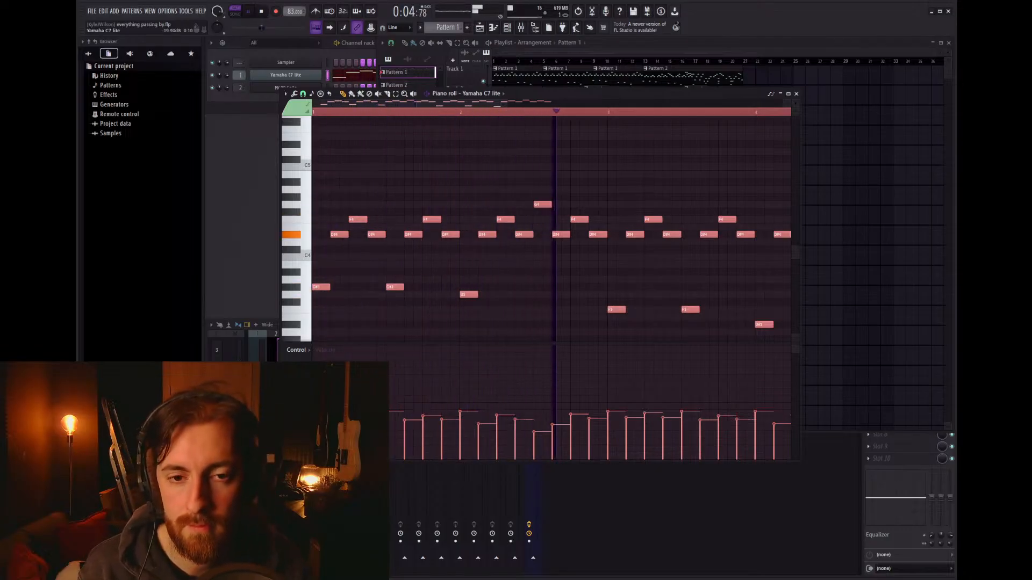
# Step: Load SSLComp Stereo on the piano's mixer track with threshold at -0.6 dB, Analog enabled and make-up gain about 7 dB
pyautogui.press('F9')
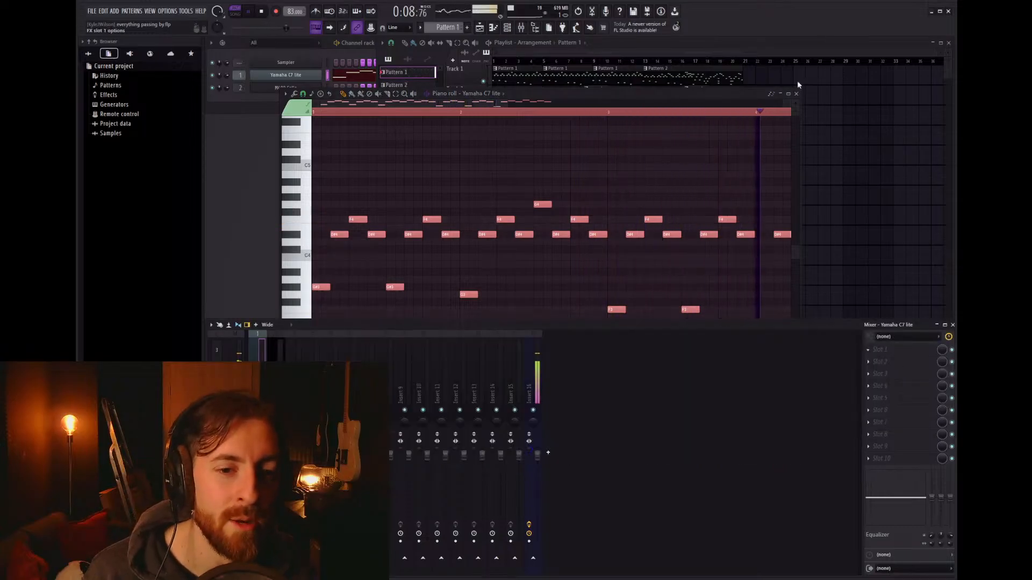
pyautogui.hotkey('ctrl', 'z')
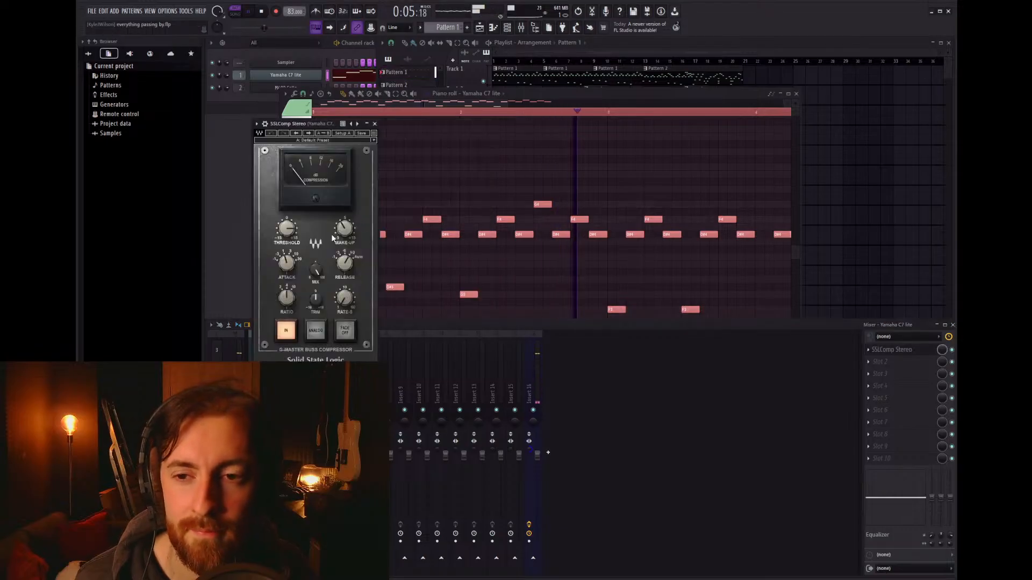
pyautogui.moveTo(288, 230); pyautogui.dragTo(288, 264)
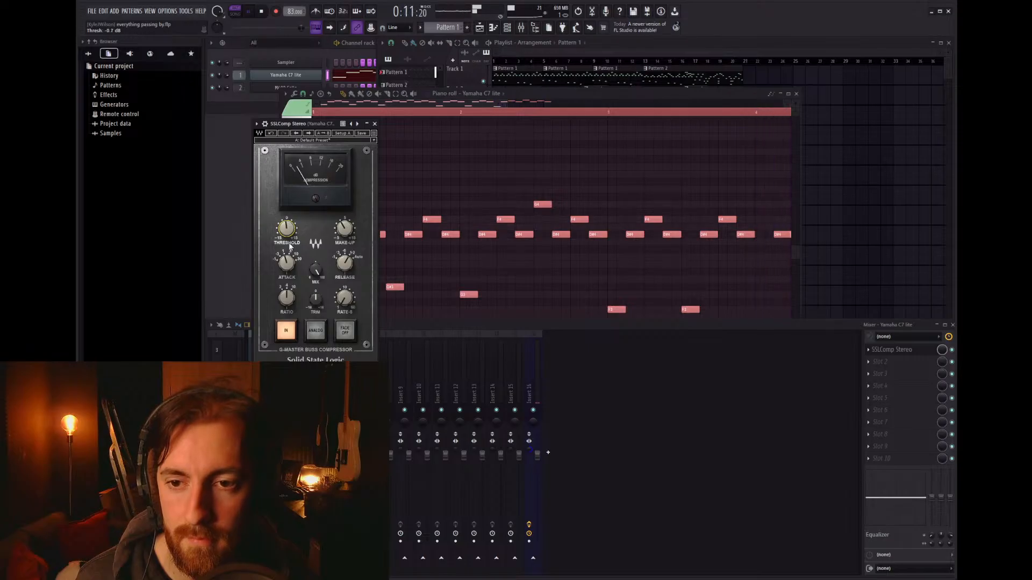
pyautogui.moveTo(310, 239); pyautogui.dragTo(314, 224)
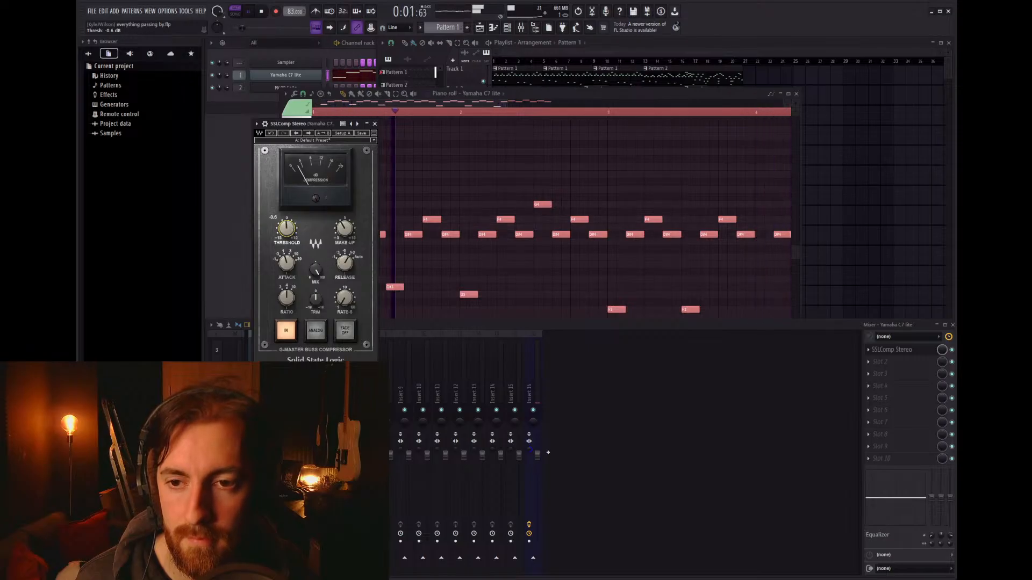
pyautogui.click(316, 330)
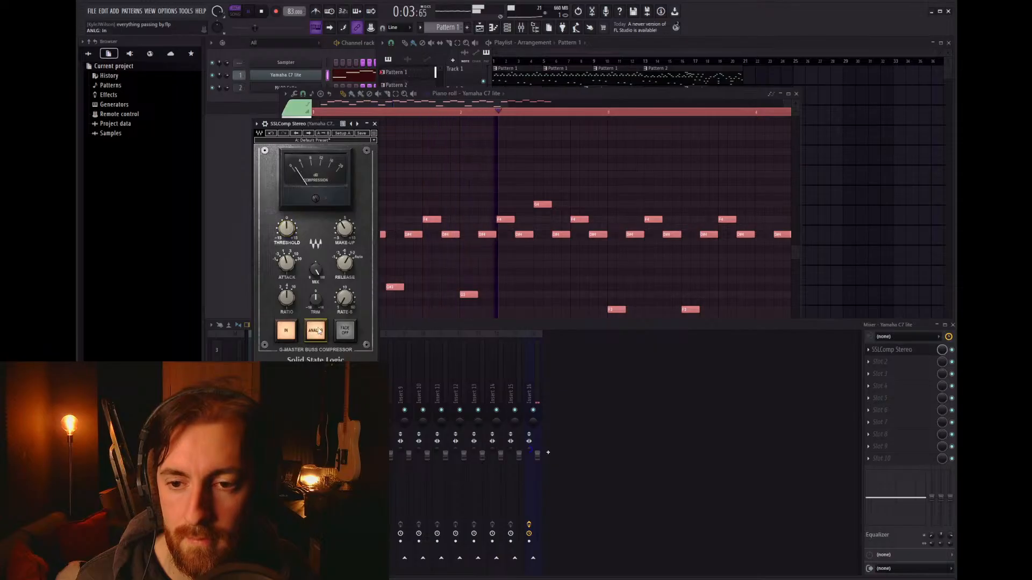
pyautogui.moveTo(345, 231); pyautogui.dragTo(345, 210)
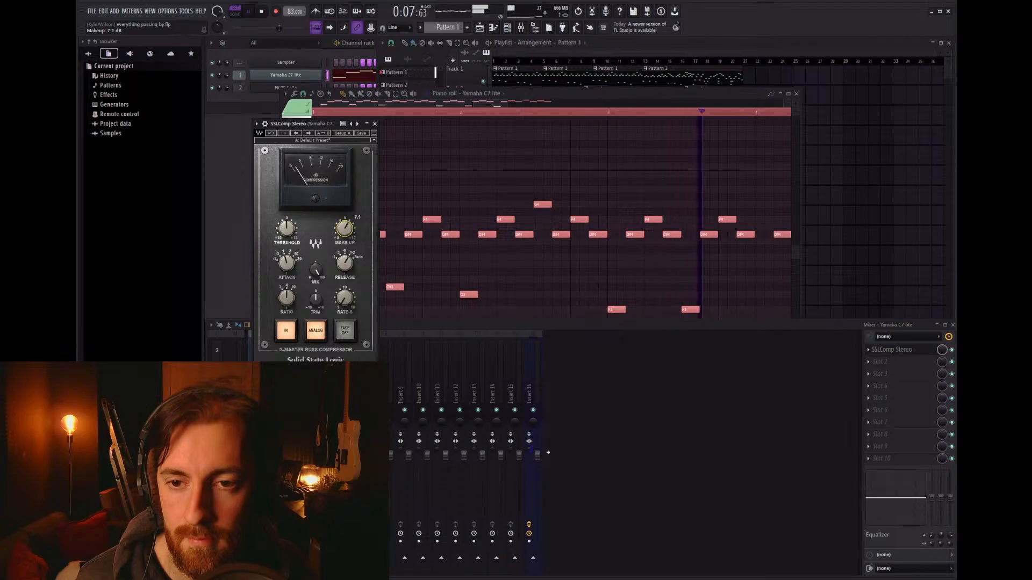
pyautogui.click(376, 124)
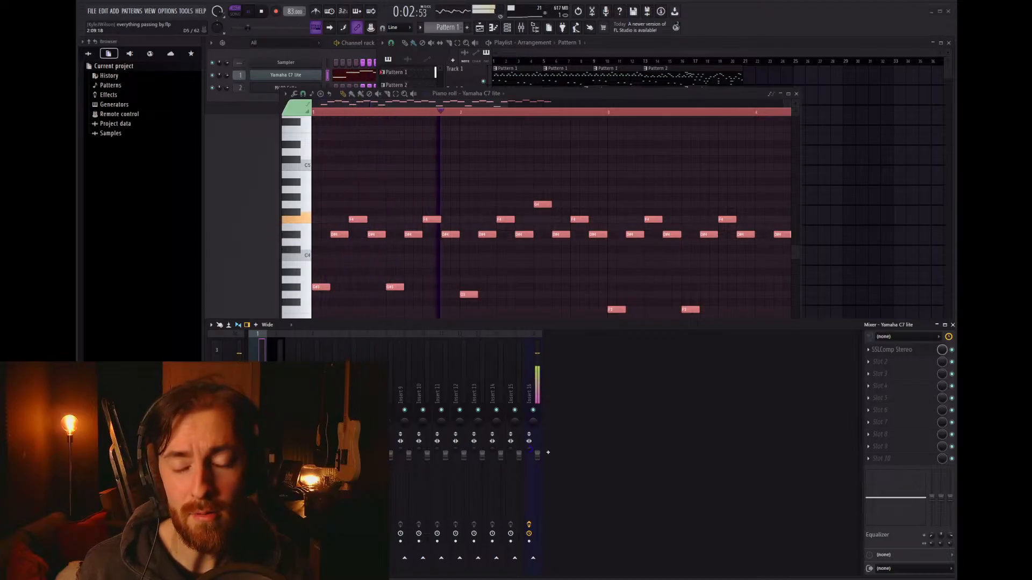
# Step: Lower all of Pattern 1's piano notes by another two semitones, so the first note is F#3, and audition the result
pyautogui.click(542, 153)
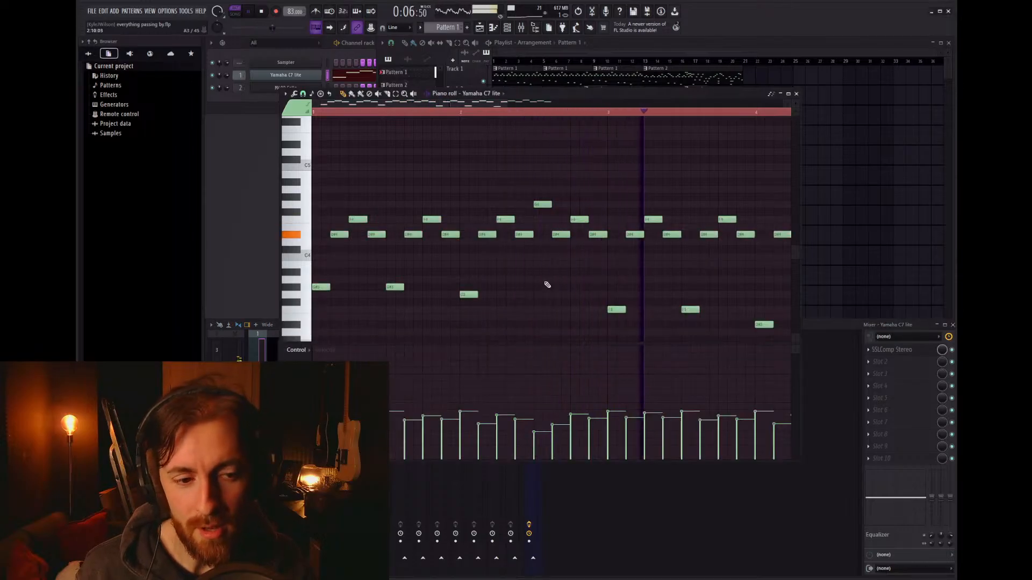
pyautogui.hotkey('ctrl', 'a')
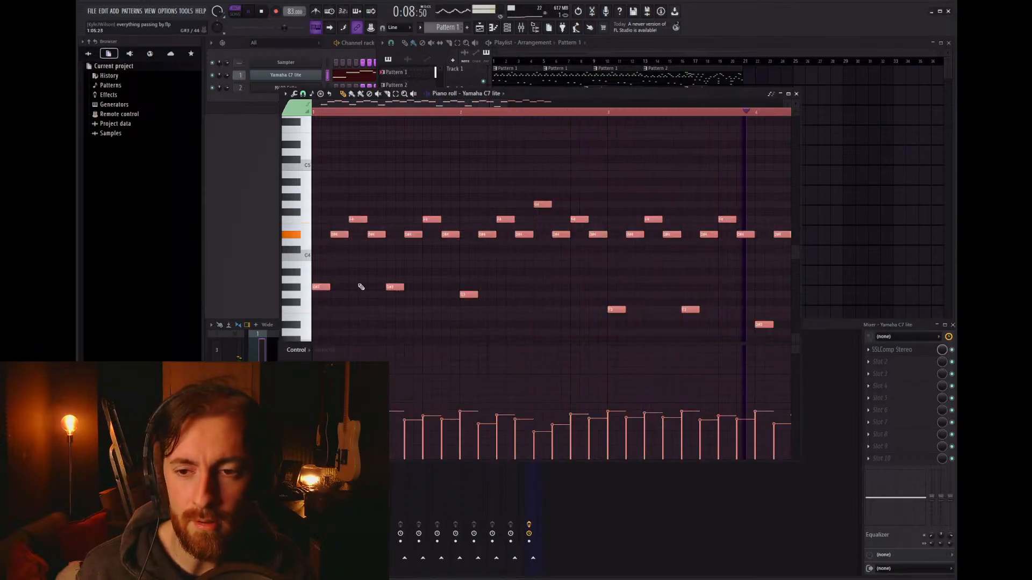
pyautogui.press('space')
pyautogui.moveTo(322, 288); pyautogui.dragTo(314, 306)
pyautogui.keyDown('ctrl'); pyautogui.click(477, 141); pyautogui.keyUp('ctrl')
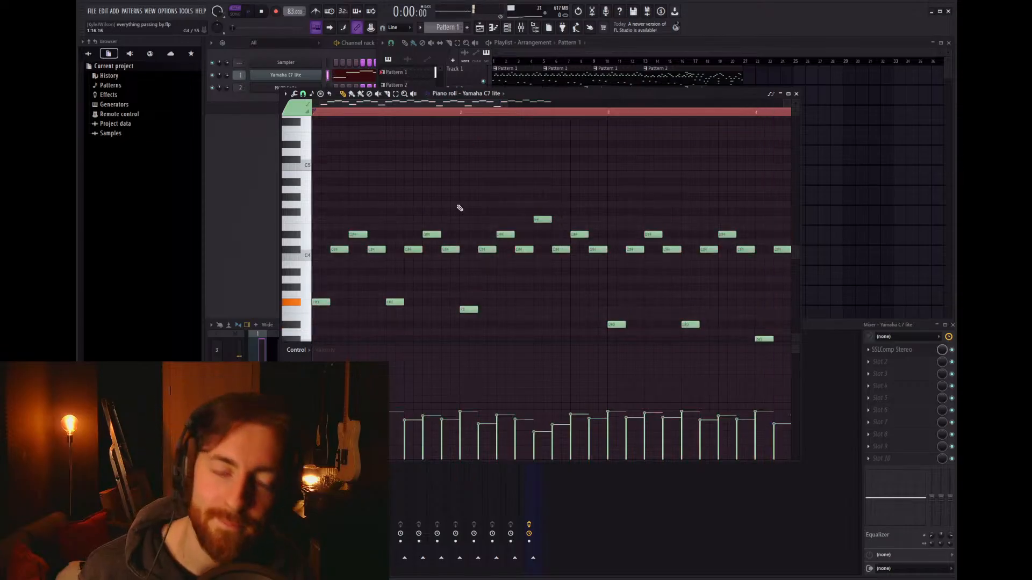
pyautogui.press('space')
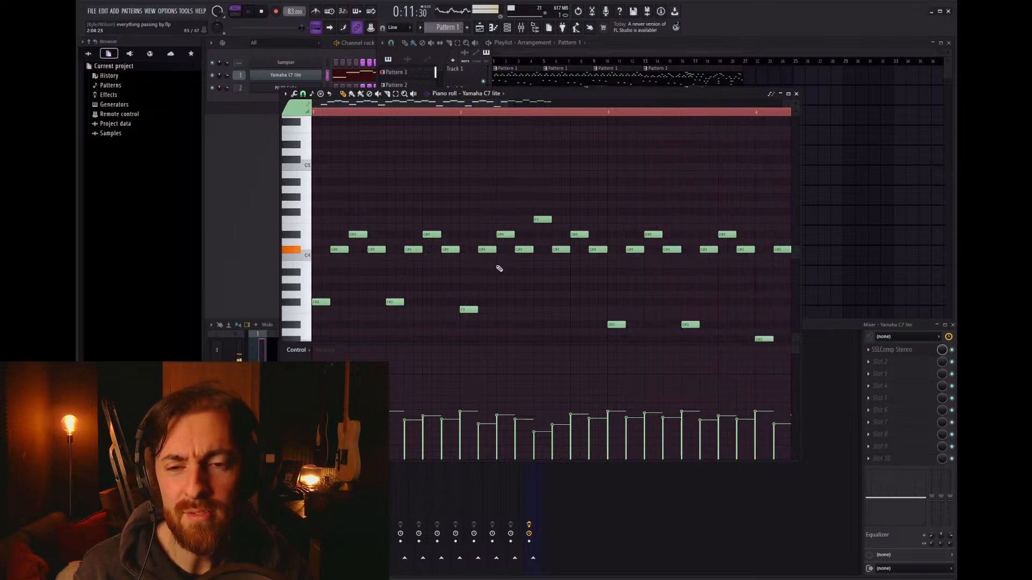
# Step: Raise all of Pattern 1's piano notes by one semitone, so the phrase starts on G3
pyautogui.scroll(-2, 461, 288)
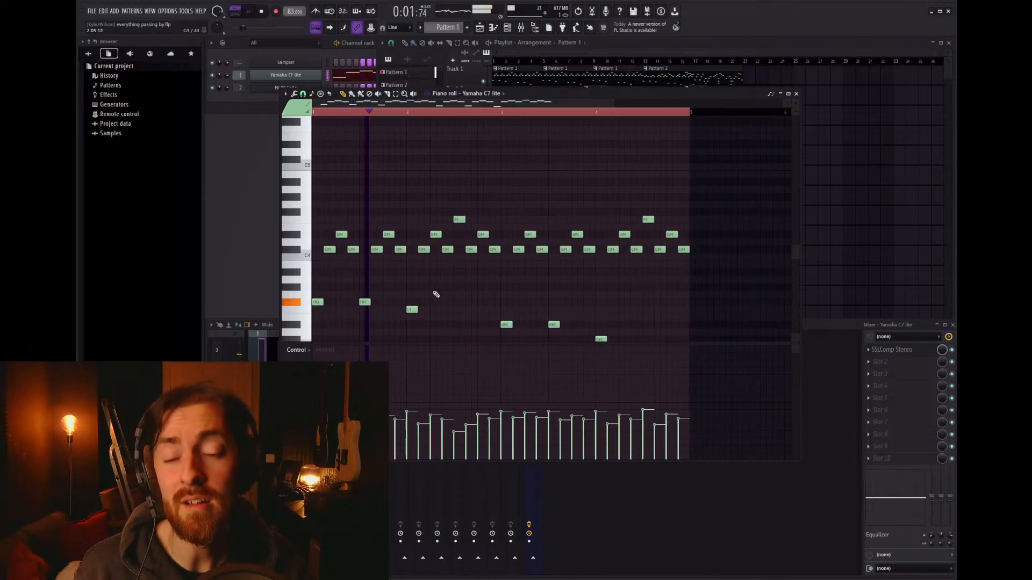
pyautogui.scroll(-3, 438, 294)
pyautogui.hotkey('ctrl', 'a')
pyautogui.moveTo(315, 230); pyautogui.dragTo(315, 223)
pyautogui.keyDown('ctrl'); pyautogui.click(370, 295); pyautogui.keyUp('ctrl')
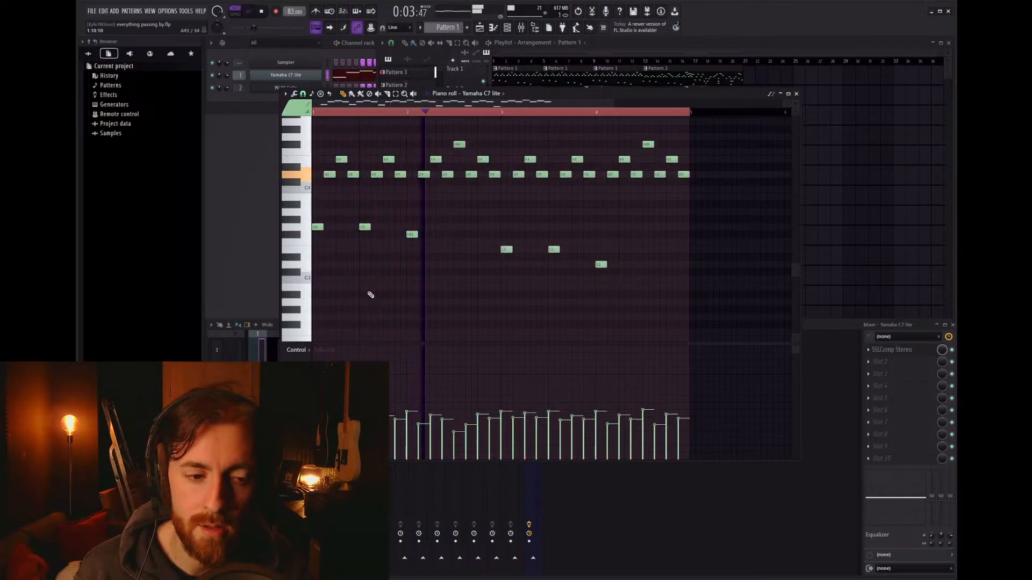
# Step: Transpose all of Pattern 1's piano notes down two semitones and up one octave, audition them and close the piano roll
pyautogui.scroll(2, 370, 295)
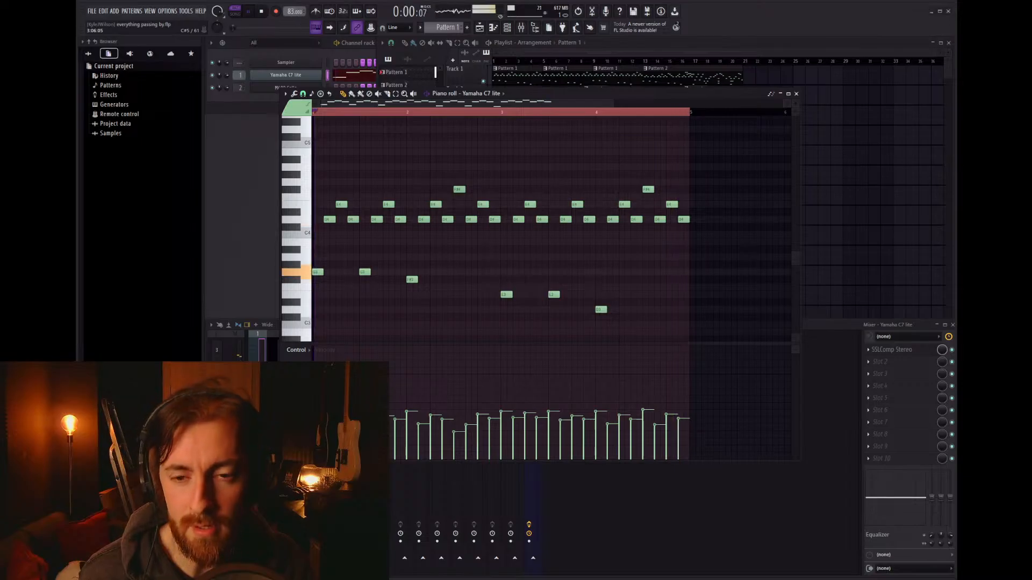
pyautogui.hotkey('ctrl', 'a')
pyautogui.scroll(-1, 373, 273)
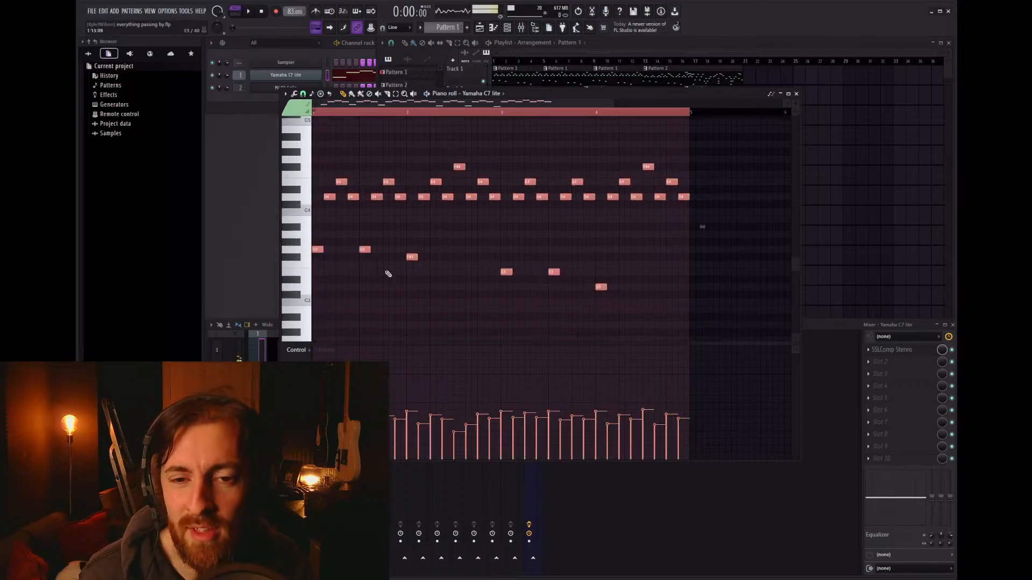
pyautogui.moveTo(411, 259); pyautogui.dragTo(409, 275)
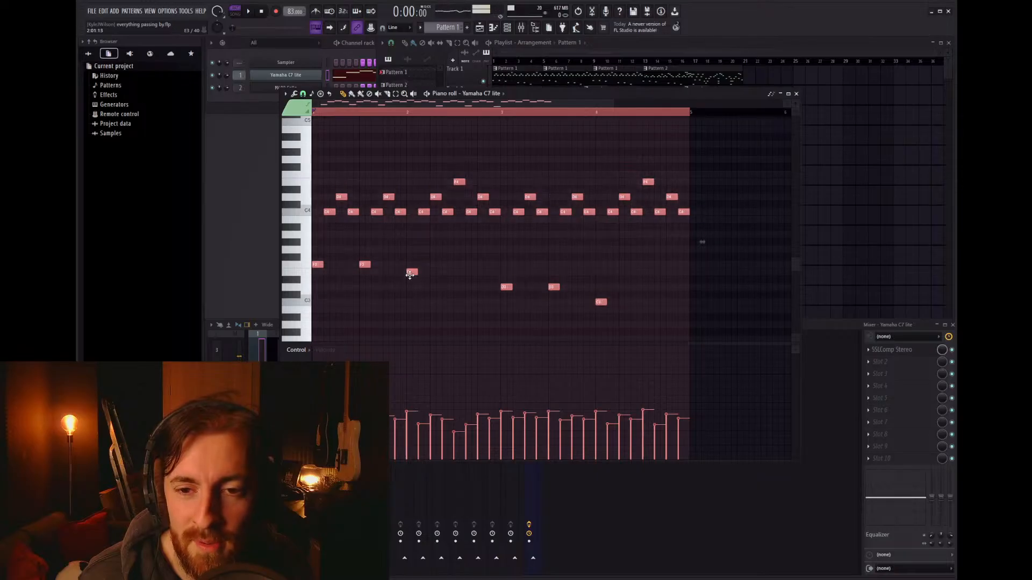
pyautogui.scroll(3, 356, 285)
pyautogui.hotkey('ctrl', 'Up')
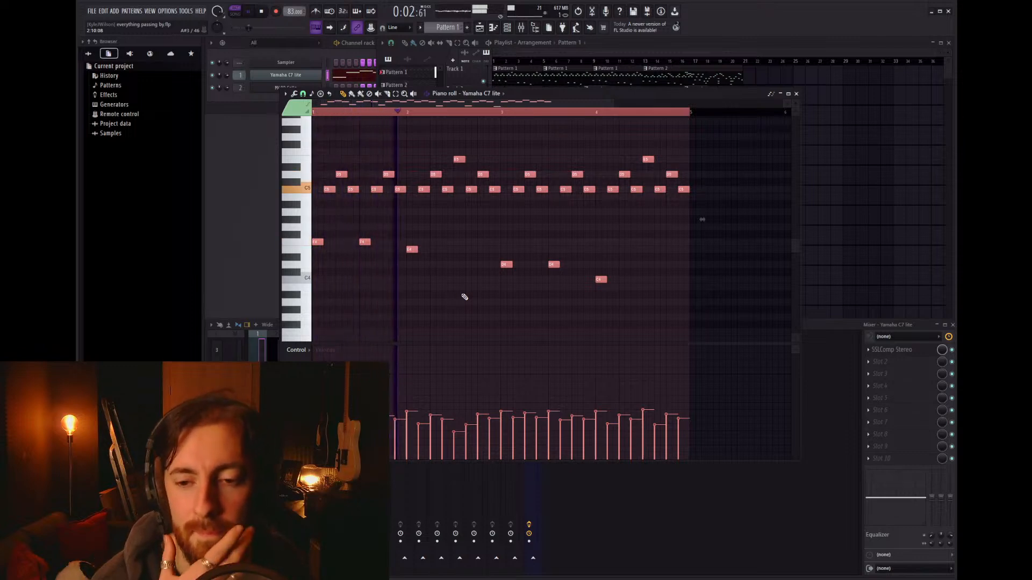
pyautogui.hotkey('ctrl', 'd')
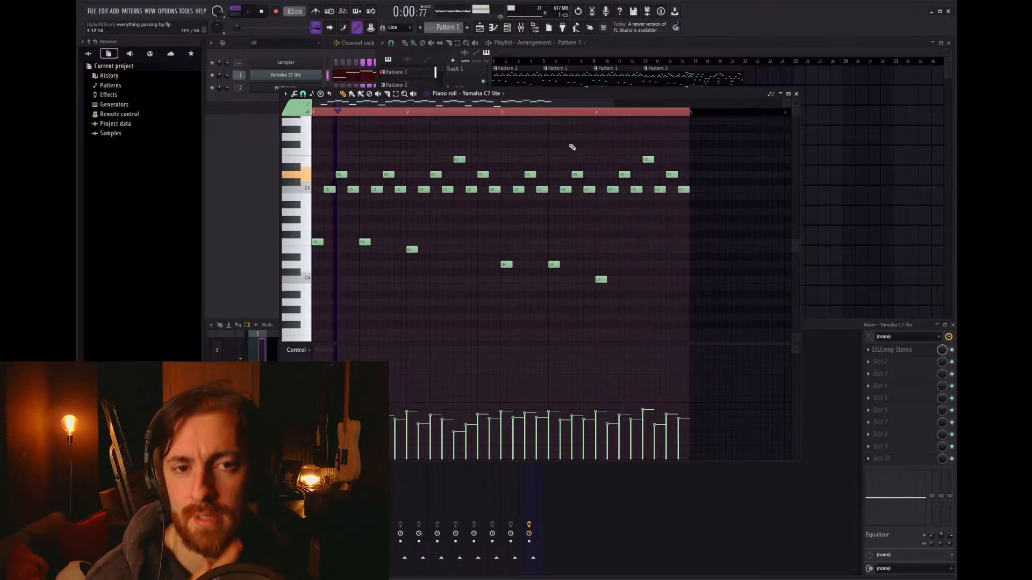
pyautogui.press('space')
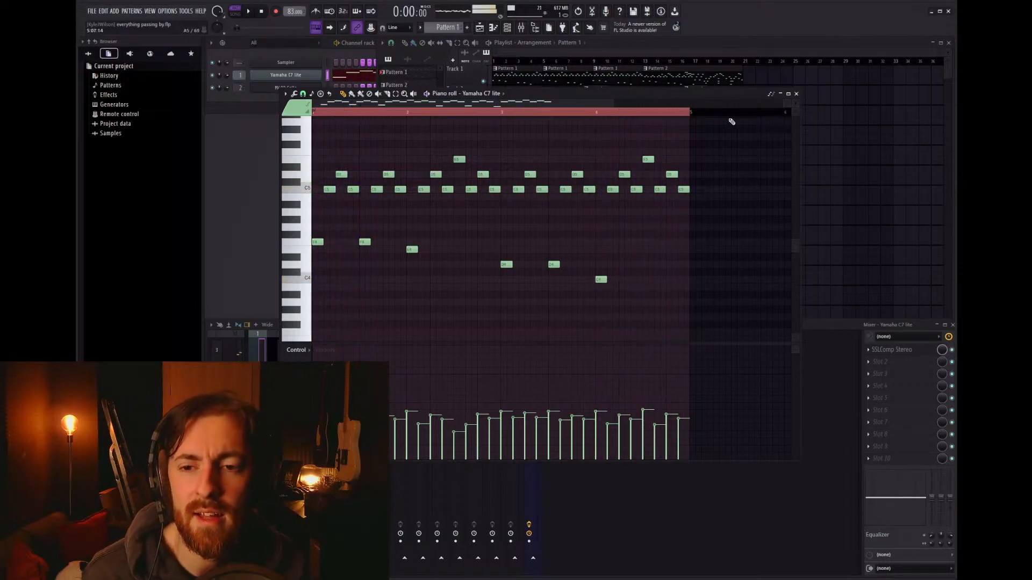
pyautogui.click(796, 94)
# Step: Transpose Pattern 2's piano notes up to match Pattern 1's pitch and close the piano roll
pyautogui.doubleClick(688, 75)
pyautogui.moveTo(483, 103); pyautogui.dragTo(317, 103)
pyautogui.moveTo(314, 294); pyautogui.dragTo(306, 237)
pyautogui.click(796, 93)
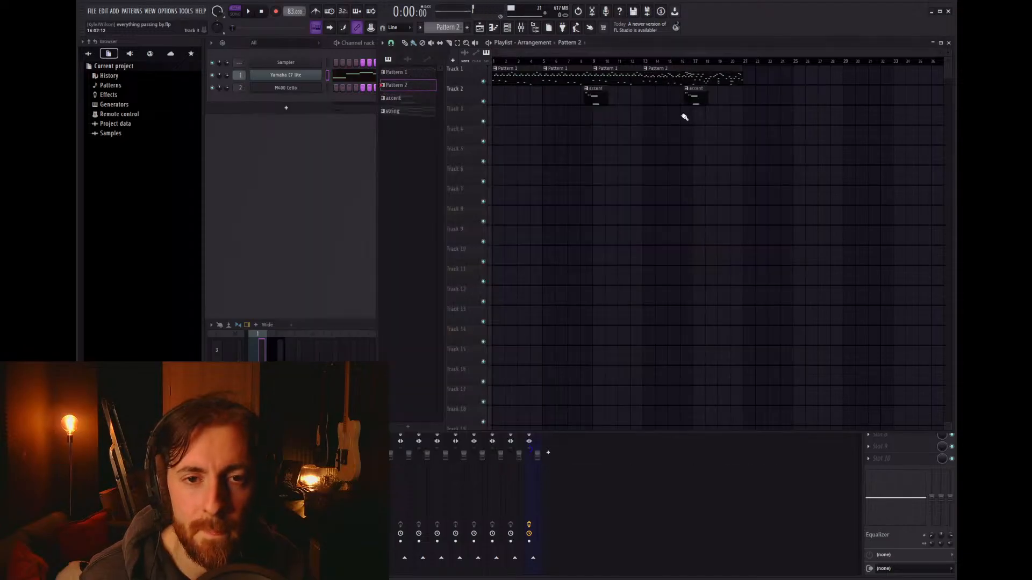
# Step: Audition the accent pattern in its piano roll and play the arrangement from the start
pyautogui.doubleClick(603, 96)
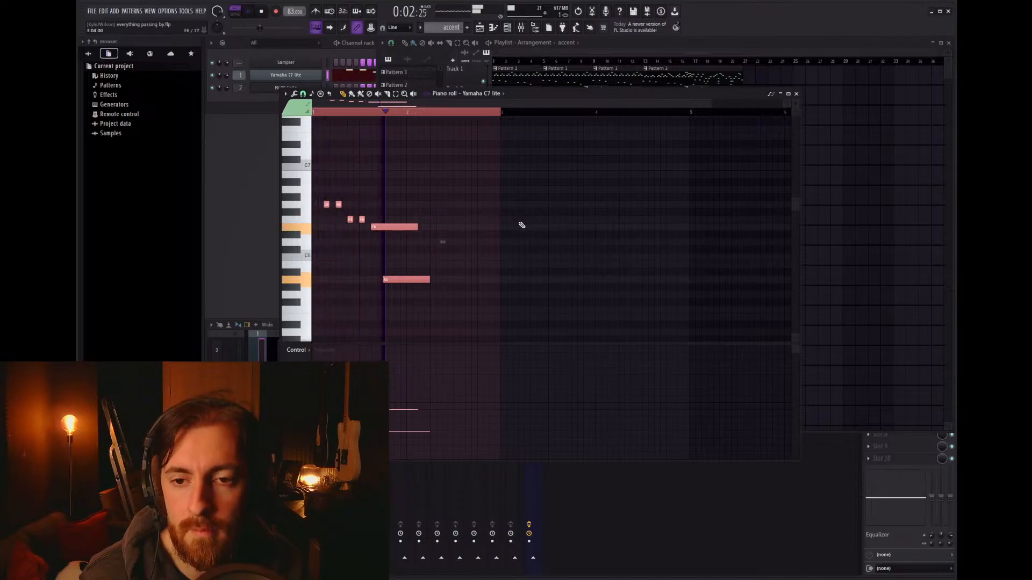
pyautogui.click(796, 94)
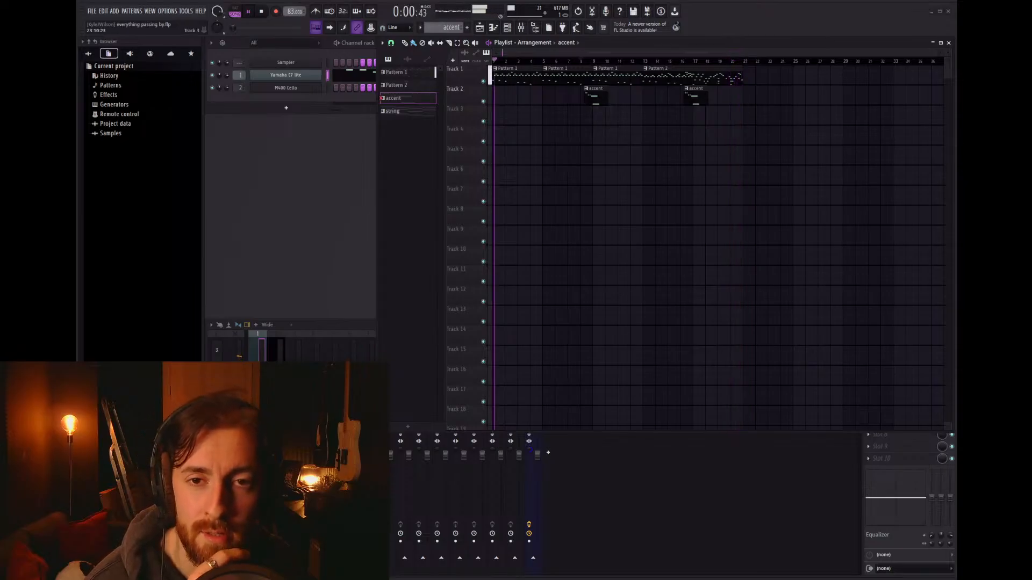
pyautogui.press('space')
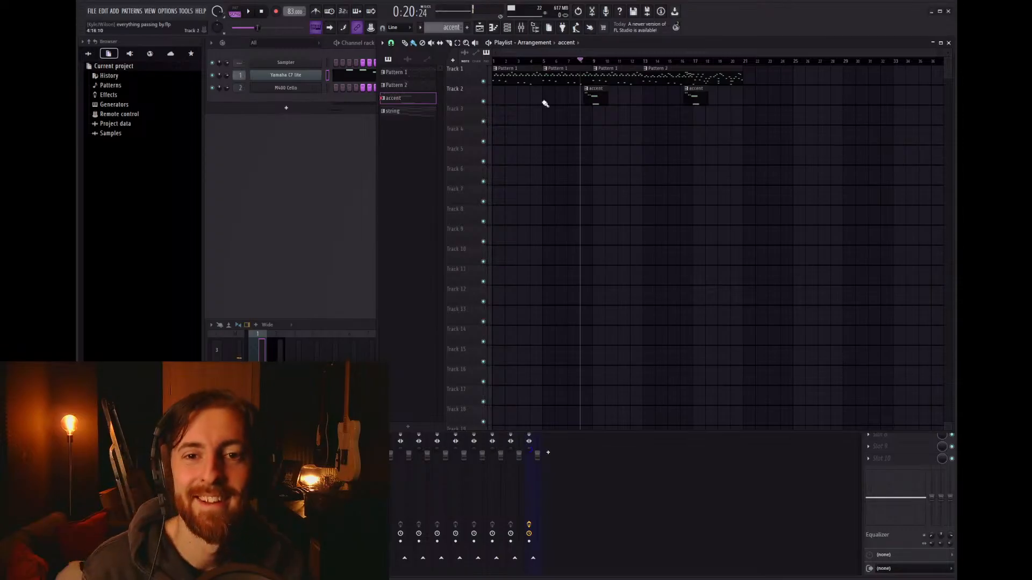
# Step: Copy the Pattern 1 clip to bars 21 and 25 on Track 1
pyautogui.moveTo(529, 77); pyautogui.dragTo(789, 73)
pyautogui.scroll(3, 766, 95)
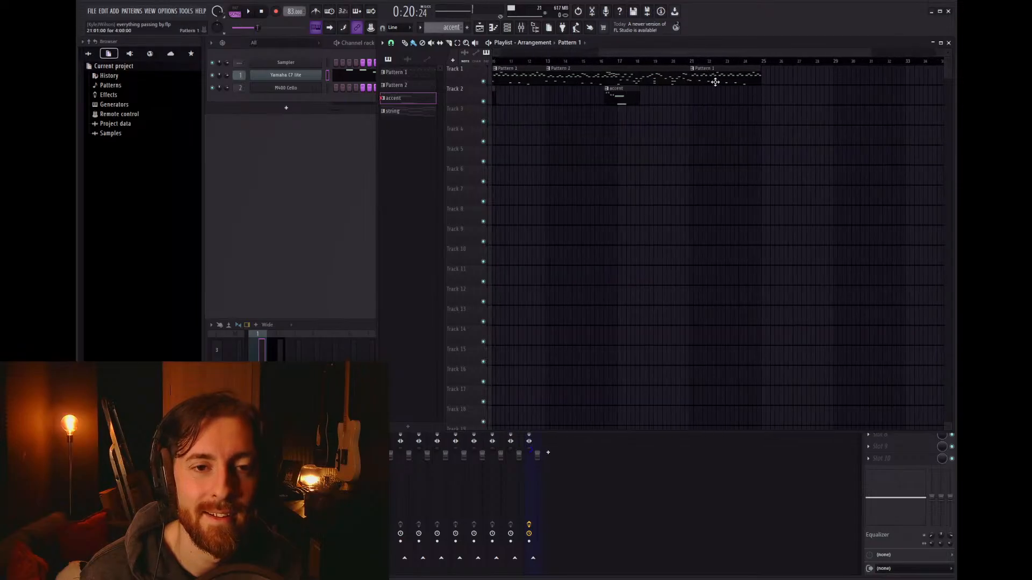
pyautogui.moveTo(709, 78); pyautogui.dragTo(770, 83)
pyautogui.scroll(-3, 780, 84)
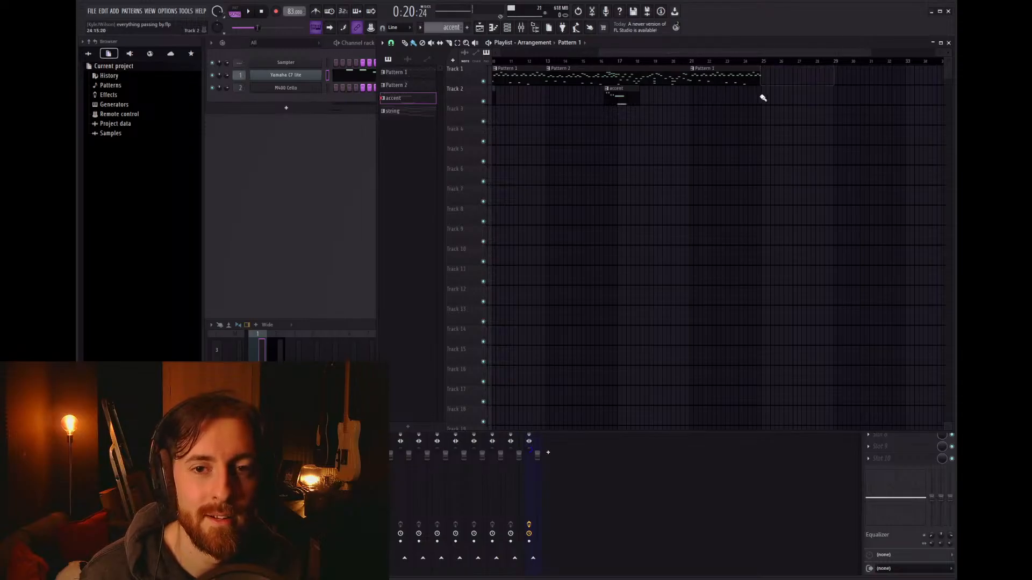
pyautogui.moveTo(606, 78); pyautogui.dragTo(786, 79)
pyautogui.scroll(3, 825, 86)
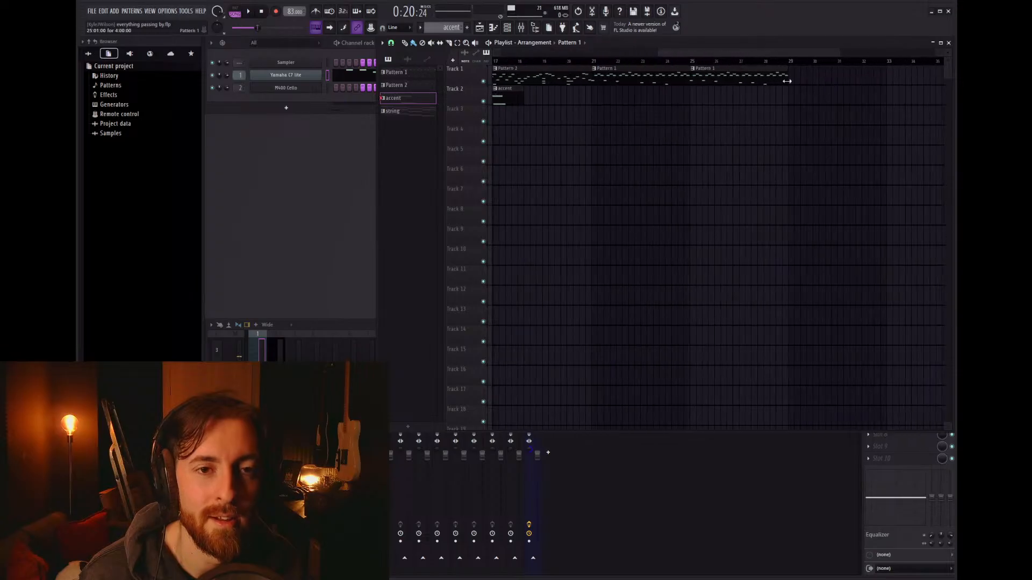
# Step: Copy the Pattern 2 clip to bar 29 on Track 1 and the accent clip to 32:05 on Track 2
pyautogui.moveTo(708, 62); pyautogui.dragTo(745, 64)
pyautogui.scroll(-3, 698, 78)
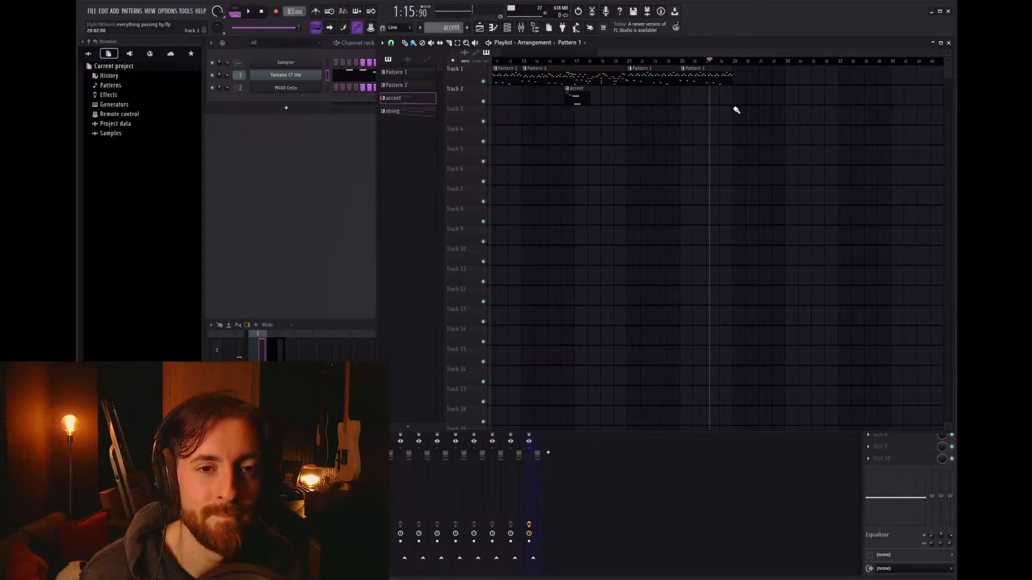
pyautogui.moveTo(578, 76); pyautogui.dragTo(749, 63)
pyautogui.click(733, 63)
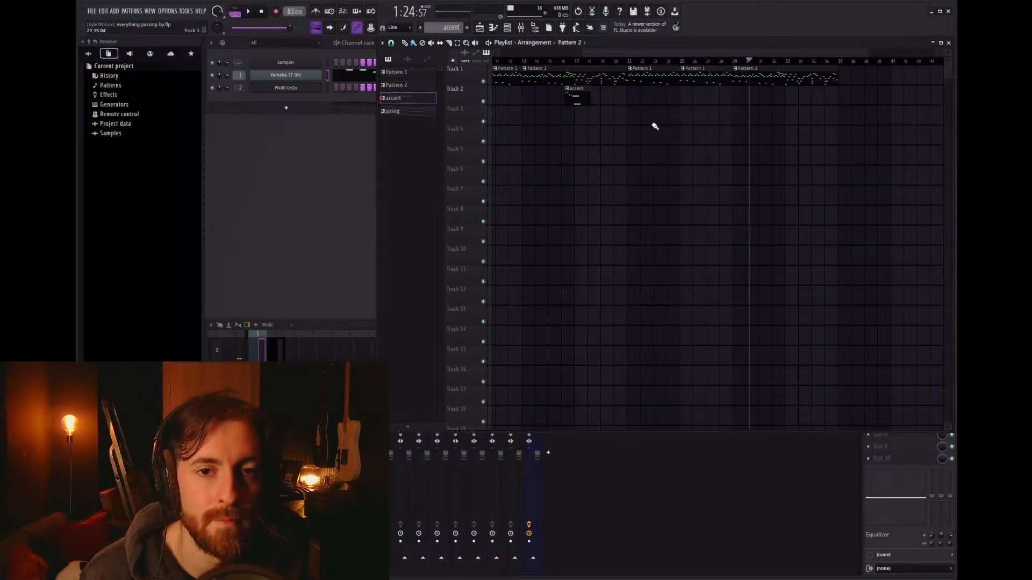
pyautogui.moveTo(595, 100); pyautogui.dragTo(782, 102)
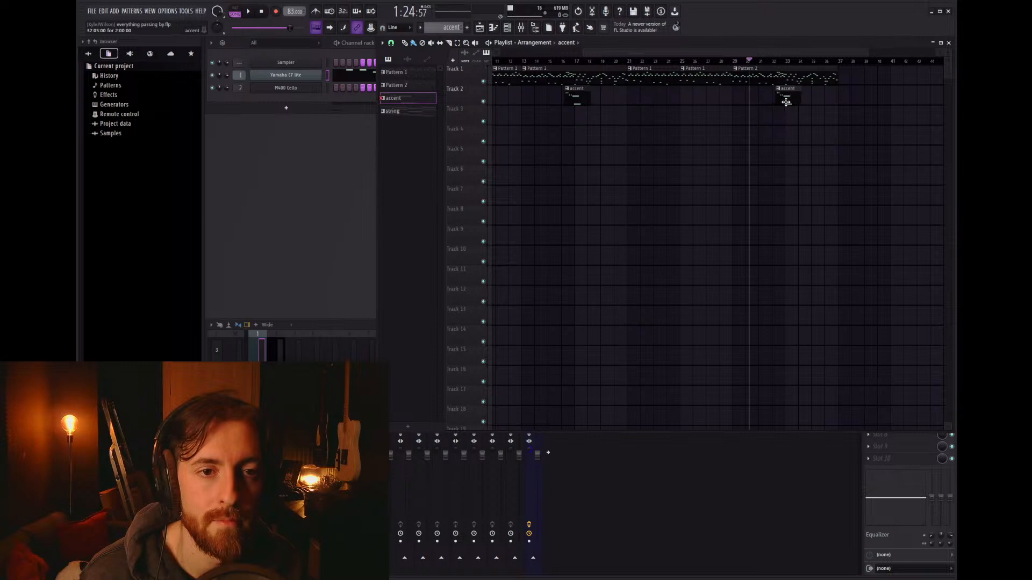
# Step: Save the project and audition the arrangement from about bar 30
pyautogui.scroll(3, 776, 121)
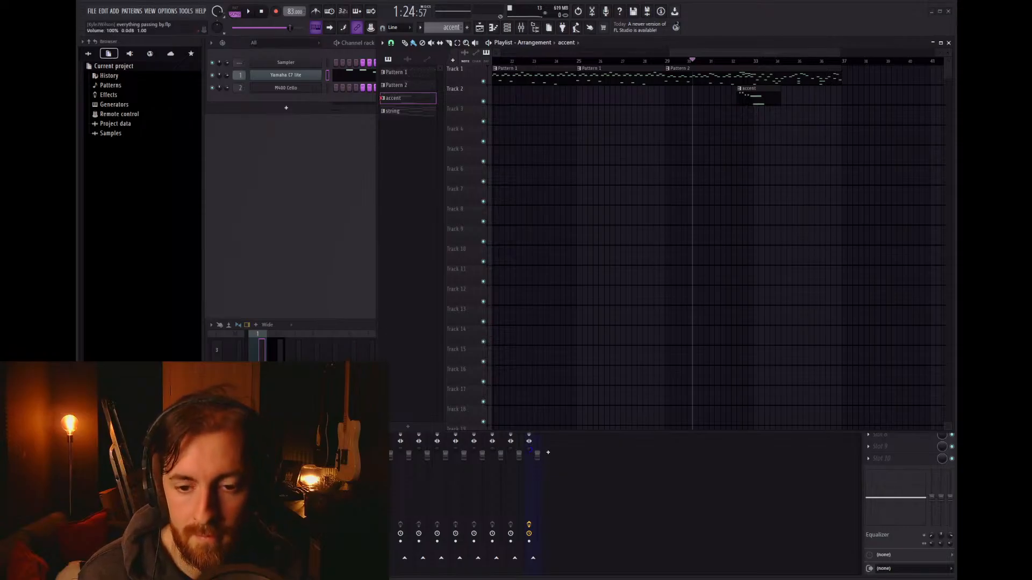
pyautogui.press('space')
pyautogui.press('space')
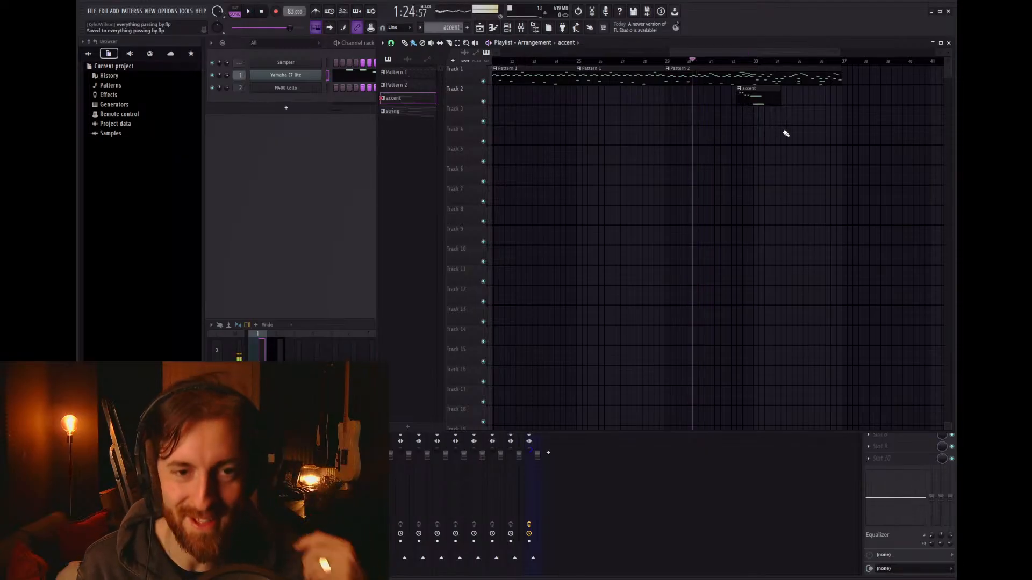
# Step: Replay the closing section and trim the last Pattern 2 clip to end at bar 33
pyautogui.press('space')
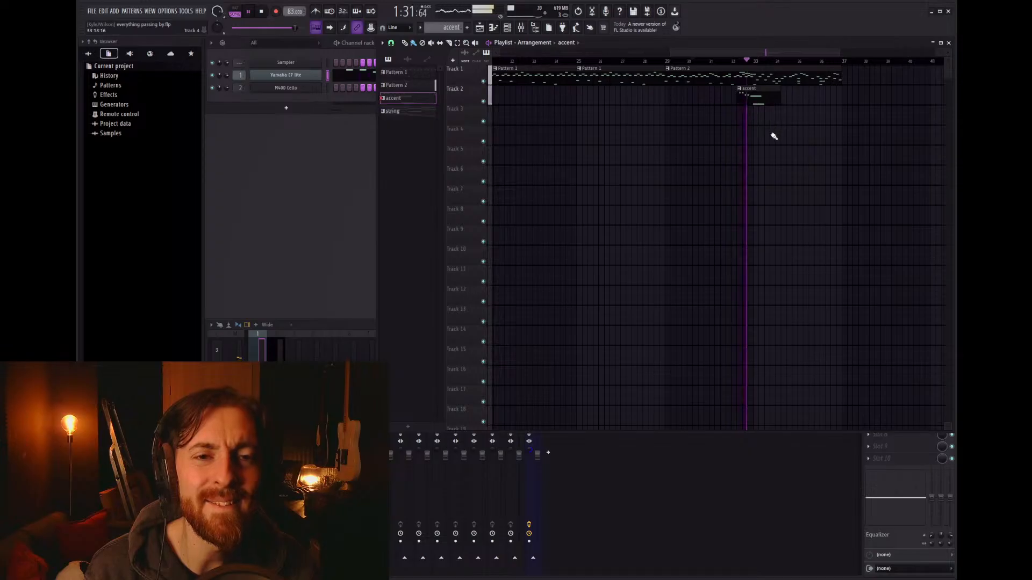
pyautogui.press('space')
pyautogui.moveTo(839, 82); pyautogui.dragTo(755, 83)
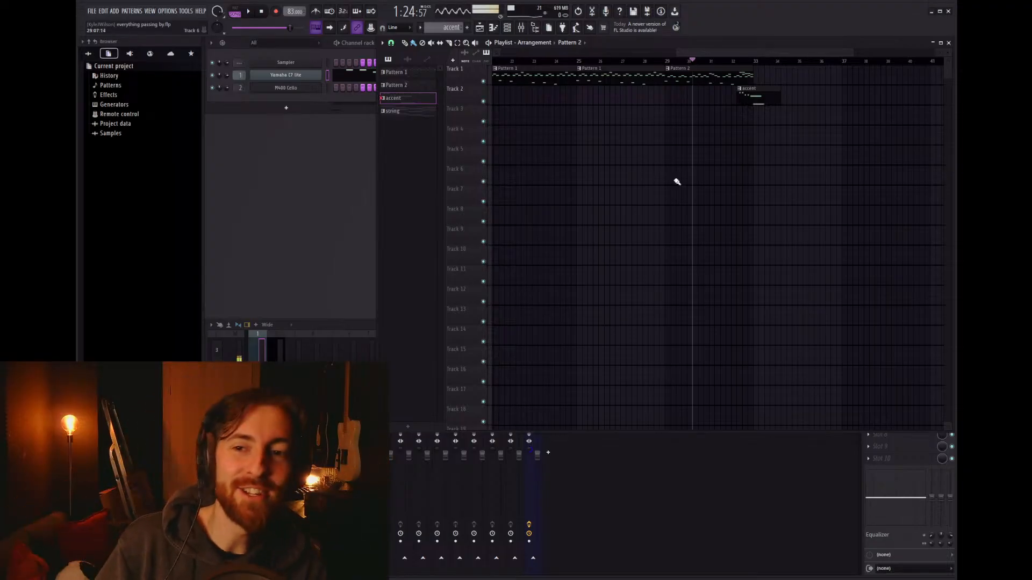
# Step: Add a Kontakt 8 channel, load the LIVE DRUMS channel preset onto it and close the plugin window
pyautogui.click(317, 165)
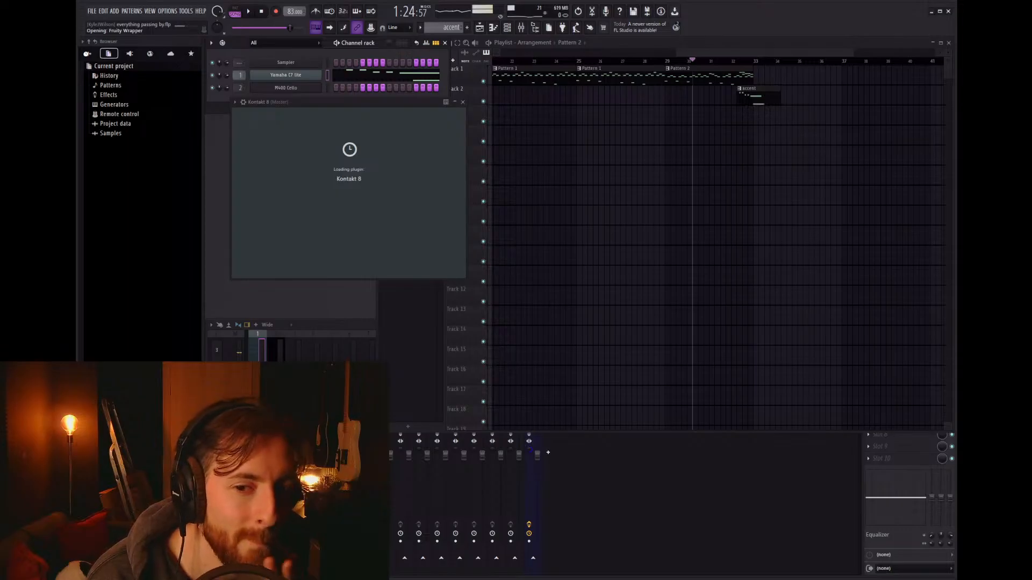
pyautogui.click(89, 55)
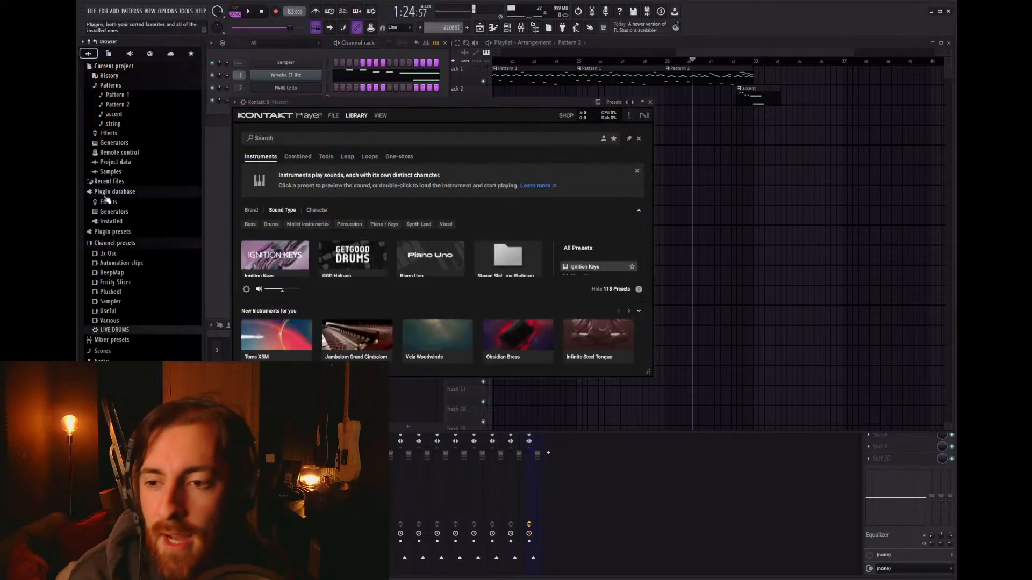
pyautogui.moveTo(129, 331); pyautogui.dragTo(276, 52)
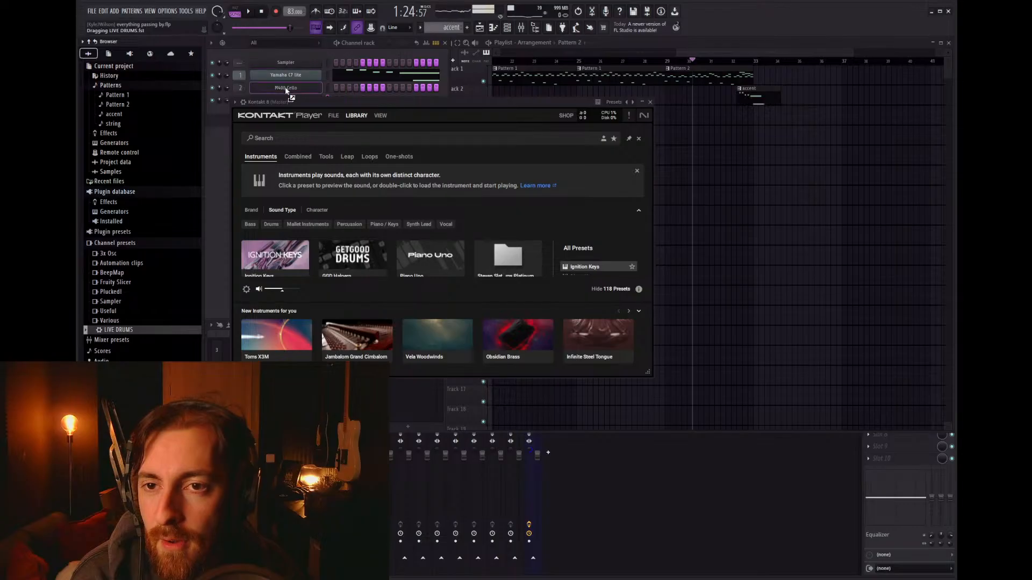
pyautogui.moveTo(288, 107); pyautogui.dragTo(303, 102)
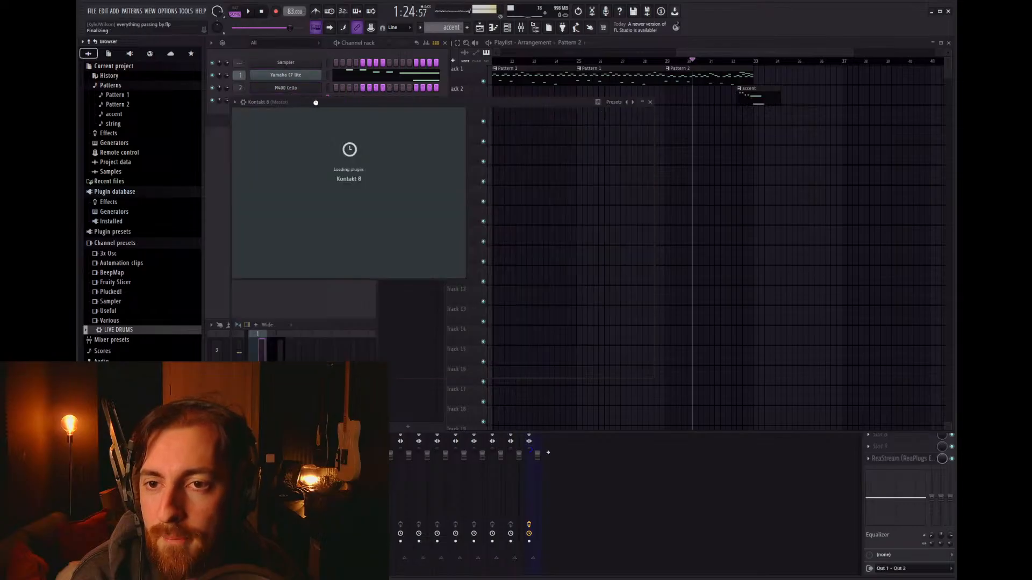
pyautogui.moveTo(338, 102); pyautogui.dragTo(372, 141)
pyautogui.click(685, 140)
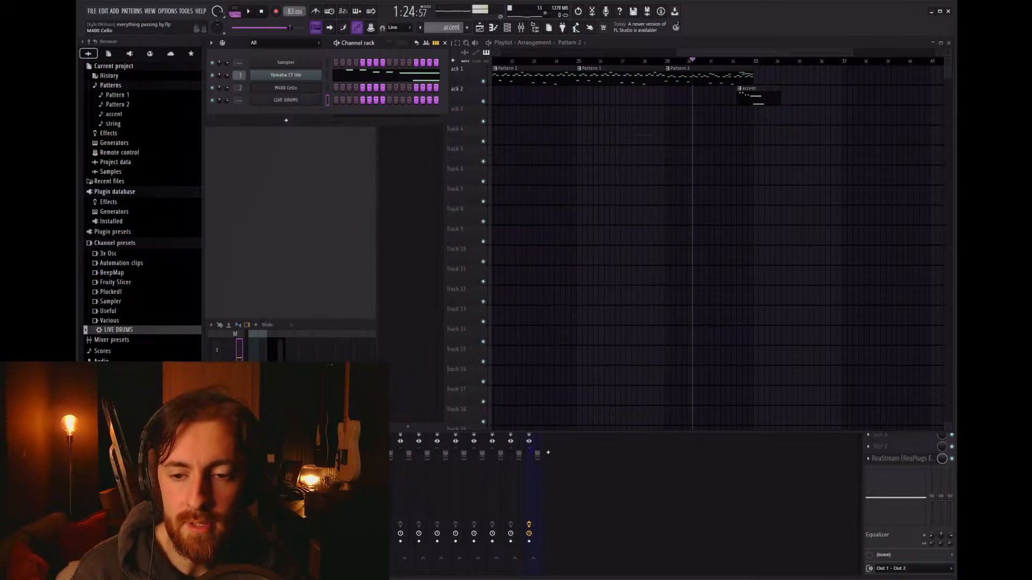
# Step: Route the LIVE DRUMS channel to mixer insert 10
pyautogui.click(412, 390)
pyautogui.click(420, 390)
pyautogui.click(411, 391)
pyautogui.click(418, 391)
pyautogui.hotkey('ctrl', 'l')
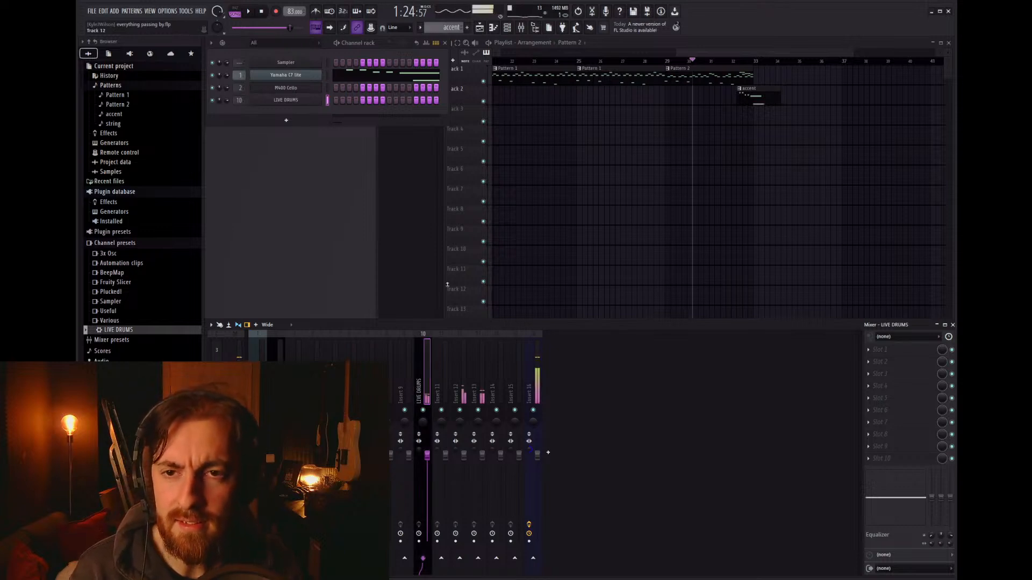
# Step: Create a new pattern named DRUMS and open the piano roll for the LIVE DRUMS channel
pyautogui.click(399, 194)
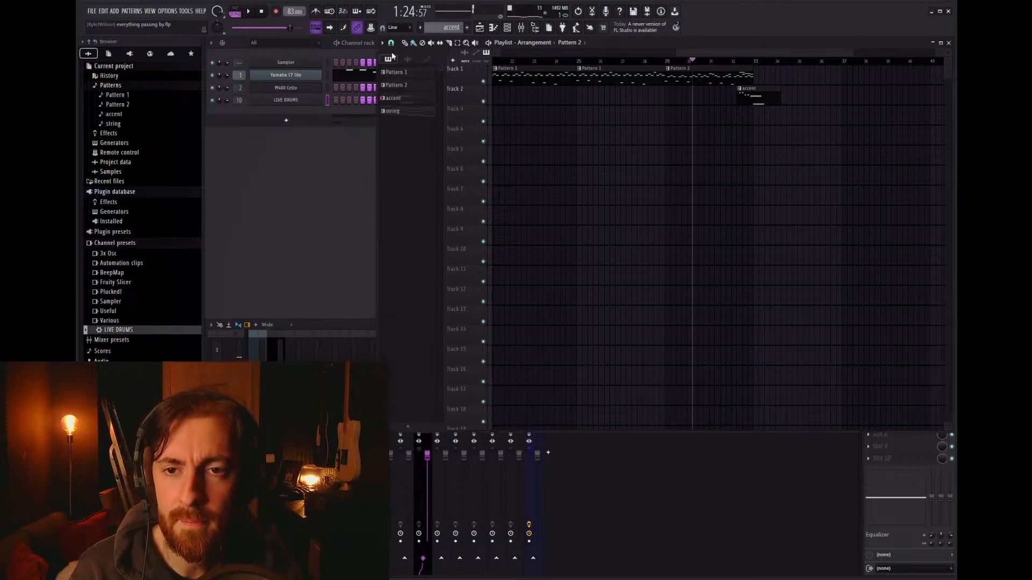
pyautogui.click(422, 427)
pyautogui.write('DRUMS')
pyautogui.press('Return')
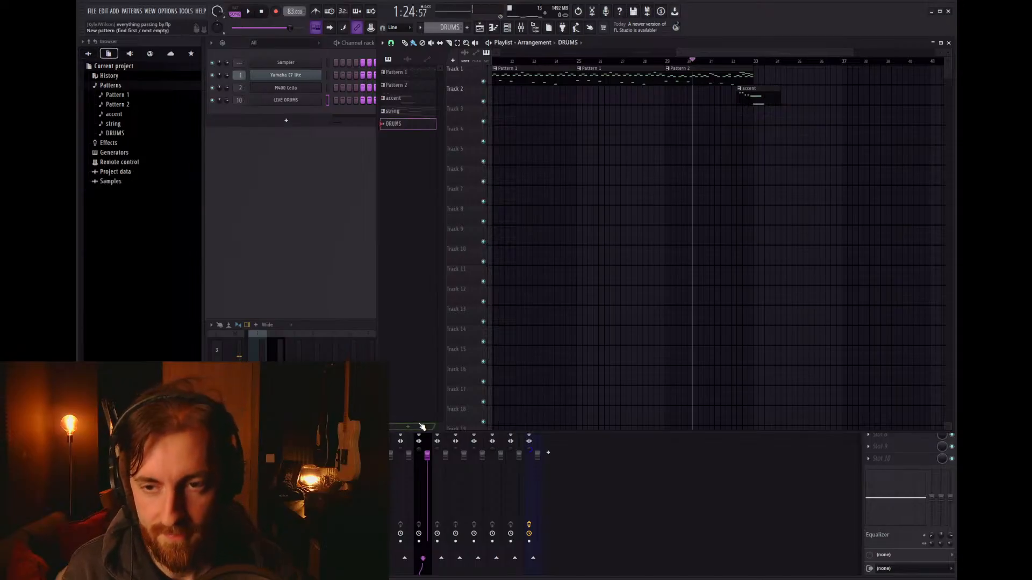
pyautogui.click(294, 102)
pyautogui.press('F7')
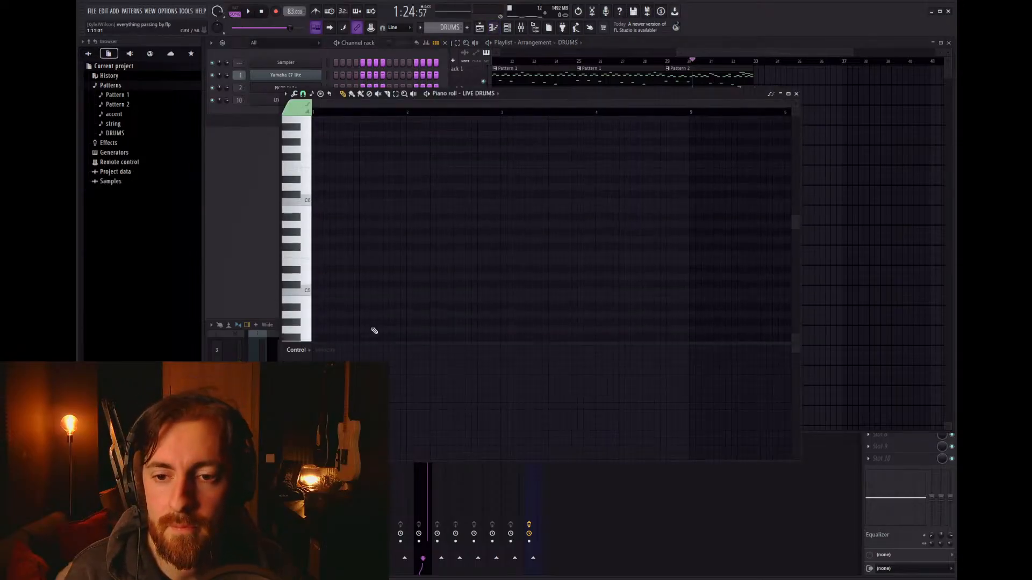
# Step: Enter the opening kick and snare groove in bar 1, with kicks on C2 and a snare on D2
pyautogui.scroll(-5, 313, 285)
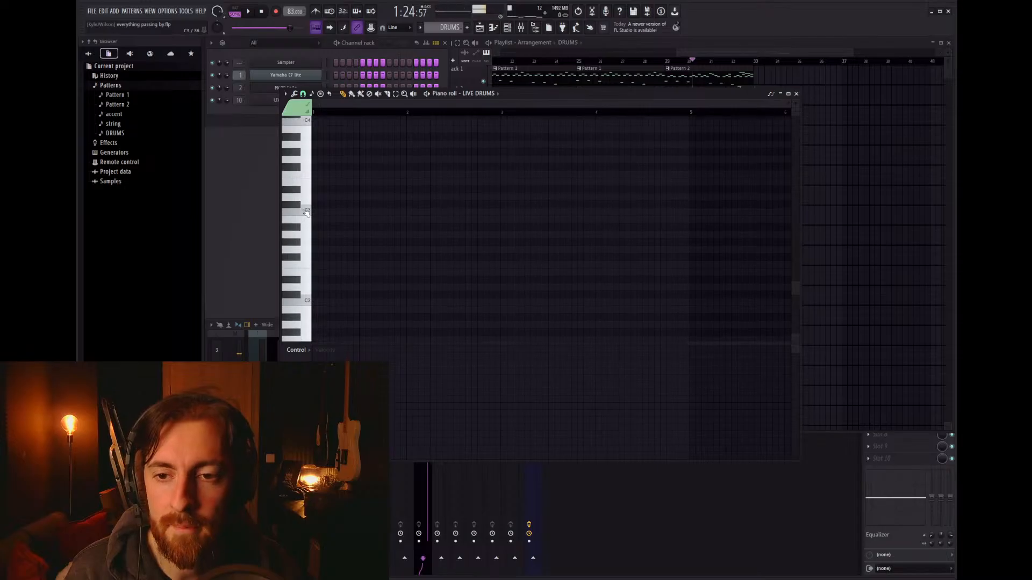
pyautogui.click(299, 306)
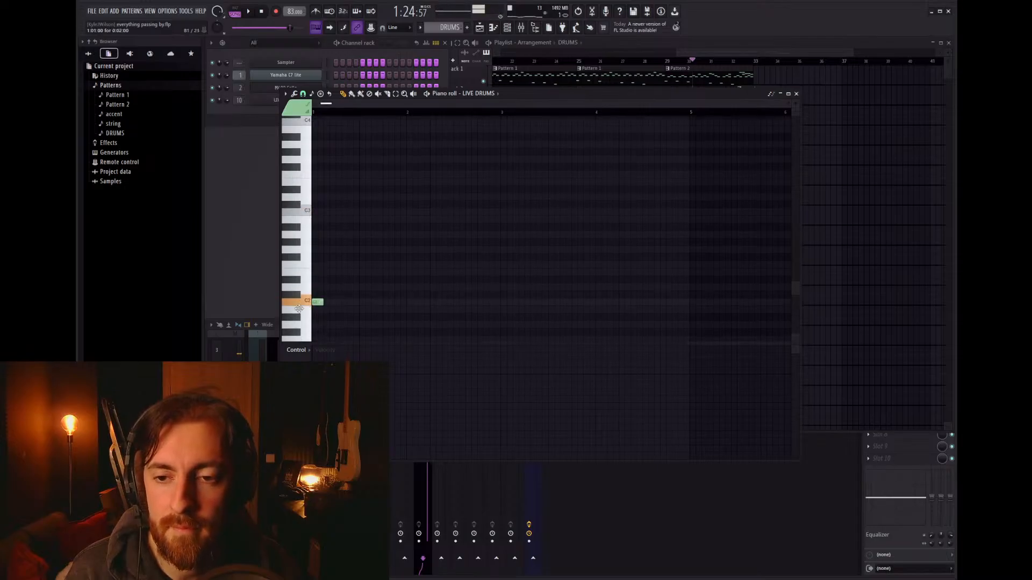
pyautogui.scroll(2, 326, 285)
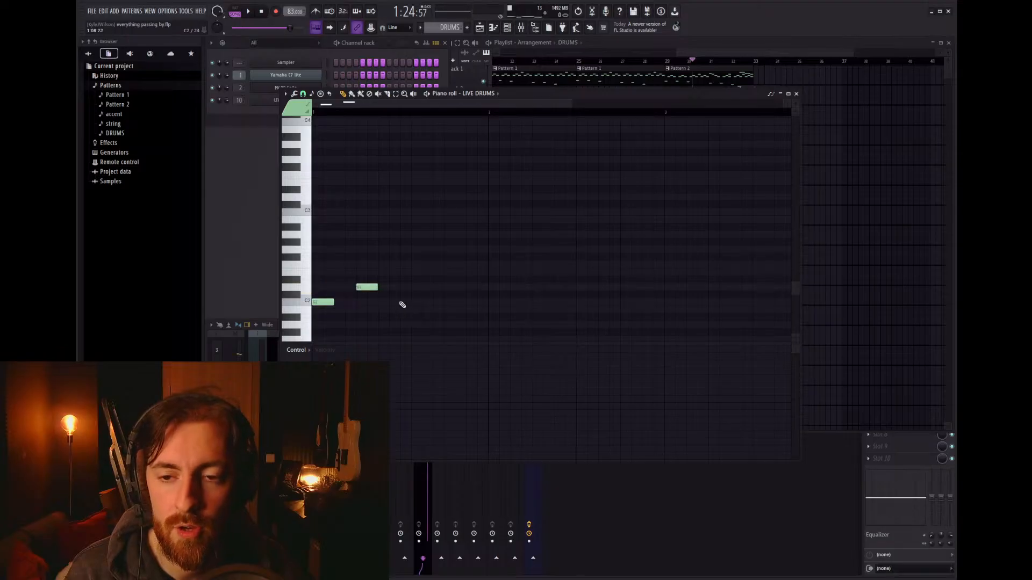
pyautogui.click(347, 302)
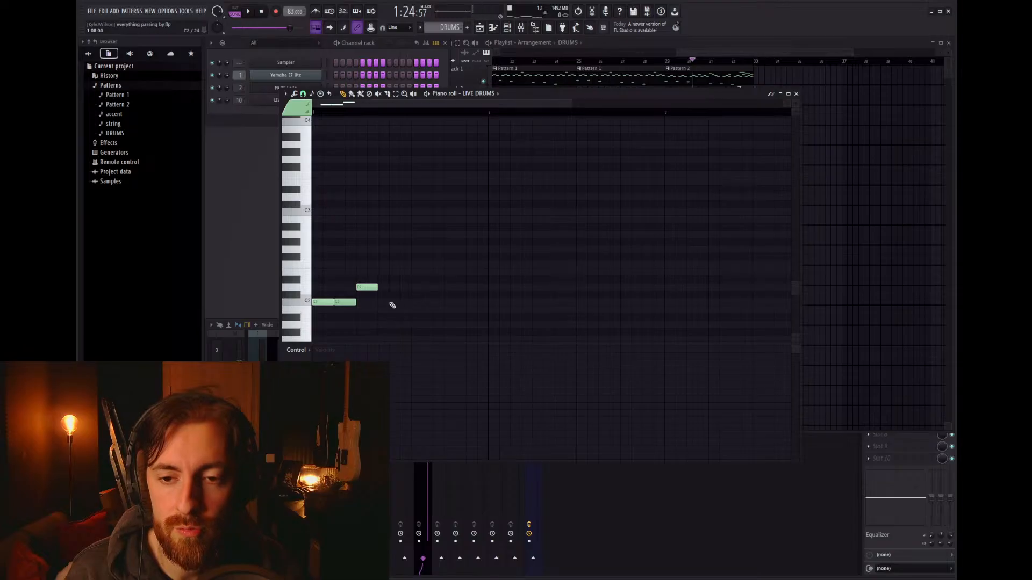
pyautogui.click(410, 303)
pyautogui.click(425, 302)
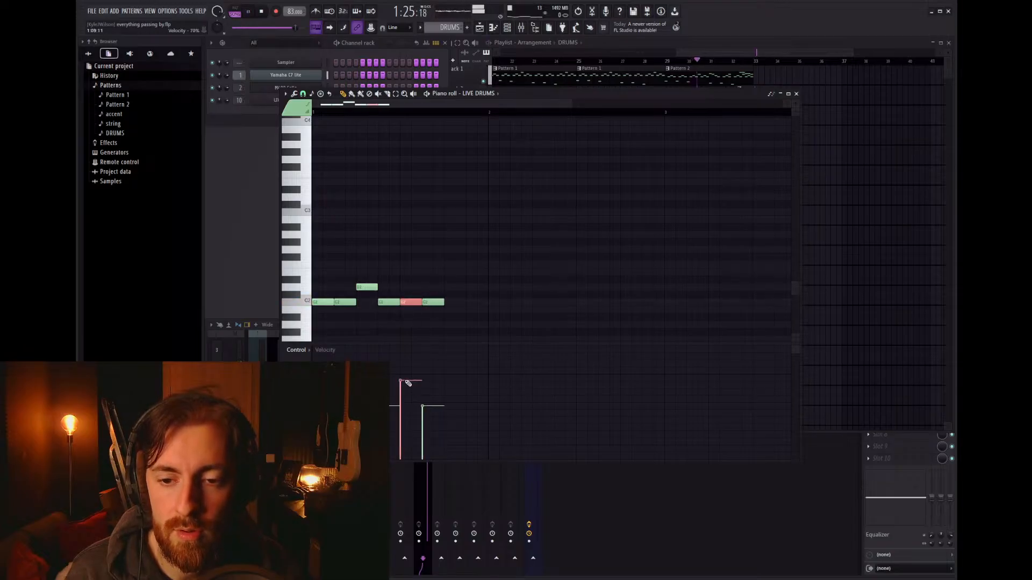
# Step: Raise the velocity of the kick on beat 3 and lower the in-between ghost kicks while auditioning the groove
pyautogui.press('space')
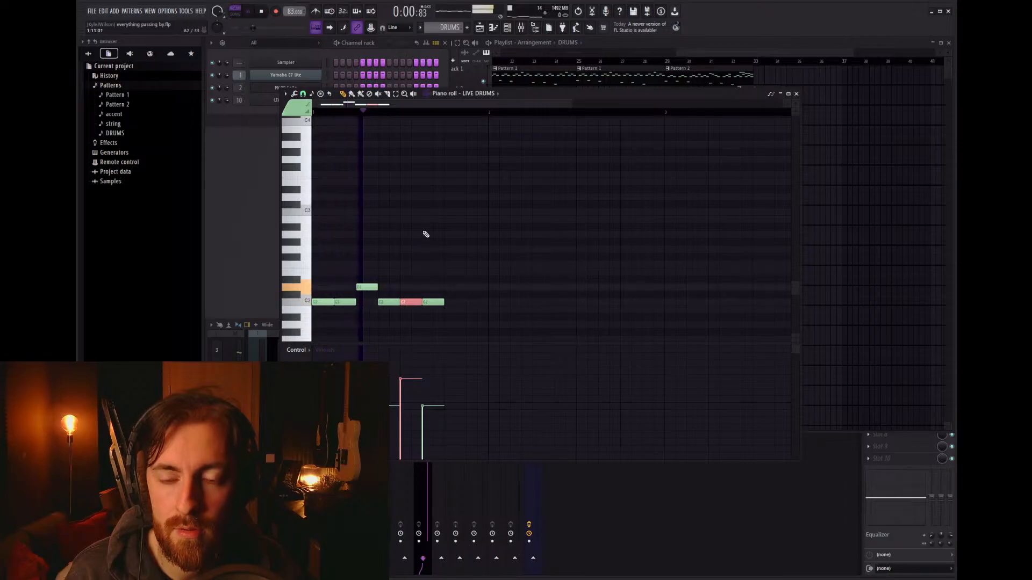
pyautogui.press('space')
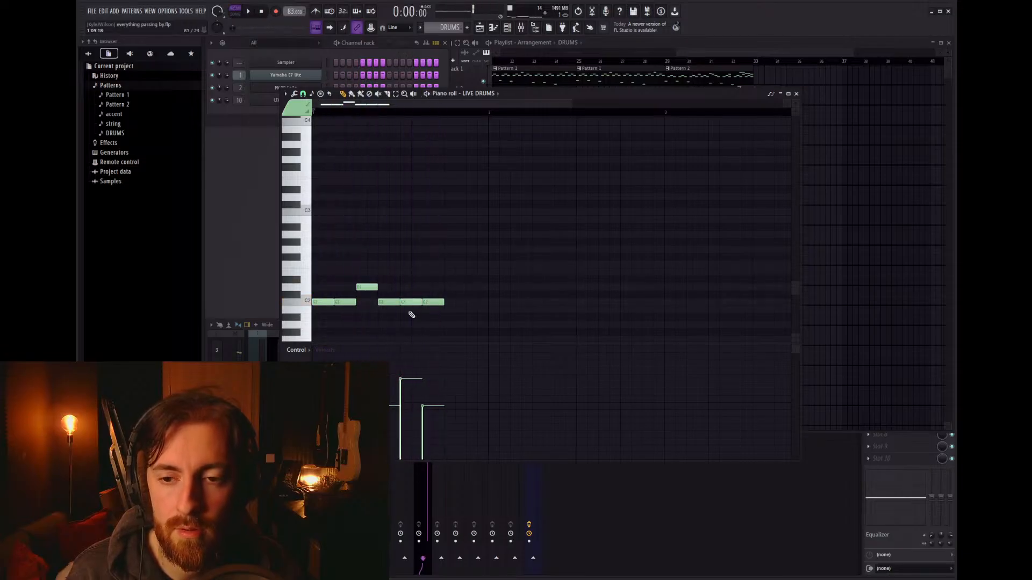
pyautogui.press('space')
pyautogui.moveTo(401, 378); pyautogui.dragTo(400, 362)
pyautogui.press('space')
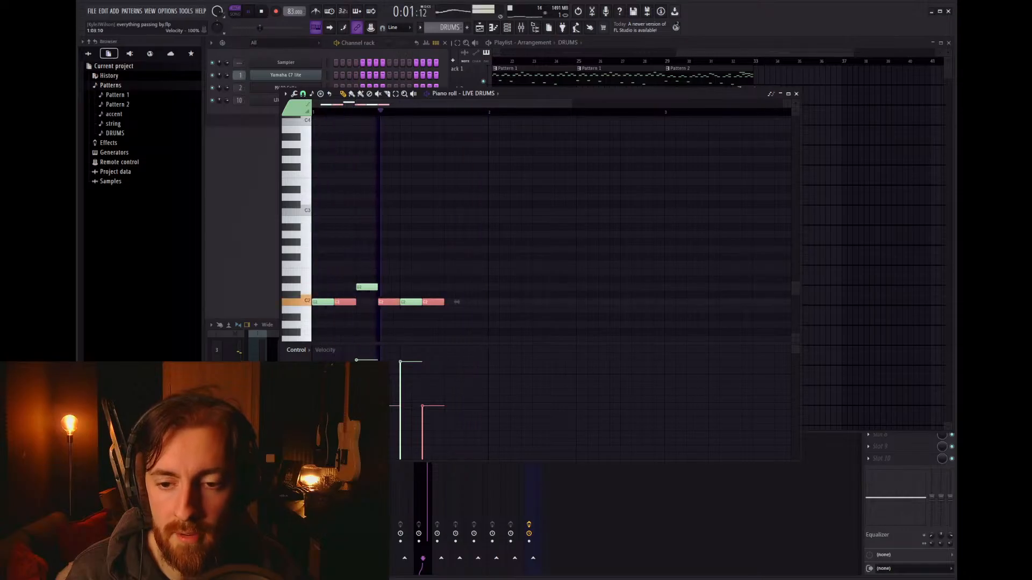
pyautogui.click(422, 431)
pyautogui.press('space')
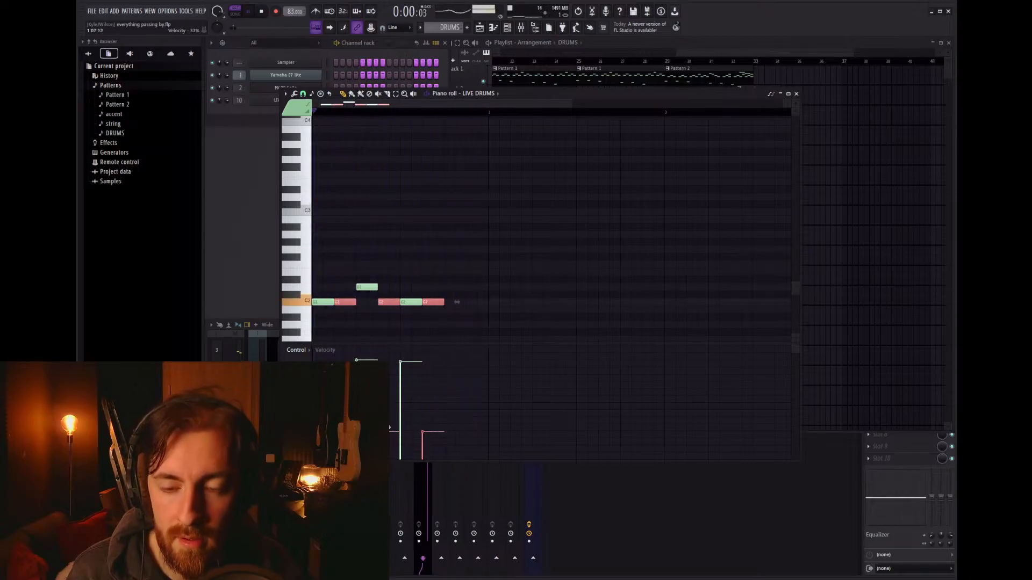
pyautogui.press('space')
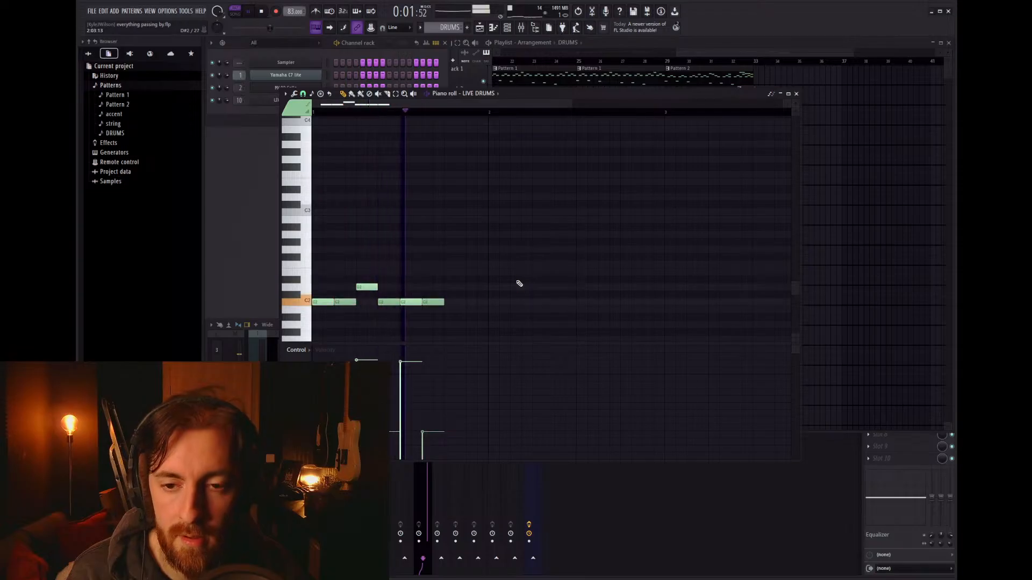
pyautogui.press('space')
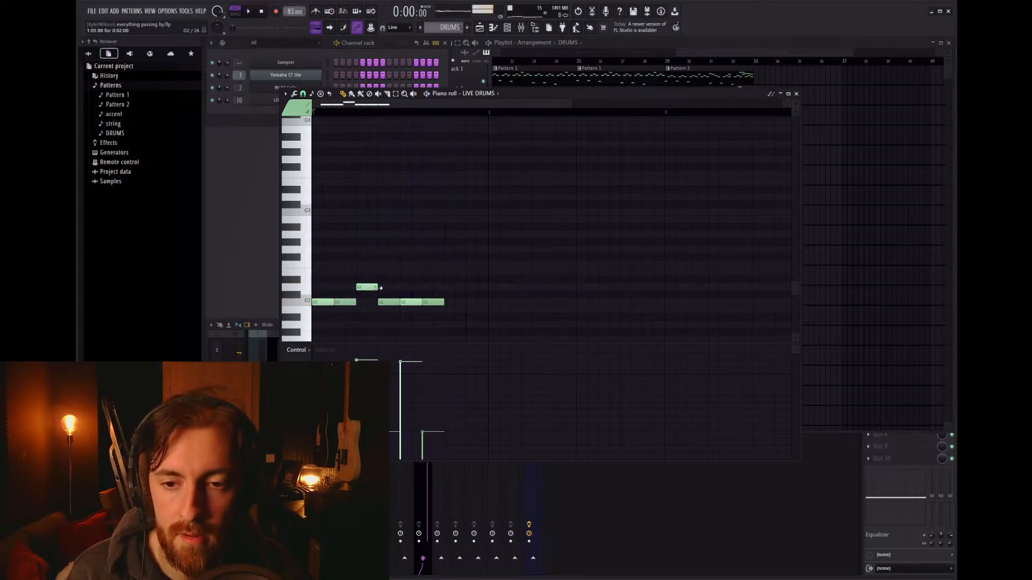
# Step: Complete bar 1 with a D2 snare on beat 4 and a closing C2 kick, and repeat the groove through bar 4
pyautogui.click(445, 287)
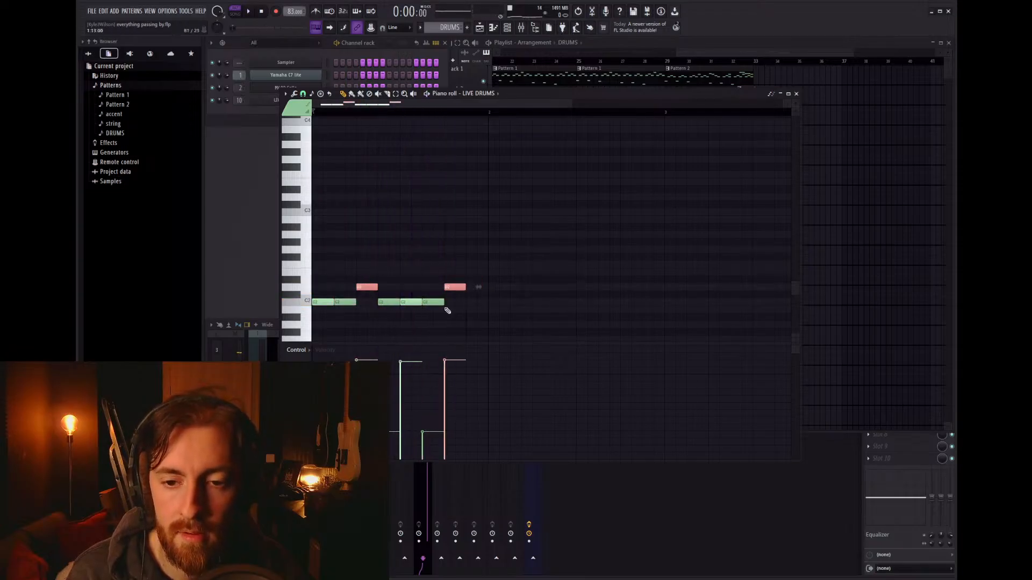
pyautogui.press('space')
pyautogui.click(468, 302)
pyautogui.keyDown('ctrl'); pyautogui.moveTo(495, 312); pyautogui.dragTo(677, 304); pyautogui.keyUp('ctrl')
pyautogui.keyDown('ctrl'); pyautogui.scroll(-2, 596, 314); pyautogui.keyUp('ctrl')
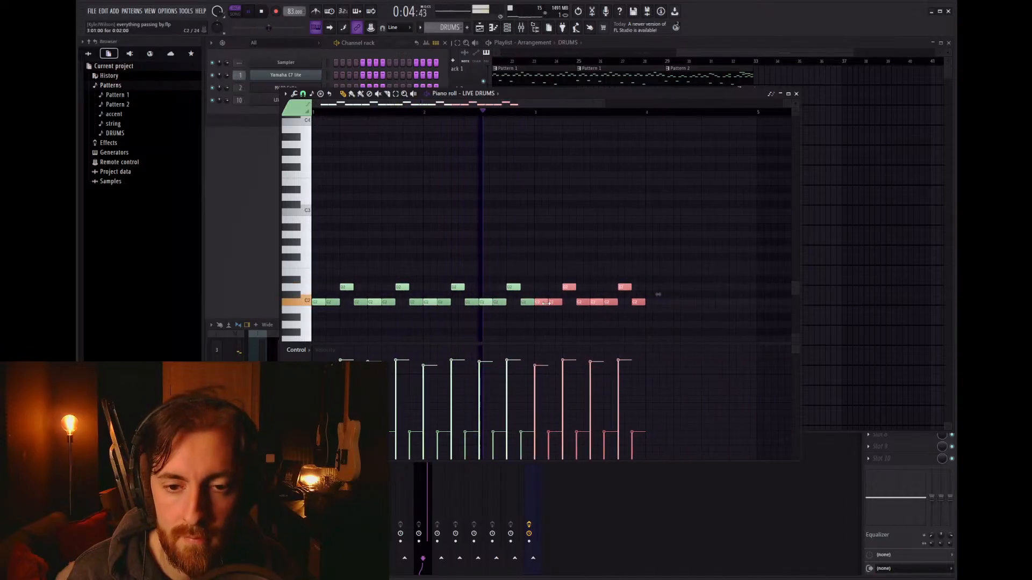
pyautogui.keyDown('shift'); pyautogui.moveTo(537, 302); pyautogui.dragTo(648, 298); pyautogui.keyUp('shift')
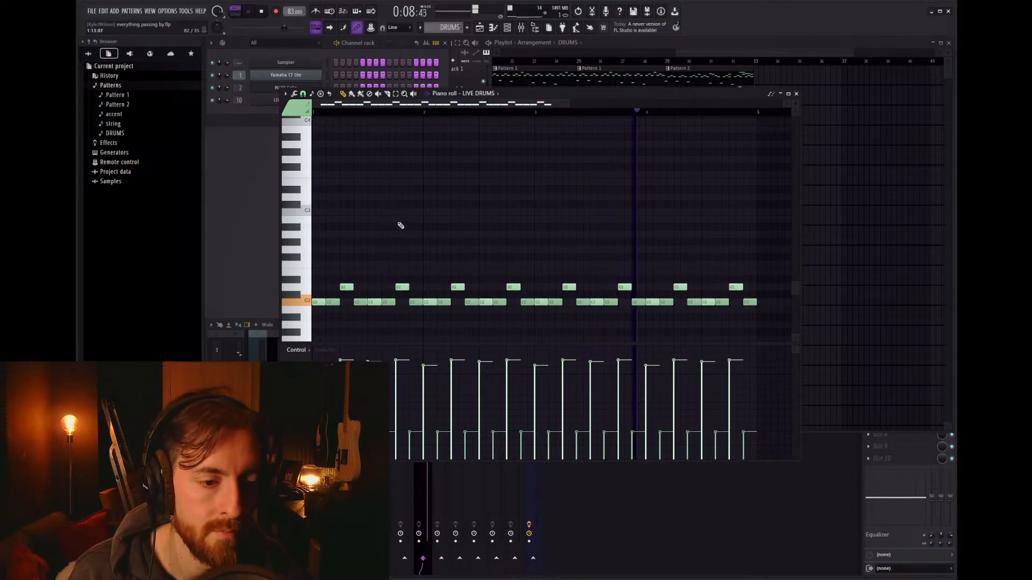
# Step: Audition cymbal sounds in the upper octaves and keep a D5 hit at the start of bar 1
pyautogui.press('space')
pyautogui.scroll(3, 347, 226)
pyautogui.scroll(1, 321, 200)
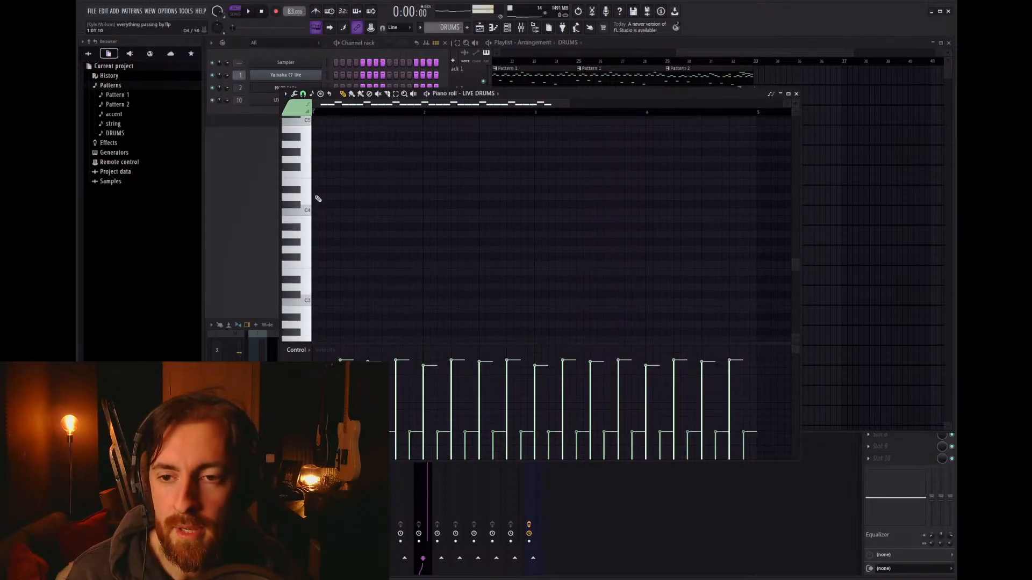
pyautogui.scroll(3, 311, 200)
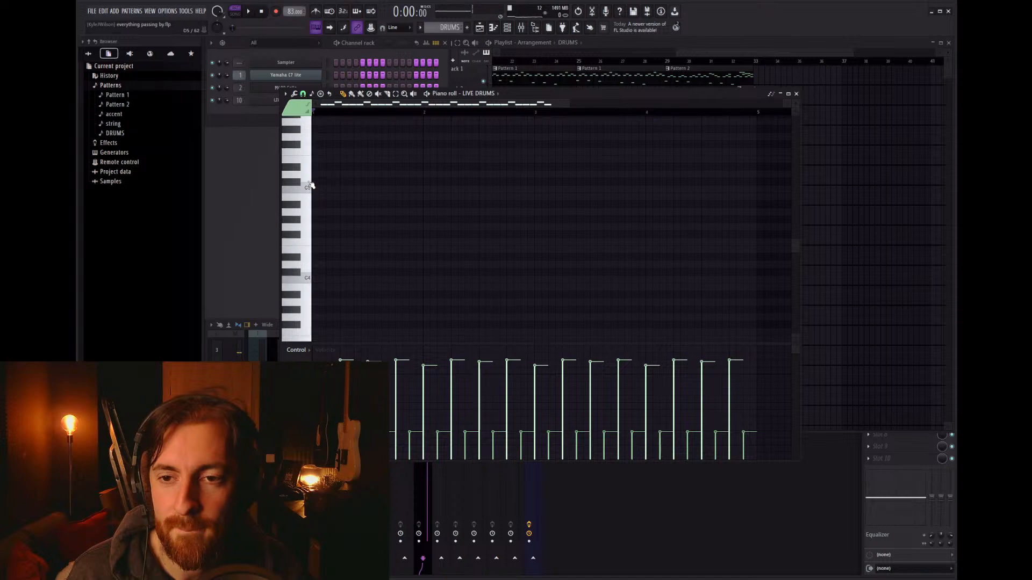
pyautogui.click(319, 175)
pyautogui.scroll(4, 321, 177)
pyautogui.keyDown('ctrl'); pyautogui.moveTo(350, 266); pyautogui.dragTo(313, 232); pyautogui.keyUp('ctrl')
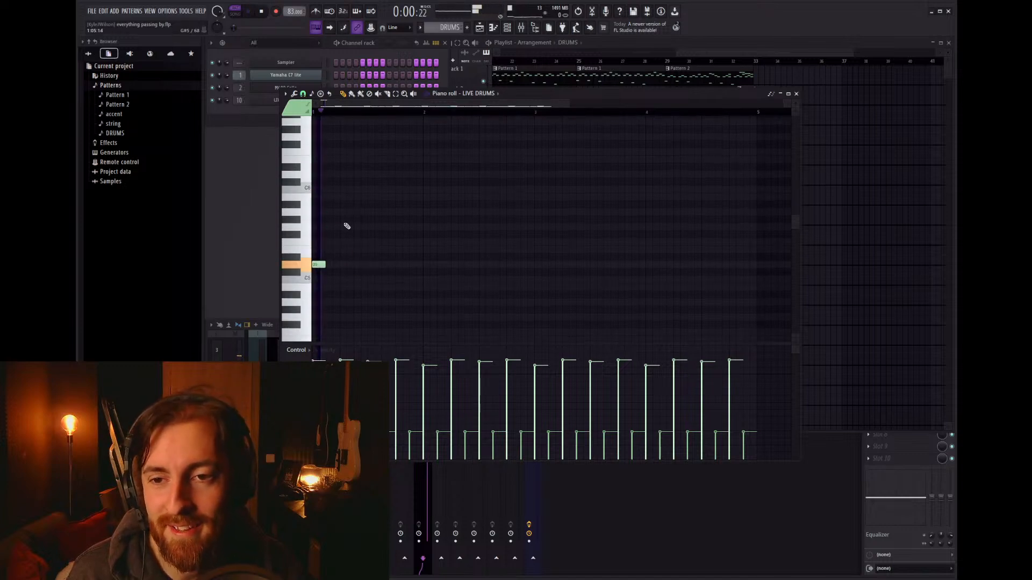
pyautogui.click(317, 212)
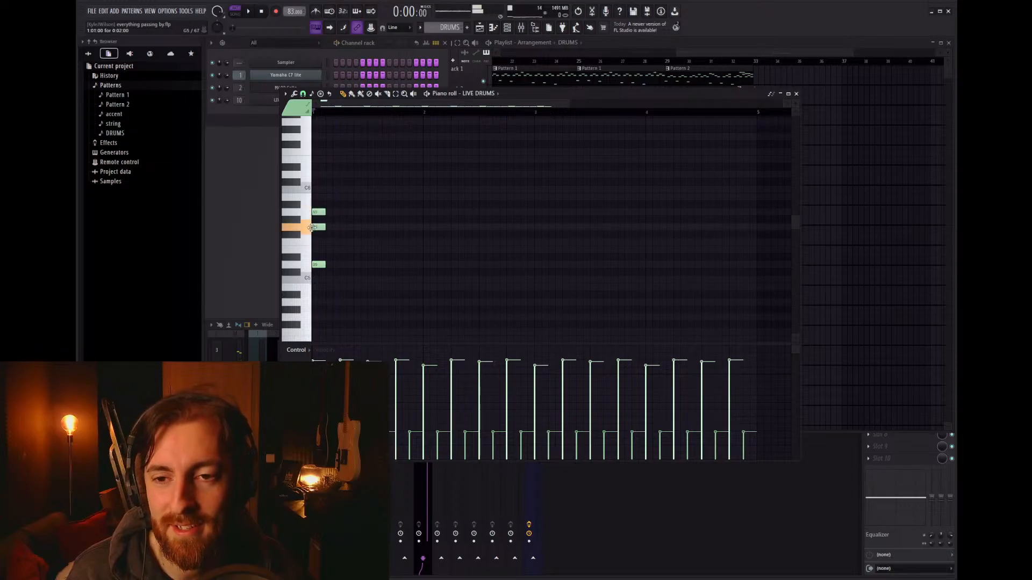
pyautogui.press('space')
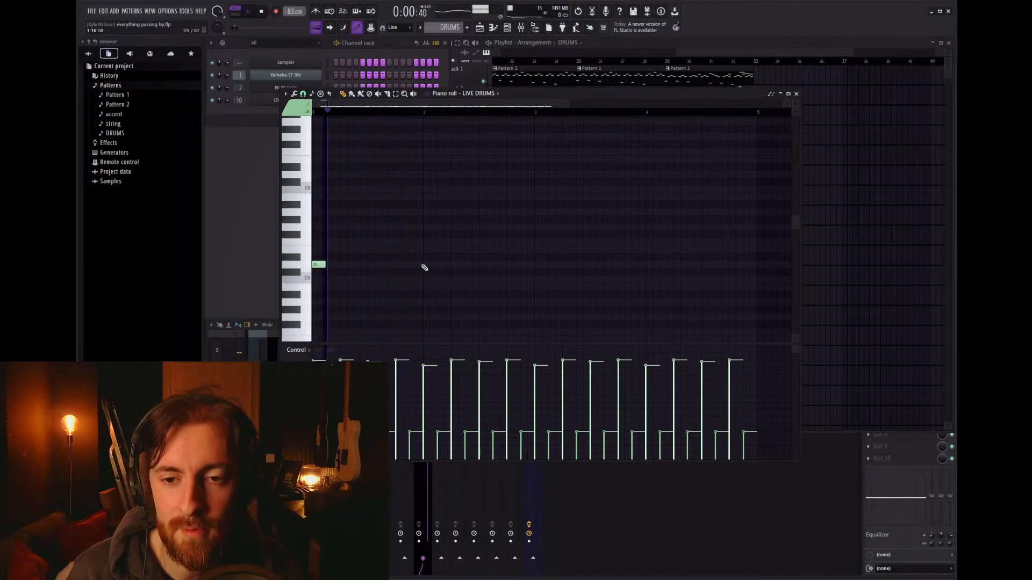
# Step: Add G5 cymbal hits at the start of bar 2 and on the last beat of bar 4
pyautogui.click(428, 227)
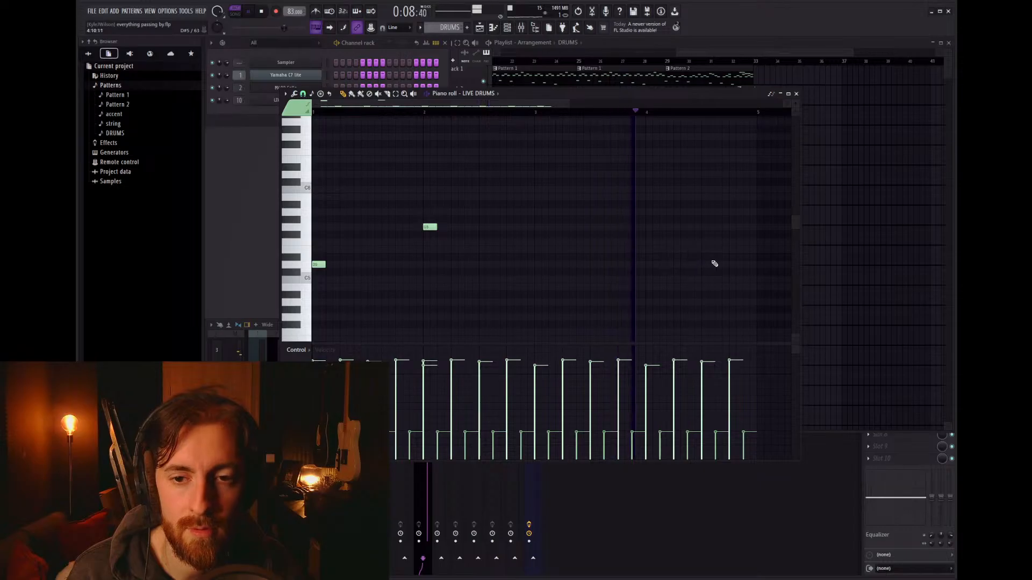
pyautogui.click(732, 227)
pyautogui.press('space')
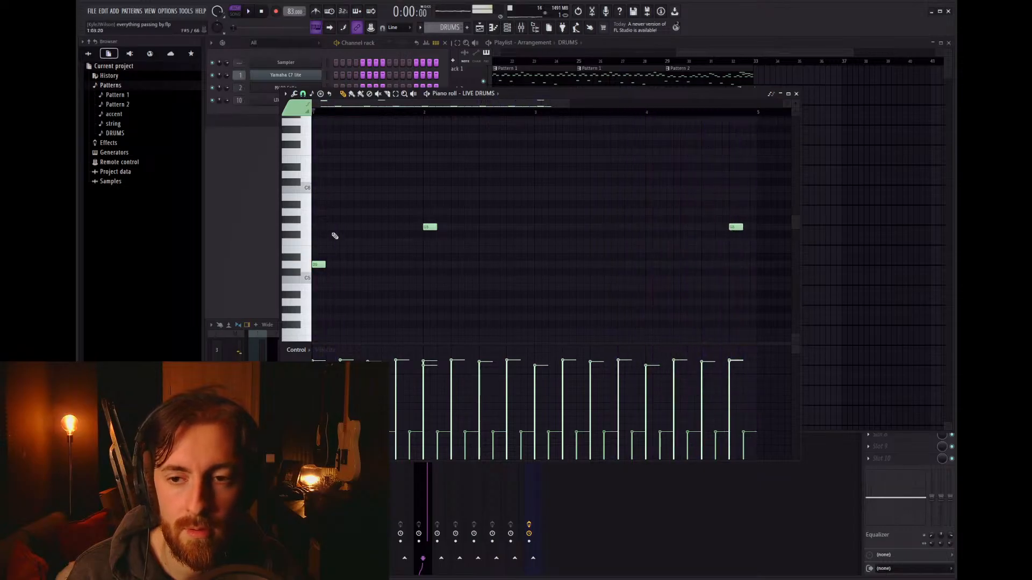
# Step: Fill the rest of bar 1 after the opening cymbal with consecutive eighth-note D6 hits
pyautogui.moveTo(328, 185)
pyautogui.mouseDown()
pyautogui.moveTo(328, 113)
pyautogui.moveTo(330, 246)
pyautogui.moveTo(333, 231)
pyautogui.mouseUp()
pyautogui.scroll(3, 320, 238)
pyautogui.press('space')
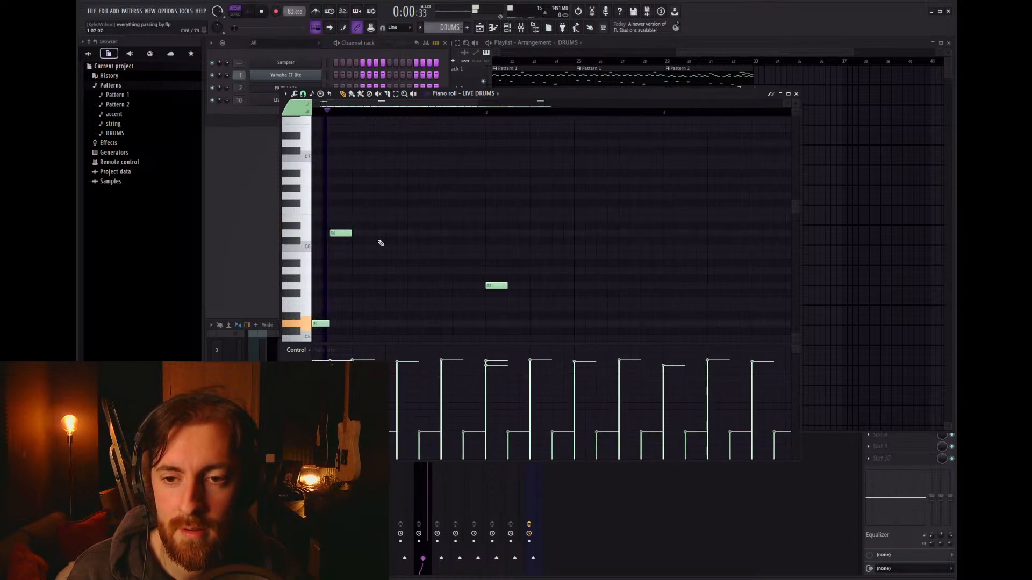
pyautogui.click(358, 234)
pyautogui.click(382, 235)
pyautogui.press('space')
pyautogui.click(410, 235)
pyautogui.moveTo(421, 234)
pyautogui.mouseDown()
pyautogui.moveTo(409, 235)
pyautogui.moveTo(431, 235)
pyautogui.moveTo(420, 234)
pyautogui.mouseUp()
pyautogui.click(457, 234)
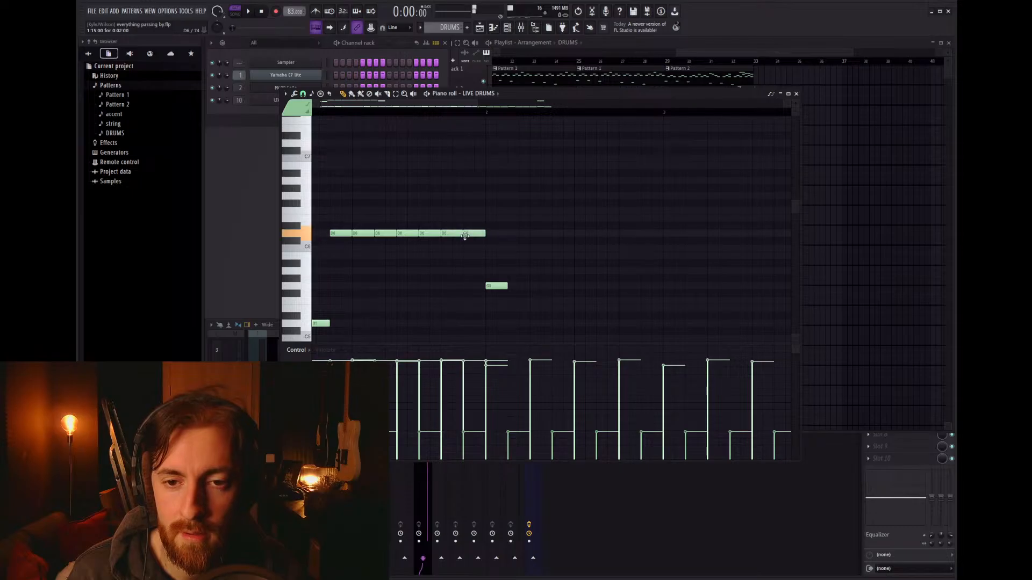
# Step: Duplicate the D6 eighth-note run from bar 1 across bars 2, 3 and 4
pyautogui.moveTo(508, 250)
pyautogui.mouseDown()
pyautogui.moveTo(339, 225)
pyautogui.moveTo(512, 252)
pyautogui.mouseUp()
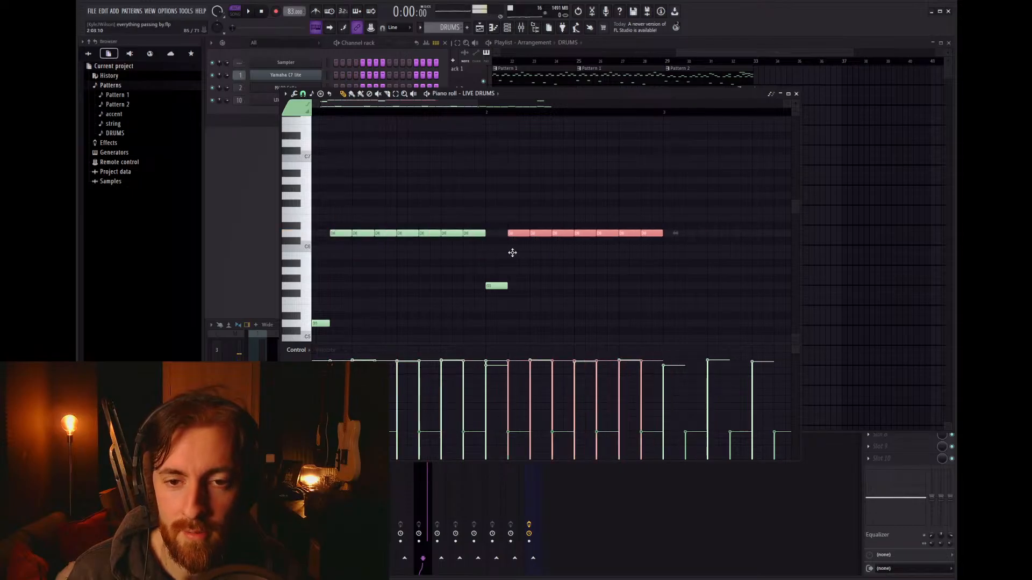
pyautogui.moveTo(686, 244); pyautogui.dragTo(351, 232)
pyautogui.moveTo(714, 259); pyautogui.dragTo(698, 237)
pyautogui.scroll(-3, 557, 240)
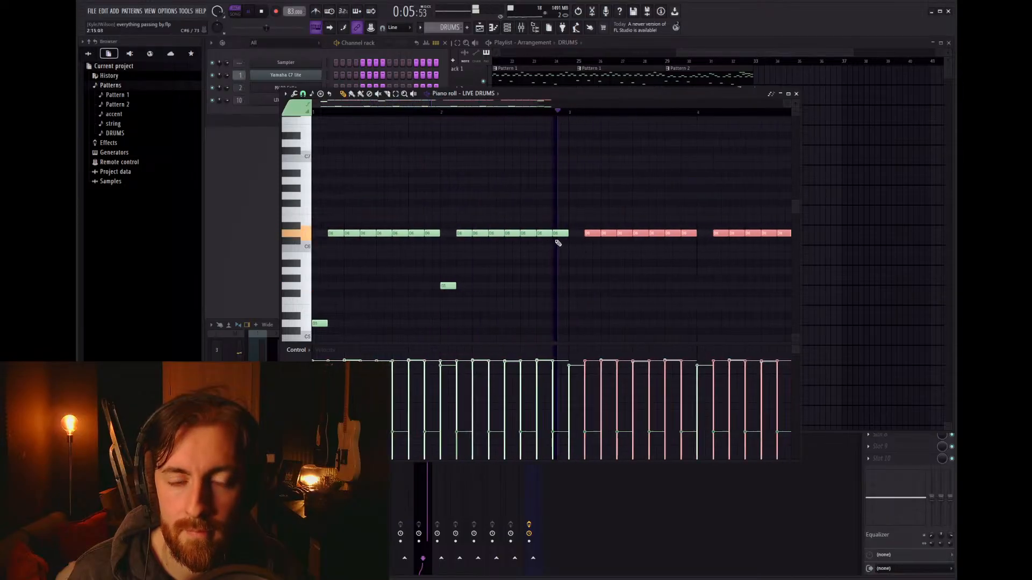
pyautogui.press('space')
# Step: Fill the missing D6 hits at the starts of bars 3 and 4, and remove the one coinciding with the closing G5 cymbal
pyautogui.click(545, 261)
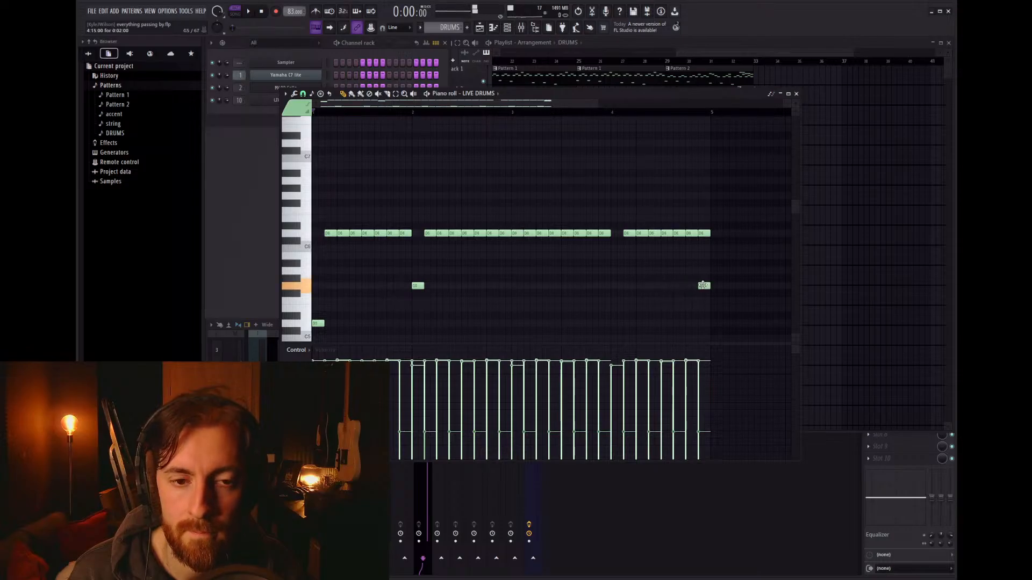
pyautogui.click(681, 113)
pyautogui.press('space')
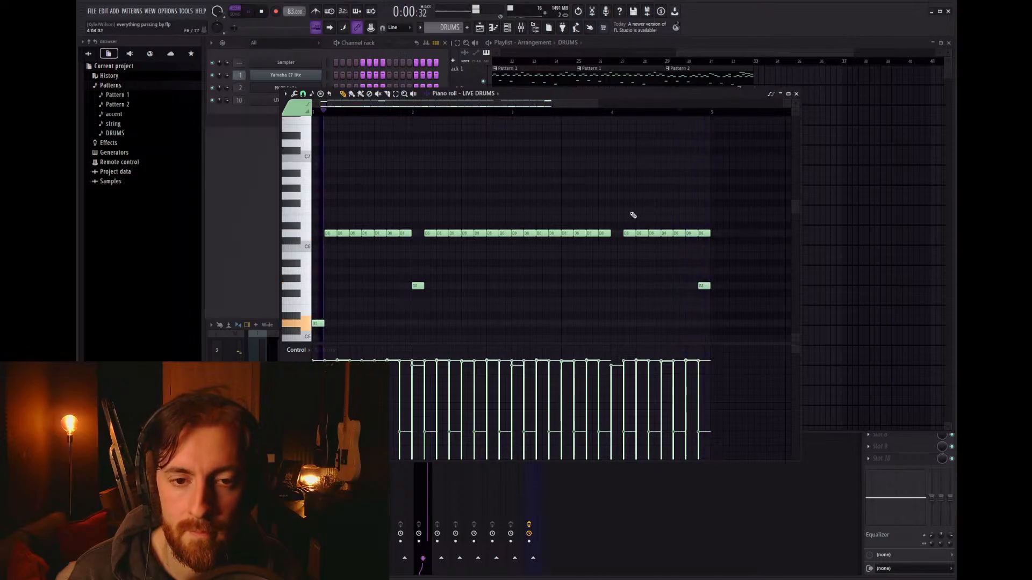
pyautogui.click(617, 233)
pyautogui.moveTo(750, 249); pyautogui.dragTo(317, 219)
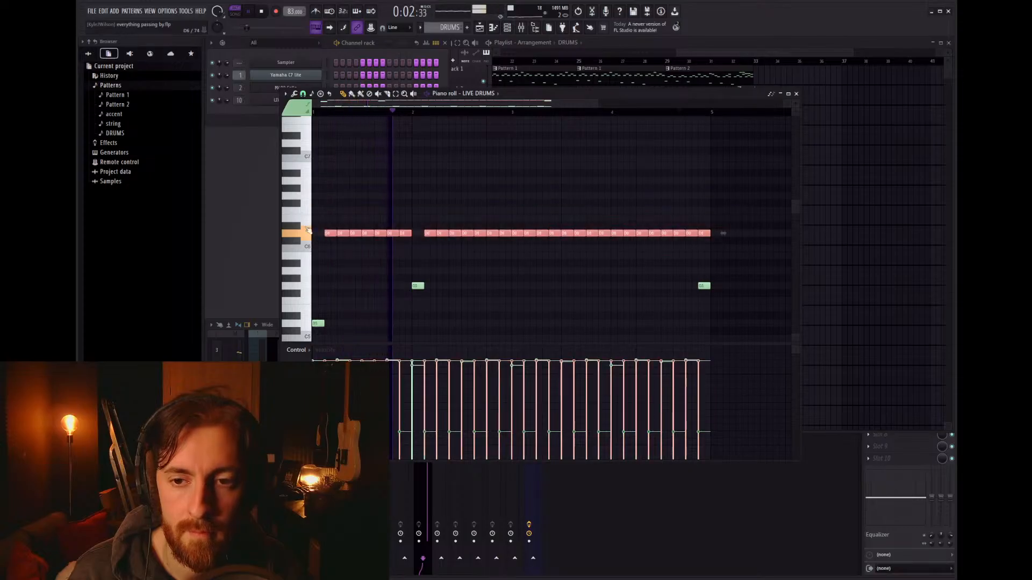
pyautogui.click(511, 279)
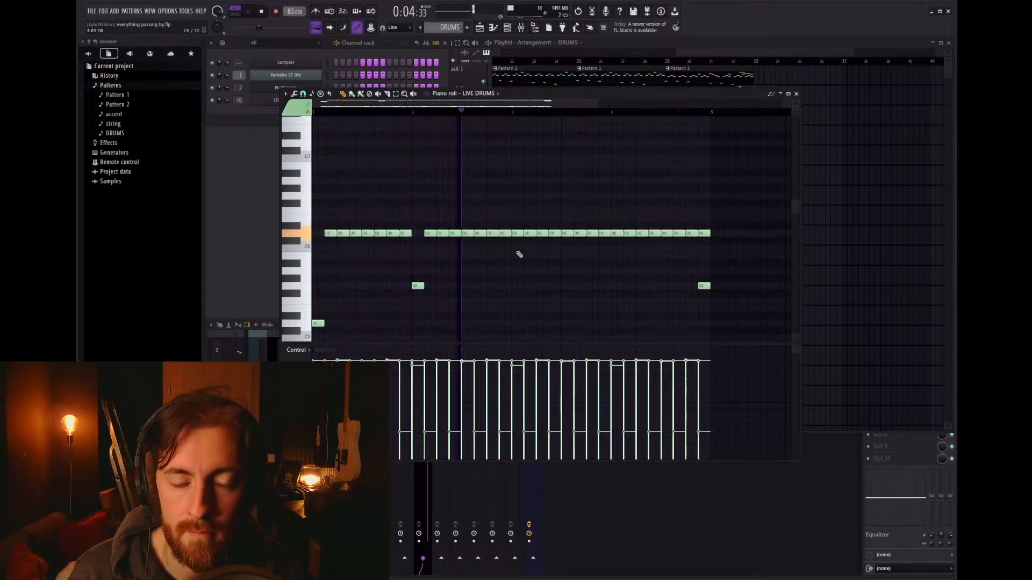
pyautogui.rightClick(704, 234)
# Step: Select all the D6 hits and lower their velocity slightly
pyautogui.moveTo(704, 233); pyautogui.dragTo(206, 188)
pyautogui.moveTo(746, 263); pyautogui.dragTo(300, 212)
pyautogui.moveTo(401, 375)
pyautogui.mouseDown()
pyautogui.moveTo(699, 379)
pyautogui.moveTo(375, 380)
pyautogui.moveTo(702, 373)
pyautogui.moveTo(341, 374)
pyautogui.mouseUp()
pyautogui.click(535, 293)
# Step: Play back the drum pattern from the start and review the kick and snare notes
pyautogui.scroll(-10, 534, 293)
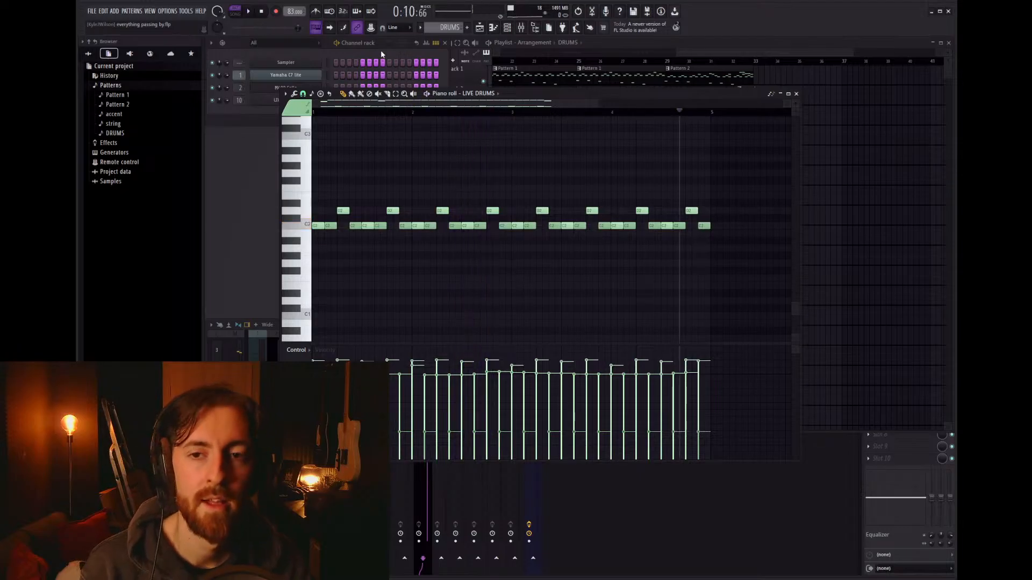
pyautogui.press('space')
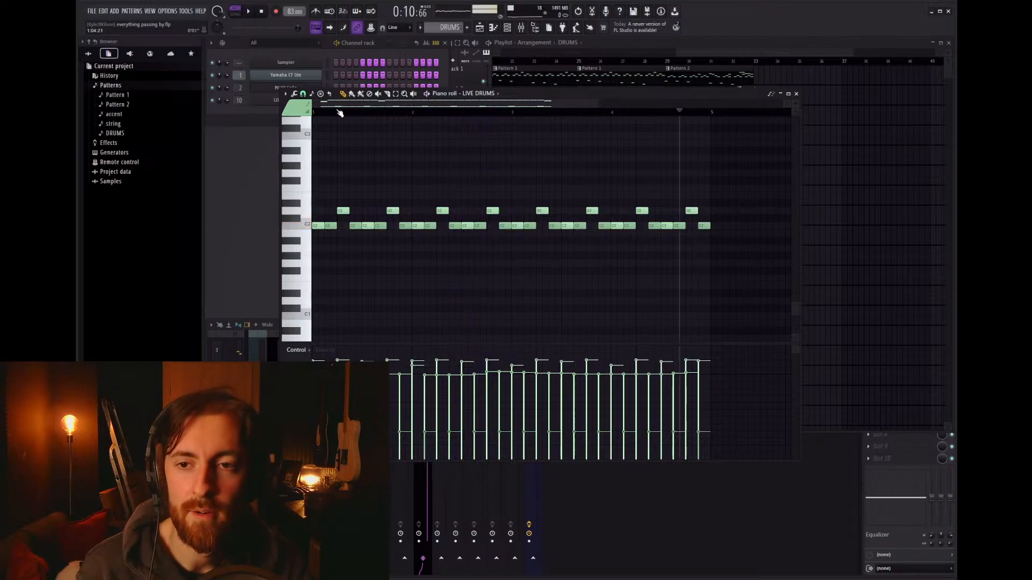
pyautogui.press('space')
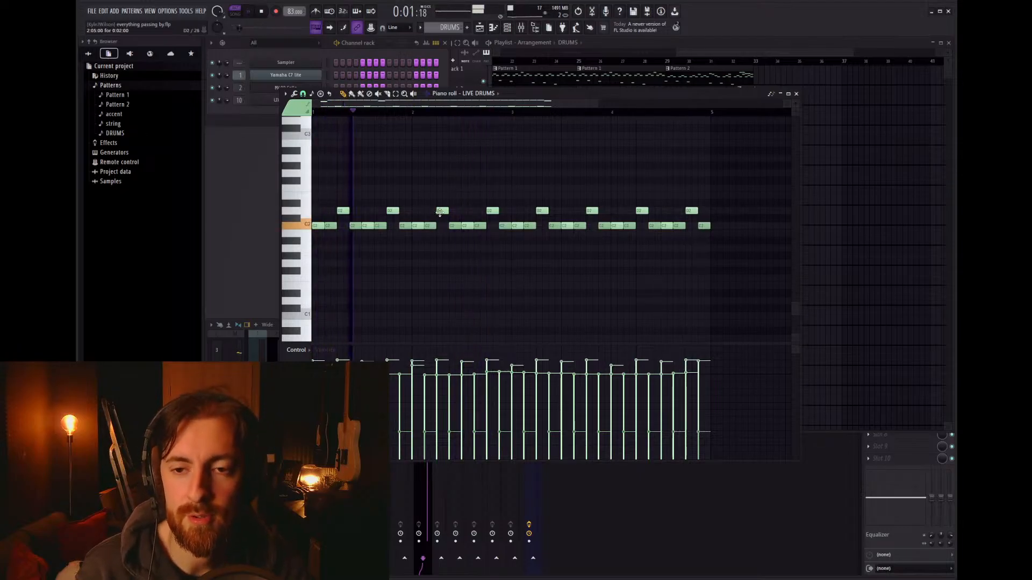
pyautogui.scroll(2, 400, 269)
pyautogui.scroll(1, 408, 283)
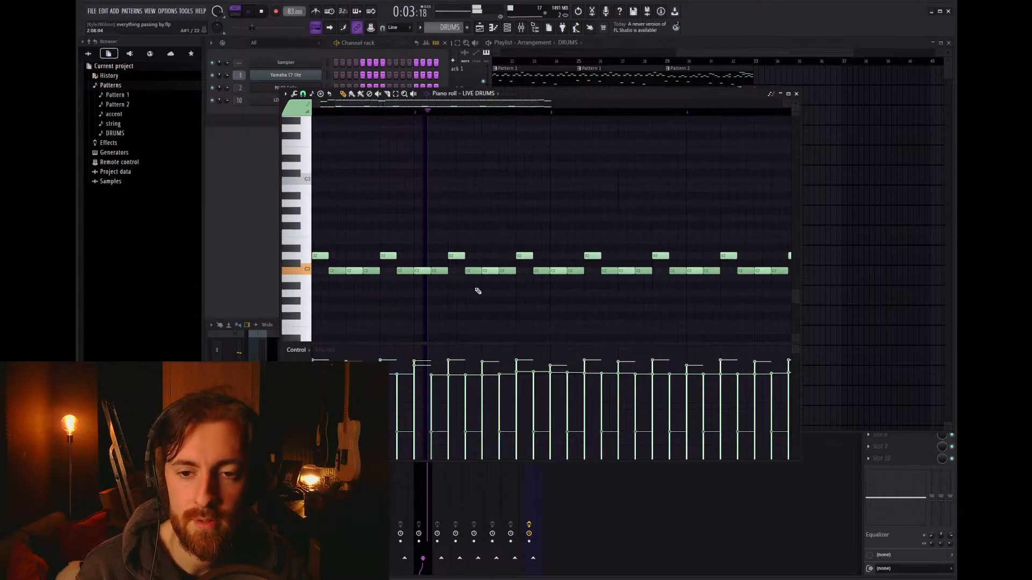
pyautogui.press('space')
pyautogui.scroll(2, 533, 258)
pyautogui.scroll(8, 536, 270)
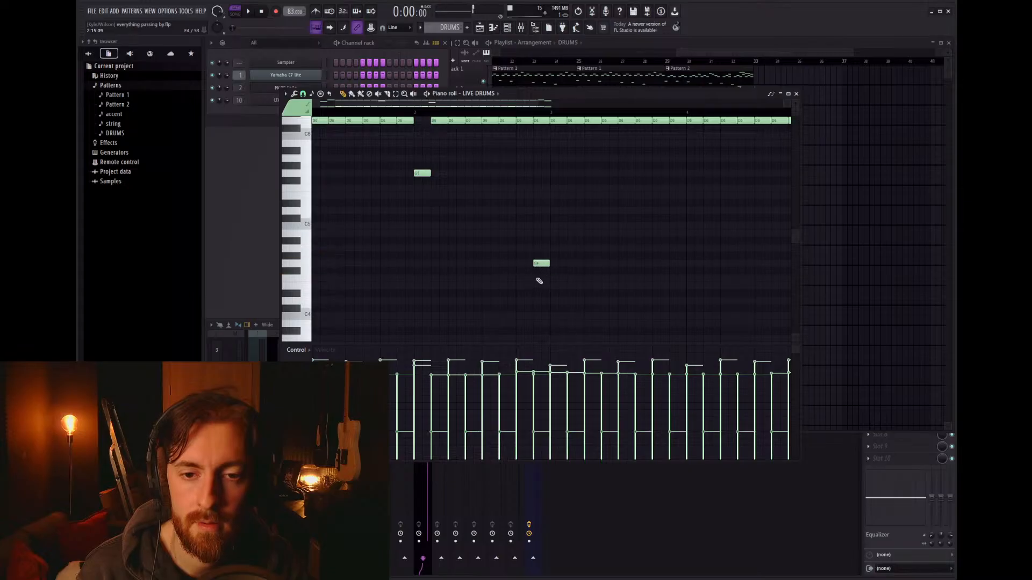
pyautogui.moveTo(393, 303); pyautogui.dragTo(237, 266)
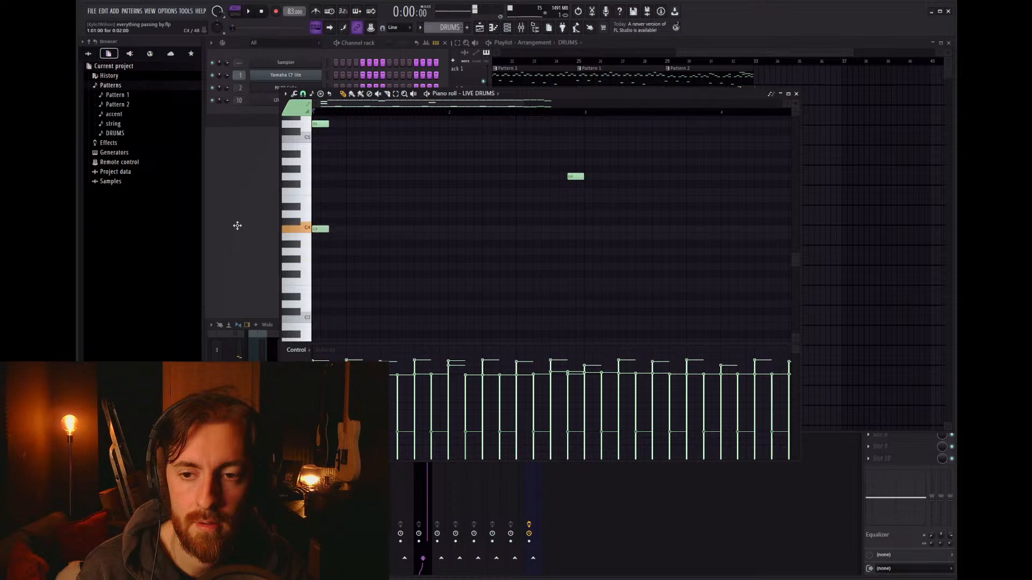
pyautogui.rightClick(317, 229)
pyautogui.rightClick(318, 252)
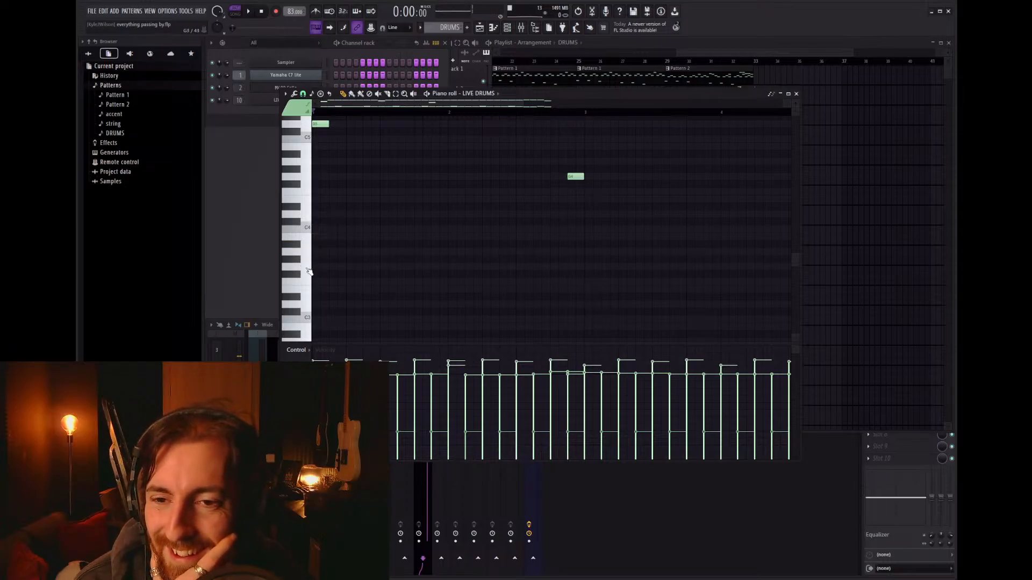
# Step: Add G3 hits on every beat of bars 1 and 2, and duplicate them across bars 3 and 4
pyautogui.click(318, 267)
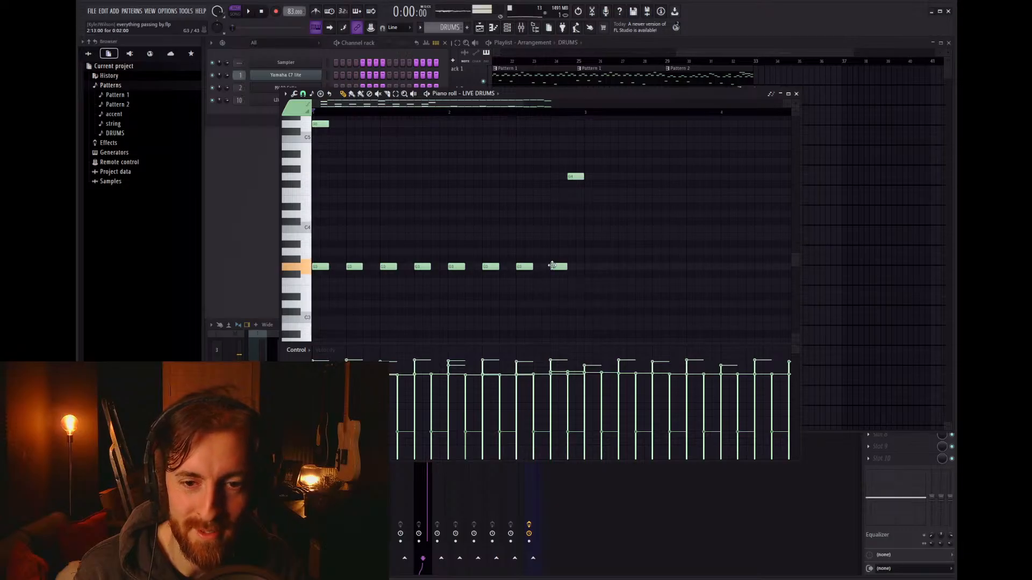
pyautogui.moveTo(584, 277); pyautogui.dragTo(258, 253)
pyautogui.press('space')
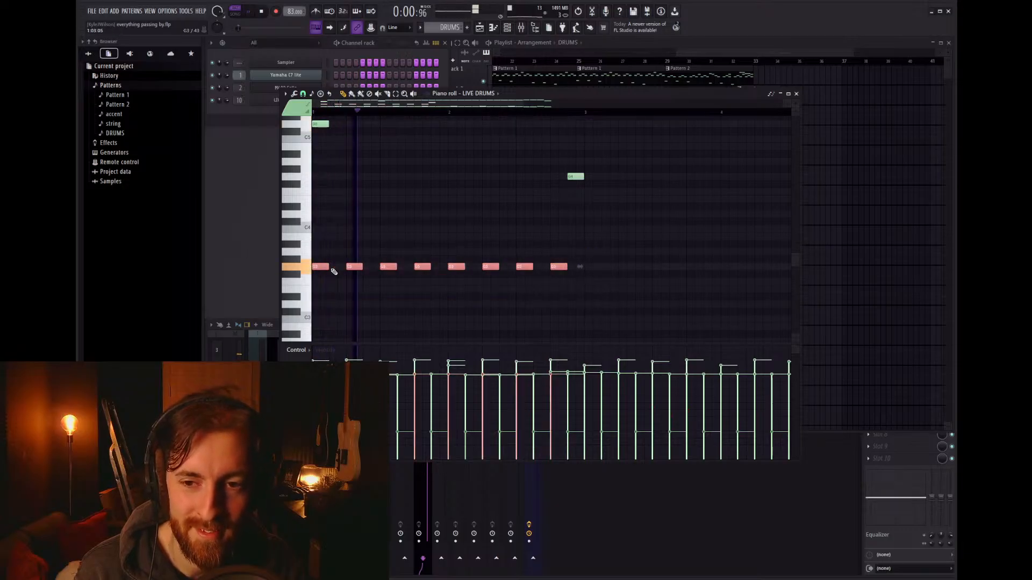
pyautogui.moveTo(321, 268); pyautogui.dragTo(595, 275)
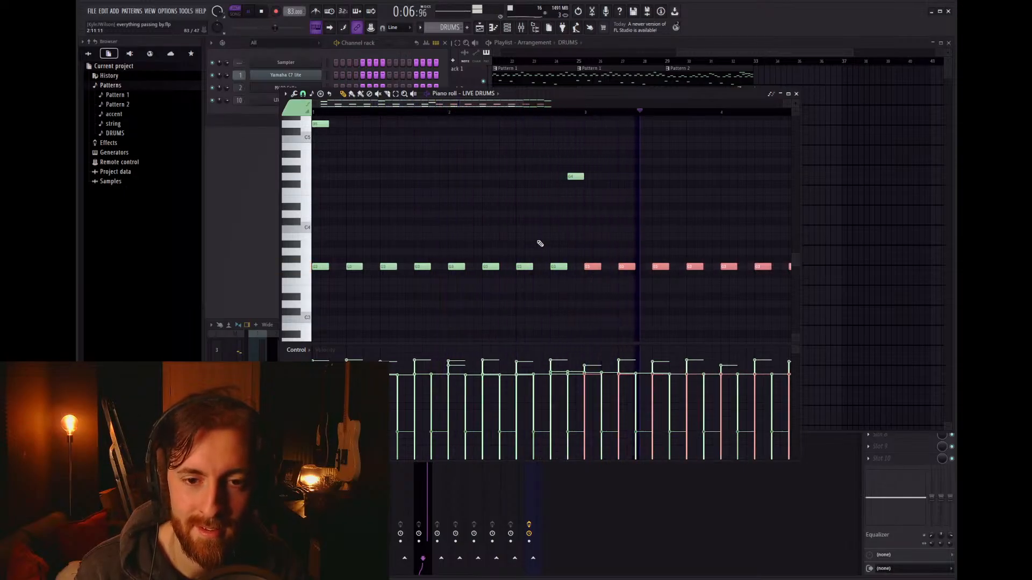
pyautogui.keyDown('ctrl'); pyautogui.scroll(-2, 538, 242); pyautogui.keyUp('ctrl')
pyautogui.keyDown('ctrl'); pyautogui.scroll(2, 626, 244); pyautogui.keyUp('ctrl')
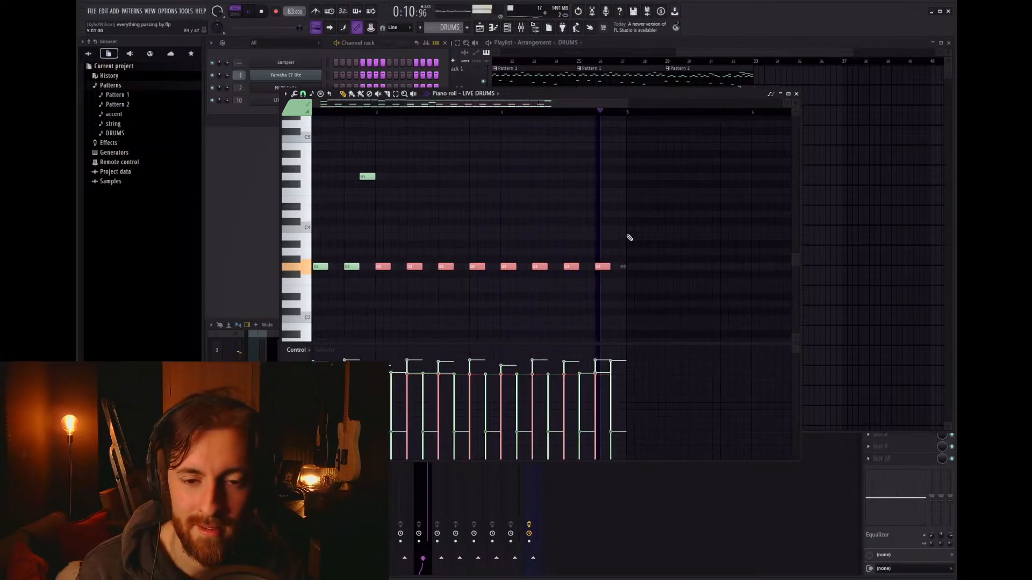
pyautogui.scroll(-5, 629, 237)
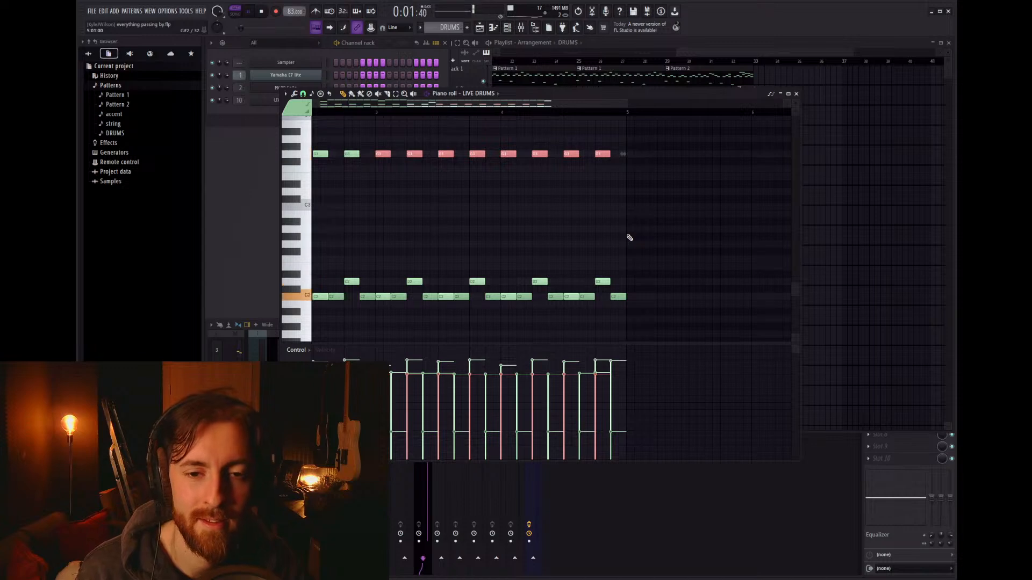
# Step: Place the DRUMS pattern at bar 33 on Track 3 of the playlist and play back the transition into it
pyautogui.click(797, 94)
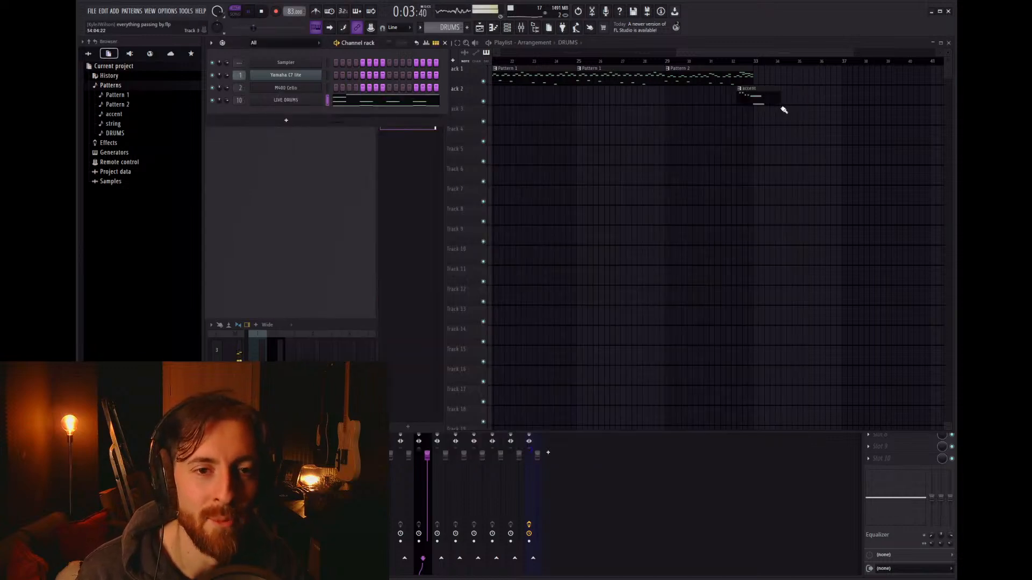
pyautogui.click(764, 123)
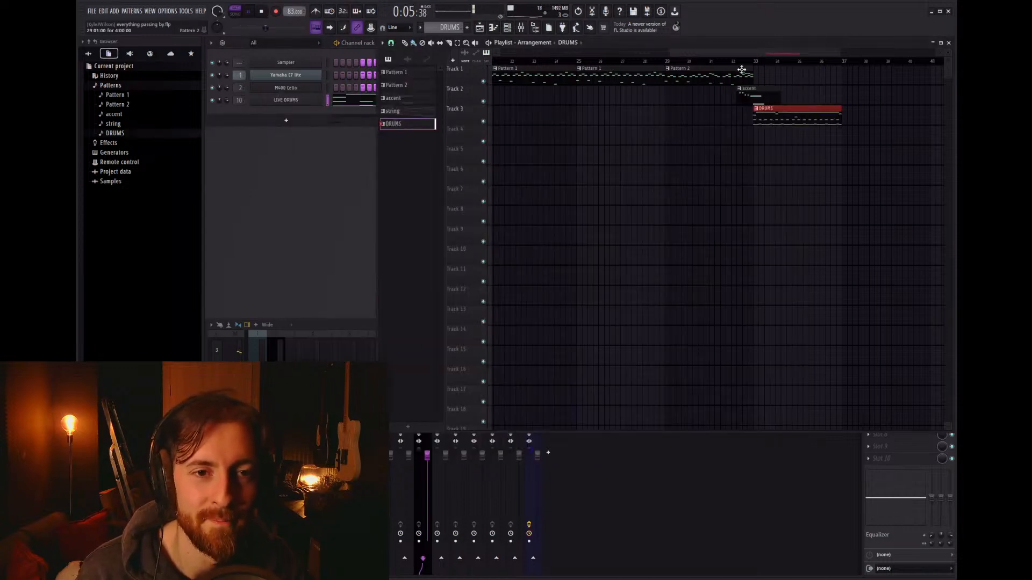
pyautogui.hscroll(4, 683, 74)
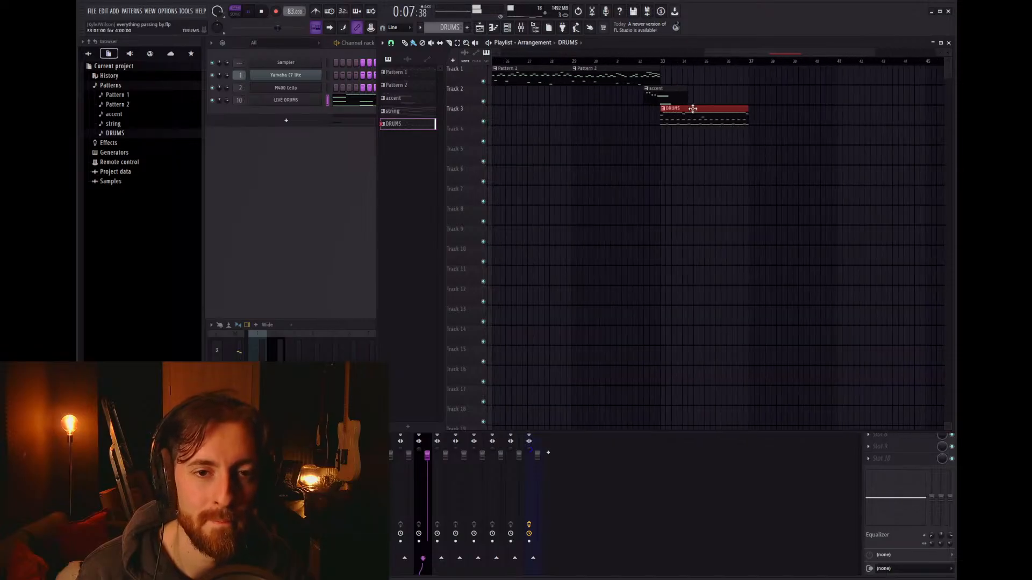
pyautogui.click(654, 63)
pyautogui.press('space')
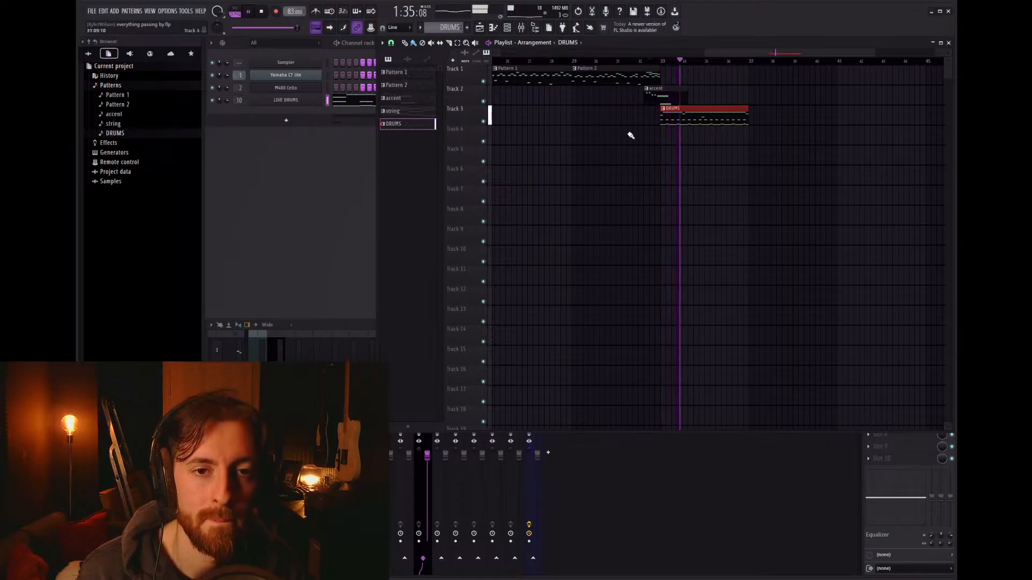
pyautogui.press('space')
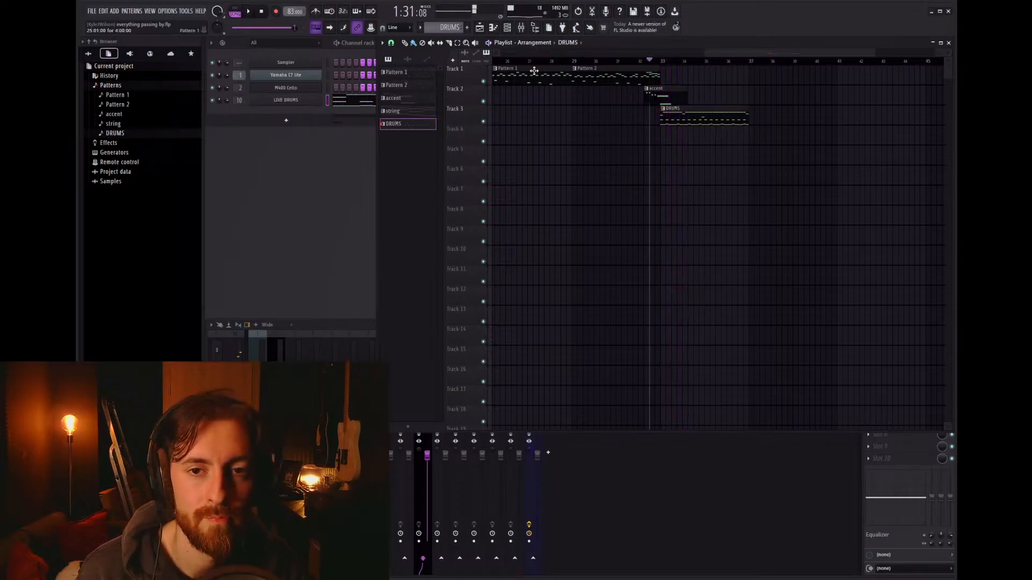
# Step: Place a copy of Pattern 2 at bar 33 on Track 1 and make it a unique pattern
pyautogui.click(639, 73)
pyautogui.click(668, 74)
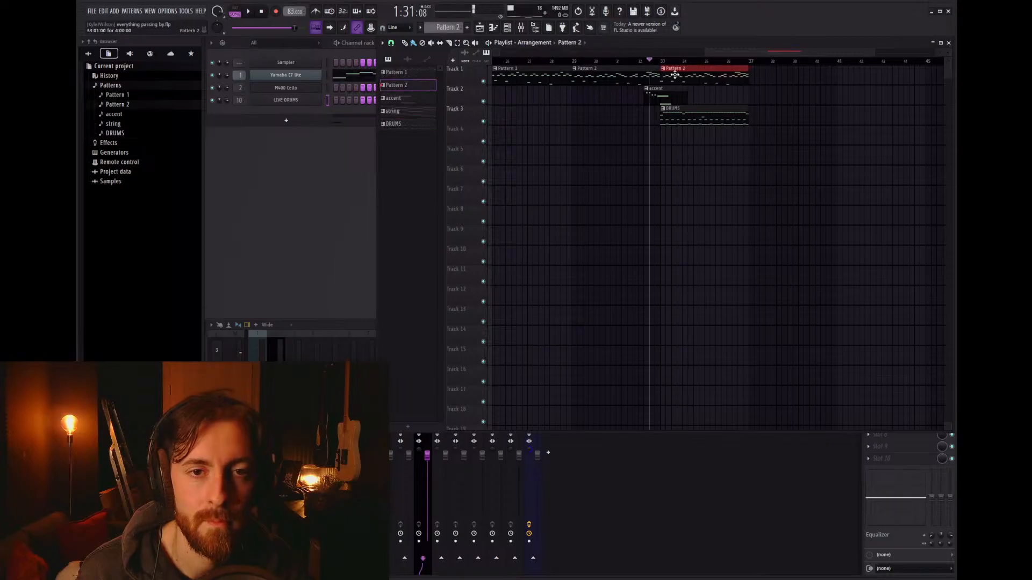
pyautogui.press('F4')
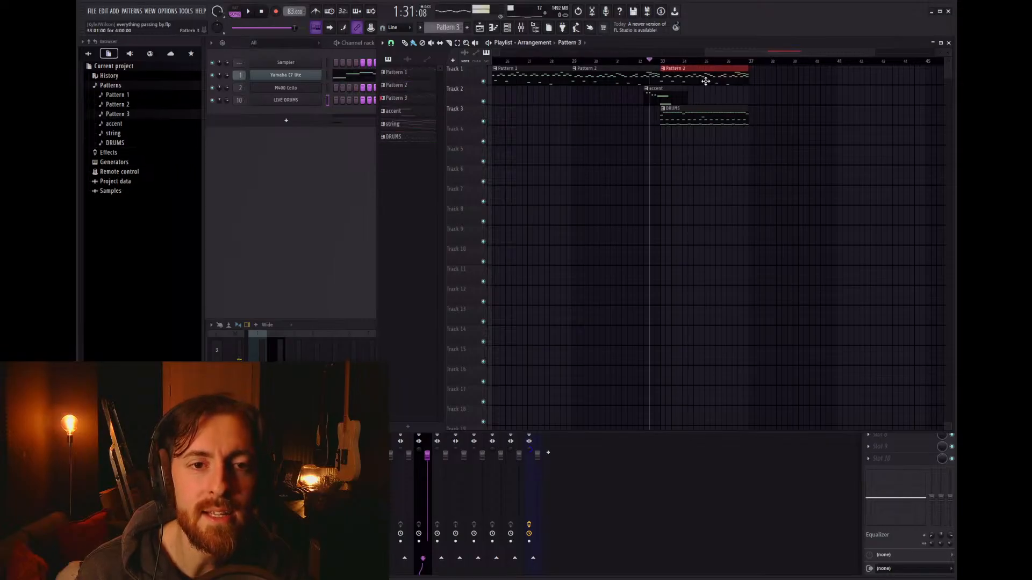
# Step: Delete all the Yamaha C7 lite piano notes from the new unique pattern
pyautogui.press('F7')
pyautogui.moveTo(540, 105); pyautogui.dragTo(425, 105)
pyautogui.scroll(6, 456, 189)
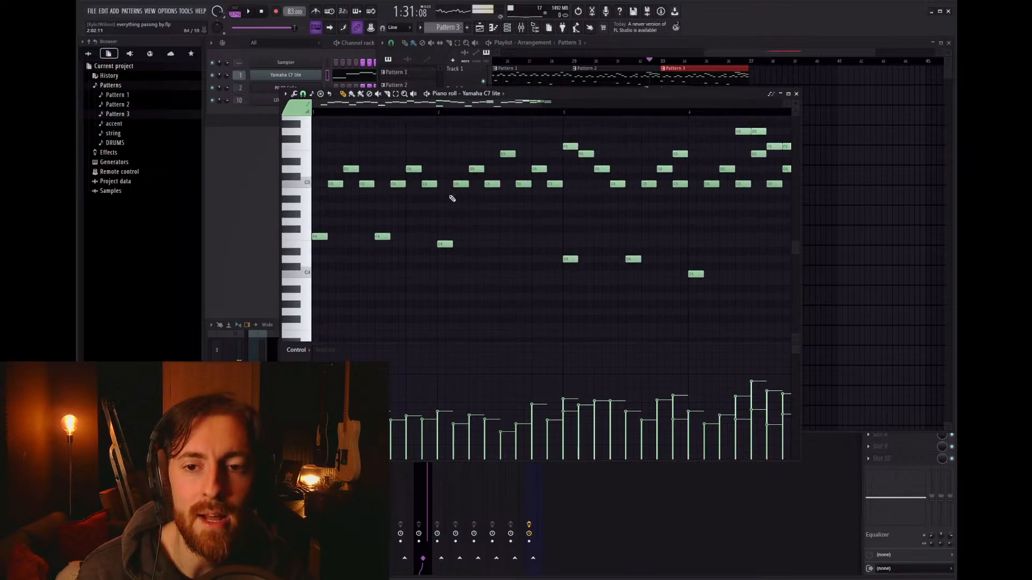
pyautogui.hotkey('ctrl', 'a')
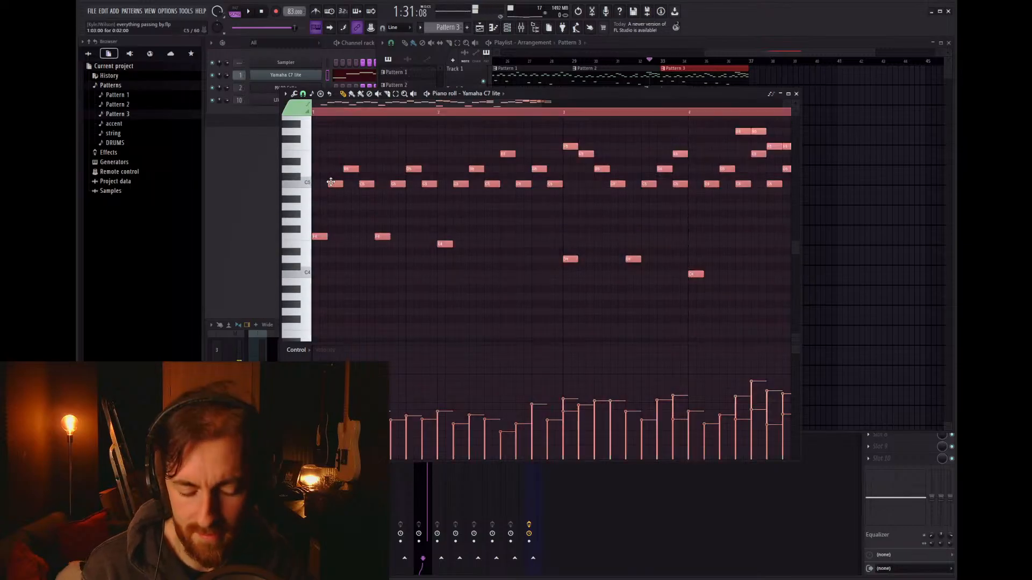
pyautogui.press('Delete')
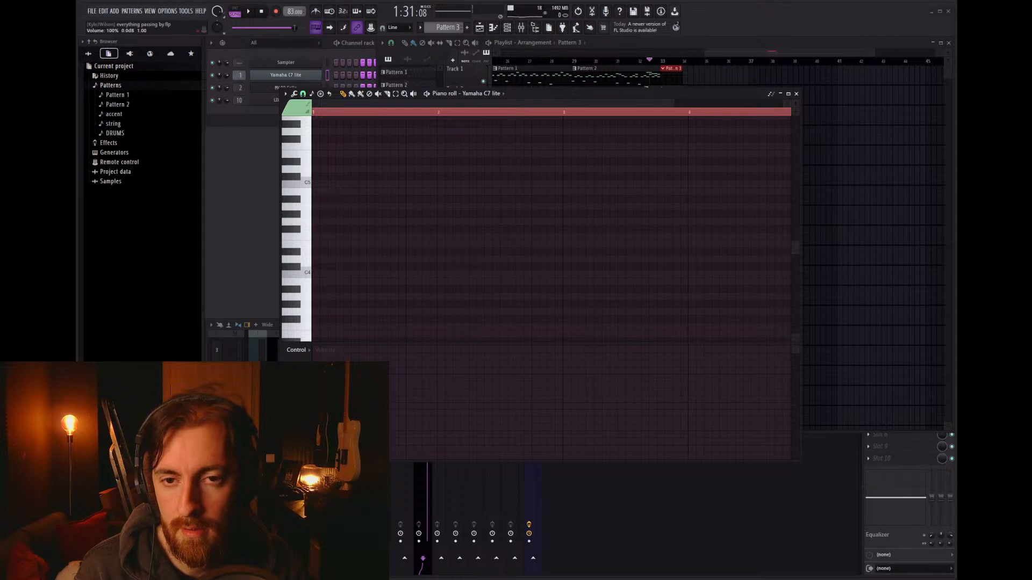
# Step: Draw a piano chord of C4, C5, E5 and G5 lasting all of bar 1, and play it back with the arrangement
pyautogui.click(621, 61)
pyautogui.press('space')
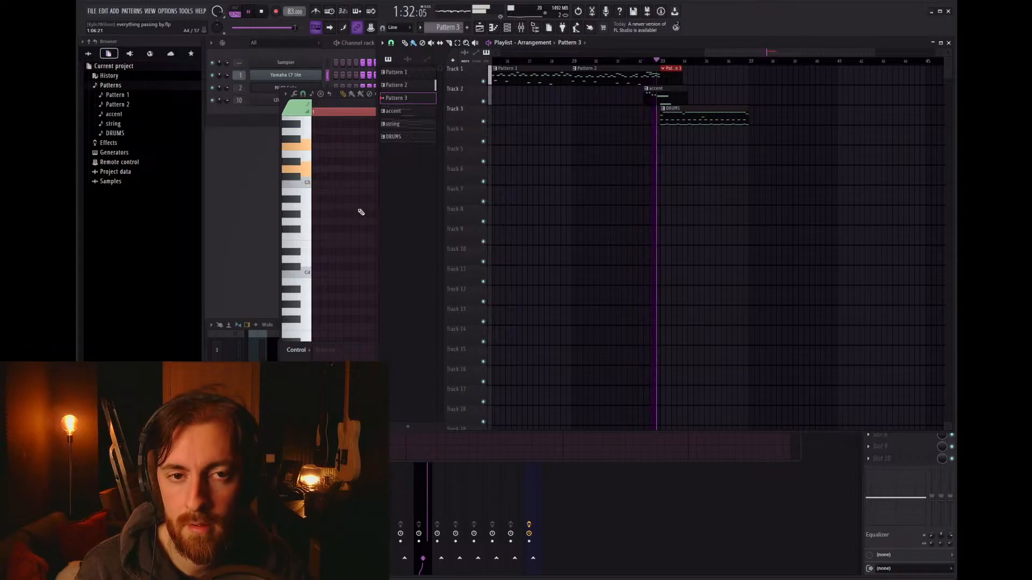
pyautogui.press('space')
pyautogui.click(338, 208)
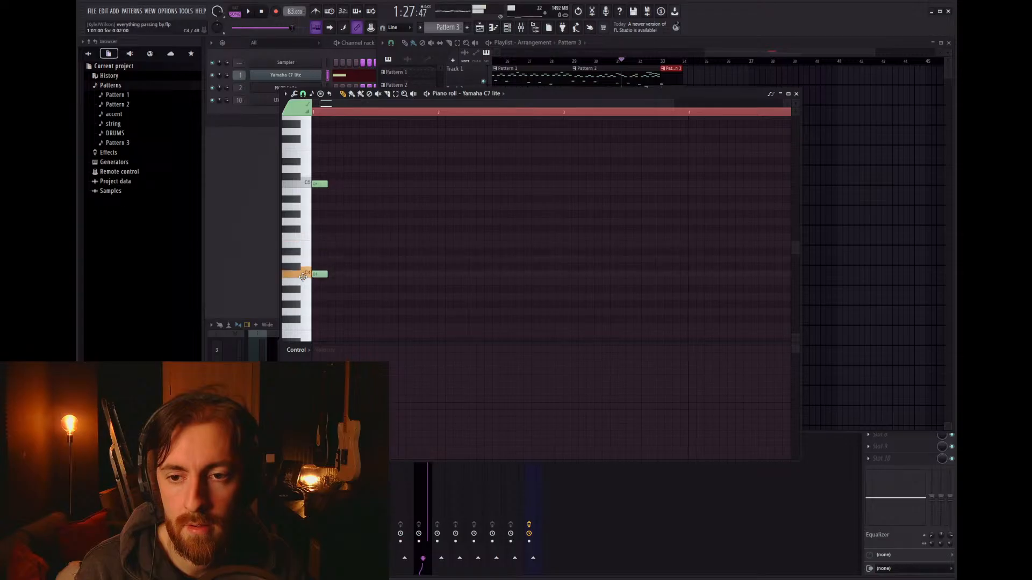
pyautogui.scroll(3, 317, 237)
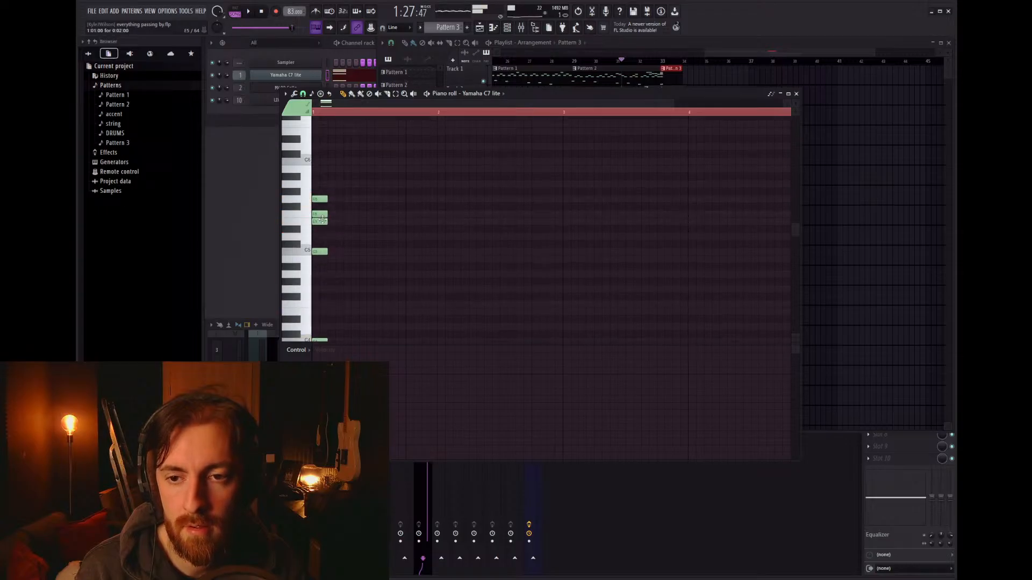
pyautogui.scroll(-1, 365, 290)
pyautogui.hotkey('ctrl', 'a')
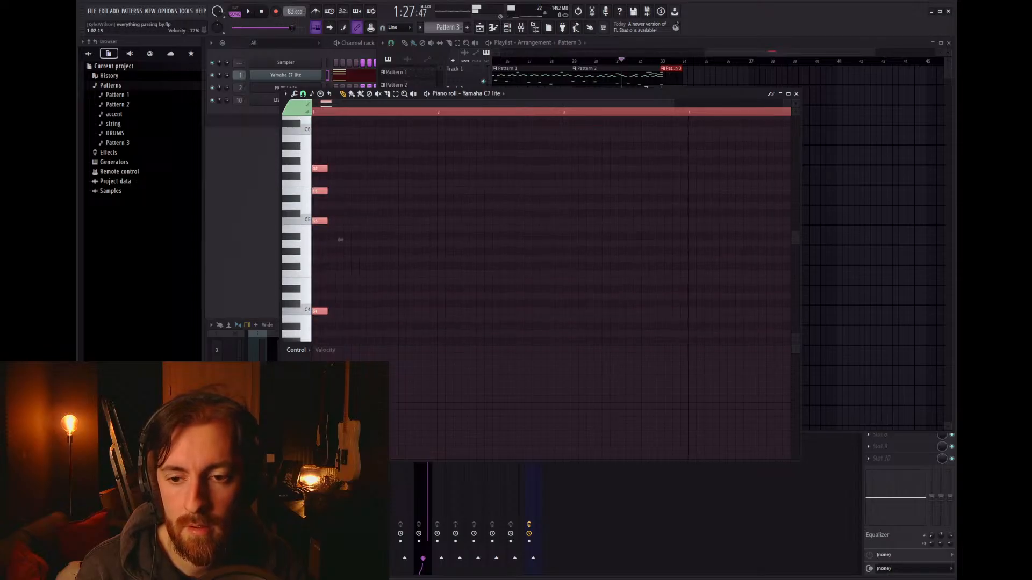
pyautogui.moveTo(329, 169); pyautogui.dragTo(445, 237)
pyautogui.click(540, 221)
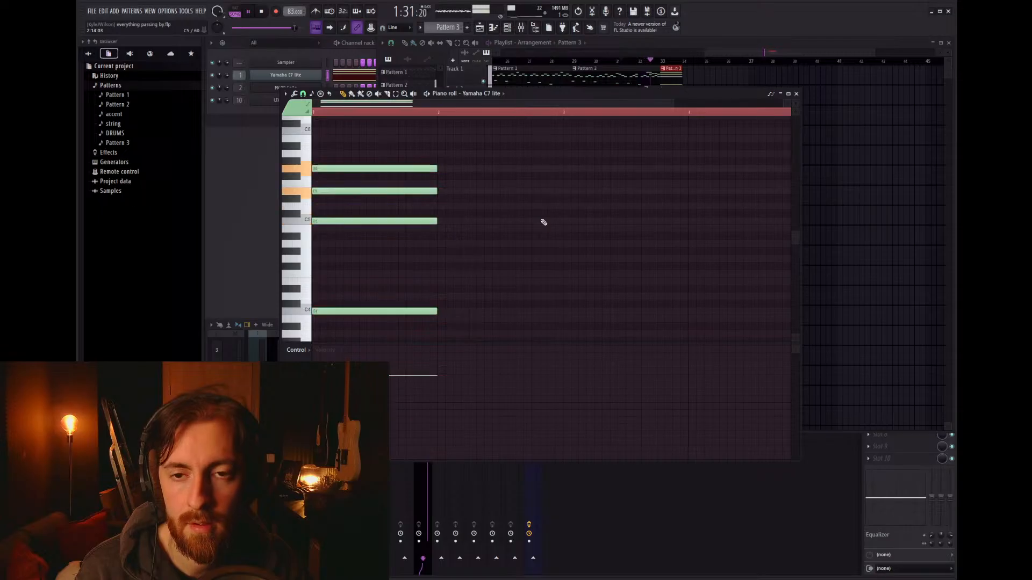
pyautogui.press('space')
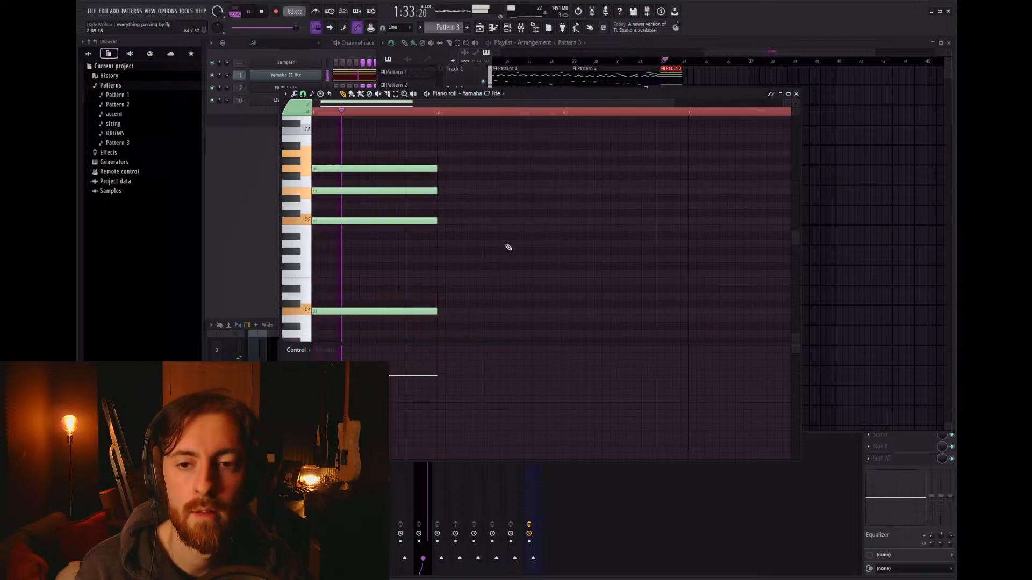
pyautogui.press('space')
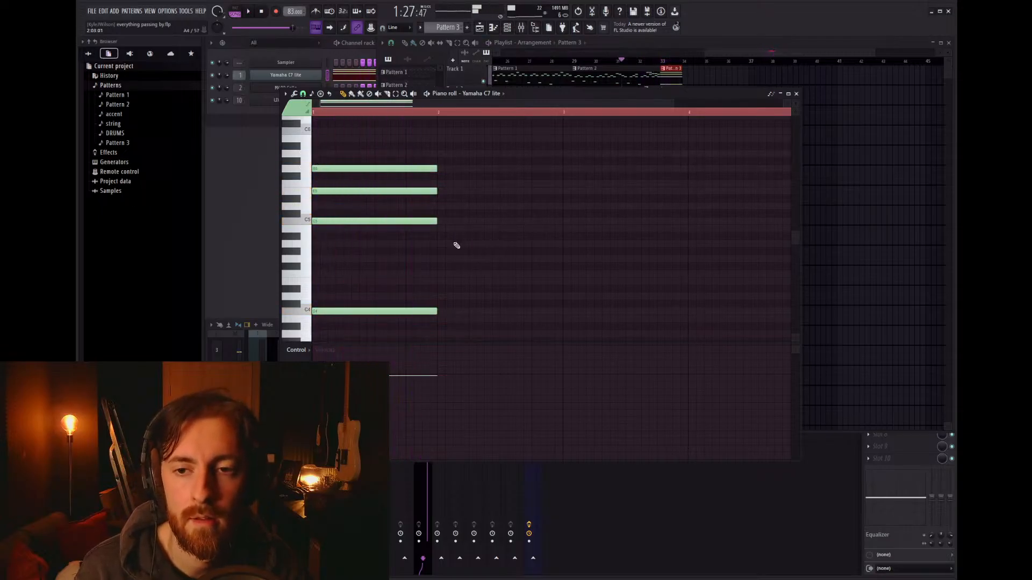
# Step: Transpose the whole piano chord down one octave and play the transition into bar 33
pyautogui.hotkey('ctrl', 'a')
pyautogui.scroll(-4, 350, 226)
pyautogui.moveTo(348, 220); pyautogui.dragTo(334, 310)
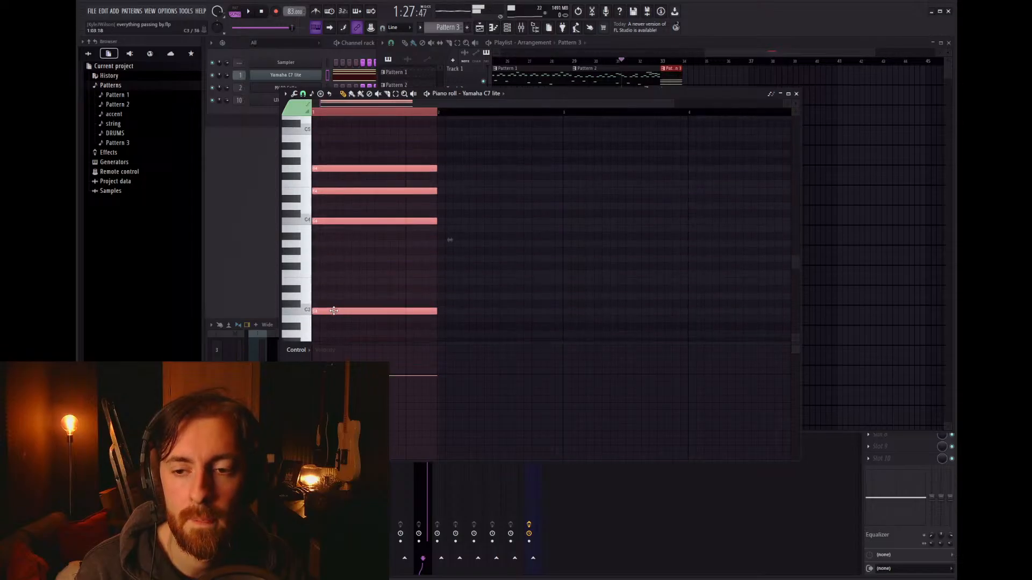
pyautogui.click(639, 62)
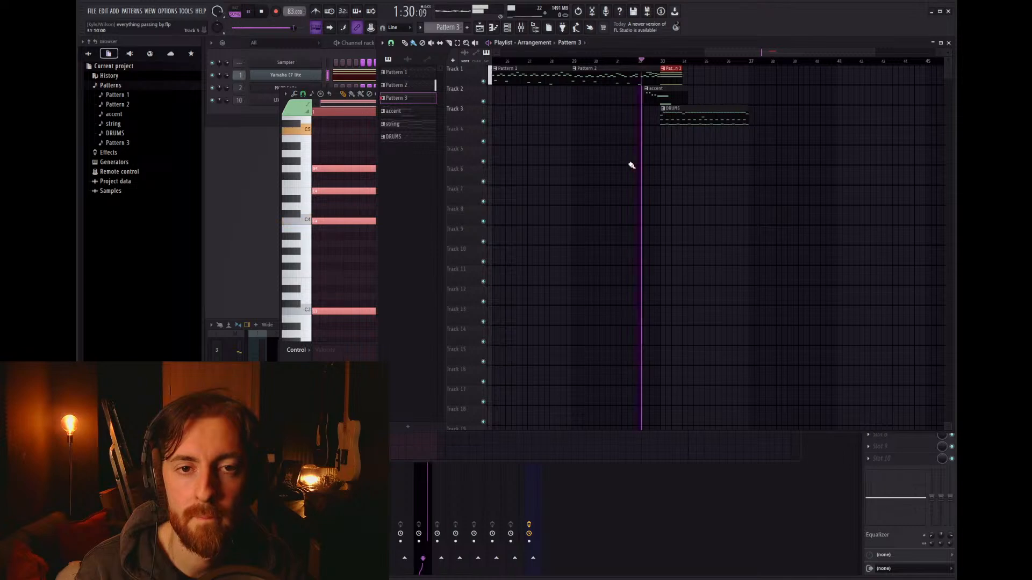
pyautogui.click(365, 252)
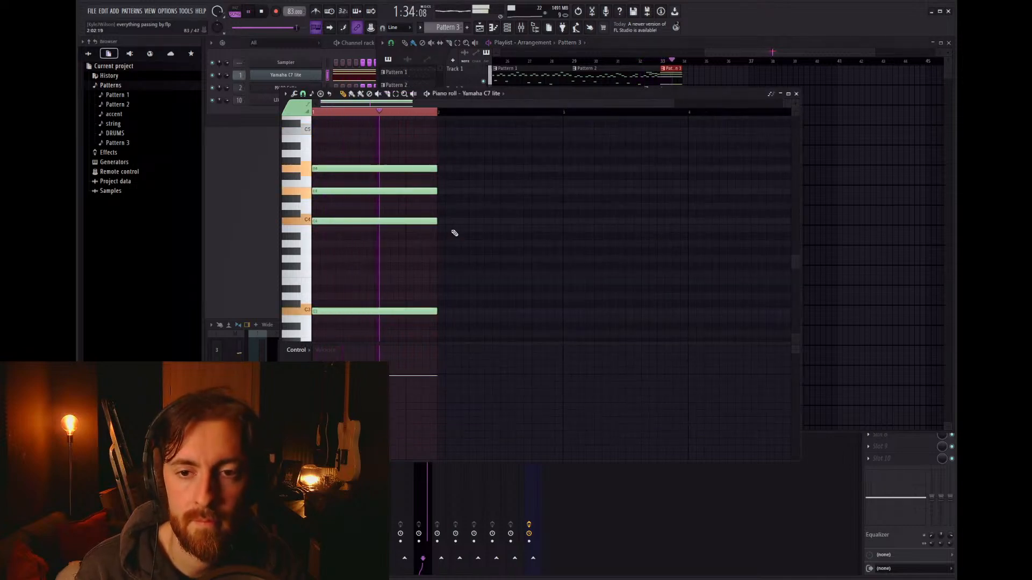
pyautogui.press('space')
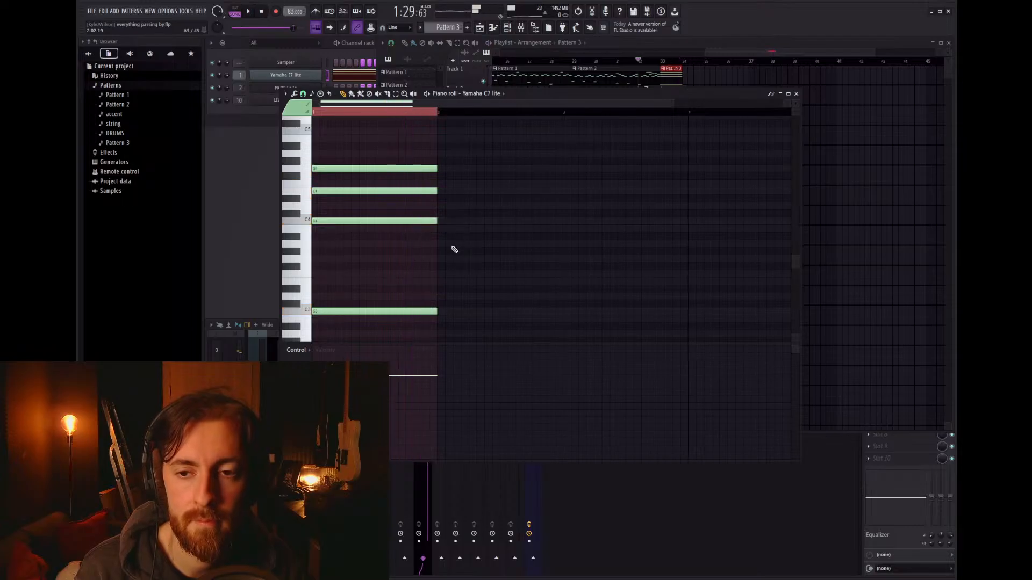
# Step: Lower the velocity of all four chord notes and play the chord back
pyautogui.moveTo(450, 311); pyautogui.dragTo(329, 145)
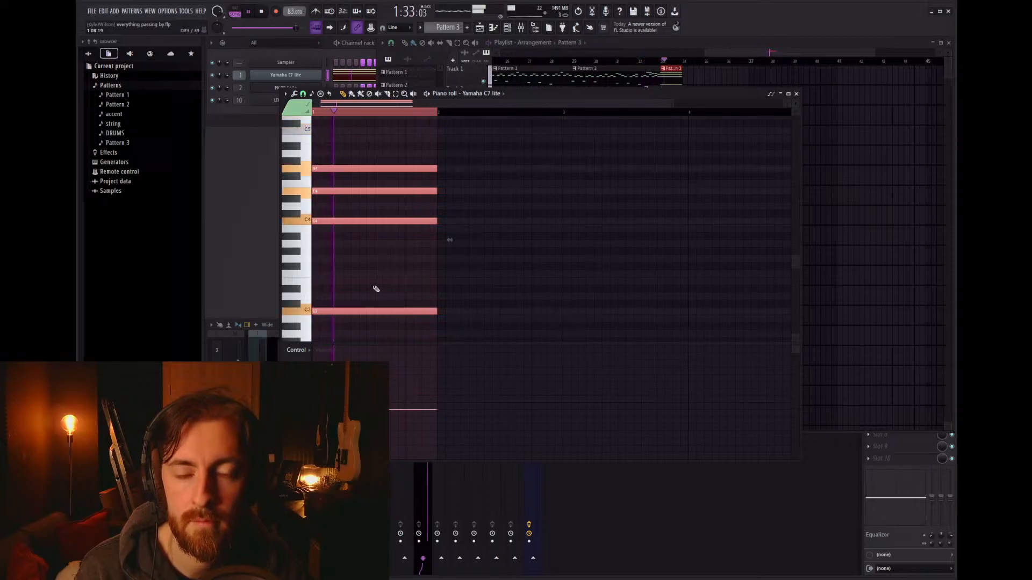
pyautogui.hotkey('ctrl', 'd')
pyautogui.press('space')
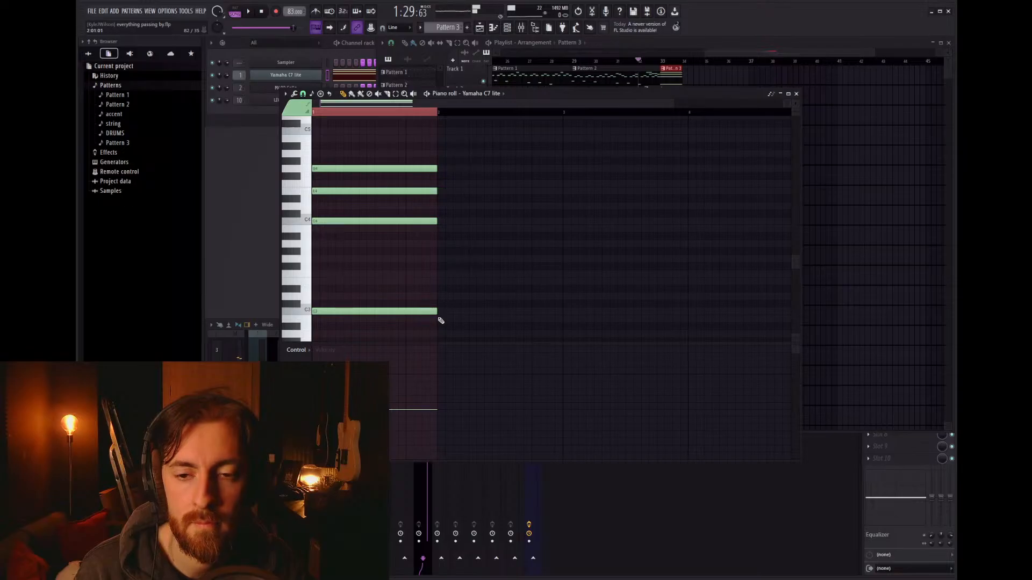
# Step: Add short C6 piano hits on each beat of bar 1 and copy them one octave higher to C7
pyautogui.scroll(5, 441, 321)
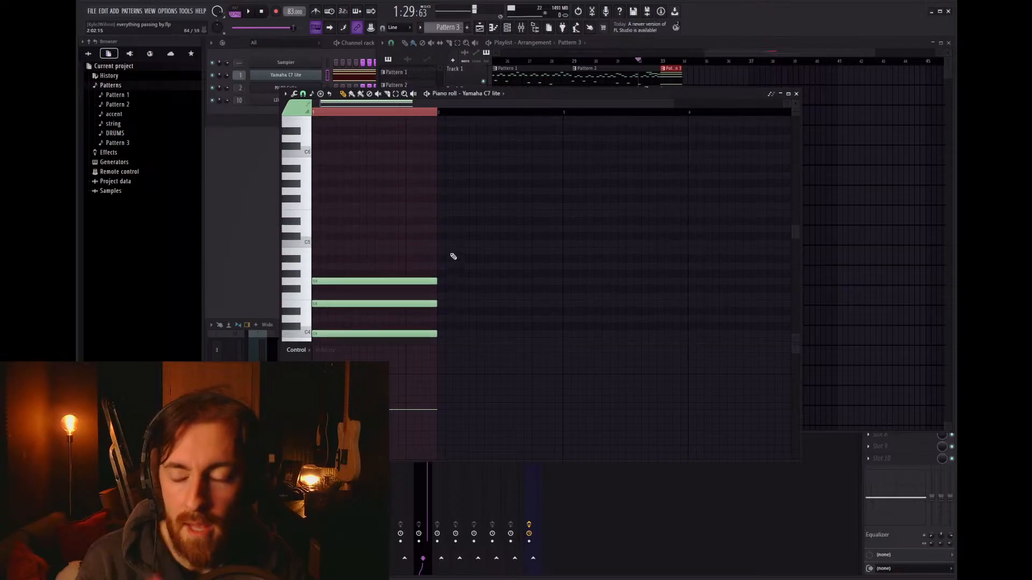
pyautogui.scroll(-2, 453, 256)
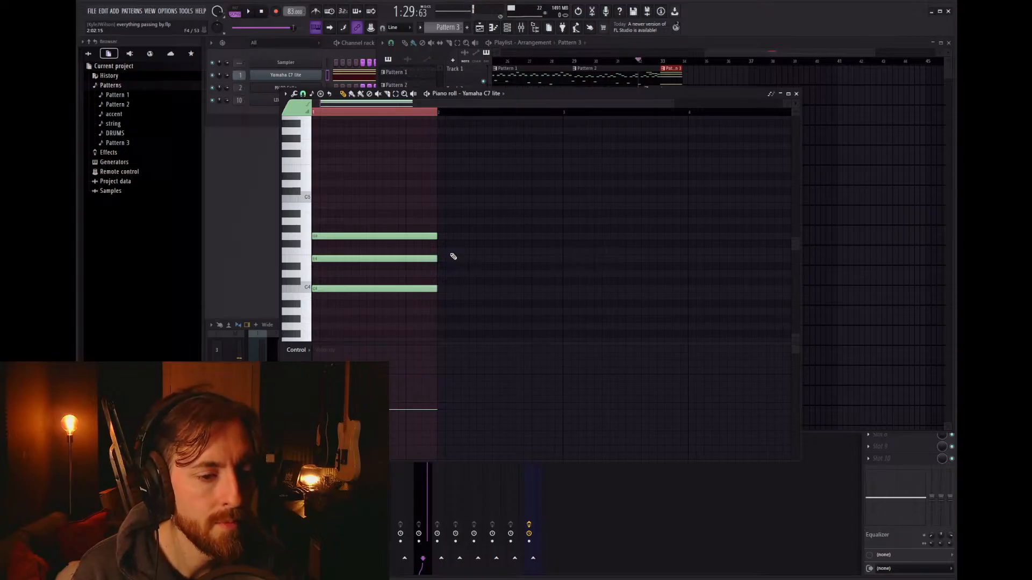
pyautogui.scroll(2, 451, 226)
pyautogui.moveTo(408, 204)
pyautogui.mouseDown()
pyautogui.moveTo(295, 192)
pyautogui.moveTo(284, 152)
pyautogui.mouseUp()
pyautogui.moveTo(436, 152); pyautogui.dragTo(323, 153)
pyautogui.keyDown('ctrl'); pyautogui.scroll(2, 314, 161); pyautogui.keyUp('ctrl')
pyautogui.scroll(2, 310, 164)
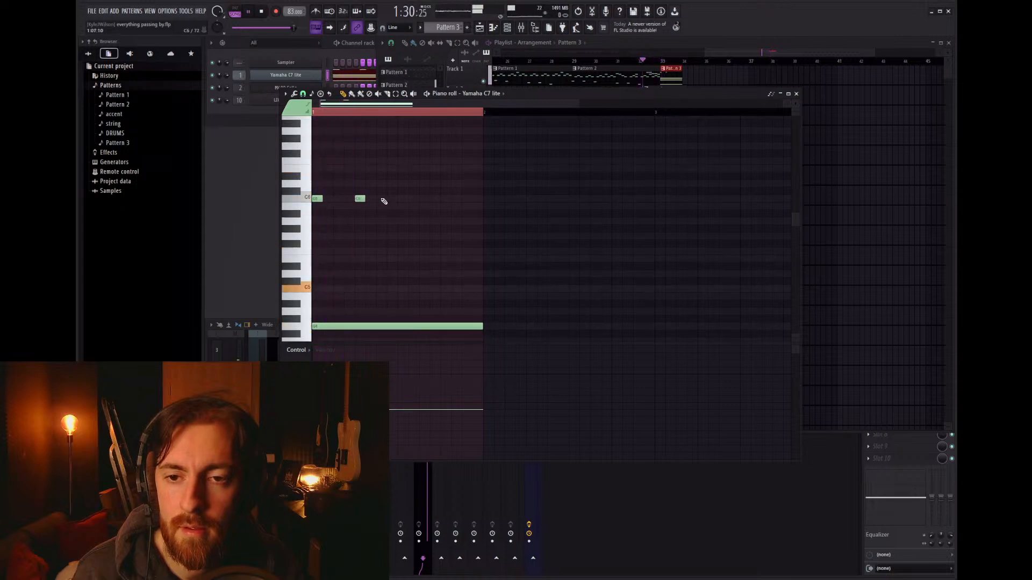
pyautogui.click(445, 198)
pyautogui.scroll(2, 405, 218)
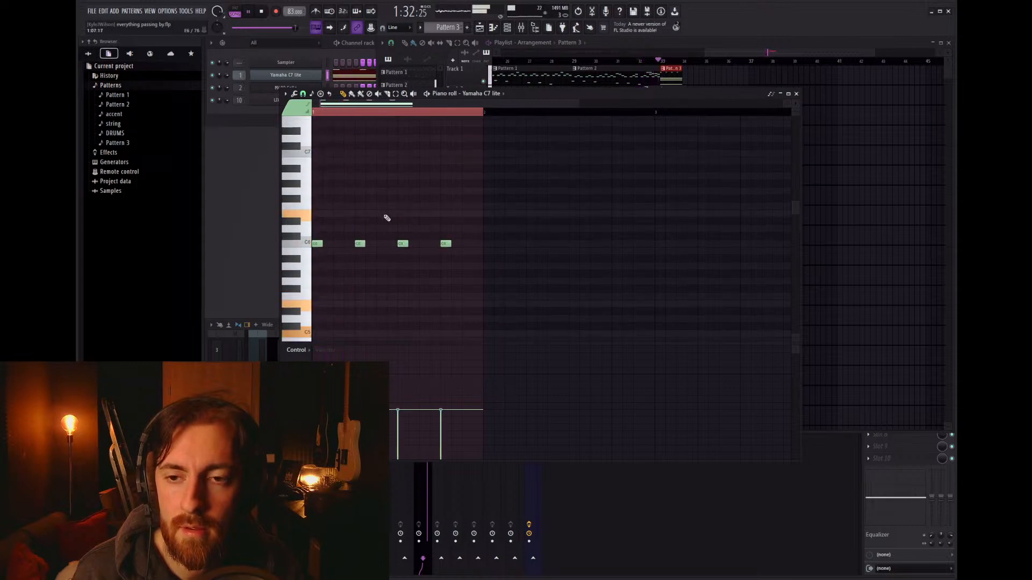
pyautogui.hotkey('ctrl', 'a')
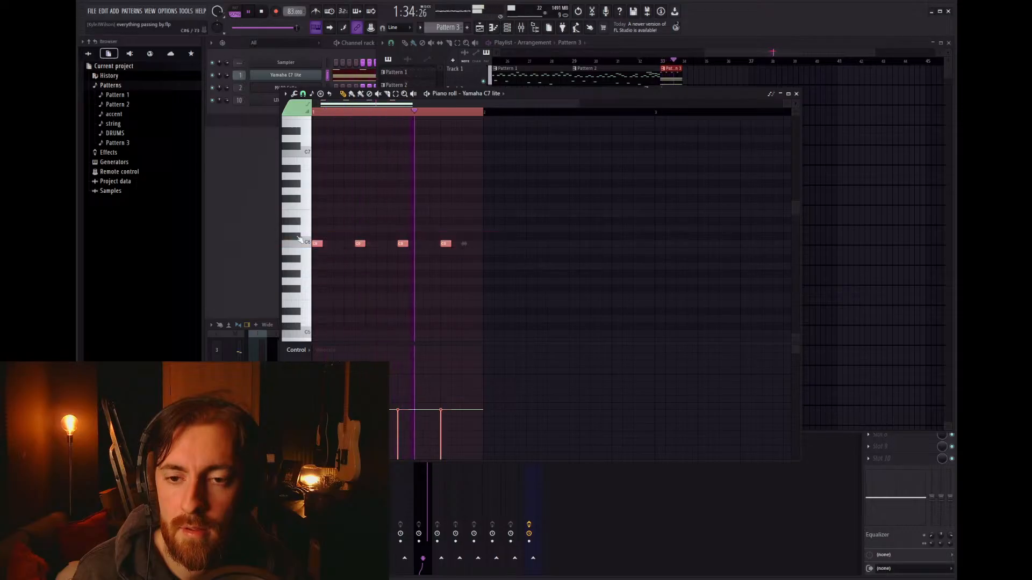
pyautogui.moveTo(317, 244); pyautogui.dragTo(319, 153)
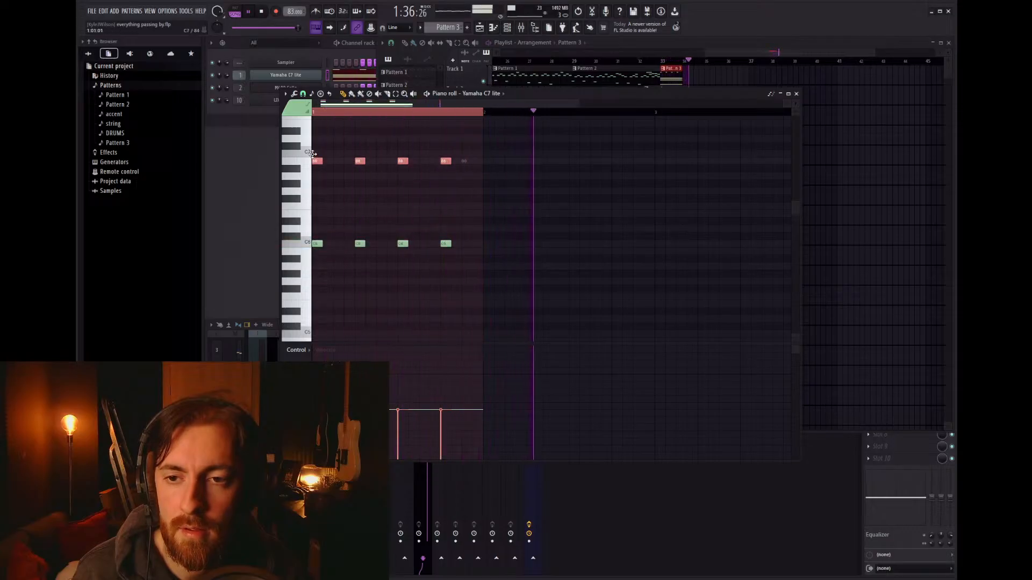
# Step: Select all of the repeated C6 and C7 piano notes and lower their velocity
pyautogui.click(317, 114)
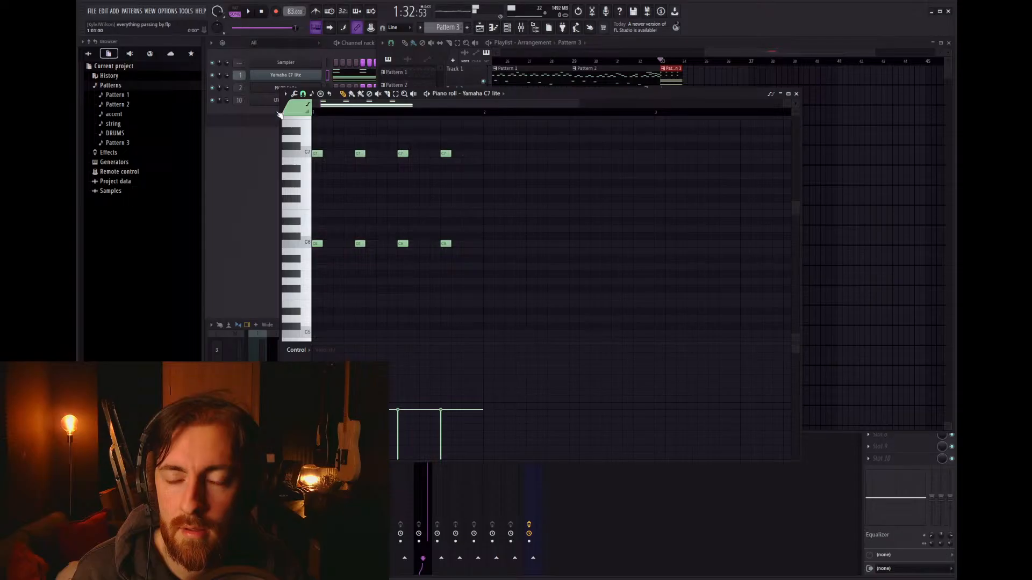
pyautogui.moveTo(516, 244); pyautogui.dragTo(303, 110)
pyautogui.scroll(-1, 396, 313)
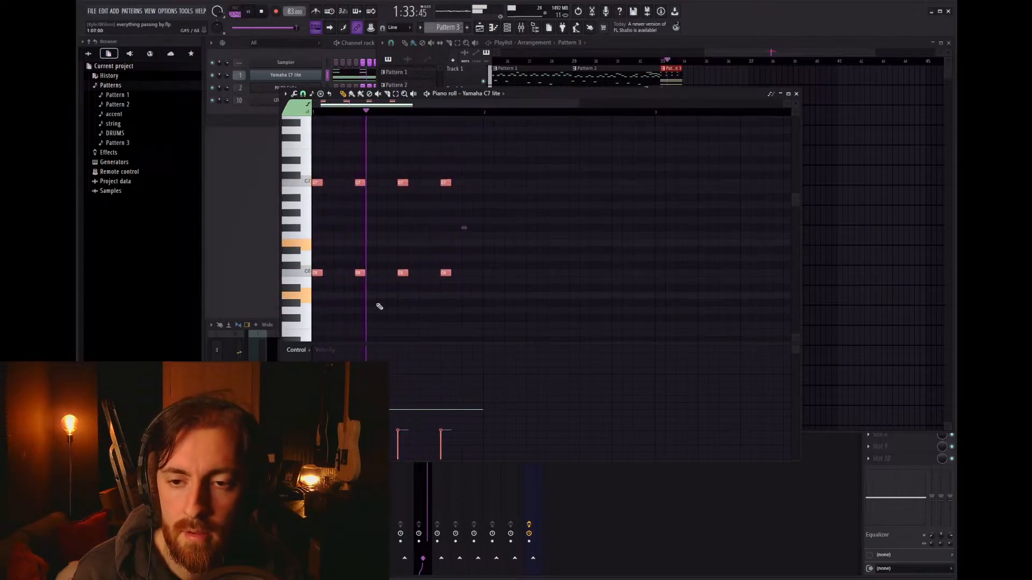
# Step: Duplicate the selected C6 and C7 notes bar by bar until they fill four bars, and stop playback
pyautogui.hotkey('ctrl', 'b')
pyautogui.hotkey('ctrl', 'b')
pyautogui.scroll(-3, 627, 275)
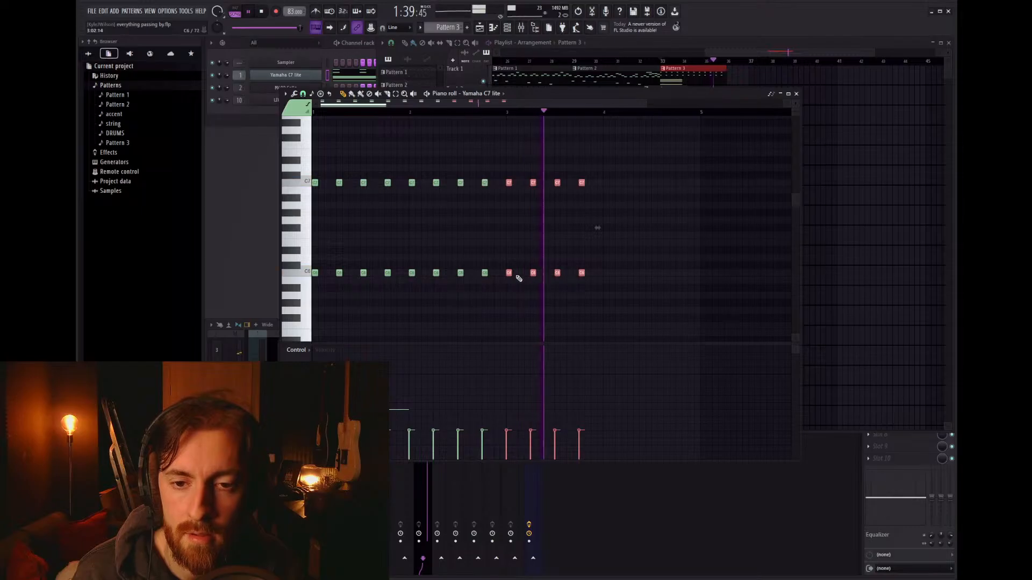
pyautogui.hotkey('ctrl', 'b')
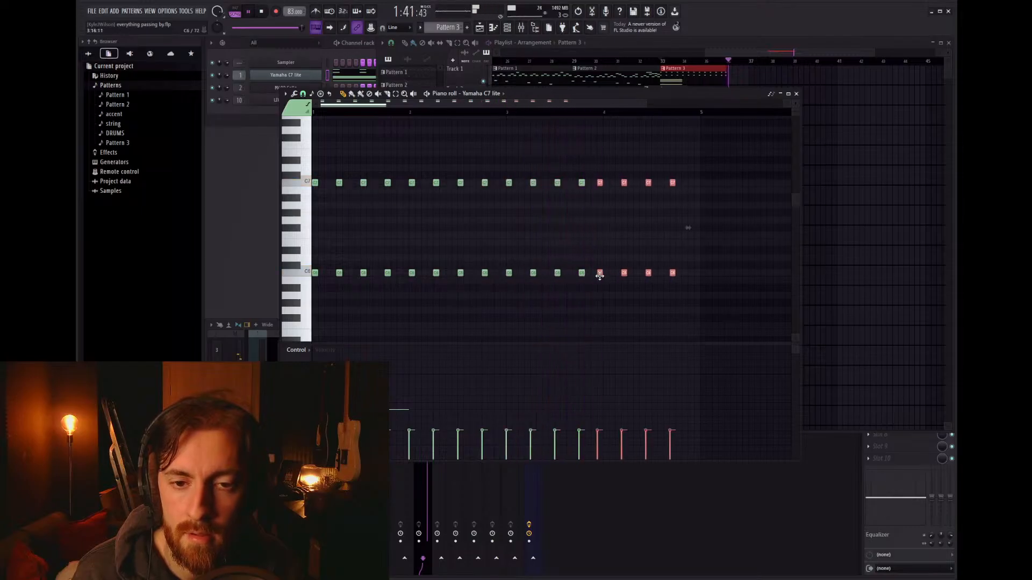
pyautogui.press('space')
# Step: Delete the sustained C3 bass note in bar 1 and listen to the remaining chord
pyautogui.scroll(-5, 536, 285)
pyautogui.scroll(2, 388, 259)
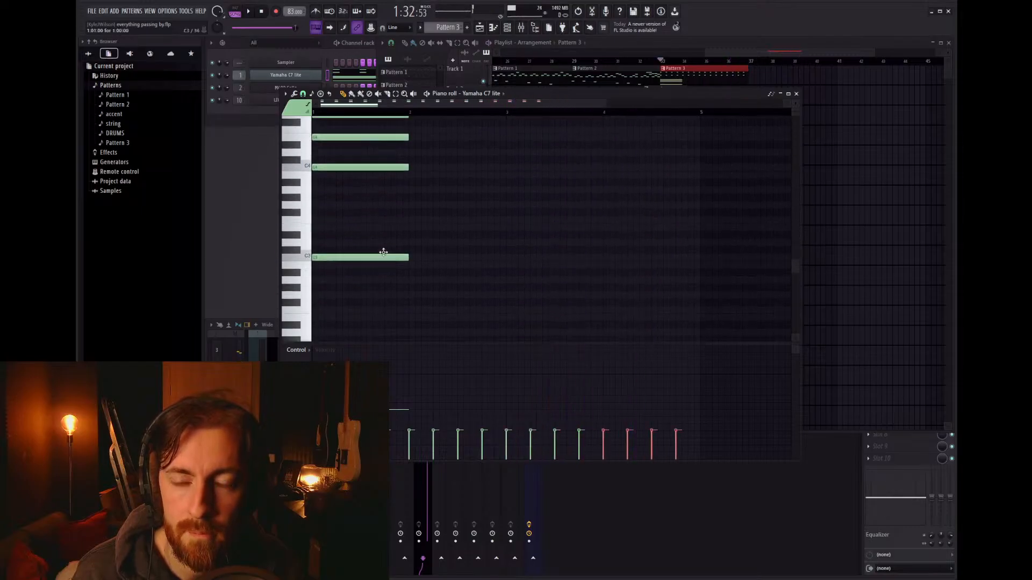
pyautogui.rightClick(368, 318)
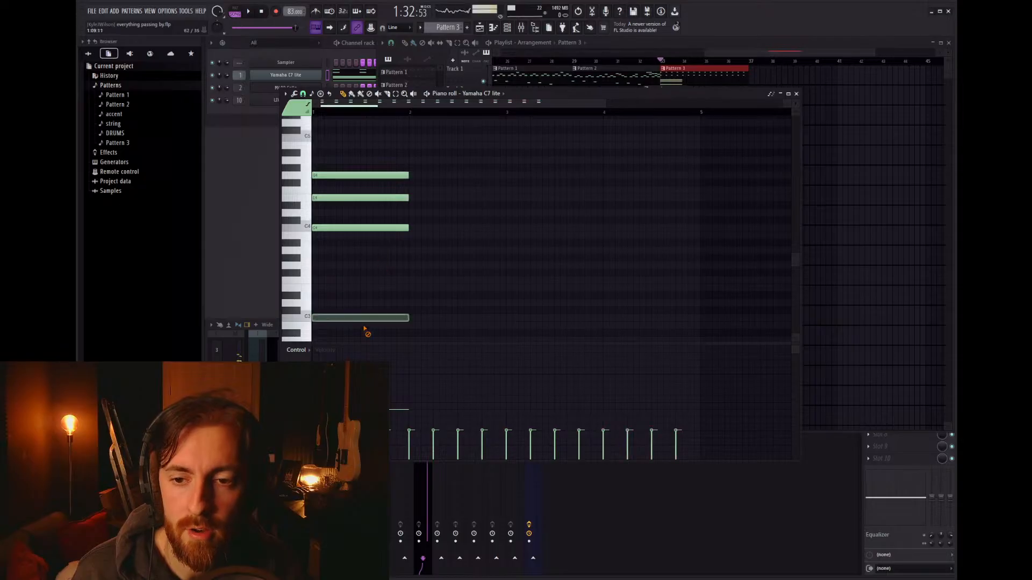
pyautogui.press('space')
pyautogui.scroll(4, 385, 285)
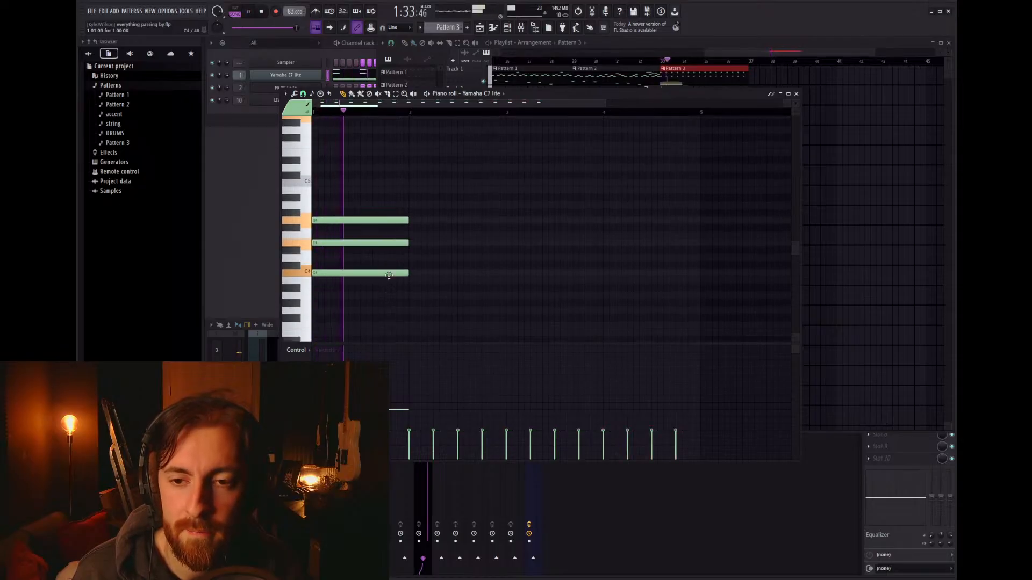
pyautogui.press('space')
pyautogui.moveTo(410, 273)
pyautogui.mouseDown()
pyautogui.moveTo(411, 217)
pyautogui.moveTo(409, 272)
pyautogui.mouseUp()
pyautogui.moveTo(408, 228); pyautogui.dragTo(409, 221)
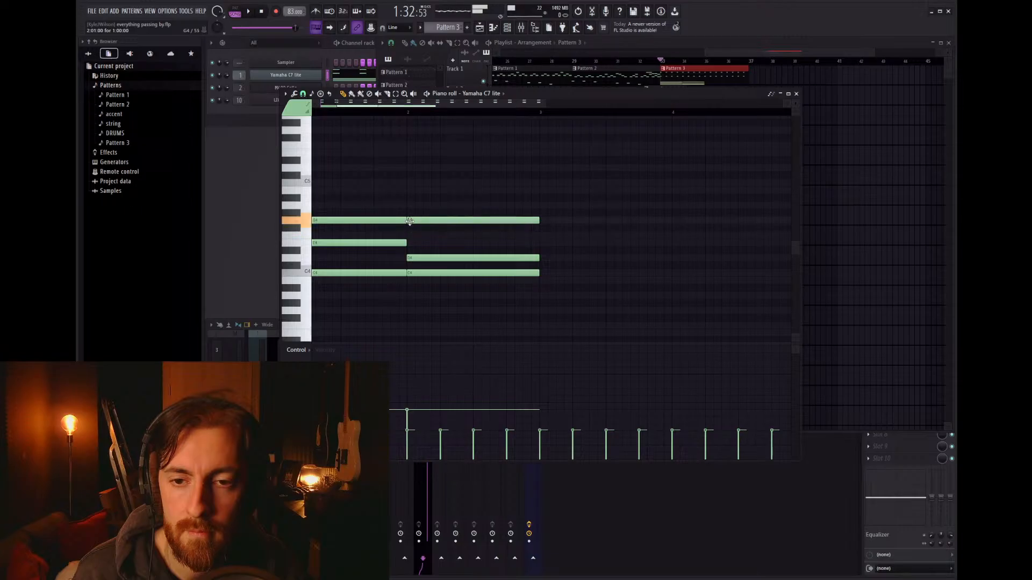
pyautogui.click(406, 112)
pyautogui.press('space')
pyautogui.press('space')
pyautogui.rightClick(461, 220)
pyautogui.rightClick(459, 258)
pyautogui.rightClick(457, 273)
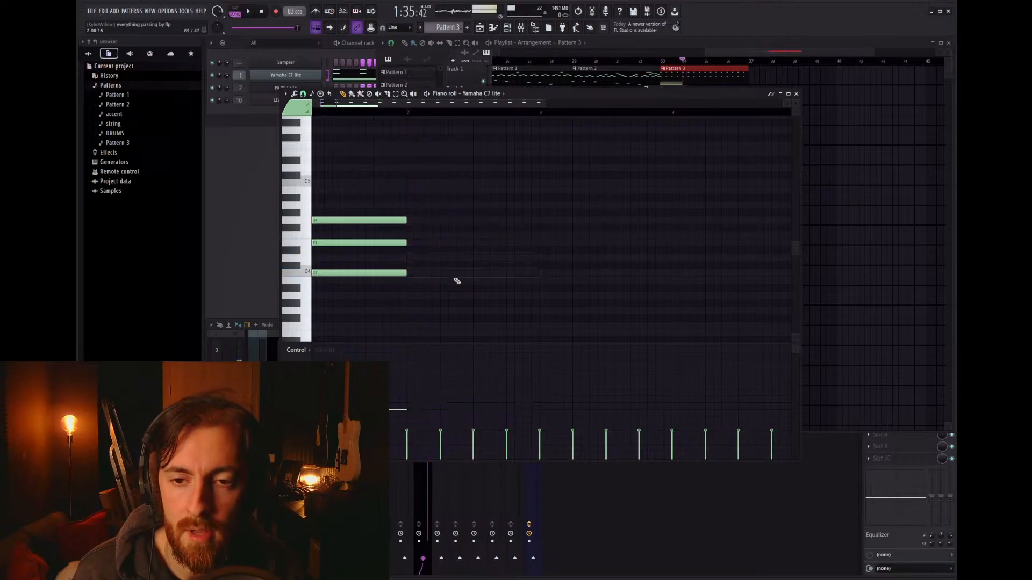
# Step: Listen to the bar 1 chord, add a one-bar A3, E4 and G4 chord in bar 2, and play both
pyautogui.scroll(-2, 415, 198)
pyautogui.press('space')
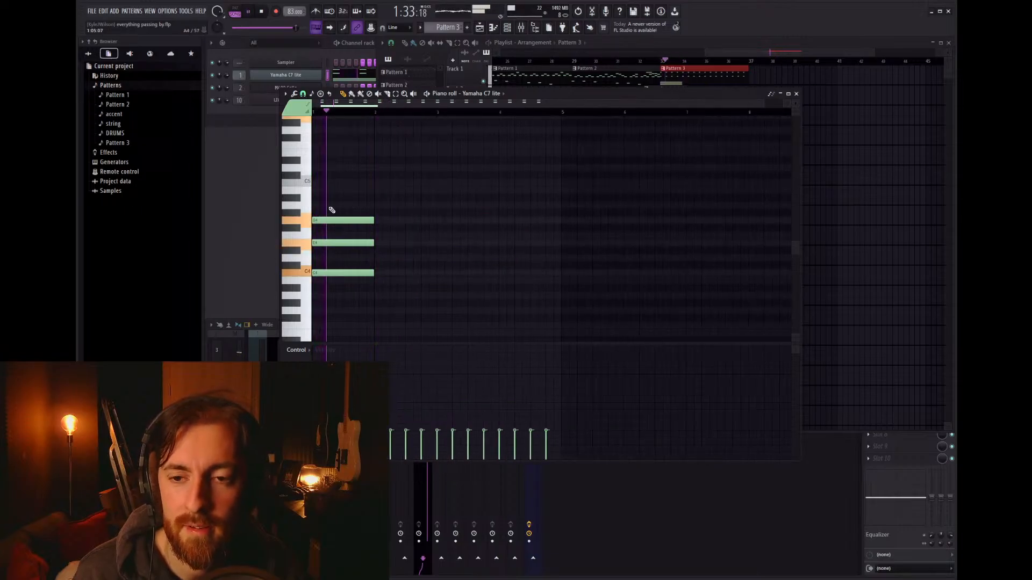
pyautogui.scroll(2, 329, 211)
pyautogui.press('space')
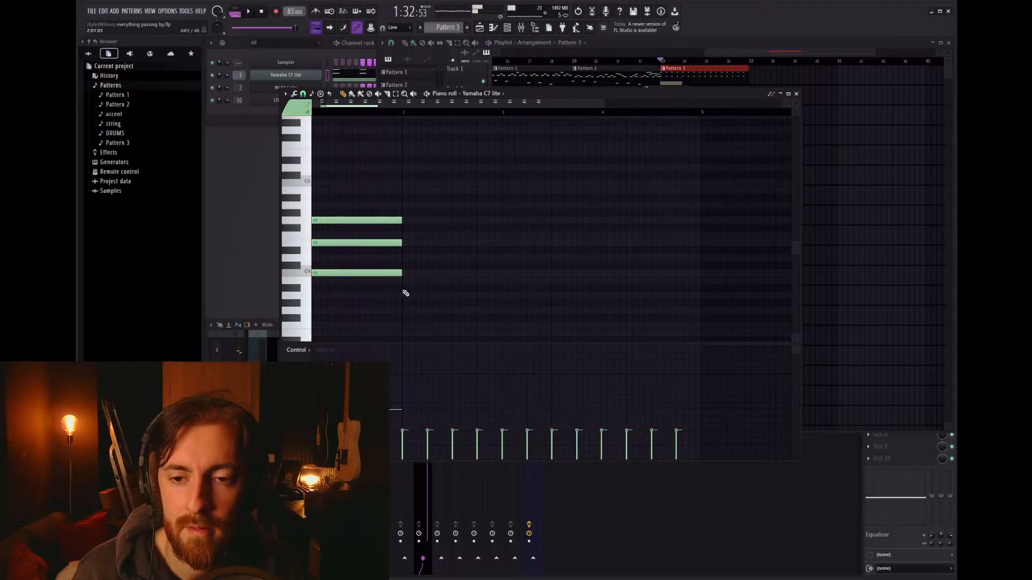
pyautogui.click(403, 295)
pyautogui.moveTo(399, 295); pyautogui.dragTo(401, 273)
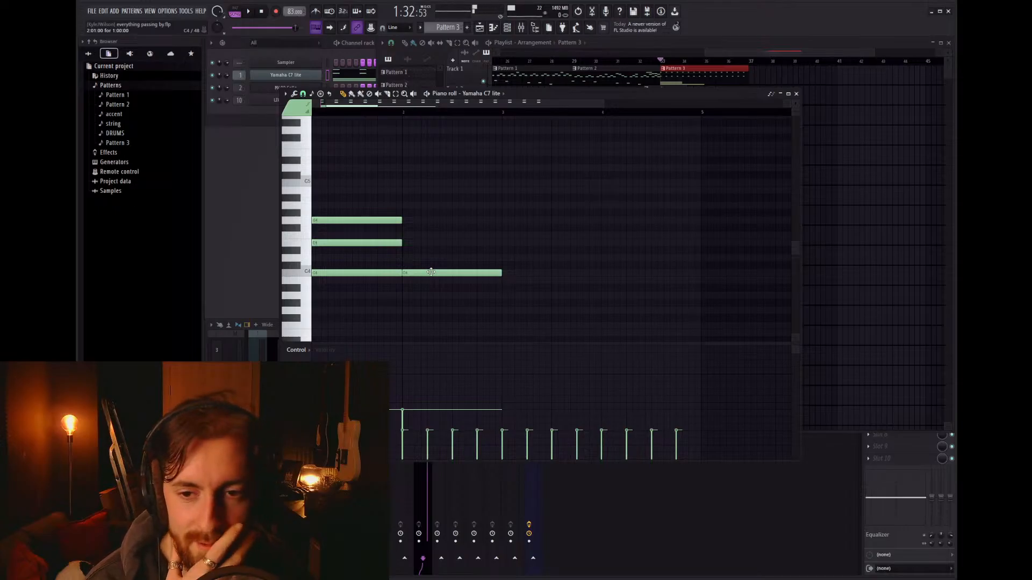
pyautogui.rightClick(430, 271)
pyautogui.click(406, 296)
pyautogui.moveTo(408, 251); pyautogui.dragTo(399, 221)
pyautogui.click(404, 221)
pyautogui.click(385, 110)
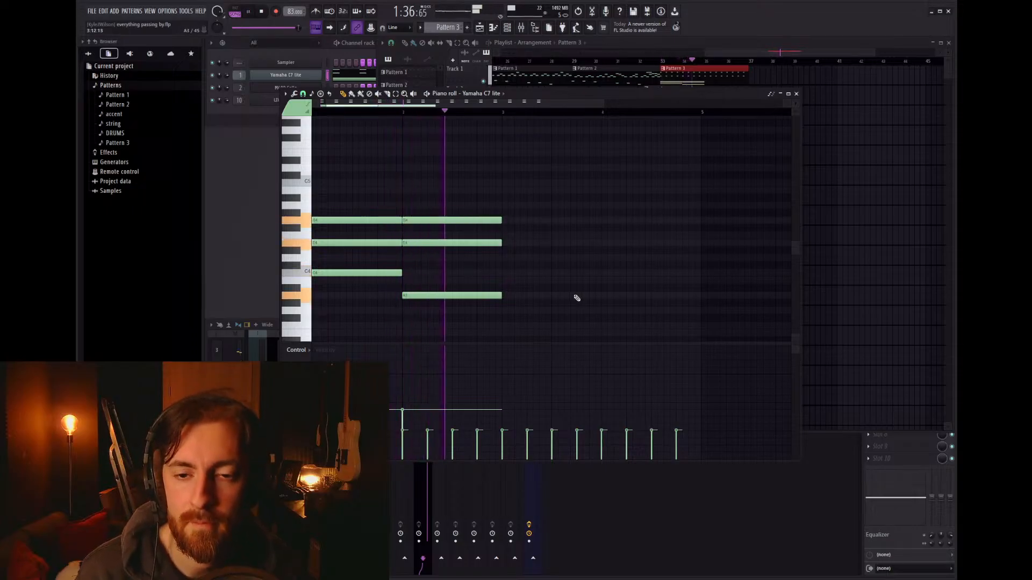
pyautogui.press('space')
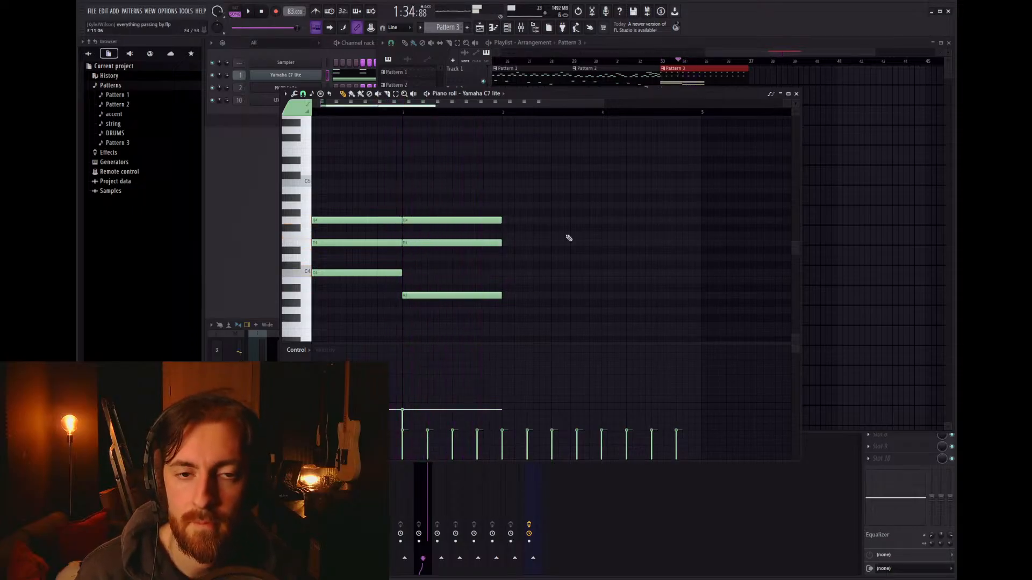
# Step: Close the piano roll and play the playlist arrangement from just before the Pattern 3 clip
pyautogui.click(795, 93)
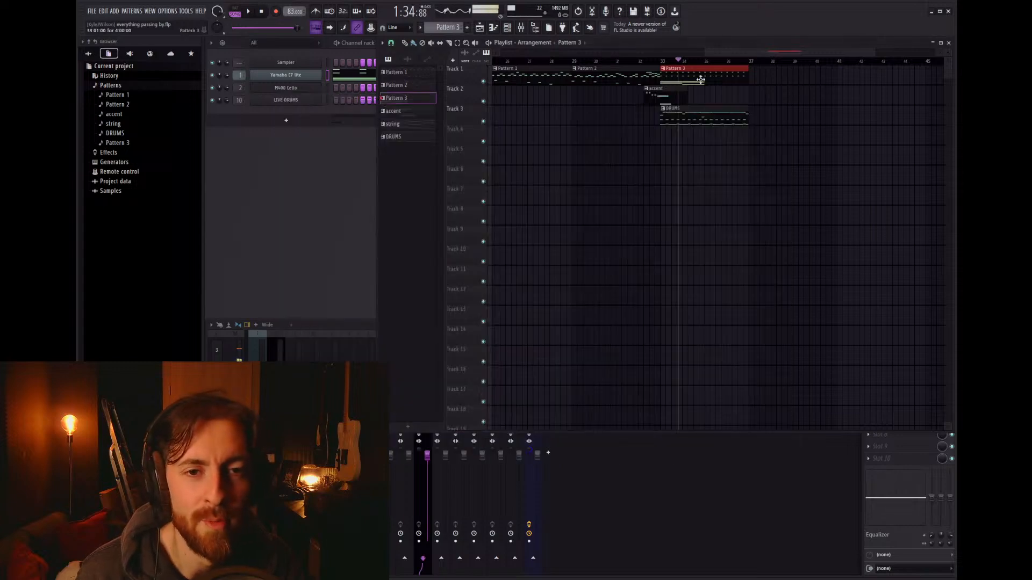
pyautogui.click(638, 62)
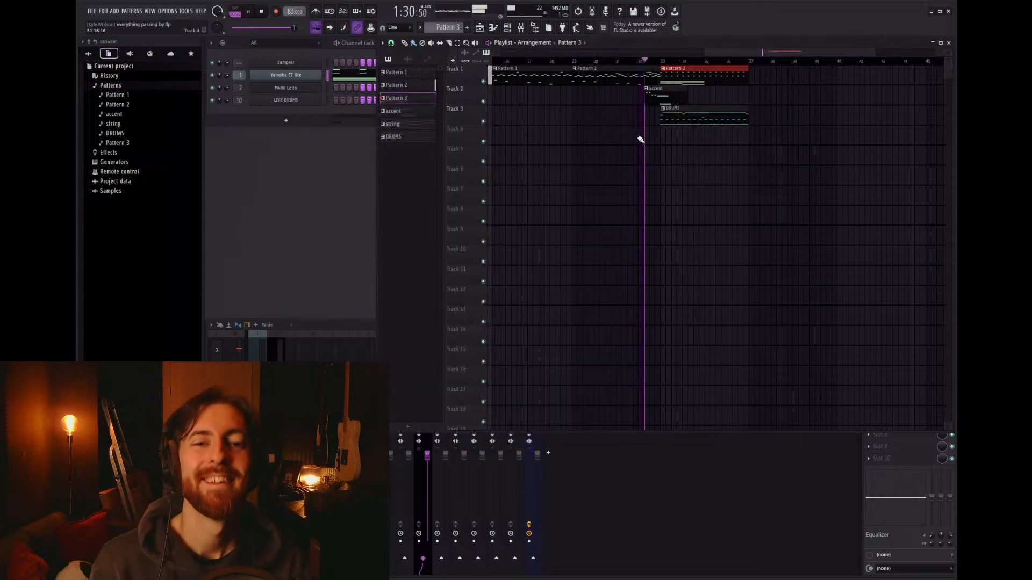
pyautogui.click(700, 87)
pyautogui.rightClick(705, 88)
pyautogui.doubleClick(707, 87)
pyautogui.rightClick(808, 97)
pyautogui.rightClick(776, 92)
# Step: Reopen Pattern 3's Yamaha C7 lite part and move the A3, E4 and G4 chord from bar 2 to bar 3
pyautogui.doubleClick(693, 78)
pyautogui.scroll(-2, 428, 267)
pyautogui.scroll(2, 377, 266)
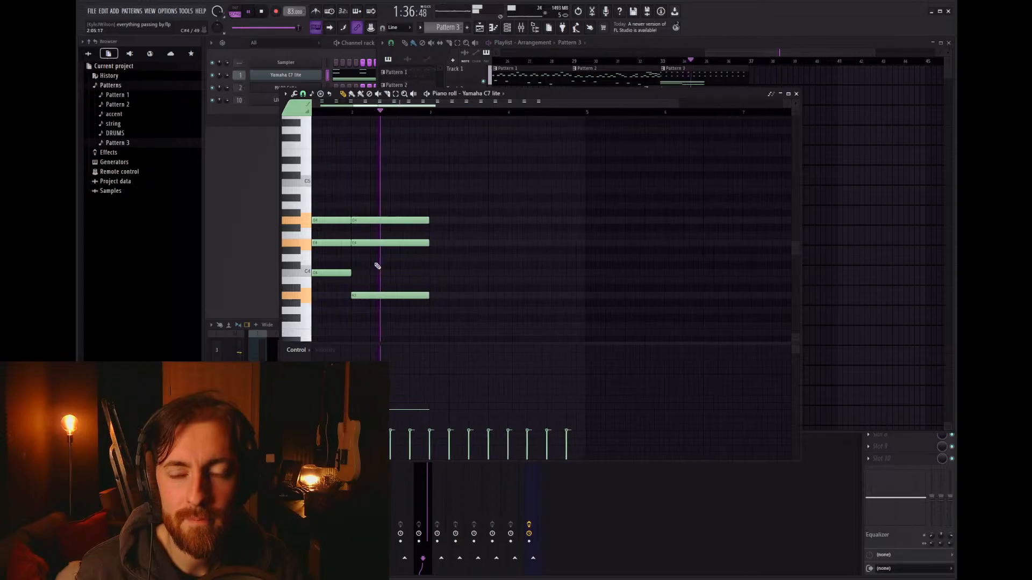
pyautogui.press('space')
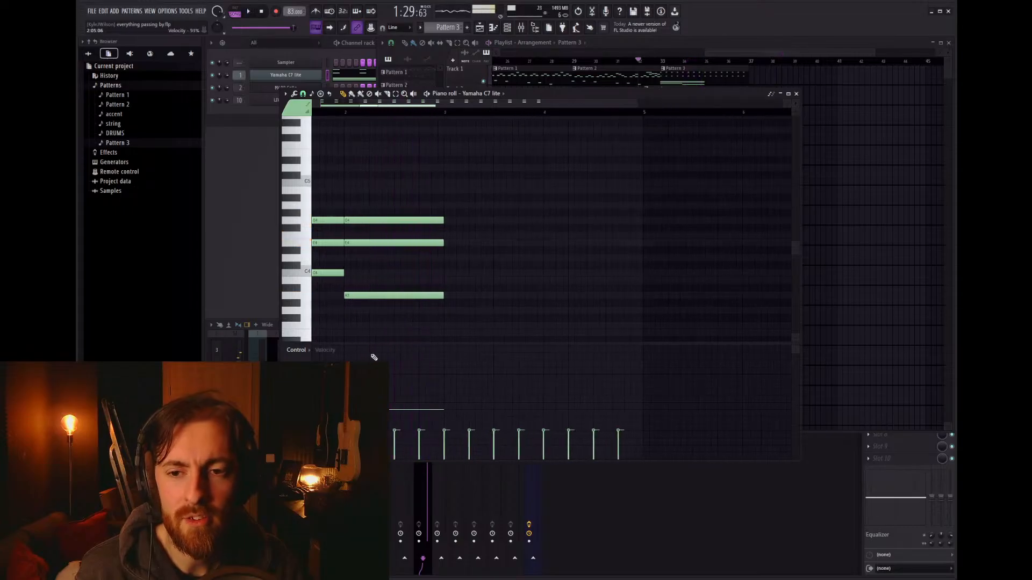
pyautogui.scroll(-1, 314, 273)
pyautogui.scroll(1, 315, 273)
pyautogui.moveTo(396, 201); pyautogui.dragTo(418, 398)
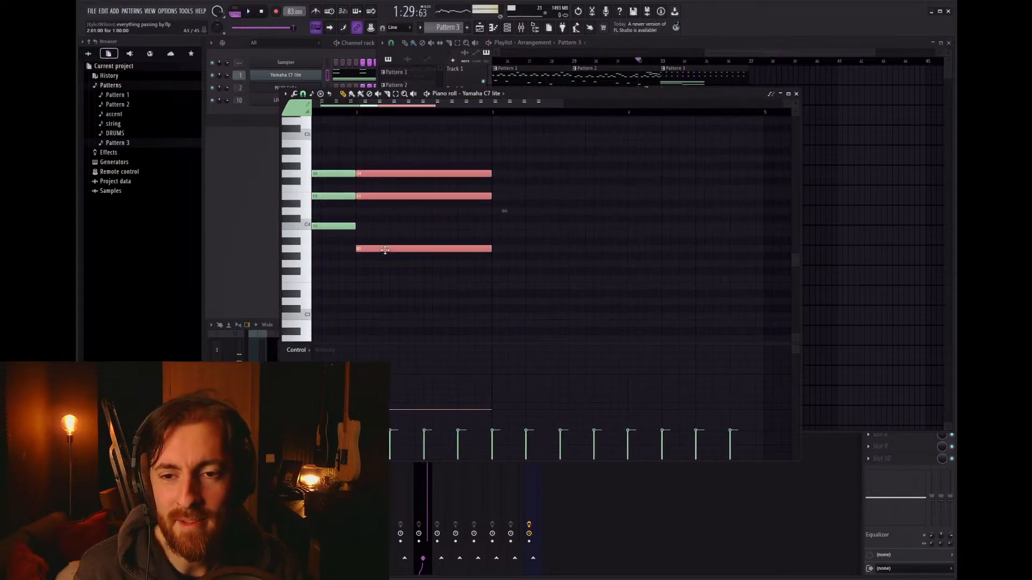
pyautogui.moveTo(385, 249); pyautogui.dragTo(515, 248)
pyautogui.scroll(-2, 394, 212)
# Step: Play the part and add one-bar D4, C5 and E5 notes in the empty bar 2
pyautogui.press('space')
pyautogui.scroll(1, 317, 220)
pyautogui.scroll(1, 322, 230)
pyautogui.click(364, 219)
pyautogui.press('space')
pyautogui.moveTo(415, 213); pyautogui.dragTo(406, 129)
pyautogui.scroll(2, 403, 161)
pyautogui.moveTo(408, 196); pyautogui.dragTo(411, 205)
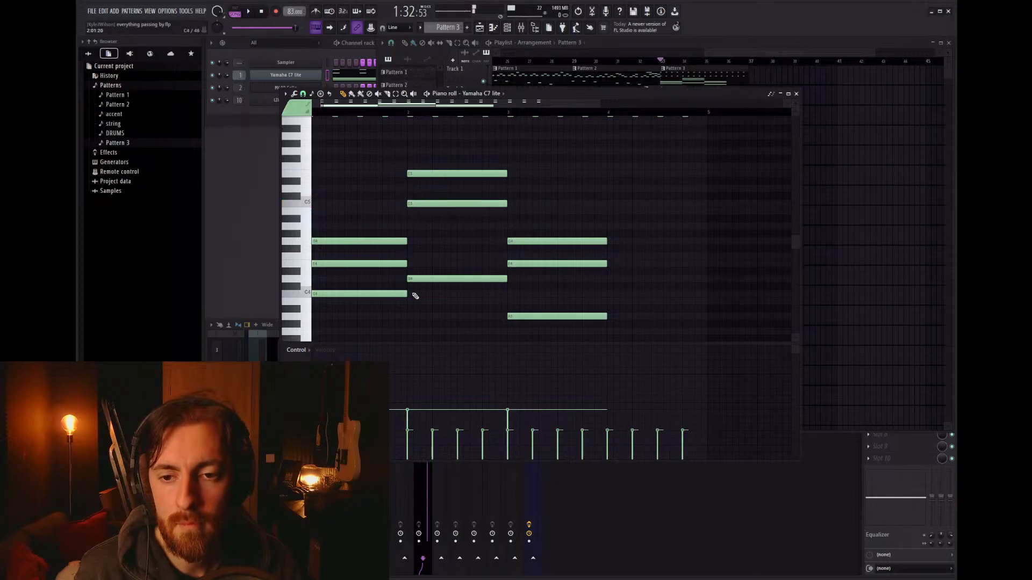
# Step: Rework bar 2 to hold one-bar C4 and E4 notes, and remove the C5 and E5 notes there
pyautogui.moveTo(415, 294); pyautogui.dragTo(407, 293)
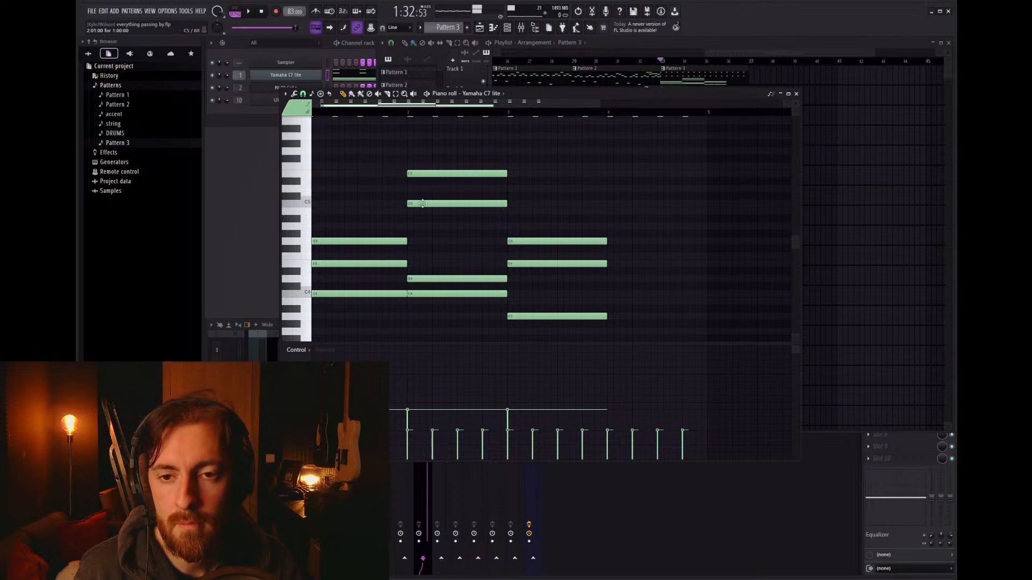
pyautogui.moveTo(413, 227); pyautogui.dragTo(412, 226)
pyautogui.rightClick(410, 226)
pyautogui.scroll(3, 410, 226)
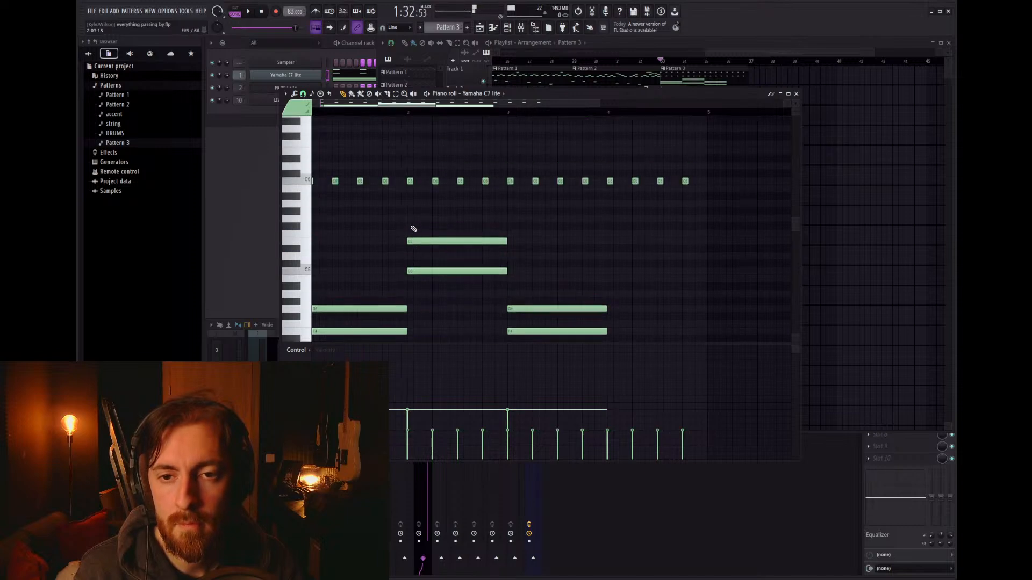
pyautogui.scroll(-2, 413, 230)
pyautogui.moveTo(409, 263)
pyautogui.mouseDown()
pyautogui.moveTo(440, 248)
pyautogui.moveTo(441, 290)
pyautogui.moveTo(405, 224)
pyautogui.moveTo(414, 185)
pyautogui.mouseUp()
pyautogui.rightClick(433, 196)
pyautogui.rightClick(433, 226)
# Step: Play the part and add a one-bar G4 note to the bar 2 chord
pyautogui.press('space')
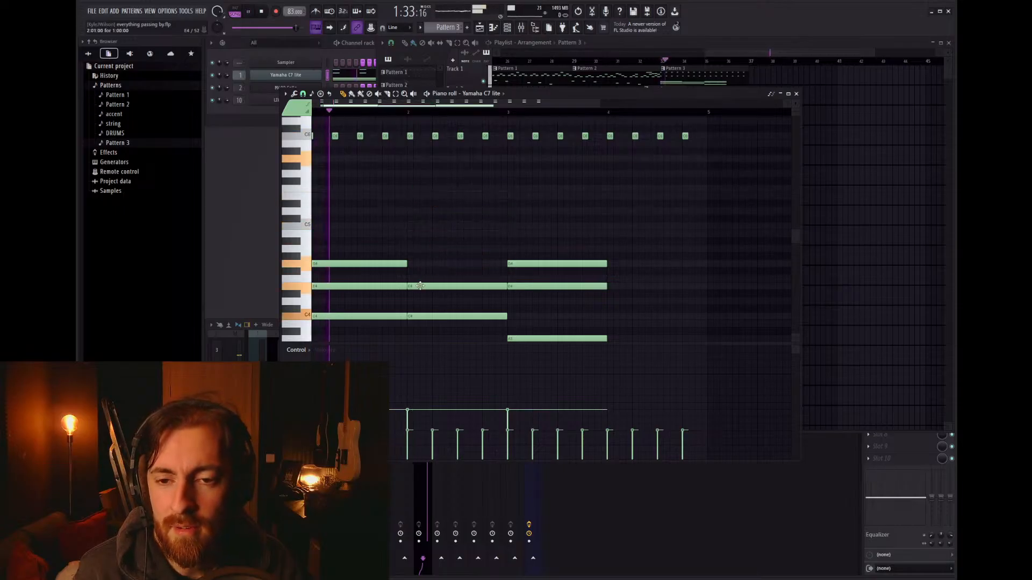
pyautogui.click(414, 270)
pyautogui.moveTo(411, 268); pyautogui.dragTo(409, 262)
pyautogui.press('space')
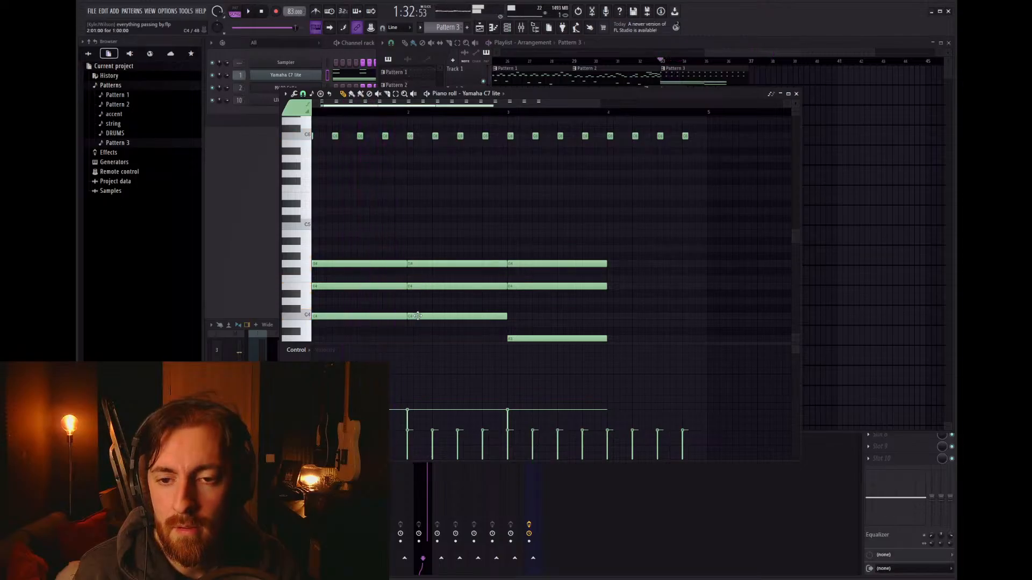
pyautogui.moveTo(418, 315); pyautogui.dragTo(418, 302)
pyautogui.press('space')
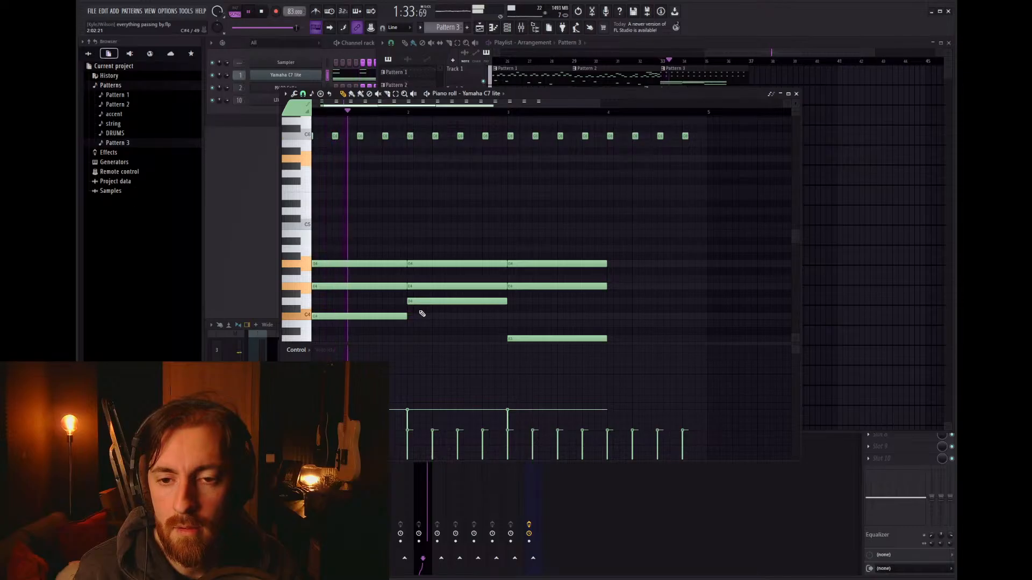
pyautogui.press('space')
pyautogui.hotkey('ctrl', 'z')
pyautogui.scroll(-3, 424, 302)
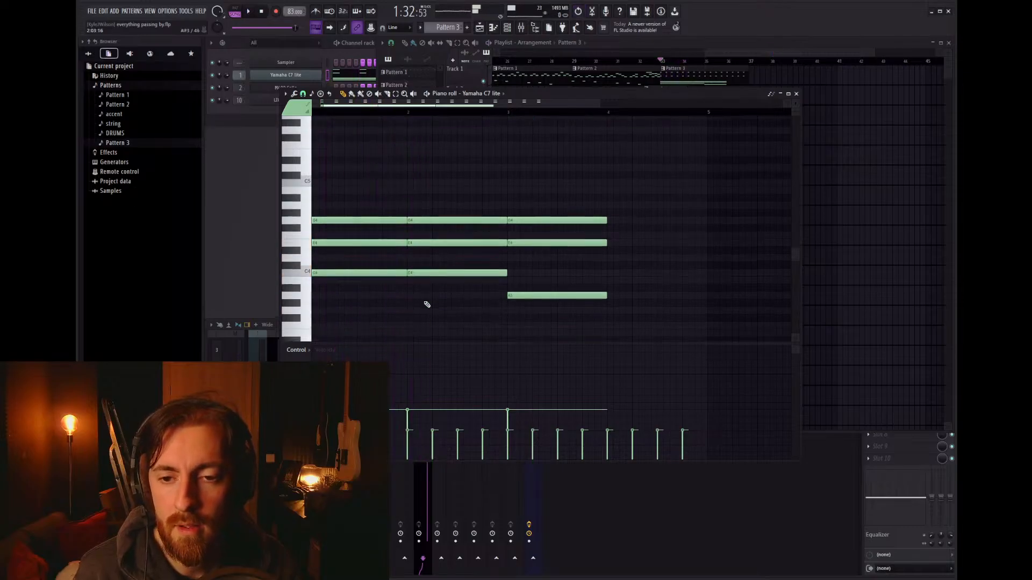
pyautogui.scroll(1, 419, 252)
pyautogui.moveTo(420, 218)
pyautogui.mouseDown()
pyautogui.moveTo(420, 234)
pyautogui.moveTo(427, 218)
pyautogui.mouseUp()
pyautogui.click(393, 113)
pyautogui.press('space')
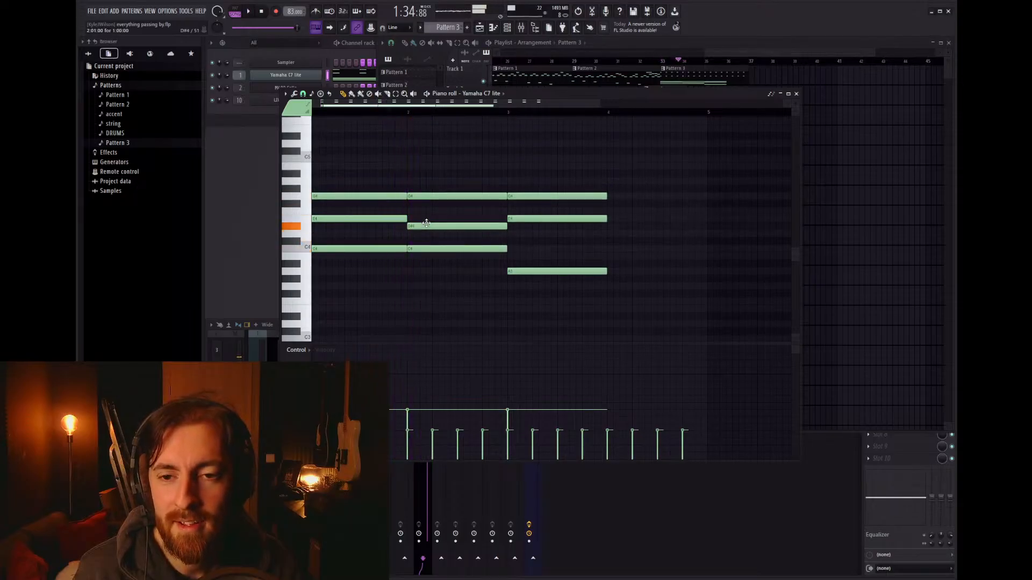
pyautogui.press('space')
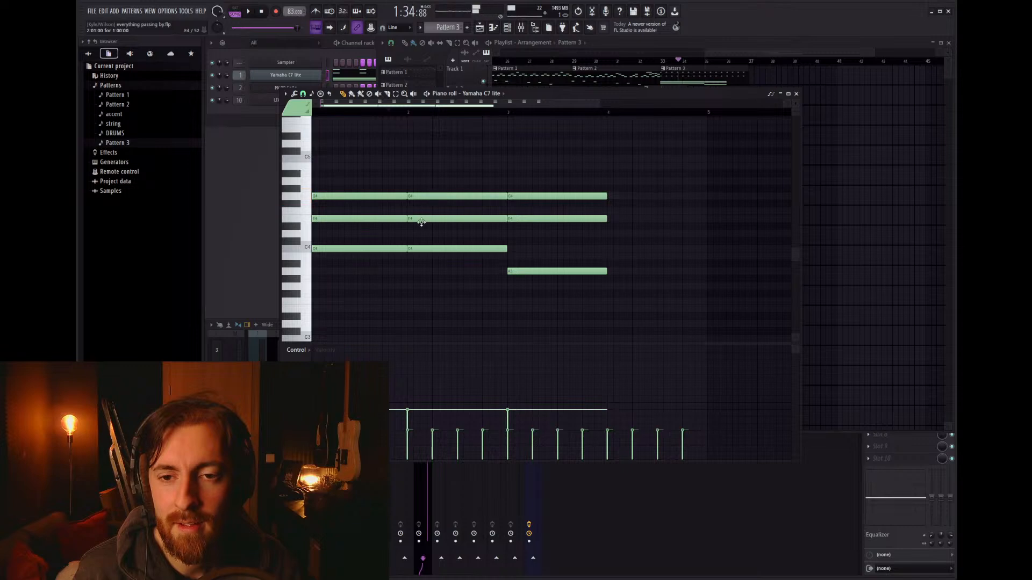
# Step: Raise the bar 2 chord's notes to D4, F4 and A4 and play the progression
pyautogui.moveTo(420, 219); pyautogui.dragTo(424, 210)
pyautogui.moveTo(419, 251)
pyautogui.mouseDown()
pyautogui.moveTo(405, 226)
pyautogui.moveTo(417, 234)
pyautogui.mouseUp()
pyautogui.moveTo(424, 198); pyautogui.dragTo(430, 183)
pyautogui.press('space')
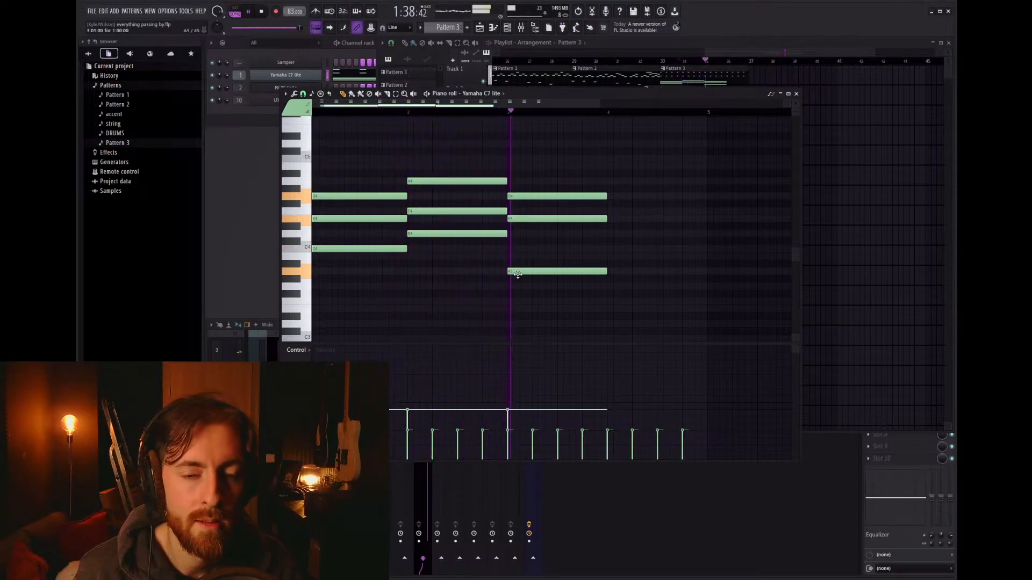
pyautogui.press('space')
# Step: Add a one-bar C4, F4 and A4 chord in bar 4 and play the progression
pyautogui.click(610, 256)
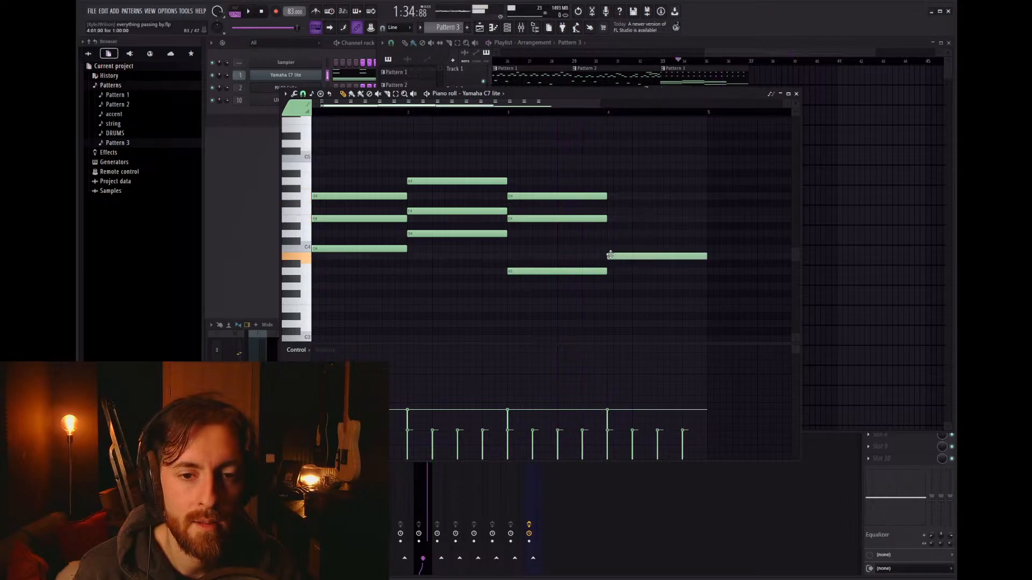
pyautogui.moveTo(610, 256); pyautogui.dragTo(609, 209)
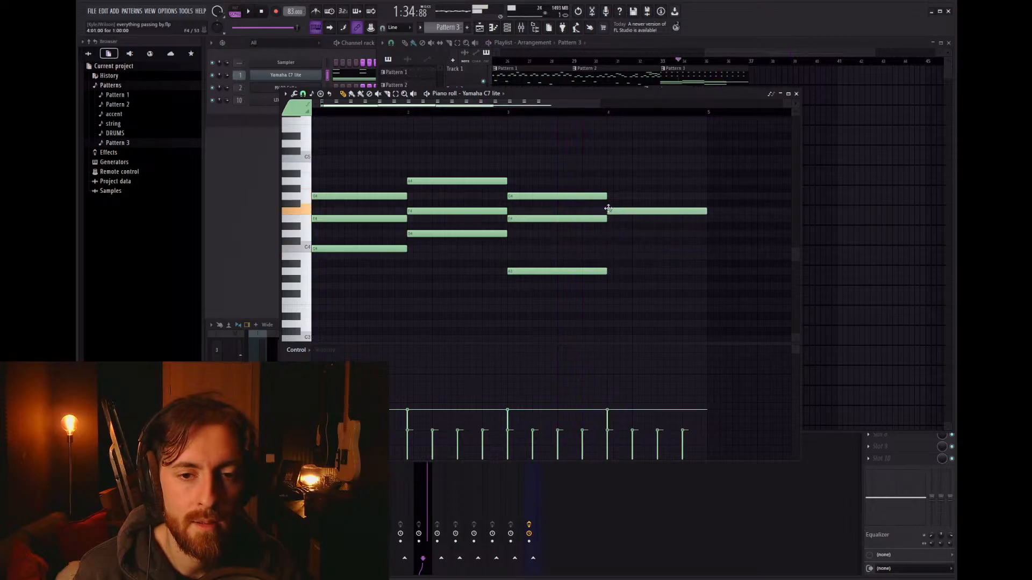
pyautogui.click(610, 181)
pyautogui.click(618, 159)
pyautogui.rightClick(627, 160)
pyautogui.click(608, 242)
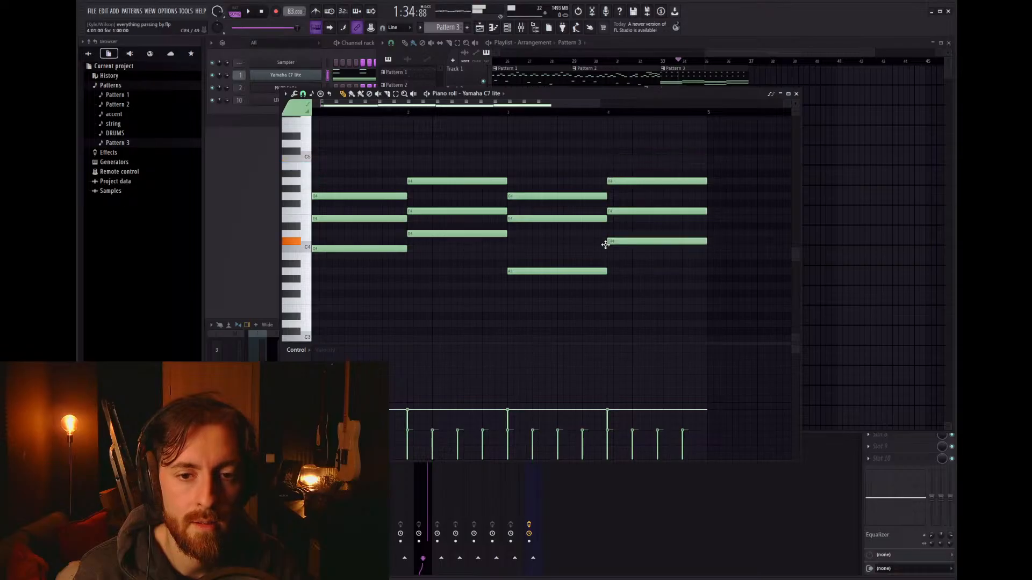
pyautogui.moveTo(605, 245); pyautogui.dragTo(607, 253)
pyautogui.press('space')
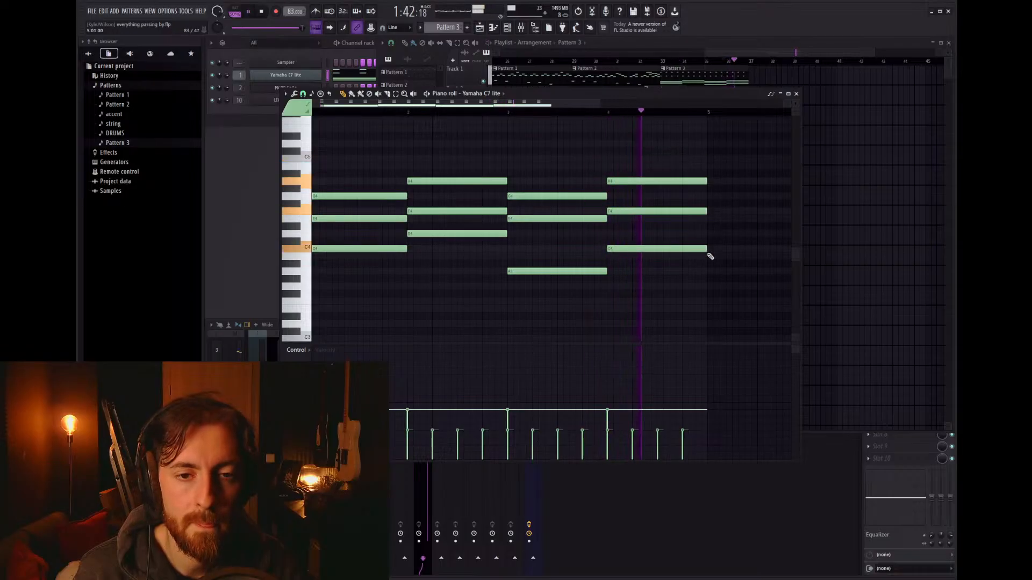
# Step: Close the piano roll and duplicate the Pattern 3 and DRUMS clips directly after the originals in the playlist
pyautogui.click(795, 93)
pyautogui.press('space')
pyautogui.keyDown('ctrl'); pyautogui.moveTo(762, 146); pyautogui.dragTo(805, 77); pyautogui.keyUp('ctrl')
pyautogui.press('space')
pyautogui.click(783, 158)
# Step: Open the DRUMS pattern's LIVE DRUMS notes, raise the repeated D6 notes to an even velocity, and close the piano roll
pyautogui.doubleClick(708, 119)
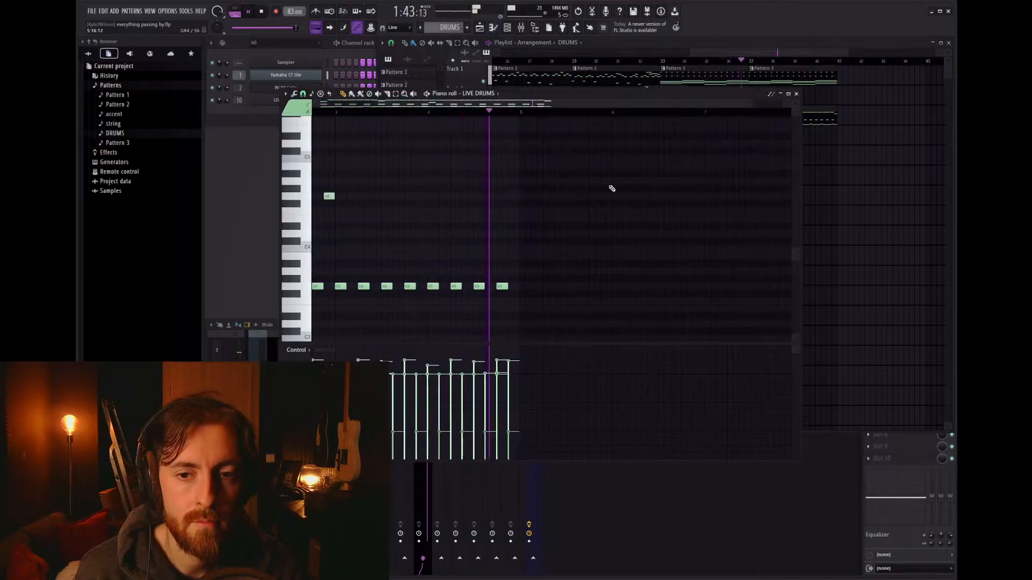
pyautogui.keyDown('ctrl'); pyautogui.moveTo(603, 280); pyautogui.dragTo(204, 248); pyautogui.keyUp('ctrl')
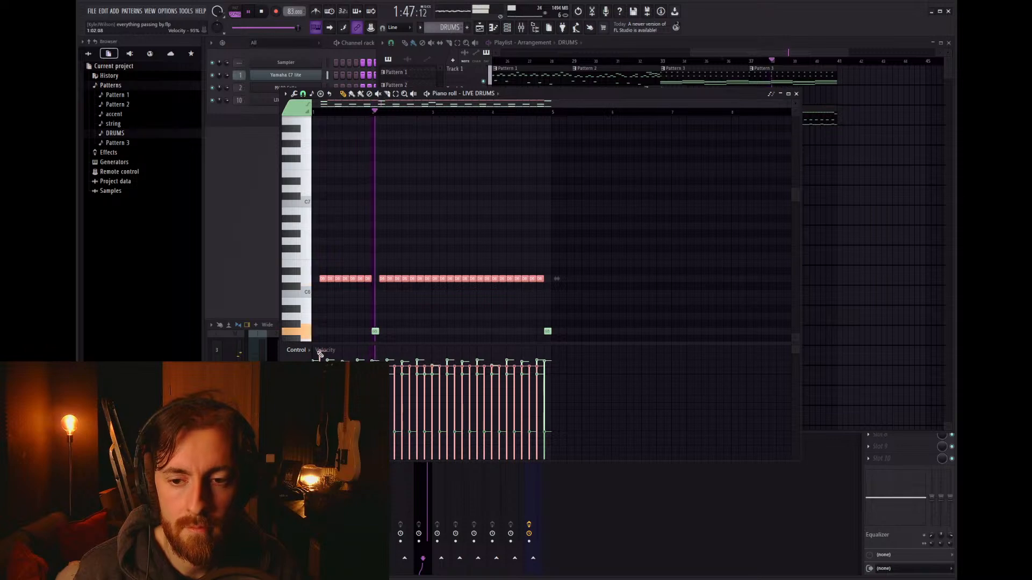
pyautogui.moveTo(318, 359); pyautogui.dragTo(542, 356)
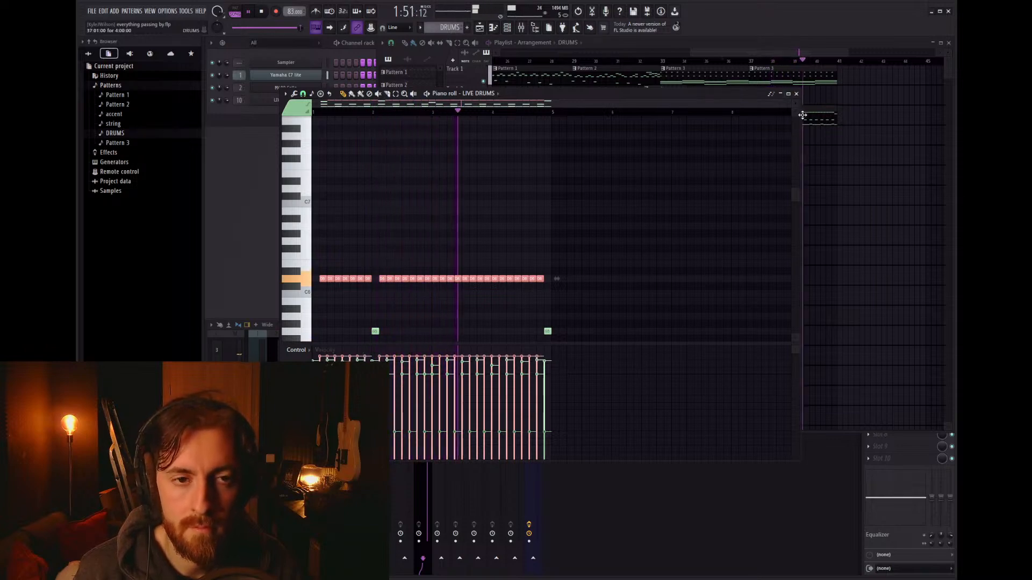
pyautogui.scroll(-5, 624, 202)
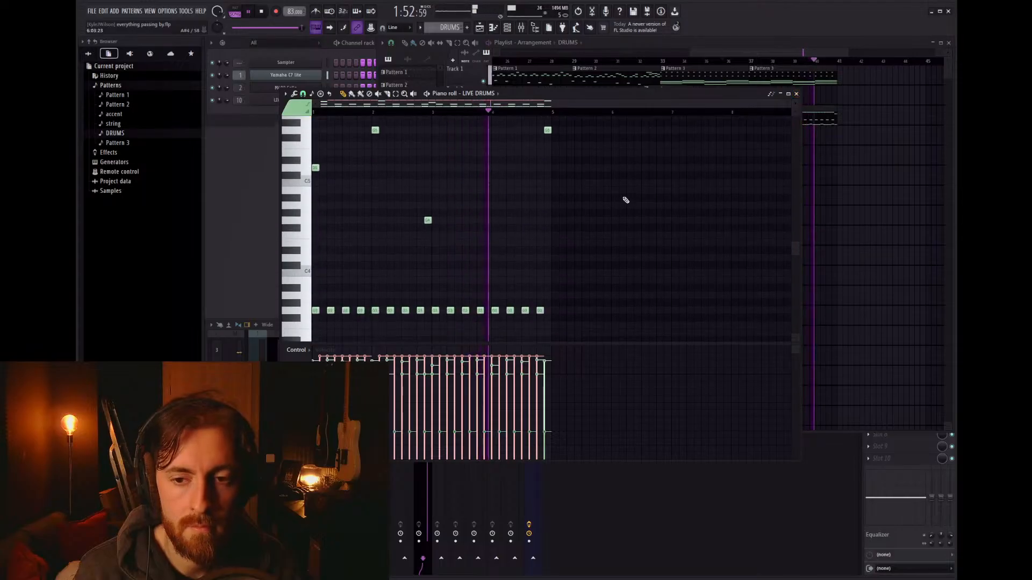
pyautogui.click(796, 93)
pyautogui.press('space')
pyautogui.doubleClick(716, 123)
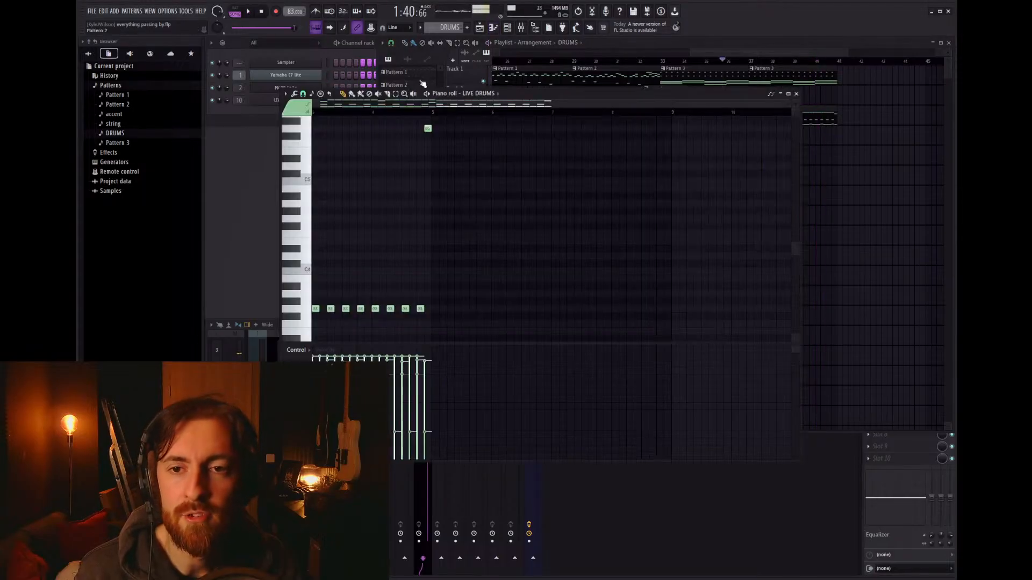
pyautogui.click(796, 93)
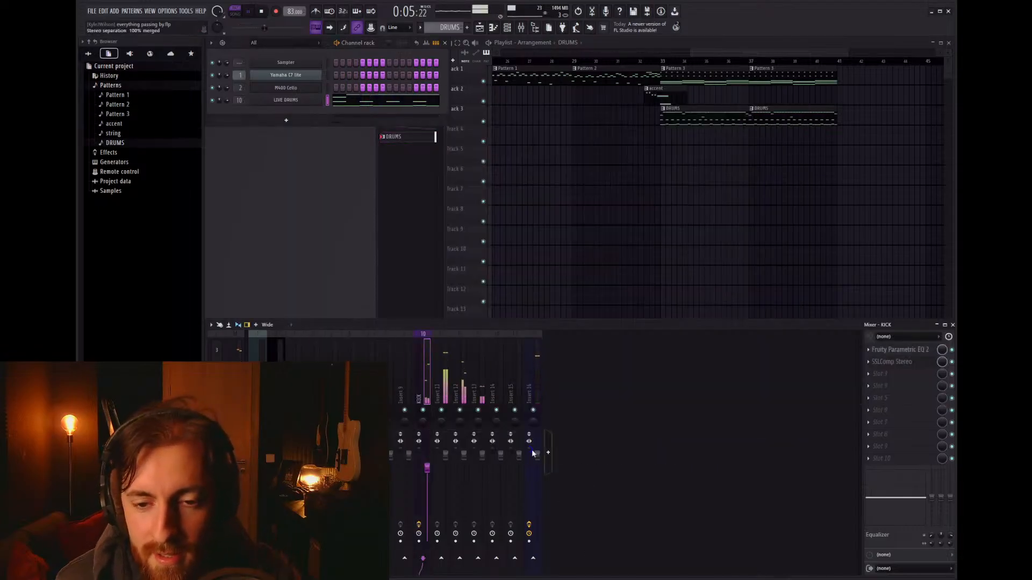
# Step: Set up mixer inserts 11 to 13 as SNARE, ROOM and CYMBALS with their effect chains, lowering the SNARE and CYMBALS faders
pyautogui.click(440, 379)
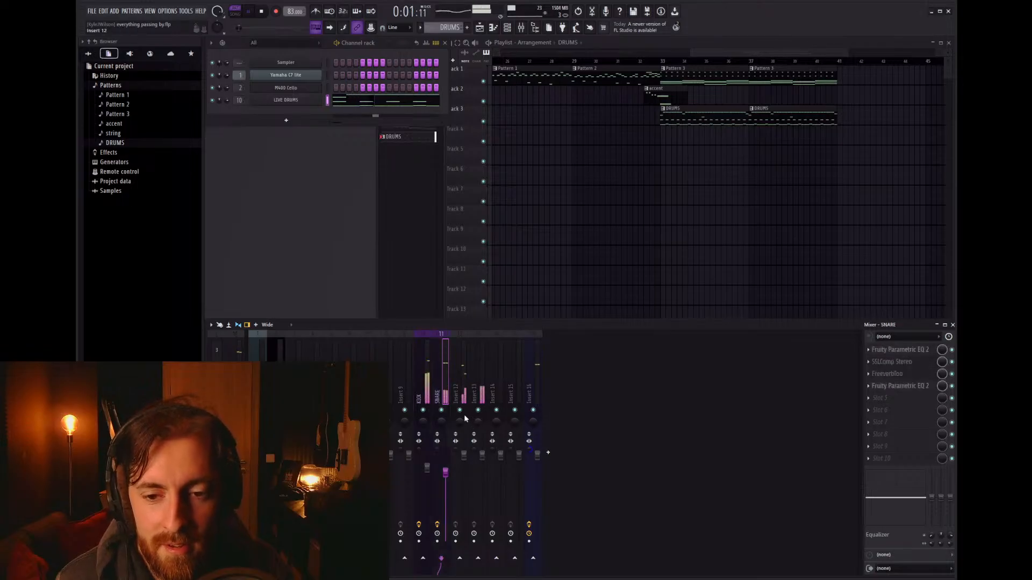
pyautogui.moveTo(445, 455); pyautogui.dragTo(447, 472)
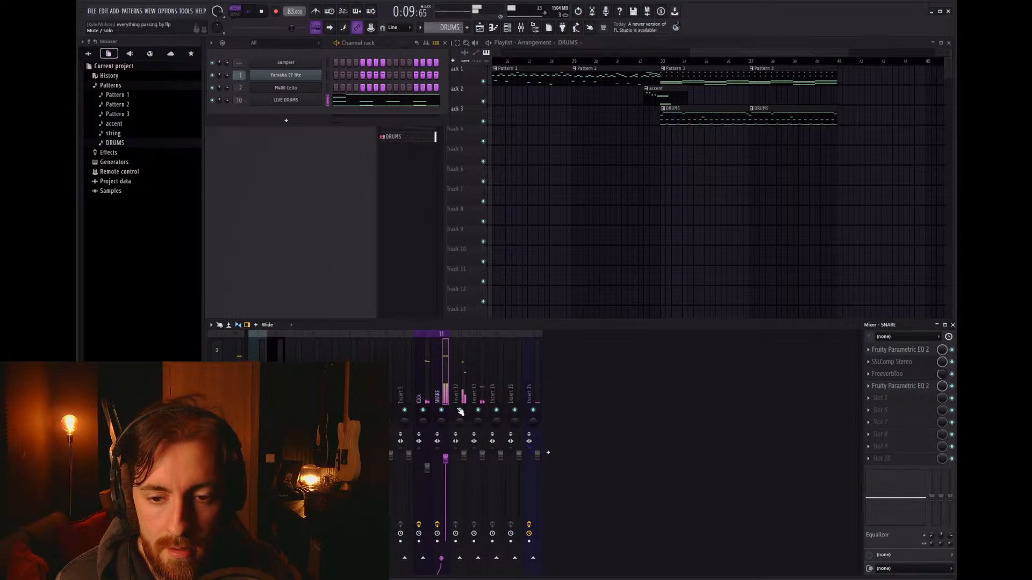
pyautogui.click(463, 392)
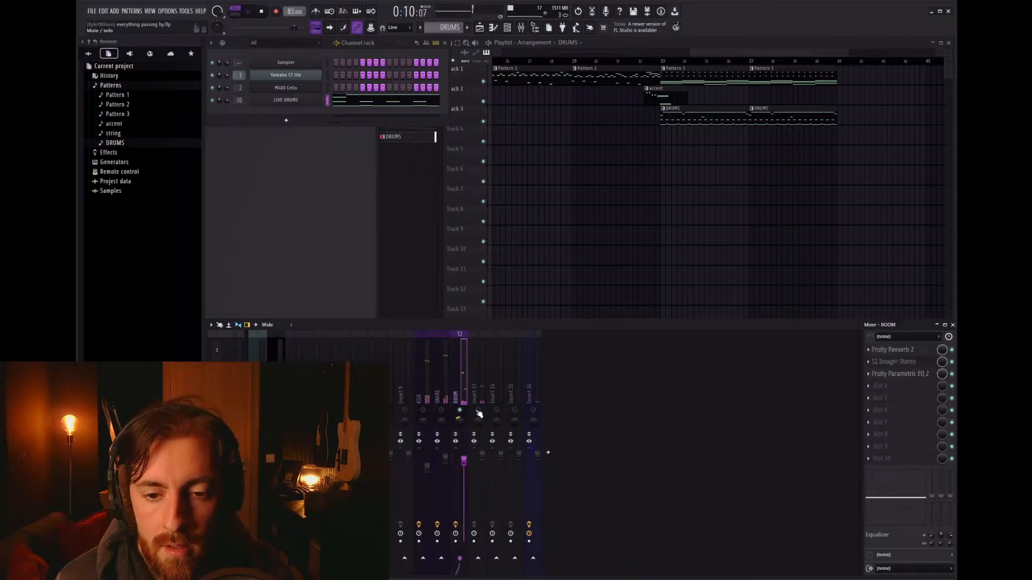
pyautogui.click(479, 383)
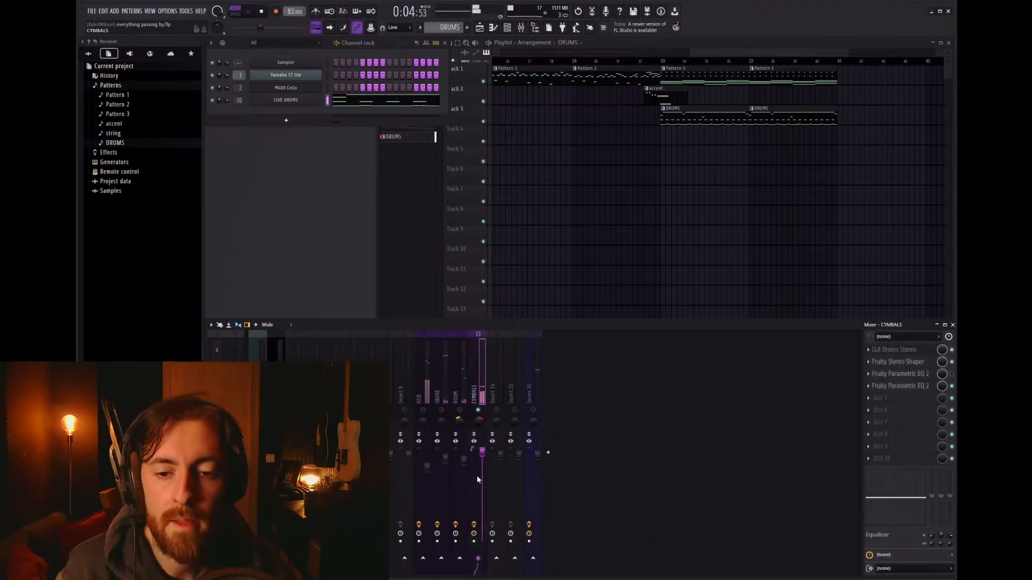
pyautogui.moveTo(483, 453); pyautogui.dragTo(482, 476)
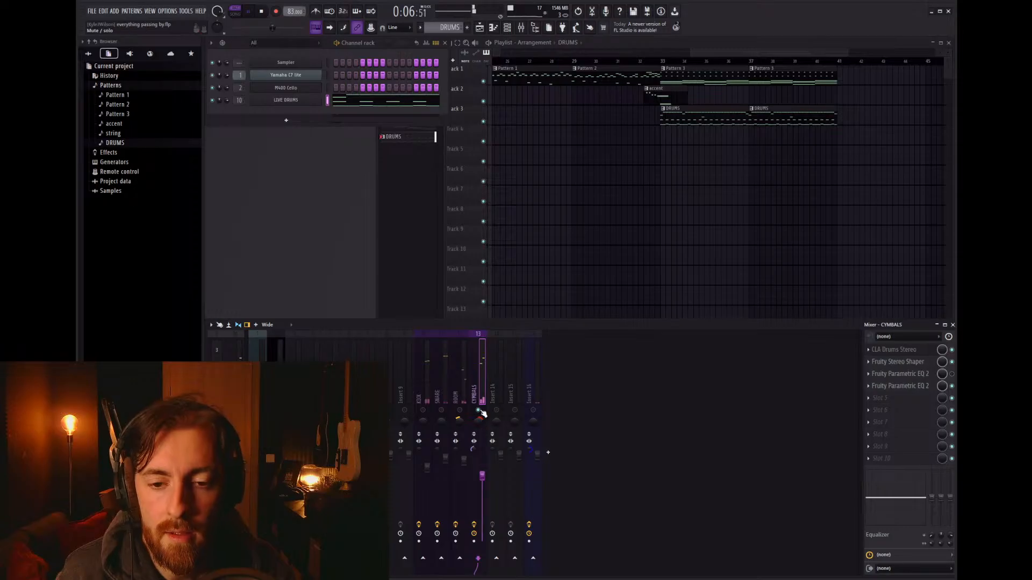
# Step: Set up inserts 14 and 15 as TOMS and DRUMS OUT, and route the KICK through TOMS tracks to DRUMS OUT
pyautogui.click(498, 410)
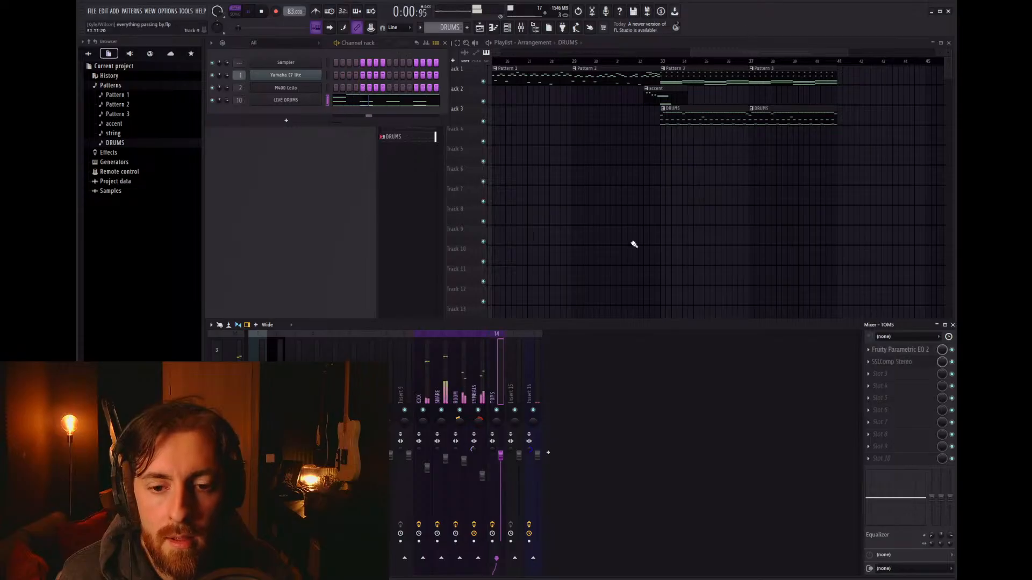
pyautogui.click(512, 391)
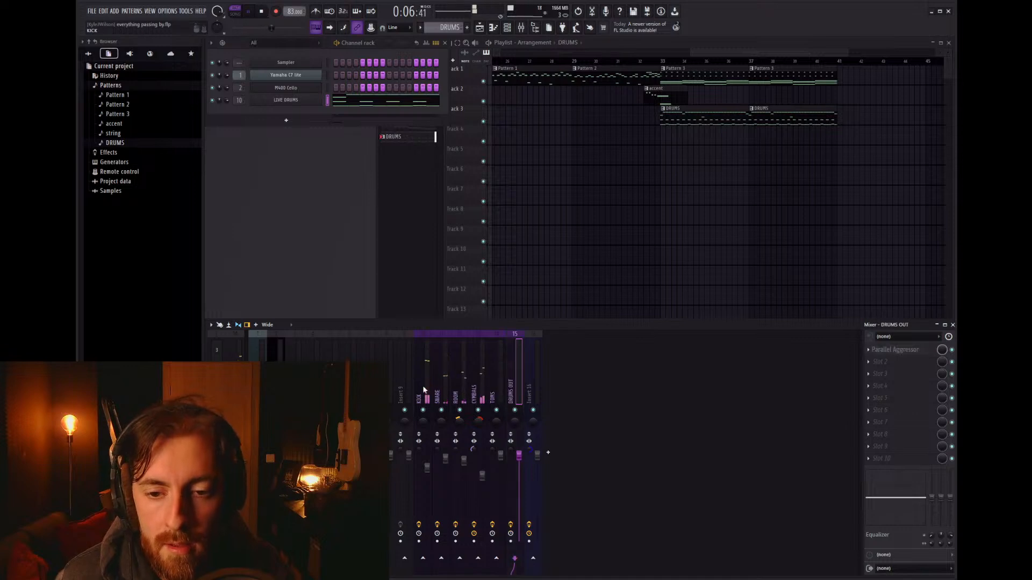
pyautogui.moveTo(423, 386); pyautogui.dragTo(482, 391)
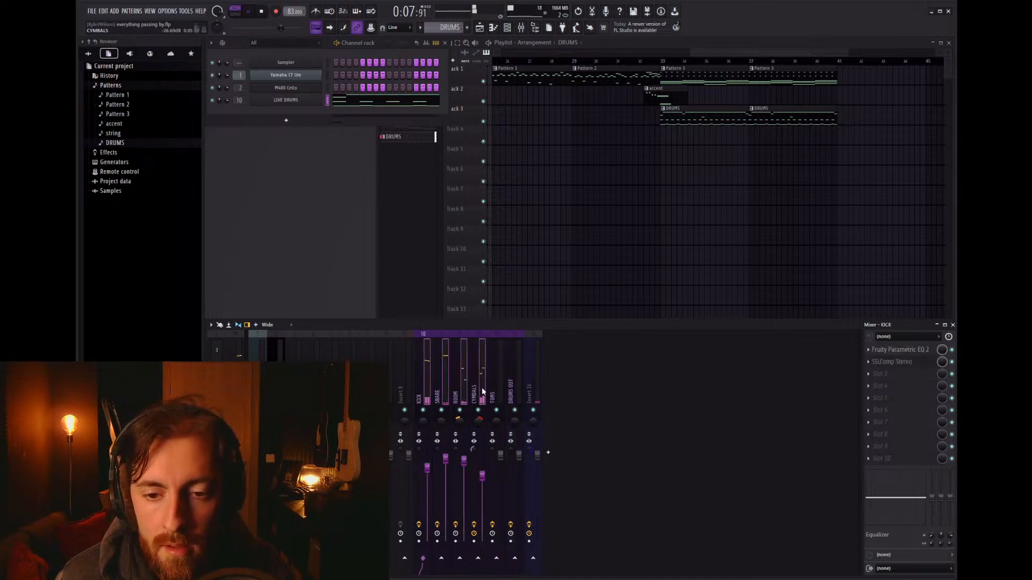
pyautogui.click(514, 558)
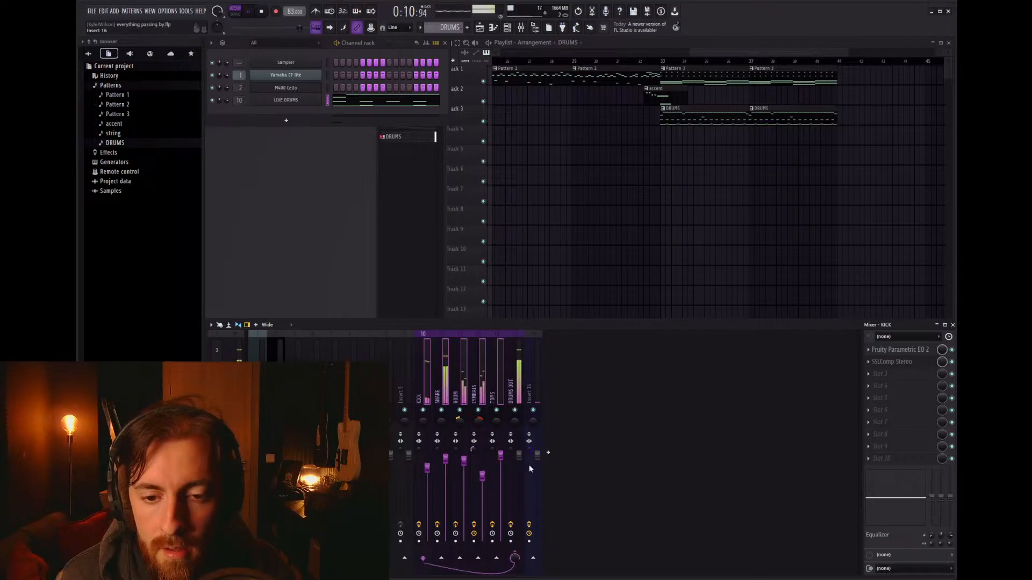
pyautogui.click(515, 388)
# Step: Play the song from the start of the Pattern 3 section and lower the CYMBALS mixer volume to 59%
pyautogui.click(693, 100)
pyautogui.click(650, 60)
pyautogui.press('space')
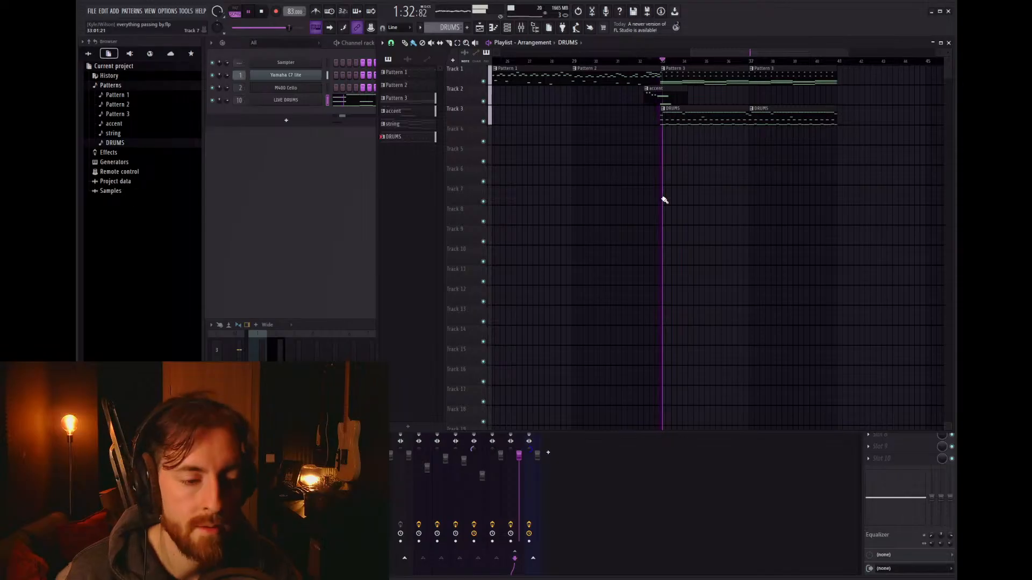
pyautogui.click(370, 346)
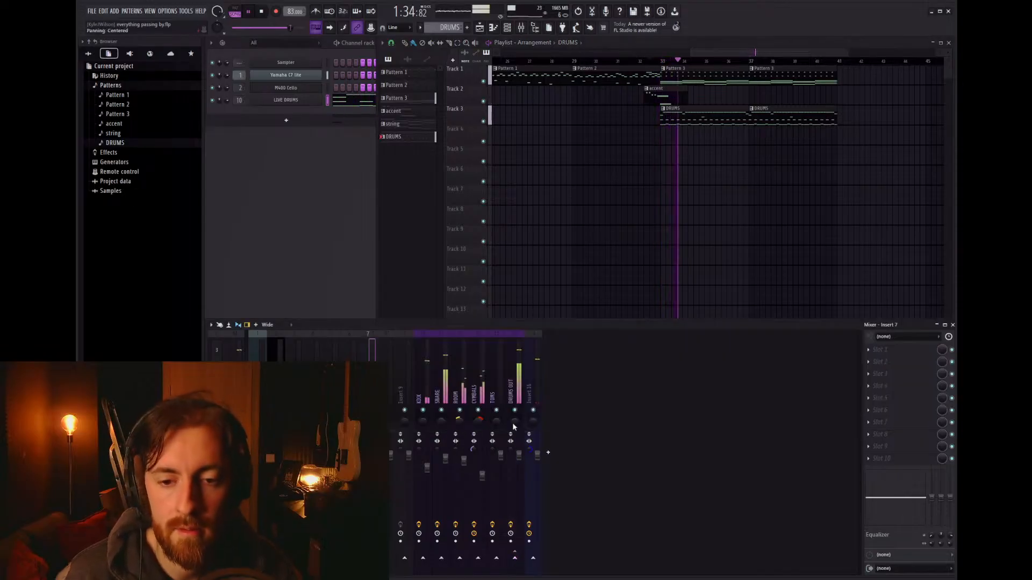
pyautogui.moveTo(482, 475); pyautogui.dragTo(483, 491)
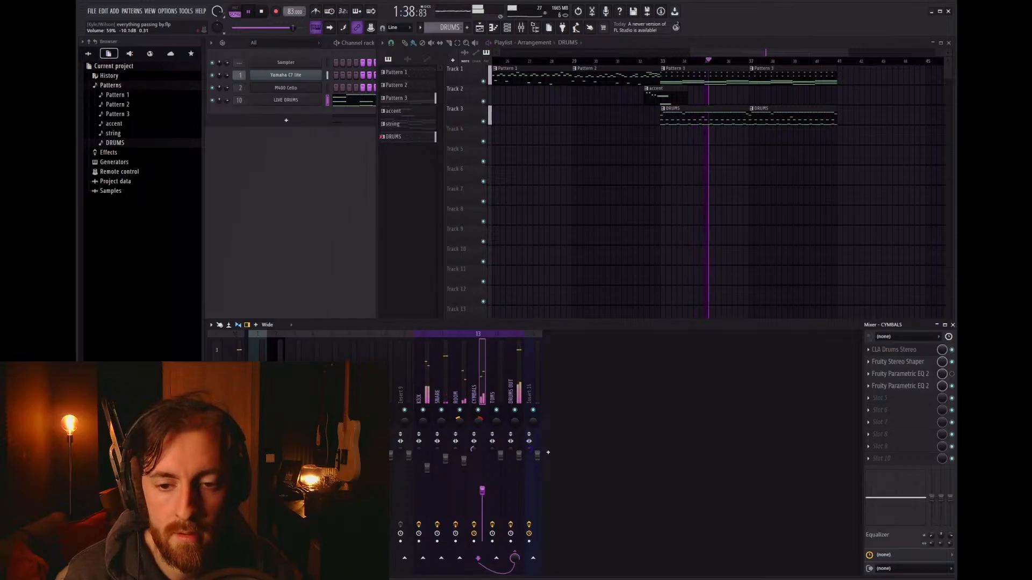
# Step: Lower the velocities of the repeated D6 notes in the LIVE DRUMS part and close the piano roll
pyautogui.press('F7')
pyautogui.scroll(6, 558, 259)
pyautogui.moveTo(287, 259); pyautogui.dragTo(287, 259)
pyautogui.moveTo(608, 307); pyautogui.dragTo(258, 256)
pyautogui.scroll(-2, 703, 387)
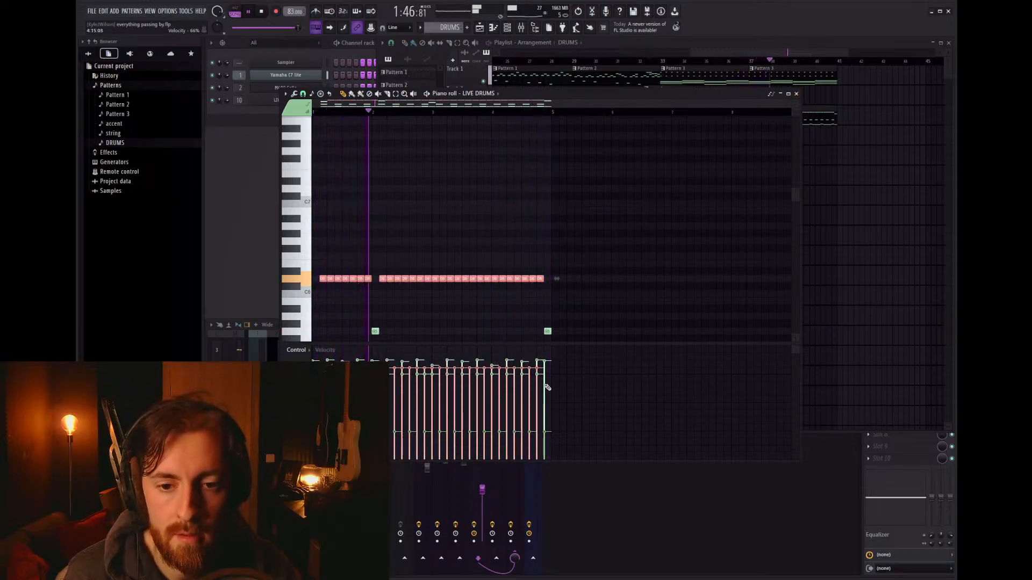
pyautogui.click(797, 94)
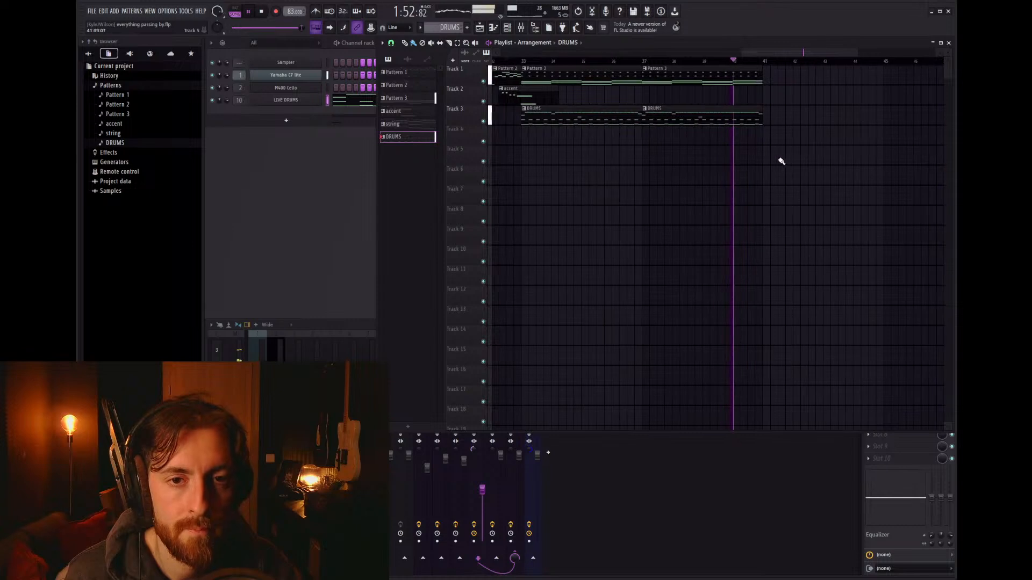
# Step: Duplicate both Pattern 3 and DRUMS clips so they continue from bar 41, and save the project during playback
pyautogui.moveTo(771, 146); pyautogui.dragTo(806, 88)
pyautogui.scroll(-2, 718, 179)
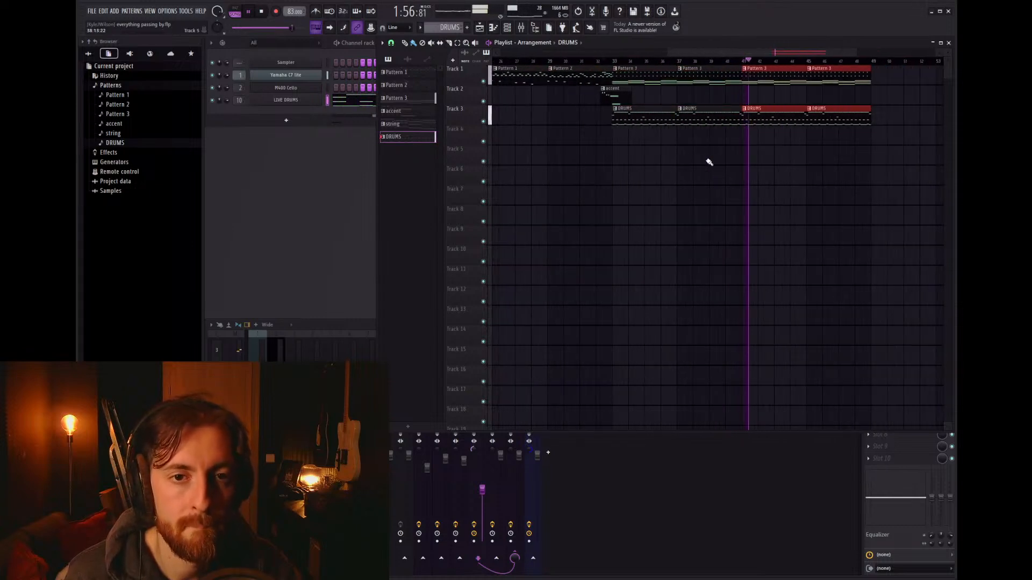
pyautogui.hotkey('ctrl', 's')
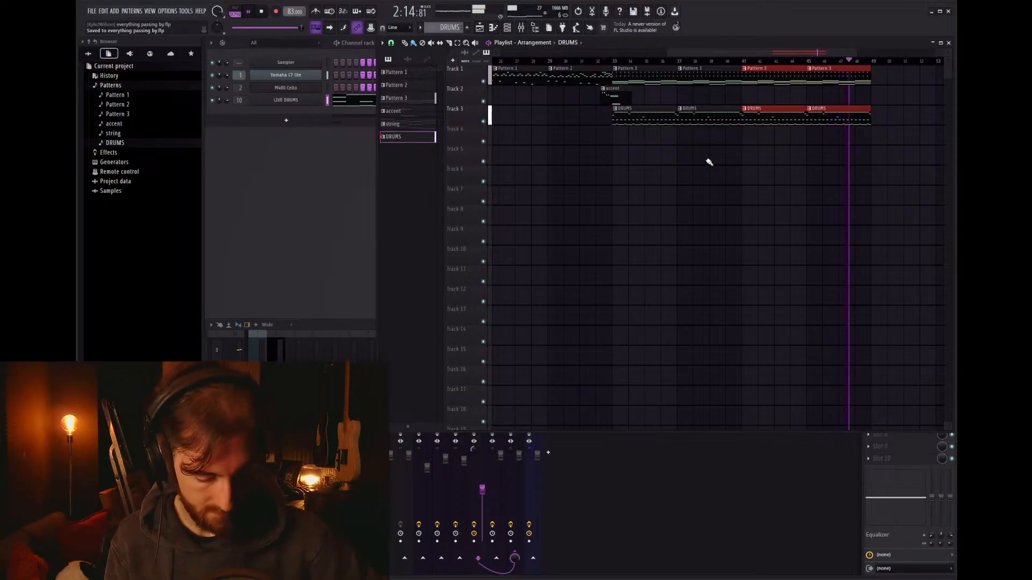
pyautogui.press('space')
# Step: Add a mixer track after insert 16 and set its audio input source to In 2
pyautogui.press('F9')
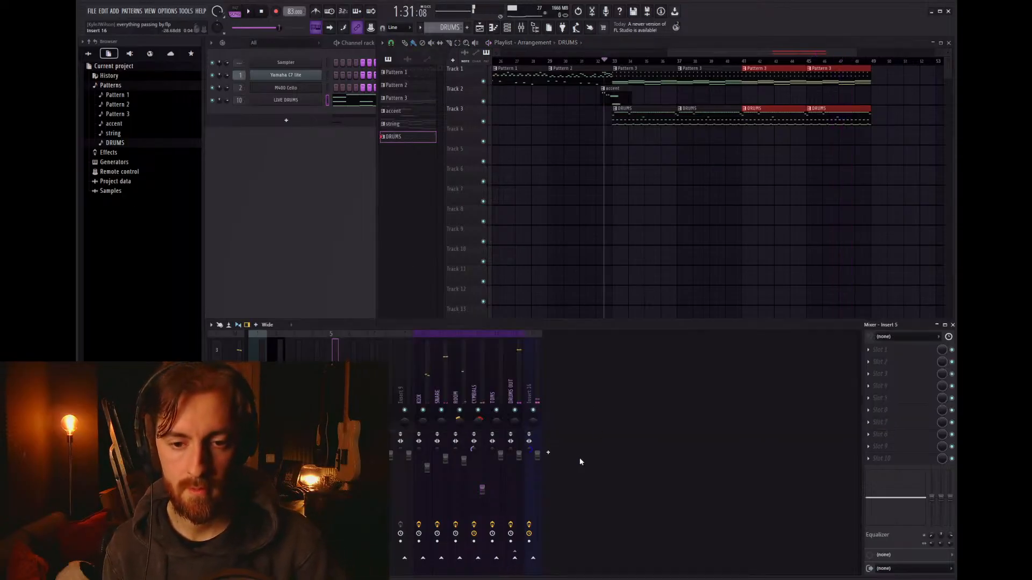
pyautogui.click(547, 452)
pyautogui.click(898, 335)
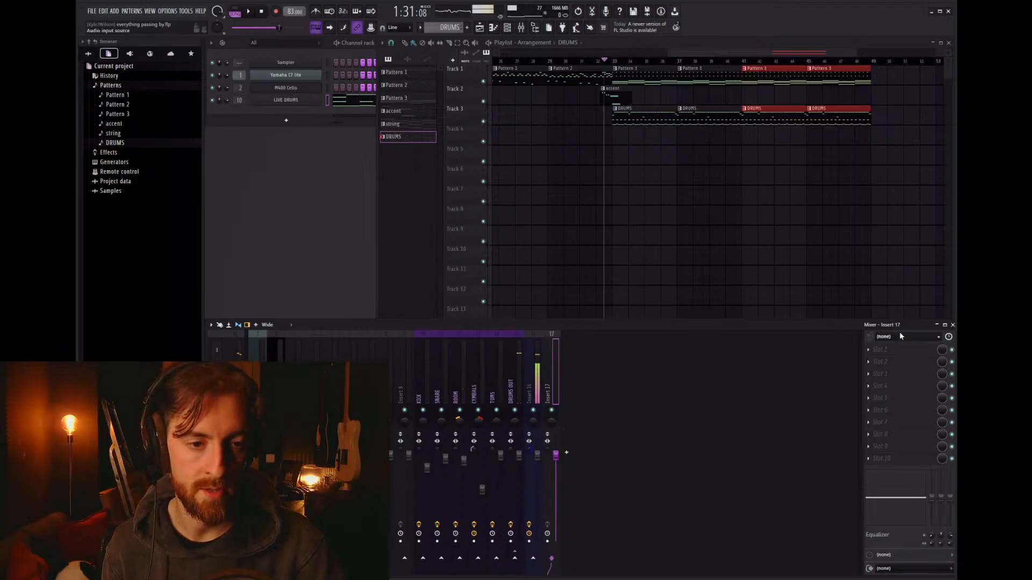
pyautogui.click(895, 398)
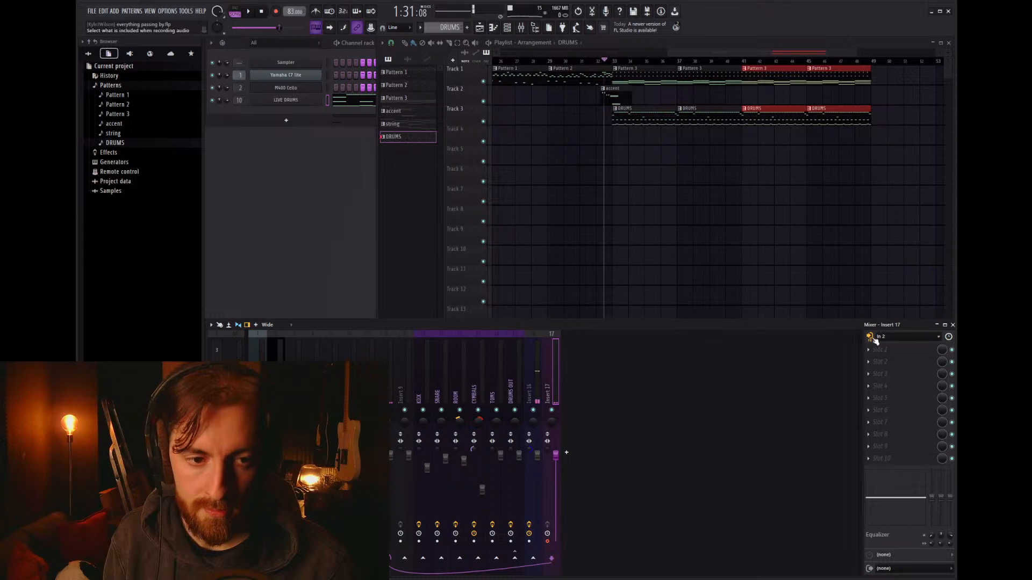
# Step: Load BIAS AMP 2 on mixer insert 8, skip its ToneCloud login, and try the Metal preset OLA SATAN
pyautogui.click(392, 384)
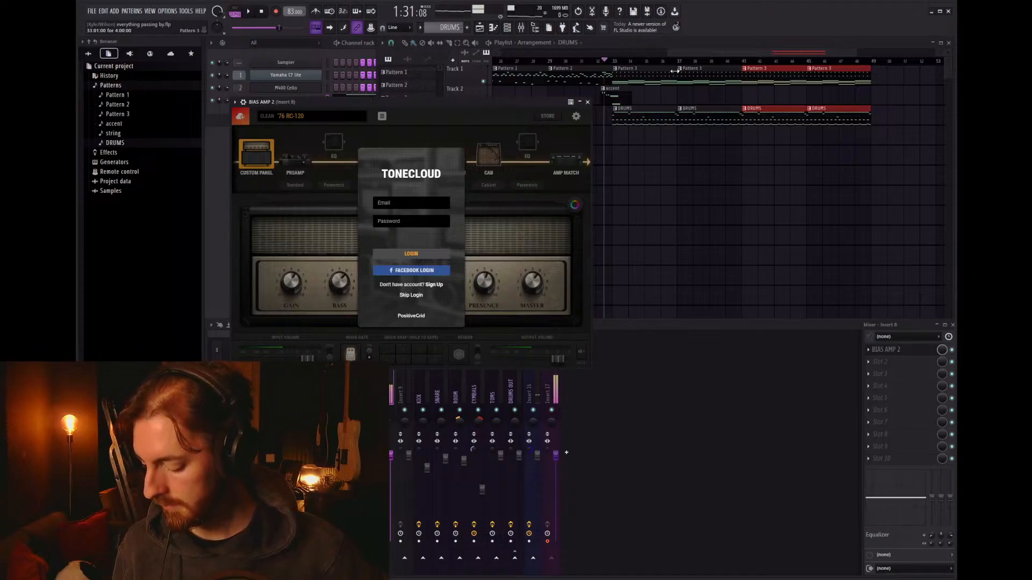
pyautogui.click(407, 299)
pyautogui.click(290, 116)
pyautogui.click(250, 208)
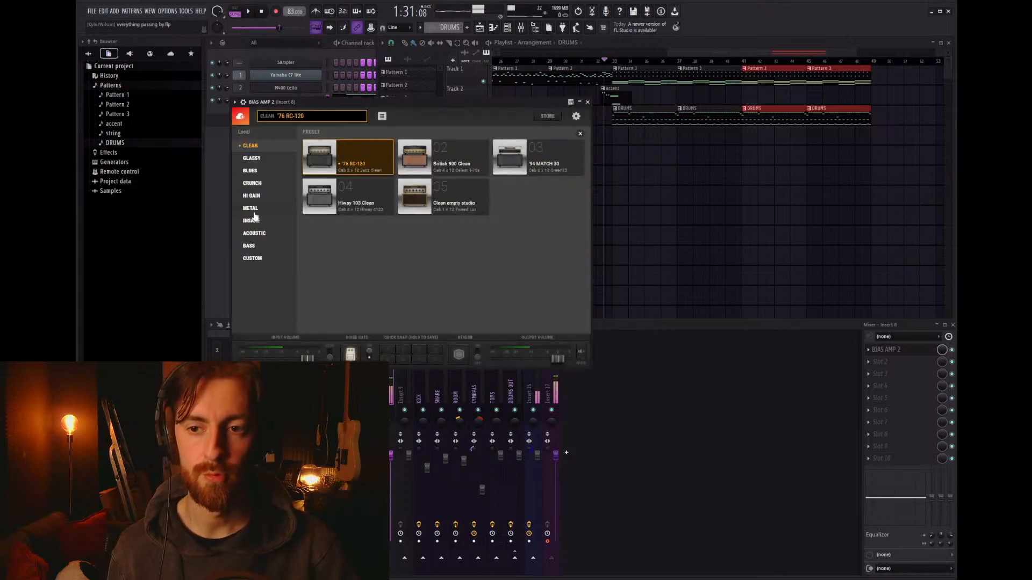
pyautogui.click(452, 195)
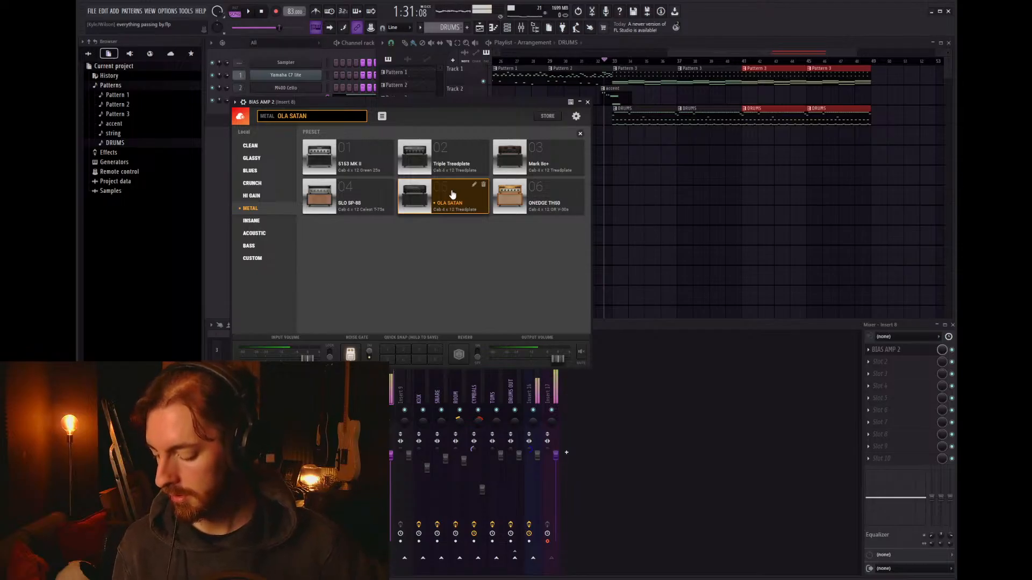
# Step: Try the Crunch amp presets Auger - Crunch, '69 Super Lead and British Lead 800
pyautogui.click(273, 186)
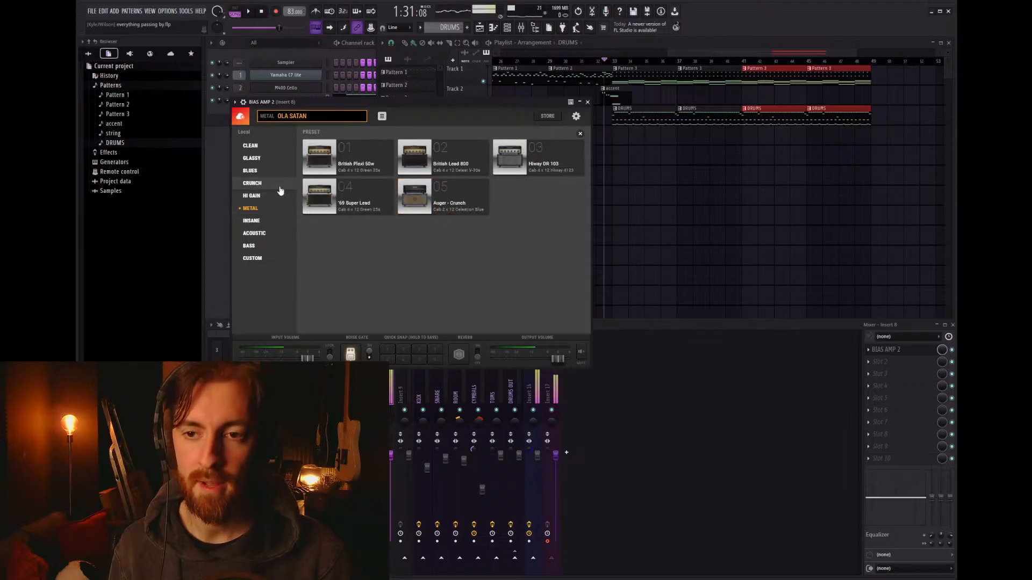
pyautogui.click(414, 196)
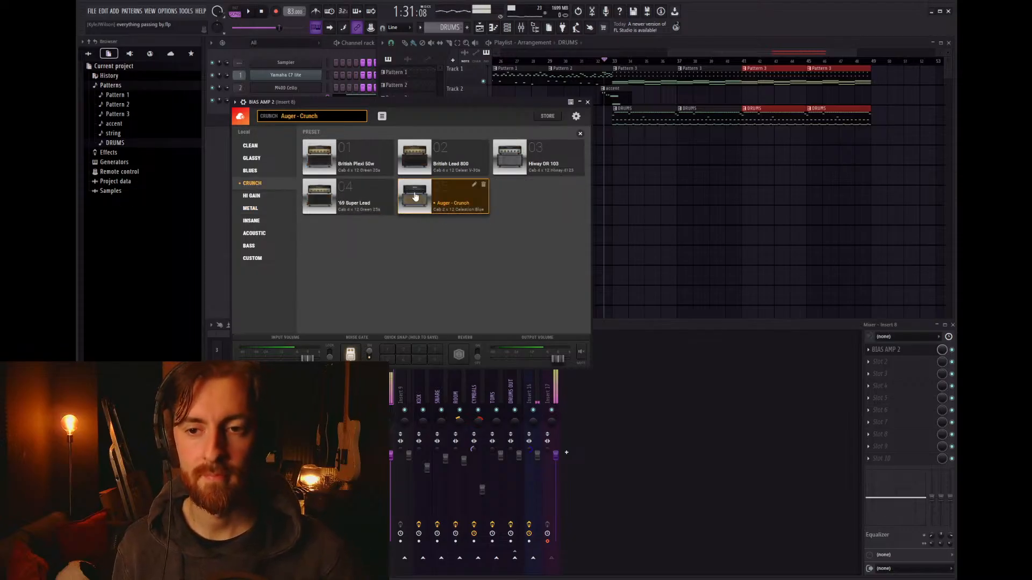
pyautogui.click(339, 197)
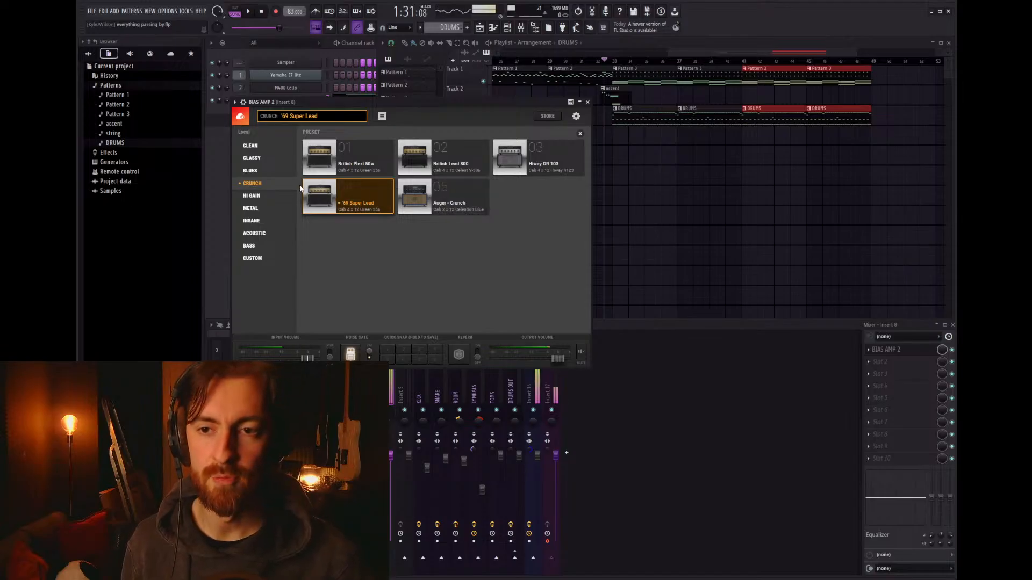
pyautogui.click(458, 167)
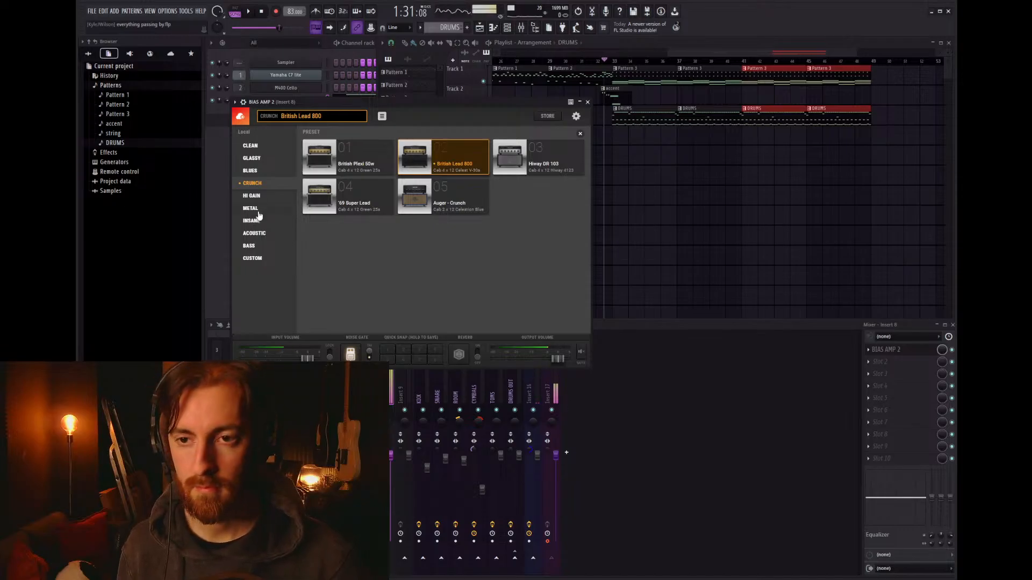
# Step: Try the Hi Gain amp preset Fireballs EL34, and switch to Monster VH4
pyautogui.click(260, 196)
pyautogui.click(445, 206)
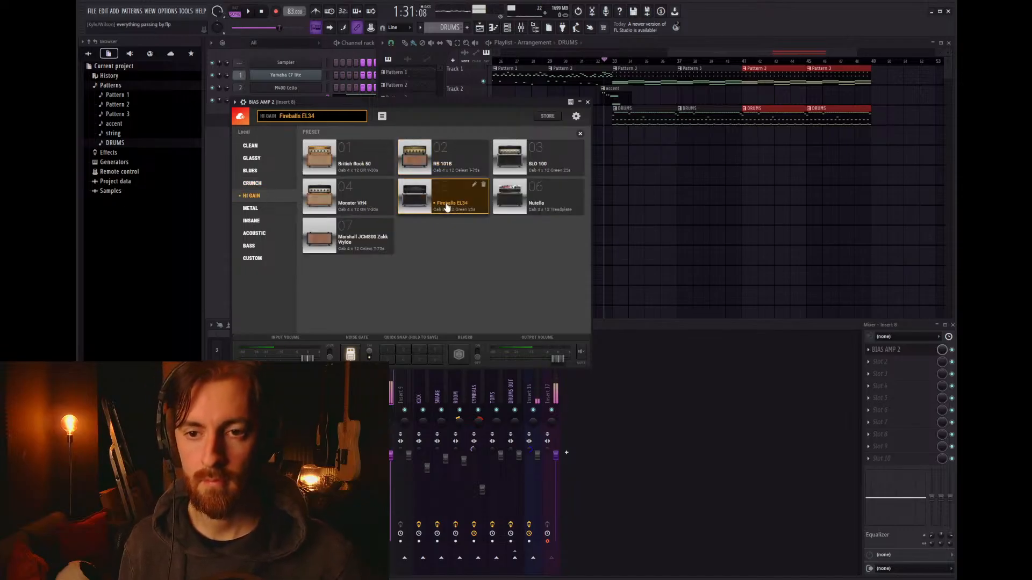
pyautogui.click(357, 210)
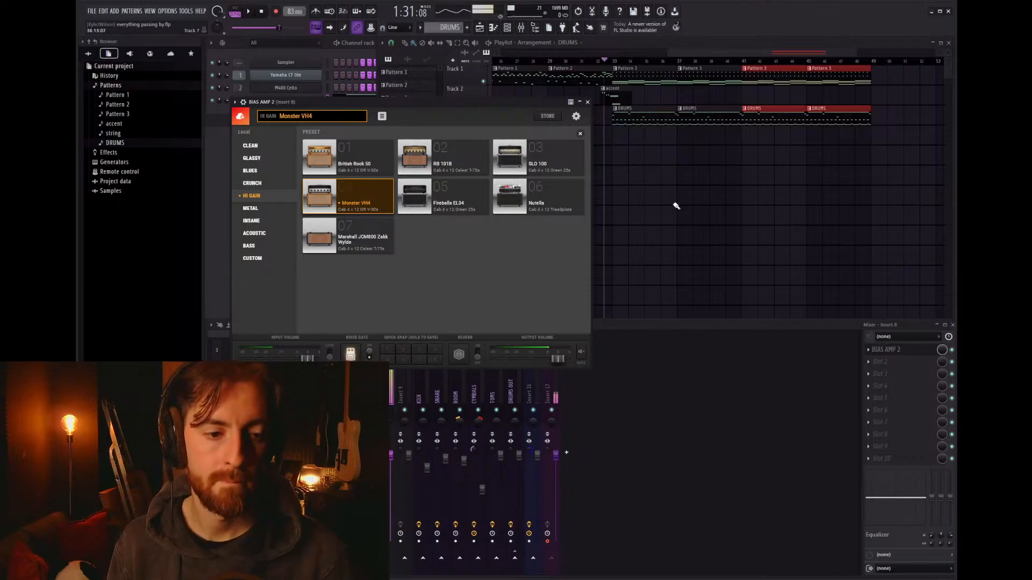
# Step: Add the GTune tuner ahead of BIAS AMP 2 on mixer insert 8, tune the guitar, and close the tuner
pyautogui.click(895, 350)
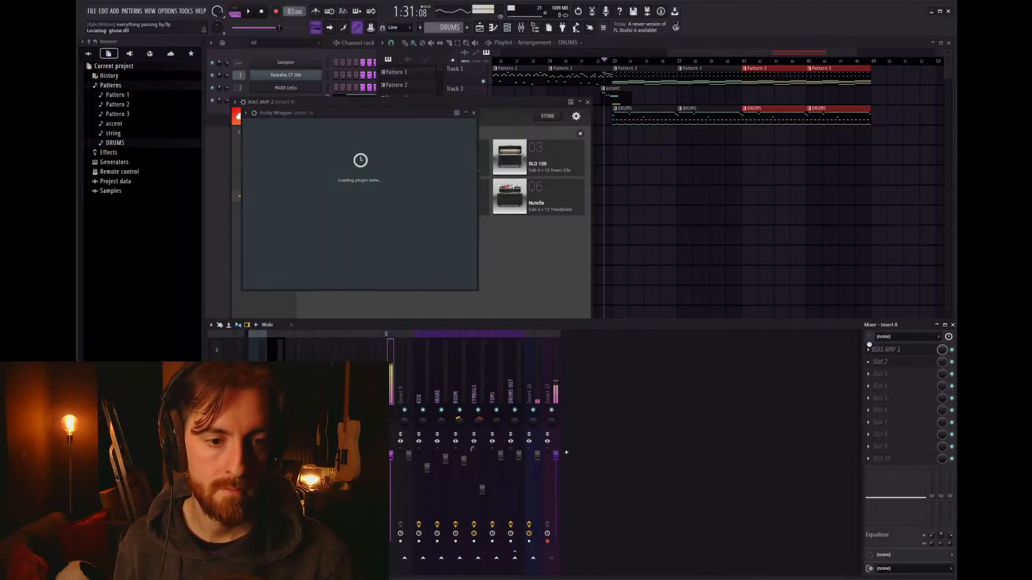
pyautogui.scroll(-1, 894, 351)
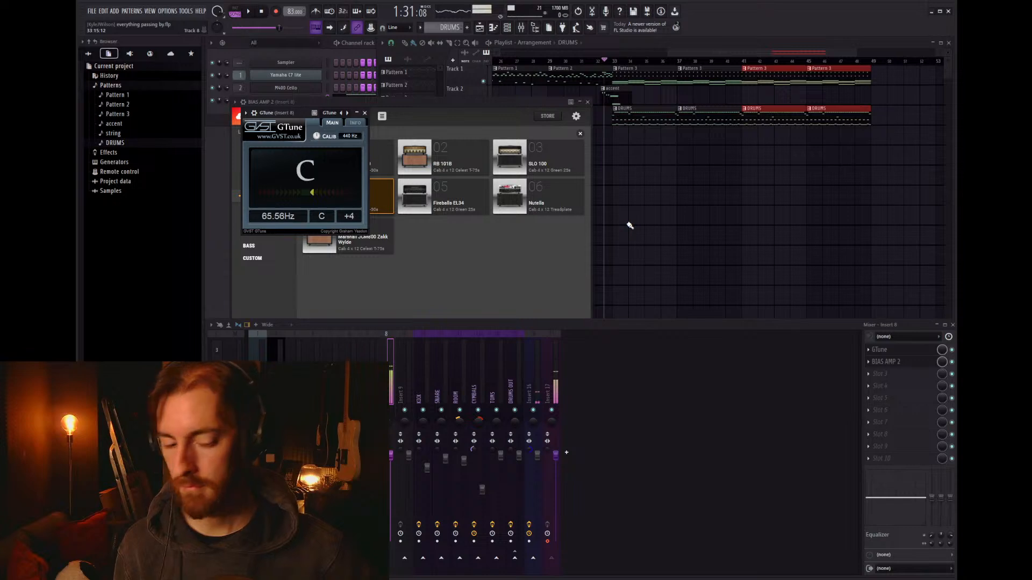
pyautogui.click(364, 113)
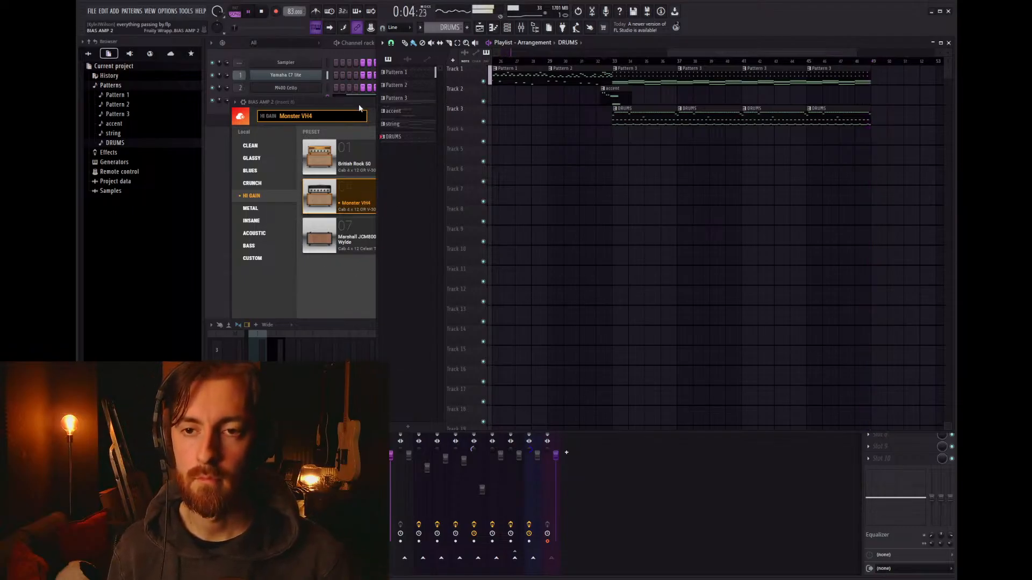
# Step: Try the Metal amp preset Triple Treadplate, and switch to OLA SATAN
pyautogui.click(262, 209)
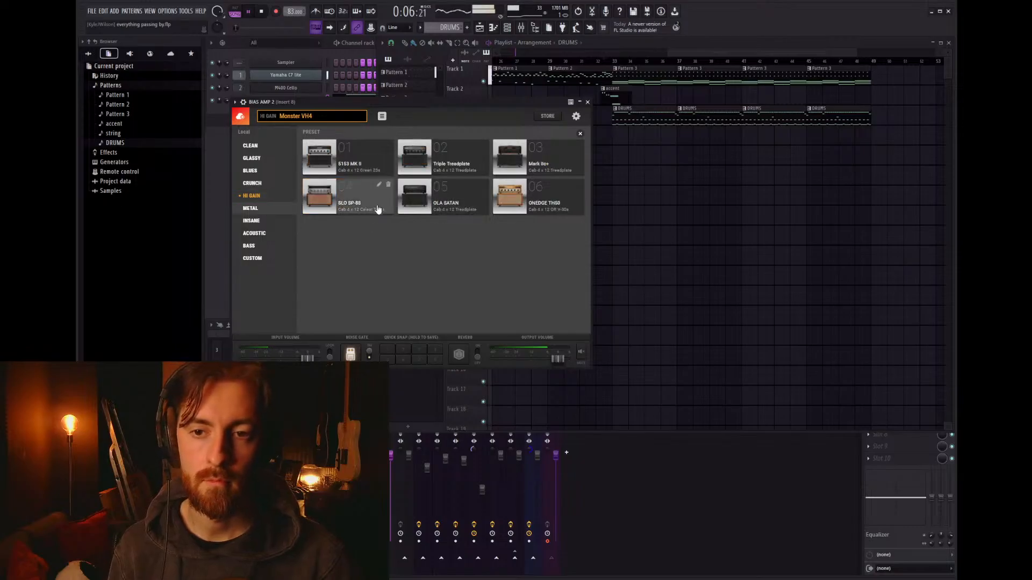
pyautogui.click(444, 169)
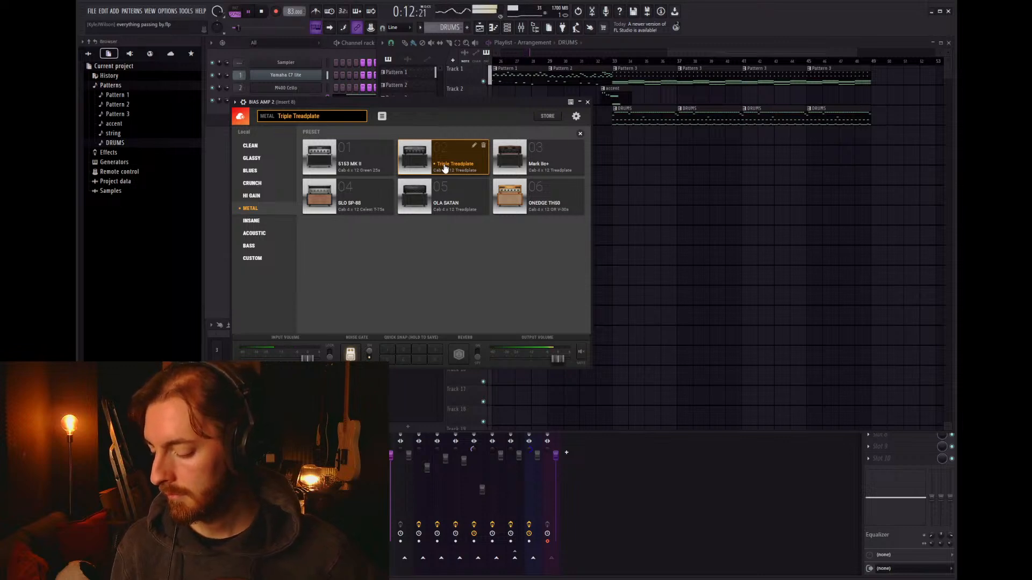
pyautogui.click(463, 214)
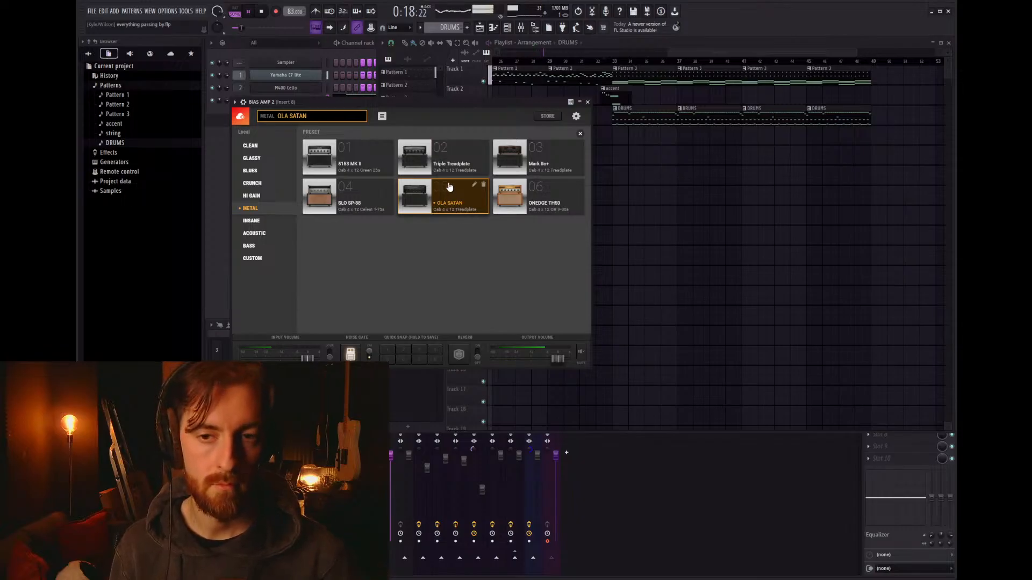
# Step: Close the preset list, adjust the bass and lower the presence on the OLA SATAN amp, and close the amp window
pyautogui.click(580, 133)
pyautogui.moveTo(356, 298); pyautogui.dragTo(374, 280)
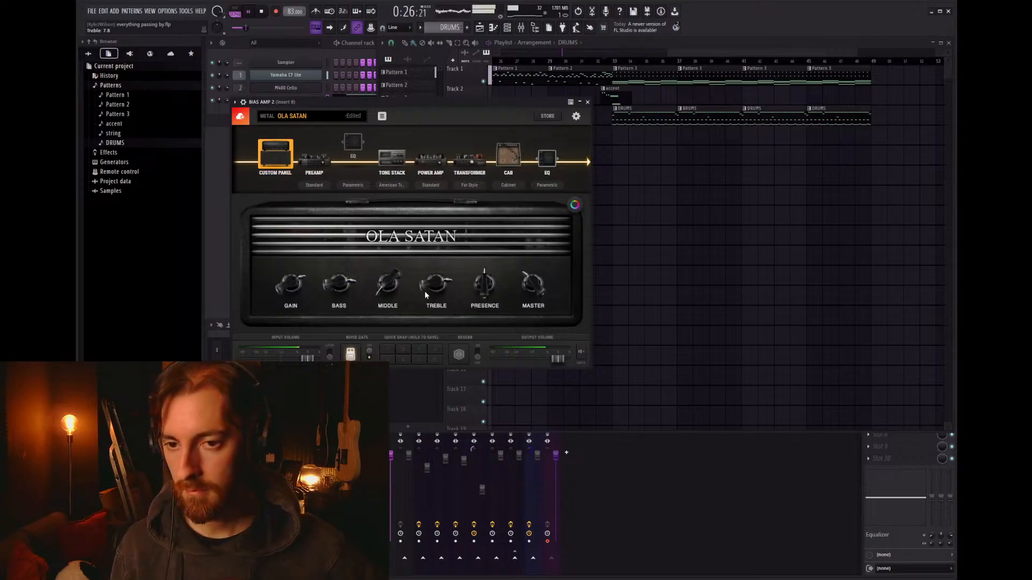
pyautogui.moveTo(484, 284); pyautogui.dragTo(469, 294)
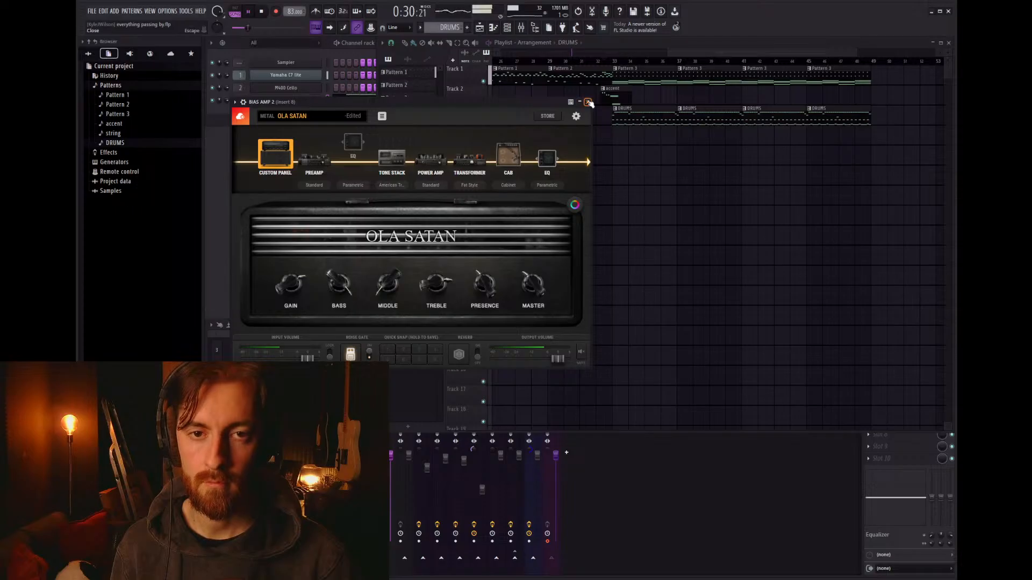
pyautogui.click(587, 102)
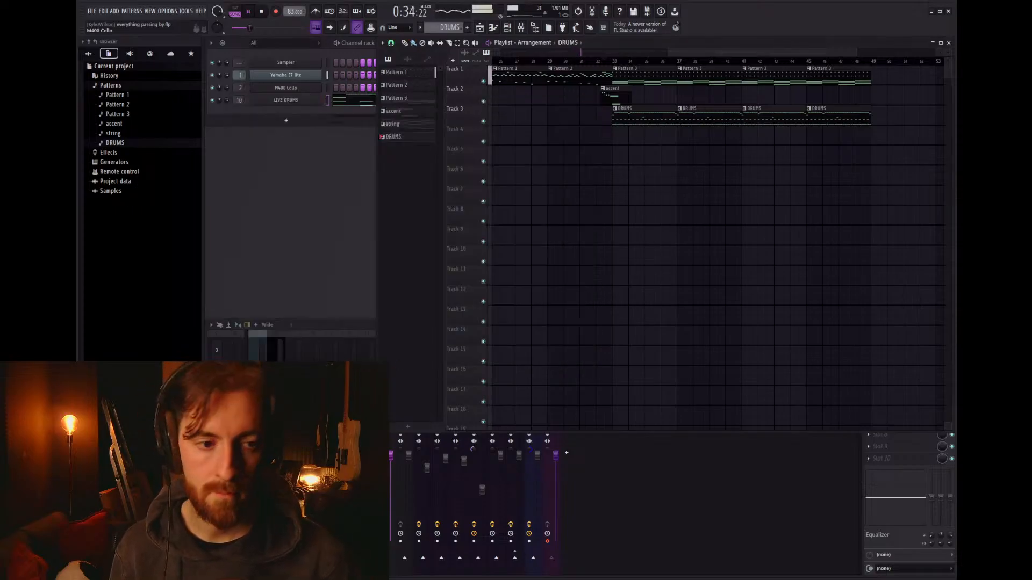
# Step: Reopen BIAS AMP 2 on mixer insert 8 and set the amp's gain to 5.5
pyautogui.moveTo(279, 388); pyautogui.dragTo(516, 387)
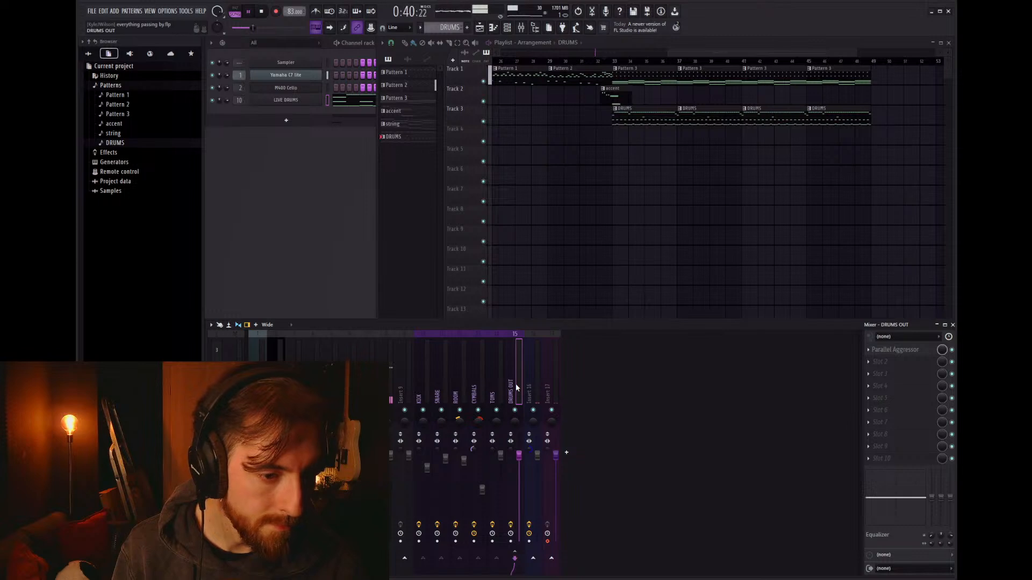
pyautogui.click(540, 388)
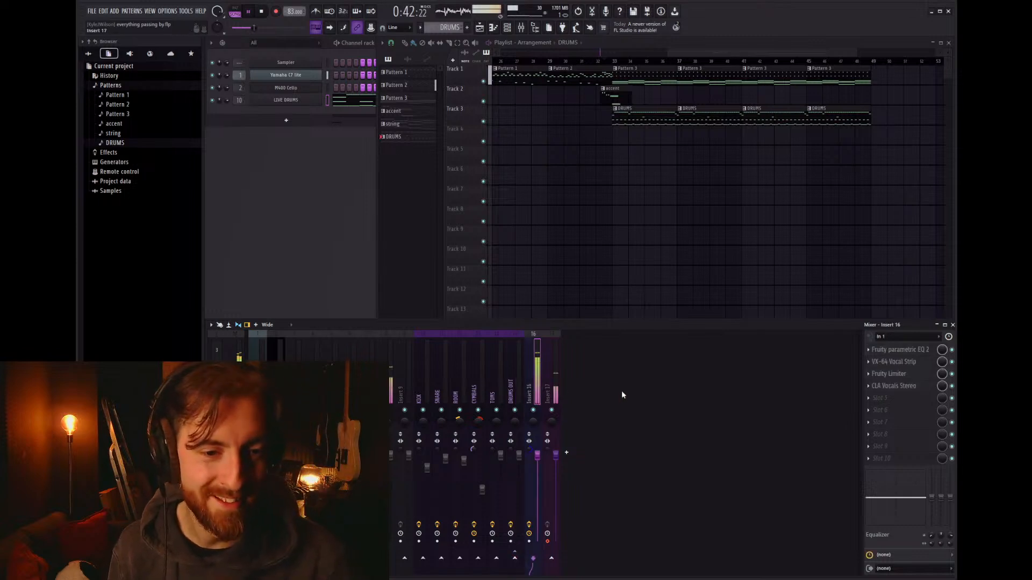
pyautogui.scroll(8, 712, 393)
pyautogui.click(892, 361)
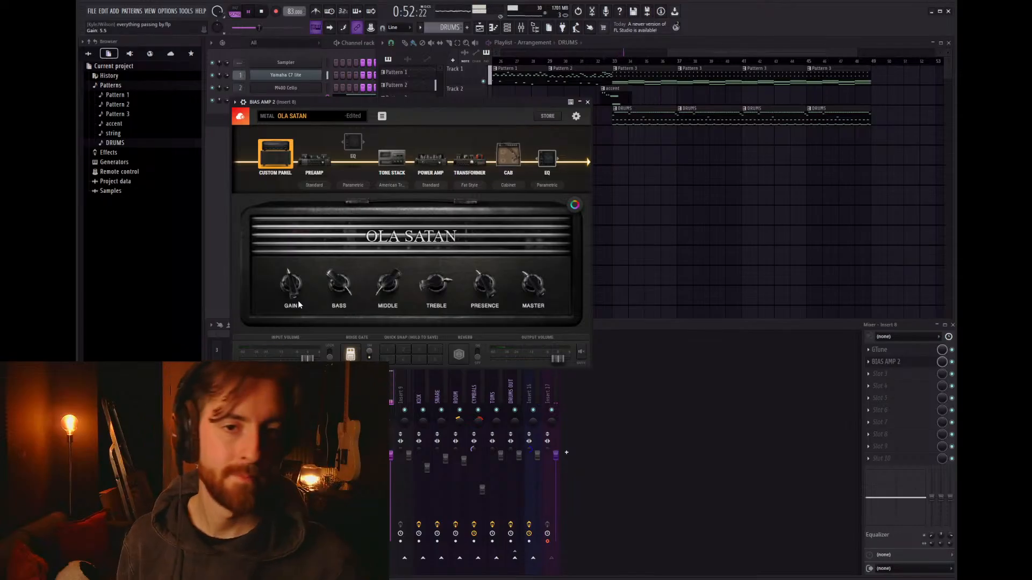
# Step: Play the arrangement from just before the drum section to check the amp tone, and stop playback
pyautogui.rightClick(649, 242)
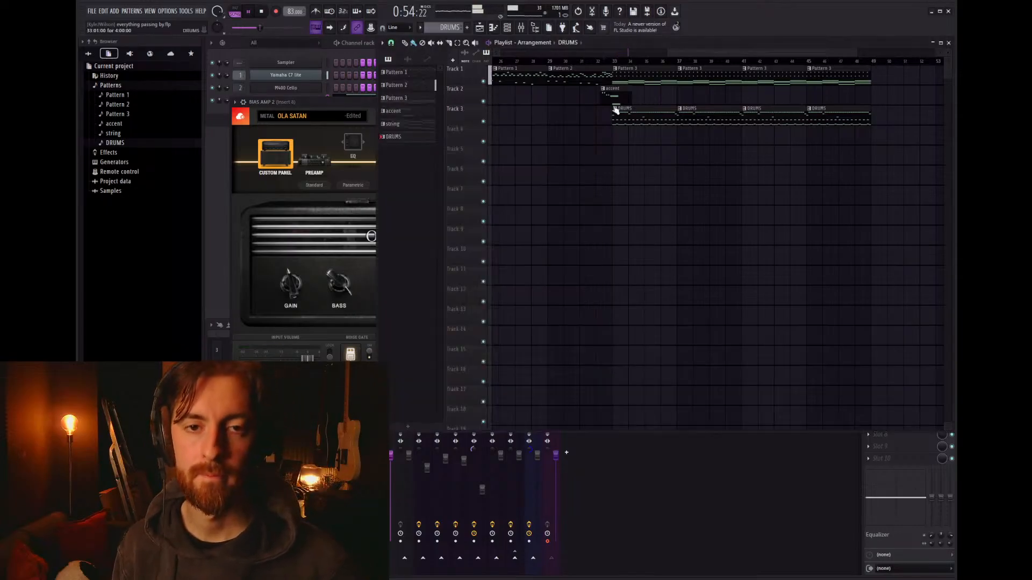
pyautogui.click(594, 61)
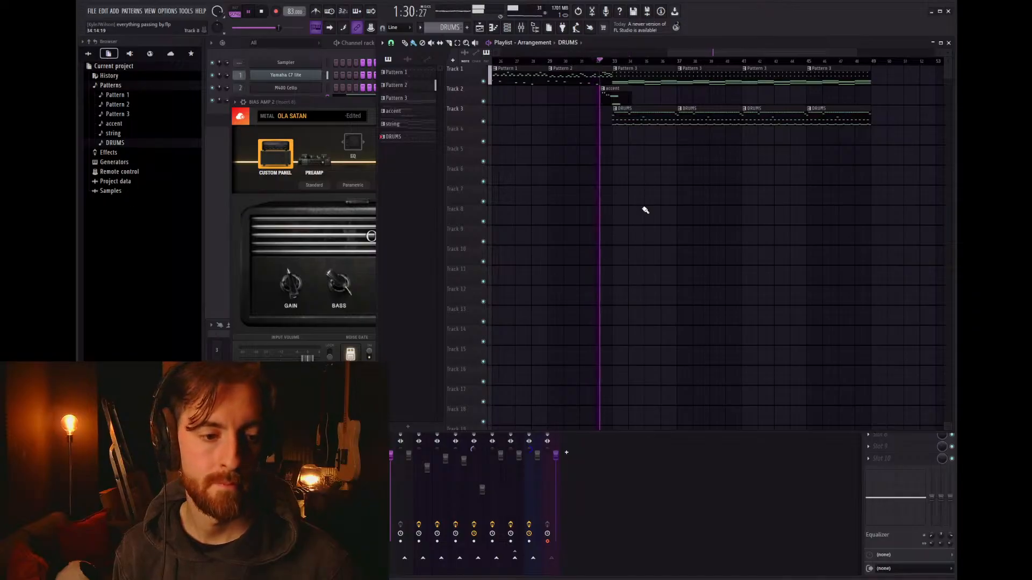
pyautogui.press('space')
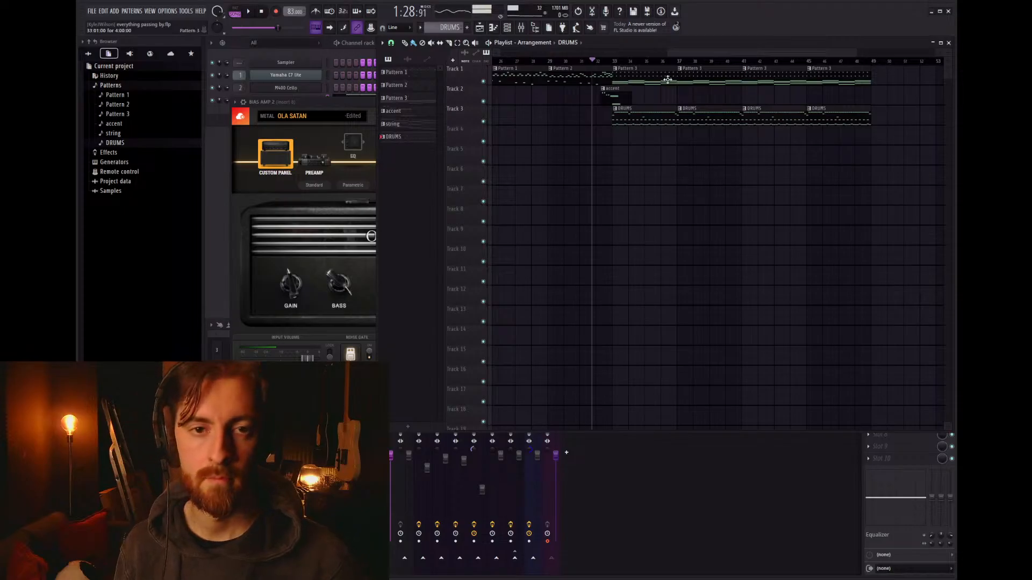
# Step: Examine the chord notes of Pattern 3 in the Yamaha C7 lite piano roll, and close it
pyautogui.doubleClick(644, 74)
pyautogui.scroll(-2, 403, 305)
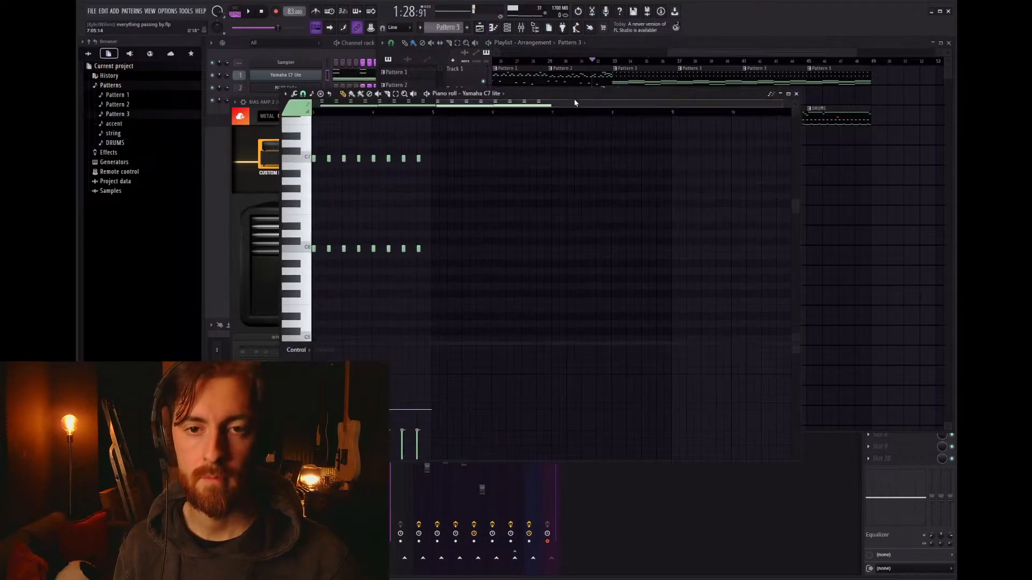
pyautogui.moveTo(574, 102); pyautogui.dragTo(525, 103)
pyautogui.scroll(-10, 526, 166)
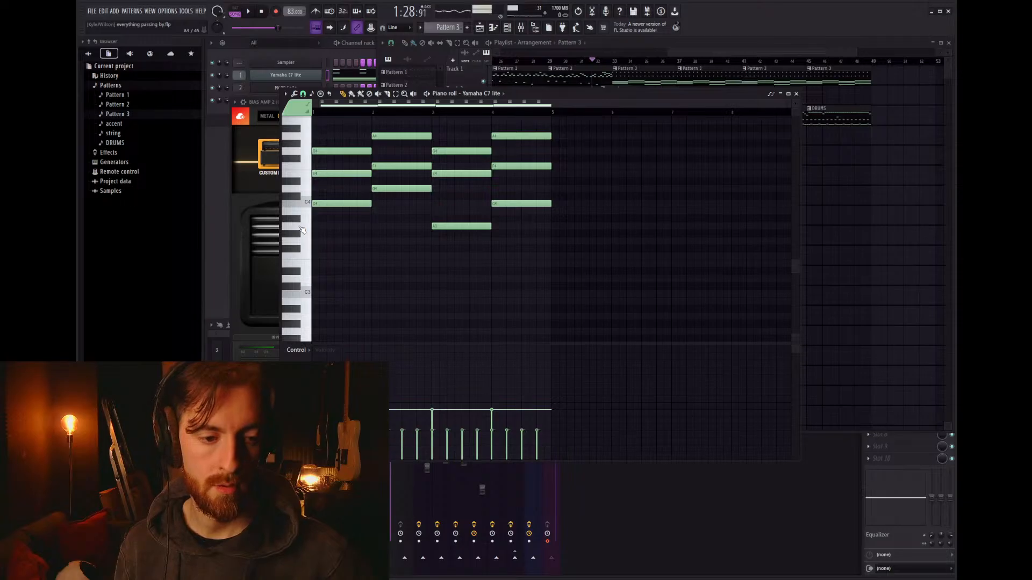
pyautogui.click(796, 94)
# Step: Enable the metronome and recording, and record the guitar from insert 17 onto playlist track 4, starting just before the drum section
pyautogui.click(315, 11)
pyautogui.click(275, 11)
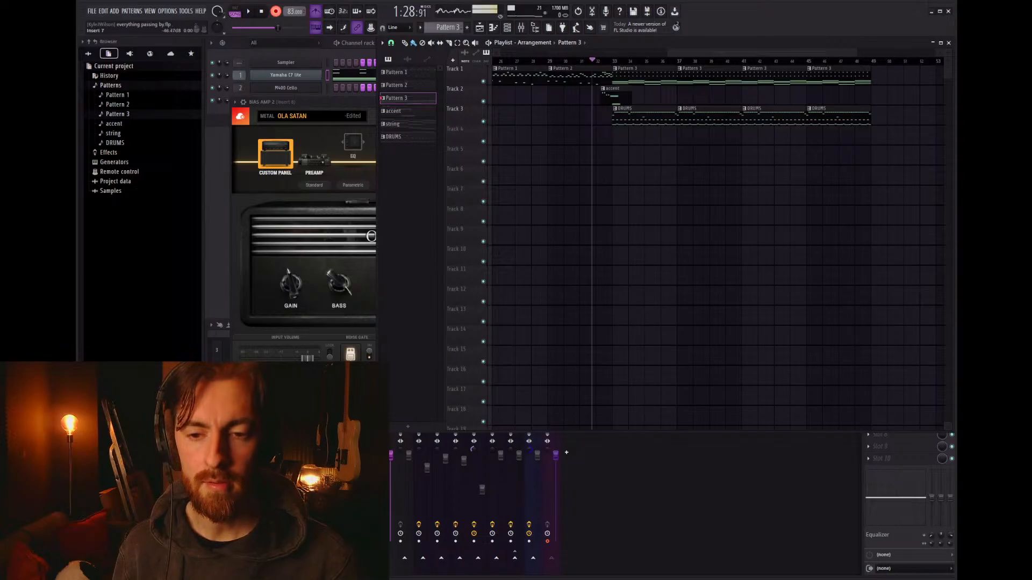
pyautogui.press('F9')
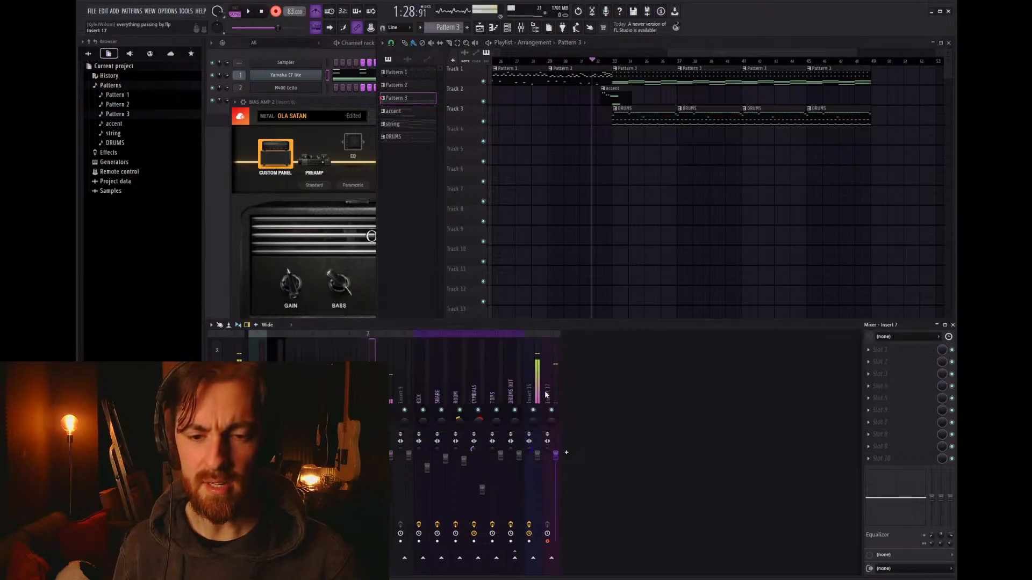
pyautogui.click(673, 218)
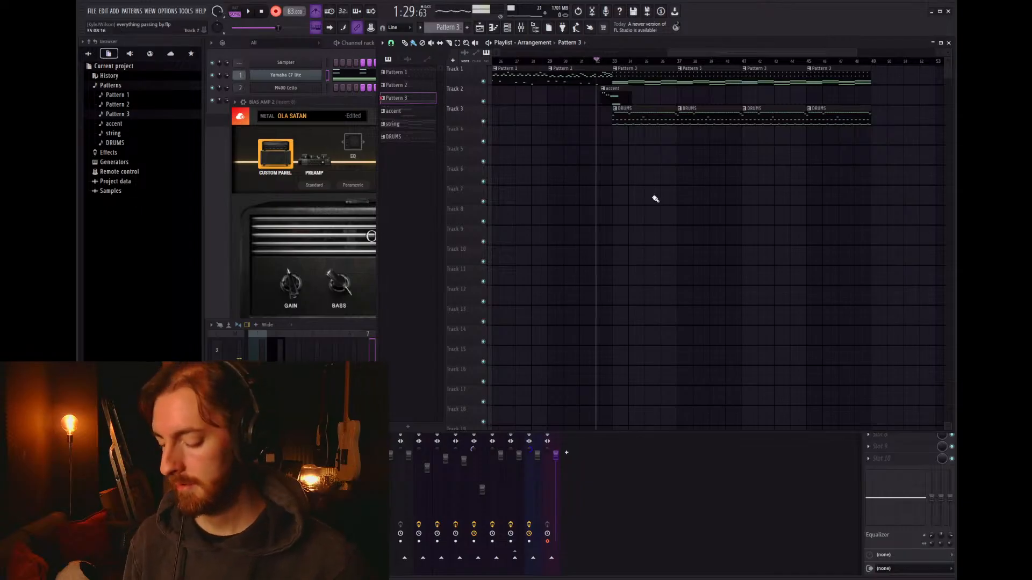
pyautogui.press('space')
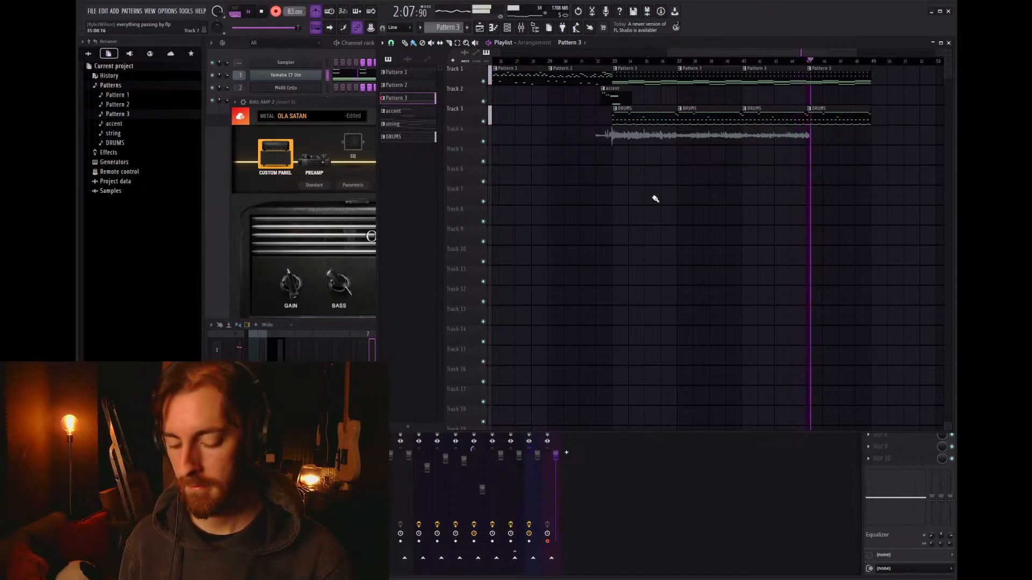
pyautogui.press('space')
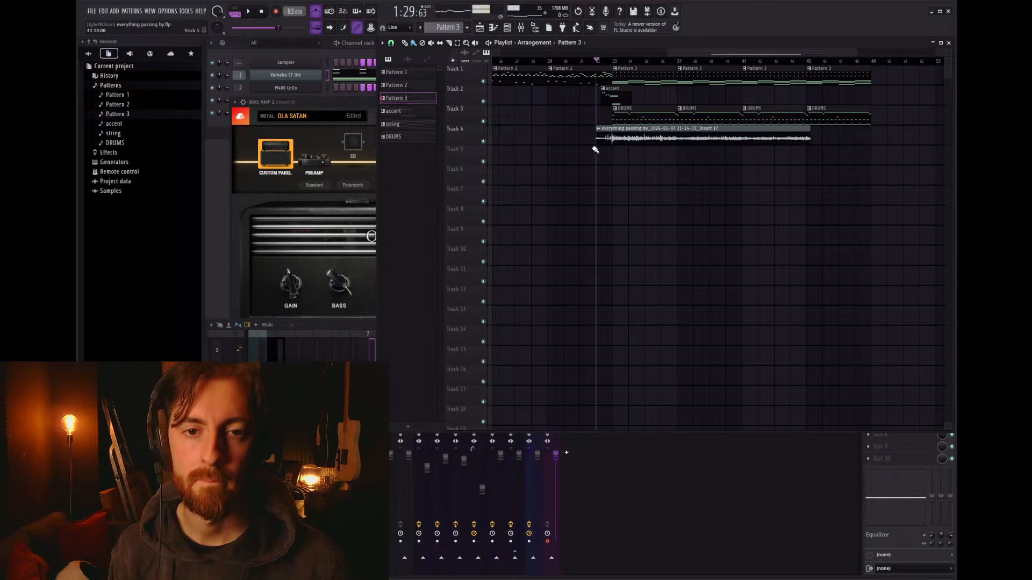
# Step: Trim the recorded guitar clip on track 4 to start at bar 33 and last about eight bars, and play it back
pyautogui.moveTo(596, 144); pyautogui.dragTo(656, 136)
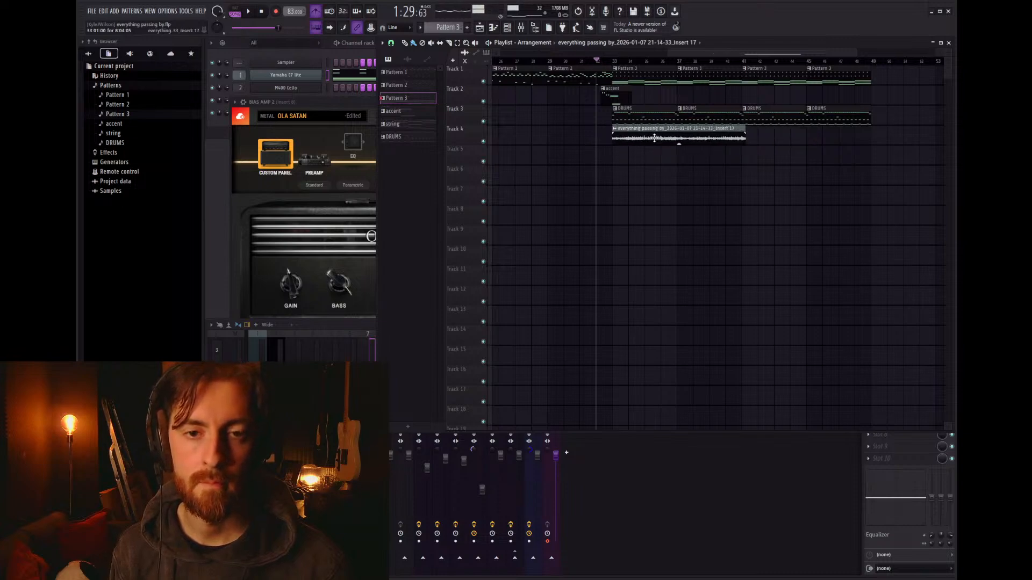
pyautogui.click(609, 61)
pyautogui.press('space')
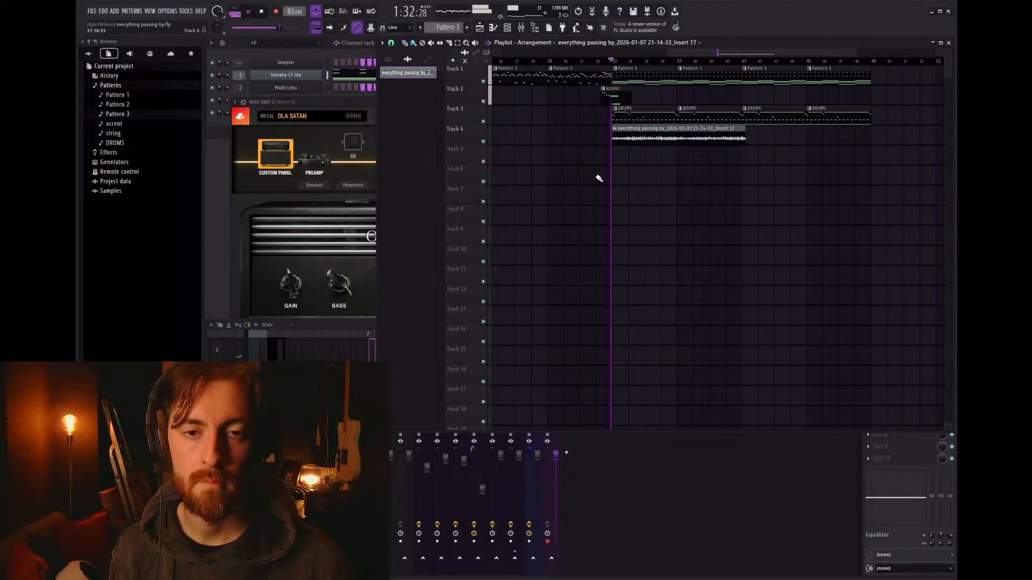
# Step: Add Fruity Stereo Shaper to slot 3 of mixer insert 8 and set its left/right delay to 10.1 ms right
pyautogui.click(373, 339)
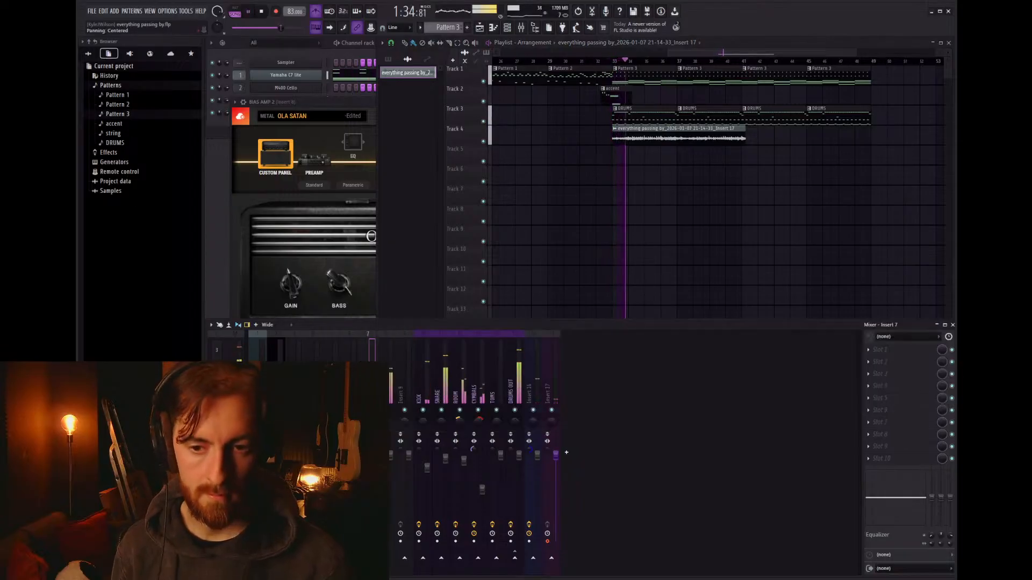
pyautogui.click(393, 398)
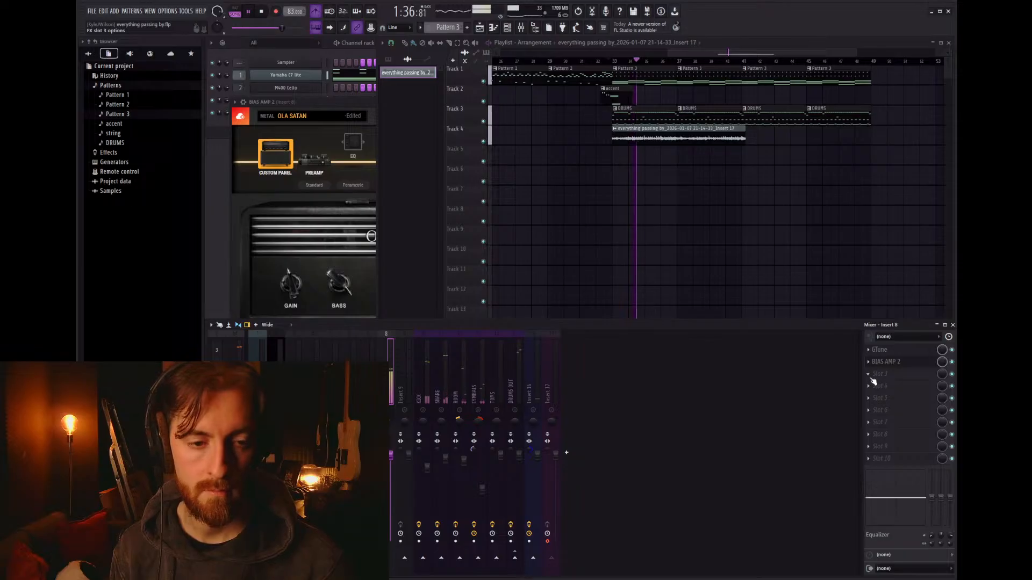
pyautogui.click(693, 553)
pyautogui.click(256, 124)
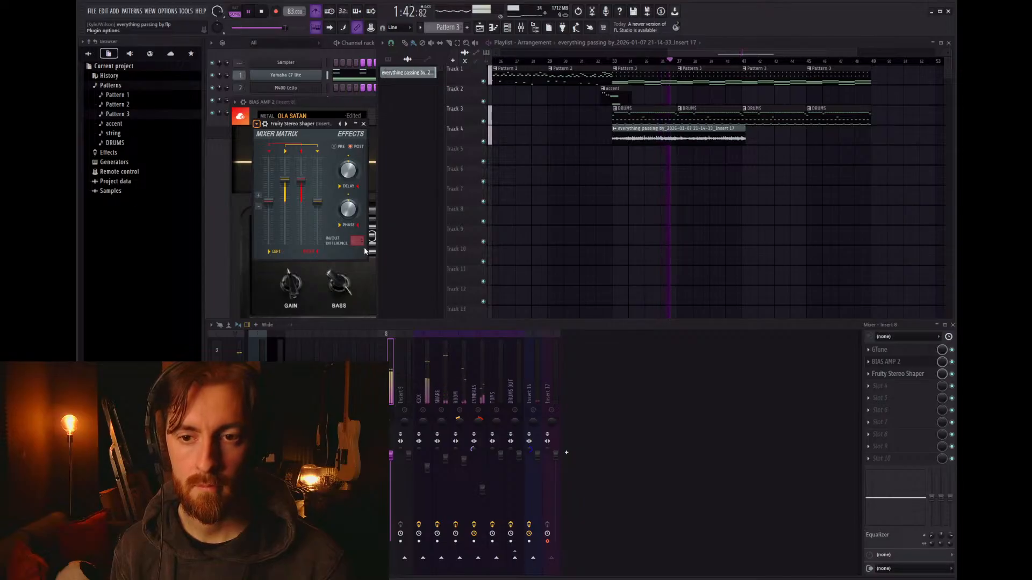
pyautogui.moveTo(347, 184); pyautogui.dragTo(346, 175)
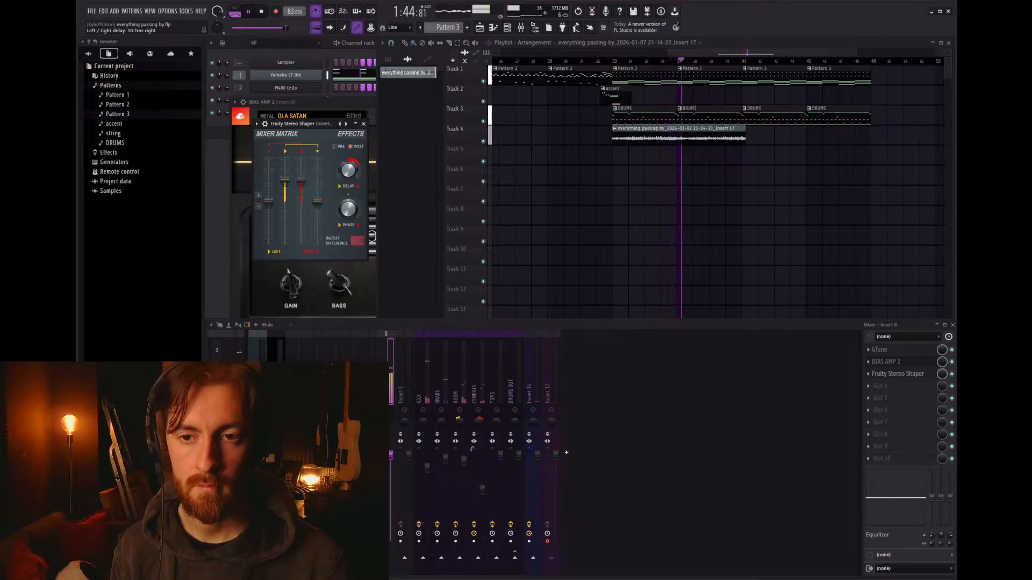
pyautogui.click(900, 374)
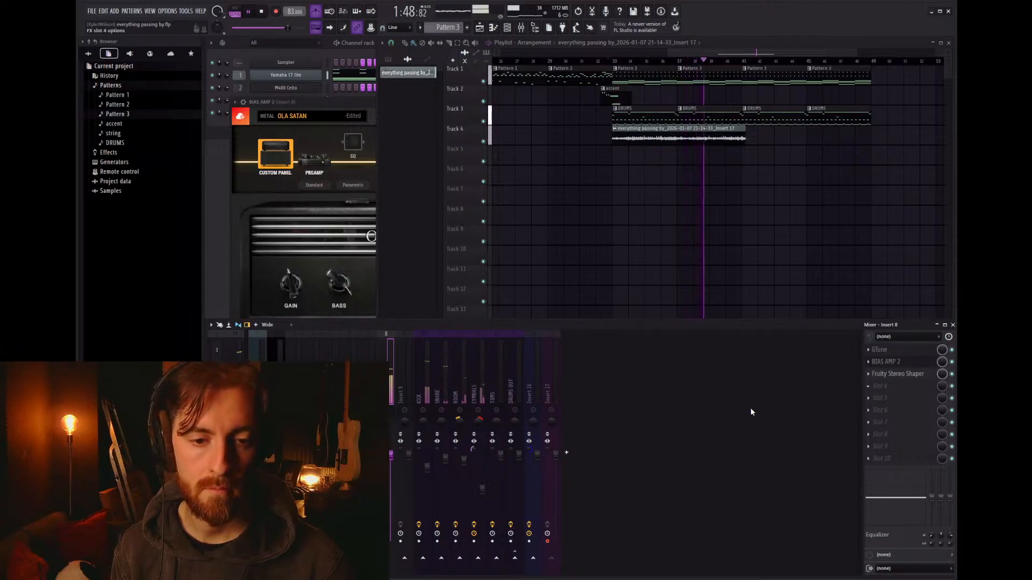
# Step: Add Fruity Parametric EQ 2 to slot 4 of insert 8, cut band 4 slightly in the mids, and restart playback
pyautogui.click(689, 471)
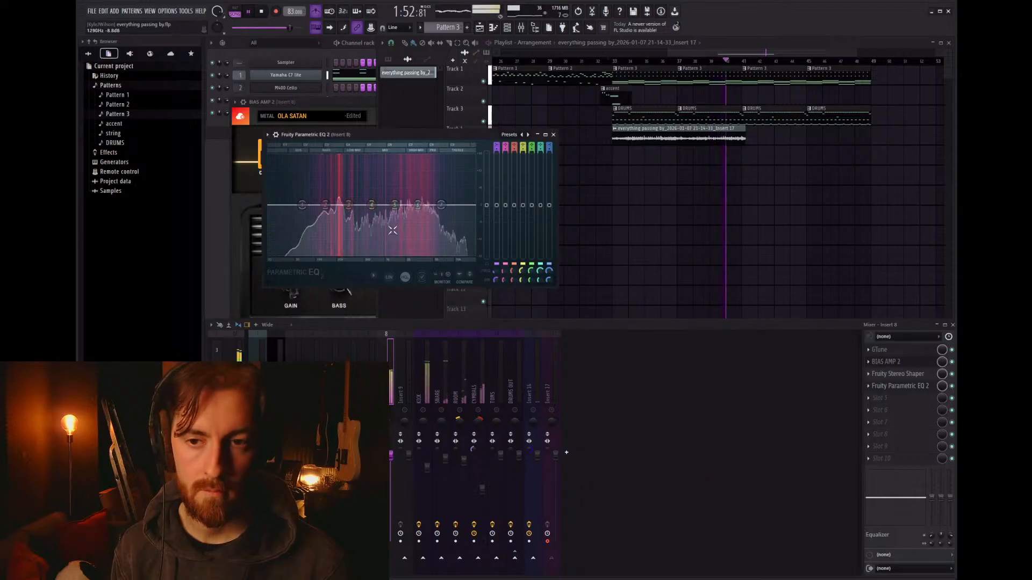
pyautogui.moveTo(372, 205)
pyautogui.mouseDown()
pyautogui.moveTo(396, 186)
pyautogui.moveTo(386, 206)
pyautogui.mouseUp()
pyautogui.press('space')
pyautogui.press('space')
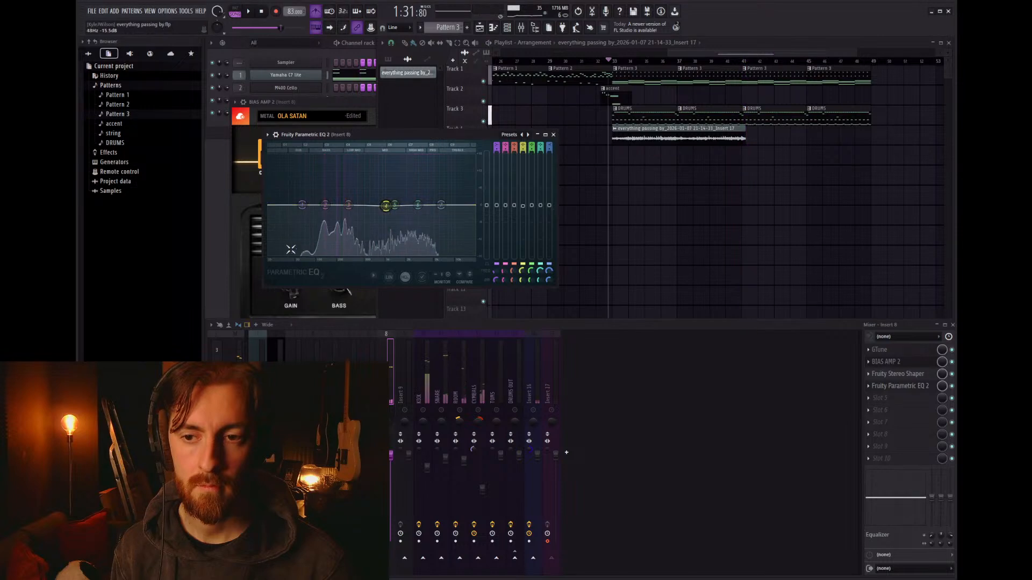
# Step: Adjust the amp's middle level, and in Fruity Parametric EQ 2 cut band 3 in the lows and slightly boost band 5
pyautogui.click(304, 102)
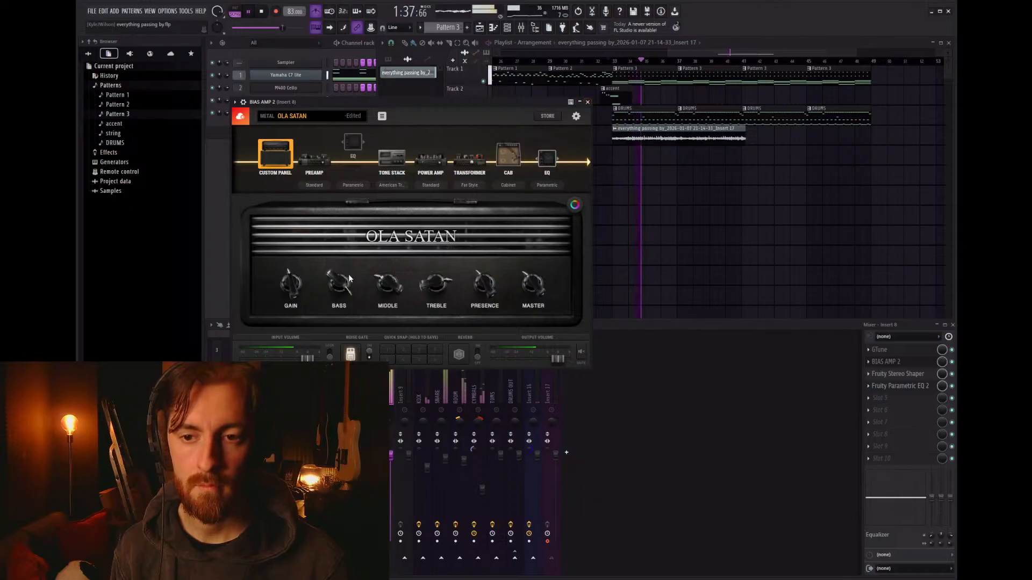
pyautogui.click(588, 103)
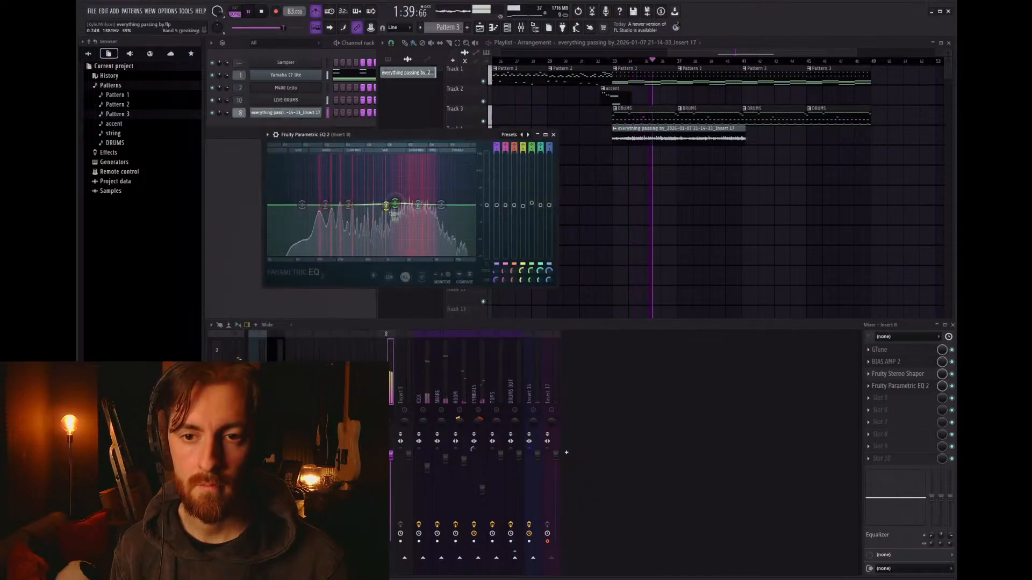
pyautogui.moveTo(326, 205); pyautogui.dragTo(318, 218)
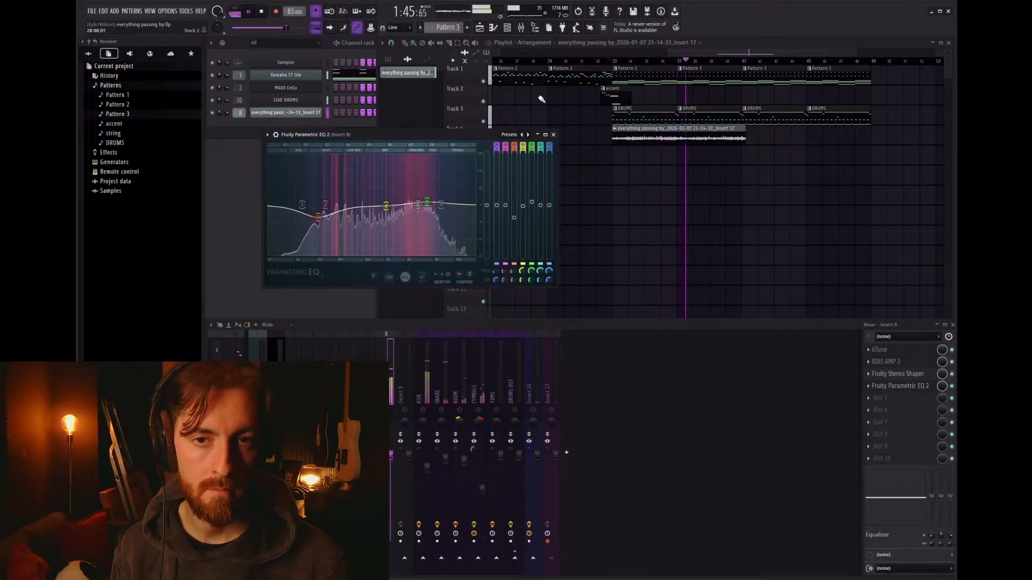
pyautogui.click(553, 134)
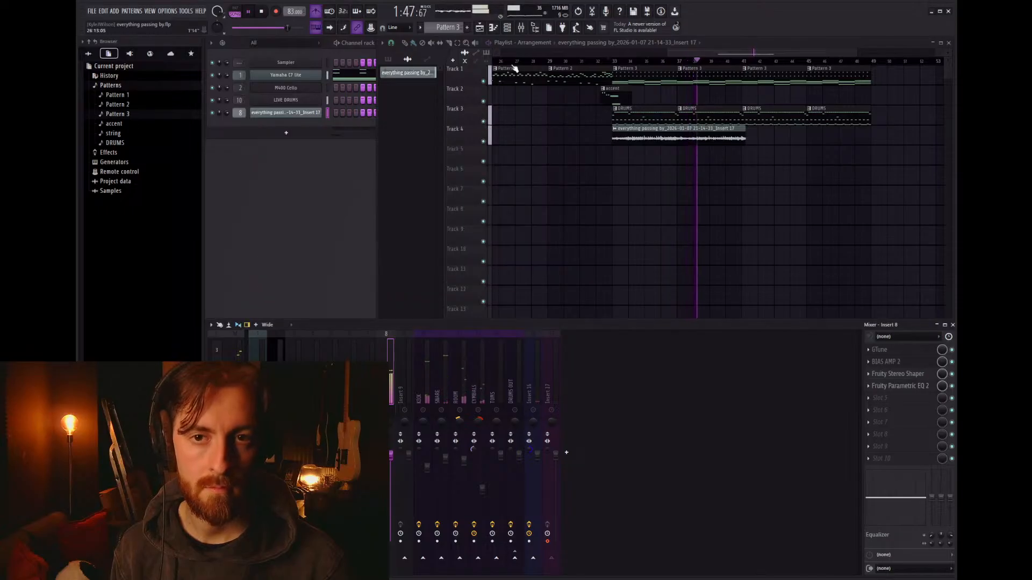
# Step: Trim the end of the guitar clip on track 4 to bar 41 and duplicate it across the following eight bars
pyautogui.click(450, 45)
pyautogui.moveTo(742, 164); pyautogui.dragTo(742, 133)
pyautogui.click(405, 44)
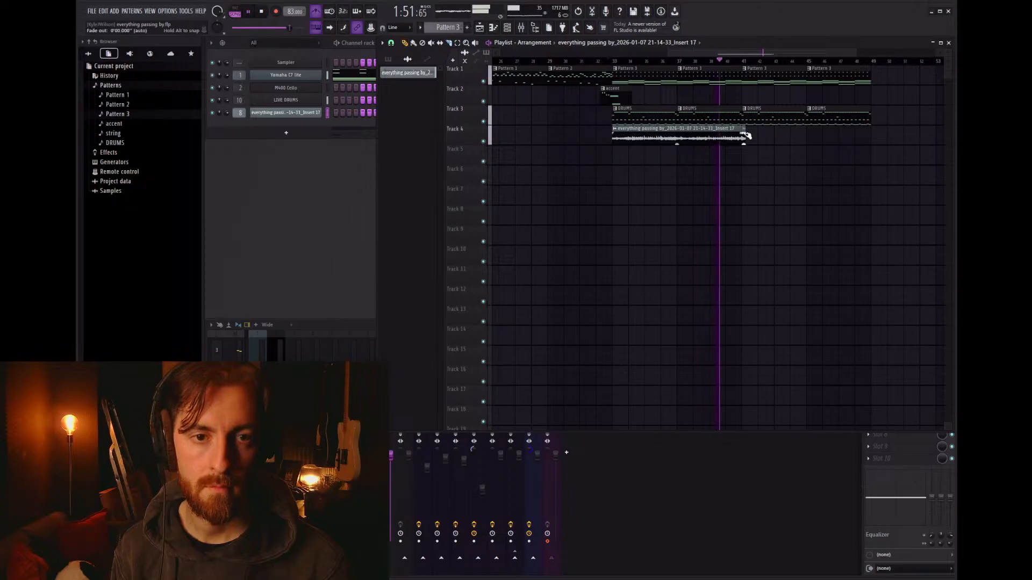
pyautogui.rightClick(744, 139)
pyautogui.keyDown('shift'); pyautogui.moveTo(678, 137); pyautogui.dragTo(806, 140); pyautogui.keyUp('shift')
# Step: Unmute the other mixer tracks and play the duplicated guitar part together with the piano and drums
pyautogui.click(353, 339)
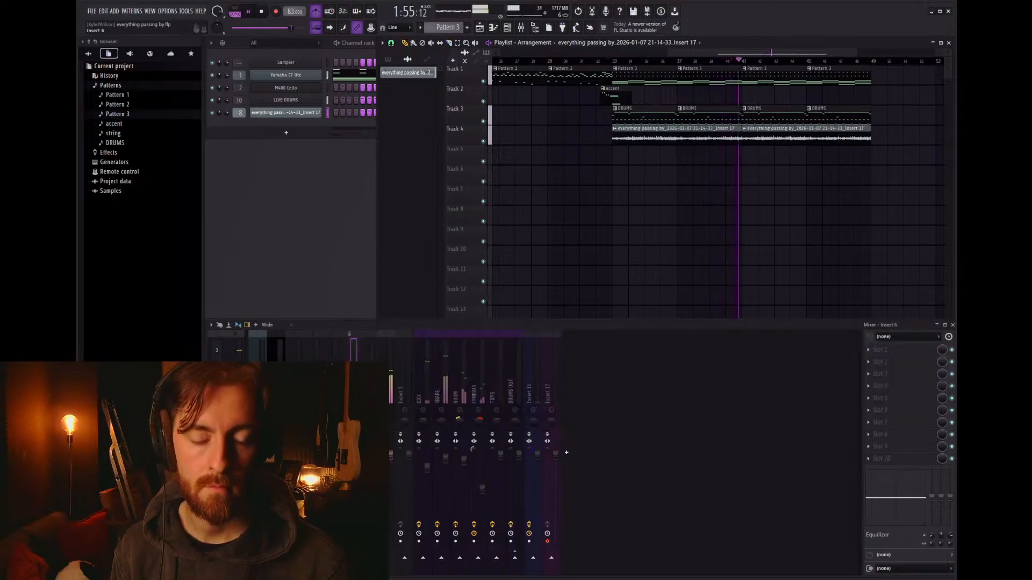
pyautogui.click(512, 388)
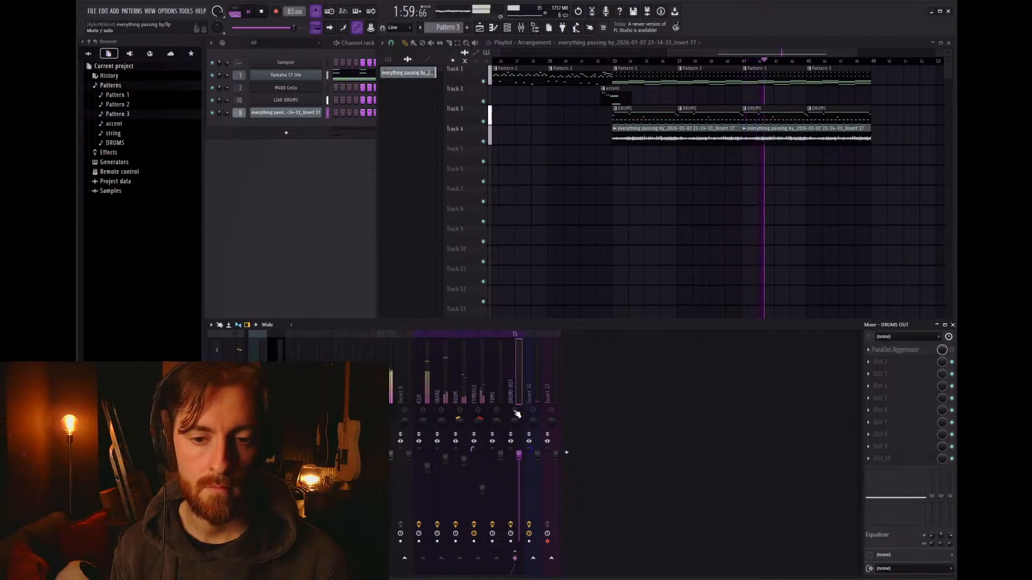
pyautogui.rightClick(727, 211)
pyautogui.scroll(2, 767, 173)
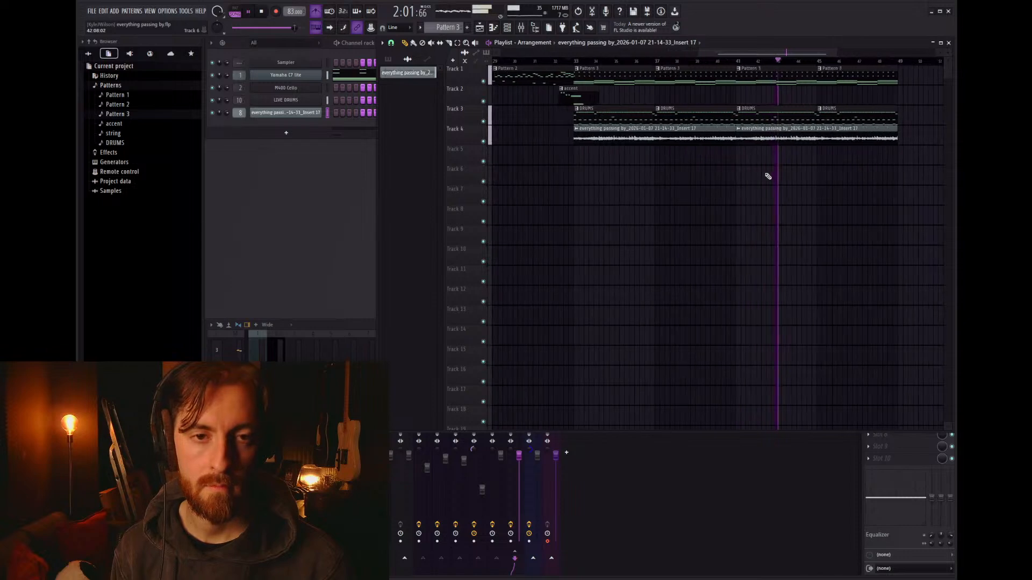
pyautogui.click(567, 452)
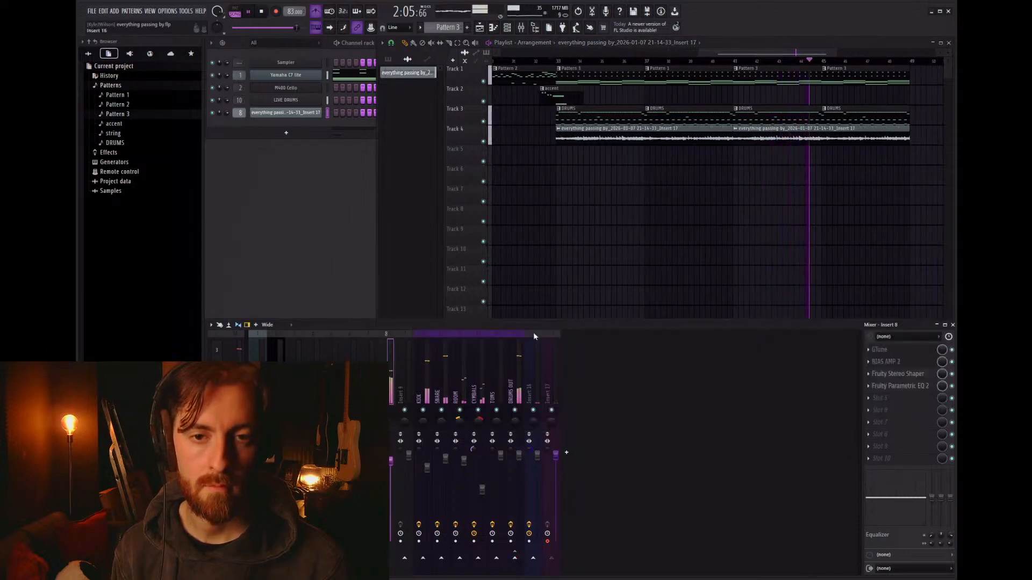
pyautogui.rightClick(576, 219)
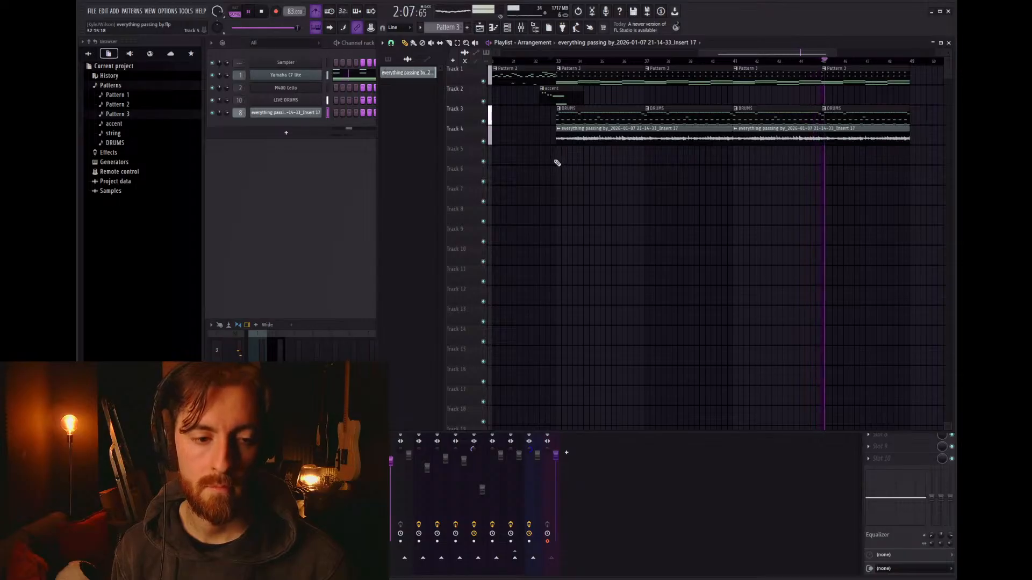
# Step: Route the input on insert 17 to mixer insert 9, set up as the GUITAR SPAE effects track, and play from bar 33
pyautogui.press('space')
pyautogui.click(556, 62)
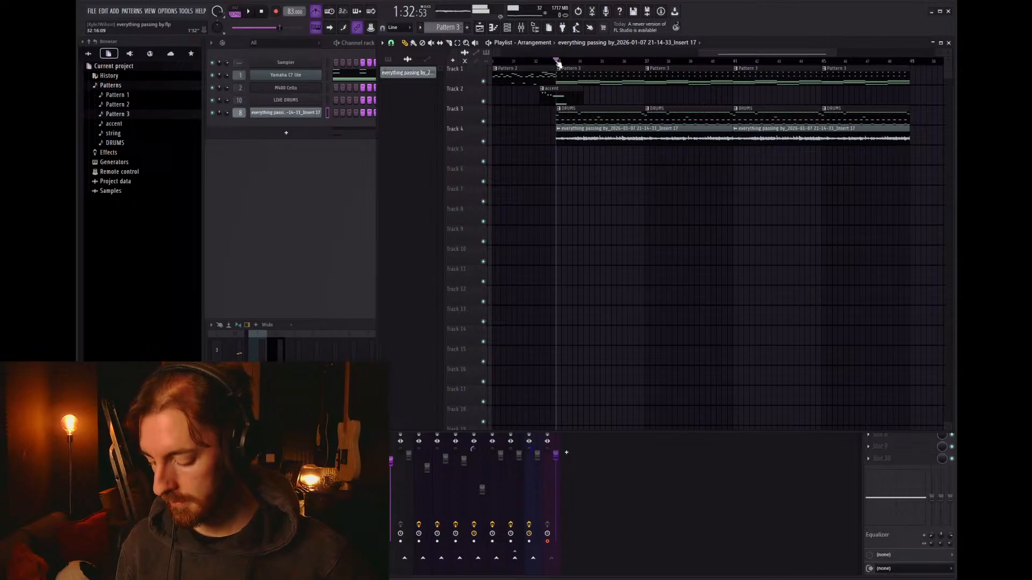
pyautogui.click(372, 349)
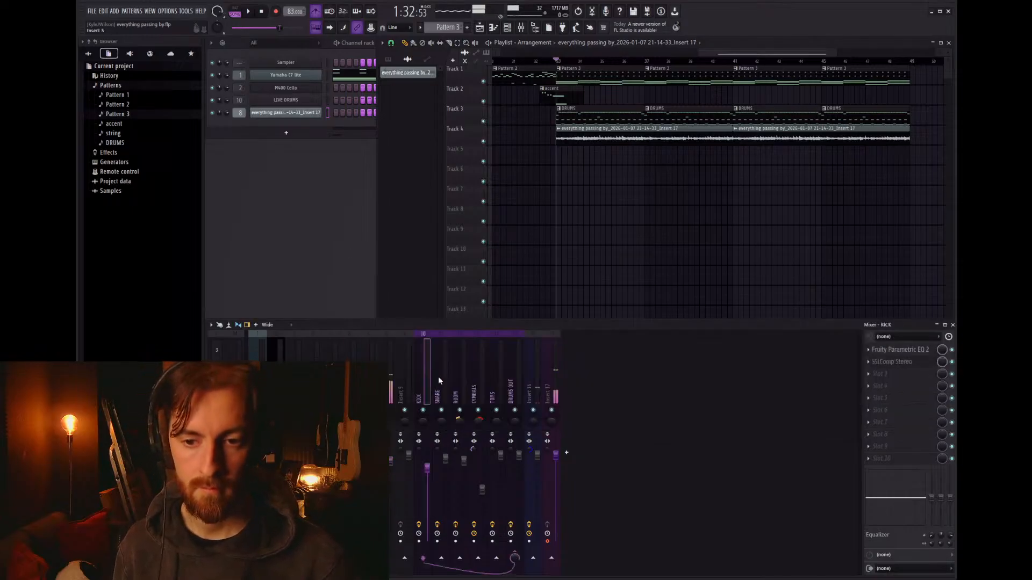
pyautogui.click(497, 388)
pyautogui.click(536, 394)
pyautogui.click(553, 387)
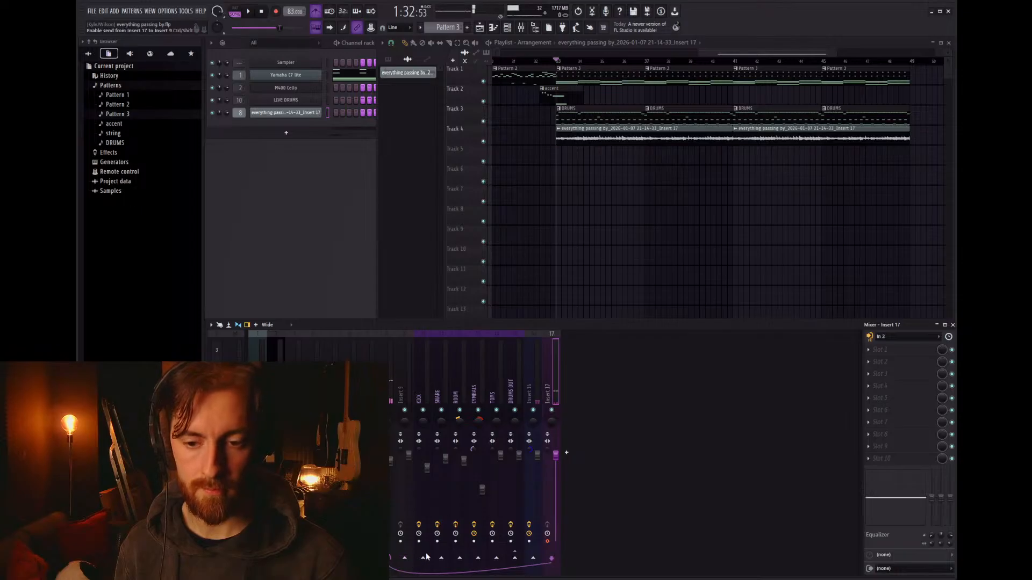
pyautogui.click(409, 385)
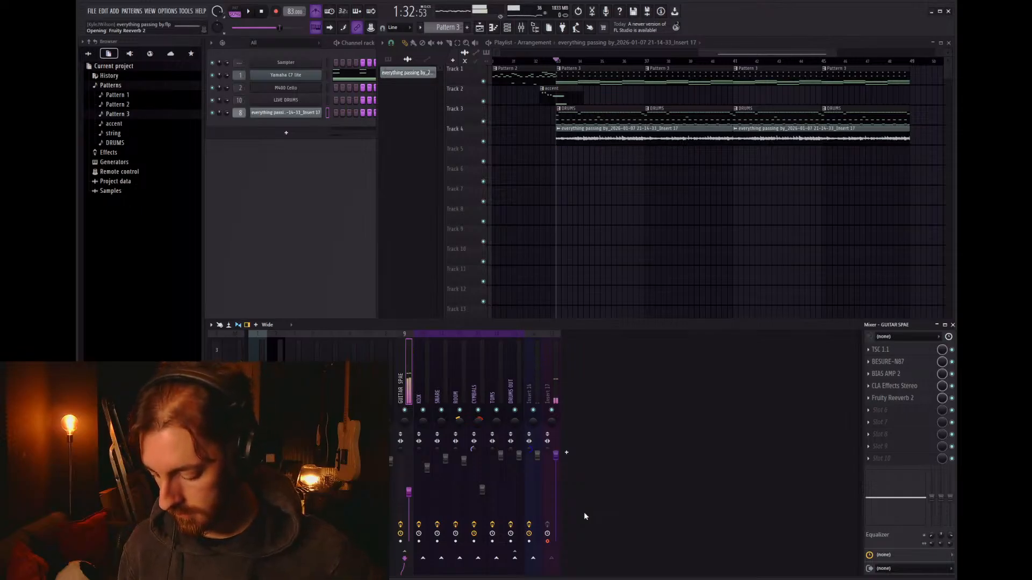
pyautogui.press('space')
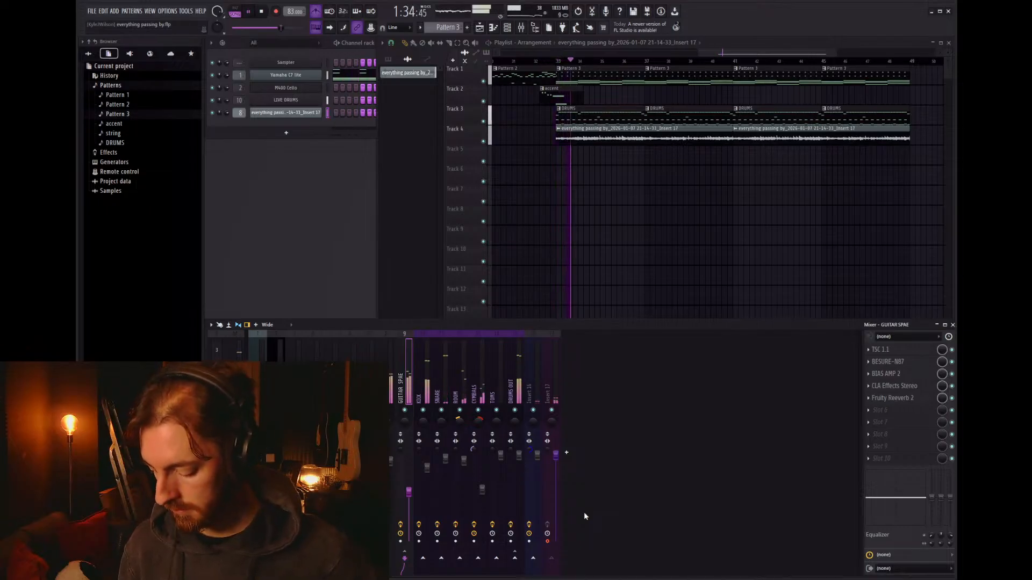
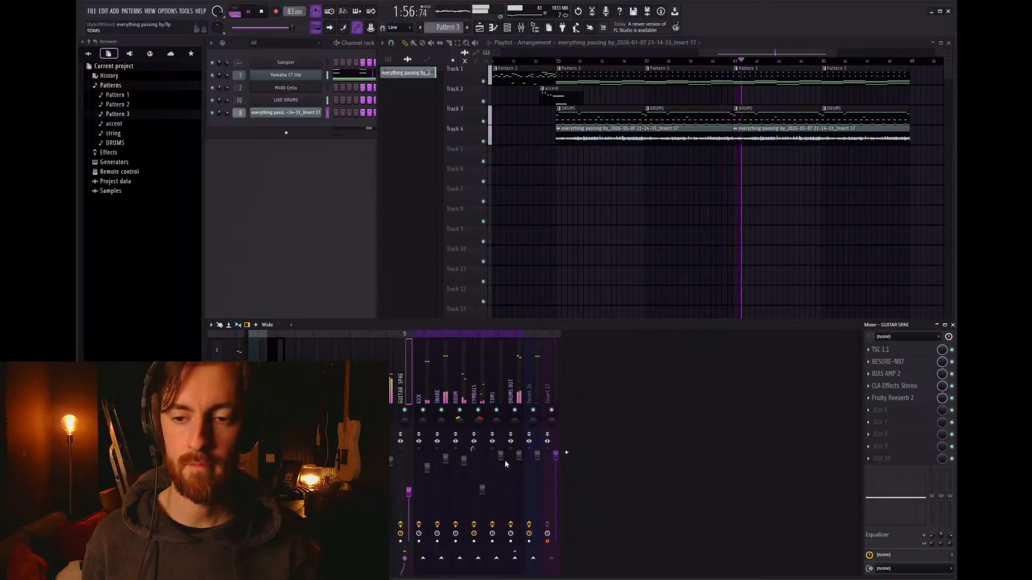
pyautogui.press('space')
# Step: Add a Kontakt 5 instrument channel, load DC Chronos in it, and close its window
pyautogui.rightClick(677, 221)
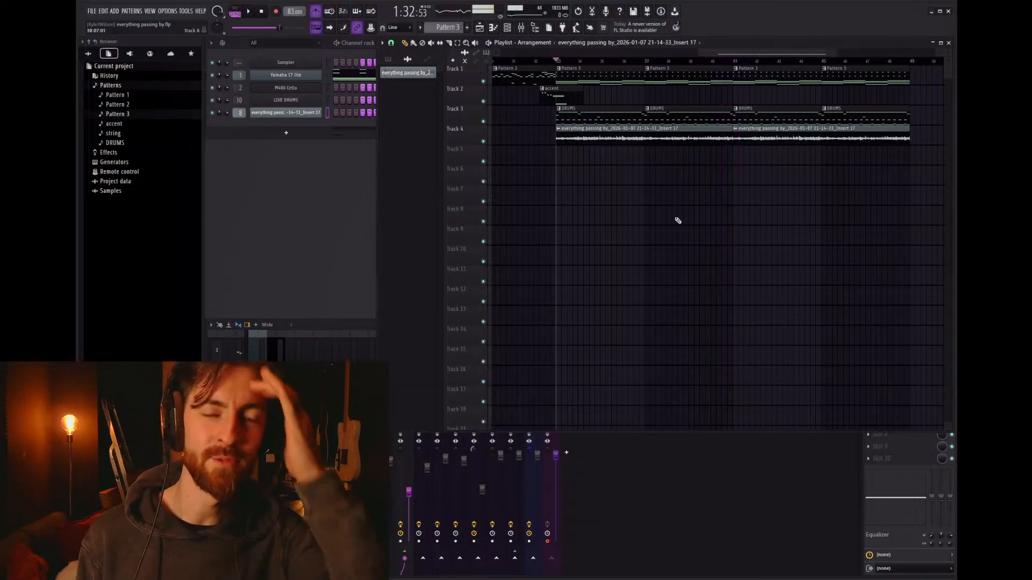
pyautogui.click(299, 137)
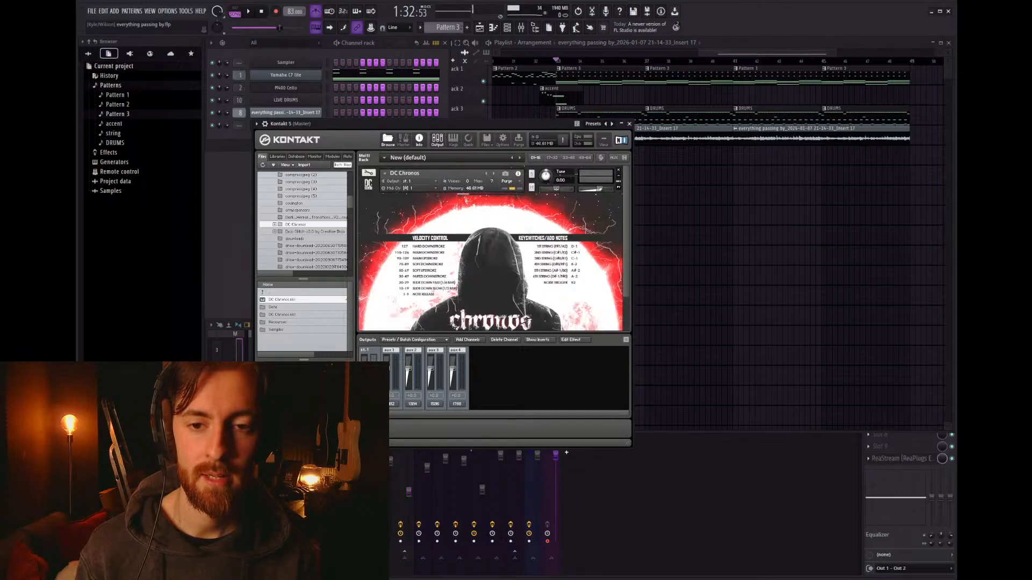
pyautogui.click(629, 124)
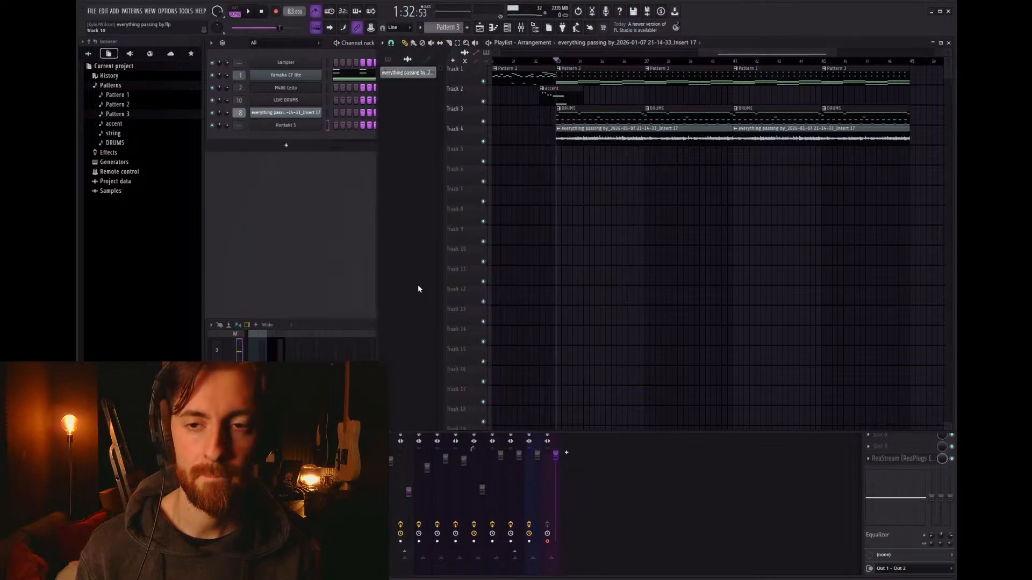
# Step: Create a new pattern named Bass
pyautogui.click(388, 60)
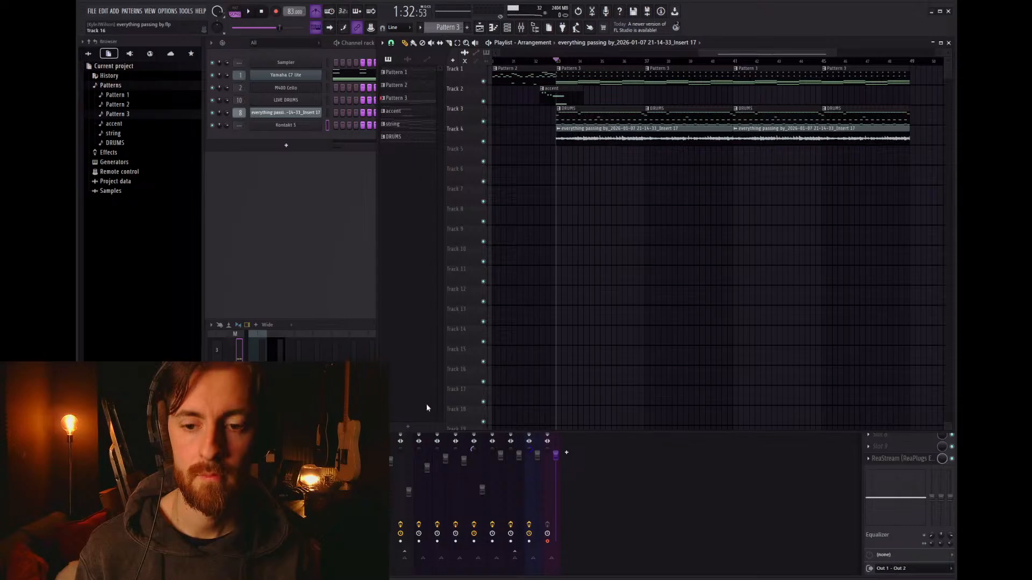
pyautogui.press('F4')
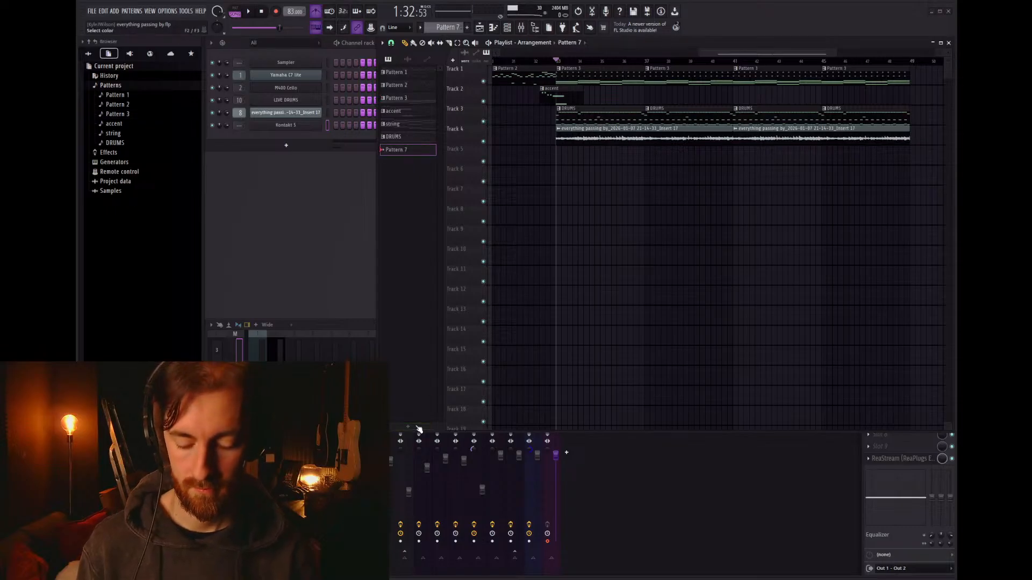
pyautogui.write('Bass')
pyautogui.press('Return')
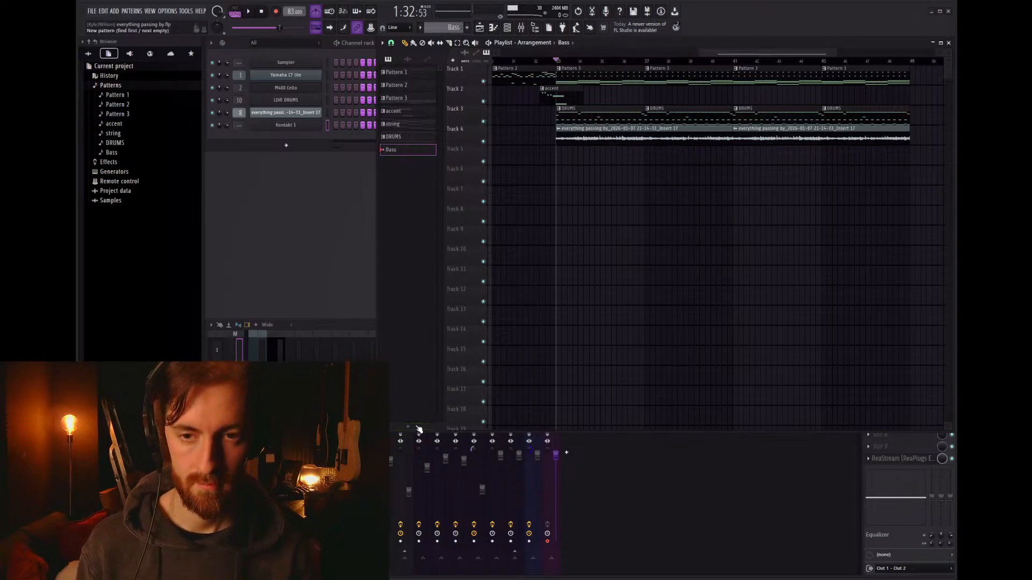
# Step: Route the Kontakt 5 channel to mixer insert 3 and open its piano roll in the low octaves
pyautogui.click(325, 122)
pyautogui.click(298, 377)
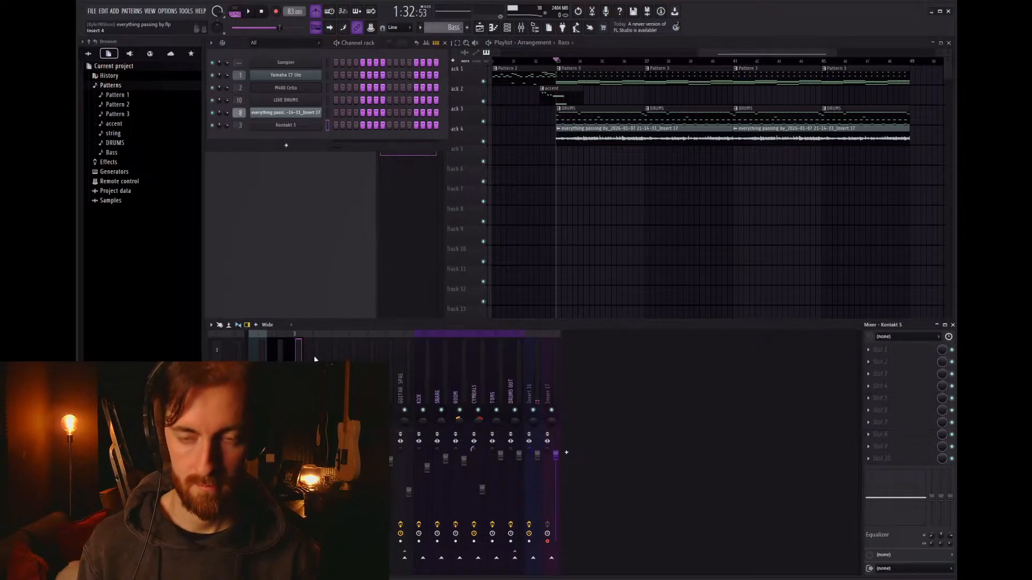
pyautogui.click(327, 126)
pyautogui.scroll(-3, 315, 278)
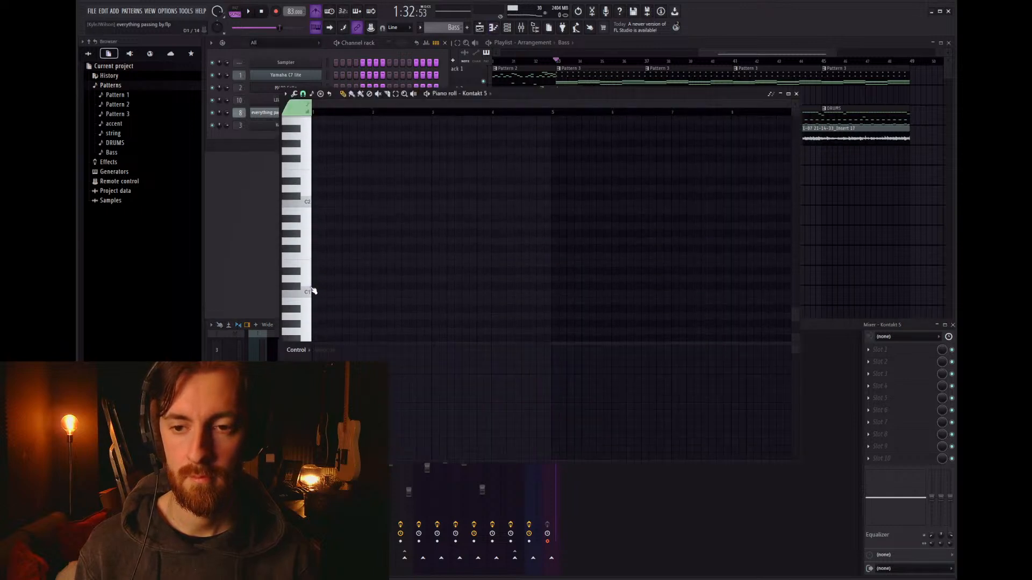
# Step: Audition the low keys and place four consecutive quarter notes on C3 to fill bar 1
pyautogui.click(314, 293)
pyautogui.scroll(4, 313, 291)
pyautogui.moveTo(313, 187)
pyautogui.mouseDown()
pyautogui.moveTo(306, 236)
pyautogui.moveTo(303, 199)
pyautogui.moveTo(300, 212)
pyautogui.moveTo(301, 263)
pyautogui.moveTo(301, 213)
pyautogui.mouseUp()
pyautogui.click(332, 204)
pyautogui.click(339, 203)
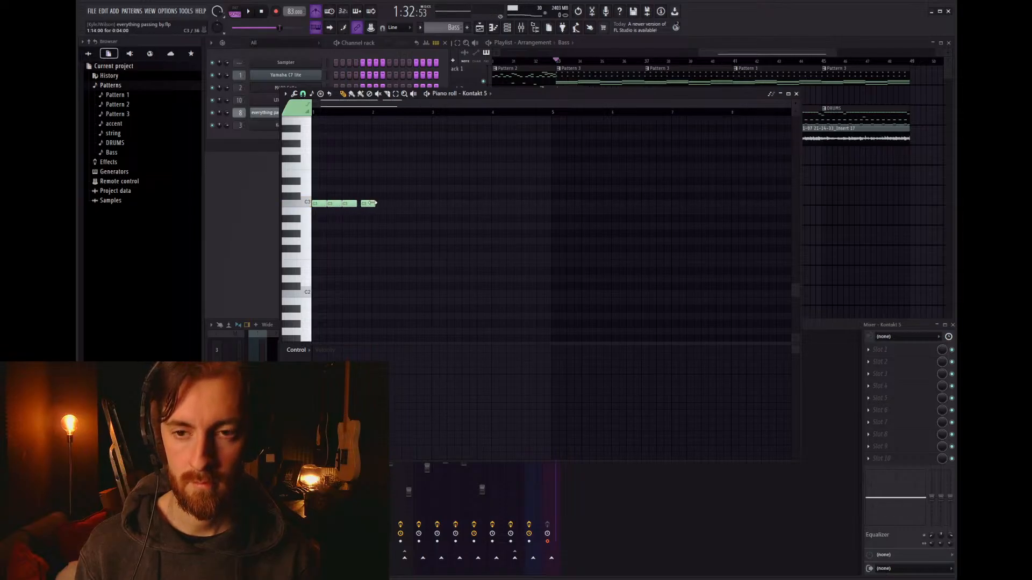
pyautogui.moveTo(369, 205); pyautogui.dragTo(365, 204)
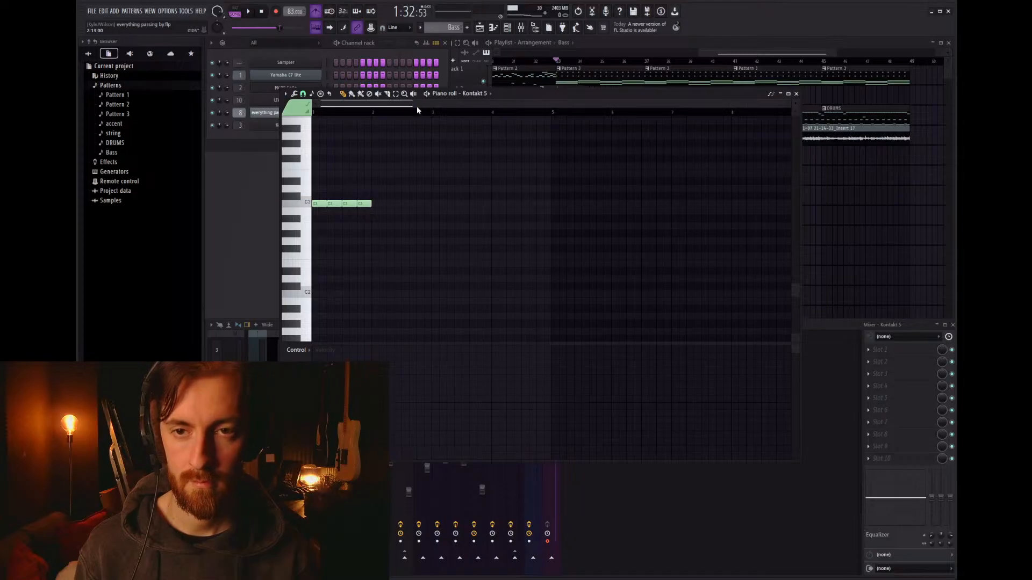
# Step: Shorten the C3 notes to eighth notes and repeat them so eight notes fill bar 1
pyautogui.press('space')
pyautogui.scroll(3, 340, 127)
pyautogui.hotkey('ctrl', 'a')
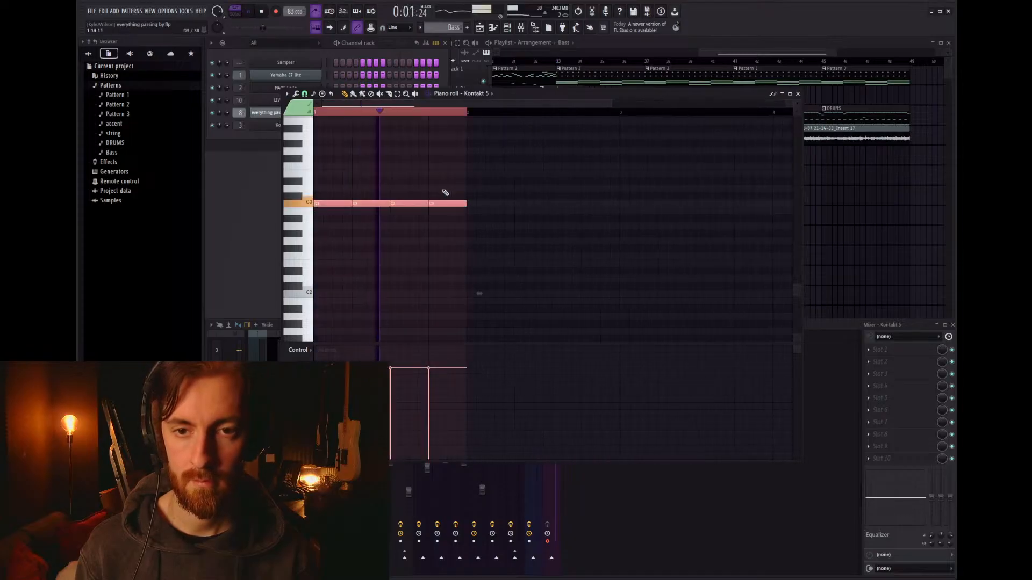
pyautogui.moveTo(465, 203)
pyautogui.mouseDown()
pyautogui.moveTo(449, 204)
pyautogui.moveTo(460, 203)
pyautogui.mouseUp()
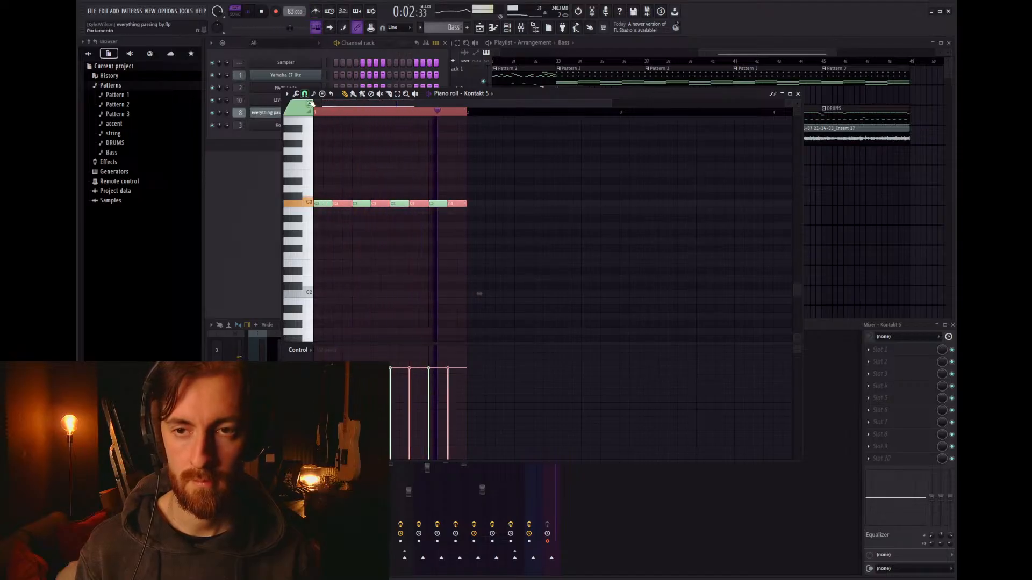
# Step: Duplicate the eight C3 notes into bar 2, with the copies on A2
pyautogui.click(320, 113)
pyautogui.keyDown('ctrl'); pyautogui.moveTo(317, 180); pyautogui.dragTo(505, 220); pyautogui.keyUp('ctrl')
pyautogui.keyDown('shift'); pyautogui.moveTo(323, 204); pyautogui.dragTo(475, 228); pyautogui.keyUp('shift')
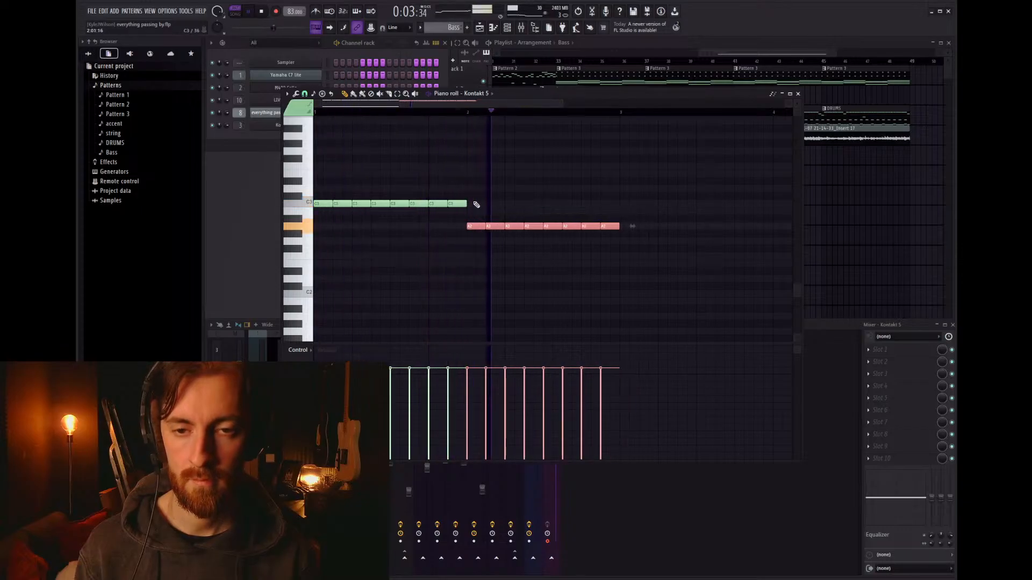
# Step: Place the Bass pattern on playlist track 5 at bar 33 and play it in song mode
pyautogui.press('space')
pyautogui.click(879, 187)
pyautogui.click(560, 156)
pyautogui.press('space')
pyautogui.press('l')
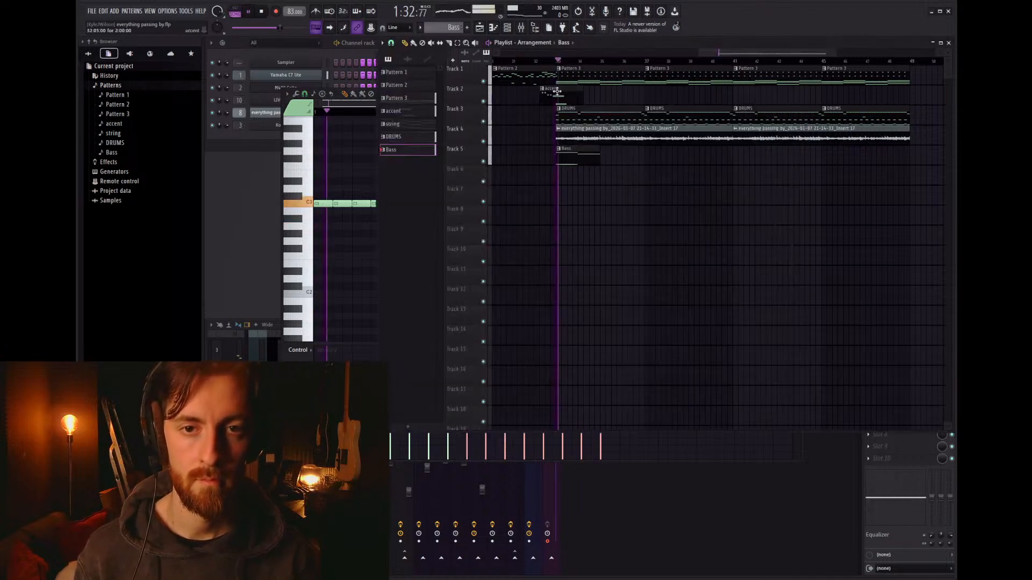
# Step: Move the bar 2 bass notes to D3, then copy the eight-note figure to A2 in bar 3 and F3 in bar 4
pyautogui.click(349, 182)
pyautogui.scroll(-3, 413, 197)
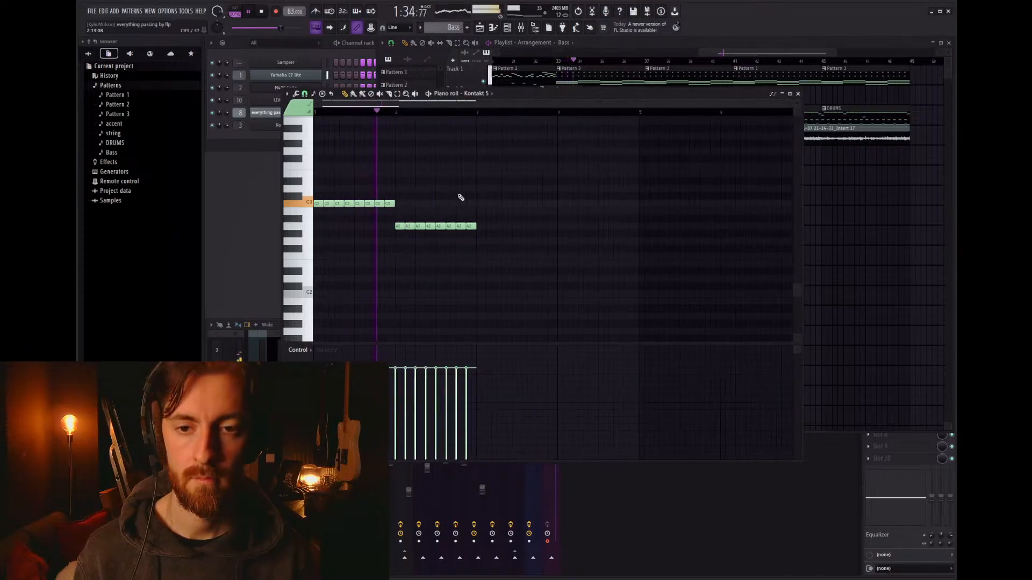
pyautogui.scroll(1, 475, 216)
pyautogui.press('space')
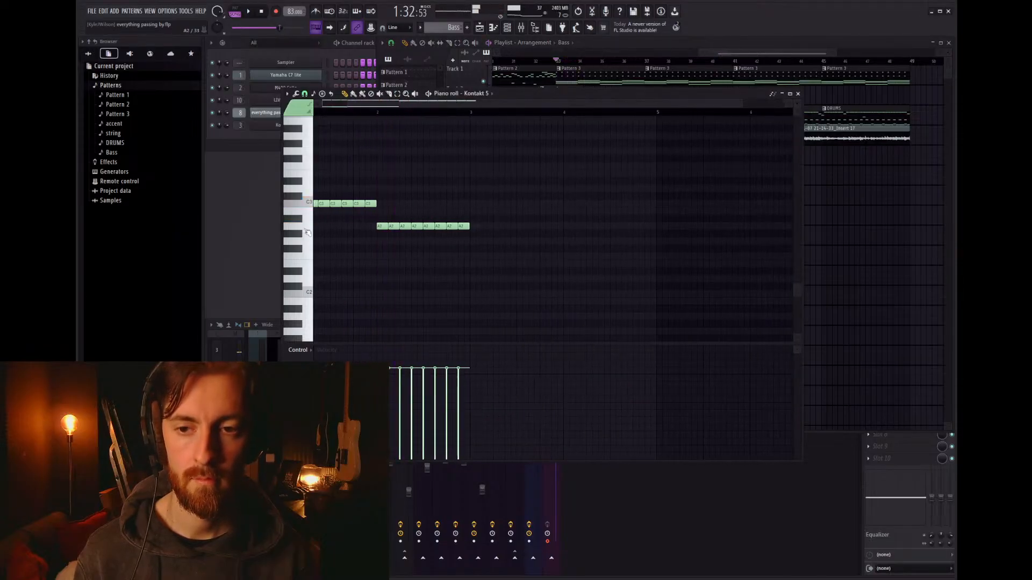
pyautogui.moveTo(503, 238); pyautogui.dragTo(383, 188)
pyautogui.press('space')
pyautogui.press('space')
pyautogui.press('space')
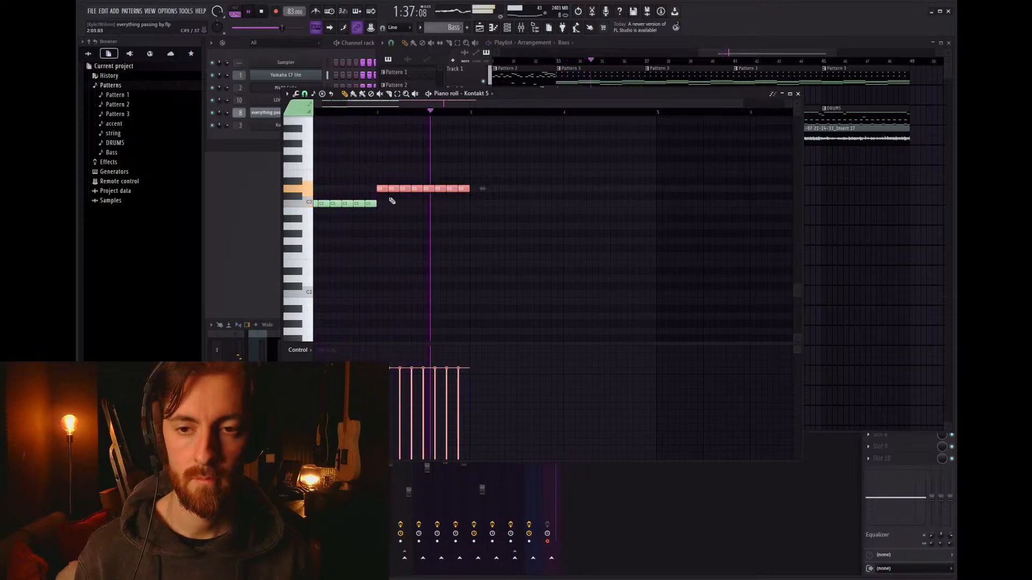
pyautogui.keyDown('shift'); pyautogui.moveTo(381, 190); pyautogui.dragTo(570, 165); pyautogui.keyUp('shift')
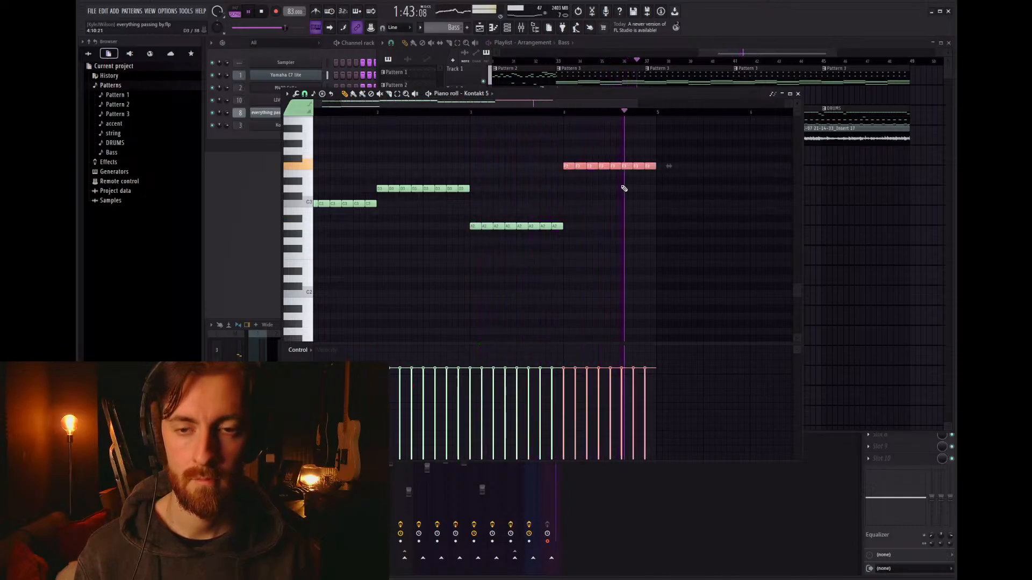
# Step: Add sustained low notes of ten steps under the bassline, C1 at bar 1 and B0 at bar 3
pyautogui.keyDown('ctrl'); pyautogui.scroll(-2, 576, 198); pyautogui.keyUp('ctrl')
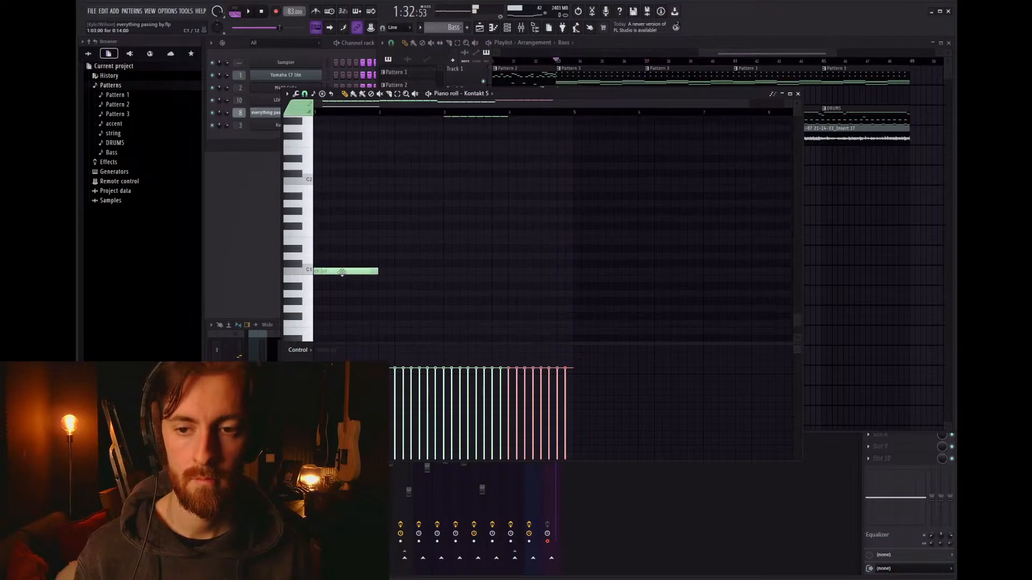
pyautogui.press('space')
pyautogui.moveTo(341, 272); pyautogui.dragTo(338, 271)
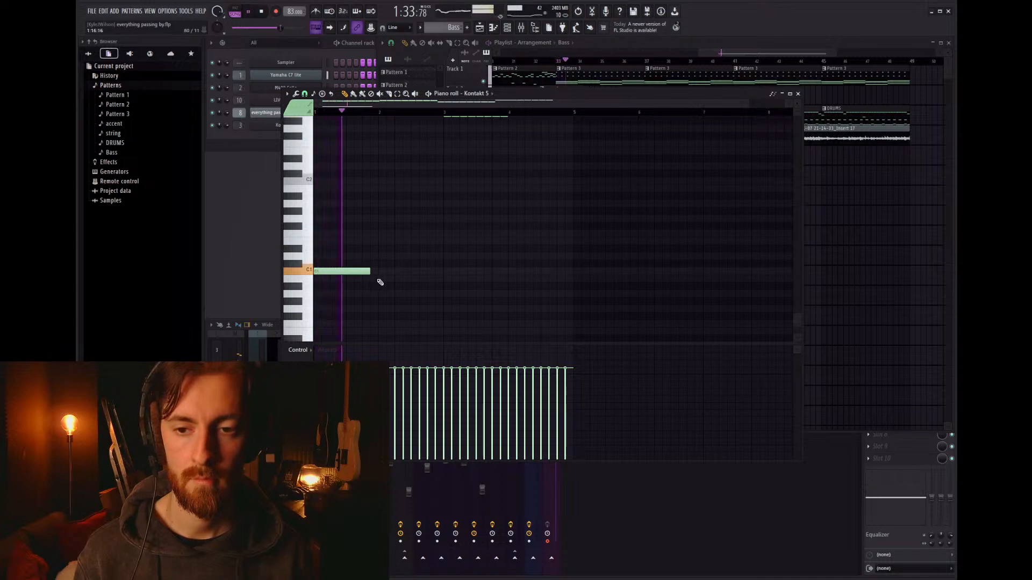
pyautogui.moveTo(371, 273); pyautogui.dragTo(354, 271)
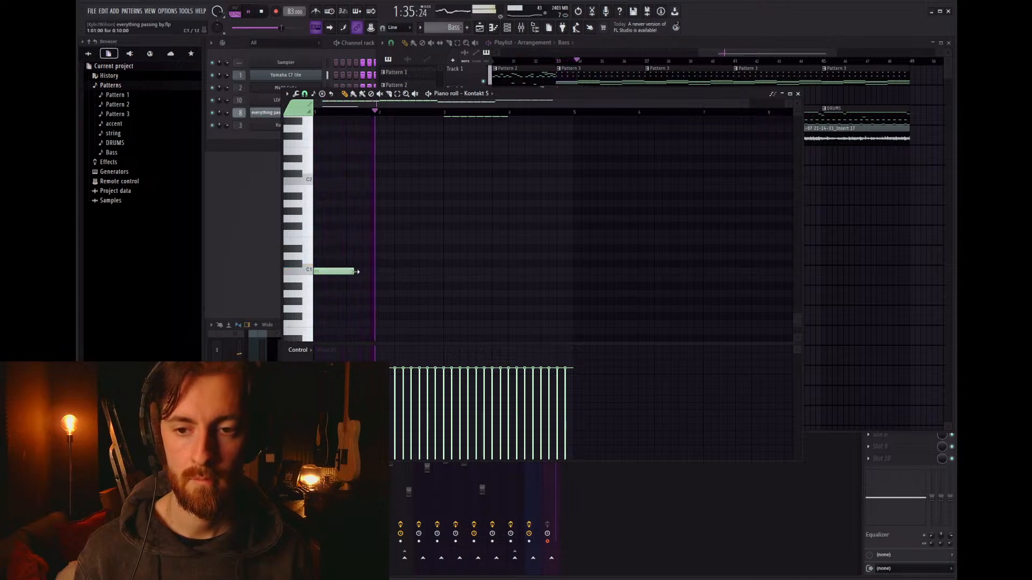
pyautogui.click(445, 278)
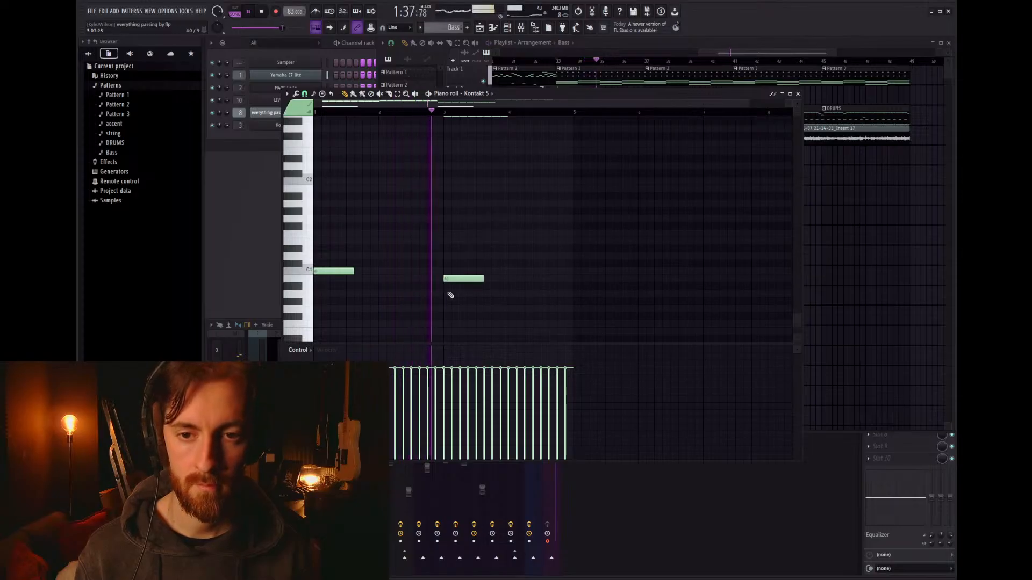
pyautogui.scroll(3, 566, 259)
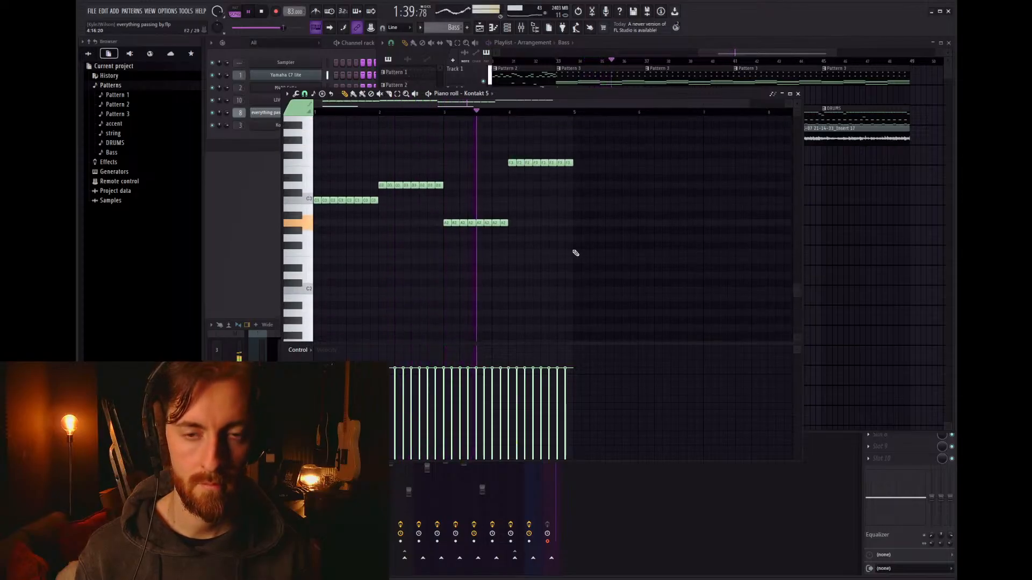
# Step: Move the bar 4 bass notes down an octave to F2 and play the arrangement from bar 33
pyautogui.moveTo(593, 171); pyautogui.dragTo(511, 258)
pyautogui.press('space')
pyautogui.click(507, 112)
pyautogui.press('space')
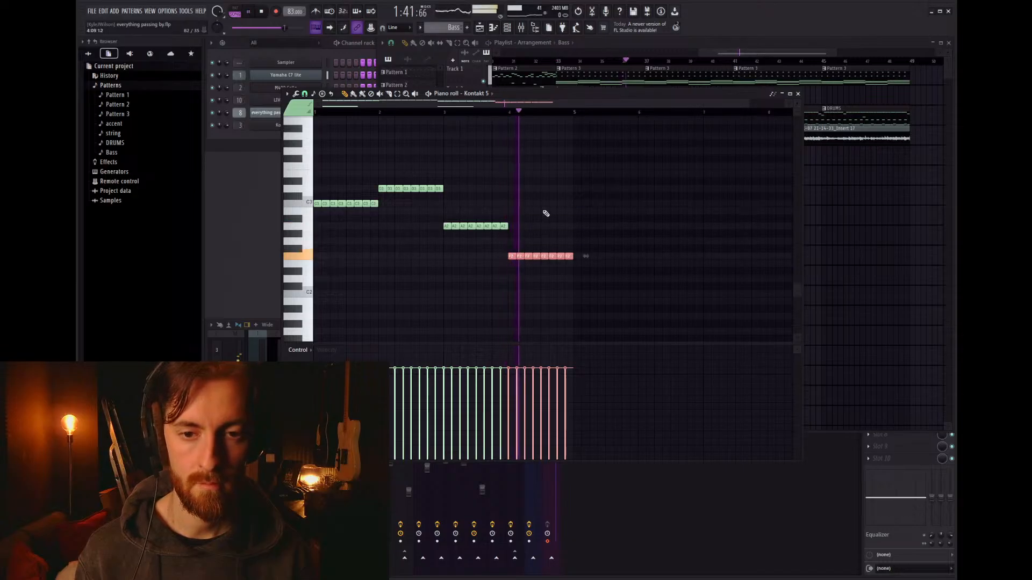
pyautogui.scroll(-2, 543, 211)
pyautogui.scroll(-2, 542, 211)
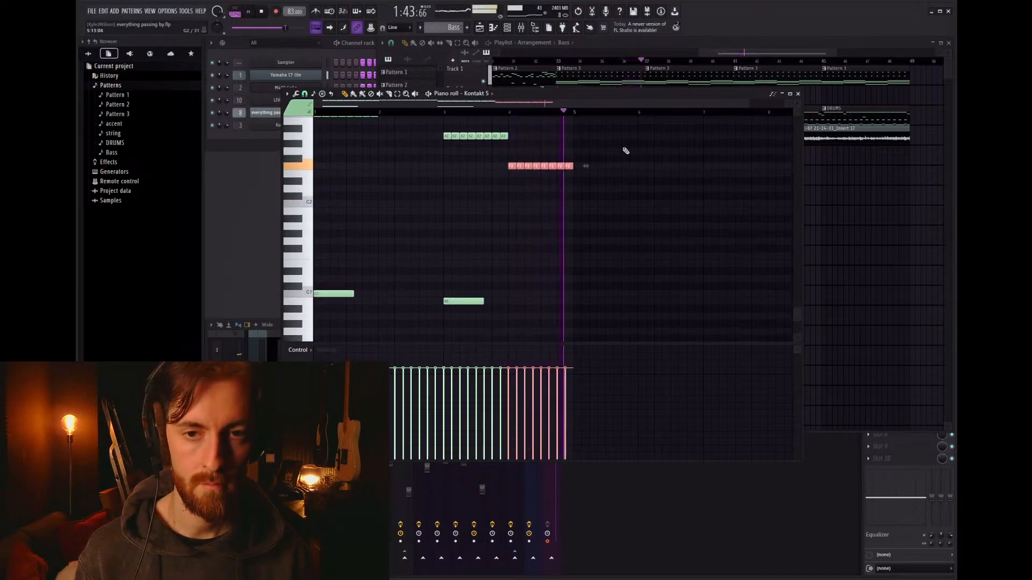
pyautogui.click(797, 94)
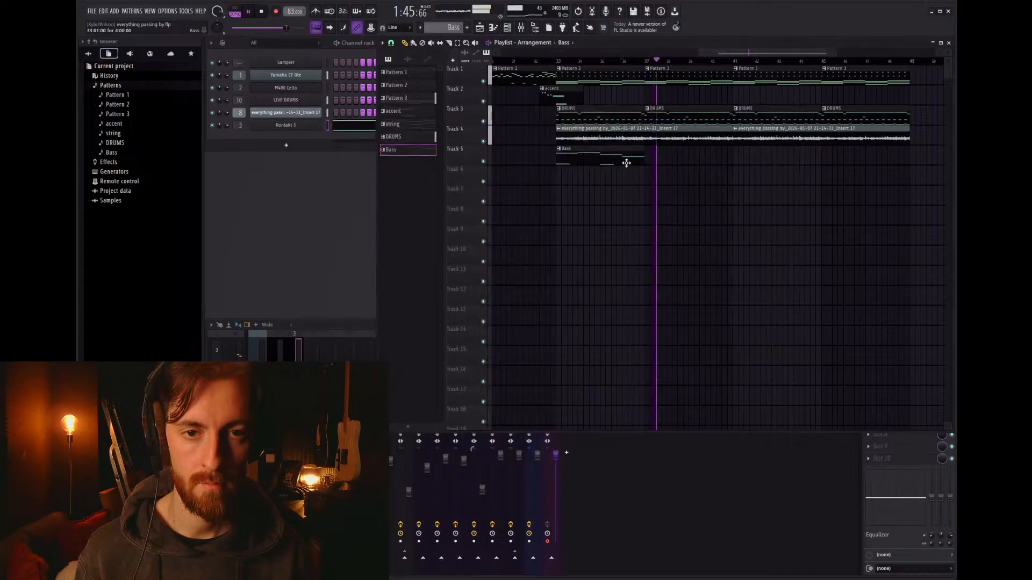
pyautogui.click(559, 63)
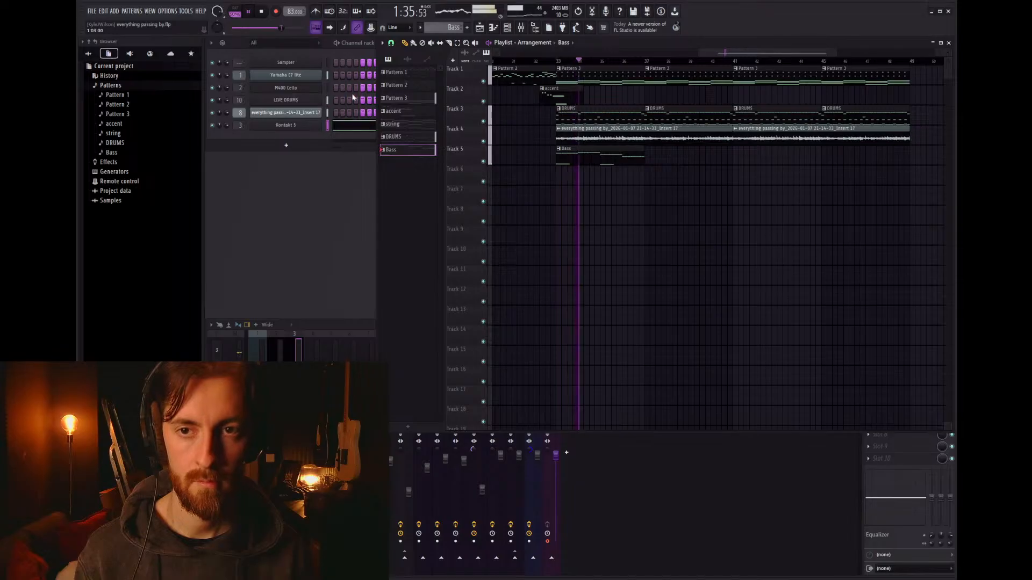
# Step: Add BIAS AMP 2 as the first effect on the Kontakt 5 mixer track and skip its ToneCloud login
pyautogui.click(341, 42)
pyautogui.click(288, 352)
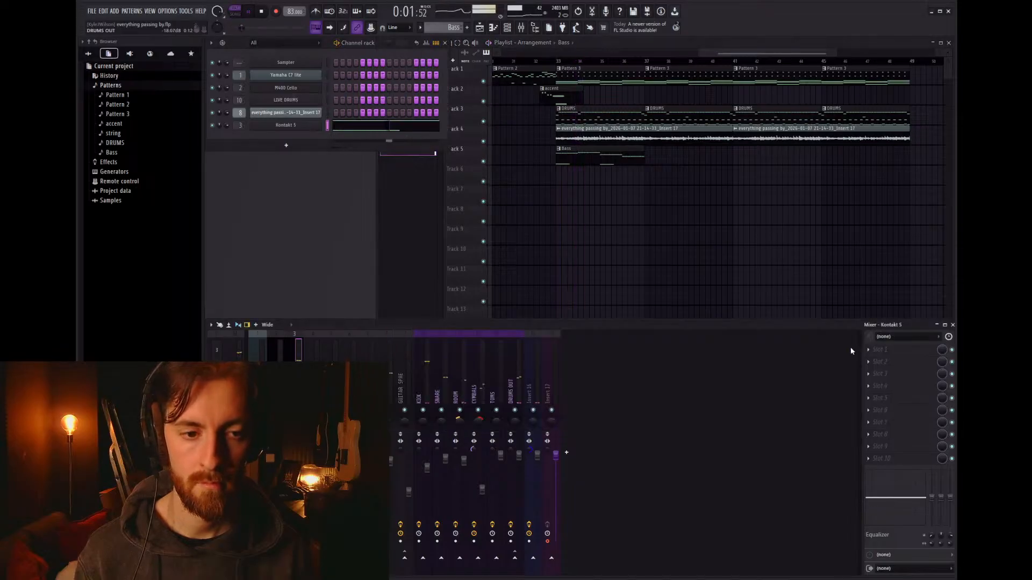
pyautogui.click(622, 249)
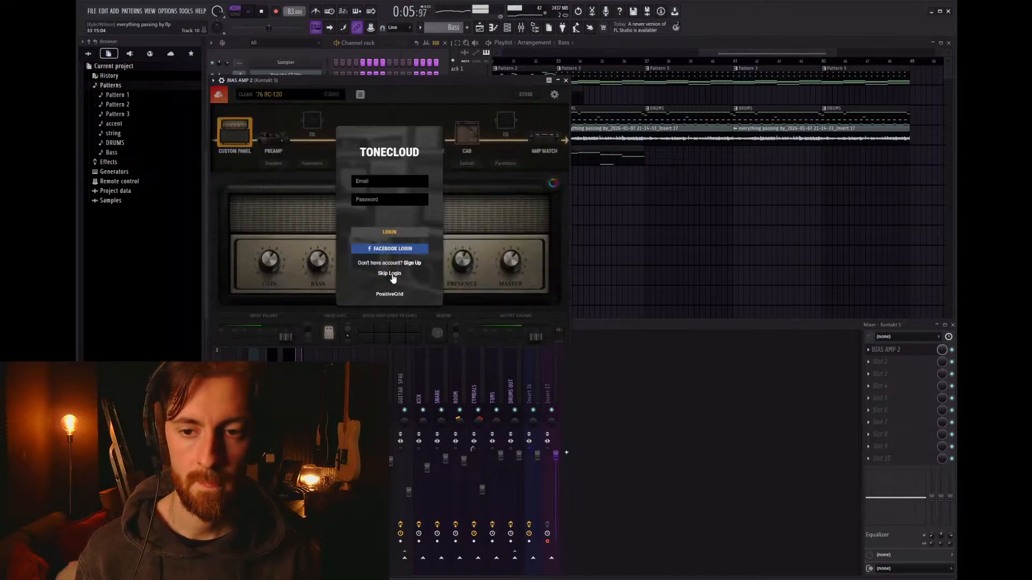
pyautogui.click(391, 275)
# Step: Load the Korn bass tone preset from the amp's Bass category and play the song from bar 33
pyautogui.click(292, 95)
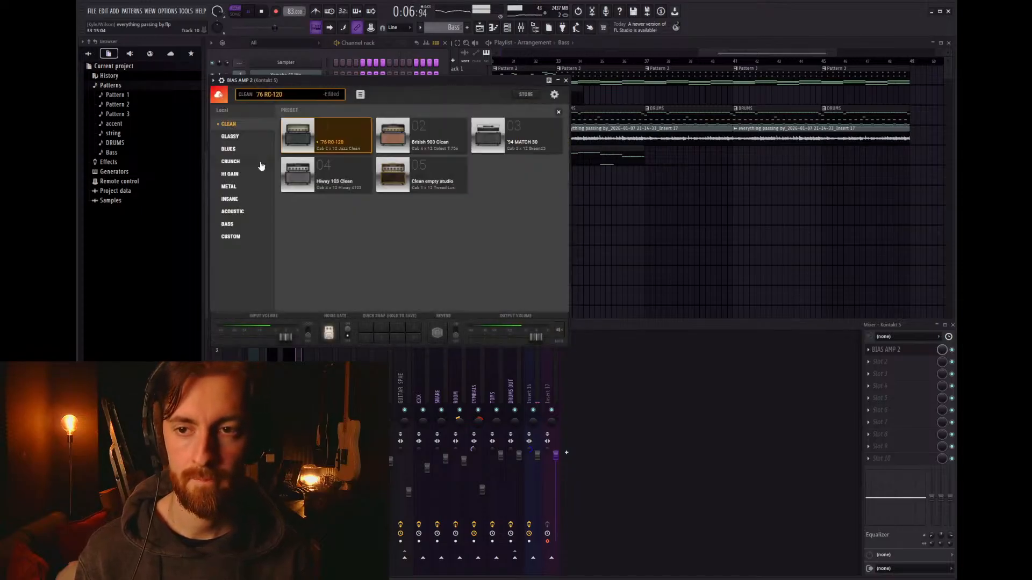
pyautogui.click(227, 224)
pyautogui.click(391, 173)
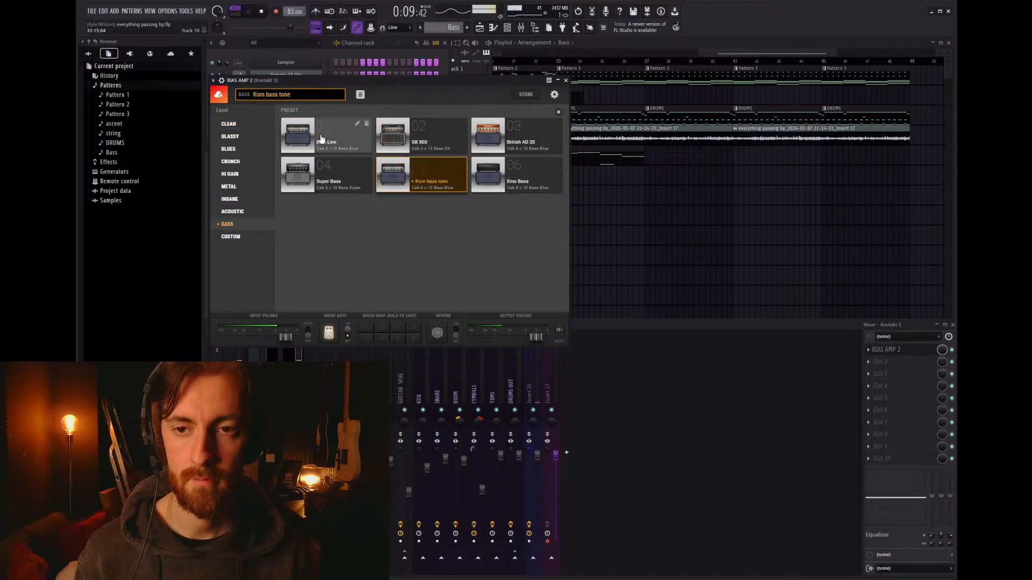
pyautogui.click(565, 80)
pyautogui.click(559, 65)
pyautogui.press('space')
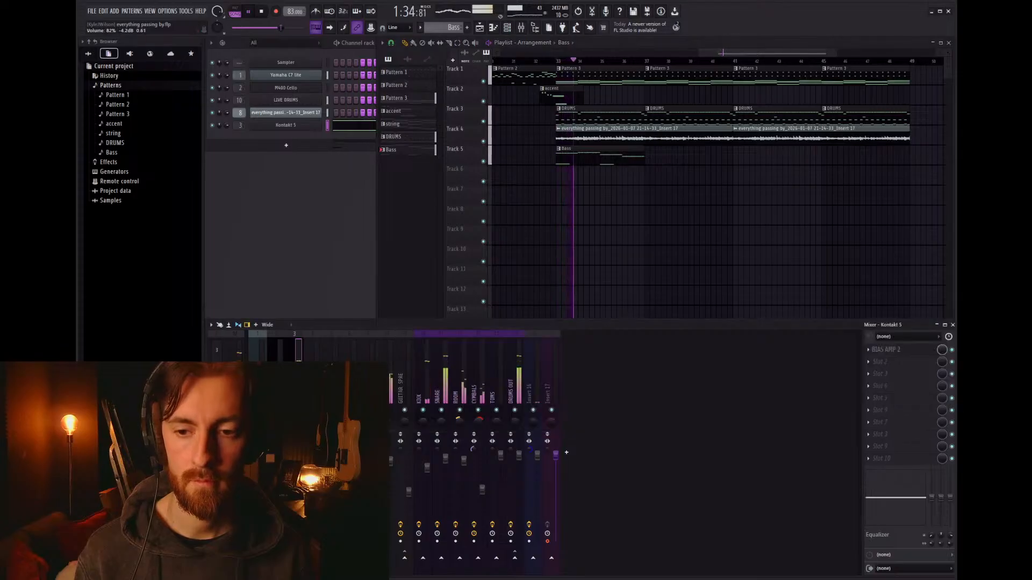
# Step: Audition the bass amp presets against the looping Bass pattern and settle on Blue Line in BIAS AMP 2
pyautogui.click(337, 84)
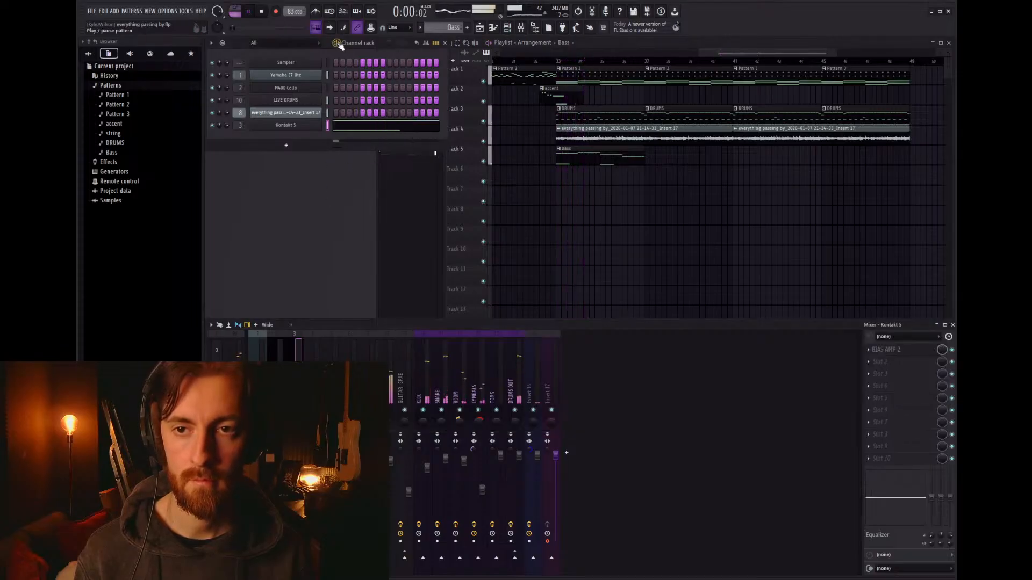
pyautogui.click(276, 125)
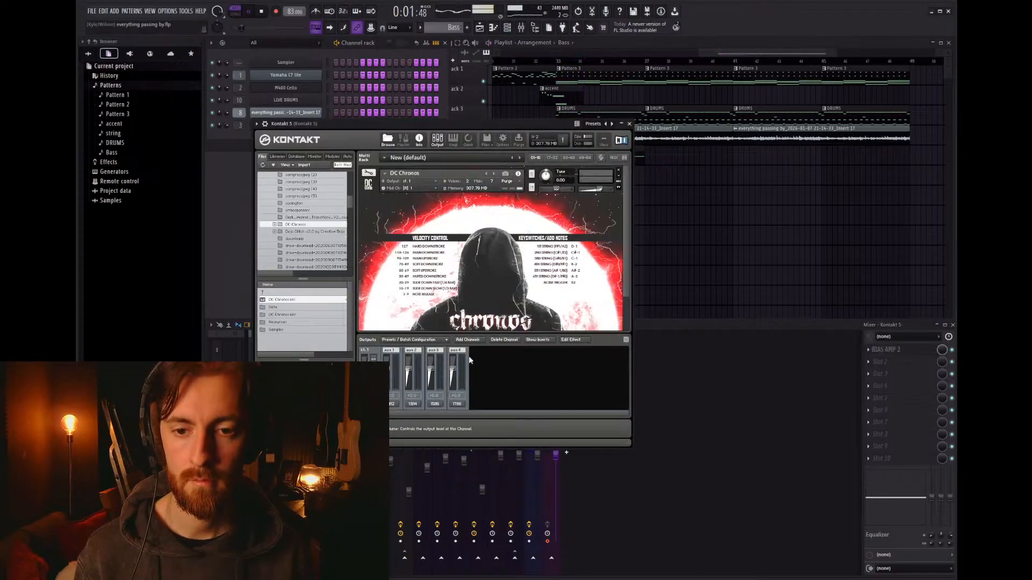
pyautogui.click(629, 123)
pyautogui.click(884, 350)
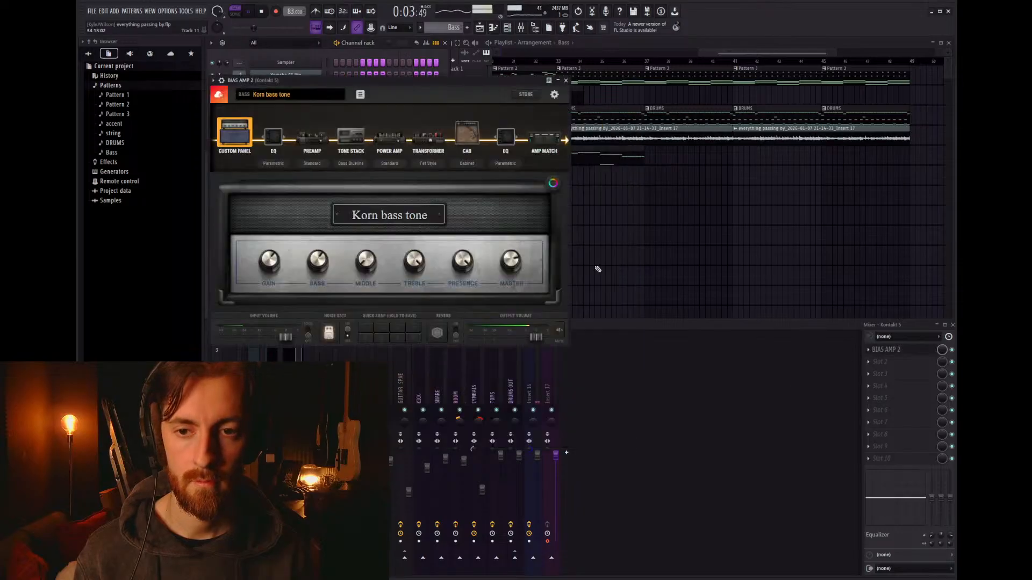
pyautogui.click(273, 101)
pyautogui.click(461, 143)
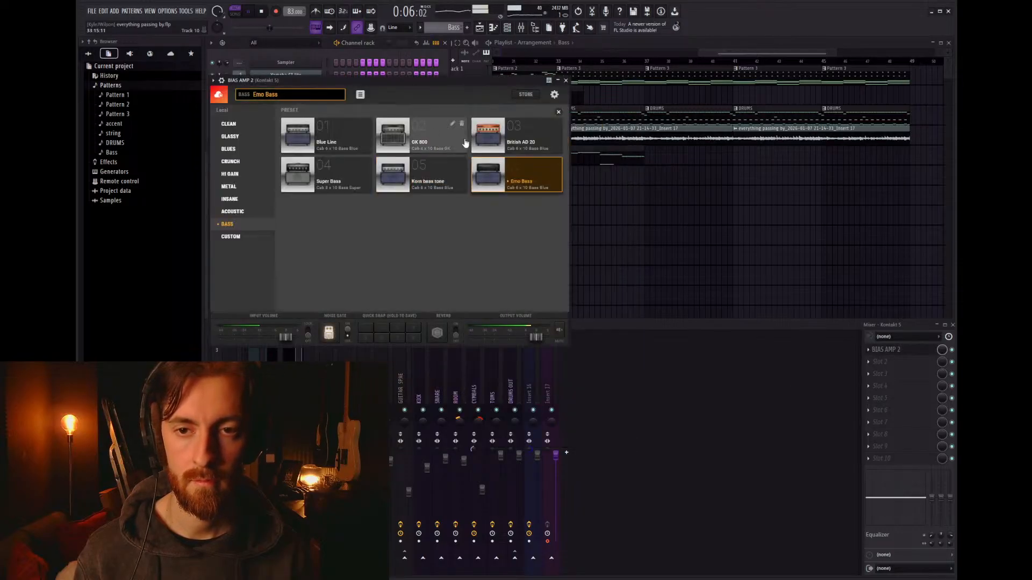
pyautogui.click(347, 150)
pyautogui.click(331, 189)
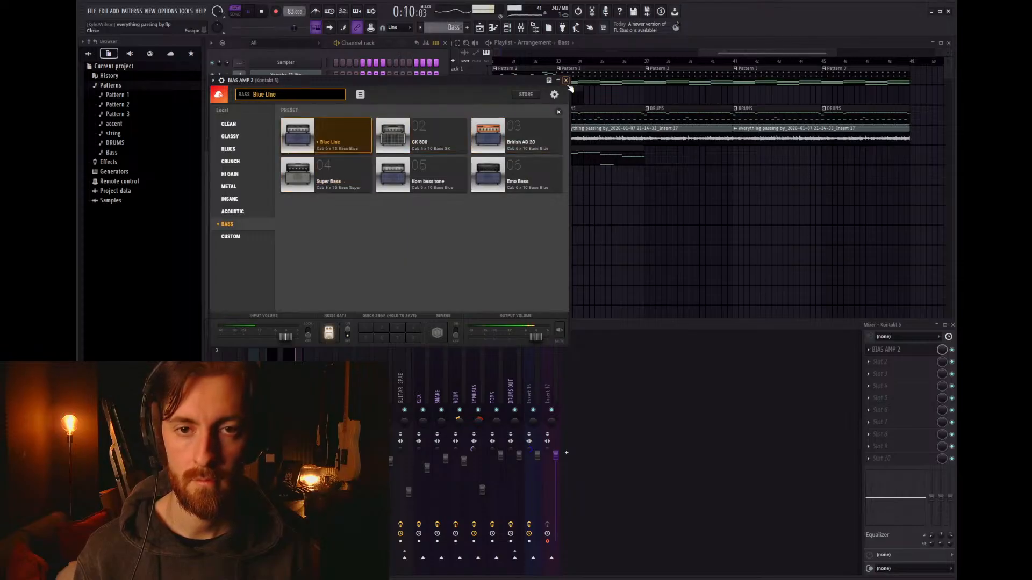
pyautogui.click(565, 80)
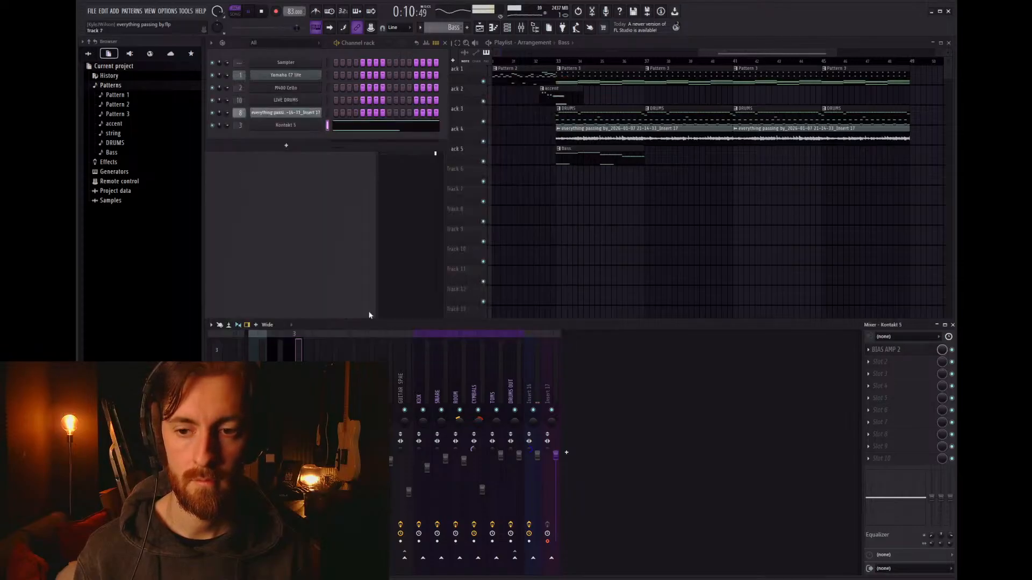
# Step: Play the song from bar 33 and repeat the Bass clip on track 5 at bars 37, 41 and 45
pyautogui.click(556, 61)
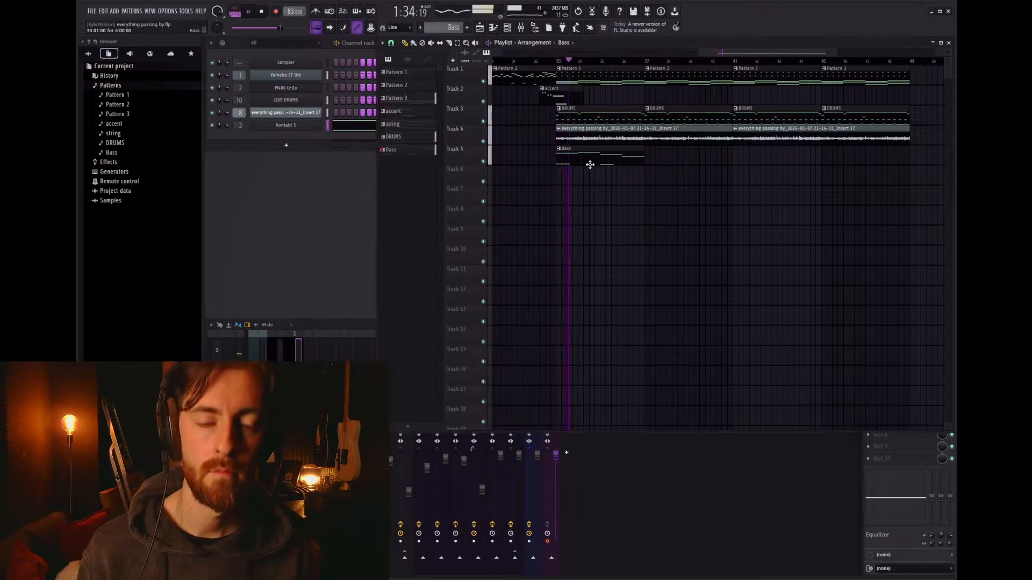
pyautogui.click(672, 159)
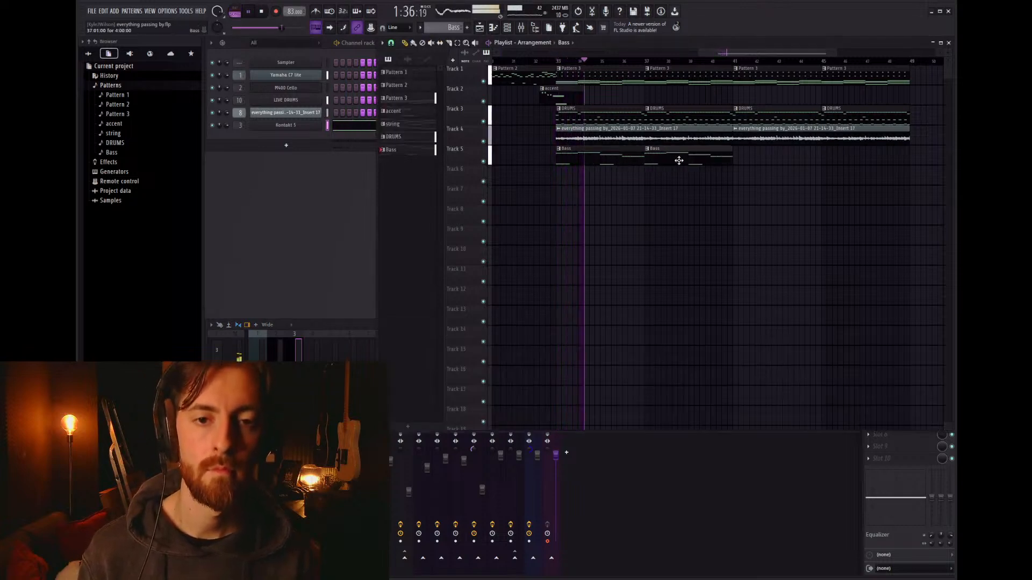
pyautogui.moveTo(691, 177); pyautogui.dragTo(786, 155)
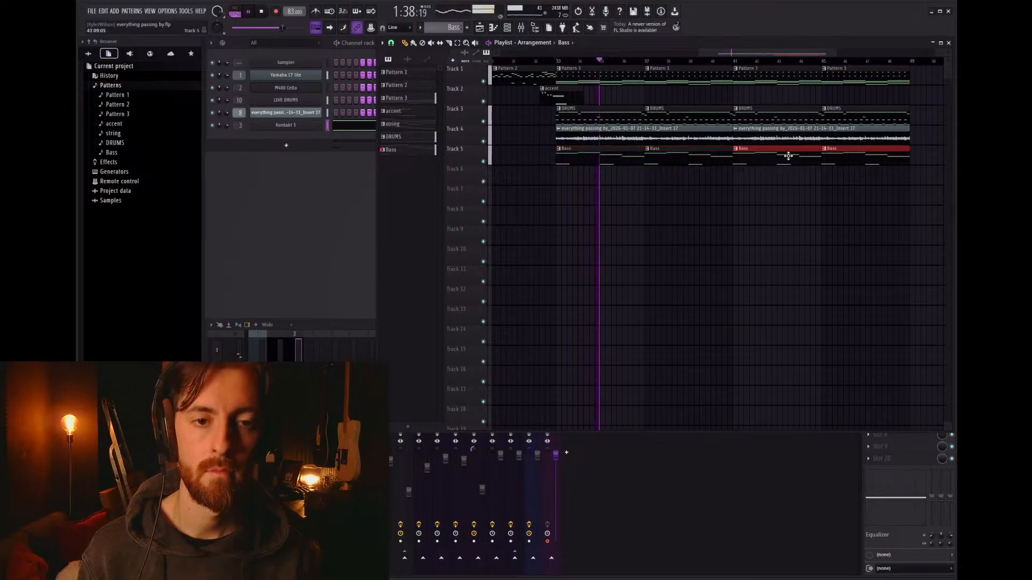
# Step: Add Fruity Parametric EQ 2 after the bass amp, slightly boosting band 4, cutting band 5 and raising band 6
pyautogui.press('F9')
pyautogui.click(869, 362)
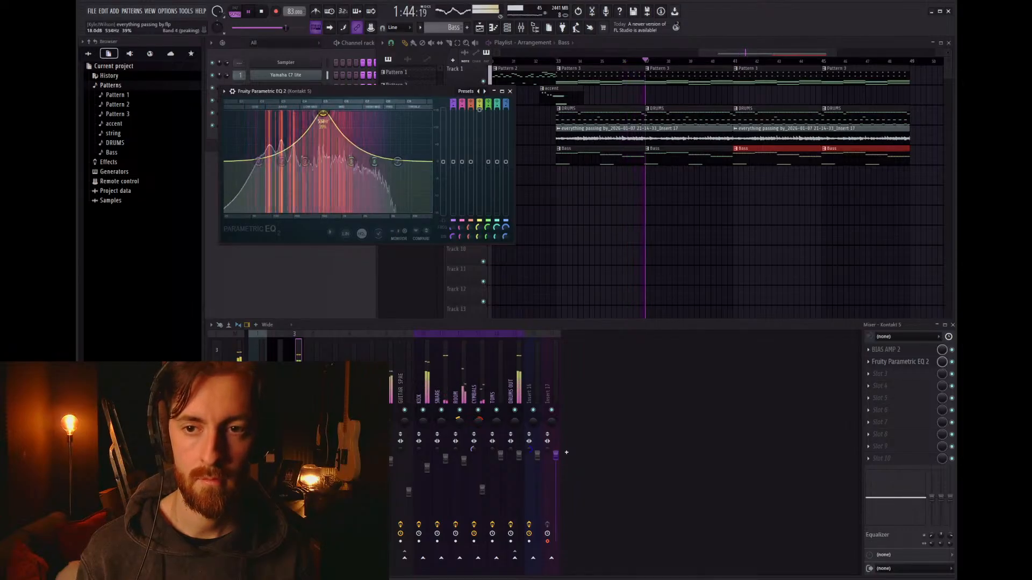
pyautogui.moveTo(319, 115); pyautogui.dragTo(317, 139)
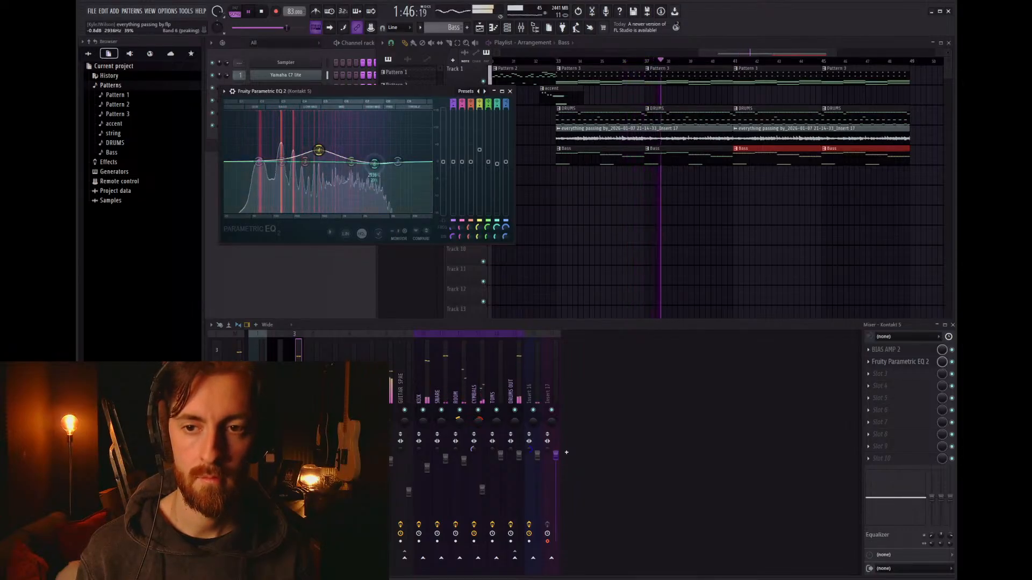
pyautogui.moveTo(382, 160); pyautogui.dragTo(347, 192)
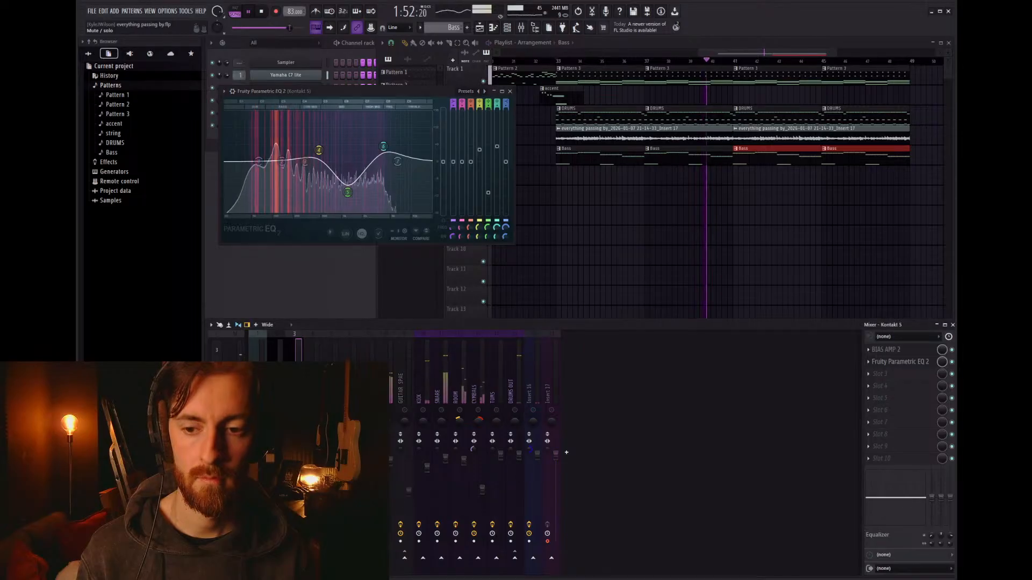
pyautogui.rightClick(294, 410)
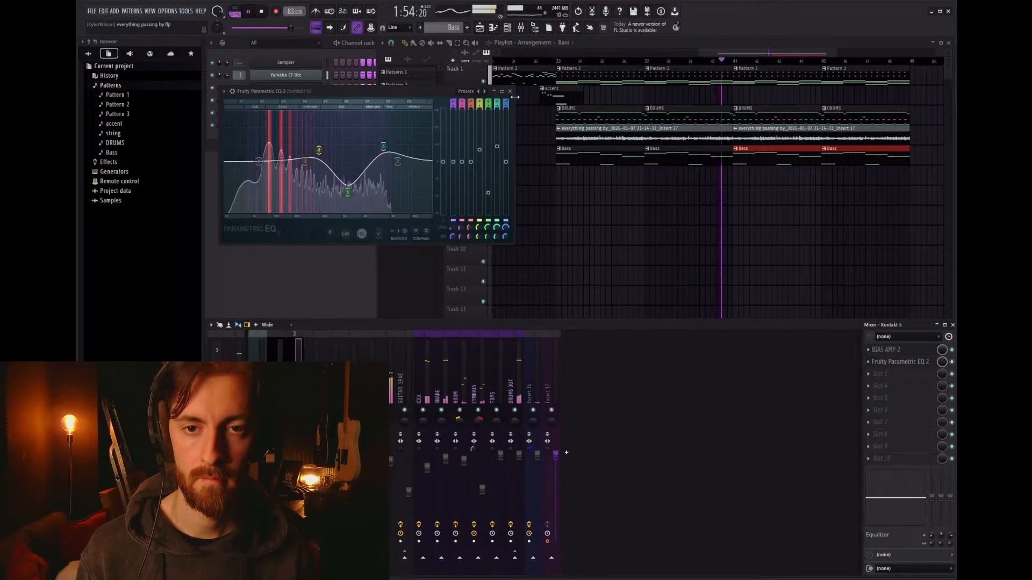
pyautogui.click(510, 91)
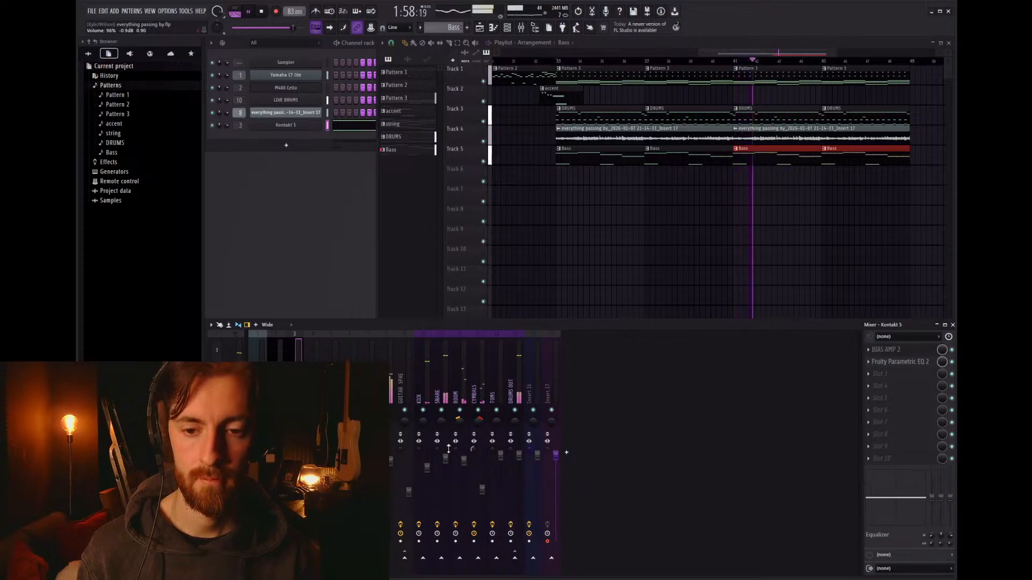
pyautogui.click(681, 192)
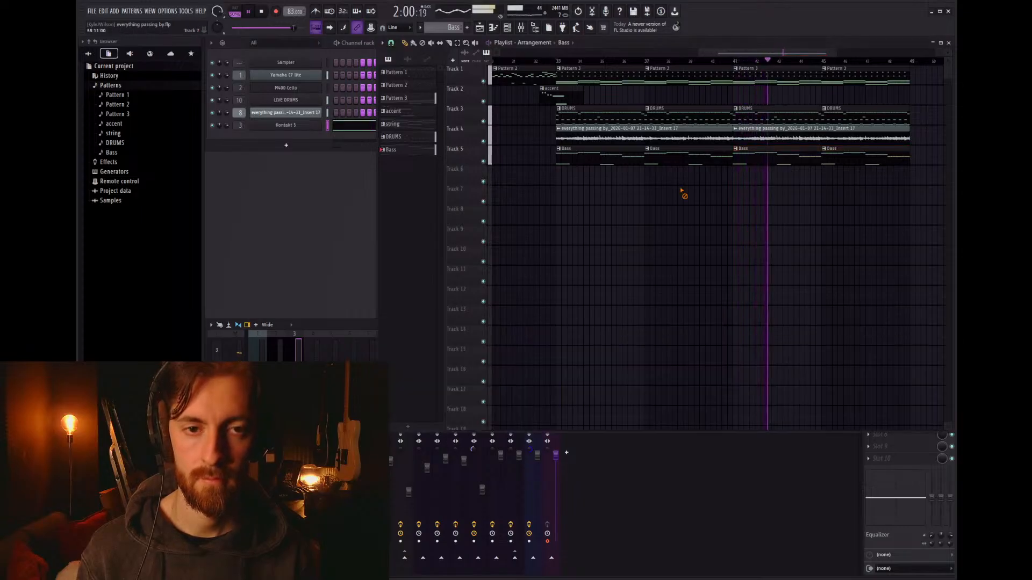
# Step: Raise the CYMBALS mixer track's volume to about -4.2 dB
pyautogui.click(460, 467)
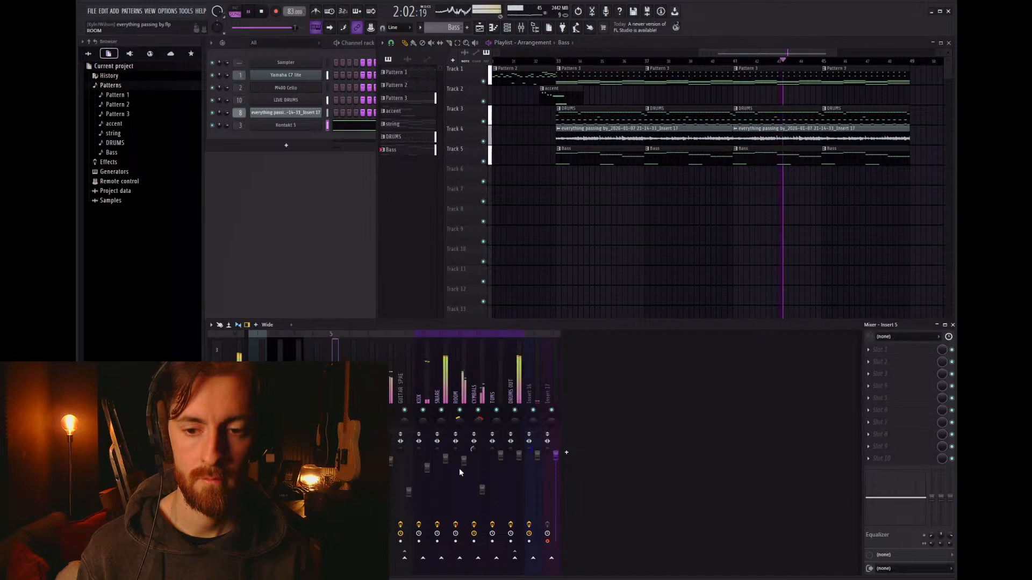
pyautogui.moveTo(482, 489); pyautogui.dragTo(482, 470)
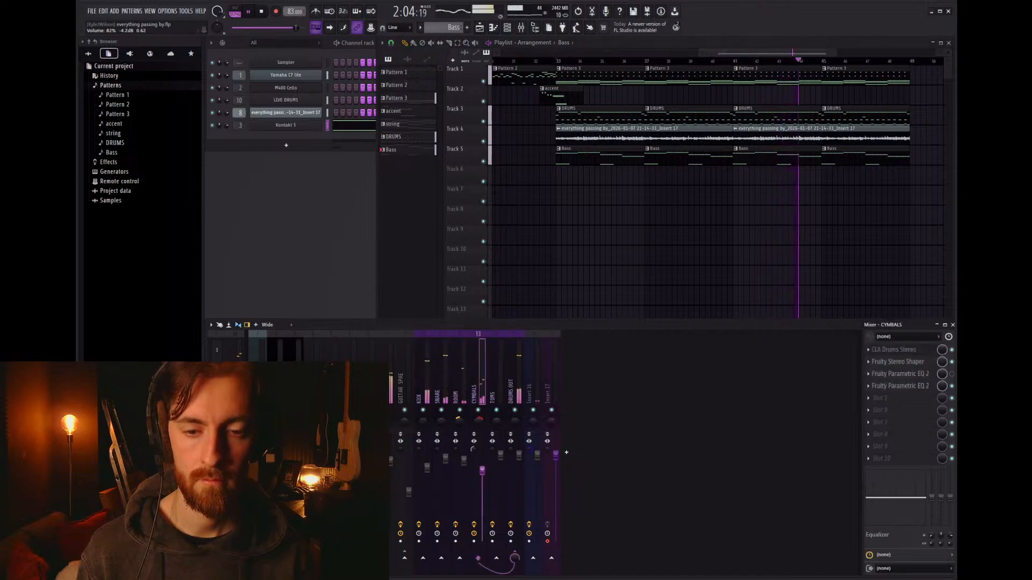
pyautogui.click(714, 198)
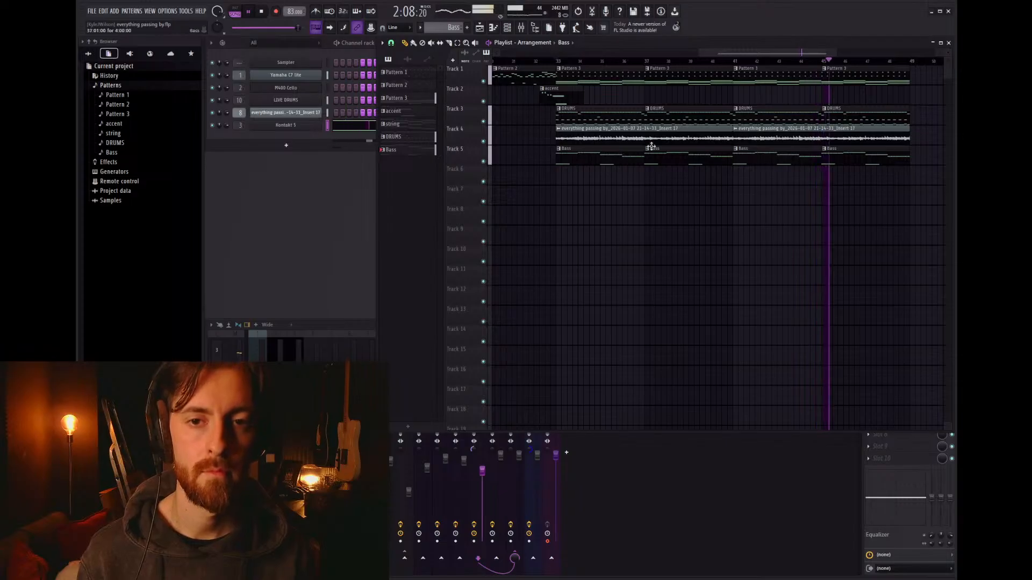
# Step: Copy the accent clip on track 2 to step 5 of bar 36, removing the extra copy between them
pyautogui.scroll(-3, 617, 125)
pyautogui.scroll(4, 635, 119)
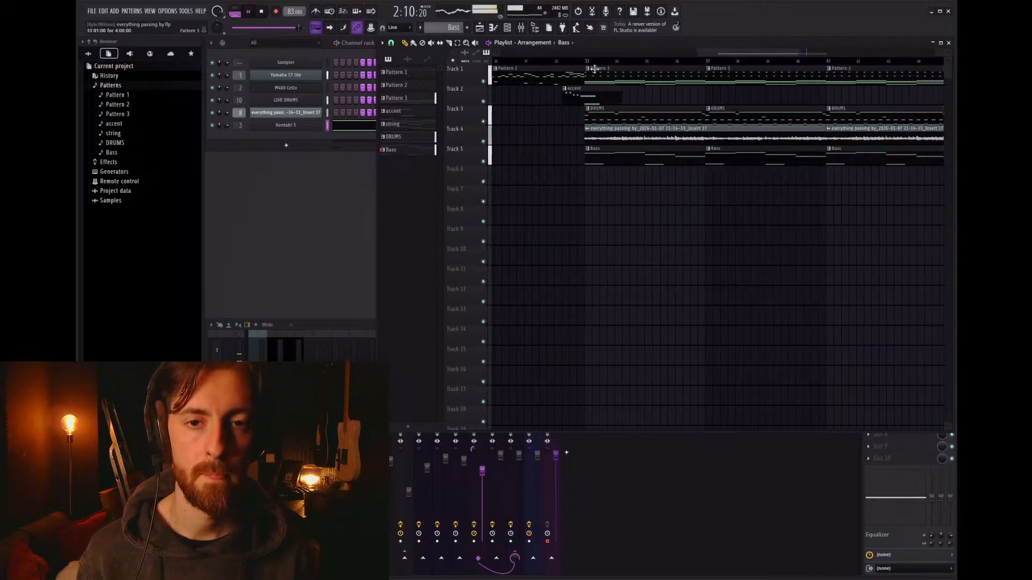
pyautogui.click(564, 63)
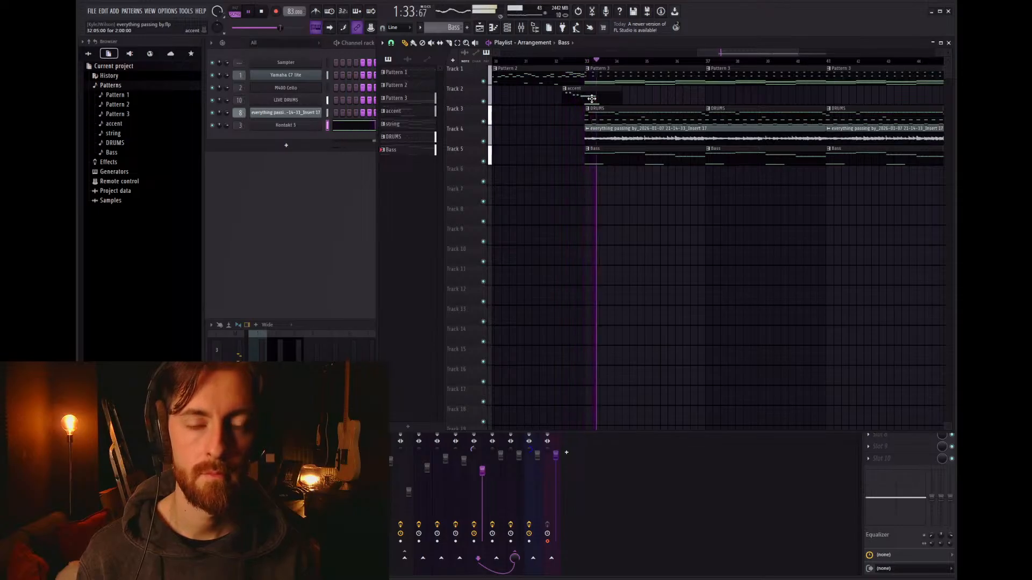
pyautogui.moveTo(591, 99); pyautogui.dragTo(713, 99)
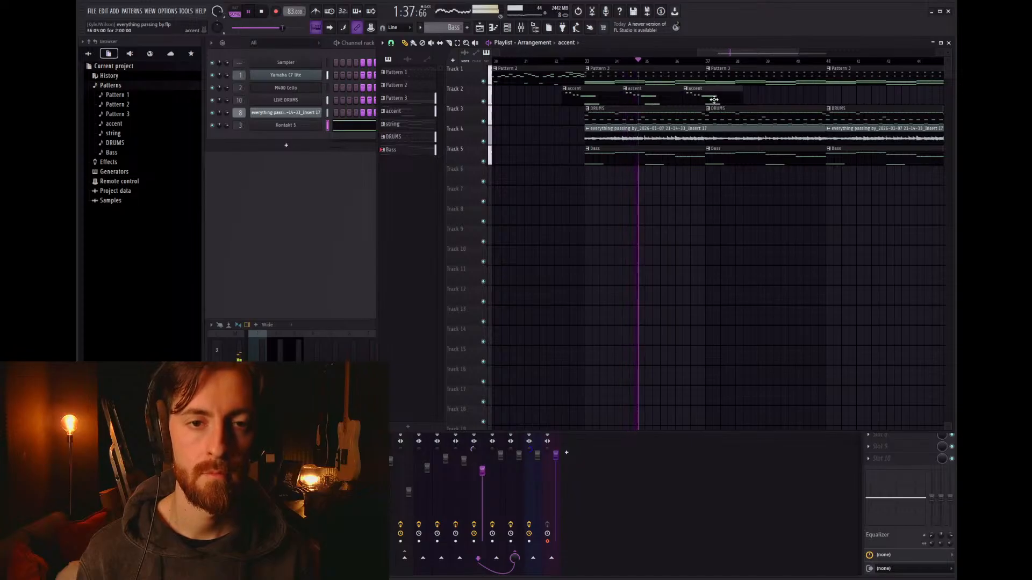
pyautogui.rightClick(666, 93)
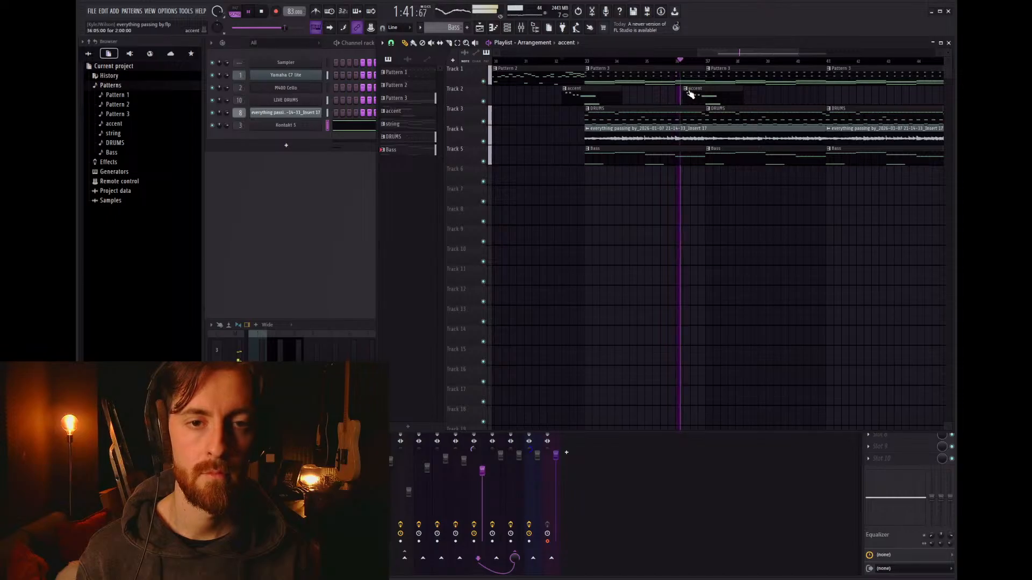
# Step: Make the copied accent clip at bar 36 a unique pattern and stop playback
pyautogui.doubleClick(703, 99)
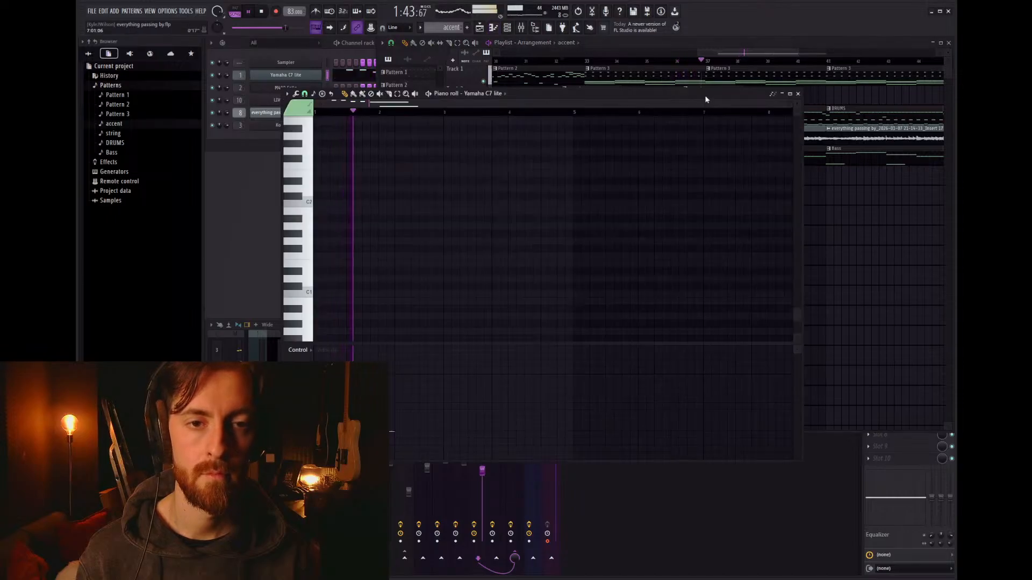
pyautogui.moveTo(705, 97); pyautogui.dragTo(706, 118)
pyautogui.click(687, 91)
pyautogui.click(702, 156)
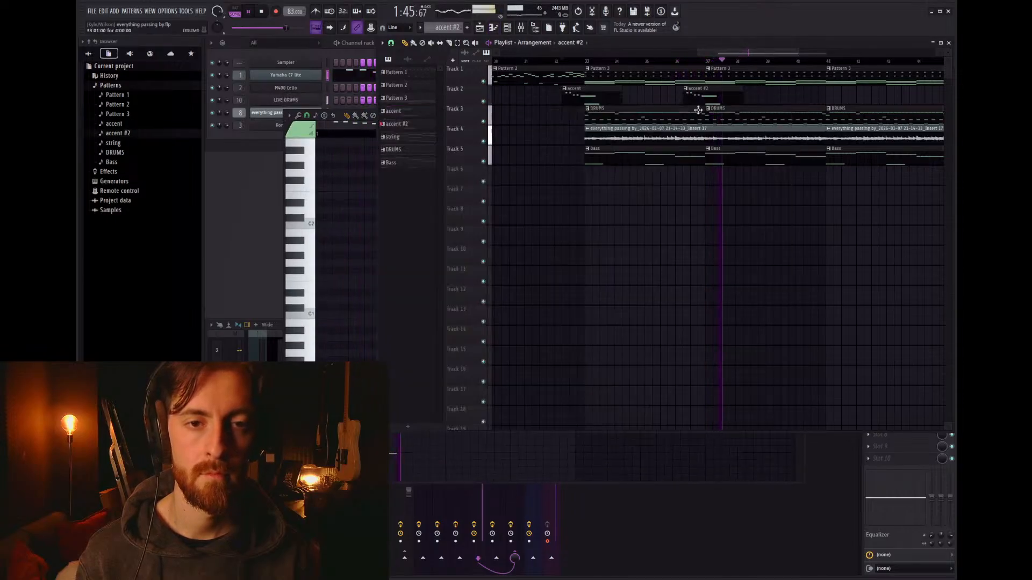
pyautogui.press('space')
# Step: Duplicate all the Yamaha C7 lite notes of the unique accent pattern one octave lower
pyautogui.doubleClick(697, 94)
pyautogui.moveTo(516, 122); pyautogui.dragTo(664, 122)
pyautogui.scroll(3, 426, 185)
pyautogui.scroll(6, 426, 185)
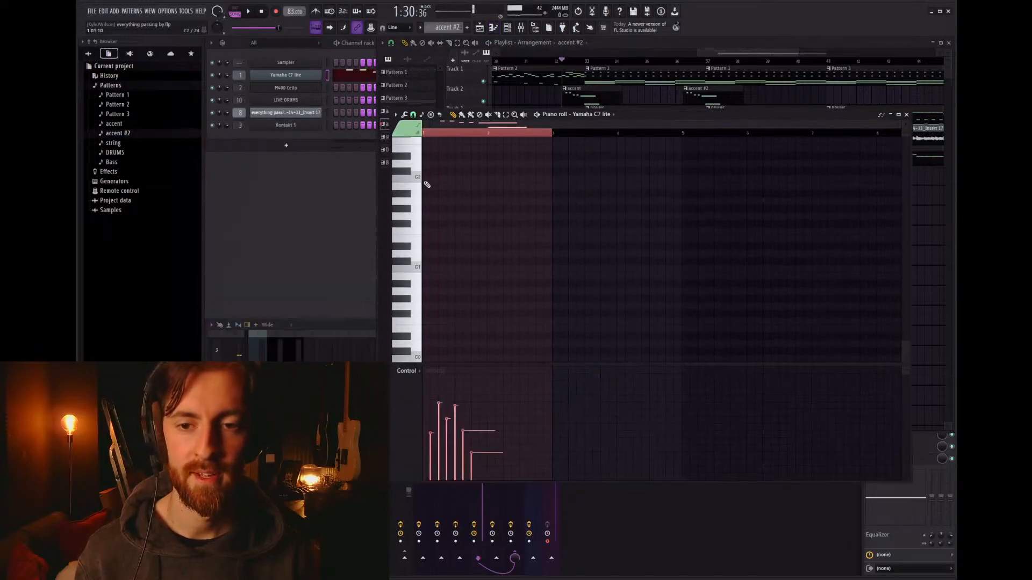
pyautogui.scroll(3, 434, 214)
pyautogui.moveTo(446, 216)
pyautogui.keyDown('shift'); pyautogui.mouseDown()
pyautogui.moveTo(444, 316)
pyautogui.moveTo(446, 306)
pyautogui.mouseUp(); pyautogui.keyUp('shift')
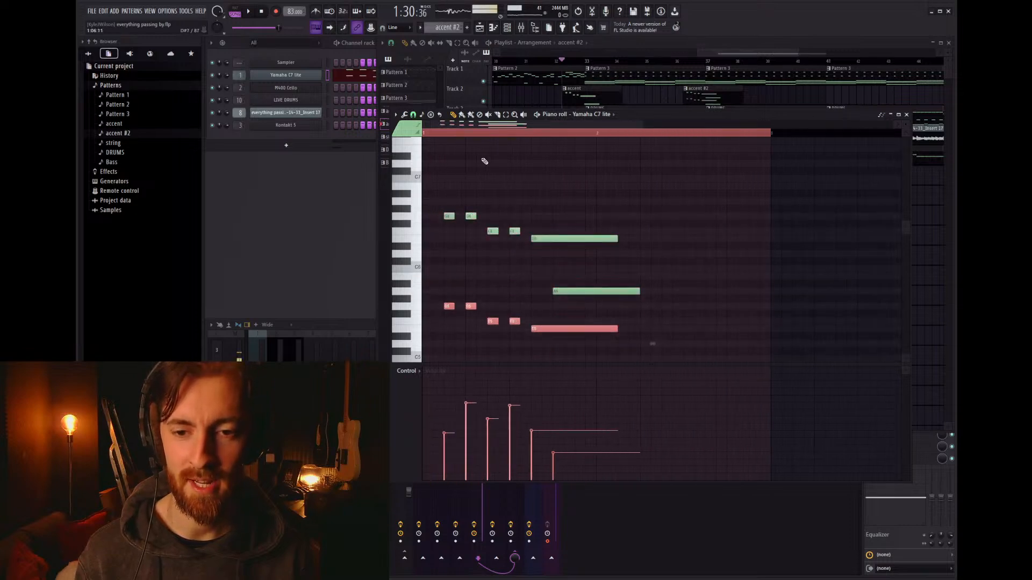
# Step: Copy the accent #2 clip on track 2 to step 5 of bars 40 and 44, and check the arrangement in playback
pyautogui.press('space')
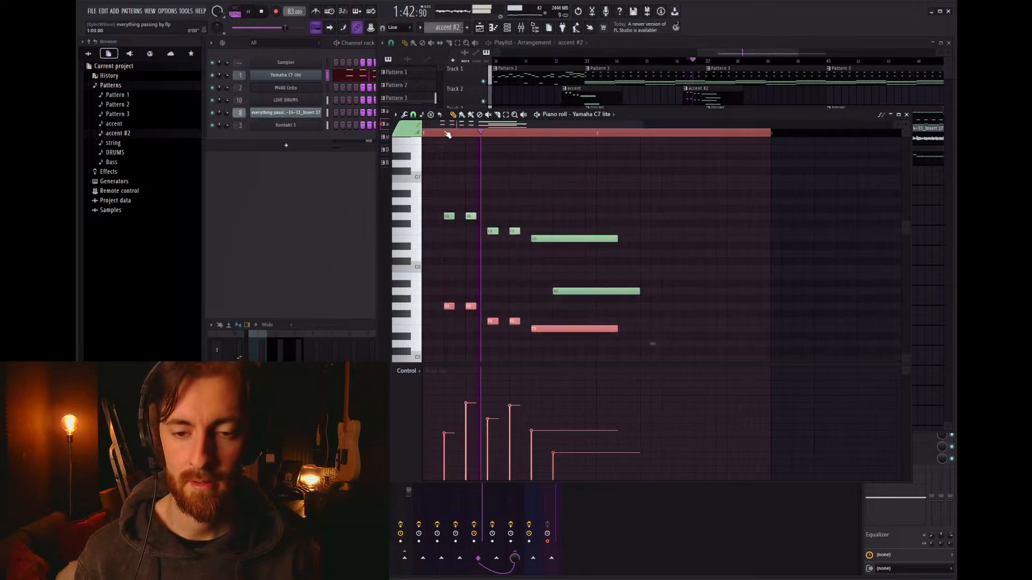
pyautogui.scroll(-2, 454, 135)
pyautogui.click(905, 115)
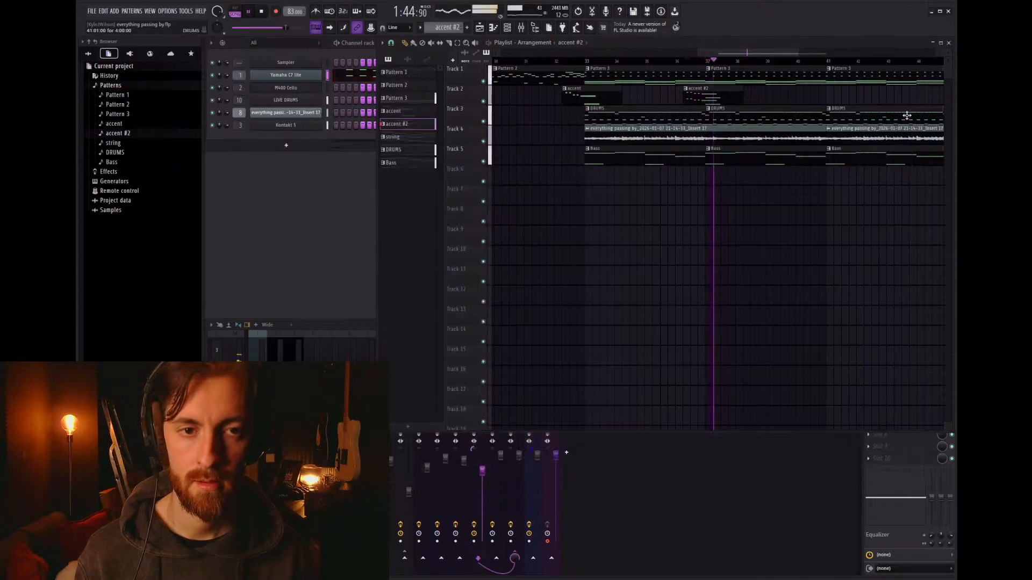
pyautogui.keyDown('shift'); pyautogui.moveTo(707, 99); pyautogui.dragTo(831, 108); pyautogui.keyUp('shift')
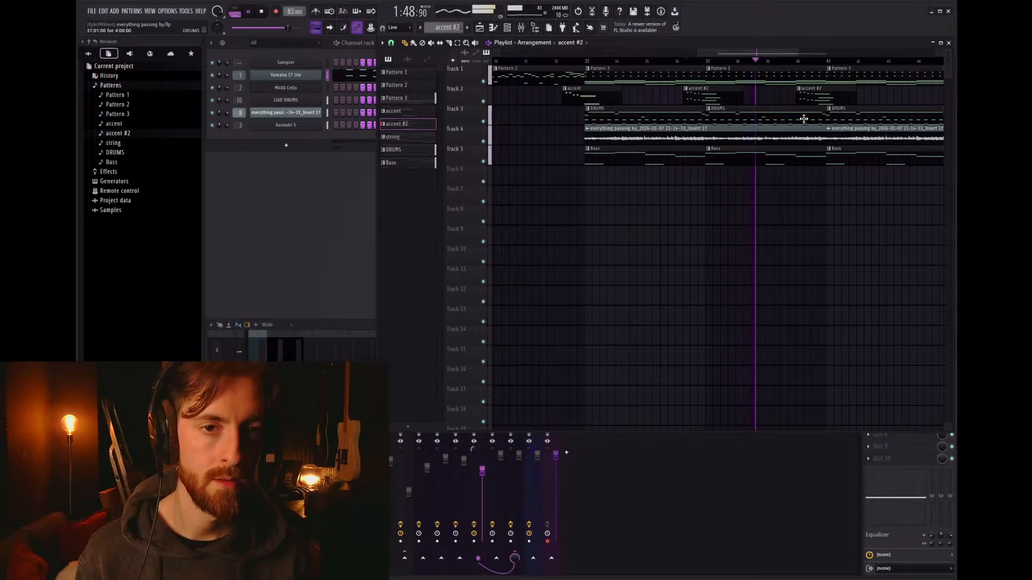
pyautogui.scroll(-3, 742, 116)
pyautogui.scroll(3, 926, 112)
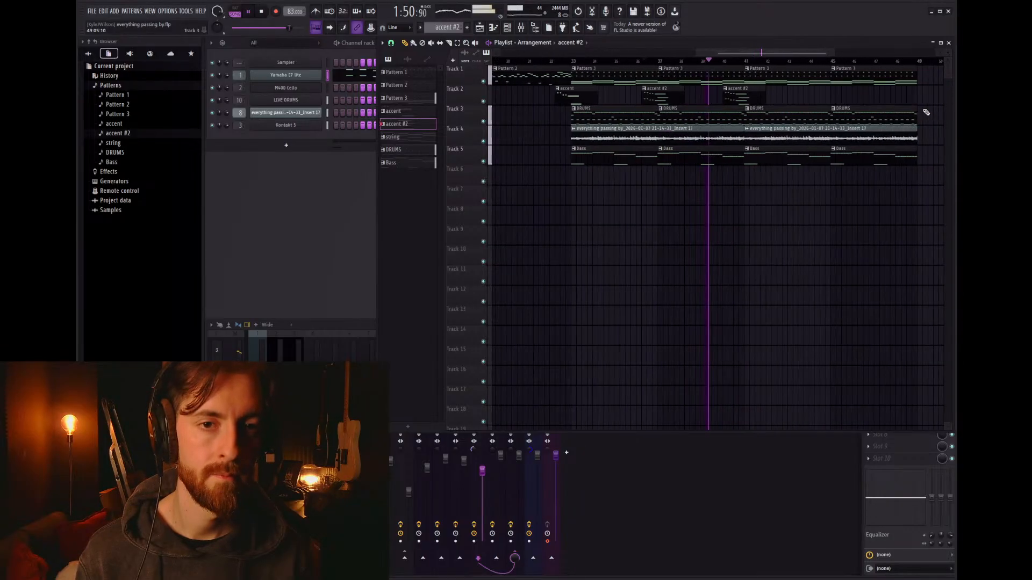
pyautogui.moveTo(698, 94); pyautogui.dragTo(854, 93)
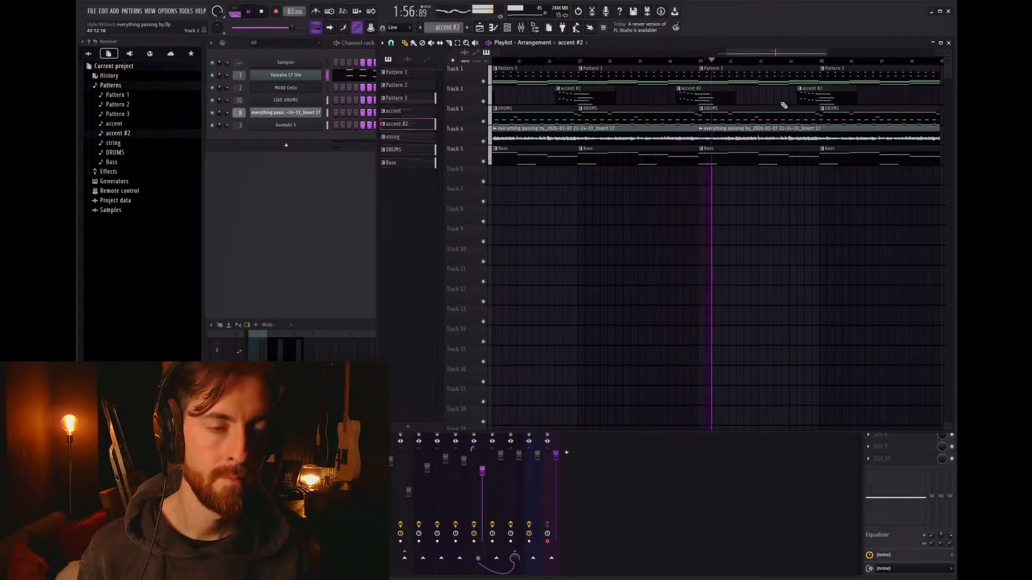
pyautogui.scroll(-3, 710, 95)
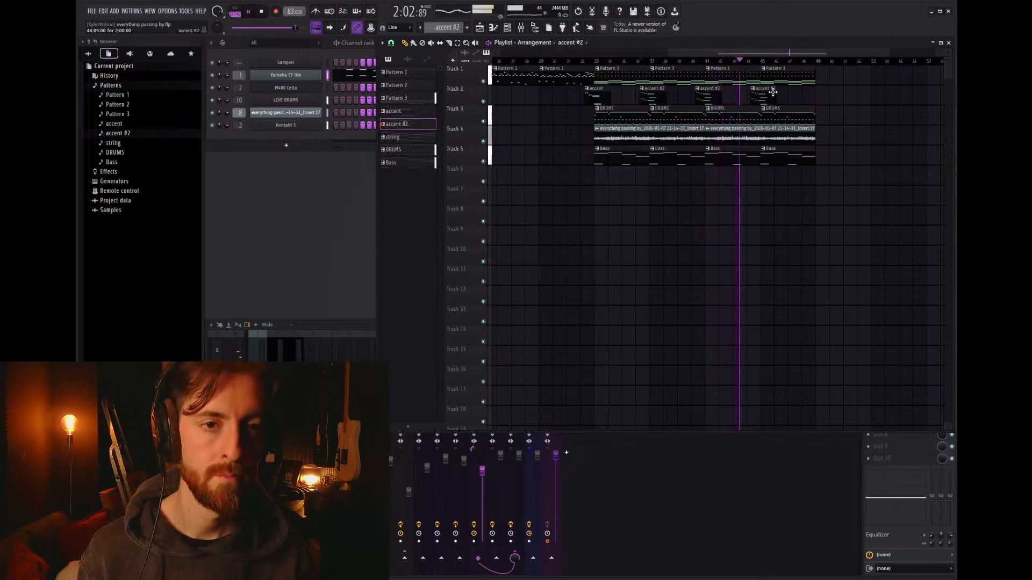
pyautogui.scroll(-3, 619, 197)
pyautogui.scroll(4, 854, 173)
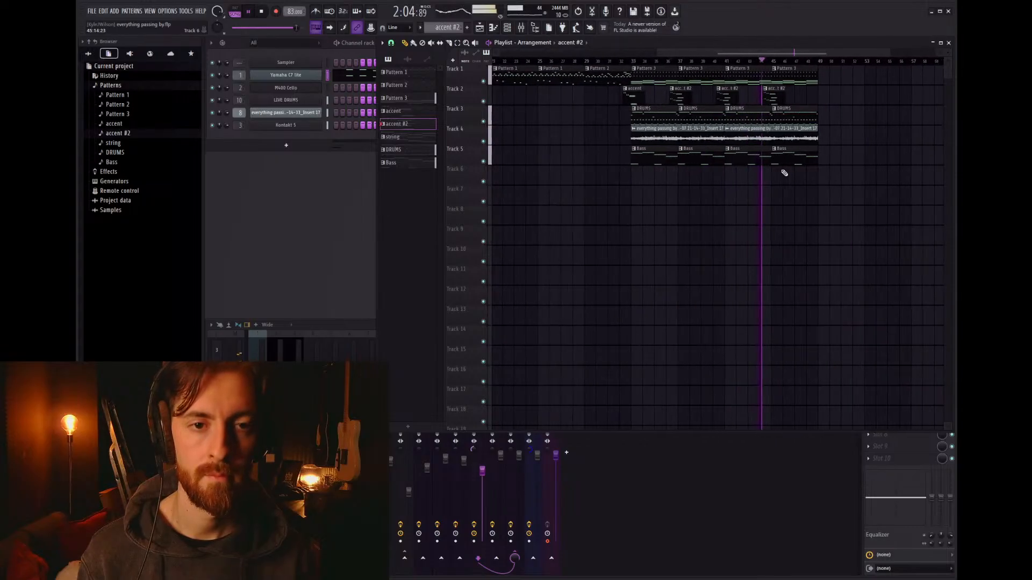
pyautogui.scroll(1, 497, 161)
pyautogui.scroll(1, 715, 185)
pyautogui.press('space')
# Step: Add a Nexus instrument as a new channel in the channel rack
pyautogui.click(398, 137)
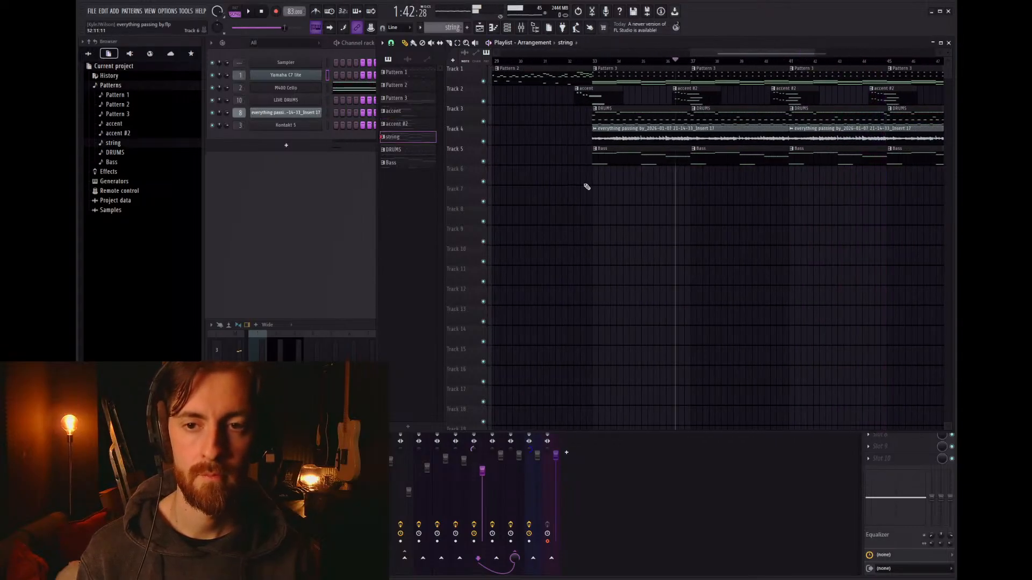
pyautogui.click(338, 44)
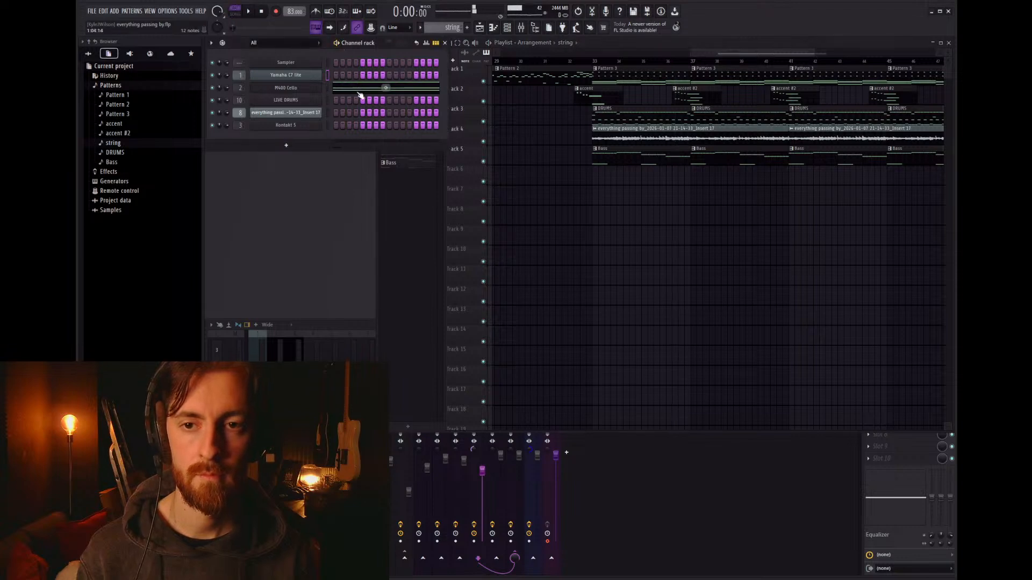
pyautogui.click(411, 173)
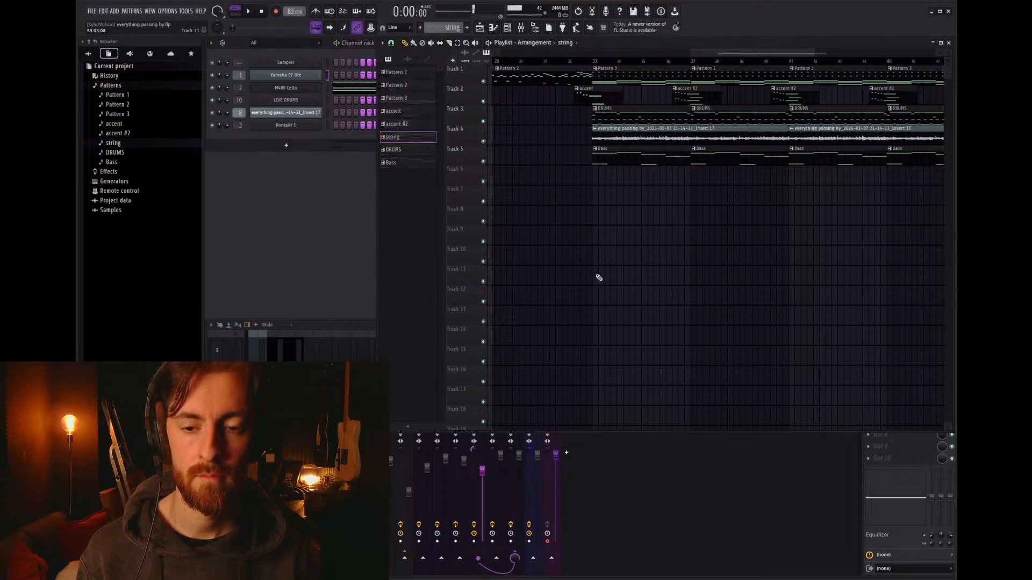
pyautogui.click(321, 156)
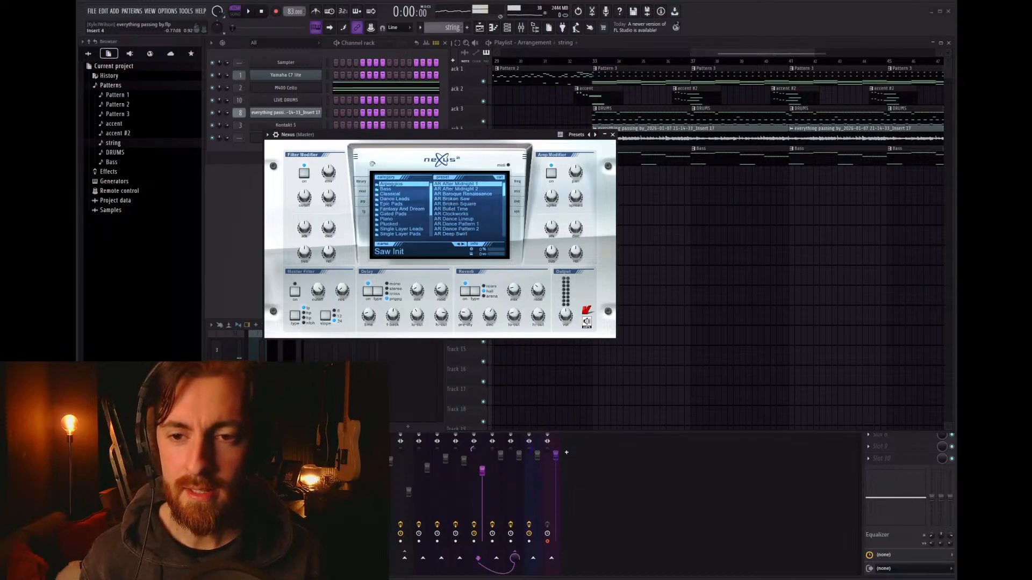
# Step: Load the CL Soft Orchester preset from Nexus's Classical category and close the plugin
pyautogui.click(402, 194)
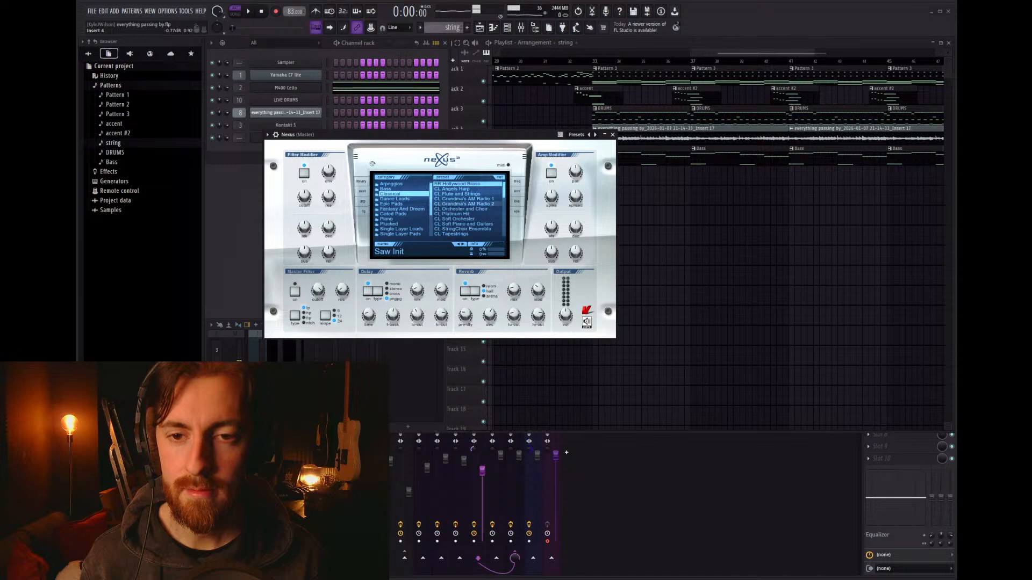
pyautogui.scroll(-3, 459, 214)
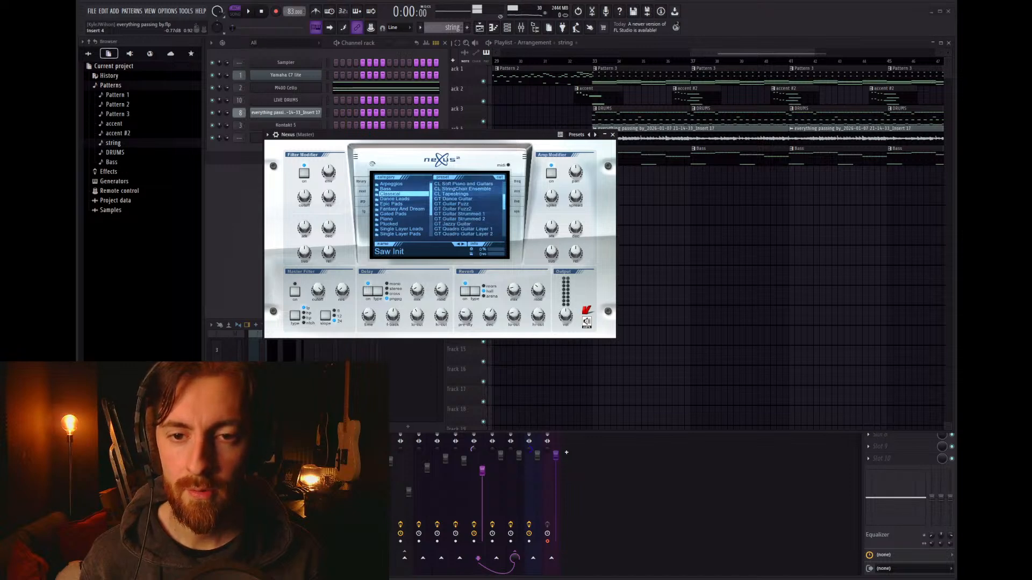
pyautogui.scroll(2, 459, 204)
pyautogui.click(459, 194)
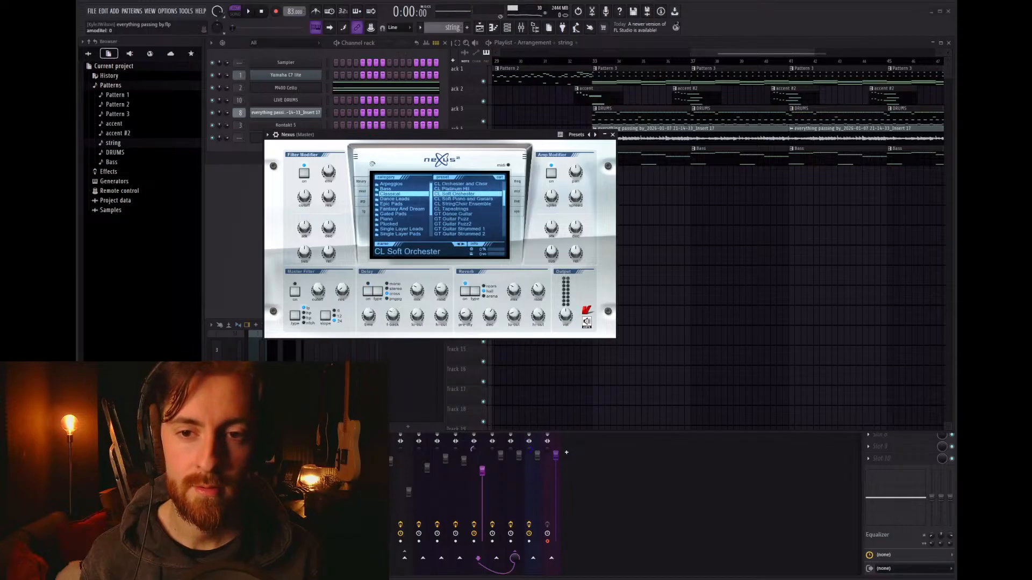
pyautogui.click(585, 138)
pyautogui.press('r')
pyautogui.click(612, 135)
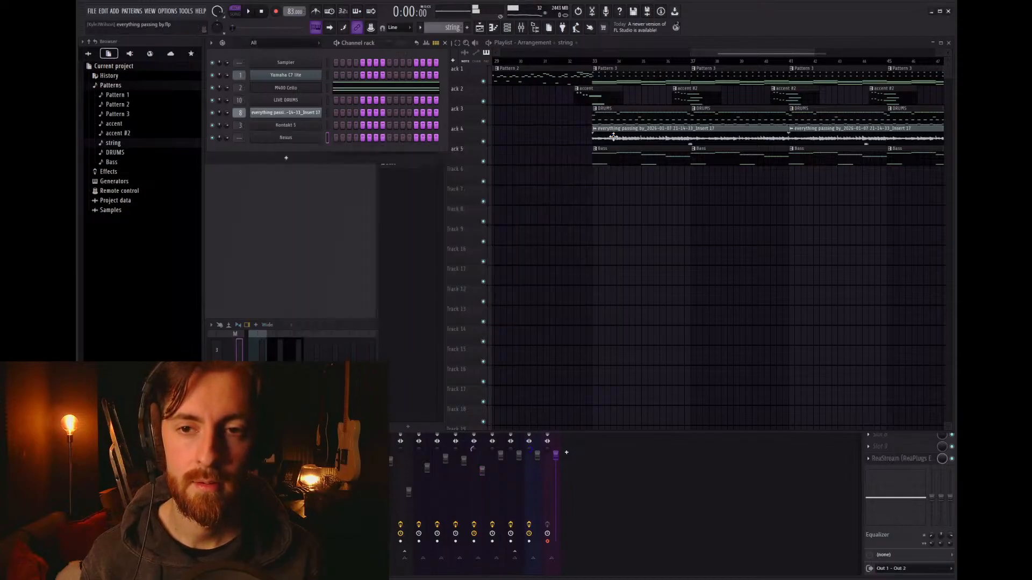
# Step: Create a new pattern named Orch and open the Nexus channel's piano roll
pyautogui.click(423, 257)
pyautogui.press('F4')
pyautogui.write('Orch')
pyautogui.press('Return')
pyautogui.click(325, 139)
pyautogui.press('F7')
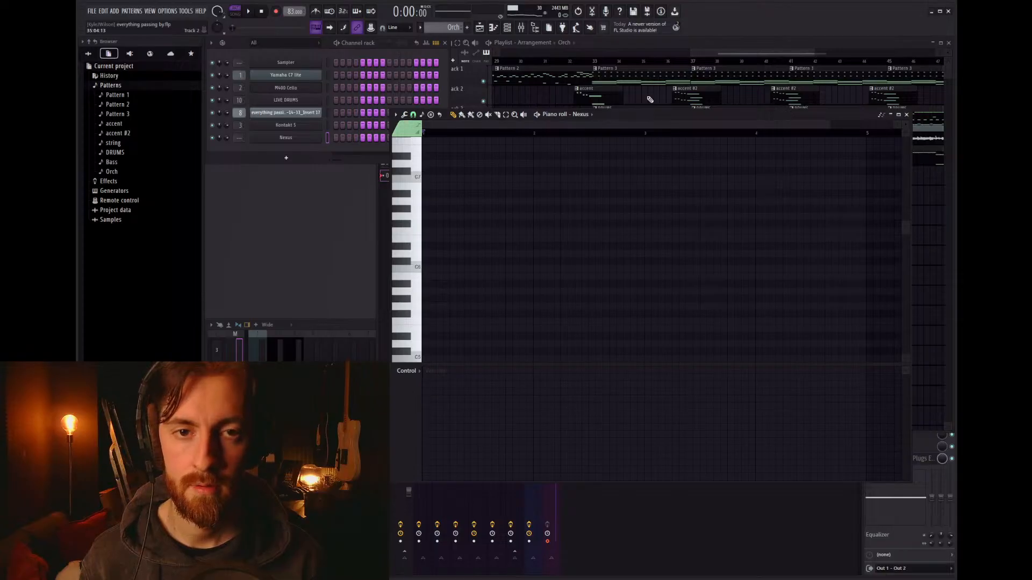
# Step: Copy the Yamaha C7 lite notes of Pattern 3 into the Nexus channel of the Orch pattern
pyautogui.press('F5')
pyautogui.doubleClick(647, 74)
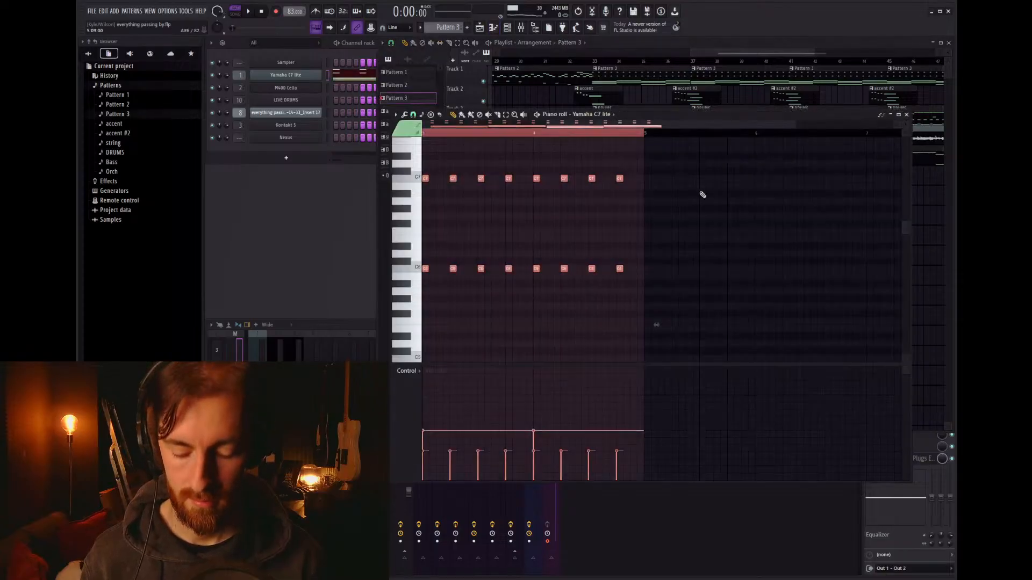
pyautogui.click(908, 115)
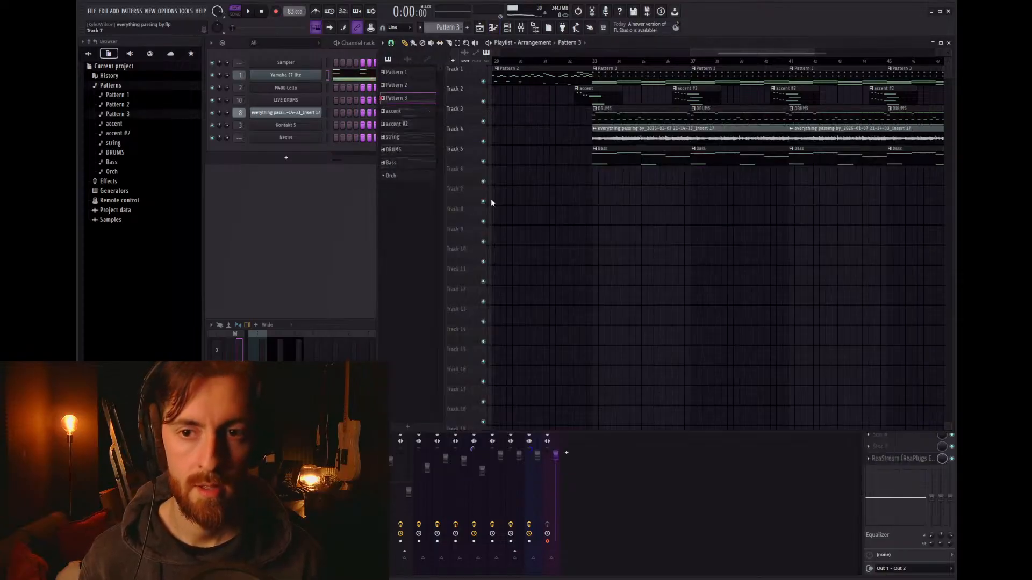
pyautogui.click(428, 180)
pyautogui.click(346, 138)
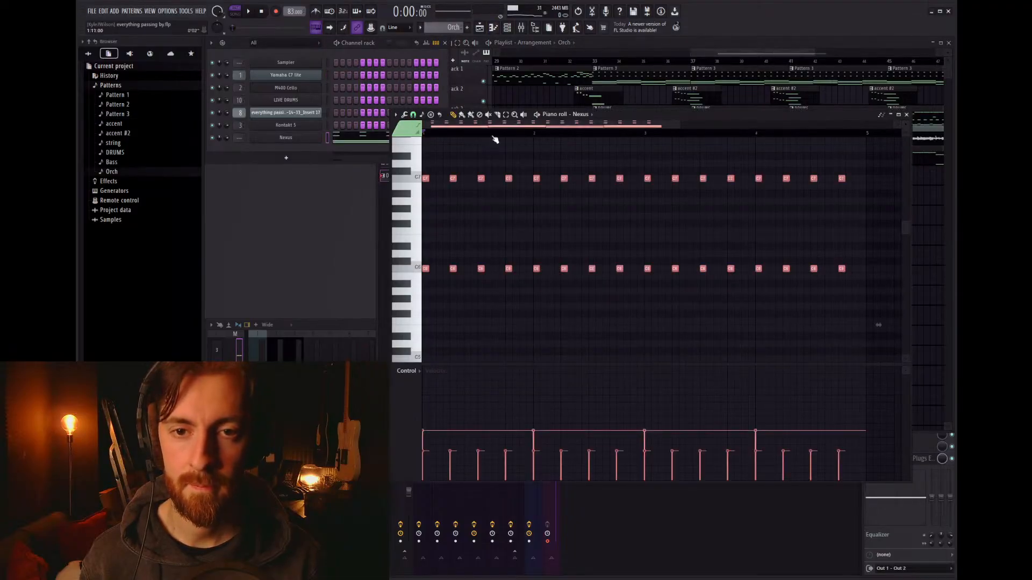
# Step: Delete the two rows of short repeated C6 and C7 notes from the Orch pattern, keeping only the sustained chords
pyautogui.press('space')
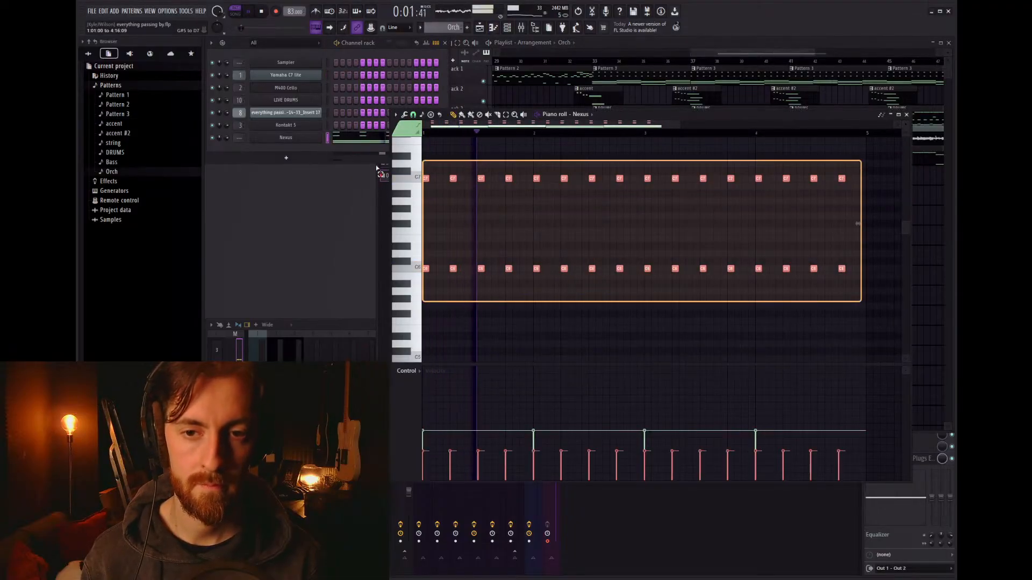
pyautogui.press('Delete')
pyautogui.scroll(-5, 534, 314)
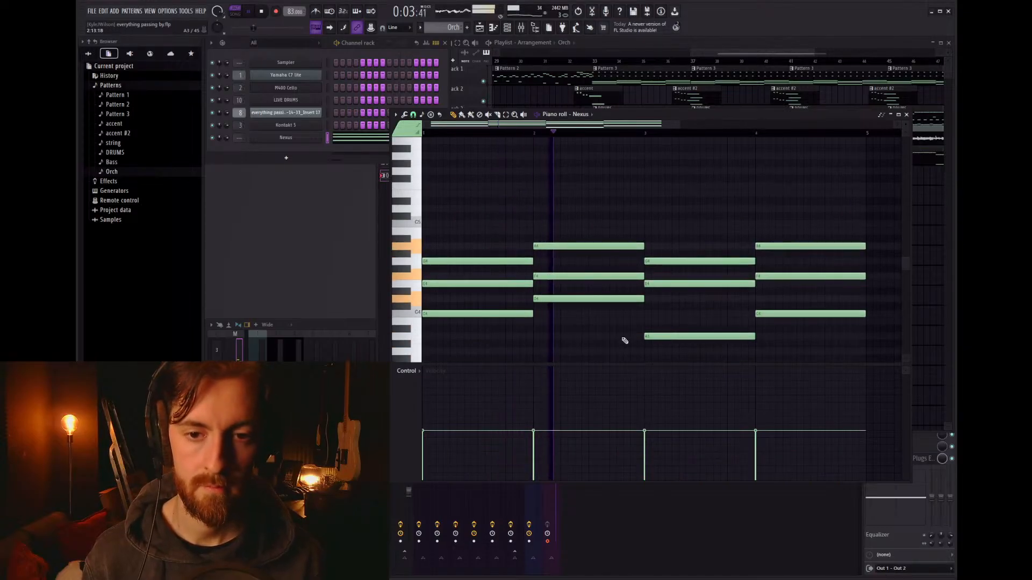
# Step: Transpose all the sustained Nexus chords up one octave
pyautogui.hotkey('ctrl', 'a')
pyautogui.press('space')
pyautogui.moveTo(469, 314); pyautogui.dragTo(450, 224)
pyautogui.press('space')
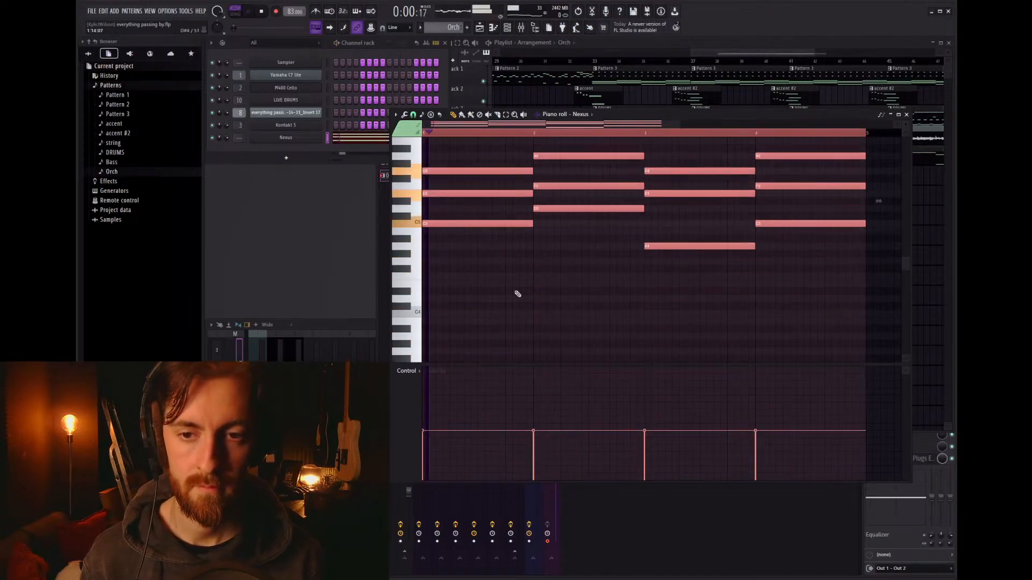
# Step: Add a one-bar E6 note above the first Nexus chord in bar 1 and lower its velocity
pyautogui.scroll(2, 573, 326)
pyautogui.hotkey('ctrl', 'd')
pyautogui.press('space')
pyautogui.moveTo(460, 157); pyautogui.dragTo(403, 149)
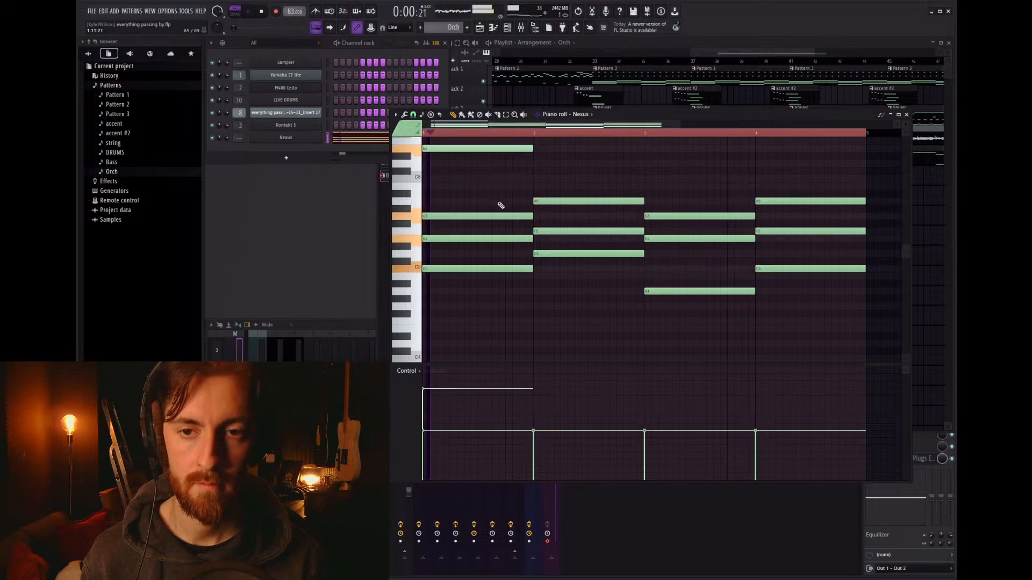
pyautogui.scroll(2, 508, 220)
pyautogui.moveTo(493, 408); pyautogui.dragTo(438, 417)
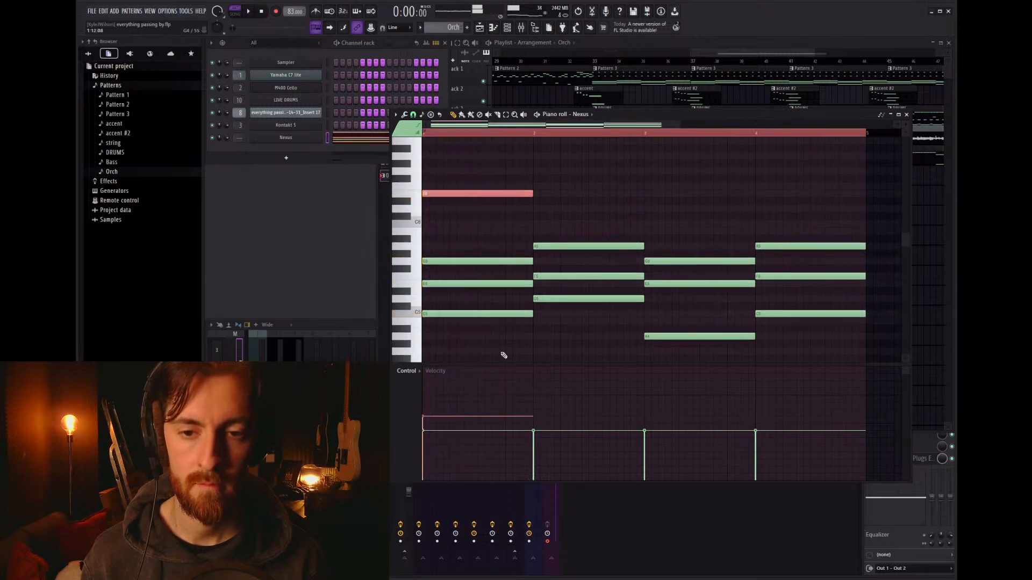
# Step: Raise the velocity of the Nexus chord notes and of the E6 note above them
pyautogui.scroll(-1, 653, 350)
pyautogui.moveTo(753, 355); pyautogui.dragTo(441, 235)
pyautogui.moveTo(669, 402); pyautogui.dragTo(423, 402)
pyautogui.moveTo(541, 213); pyautogui.dragTo(451, 160)
# Step: Continue the top melody with one-bar notes F6 in bar 2, A6 in bar 3 and G6 in bar 4, and select the melody
pyautogui.press('space')
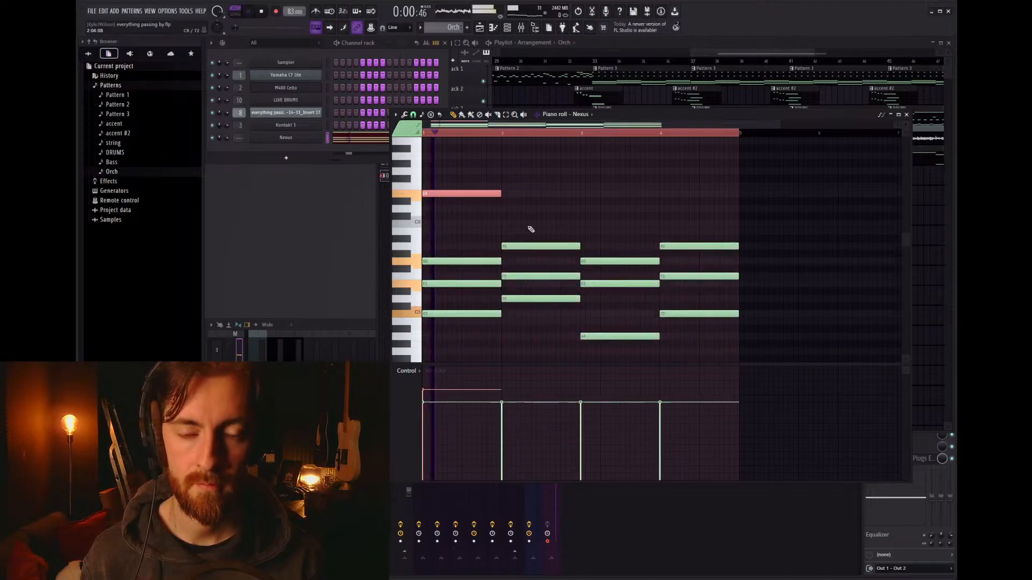
pyautogui.scroll(1, 506, 197)
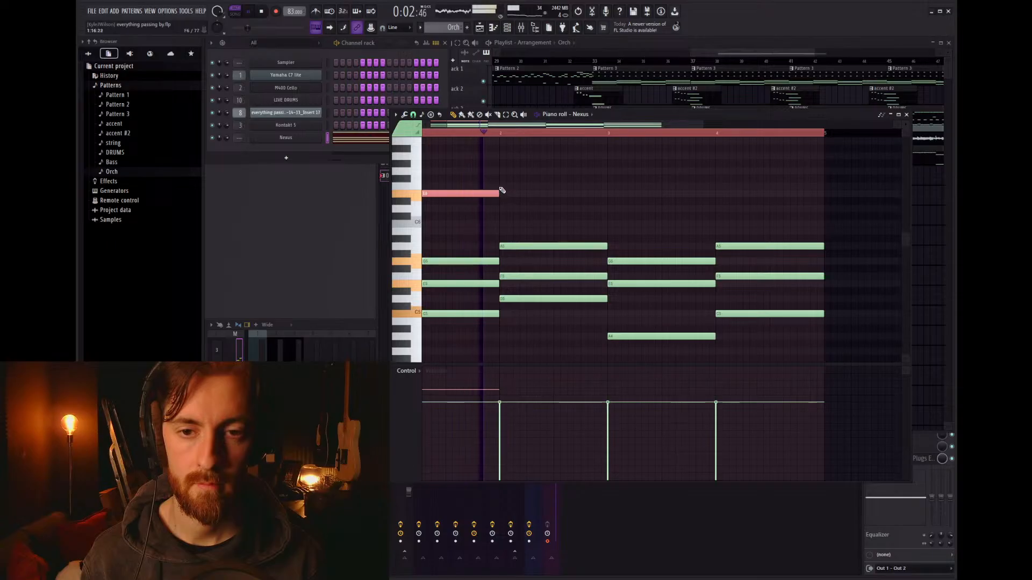
pyautogui.click(504, 186)
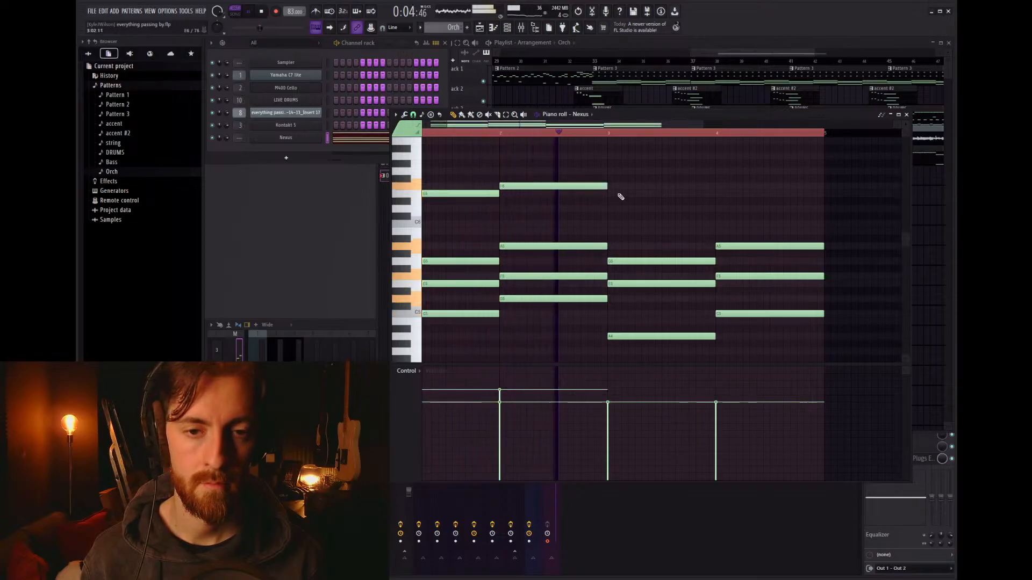
pyautogui.click(623, 155)
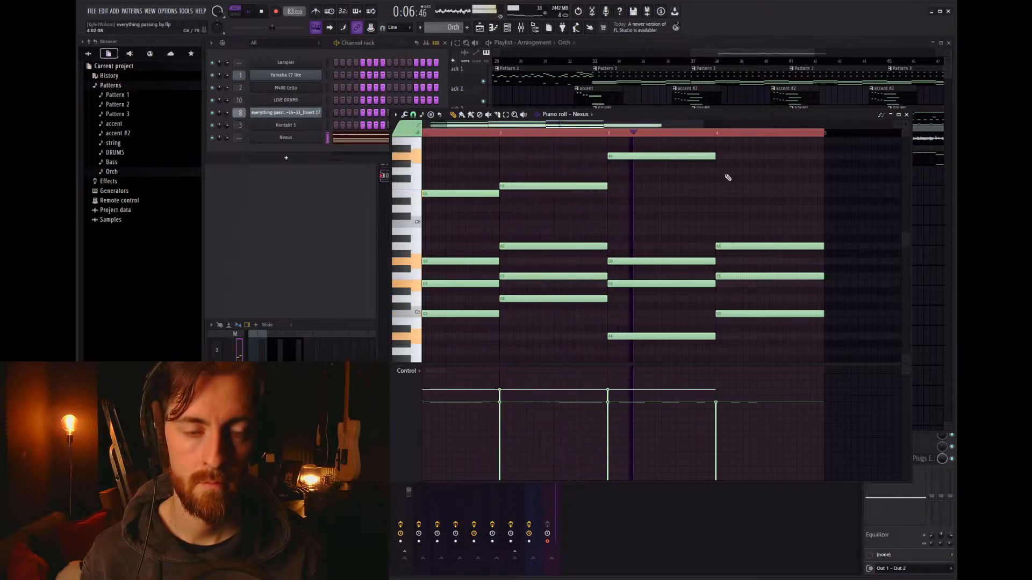
pyautogui.scroll(3, 725, 176)
pyautogui.click(720, 216)
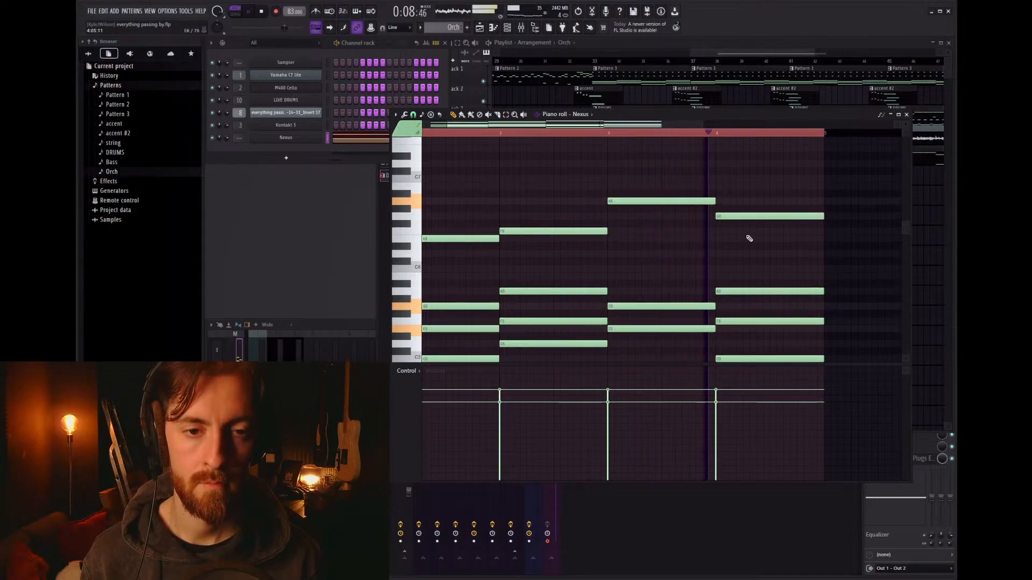
pyautogui.moveTo(794, 276); pyautogui.dragTo(270, 150)
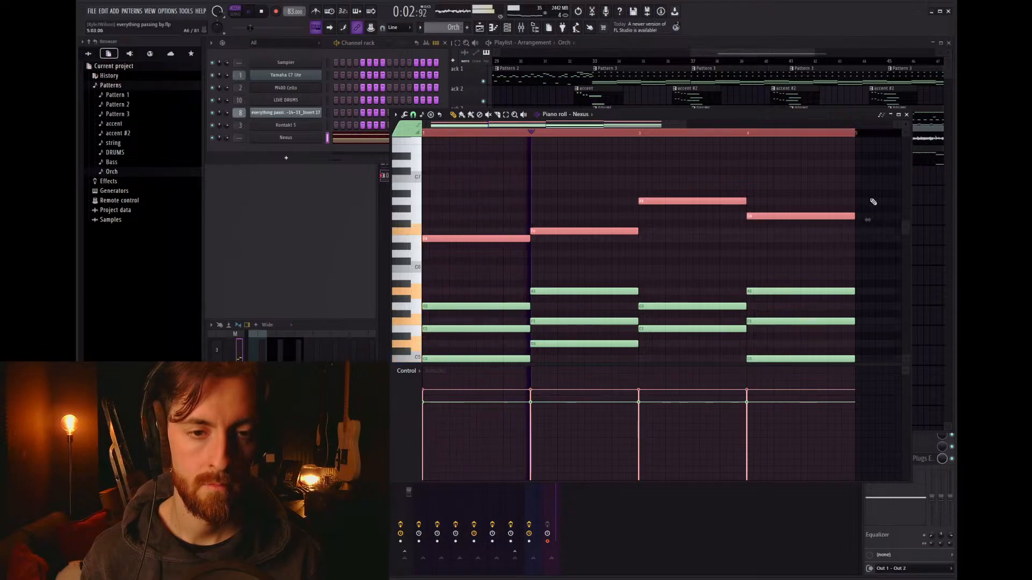
# Step: Route the Nexus channel to mixer track 4 and place Orch clips on playlist track 6 at bars 33, 37, 41 and 45
pyautogui.click(906, 115)
pyautogui.click(312, 354)
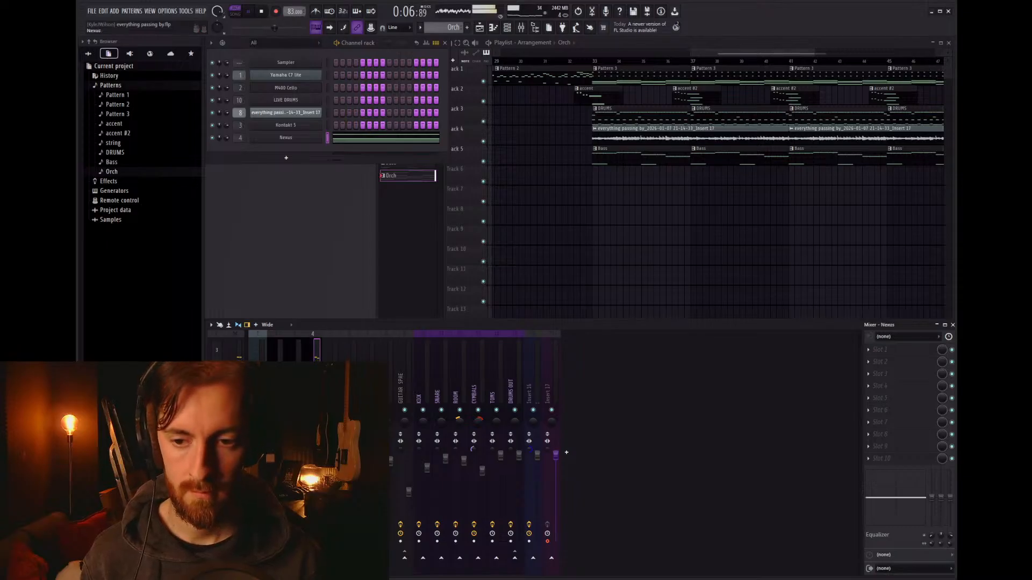
pyautogui.moveTo(597, 178); pyautogui.dragTo(728, 170)
pyautogui.click(594, 61)
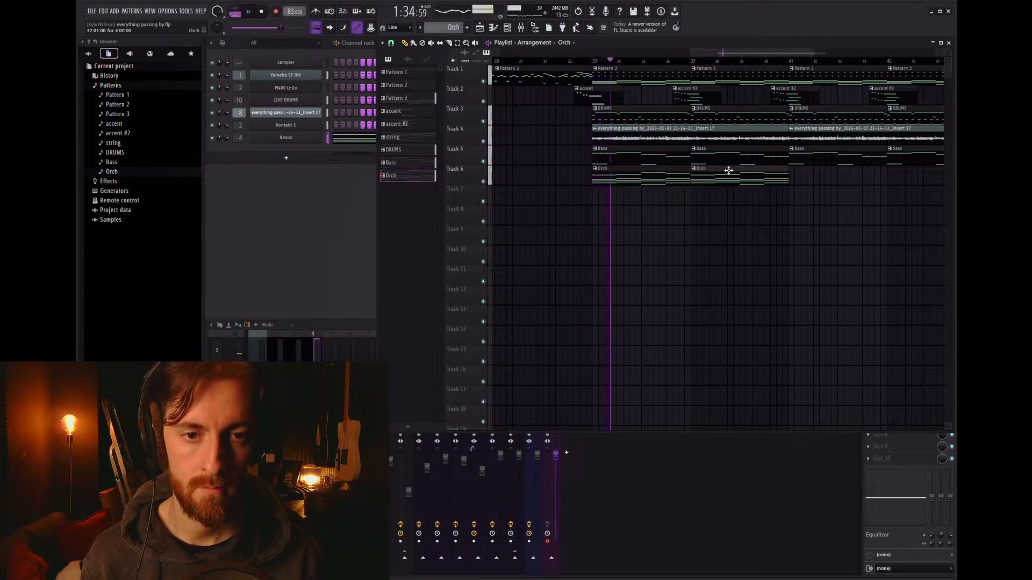
pyautogui.click(803, 175)
pyautogui.moveTo(806, 178)
pyautogui.mouseDown()
pyautogui.moveTo(947, 175)
pyautogui.moveTo(808, 185)
pyautogui.mouseUp()
pyautogui.scroll(-3, 795, 200)
pyautogui.scroll(3, 710, 192)
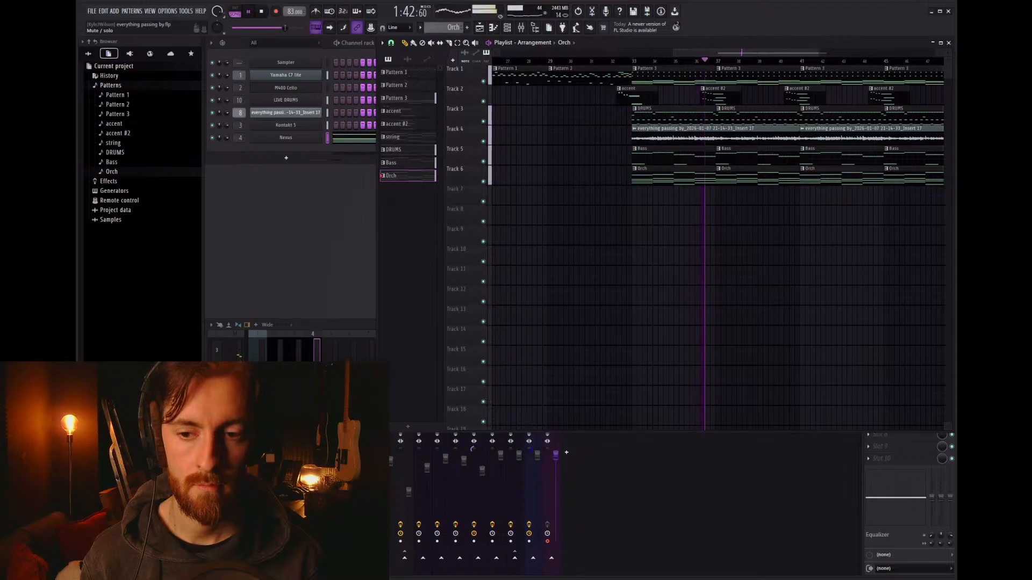
# Step: Check the tuner and BIAS AMP 2 settings on guitar insert 8, and the Kontakt 5 channel's bass instrument
pyautogui.click(566, 452)
pyautogui.click(407, 414)
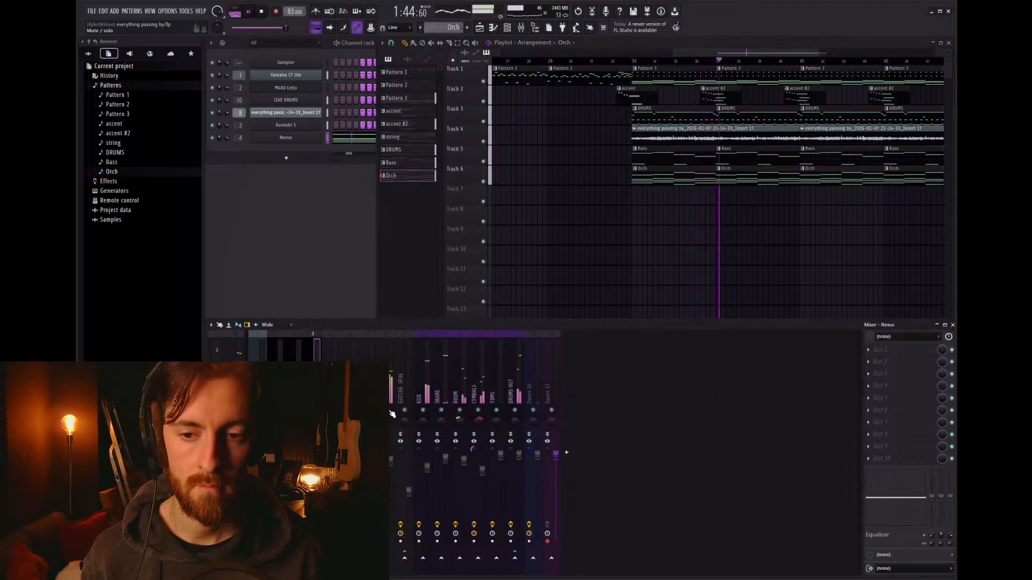
pyautogui.click(881, 350)
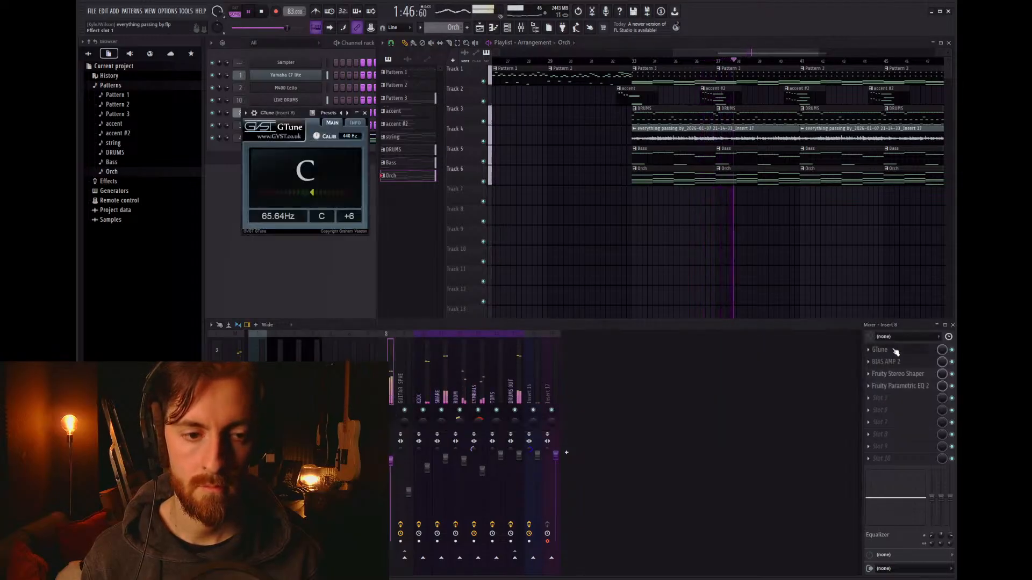
pyautogui.click(894, 363)
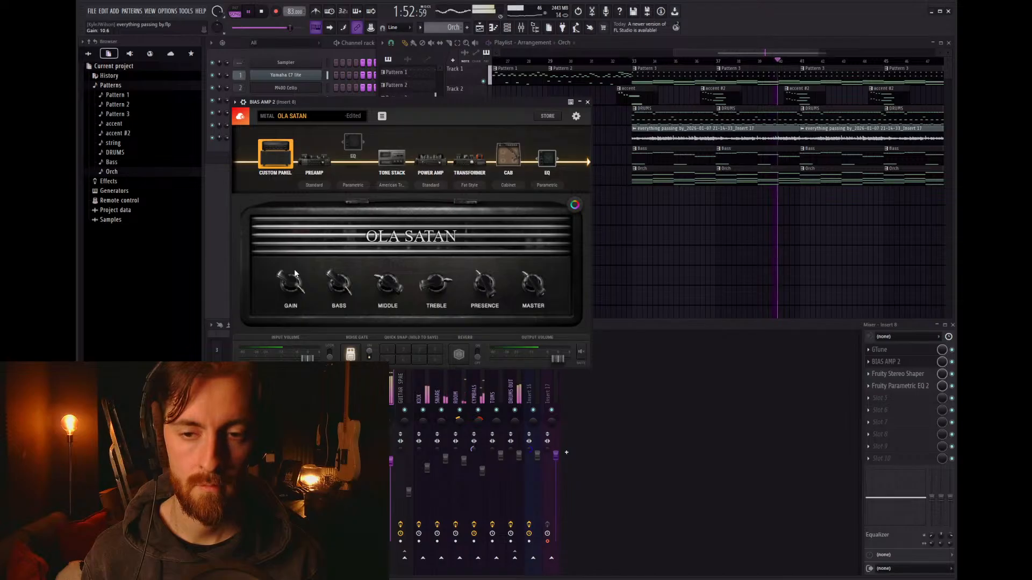
pyautogui.click(587, 102)
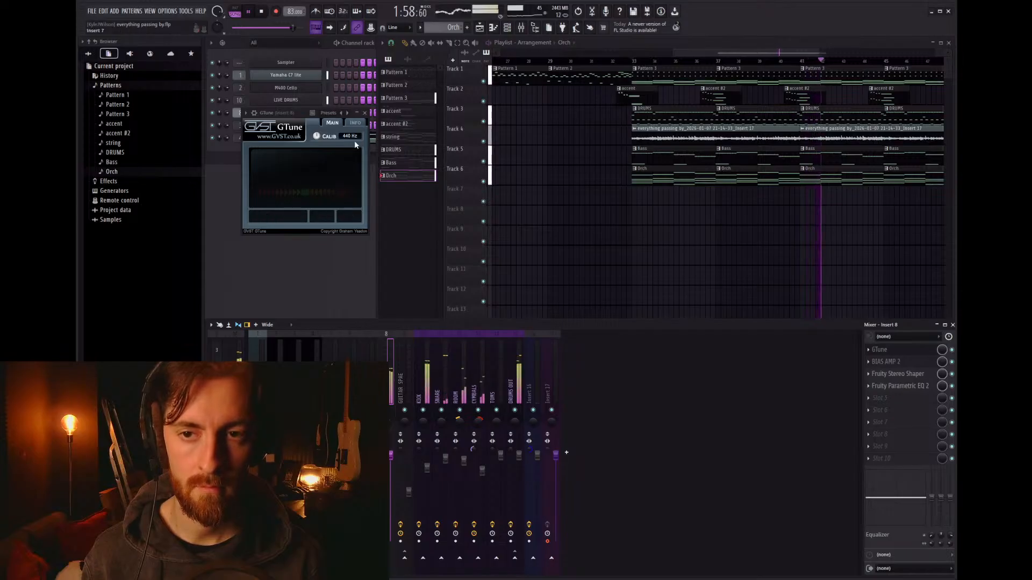
pyautogui.click(364, 113)
pyautogui.click(442, 388)
pyautogui.click(300, 125)
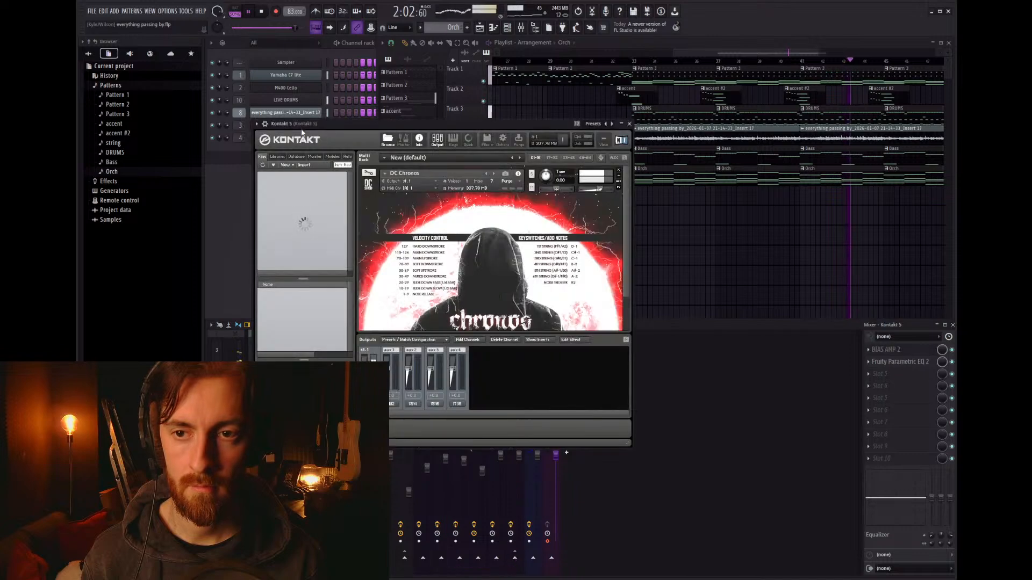
pyautogui.click(625, 125)
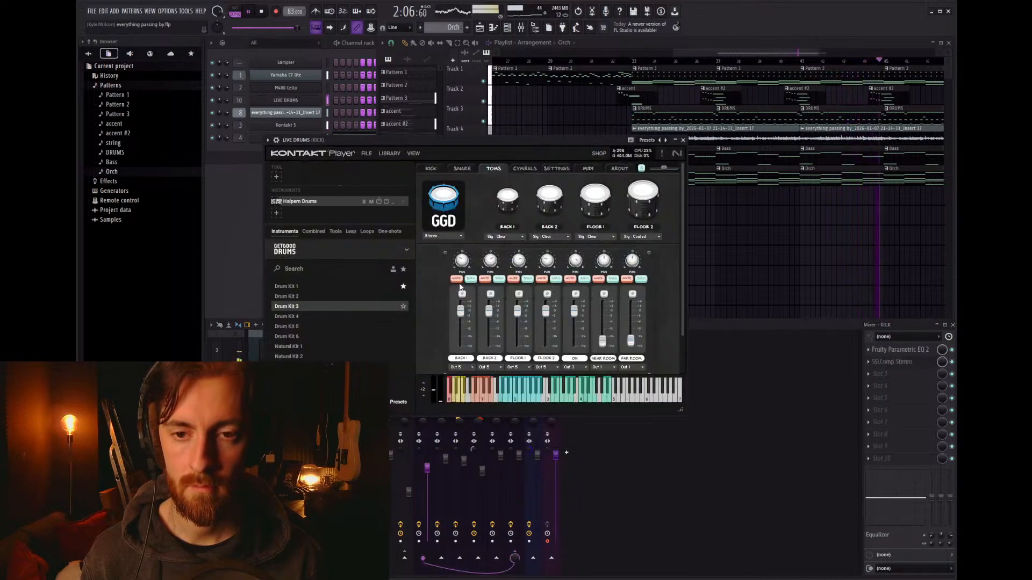
# Step: Change the snare of the Halpern Drums kit in the LIVE DRUMS channel to PE - Low
pyautogui.click(463, 167)
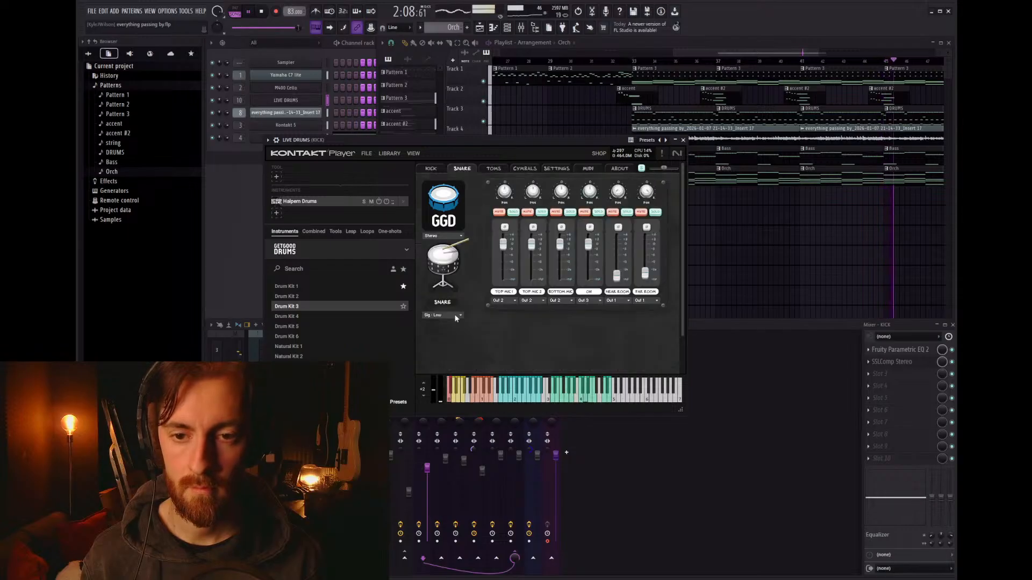
pyautogui.click(453, 313)
pyautogui.click(457, 348)
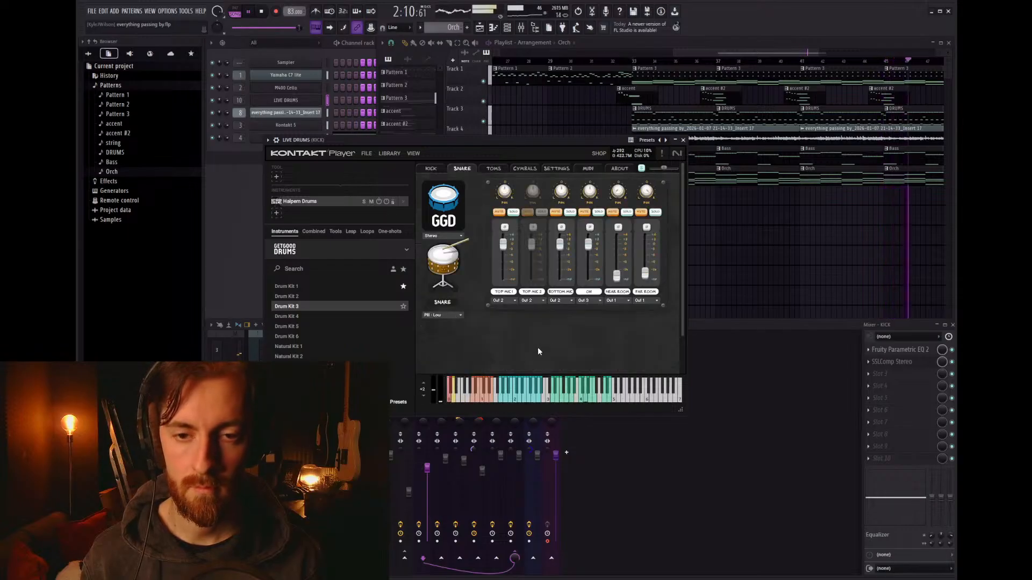
pyautogui.click(683, 140)
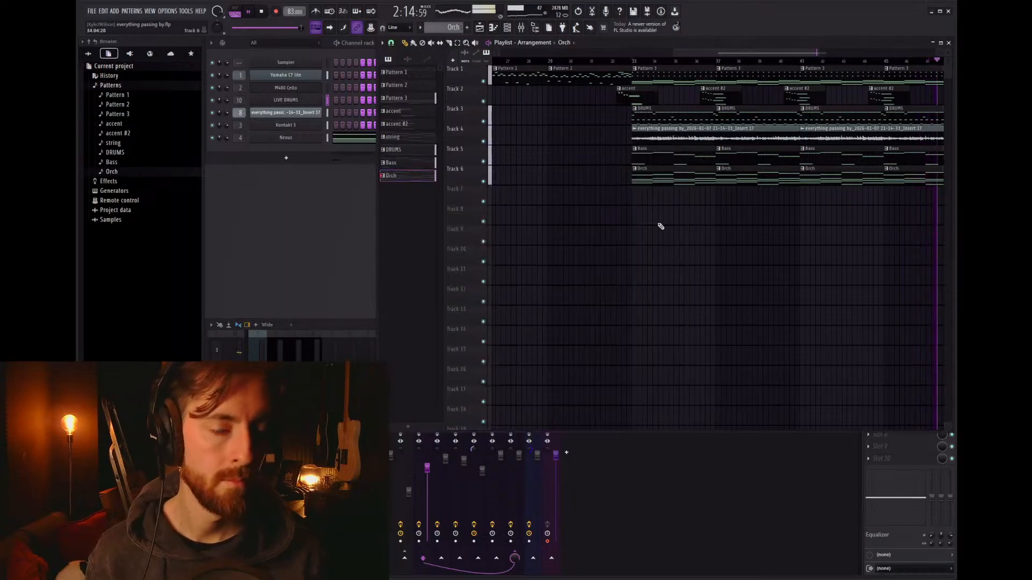
# Step: Replace the Yamaha C7 lite piano with Nexus and audition the PN Nexus Grandpiano Soft and PN Nexus Grandpiano Octave presets
pyautogui.scroll(-2, 687, 219)
pyautogui.scroll(-1, 736, 218)
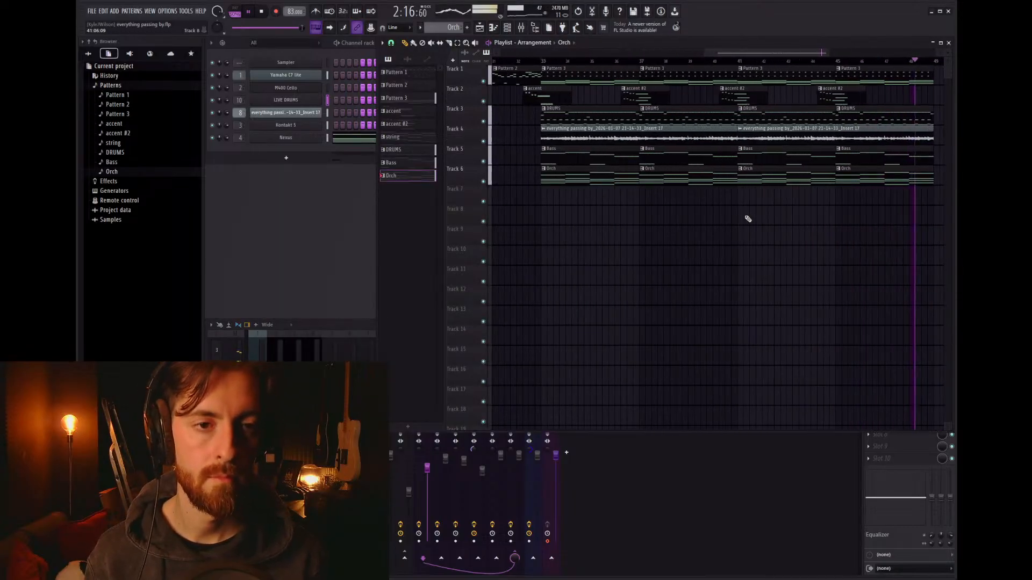
pyautogui.scroll(-1, 741, 218)
pyautogui.scroll(-1, 741, 217)
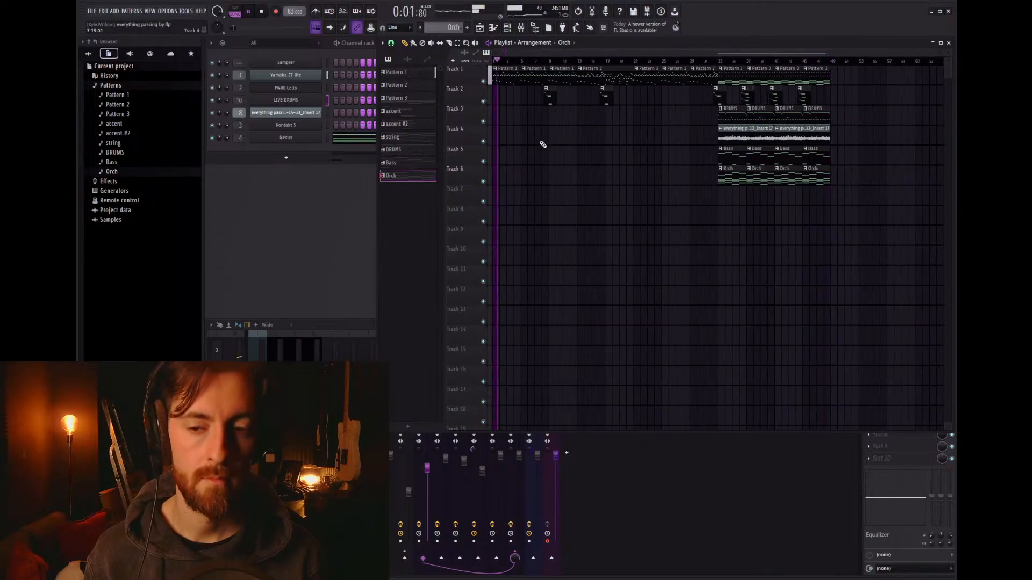
pyautogui.click(295, 77)
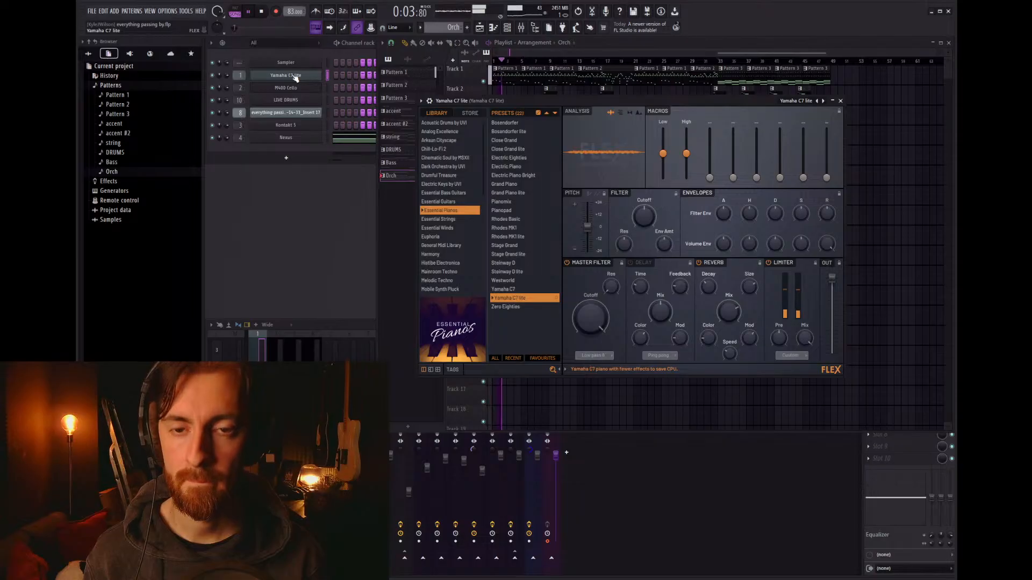
pyautogui.click(295, 76)
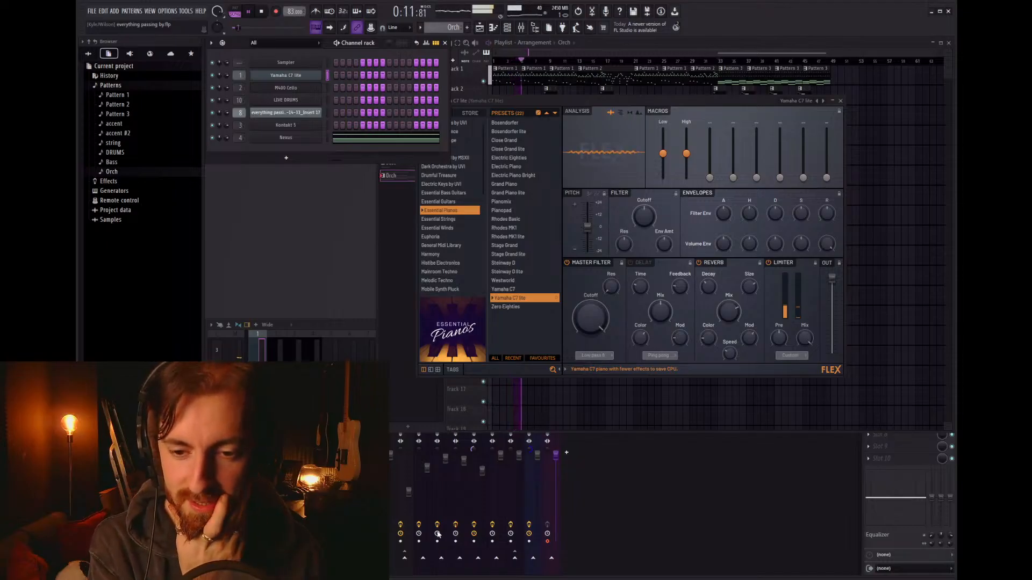
pyautogui.hotkey('ctrl', 'z')
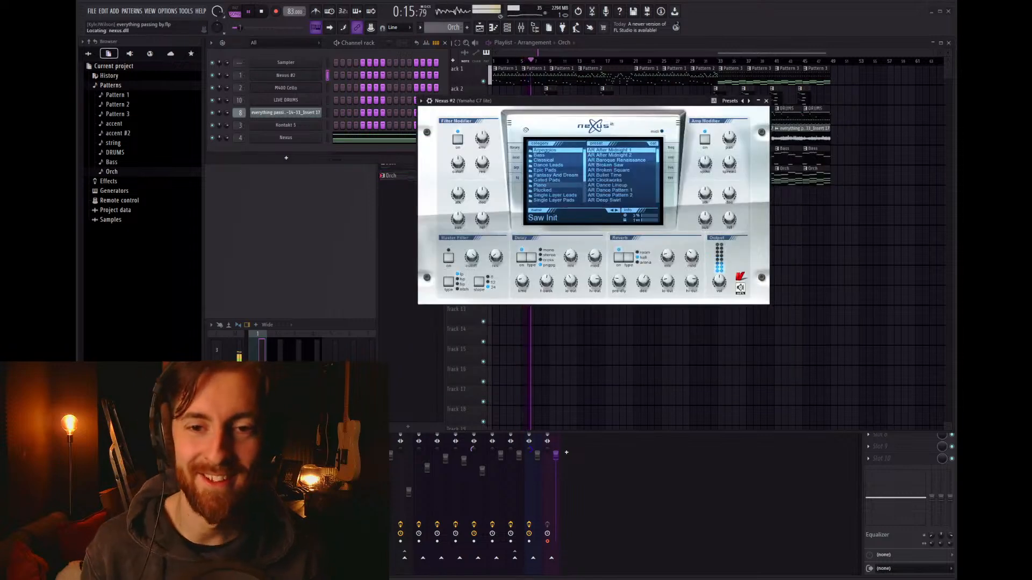
pyautogui.click(556, 184)
pyautogui.scroll(-5, 621, 175)
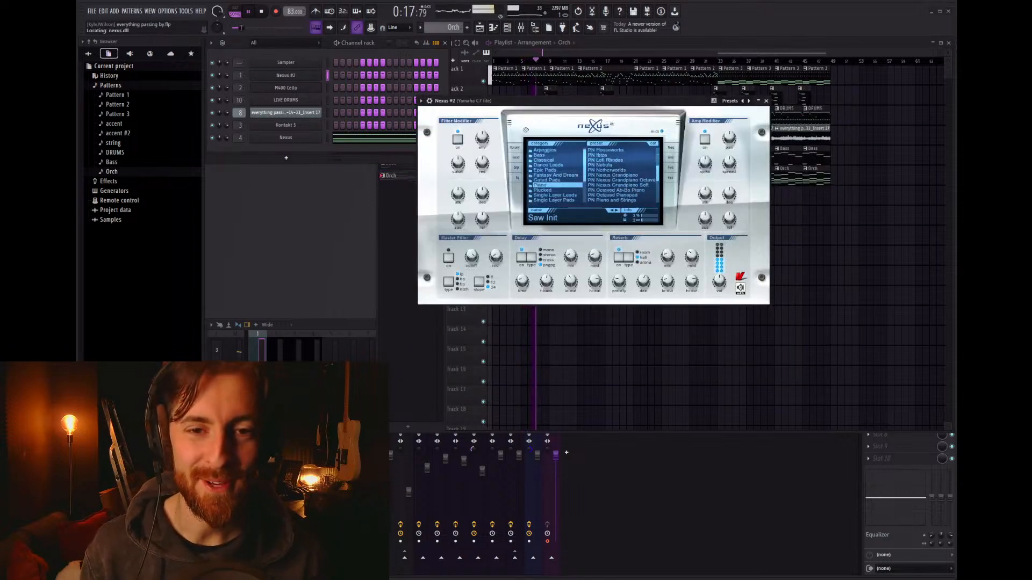
pyautogui.click(620, 180)
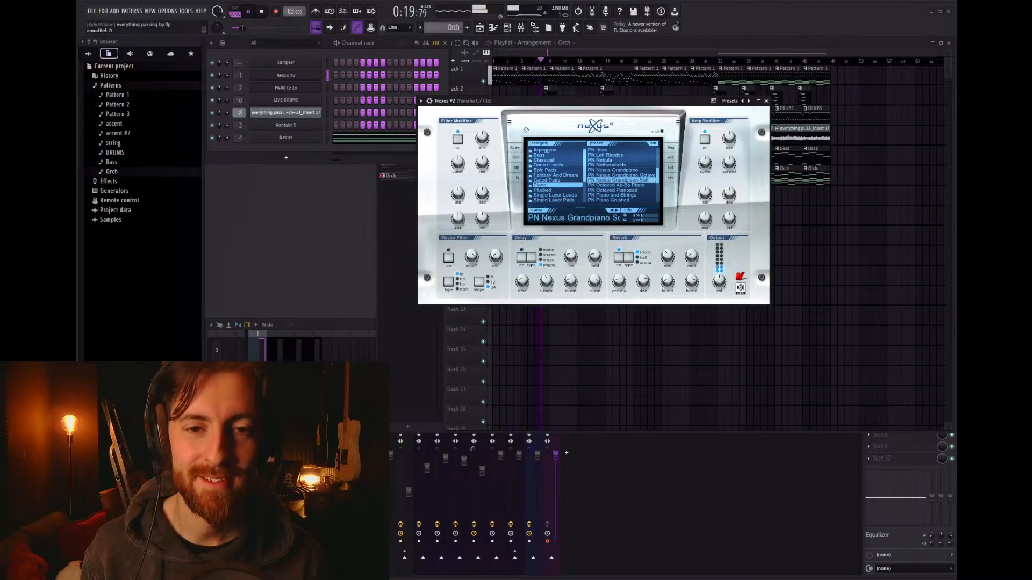
pyautogui.click(621, 175)
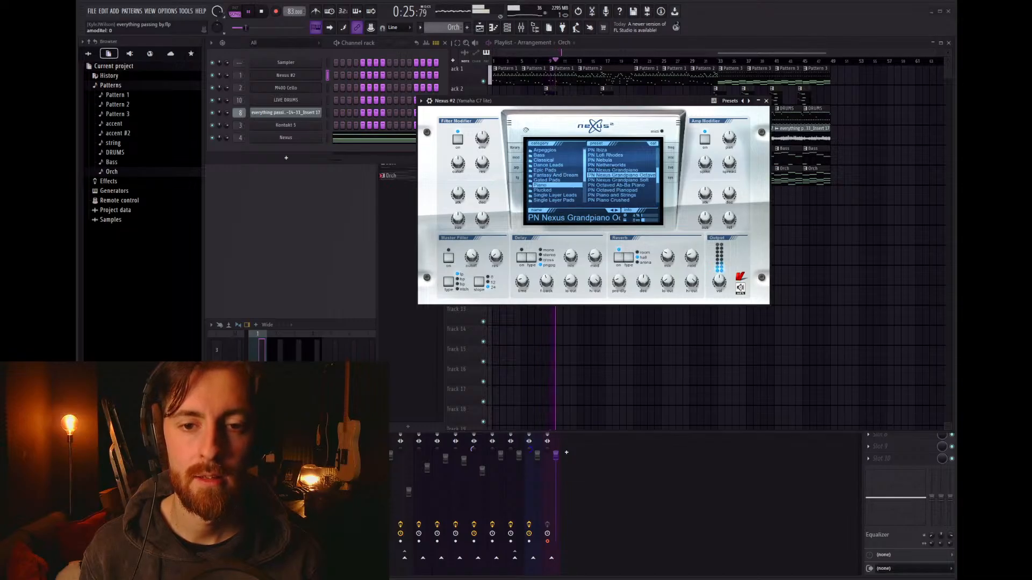
pyautogui.click(766, 100)
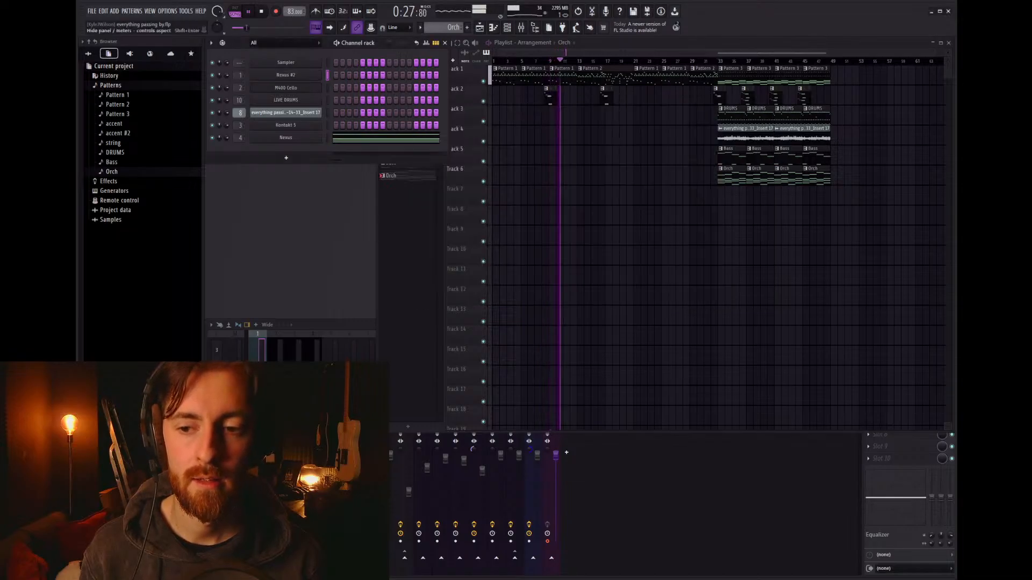
# Step: Set the makeup gain of the SSLComp Stereo compressor on the piano's mixer track to 4.6 dB
pyautogui.press('F9')
pyautogui.click(915, 352)
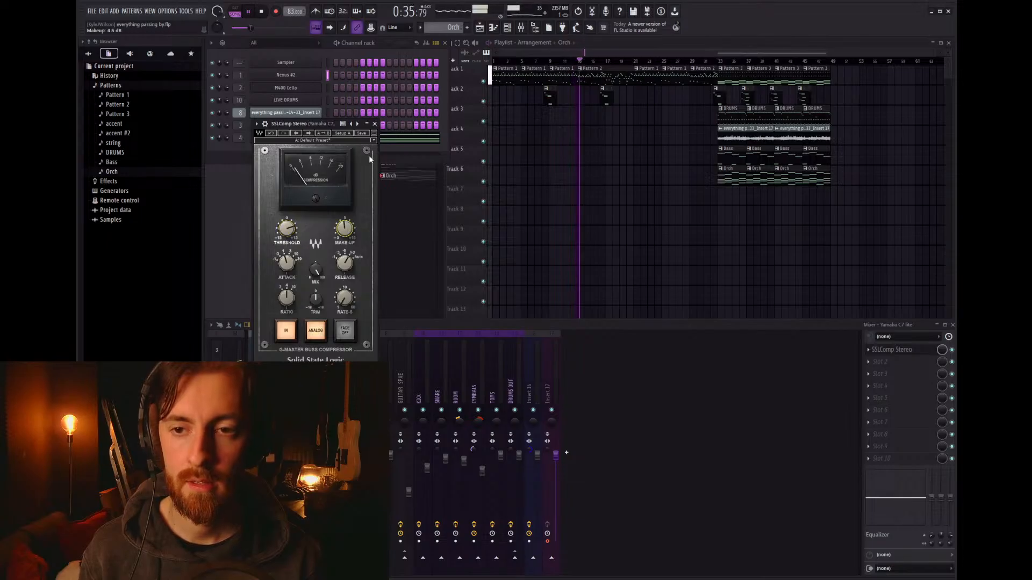
pyautogui.click(374, 124)
# Step: Switch the Nexus piano back to the PN Nexus Grandpiano Soft preset
pyautogui.click(316, 79)
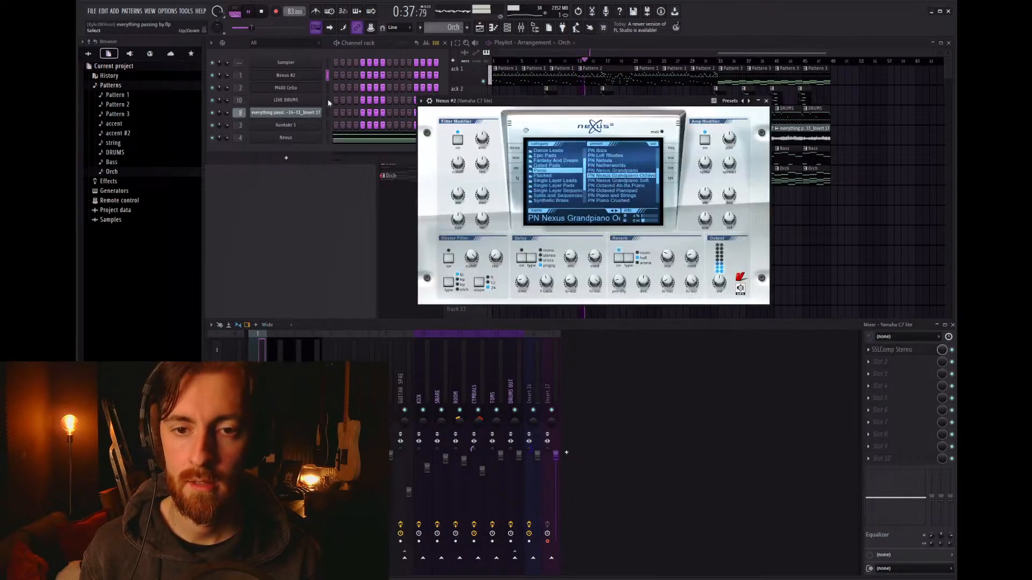
pyautogui.click(636, 182)
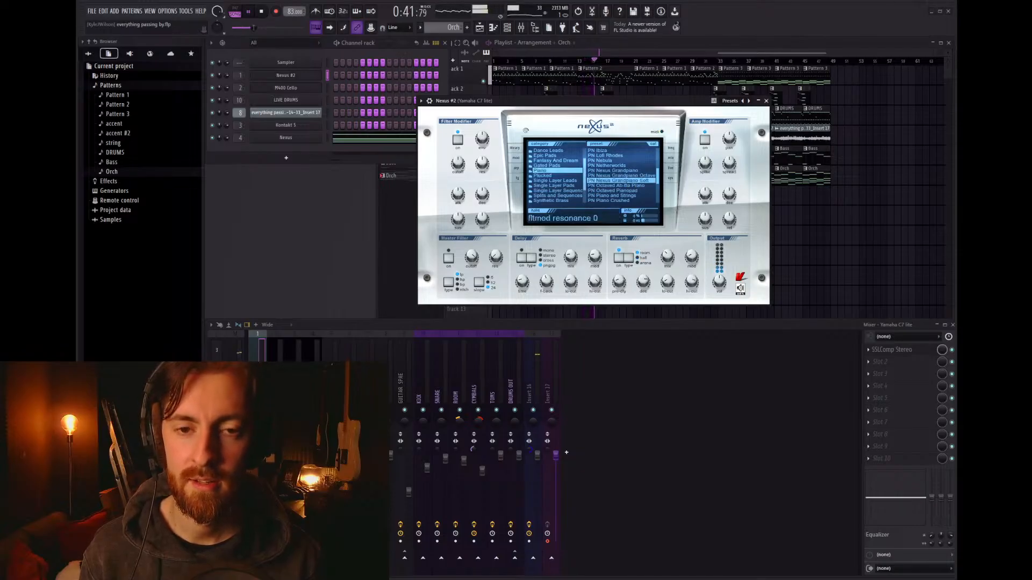
pyautogui.click(766, 100)
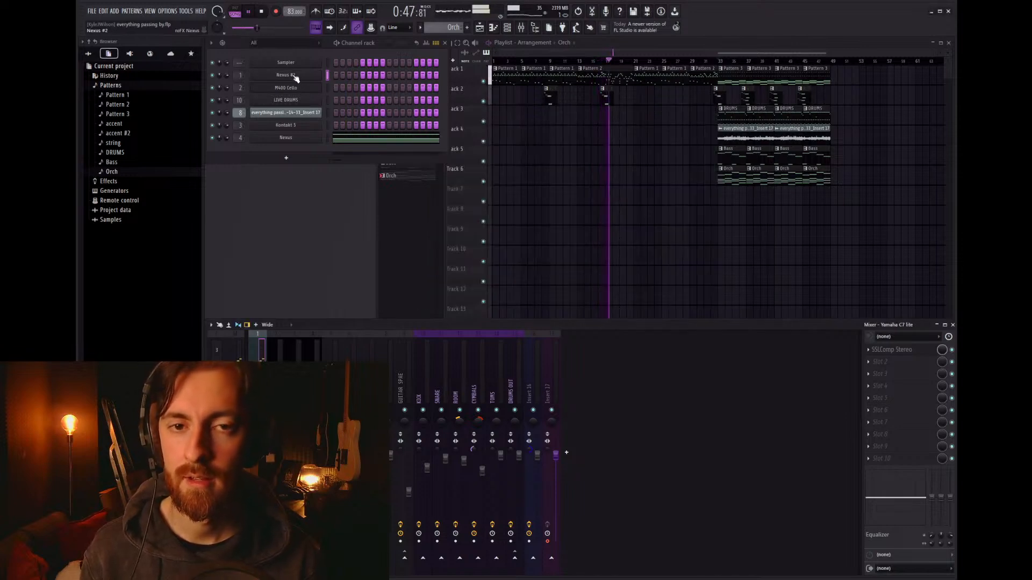
# Step: Replace the piano channel's instrument with UVI Workstation and load MD Basic Hall from the UVI Grand Piano Model D soundbank
pyautogui.press('space')
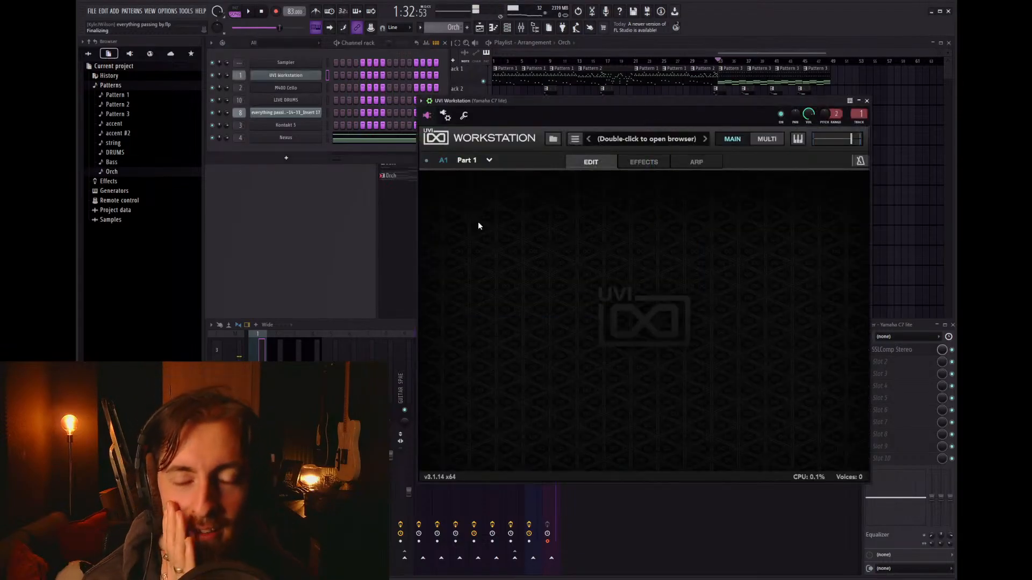
pyautogui.doubleClick(630, 141)
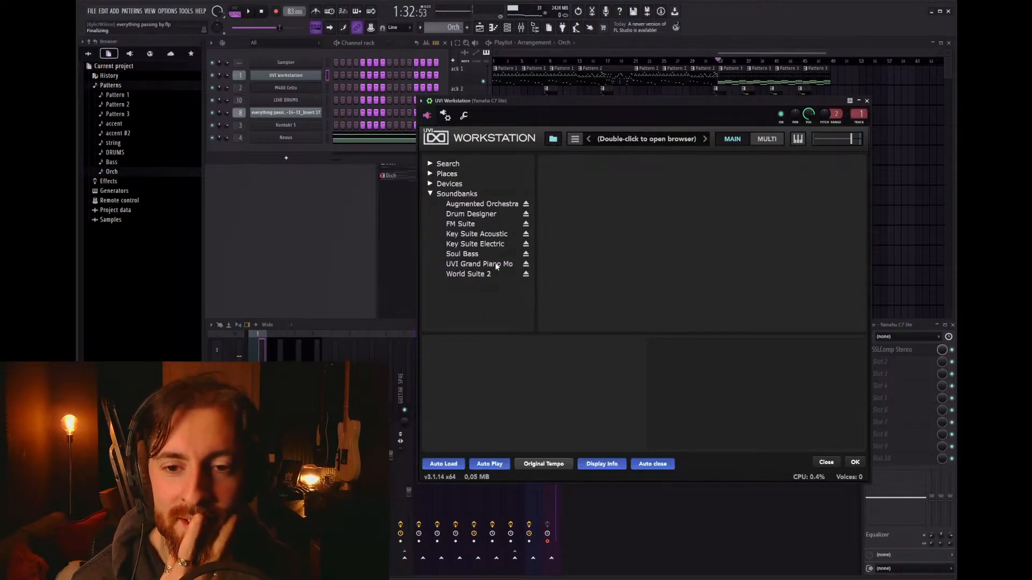
pyautogui.click(497, 265)
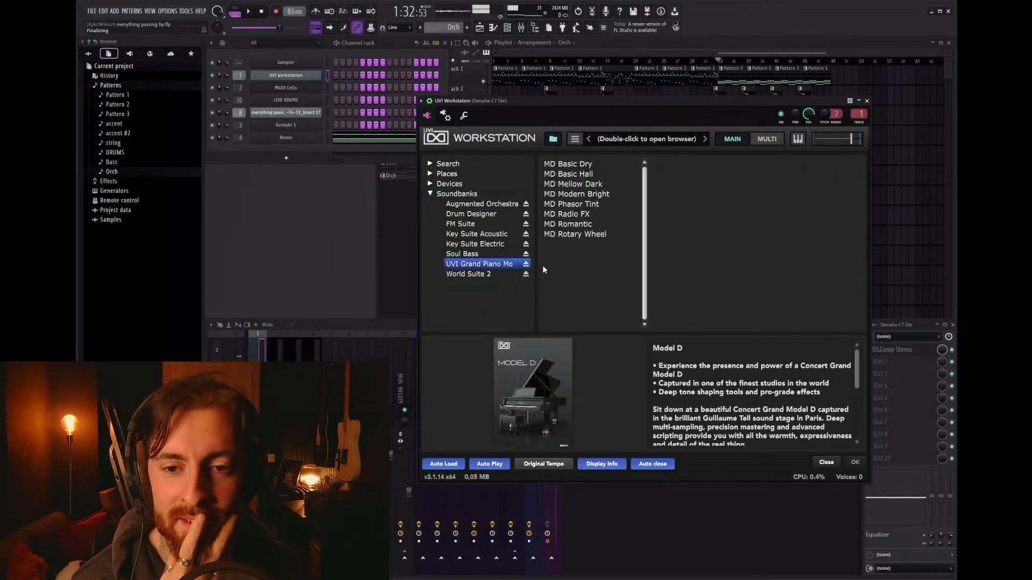
pyautogui.click(591, 174)
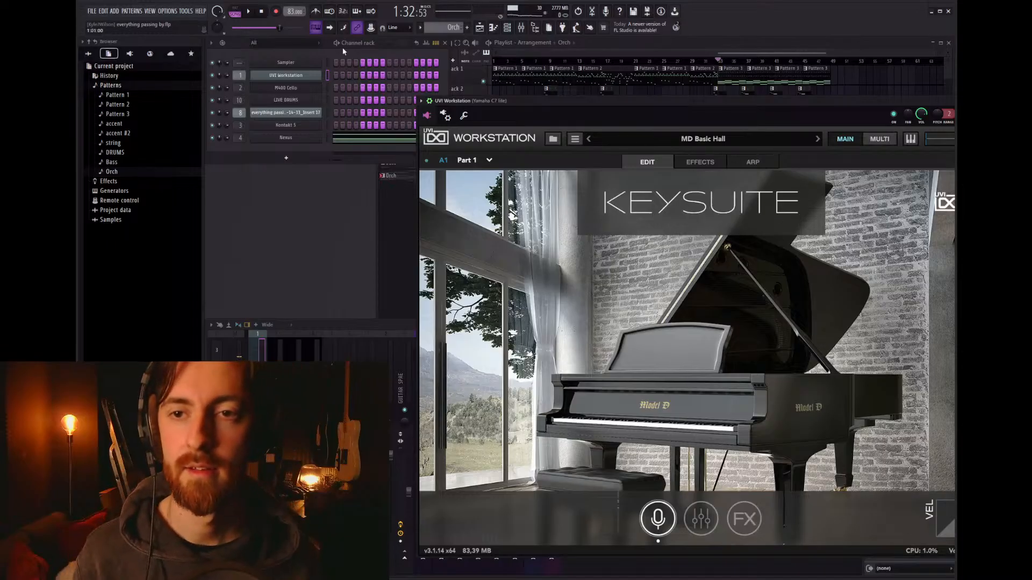
# Step: Select Pattern 2 and play it through the UVI Workstation piano with its window in view
pyautogui.click(588, 70)
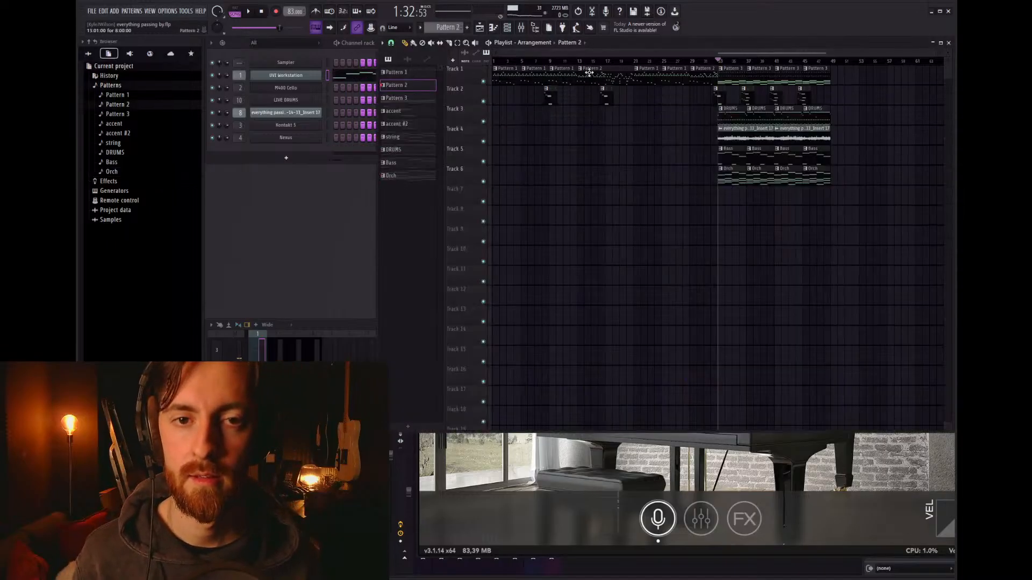
pyautogui.click(337, 43)
pyautogui.click(305, 77)
pyautogui.click(302, 76)
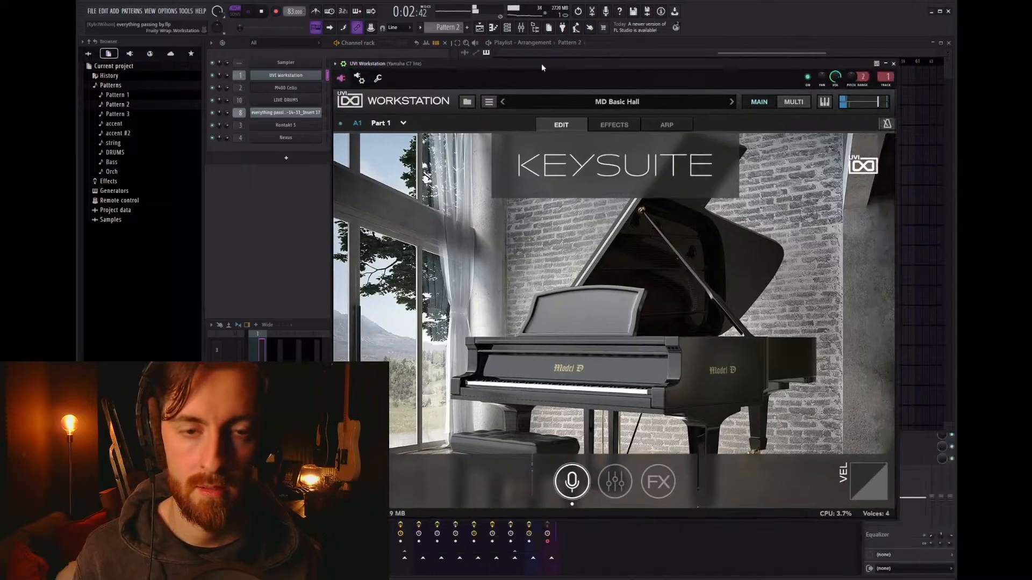
pyautogui.moveTo(542, 64); pyautogui.dragTo(520, 70)
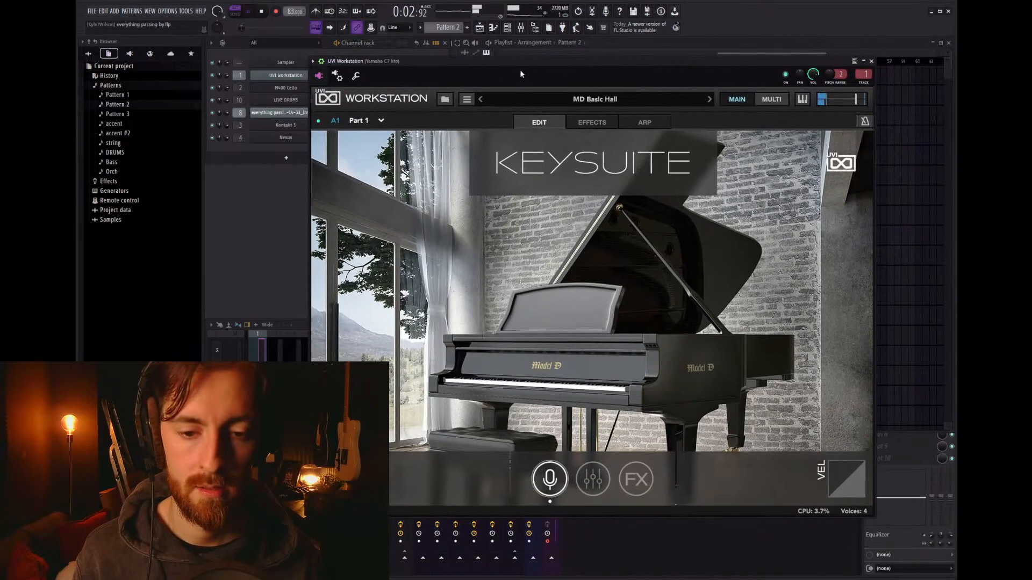
# Step: Set the UVI piano's amplitude envelope release to maximum and enable velocity control of the attack
pyautogui.click(604, 490)
pyautogui.moveTo(720, 195); pyautogui.dragTo(741, 50)
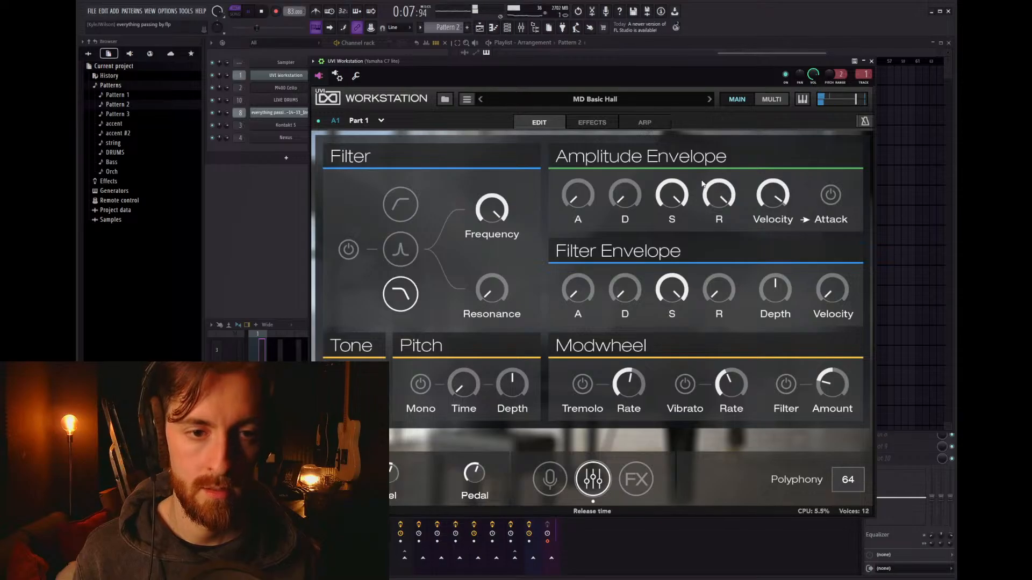
pyautogui.click(830, 194)
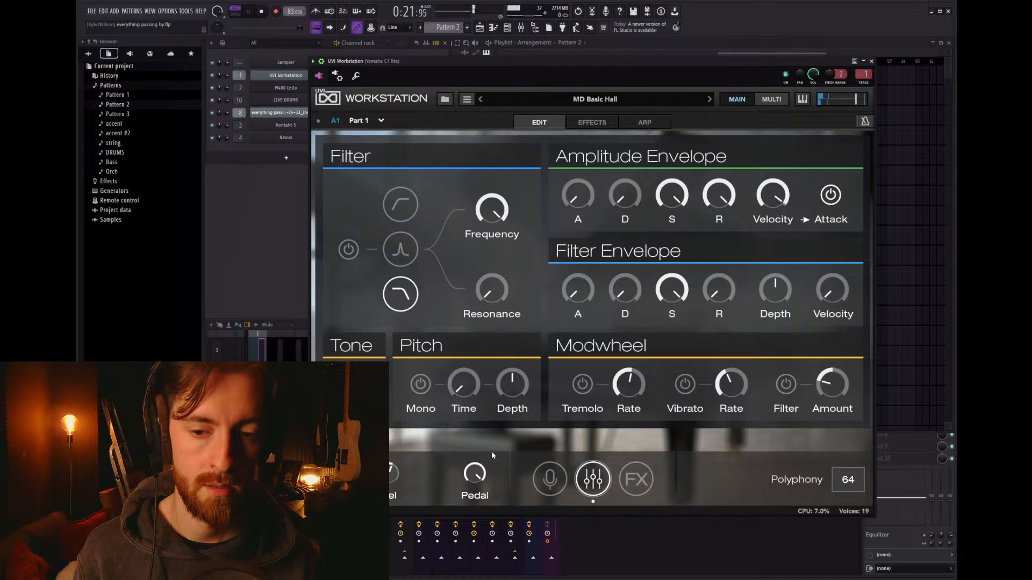
# Step: Try a lower pedal level on the UVI piano, and the filter envelope's release at maximum before returning it to minimum
pyautogui.moveTo(480, 476); pyautogui.dragTo(482, 521)
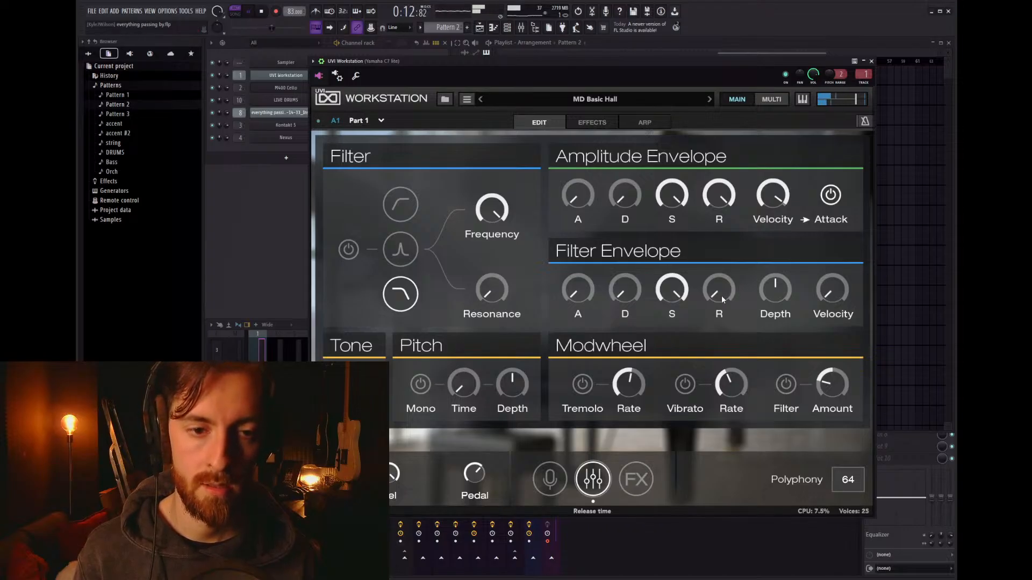
pyautogui.moveTo(721, 296); pyautogui.dragTo(723, 213)
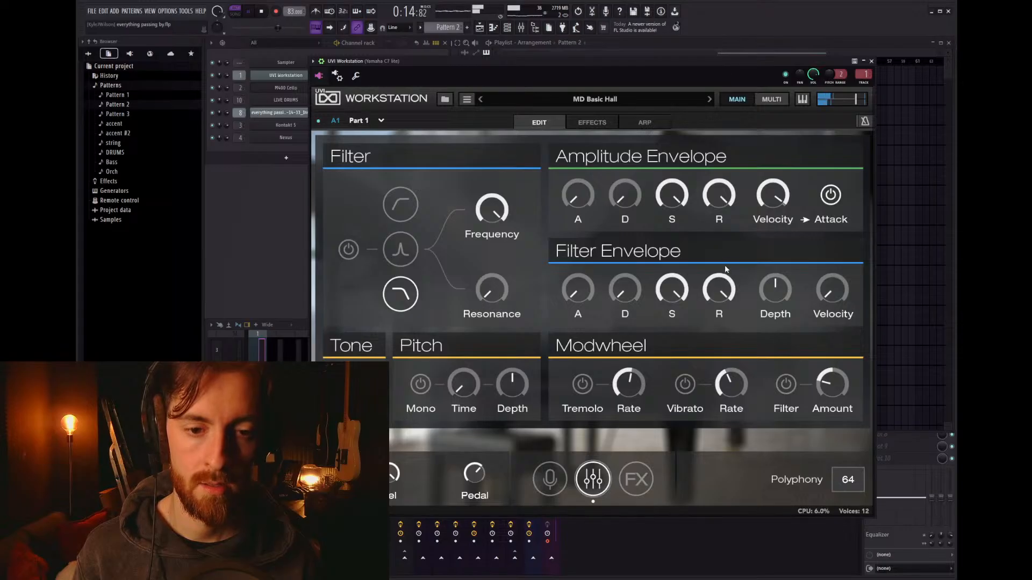
pyautogui.moveTo(720, 290); pyautogui.dragTo(717, 542)
# Step: Lower the UVI piano's pedal level to about its midpoint and switch off velocity control of the attack
pyautogui.moveTo(482, 491); pyautogui.dragTo(475, 513)
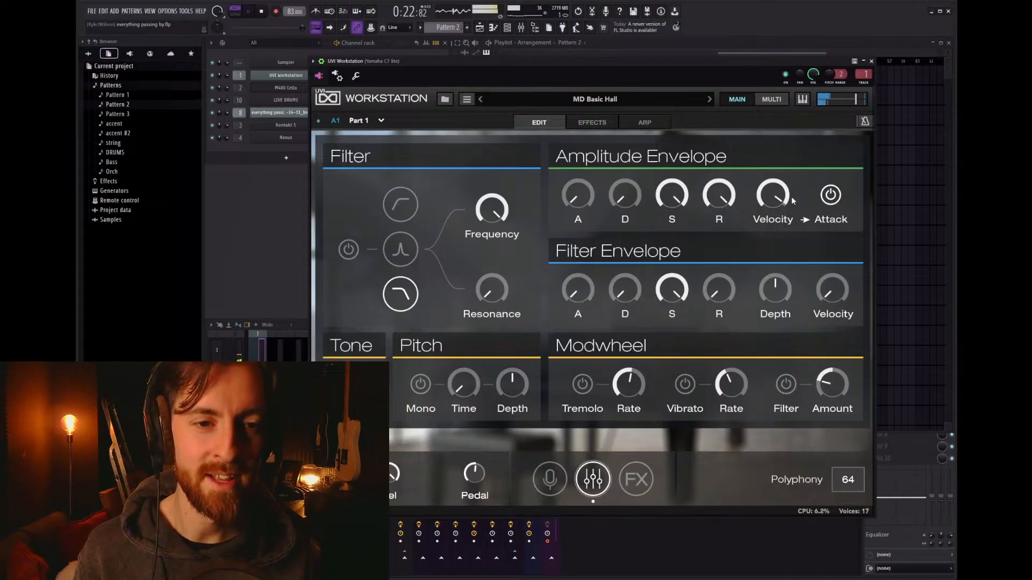
pyautogui.click(836, 200)
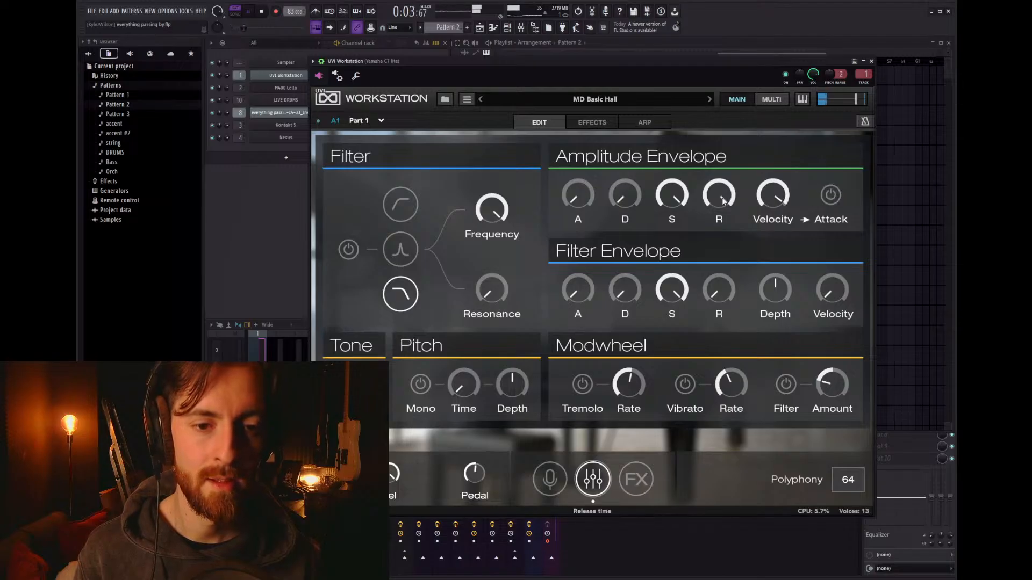
# Step: Replace the UVI Workstation sound with the IT Basic Hall preset of the F Grand from Key Suite Acoustic's grand pianos
pyautogui.click(579, 101)
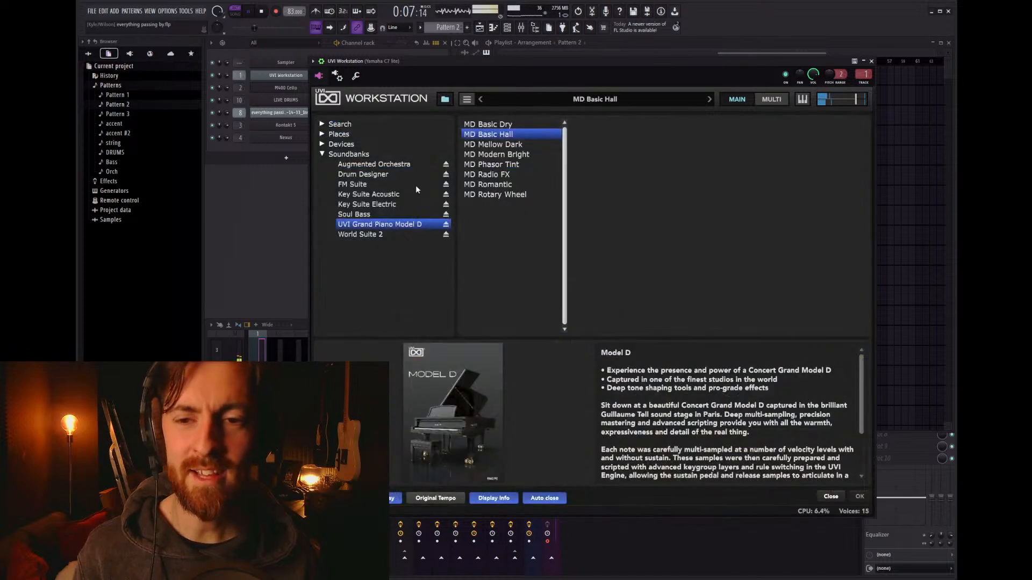
pyautogui.click(368, 193)
pyautogui.click(513, 133)
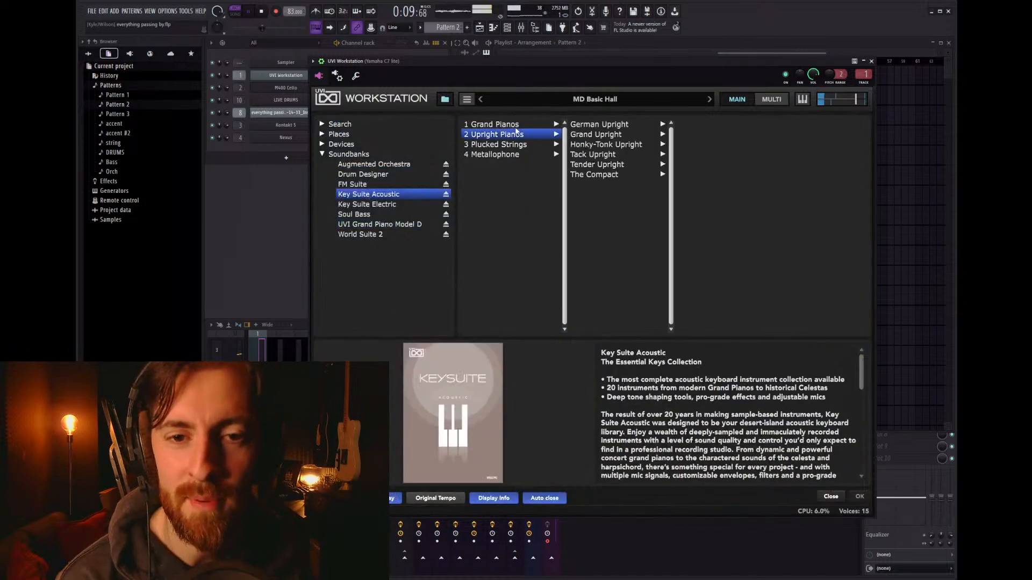
pyautogui.click(510, 125)
pyautogui.click(611, 133)
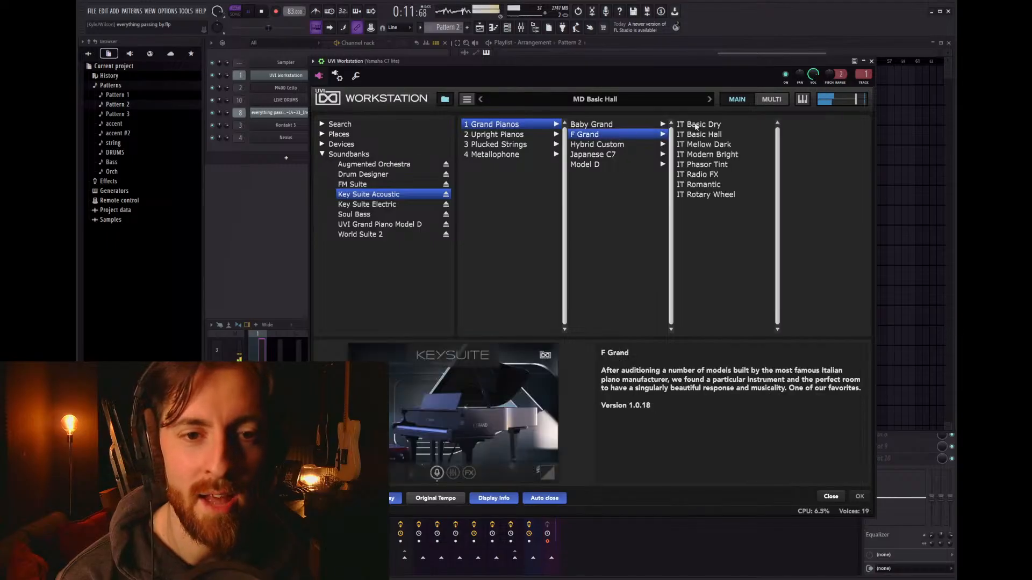
pyautogui.click(714, 135)
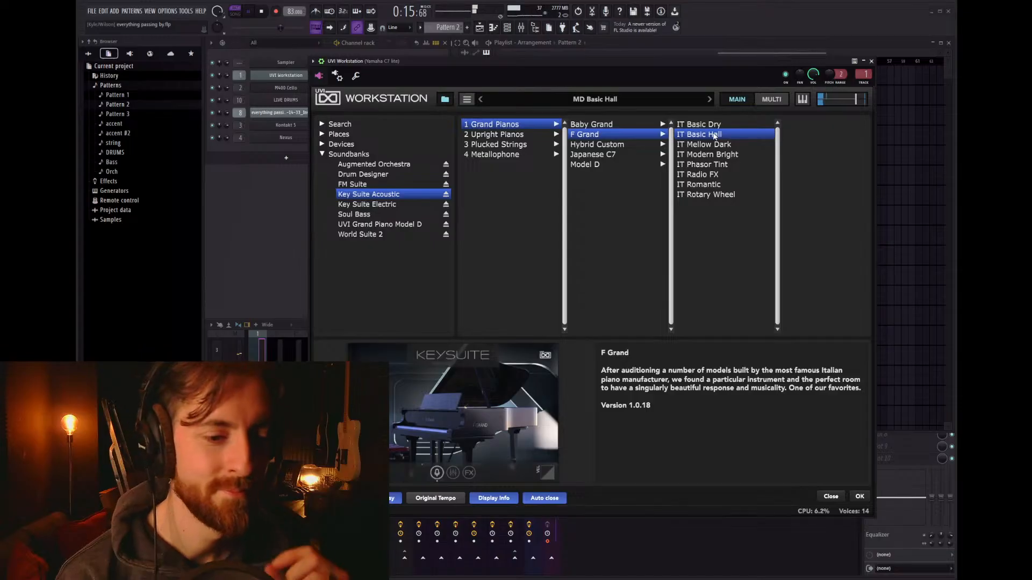
pyautogui.doubleClick(715, 135)
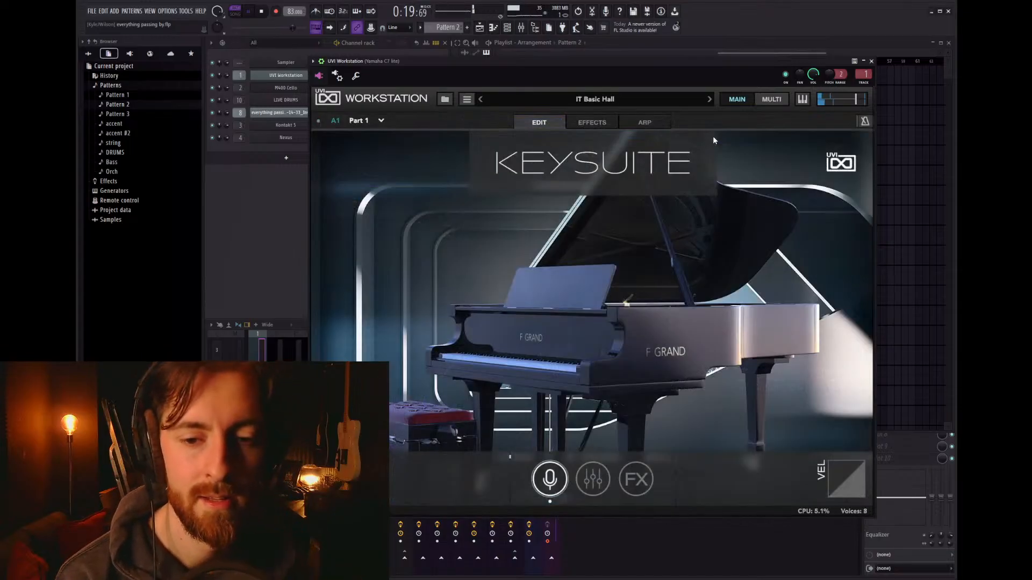
# Step: Set the F Grand's amplitude envelope release to maximum and close the UVI Workstation window
pyautogui.click(591, 478)
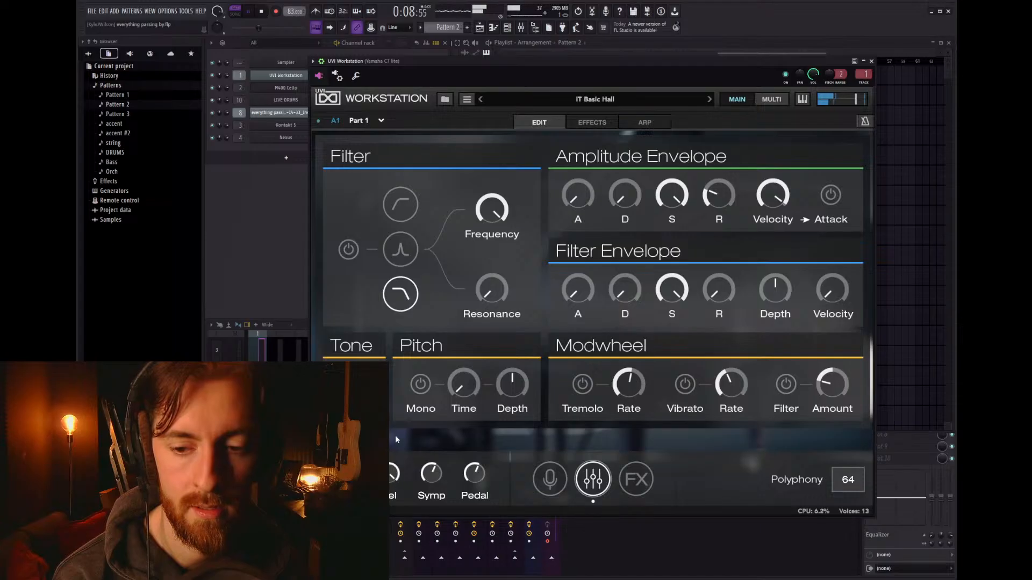
pyautogui.moveTo(394, 472); pyautogui.dragTo(393, 466)
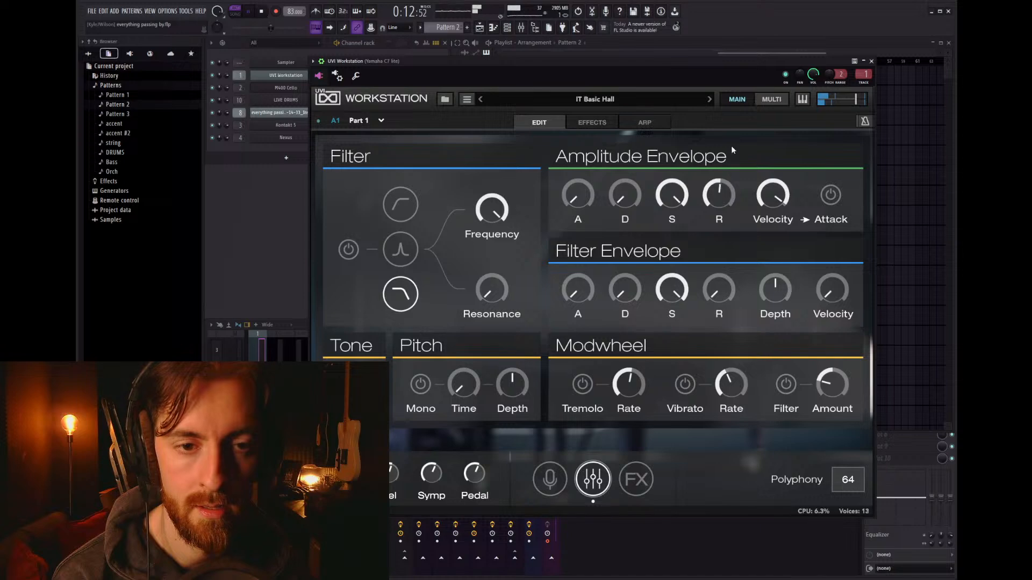
pyautogui.moveTo(719, 194); pyautogui.dragTo(733, 47)
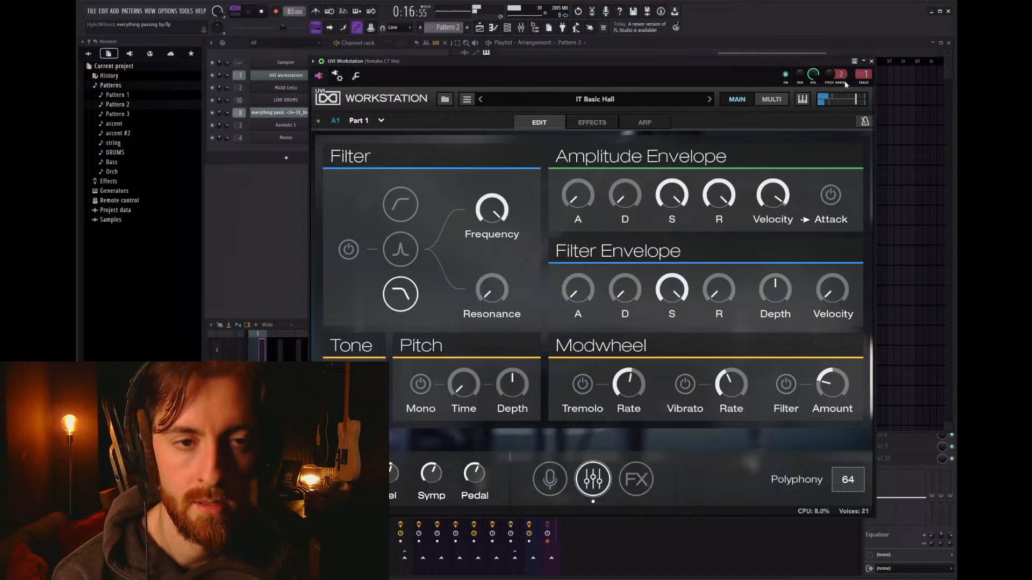
pyautogui.click(872, 61)
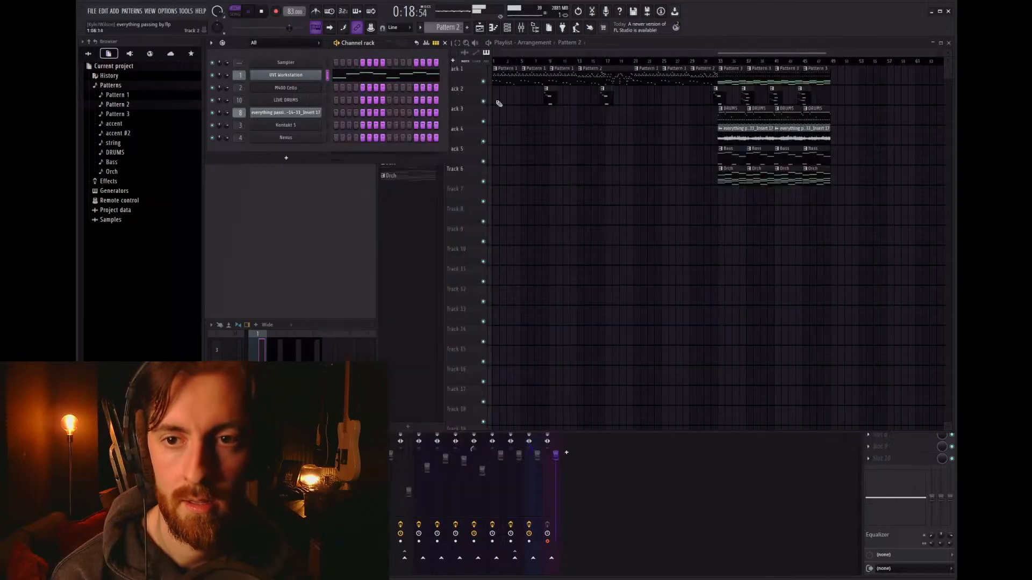
# Step: Inspect Pattern 2's UVI Workstation notes in the piano roll down to the lowest octaves, with playback stopped
pyautogui.click(361, 76)
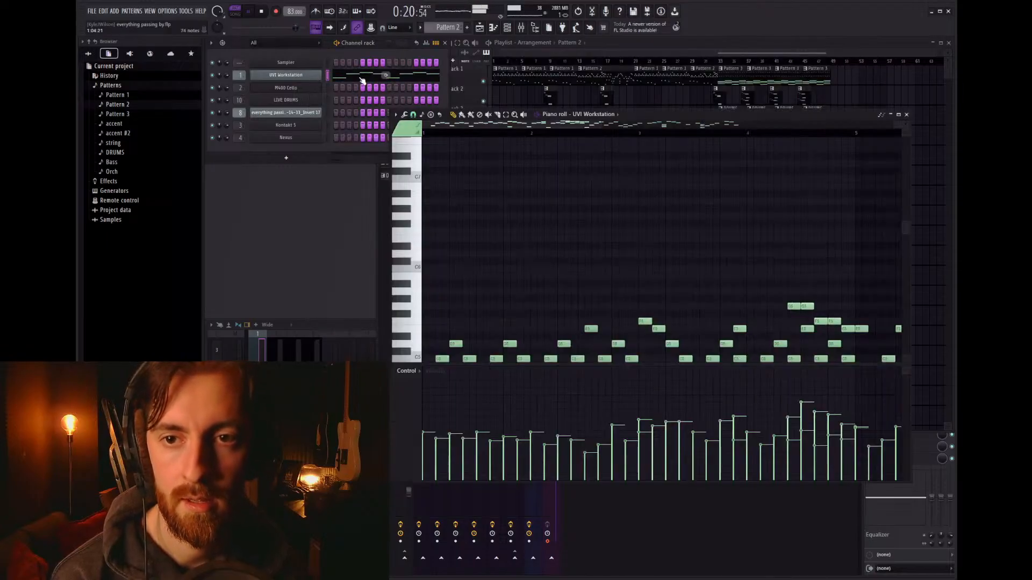
pyautogui.scroll(-4, 532, 225)
pyautogui.press('space')
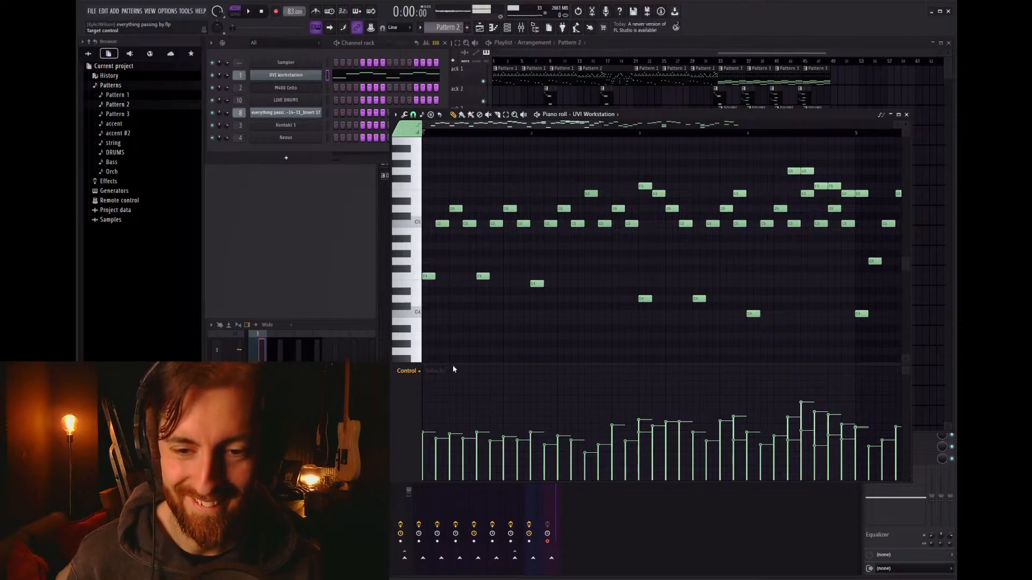
pyautogui.scroll(-12, 464, 338)
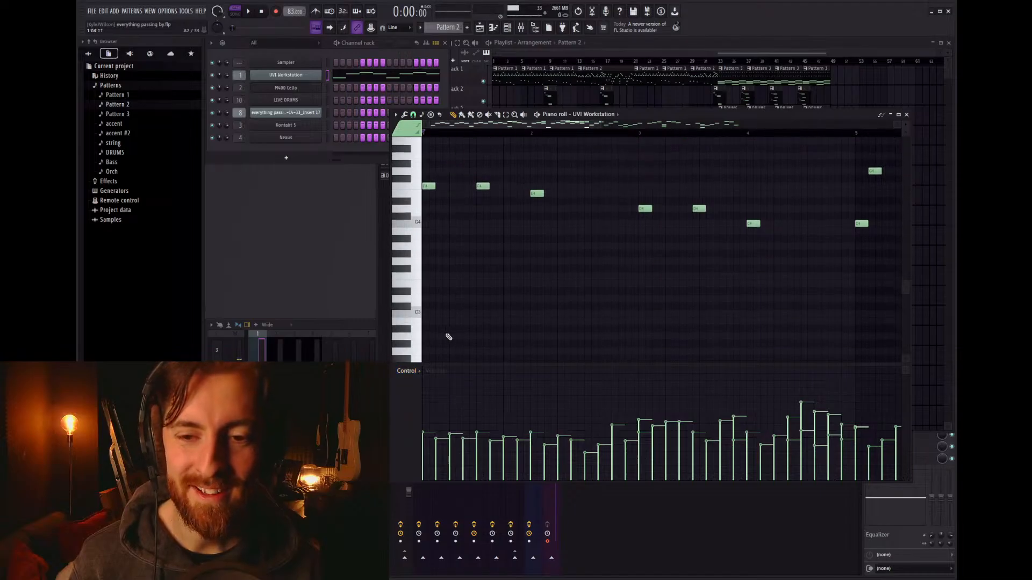
pyautogui.scroll(-2, 415, 338)
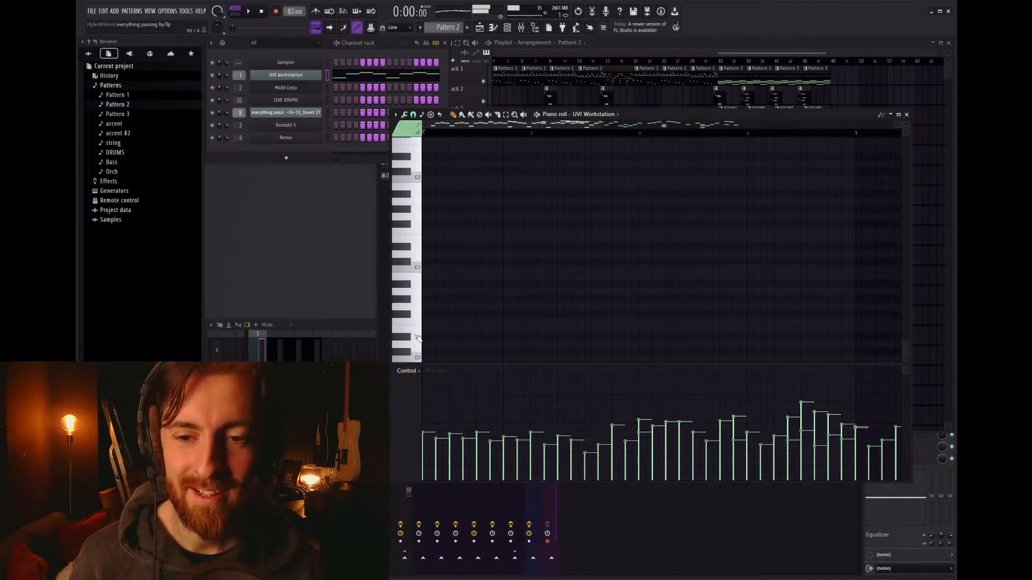
# Step: Switch the F Grand's U7 reverb impulse response to Cathedral 1 and adjust its mix to a low level during playback
pyautogui.click(290, 75)
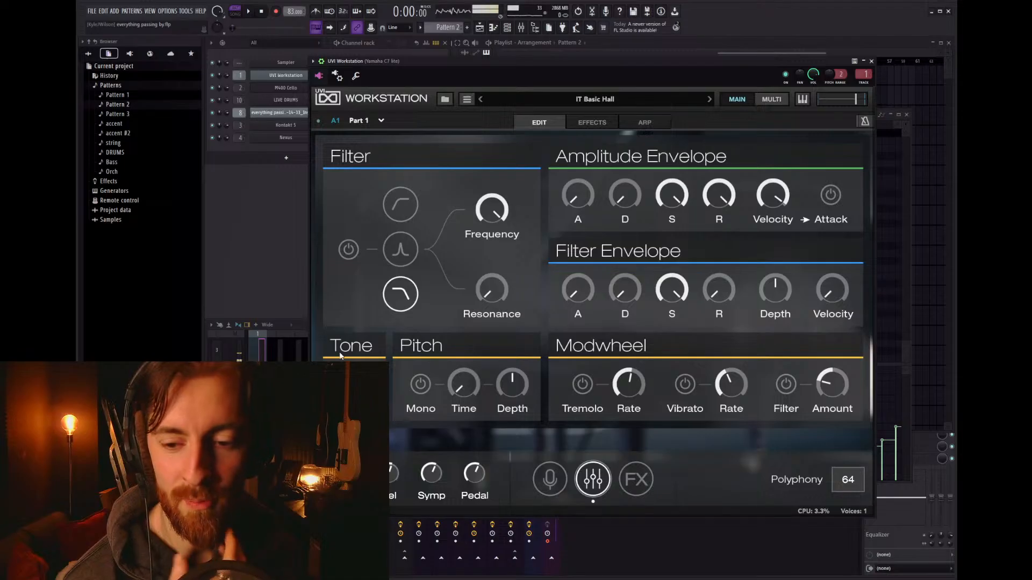
pyautogui.click(629, 486)
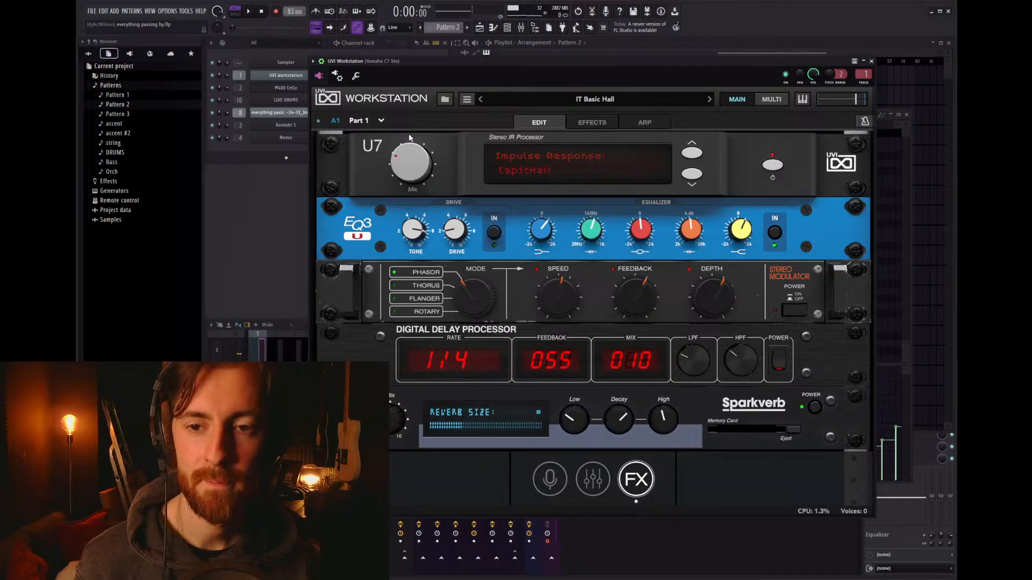
pyautogui.click(337, 43)
pyautogui.click(408, 171)
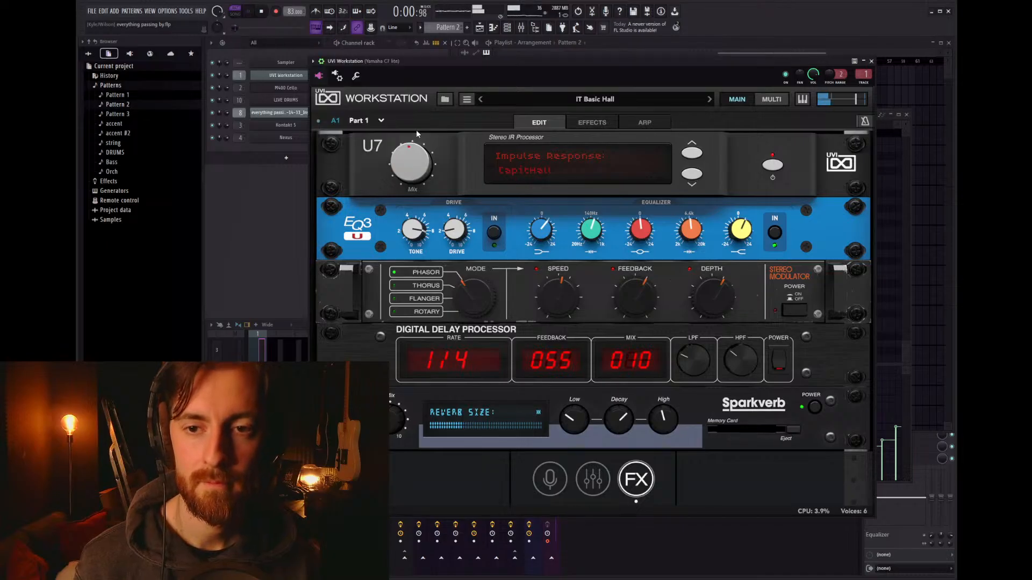
pyautogui.scroll(-3, 427, 162)
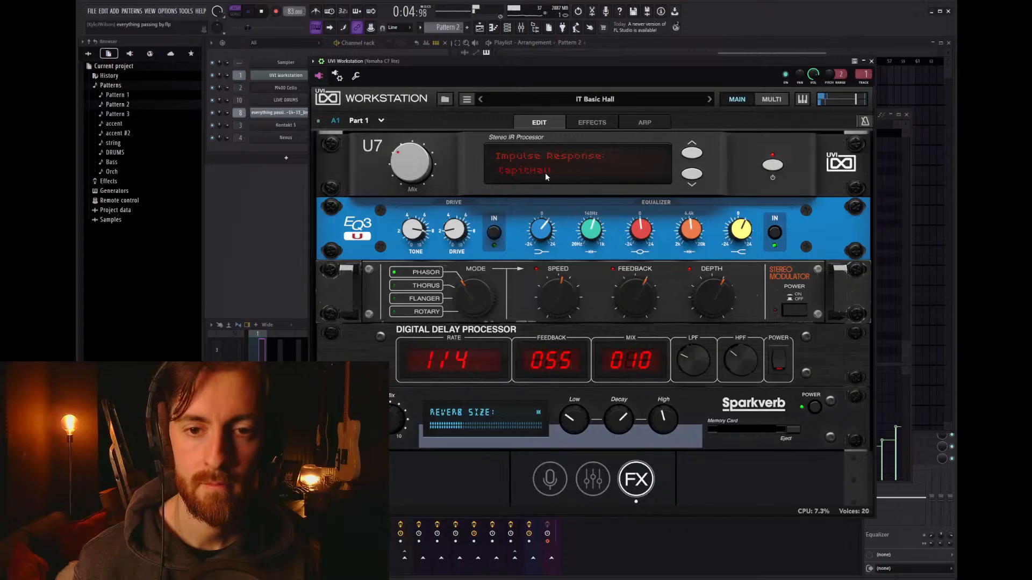
pyautogui.click(692, 173)
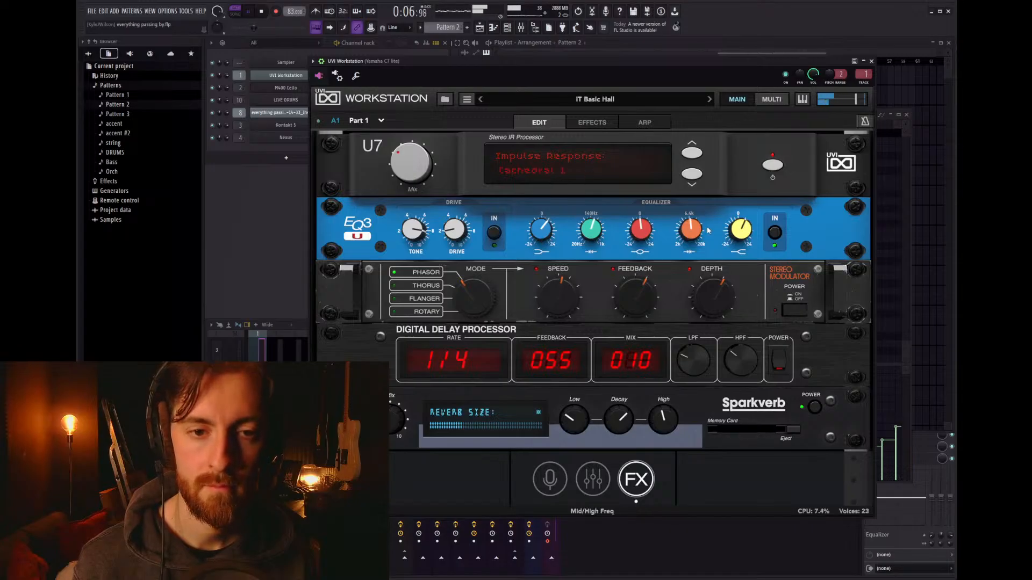
pyautogui.moveTo(408, 168); pyautogui.dragTo(405, 202)
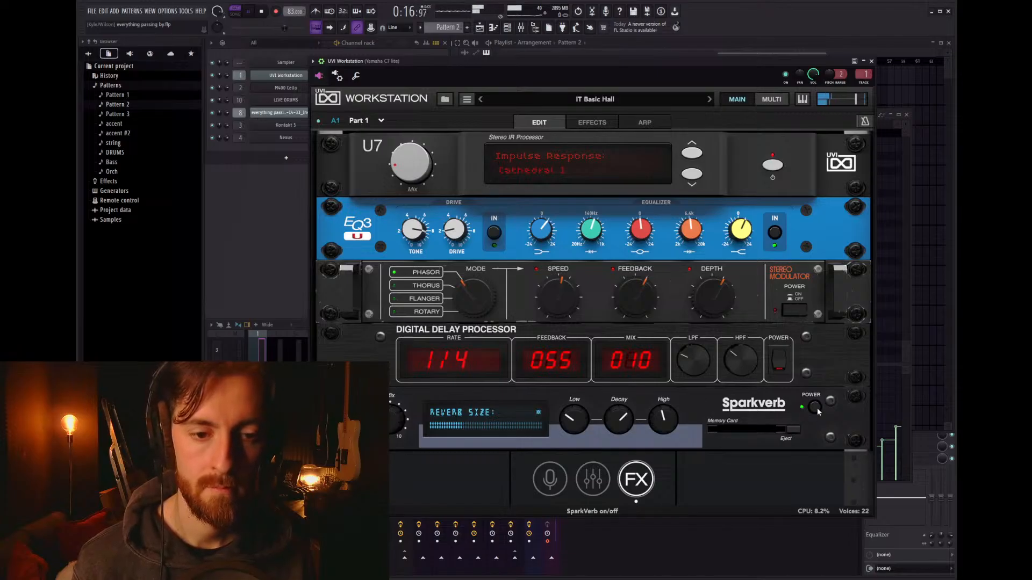
# Step: Review the F Grand's microphone, sound-shaping and effects pages during Pattern 2 playback, and close the UVI Workstation window
pyautogui.click(549, 483)
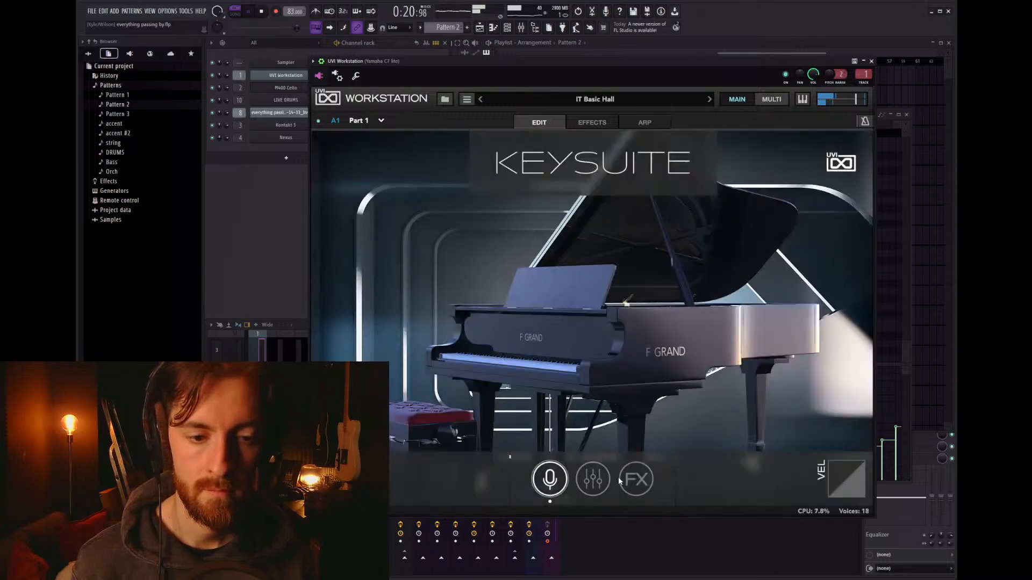
pyautogui.click(602, 485)
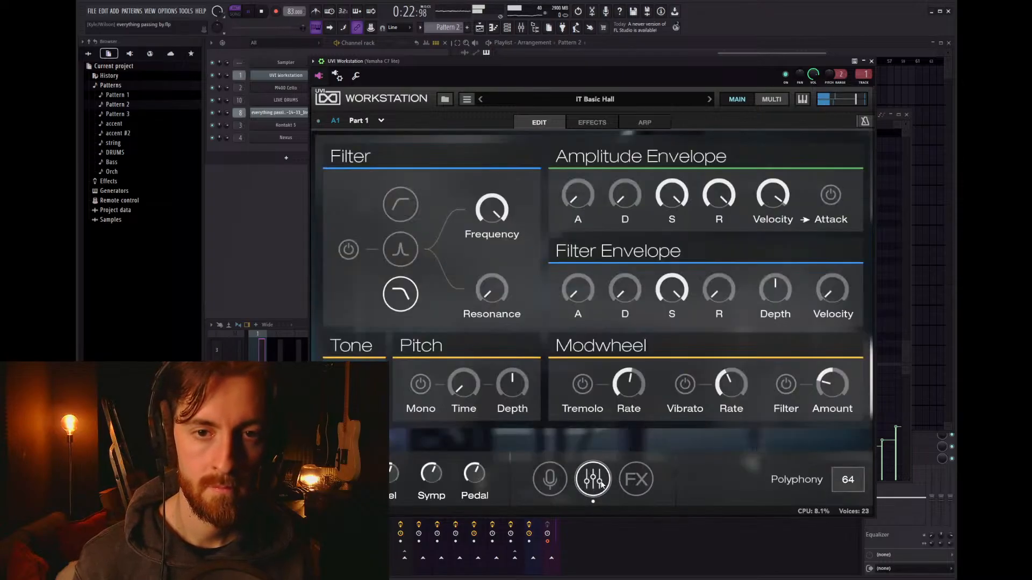
pyautogui.click(549, 478)
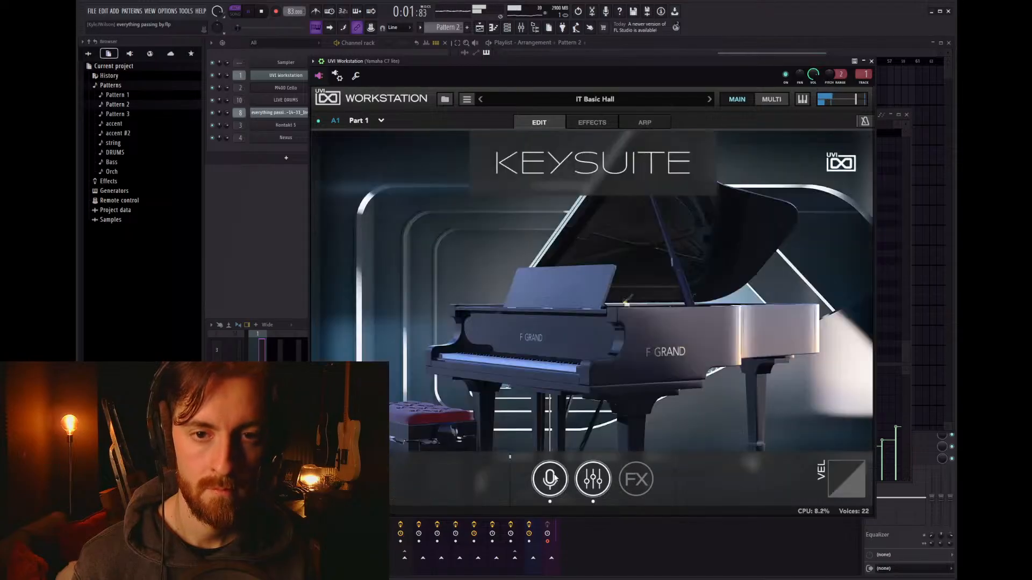
pyautogui.click(594, 475)
pyautogui.click(628, 482)
pyautogui.click(609, 478)
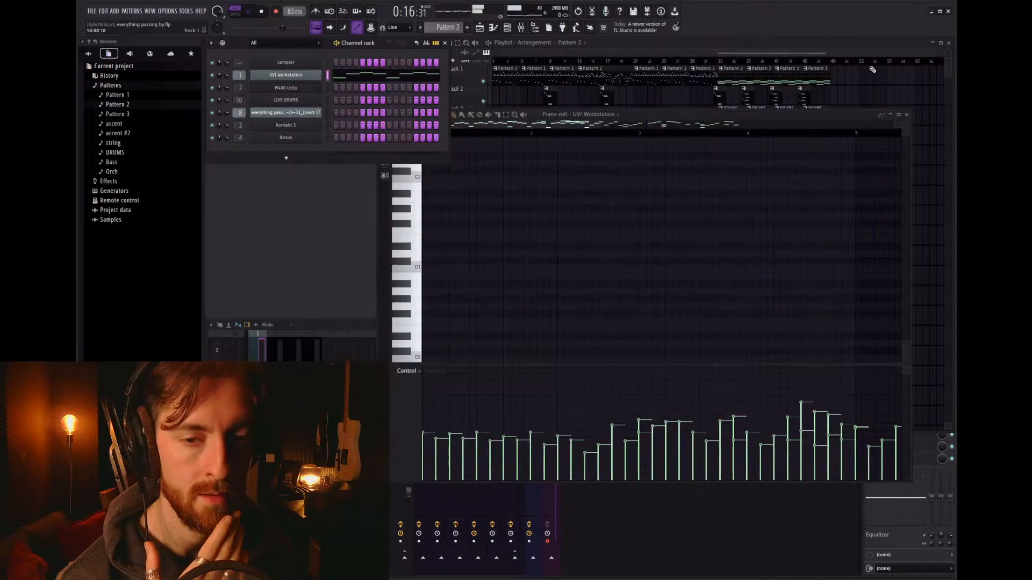
pyautogui.click(871, 60)
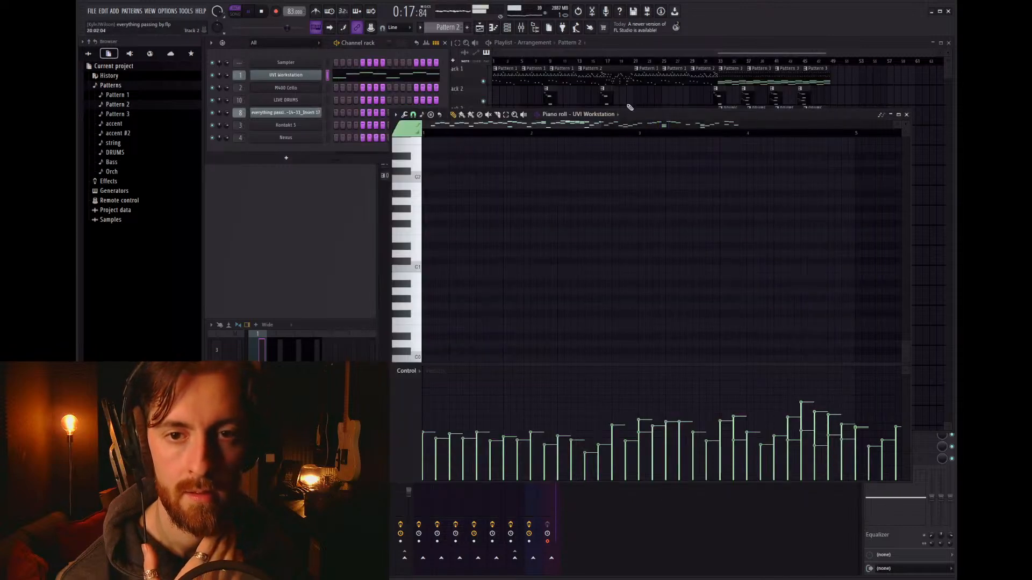
# Step: Listen to the arrangement from bar 17 and from bar 33, and switch back to playing Pattern 2
pyautogui.click(601, 61)
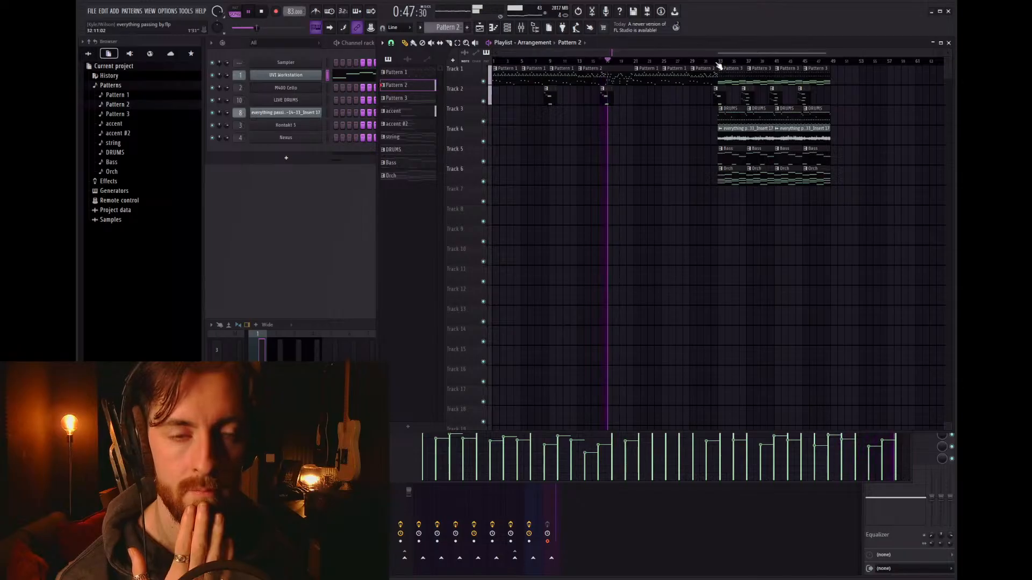
pyautogui.click(718, 62)
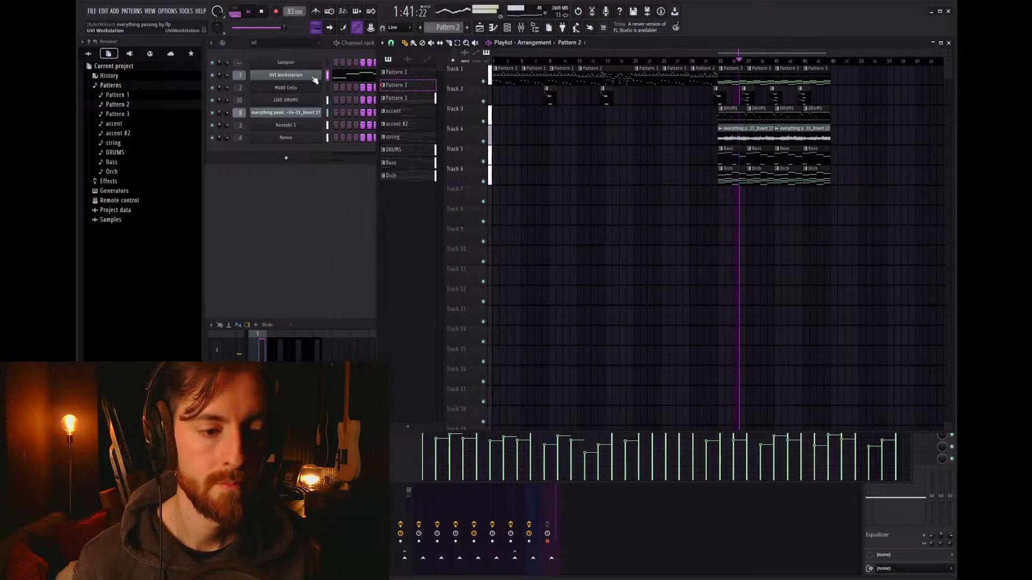
pyautogui.click(319, 49)
pyautogui.press('space')
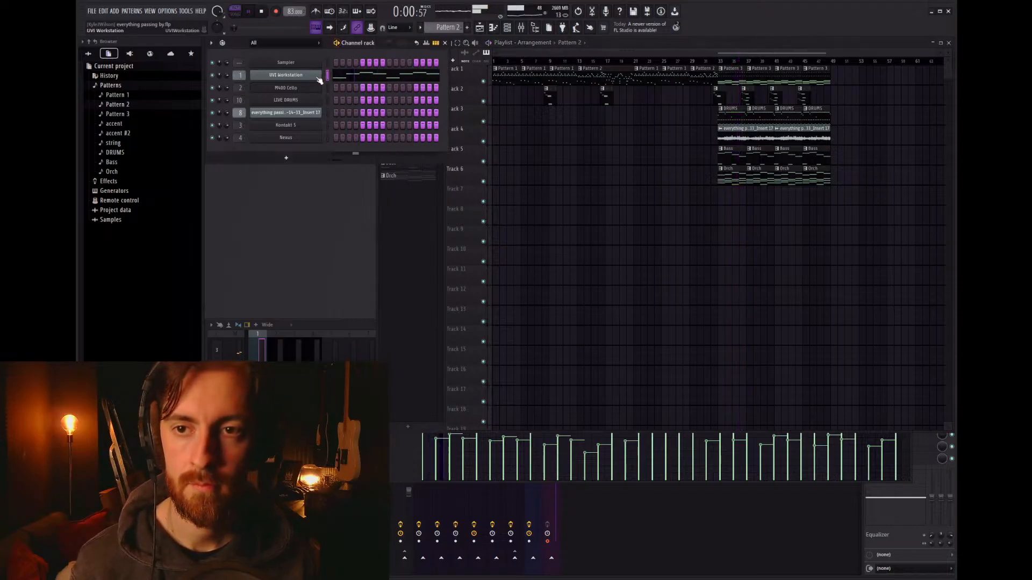
# Step: Try raising the release values of Pattern 2's UVI Workstation notes to maximum in the piano roll
pyautogui.click(310, 80)
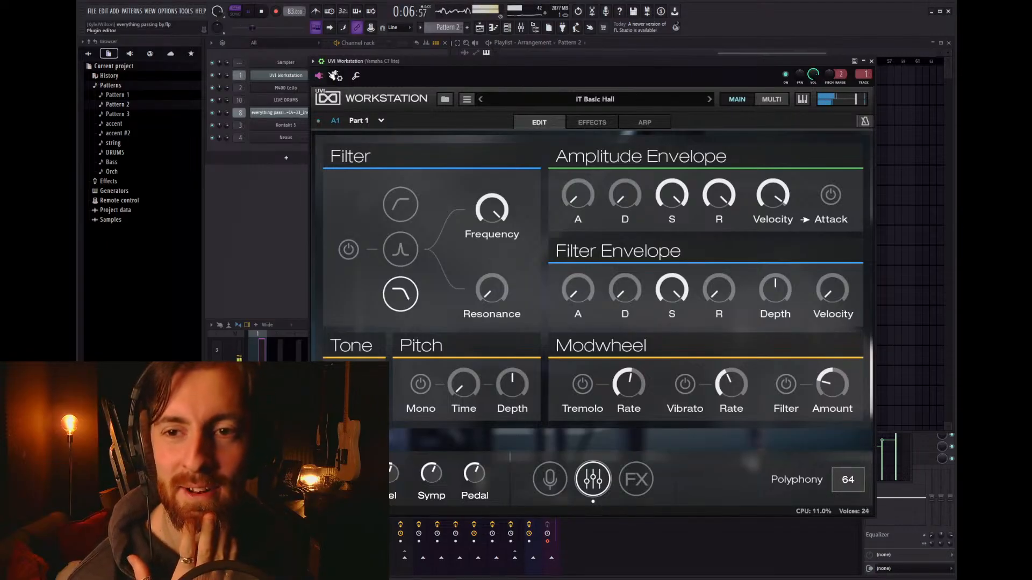
pyautogui.click(284, 75)
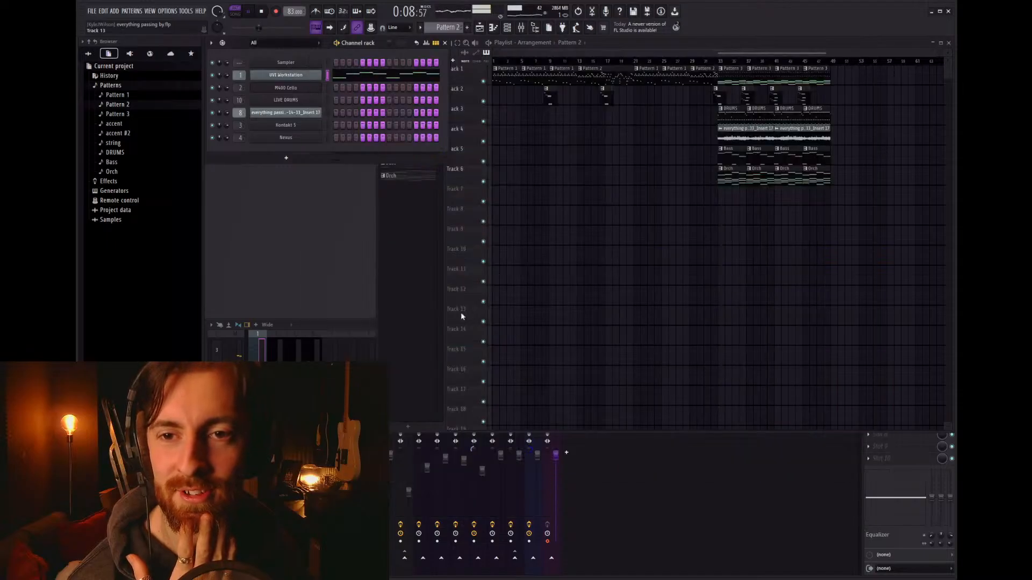
pyautogui.click(333, 76)
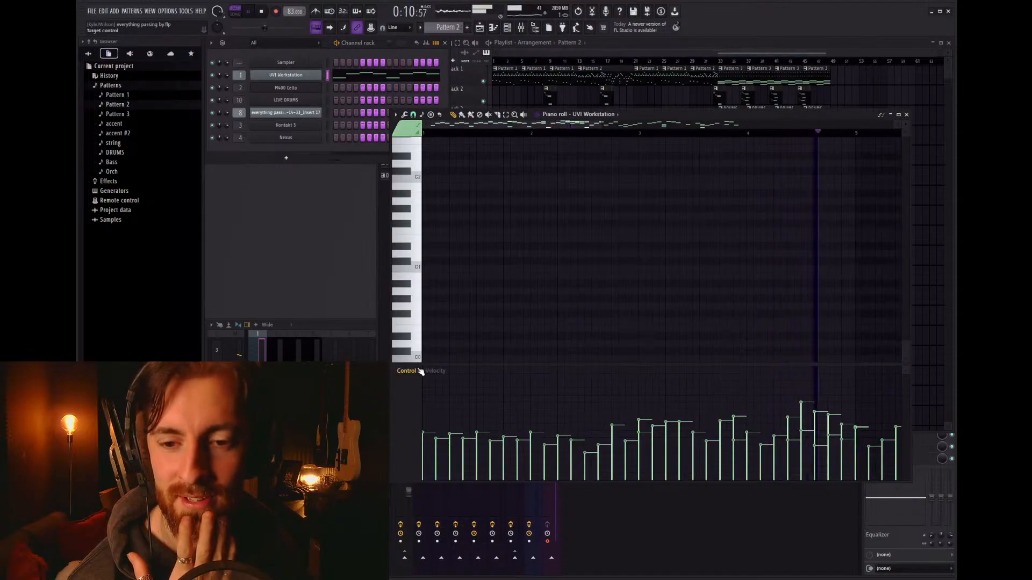
pyautogui.scroll(-1, 430, 402)
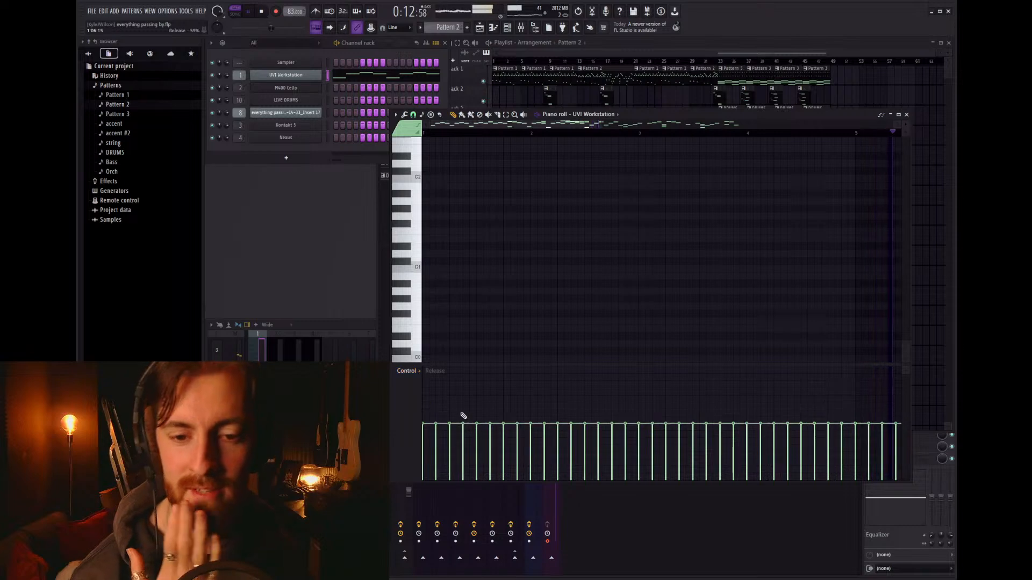
pyautogui.moveTo(430, 419)
pyautogui.mouseDown()
pyautogui.moveTo(437, 361)
pyautogui.moveTo(760, 237)
pyautogui.moveTo(882, 242)
pyautogui.mouseUp()
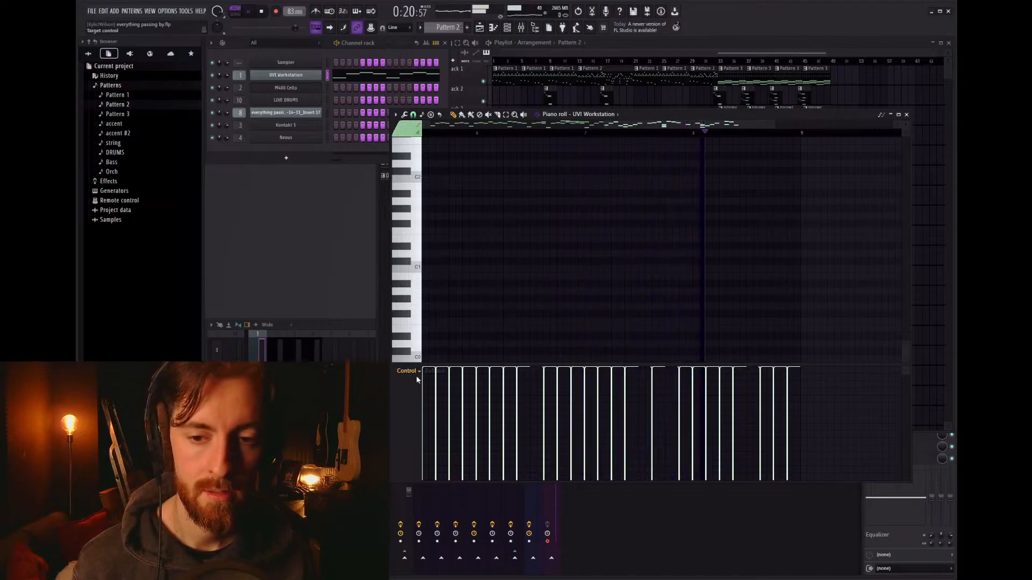
# Step: Try a curve on another control property of Pattern 2's piano notes, undo the control edits, and return to the release values
pyautogui.click(442, 419)
pyautogui.moveTo(476, 423)
pyautogui.mouseDown()
pyautogui.moveTo(610, 396)
pyautogui.moveTo(810, 396)
pyautogui.moveTo(585, 366)
pyautogui.moveTo(860, 369)
pyautogui.moveTo(824, 385)
pyautogui.moveTo(422, 415)
pyautogui.mouseUp()
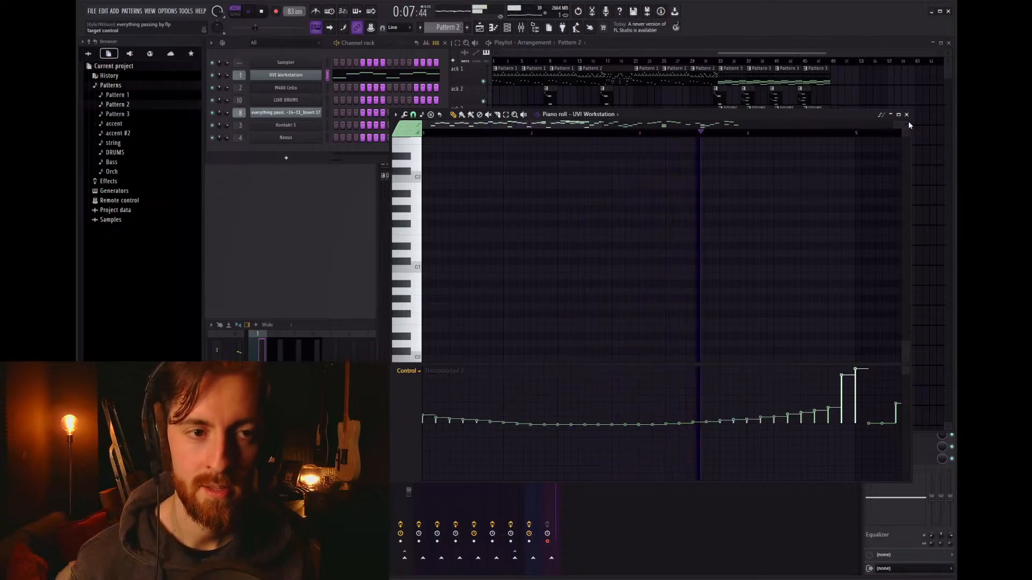
pyautogui.hotkey('ctrl', 'z')
pyautogui.hotkey('ctrl', 'z')
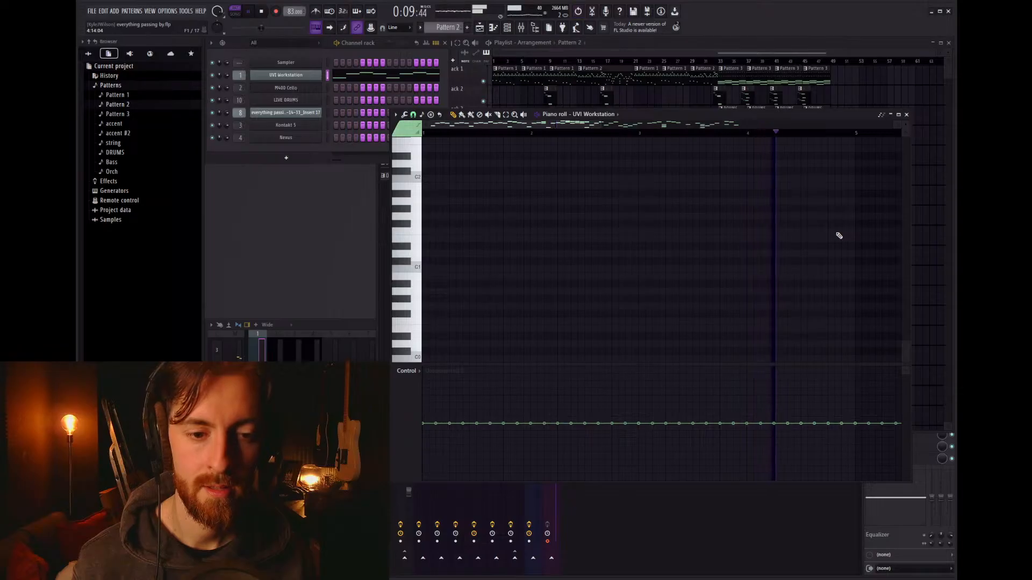
pyautogui.scroll(3, 421, 400)
pyautogui.scroll(-1, 422, 400)
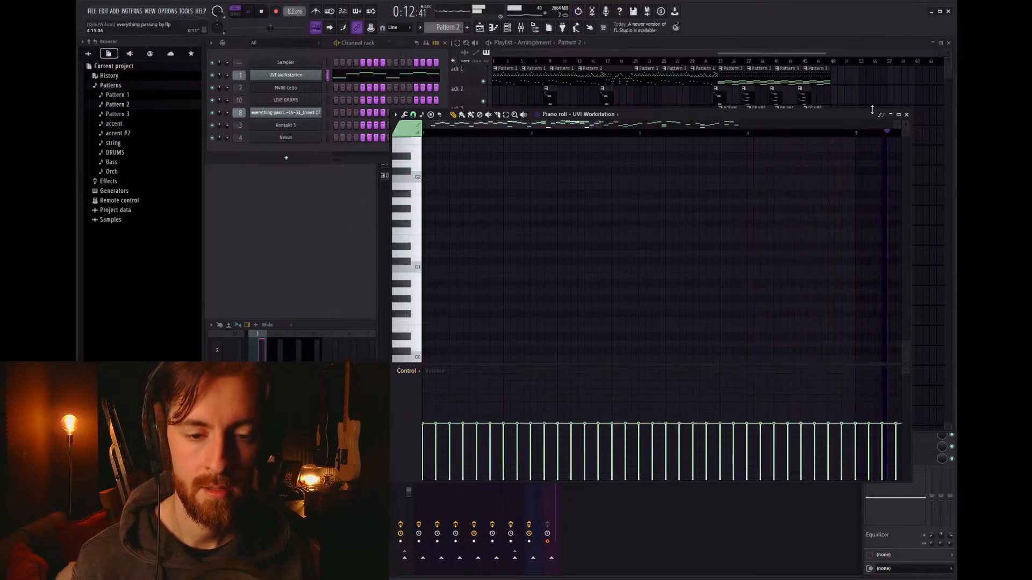
# Step: Browse UVI Workstation's UVI Grand Piano Model D, Key Suite Acoustic and World Suite 2 soundbanks, including World Suite 2's By Type categories
pyautogui.click(907, 115)
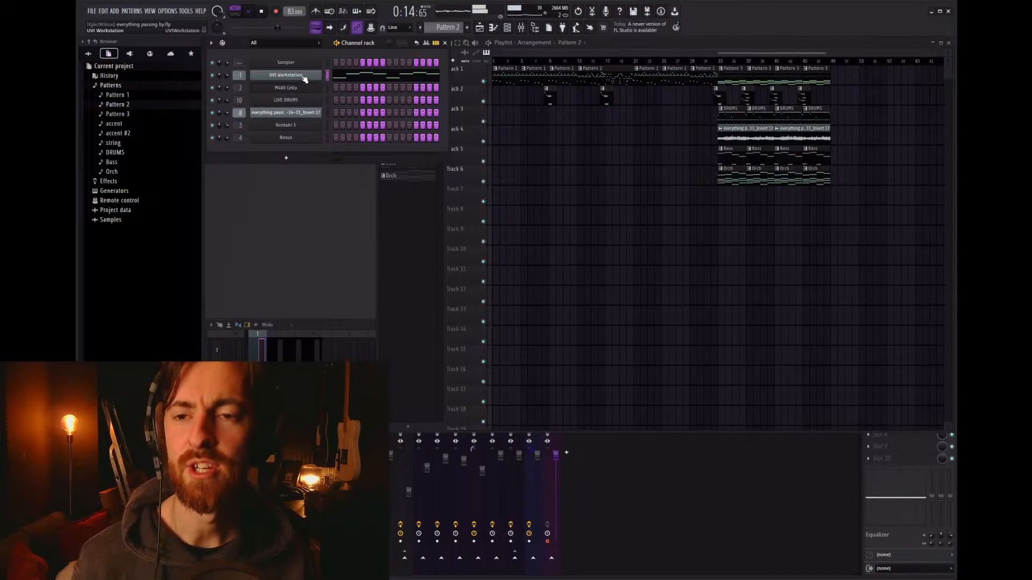
pyautogui.click(304, 77)
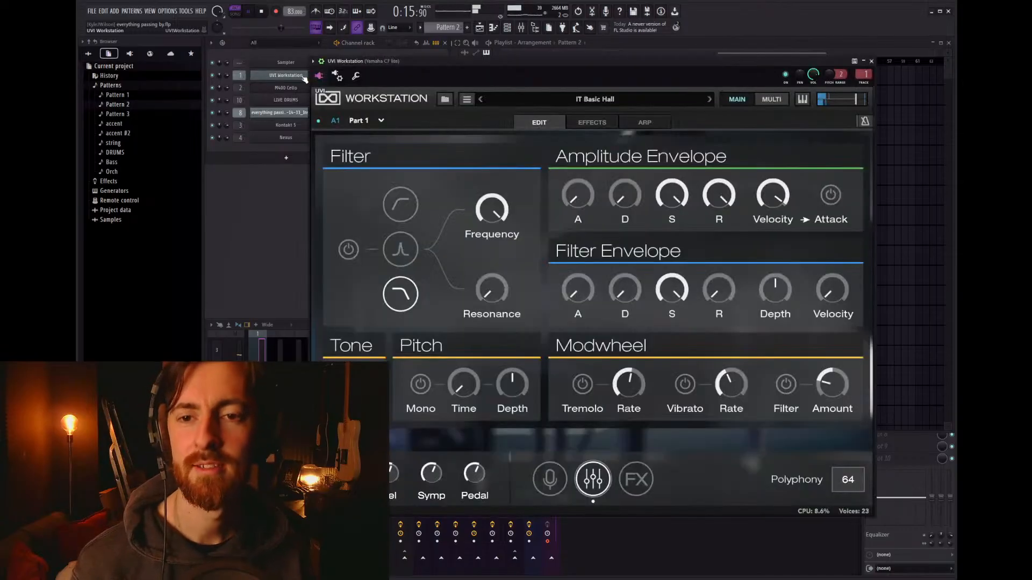
pyautogui.click(605, 102)
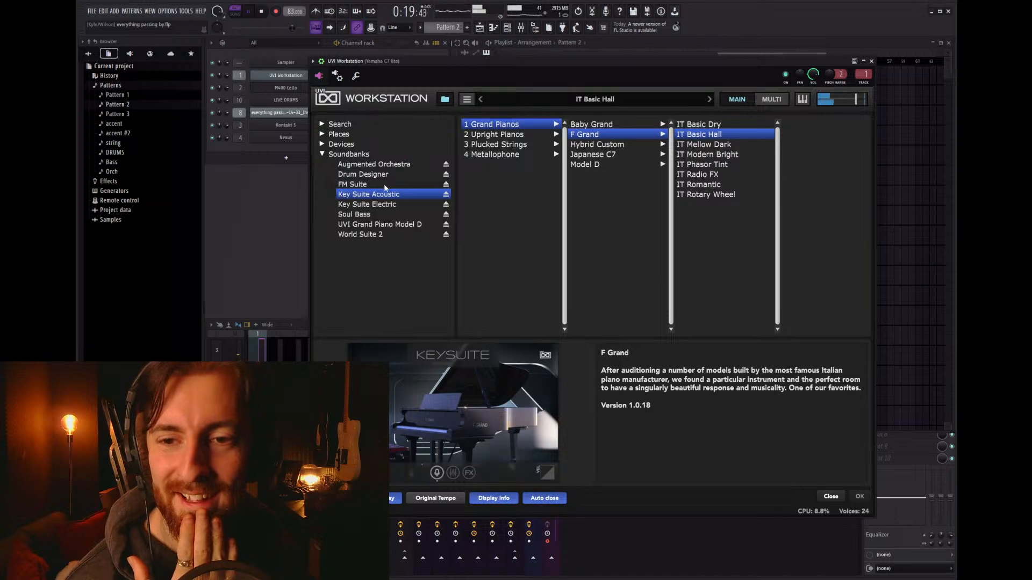
pyautogui.click(385, 225)
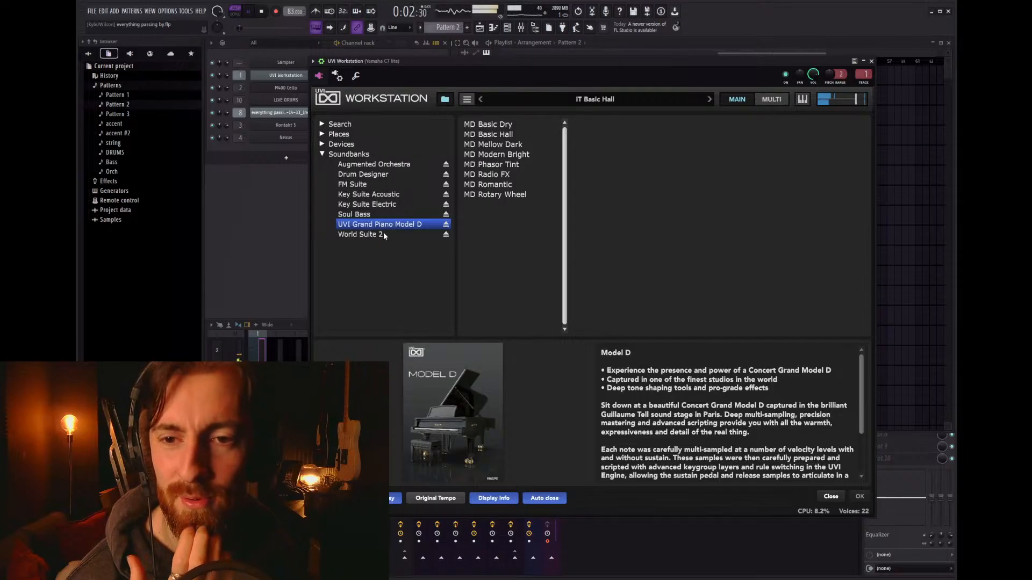
pyautogui.click(381, 199)
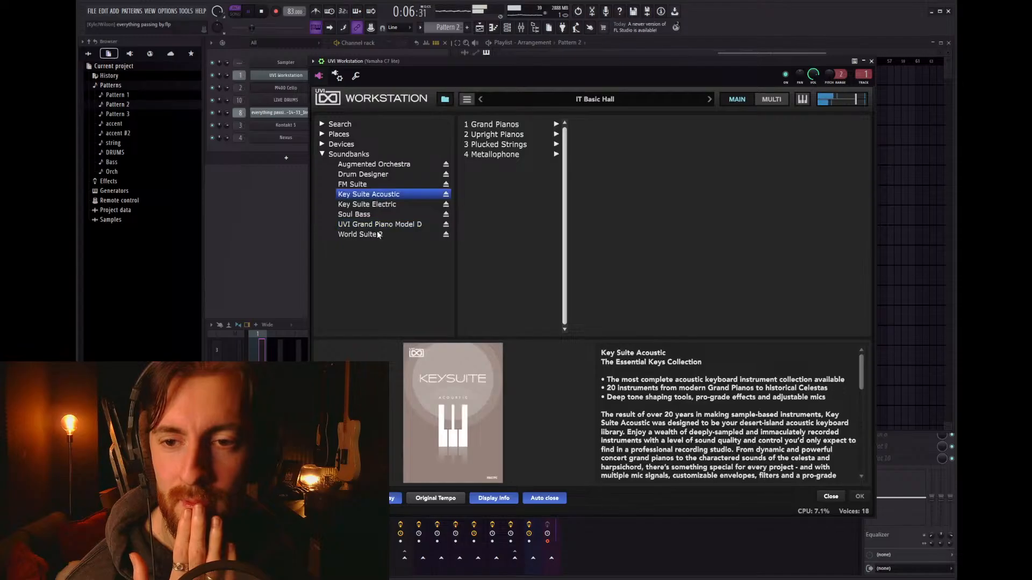
pyautogui.click(377, 234)
pyautogui.click(513, 133)
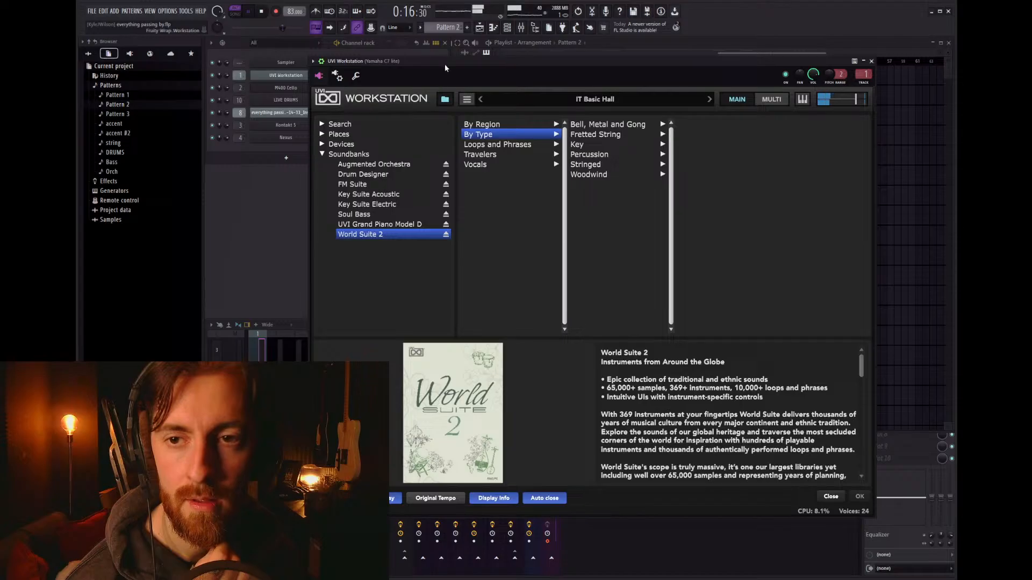
# Step: Lower the Rel and Pedal amounts of the IT Basic Hall piano, replay the pattern, and close UVI Workstation
pyautogui.moveTo(444, 68); pyautogui.dragTo(519, 71)
pyautogui.click(306, 83)
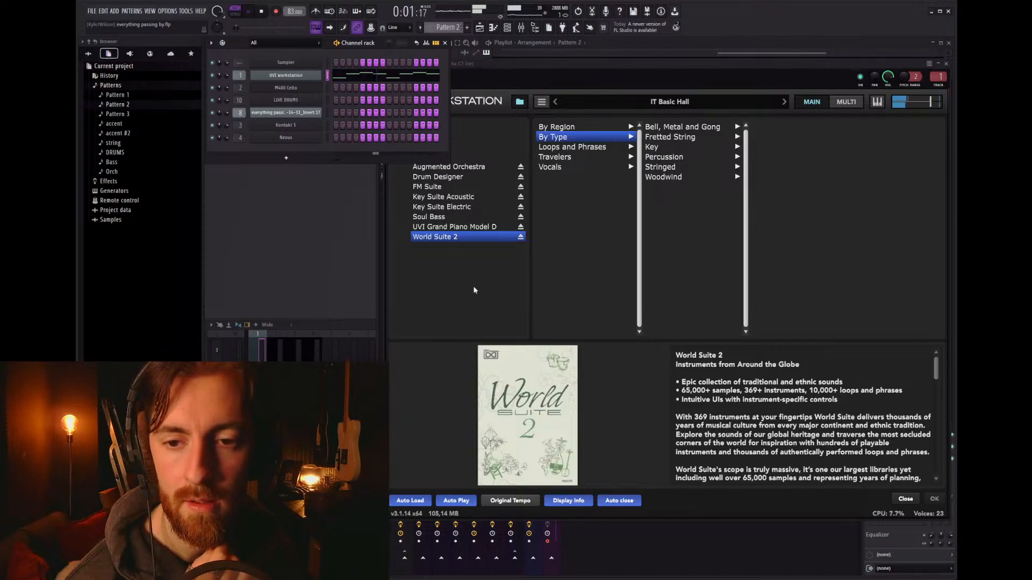
pyautogui.click(592, 76)
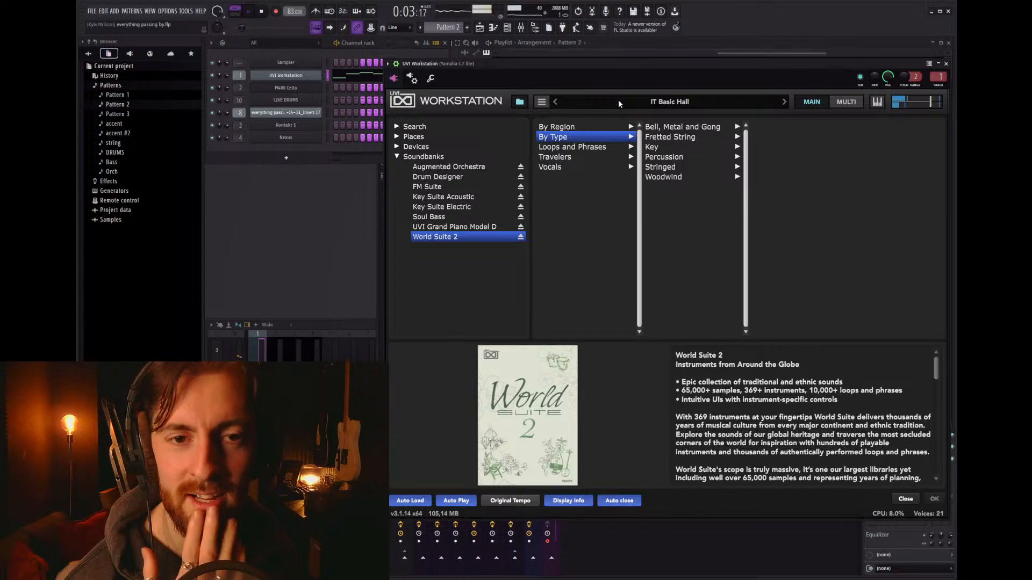
pyautogui.click(822, 101)
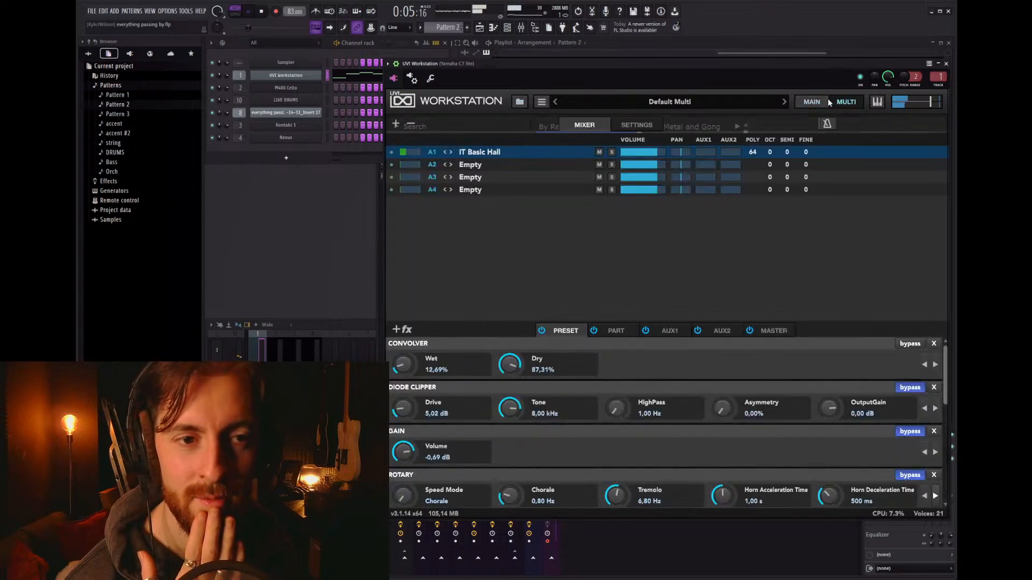
pyautogui.click(811, 103)
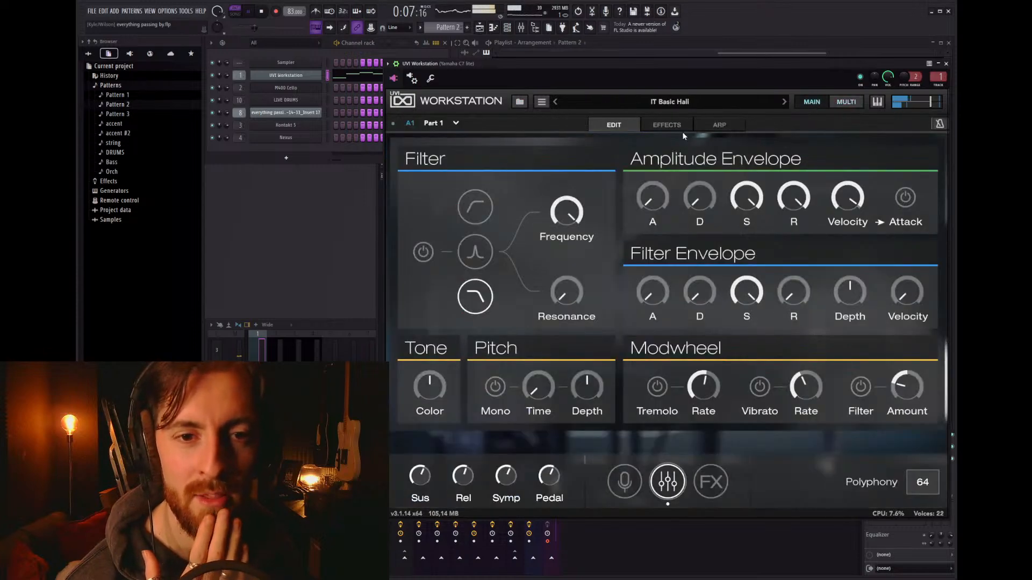
pyautogui.moveTo(460, 476); pyautogui.dragTo(461, 520)
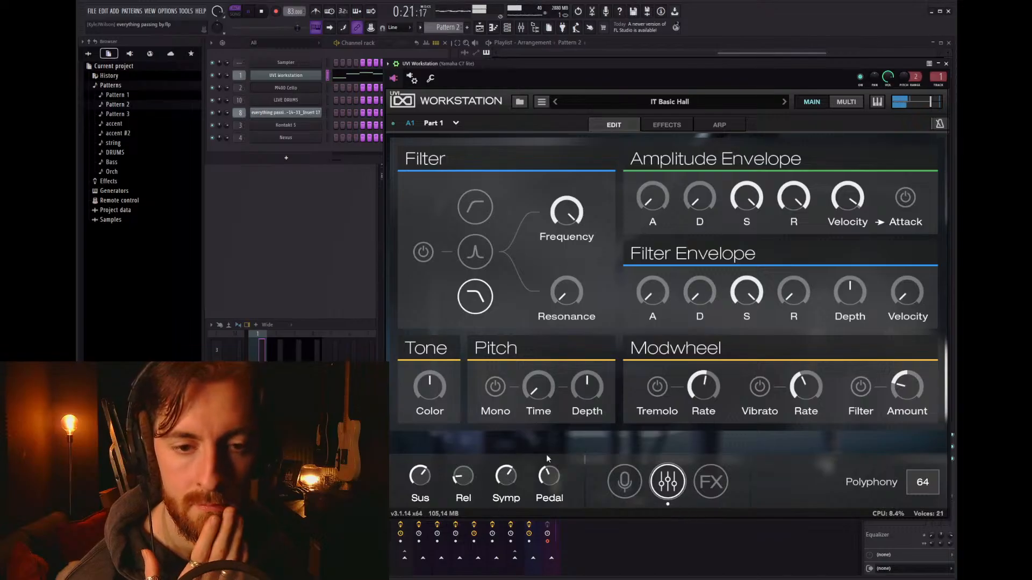
pyautogui.press('space')
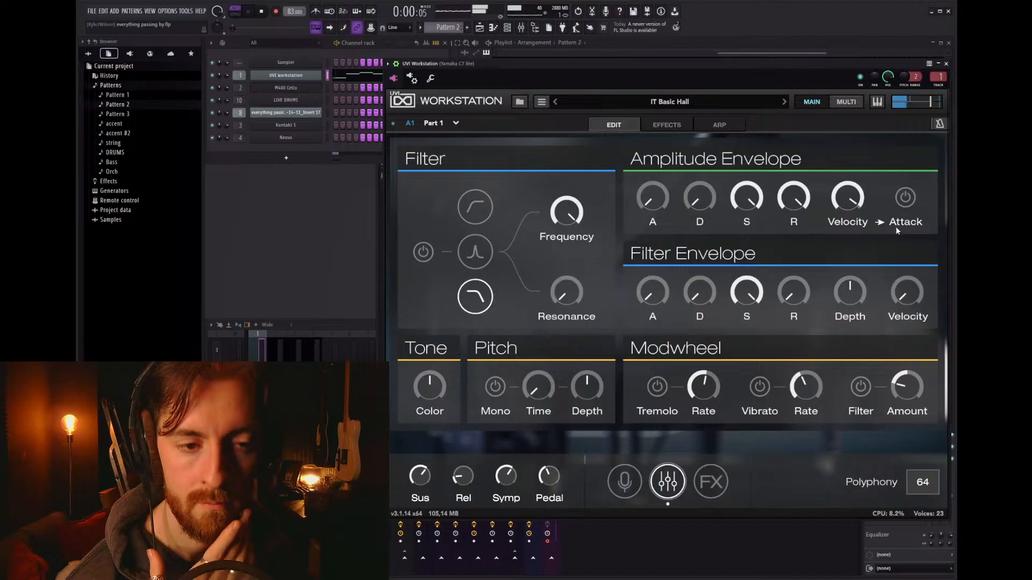
pyautogui.click(945, 64)
# Step: Play the arrangement from bar 33 and inspect Pattern 3's UVI Workstation notes in the piano roll
pyautogui.click(719, 62)
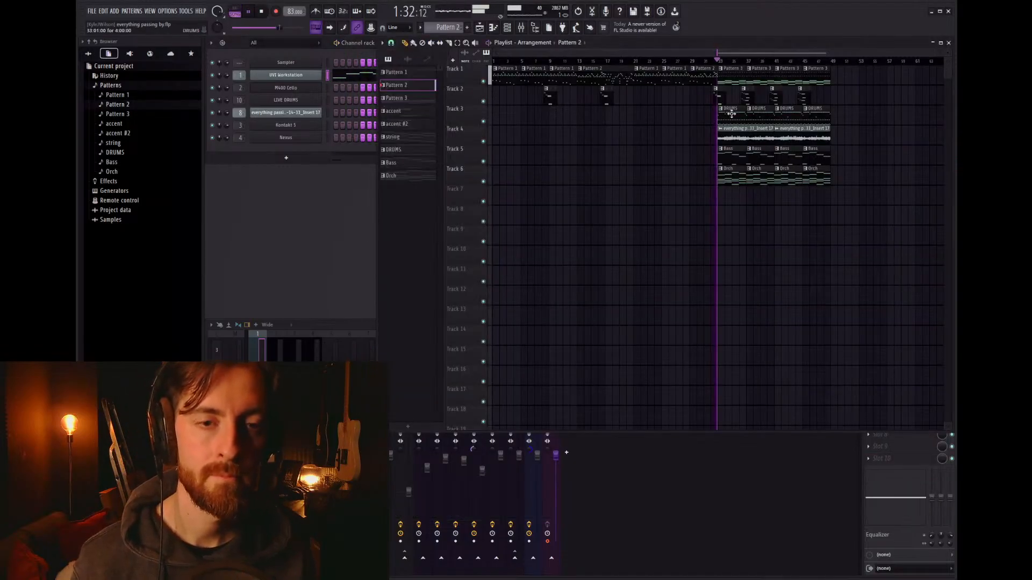
pyautogui.scroll(3, 770, 212)
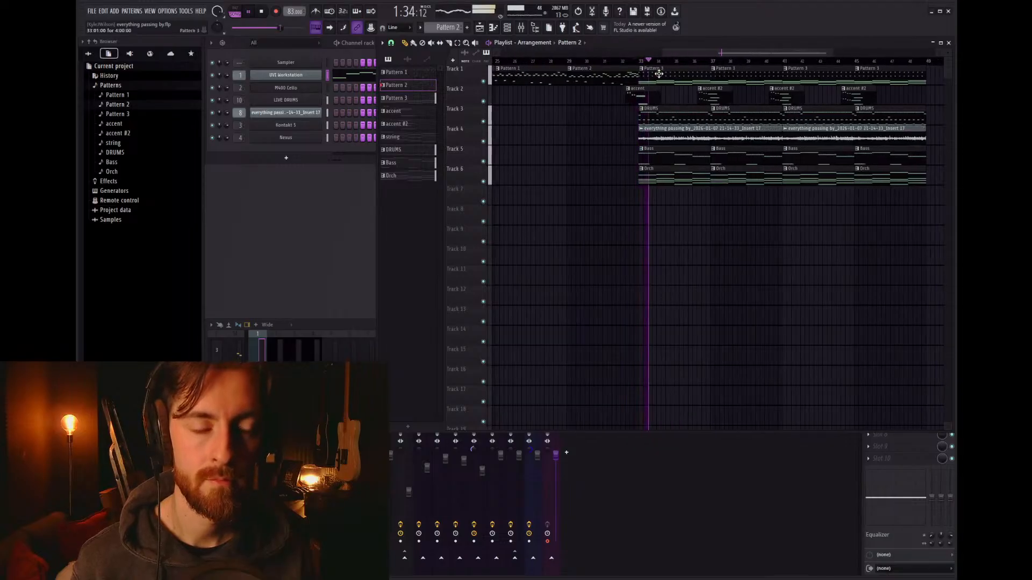
pyautogui.doubleClick(660, 74)
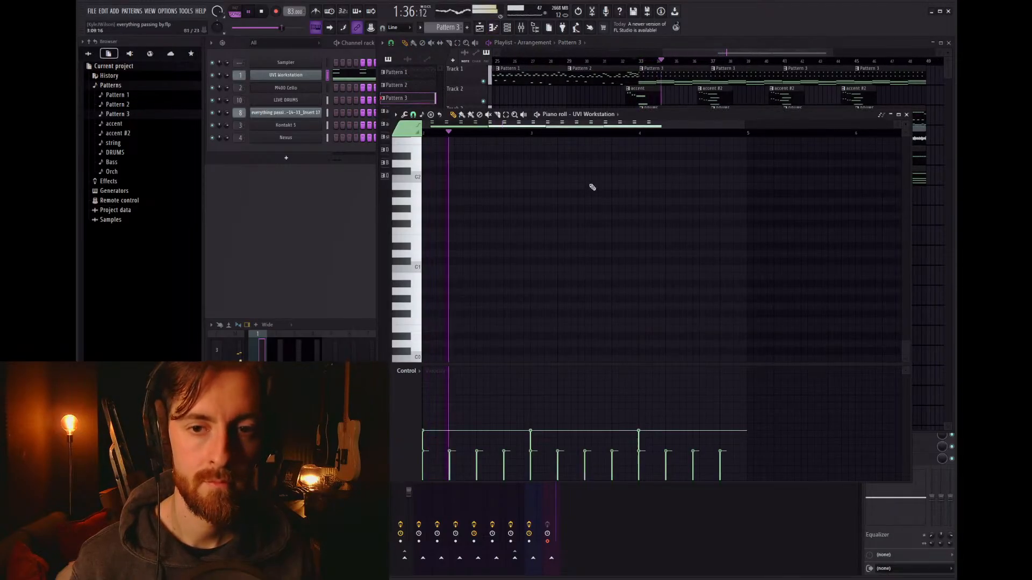
pyautogui.scroll(-2, 586, 182)
pyautogui.scroll(3, 510, 197)
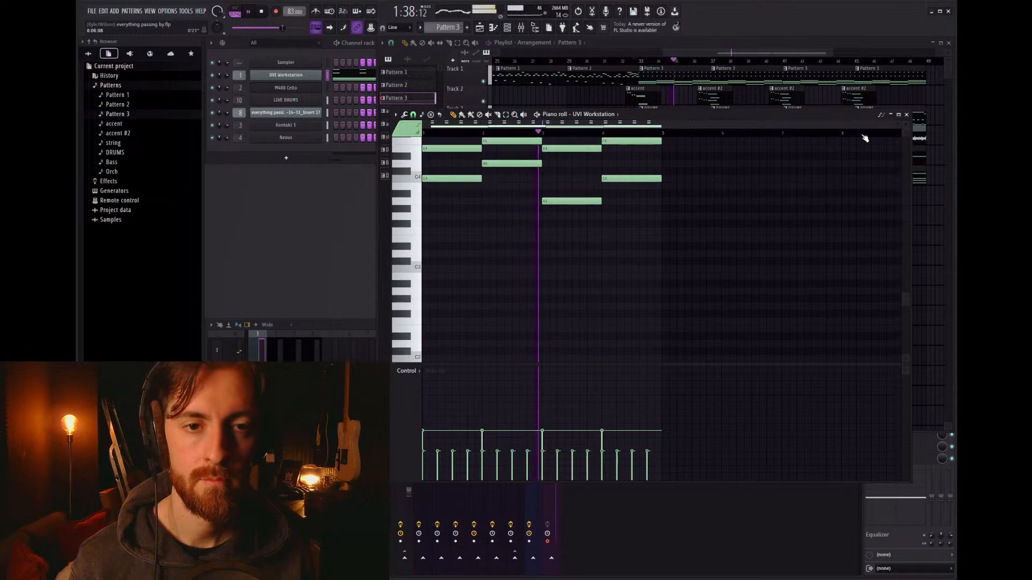
pyautogui.click(906, 115)
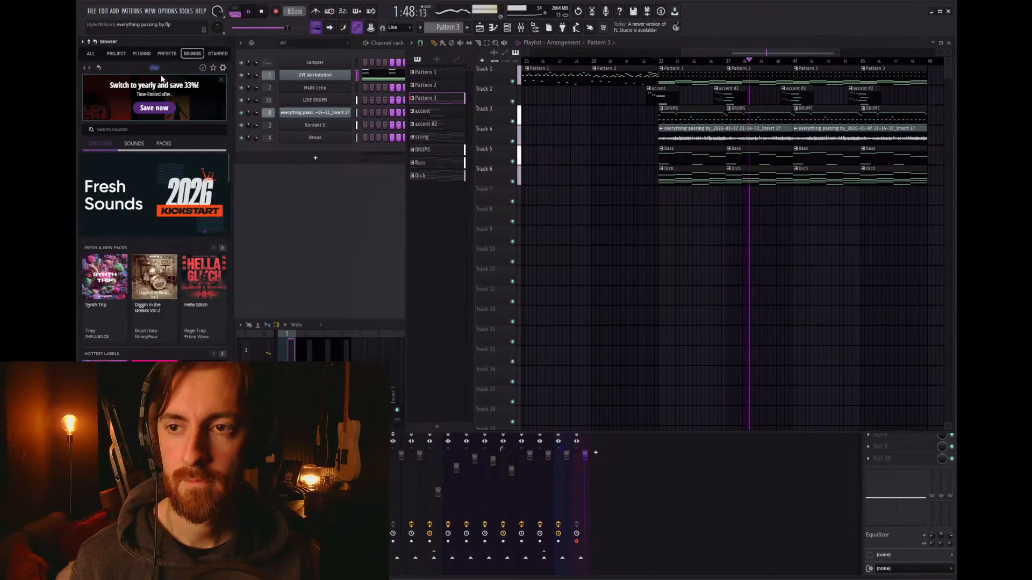
# Step: Search the online sound library for "acoustic guitar c chord"
pyautogui.click(161, 128)
pyautogui.write('acoustic gu')
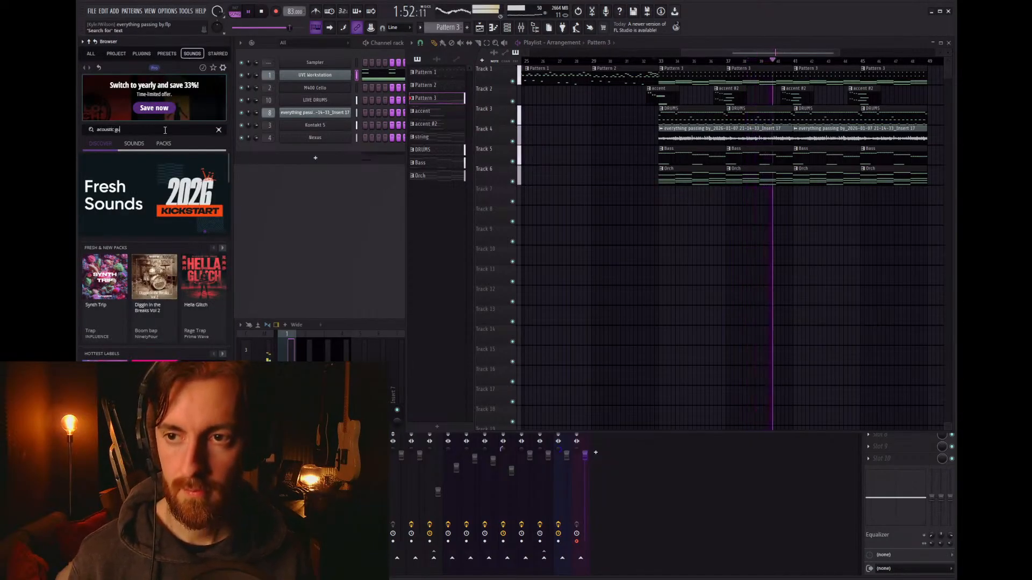
pyautogui.write('itar c')
pyautogui.press('Return')
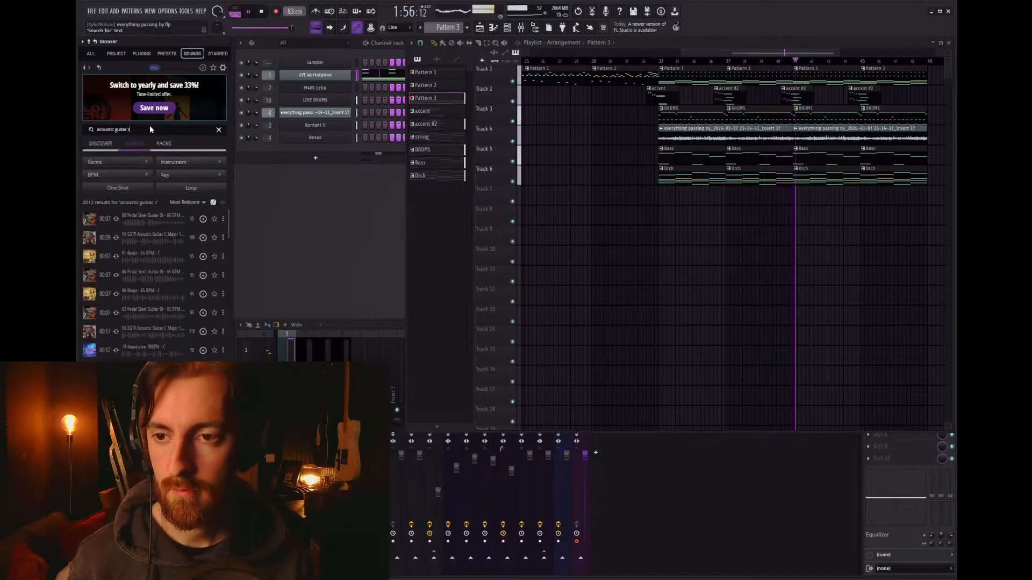
pyautogui.write('chord')
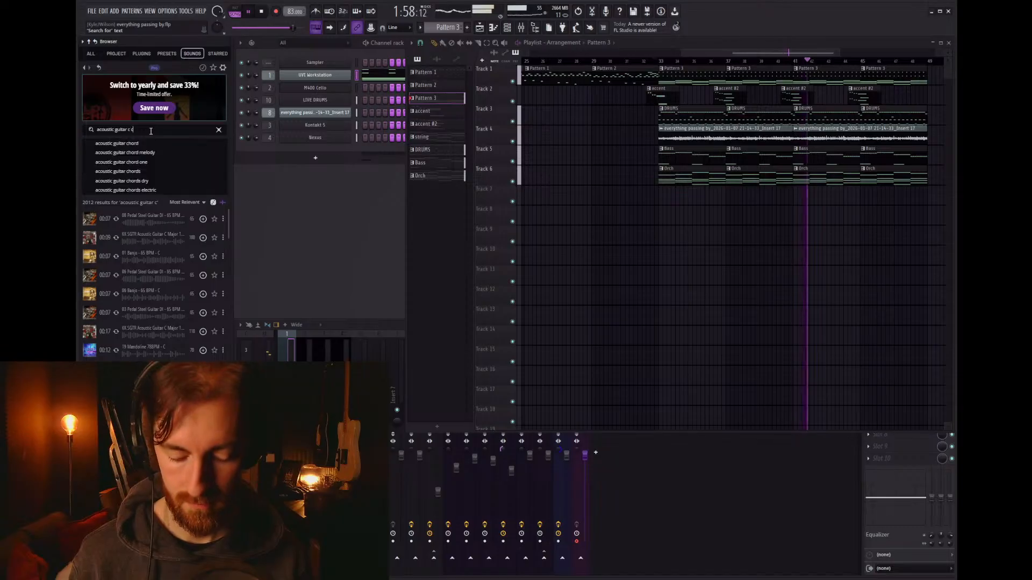
pyautogui.press('Return')
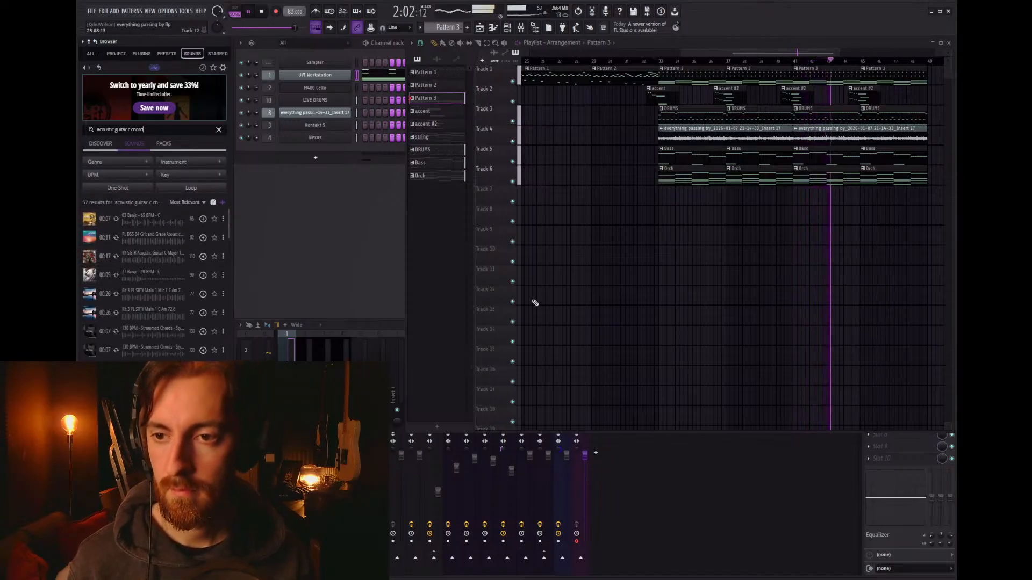
# Step: Play the arrangement from the beginning and select the Kontakt 5 mixer track
pyautogui.press('space')
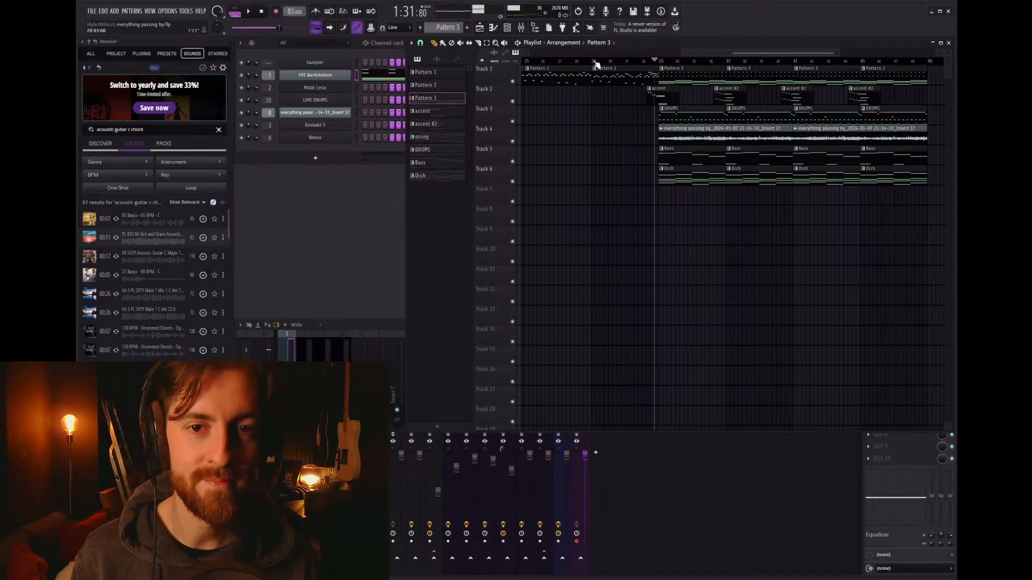
pyautogui.press('space')
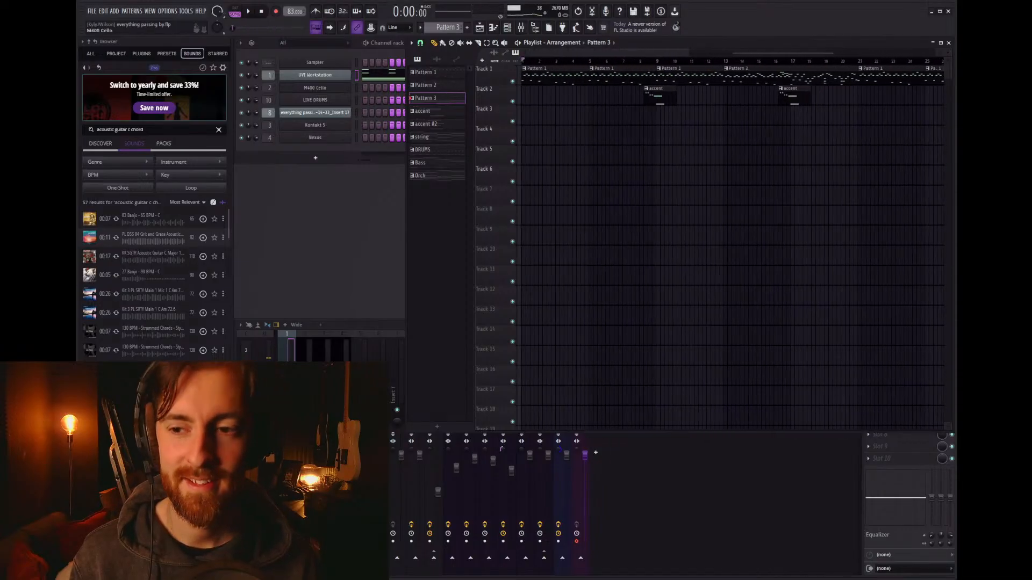
pyautogui.press('space')
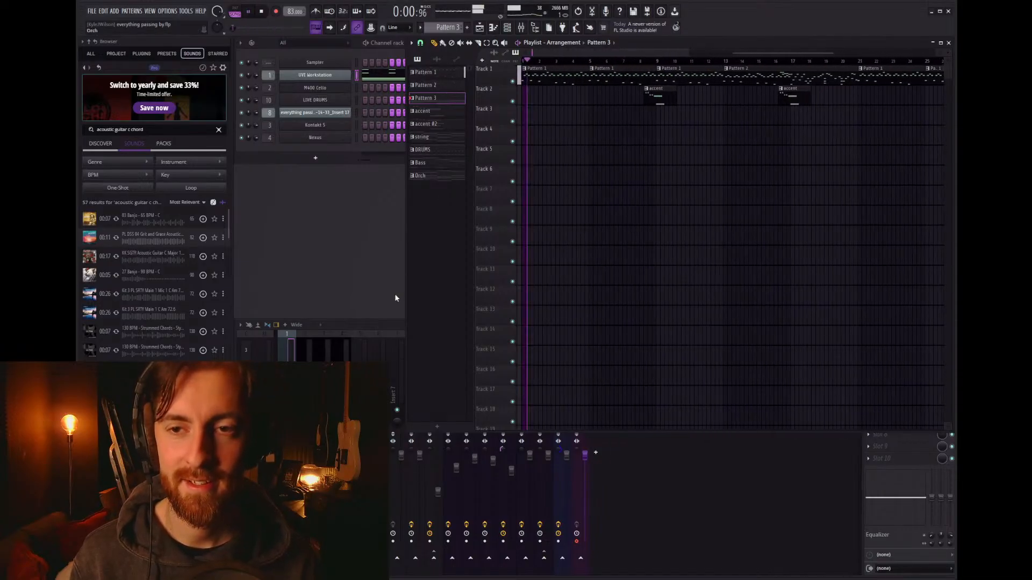
pyautogui.click(326, 376)
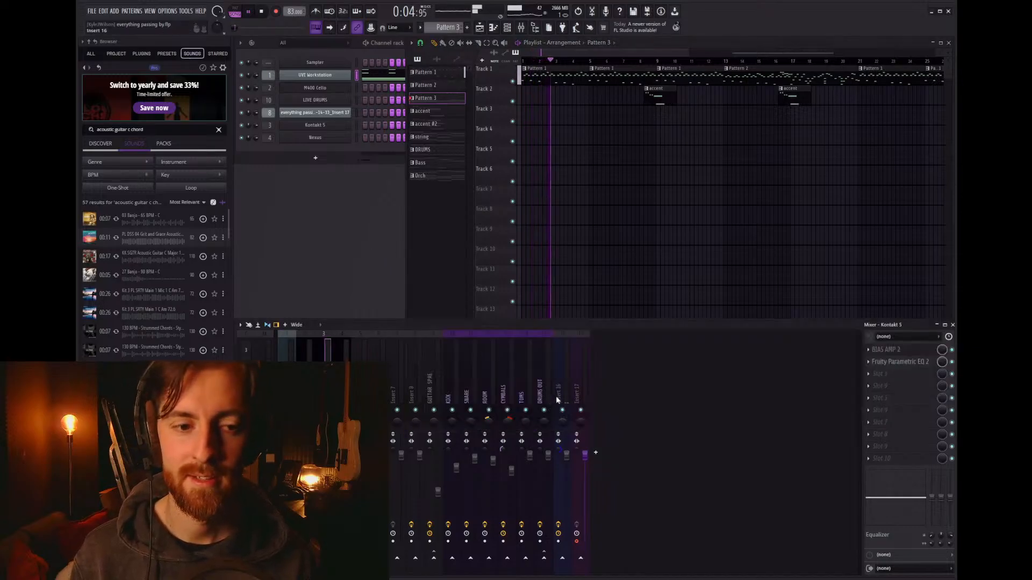
# Step: Lengthen all UVI Workstation notes in Pattern 1 and Pattern 2 to roughly double their duration
pyautogui.doubleClick(553, 84)
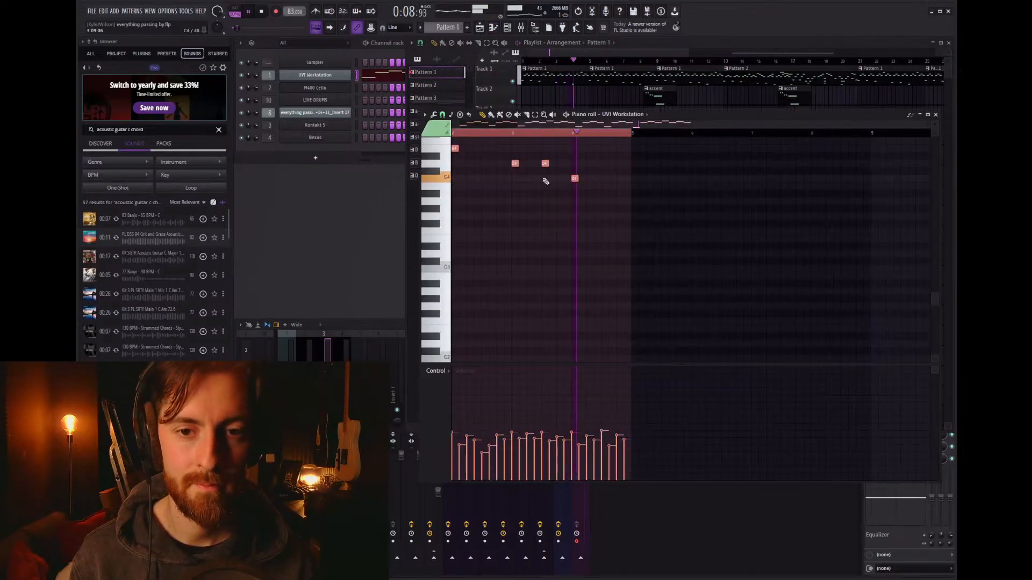
pyautogui.scroll(4, 523, 232)
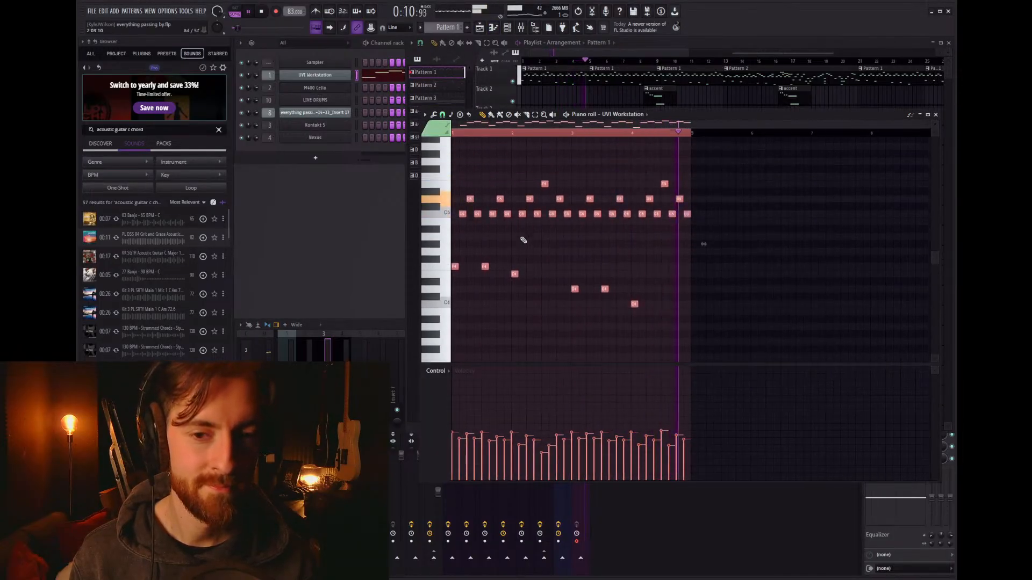
pyautogui.keyDown('ctrl'); pyautogui.scroll(3, 453, 309); pyautogui.keyUp('ctrl')
pyautogui.keyDown('ctrl'); pyautogui.scroll(1, 451, 310); pyautogui.keyUp('ctrl')
pyautogui.moveTo(469, 298); pyautogui.dragTo(488, 299)
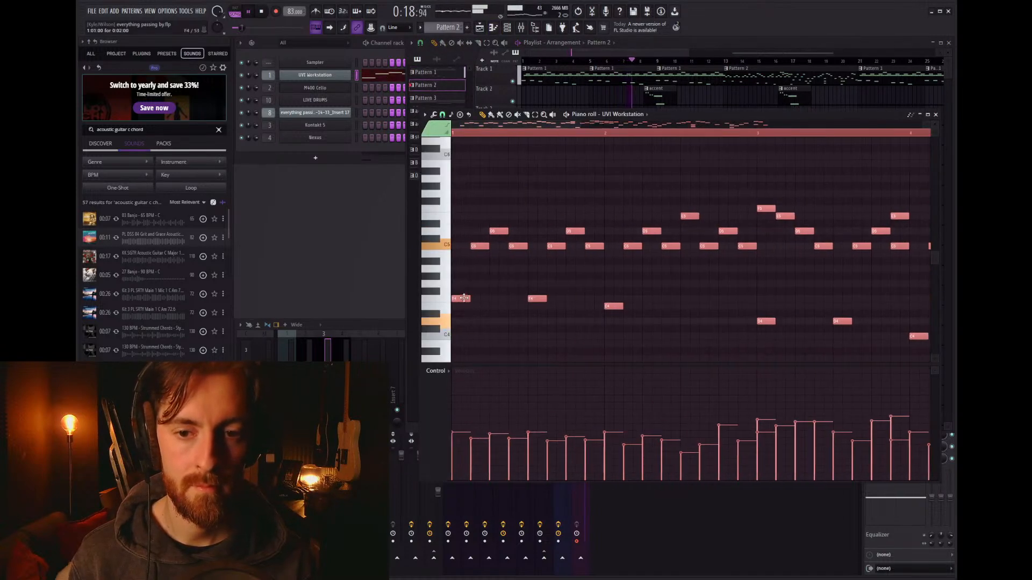
pyautogui.moveTo(468, 299); pyautogui.dragTo(487, 300)
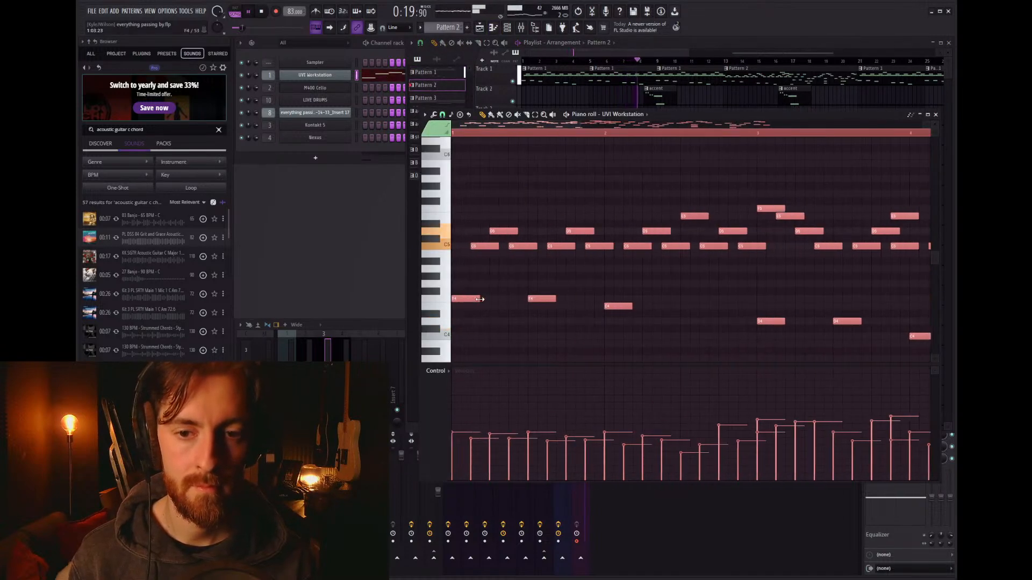
pyautogui.click(936, 115)
# Step: Check the UVI Workstation notes of the accent pattern at bar 9 in the piano roll
pyautogui.doubleClick(655, 99)
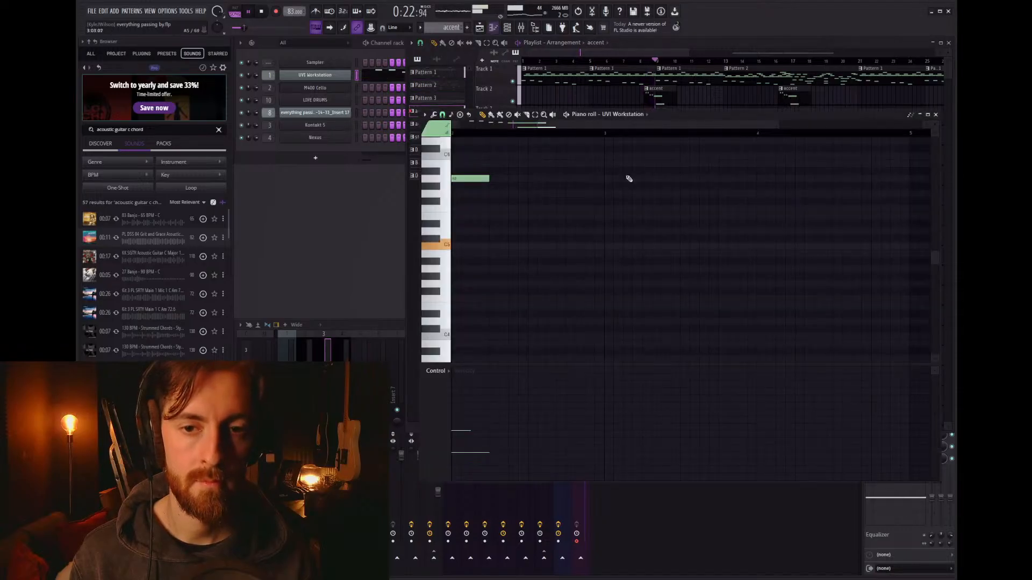
pyautogui.click(935, 115)
pyautogui.scroll(-2, 699, 171)
# Step: Inspect the input and effects of mixer tracks Insert 17 and Insert 16 during playback
pyautogui.click(392, 384)
pyautogui.click(557, 372)
pyautogui.click(573, 375)
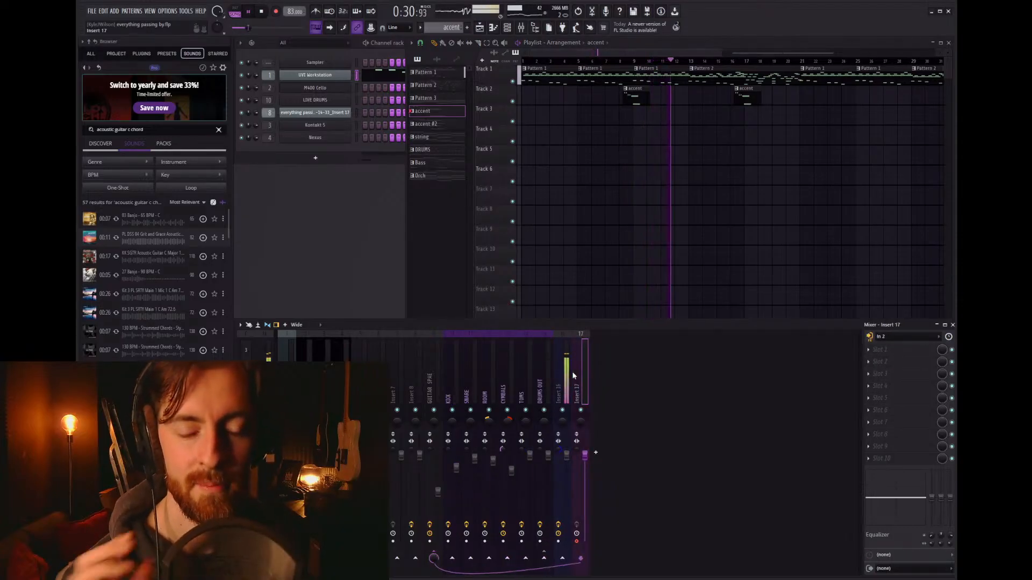
pyautogui.click(570, 370)
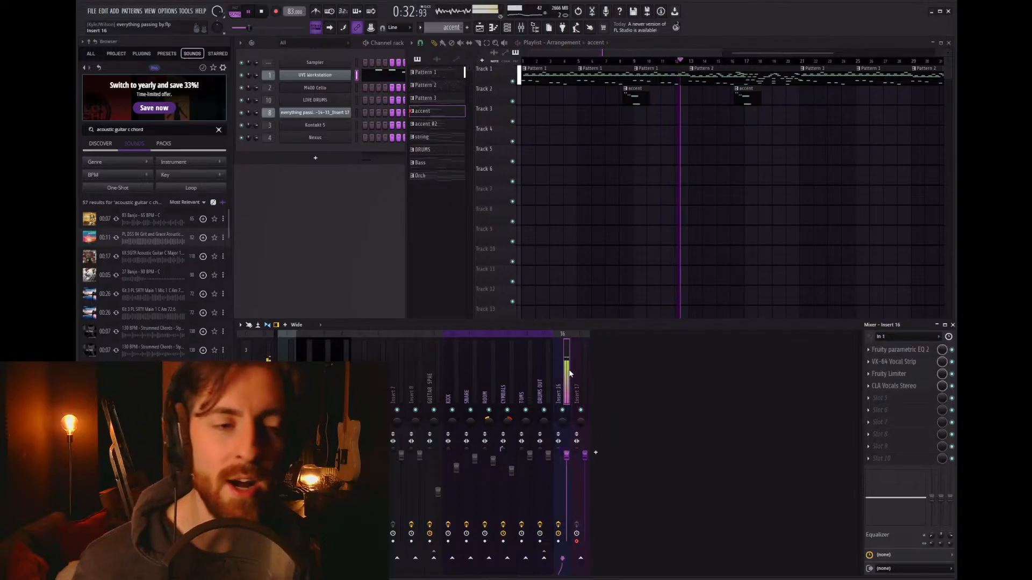
# Step: Load the Glossy Vocal effect chain on mixer track Insert 5 and bypass Insert 16's Fruity Parametric EQ 2, VX-64 Vocal Strip and CLA Vocals
pyautogui.click(116, 54)
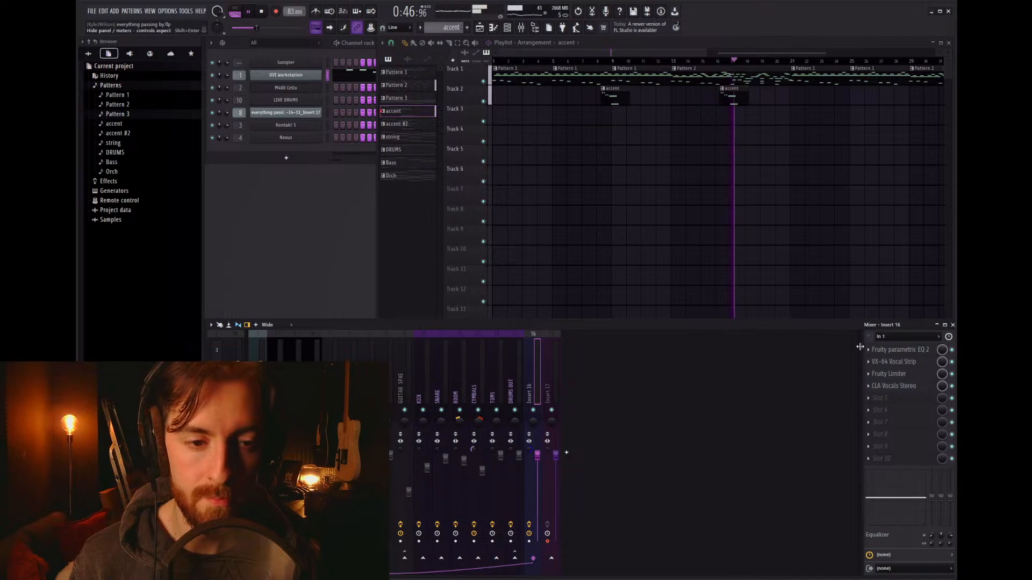
pyautogui.click(335, 349)
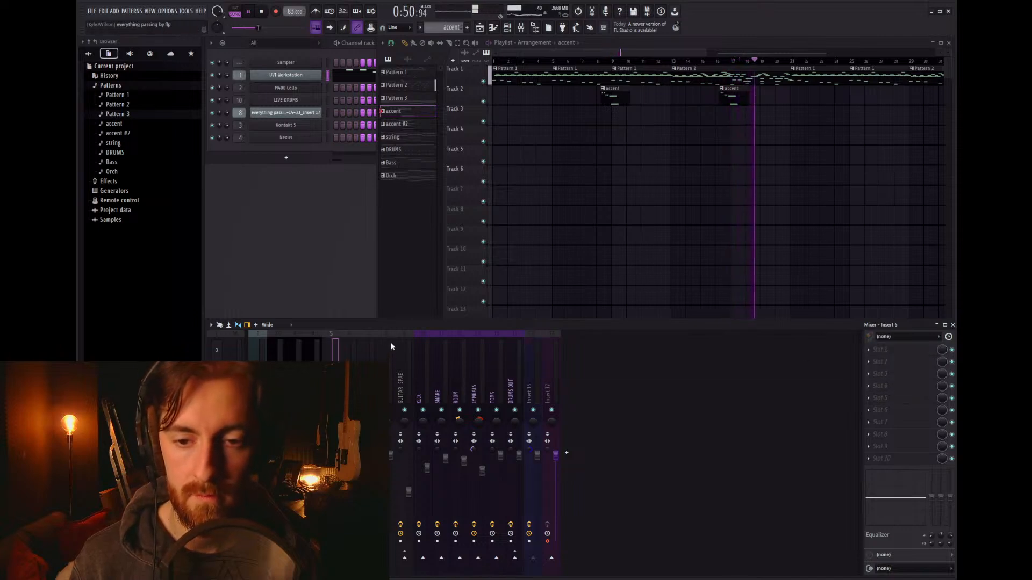
pyautogui.click(537, 395)
pyautogui.click(951, 349)
pyautogui.click(951, 361)
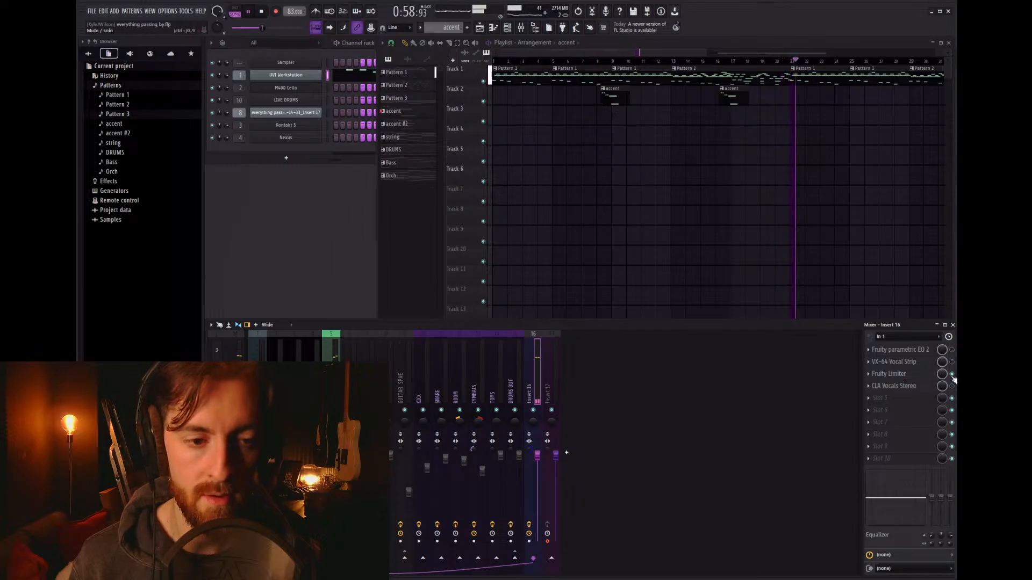
# Step: Remove Pitcher from the Glossy Vocal mixer track and check its Fruity Reeverb 2 and CLA Vocals settings
pyautogui.click(331, 349)
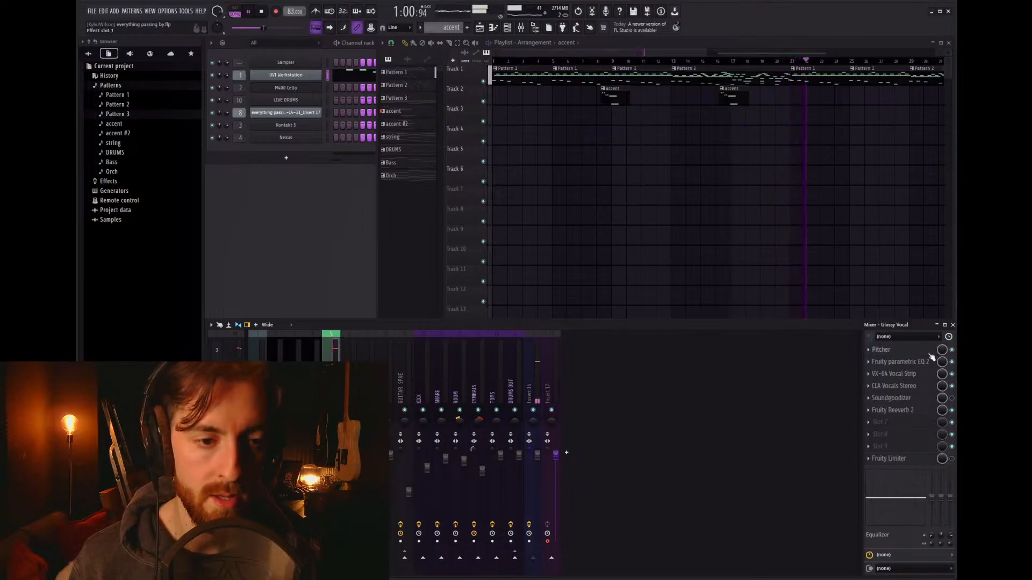
pyautogui.click(879, 365)
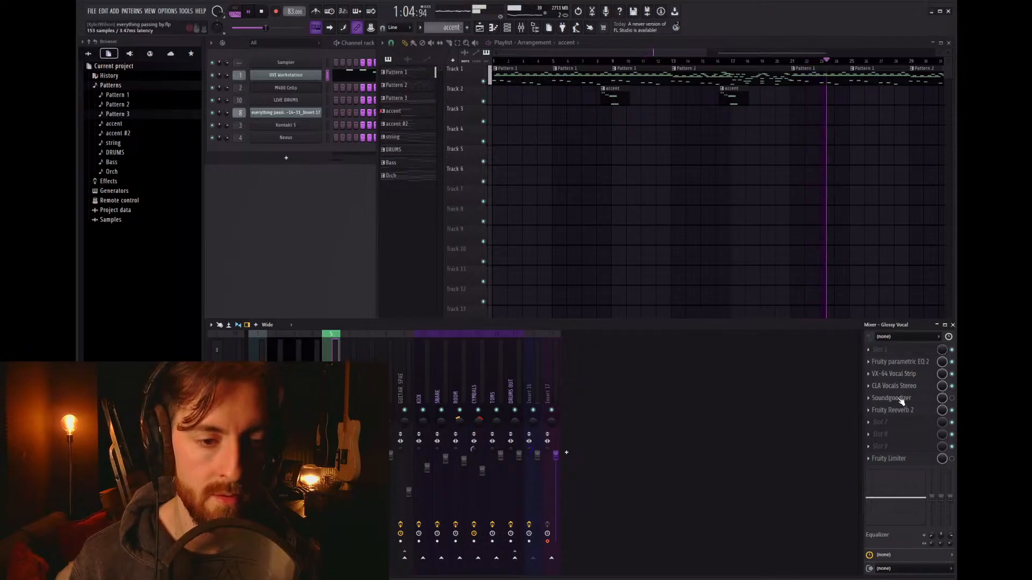
pyautogui.click(915, 414)
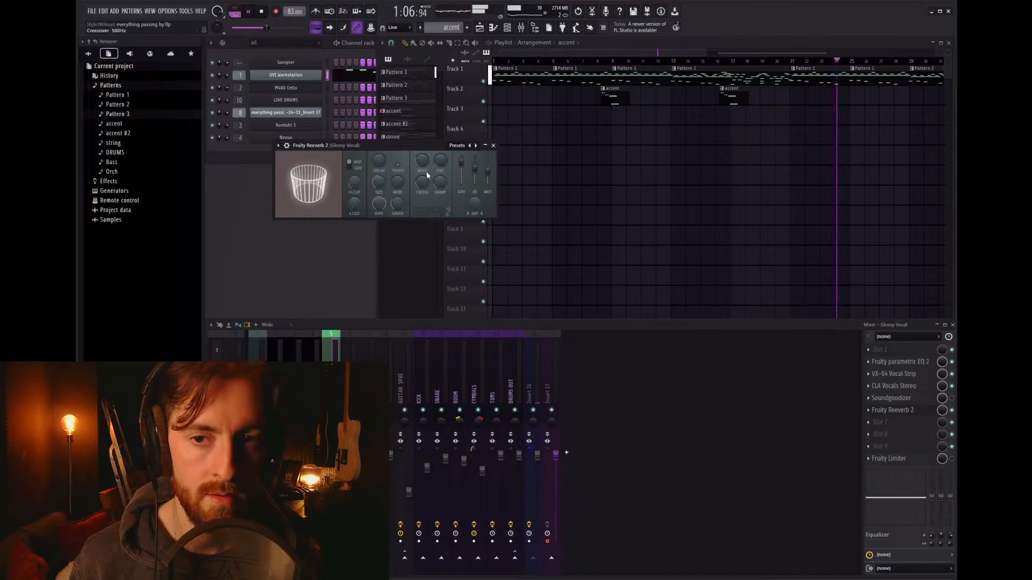
pyautogui.click(493, 145)
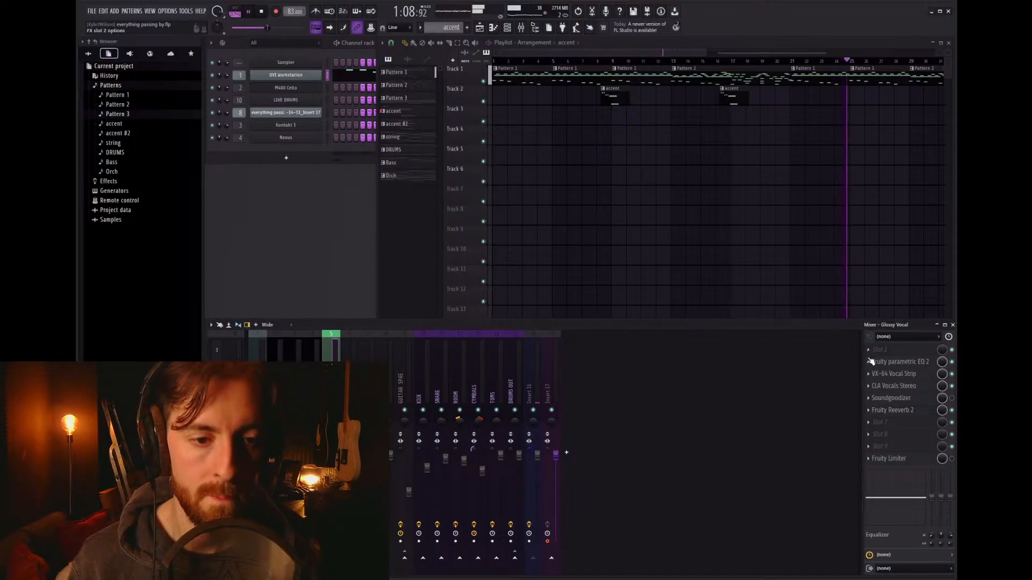
pyautogui.click(887, 386)
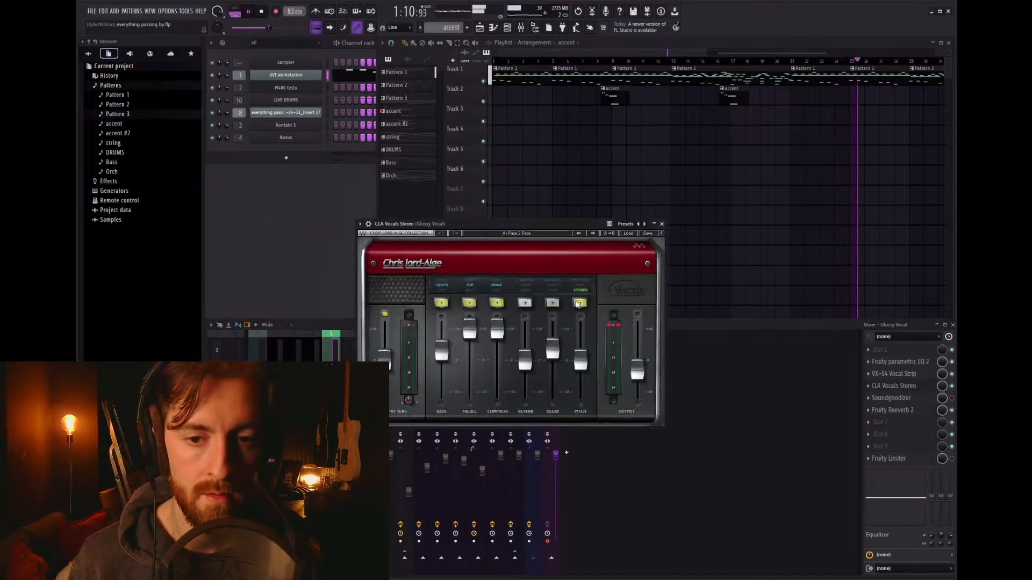
pyautogui.click(662, 223)
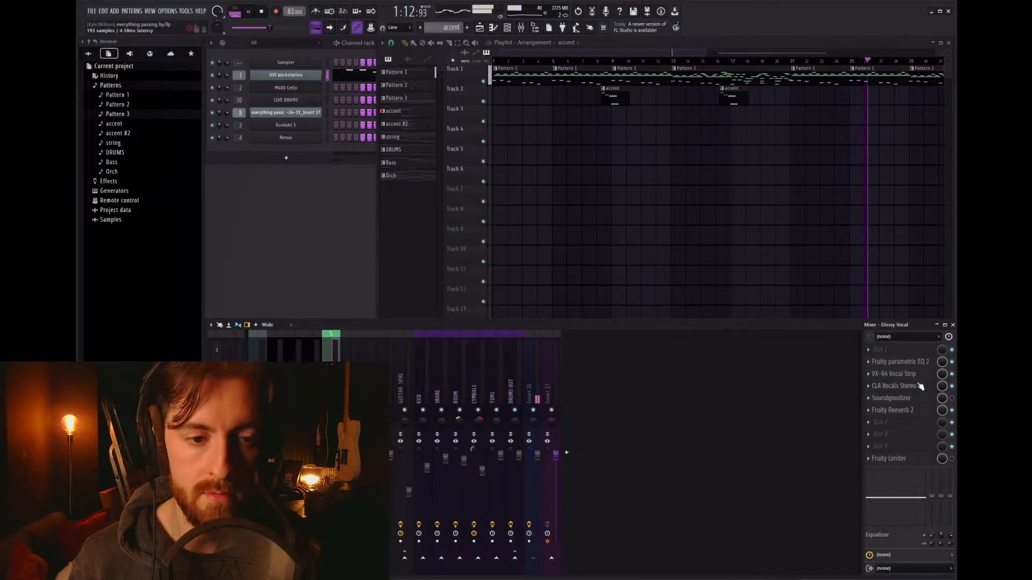
# Step: Switch off the doubler in the Glossy Vocal track's VX-64 Vocal Strip
pyautogui.click(903, 375)
pyautogui.click(293, 274)
pyautogui.click(602, 134)
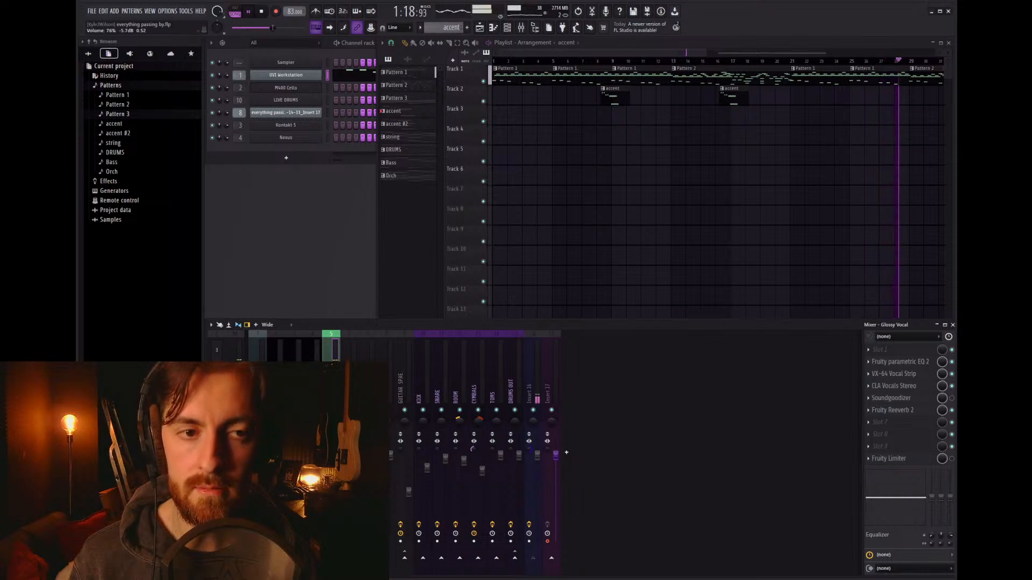
# Step: Review the full-band section starting at bar 33 of the arrangement during playback
pyautogui.rightClick(589, 235)
pyautogui.scroll(-3, 589, 235)
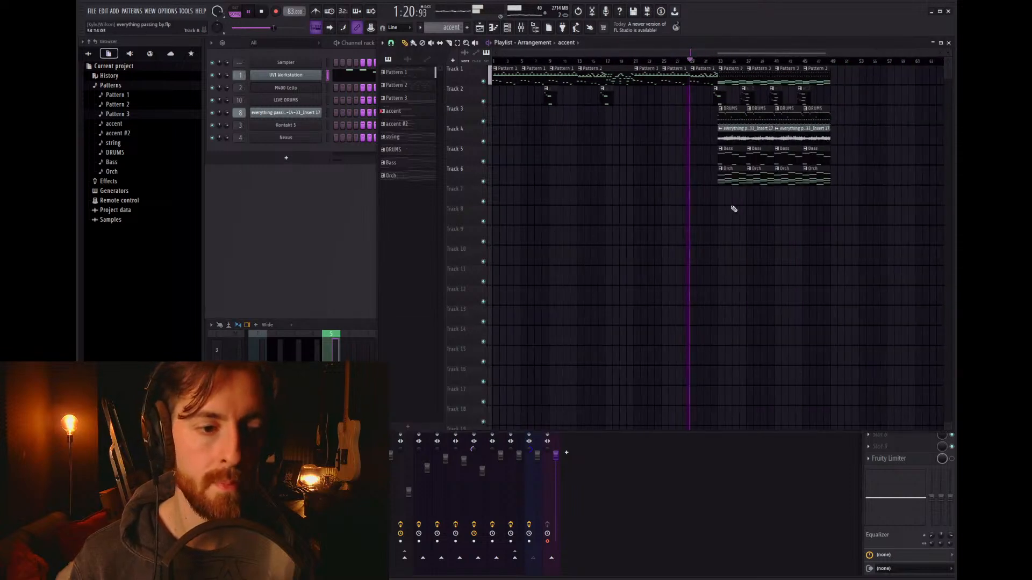
pyautogui.scroll(3, 760, 217)
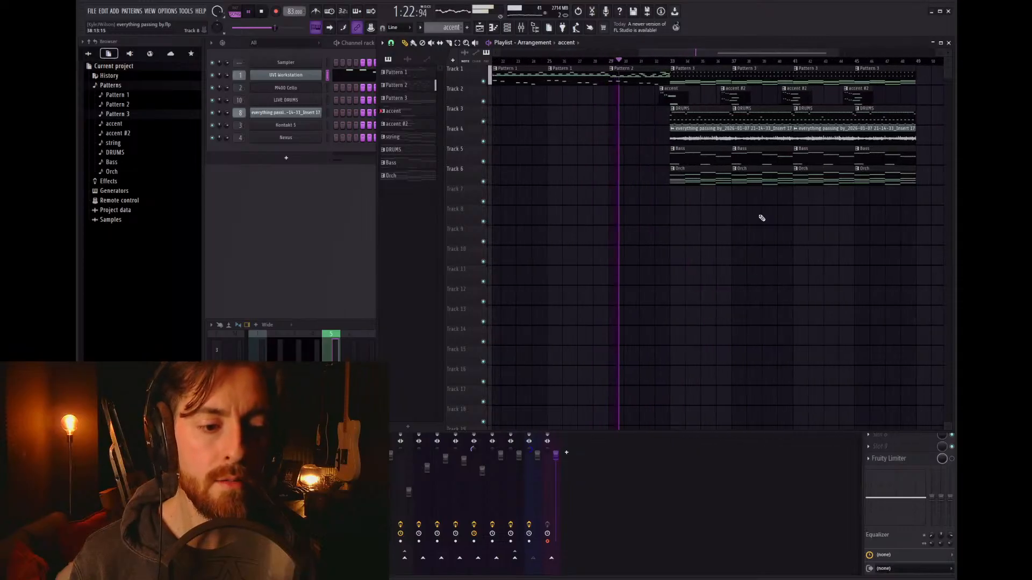
pyautogui.scroll(2, 690, 199)
pyautogui.scroll(1, 687, 199)
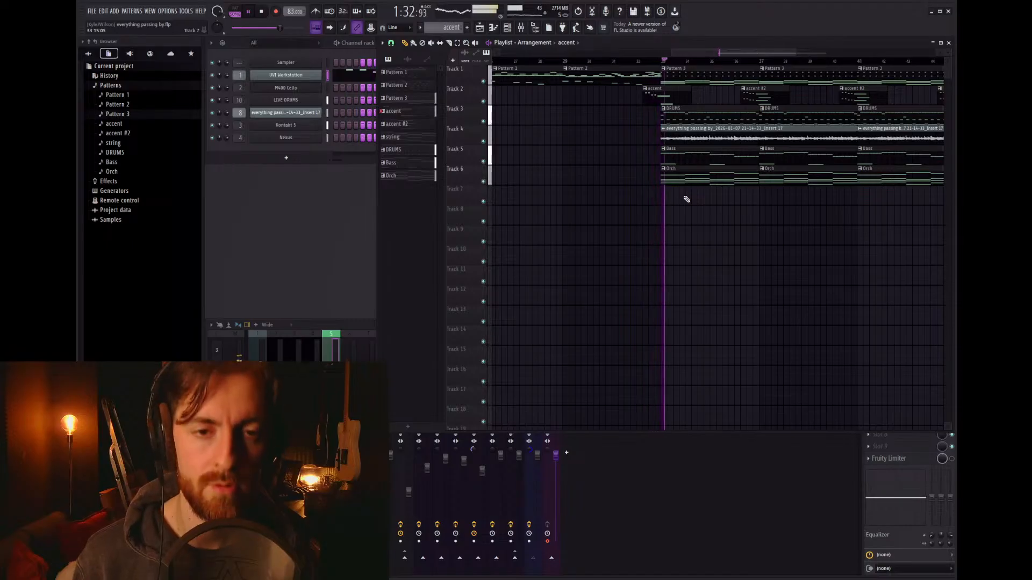
pyautogui.scroll(-3, 714, 201)
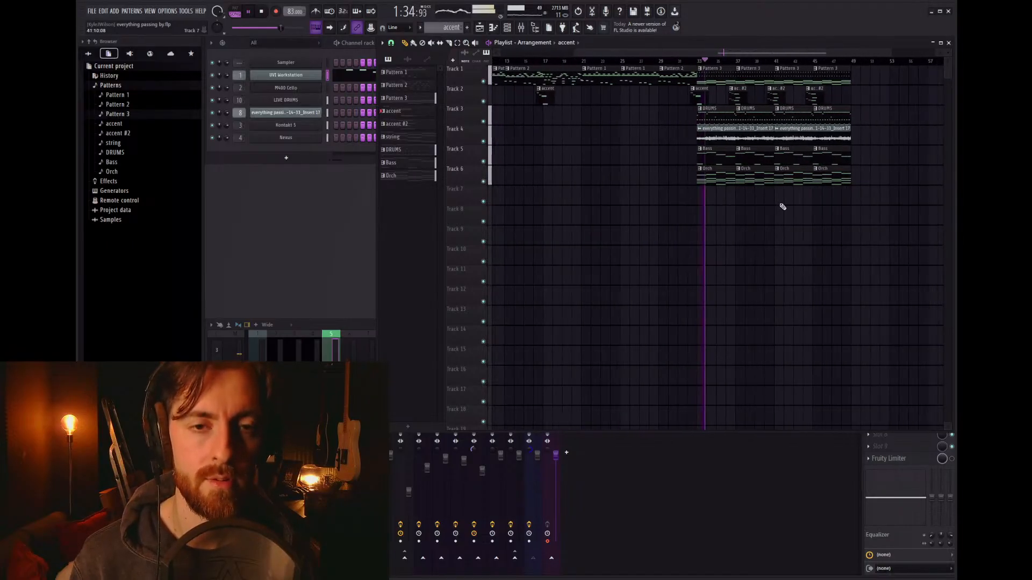
pyautogui.scroll(3, 745, 209)
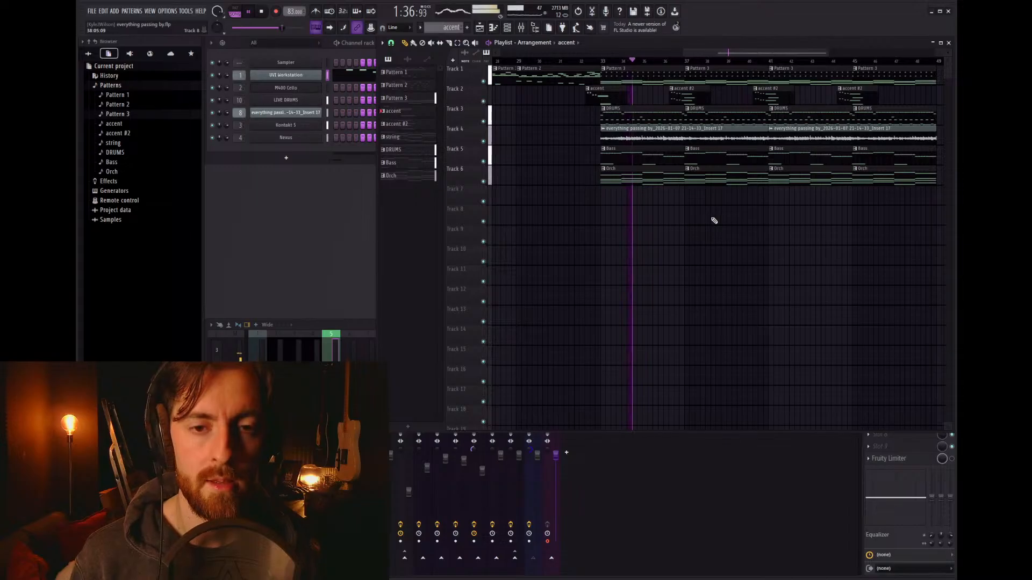
# Step: Lower the volume of the SNARE mixer track
pyautogui.click(334, 347)
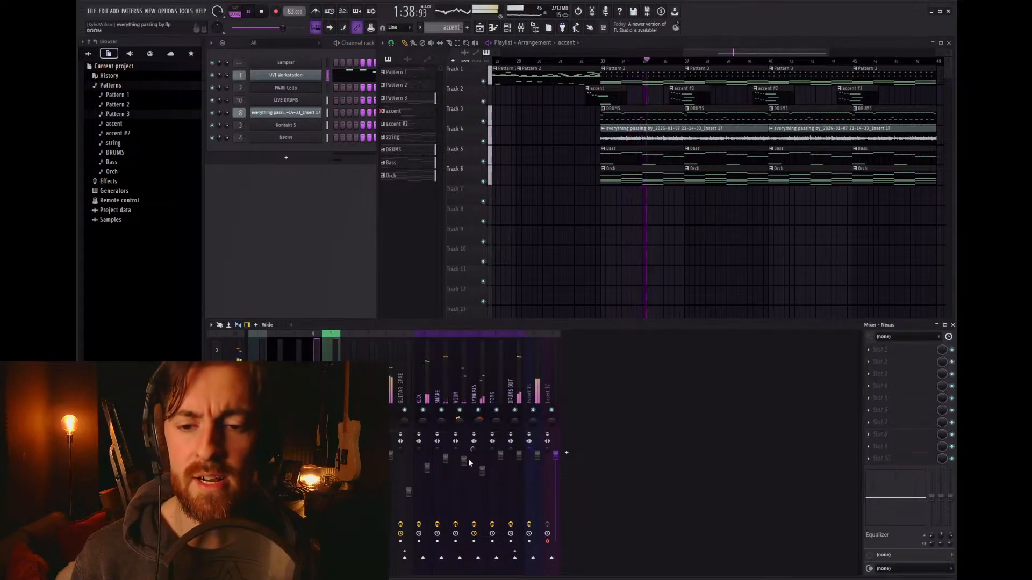
pyautogui.moveTo(445, 458); pyautogui.dragTo(445, 474)
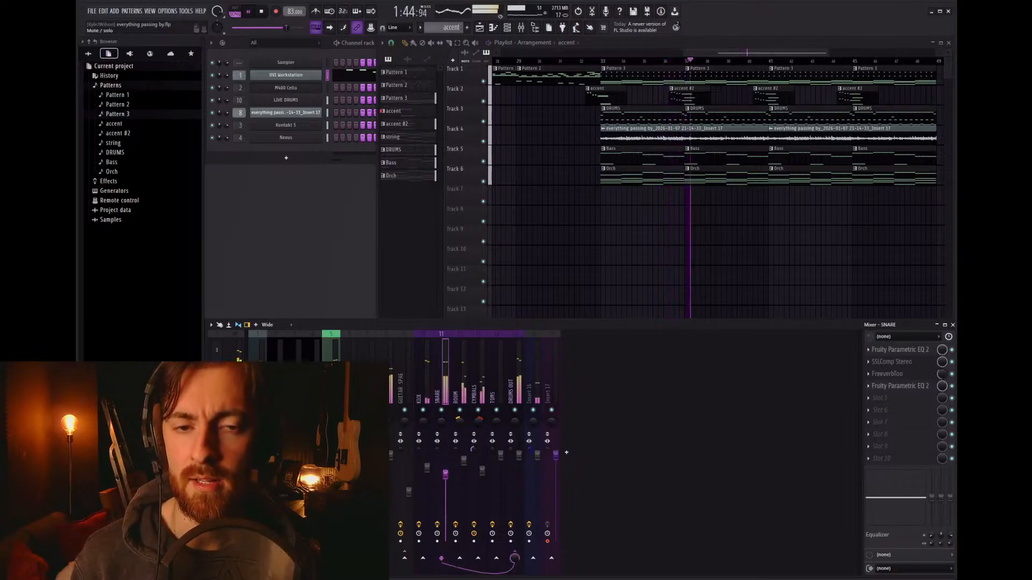
# Step: In Glossy Vocal's VX-64 Vocal Strip, raise the output fader, reduce the equalizer's midrange boost and set the high band level to 1.7 dB
pyautogui.click(331, 386)
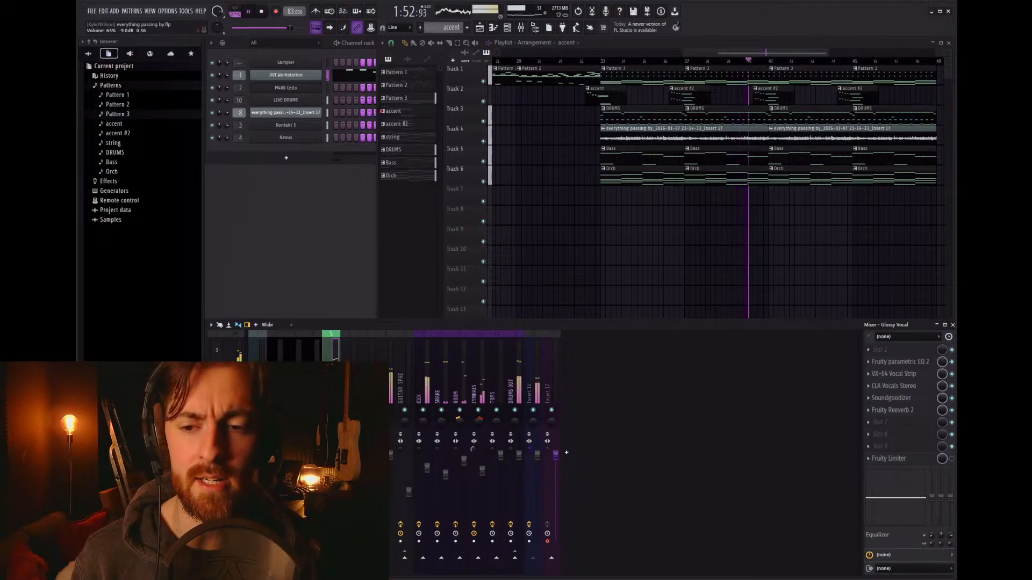
pyautogui.click(911, 376)
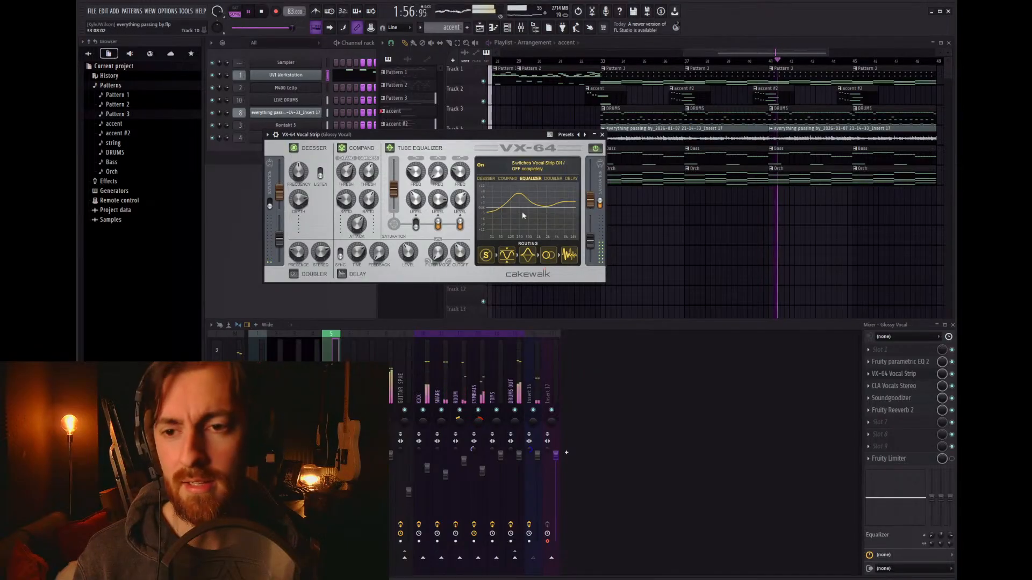
pyautogui.moveTo(590, 200); pyautogui.dragTo(591, 192)
pyautogui.moveTo(434, 204); pyautogui.dragTo(436, 206)
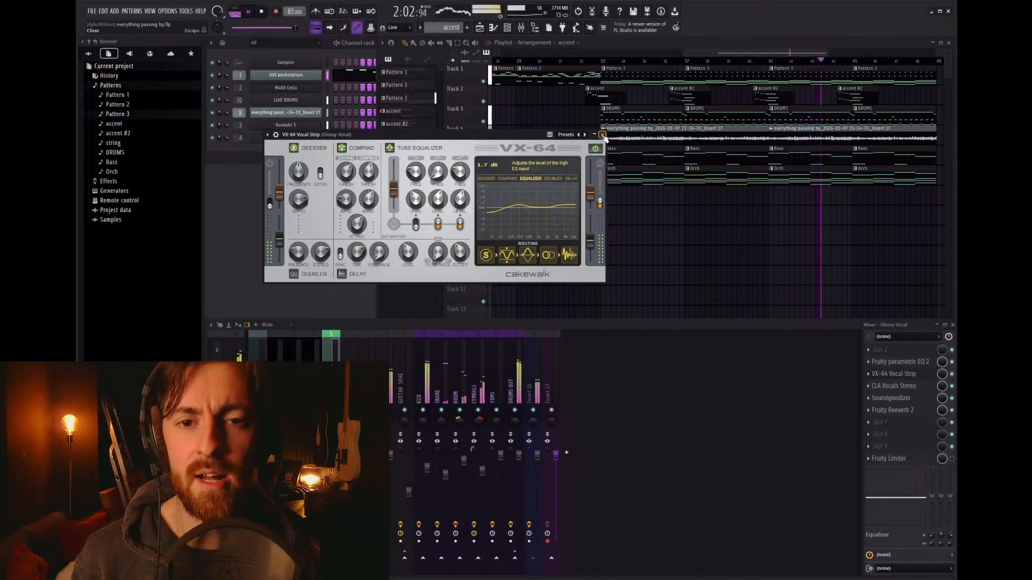
pyautogui.click(602, 134)
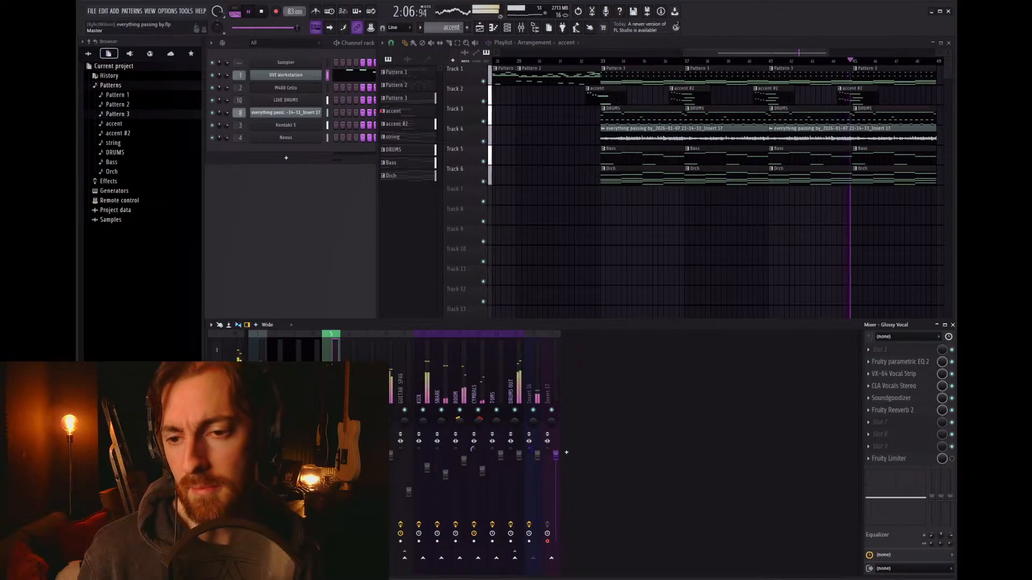
# Step: Add Emphasizer to the first effect slot of the Master track and raise its input gain slightly
pyautogui.click(237, 350)
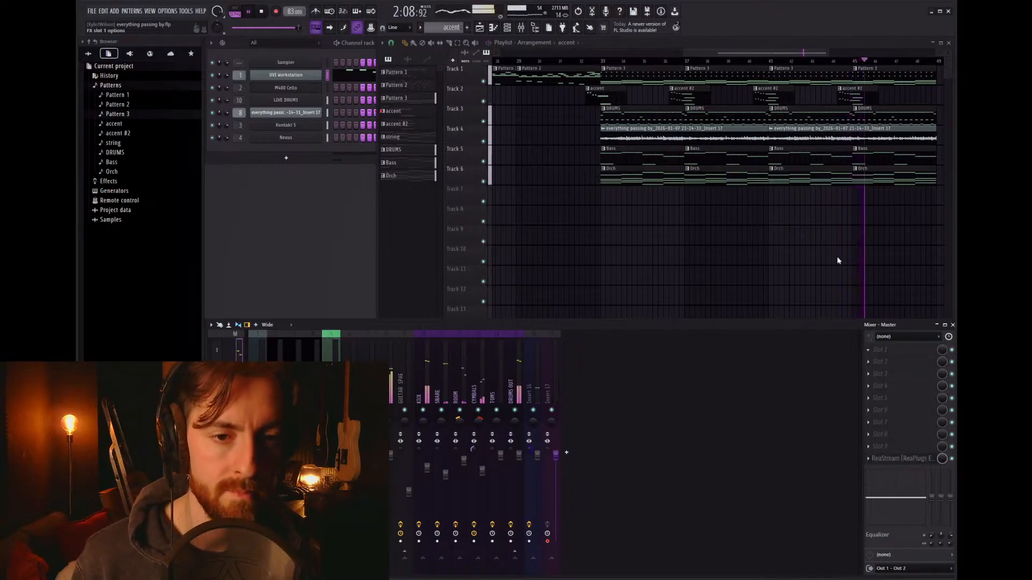
pyautogui.click(668, 237)
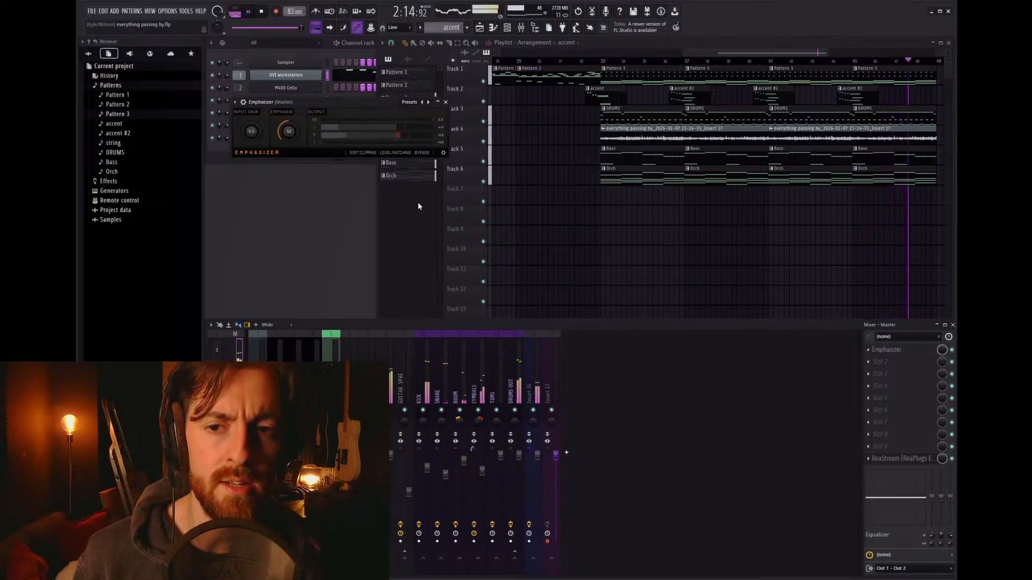
pyautogui.moveTo(251, 131); pyautogui.dragTo(250, 124)
pyautogui.click(445, 102)
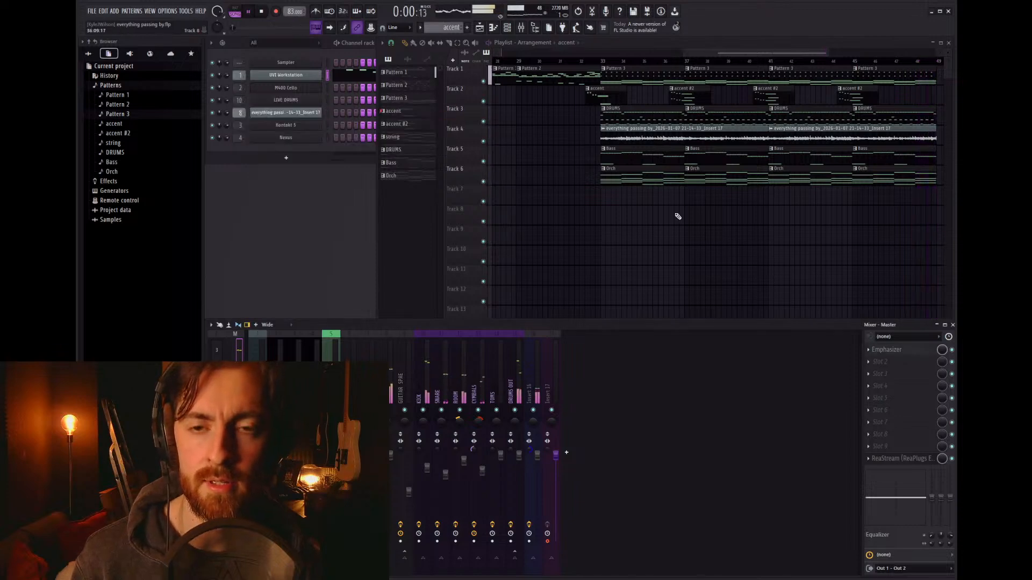
# Step: Listen through the arrangement from the start, check the Glossy Vocal track's effects and stop playback
pyautogui.keyDown('ctrl'); pyautogui.rightClick(676, 215); pyautogui.keyUp('ctrl')
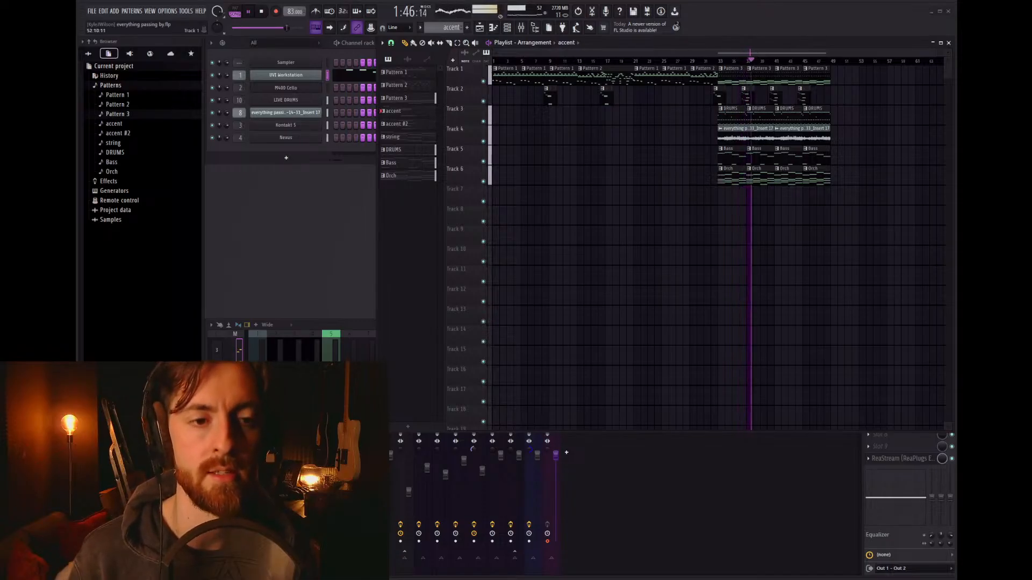
pyautogui.scroll(3, 807, 121)
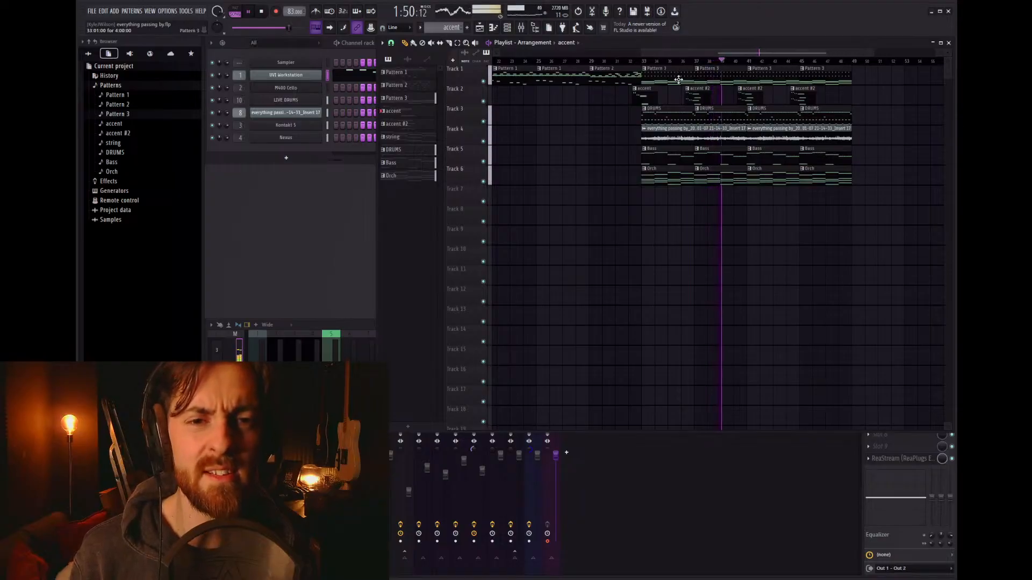
pyautogui.scroll(-3, 678, 79)
pyautogui.scroll(4, 781, 82)
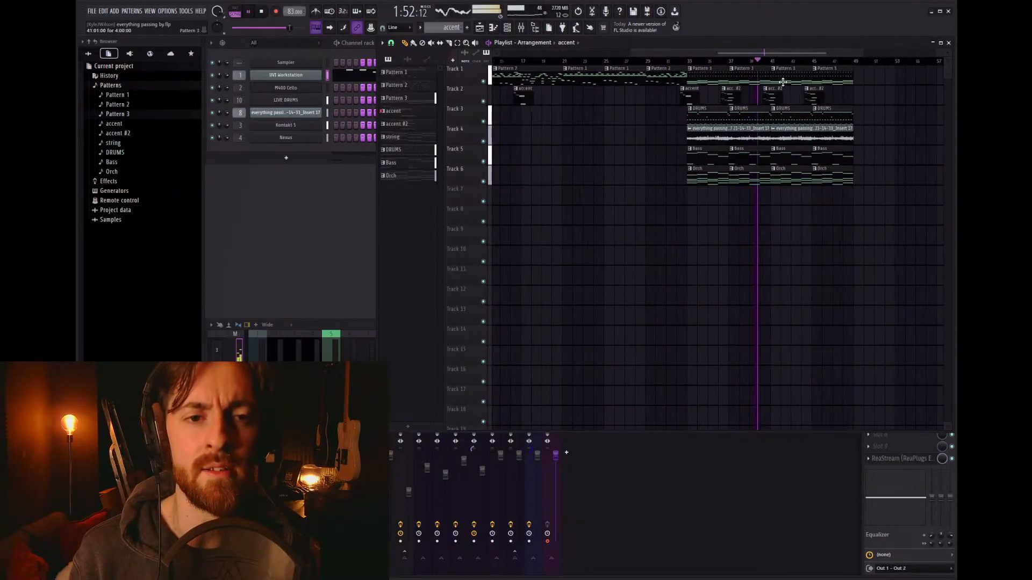
pyautogui.scroll(1, 783, 82)
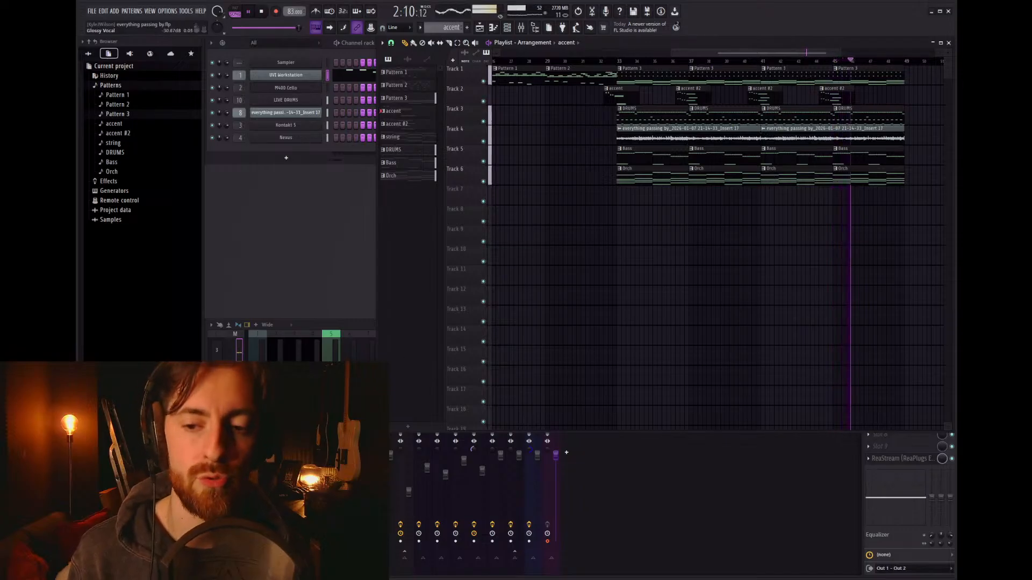
pyautogui.click(566, 452)
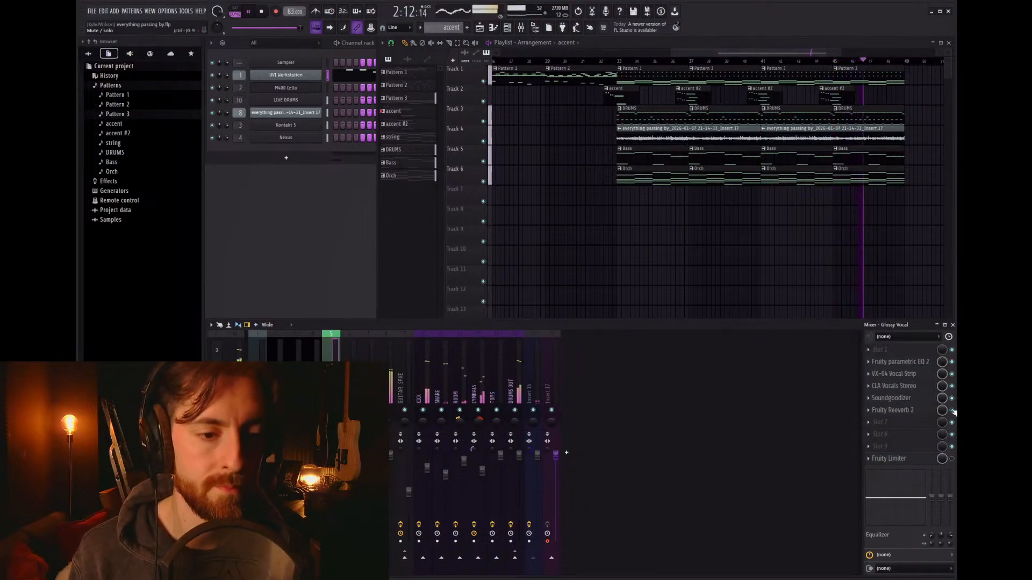
pyautogui.press('space')
# Step: Delete the Pattern 3, DRUMS, audio, Bass and Orch clips from bar 41 onward, along with the last accent #2 clip
pyautogui.rightClick(847, 249)
pyautogui.scroll(-3, 744, 198)
pyautogui.scroll(4, 854, 188)
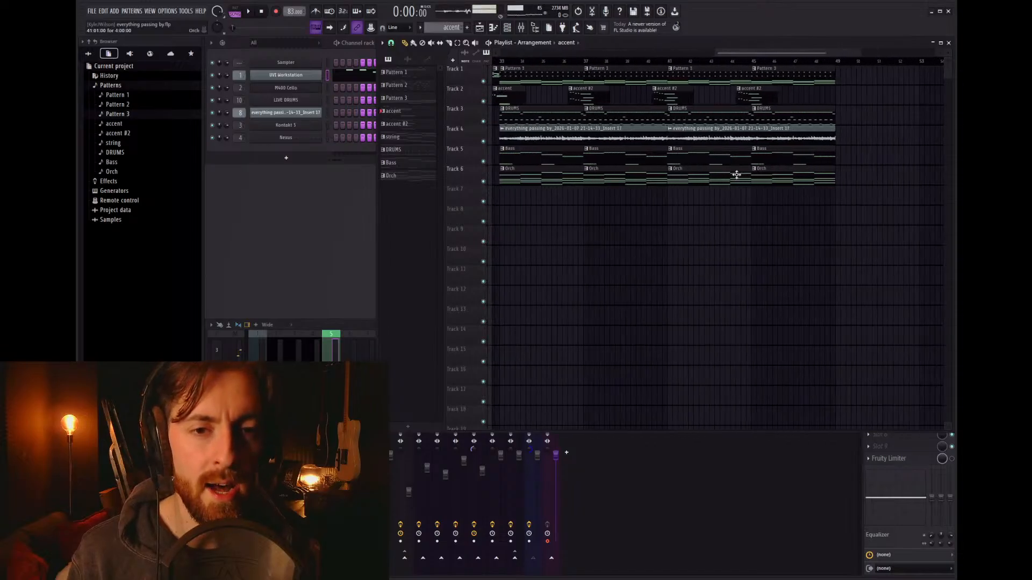
pyautogui.rightClick(707, 184)
pyautogui.hotkey('ctrl', 'z')
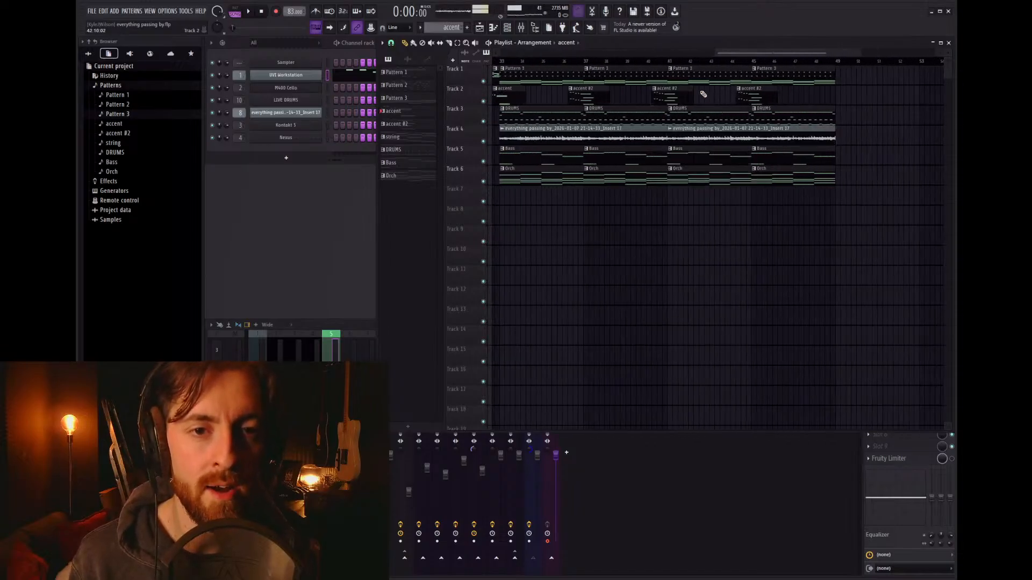
pyautogui.rightClick(712, 76)
pyautogui.rightClick(693, 175)
# Step: Copy a Pattern 1 and Pattern 2 clip pair to bar 41 on Track 1 and play the transition into it
pyautogui.scroll(-3, 702, 156)
pyautogui.scroll(1, 730, 142)
pyautogui.scroll(2, 728, 140)
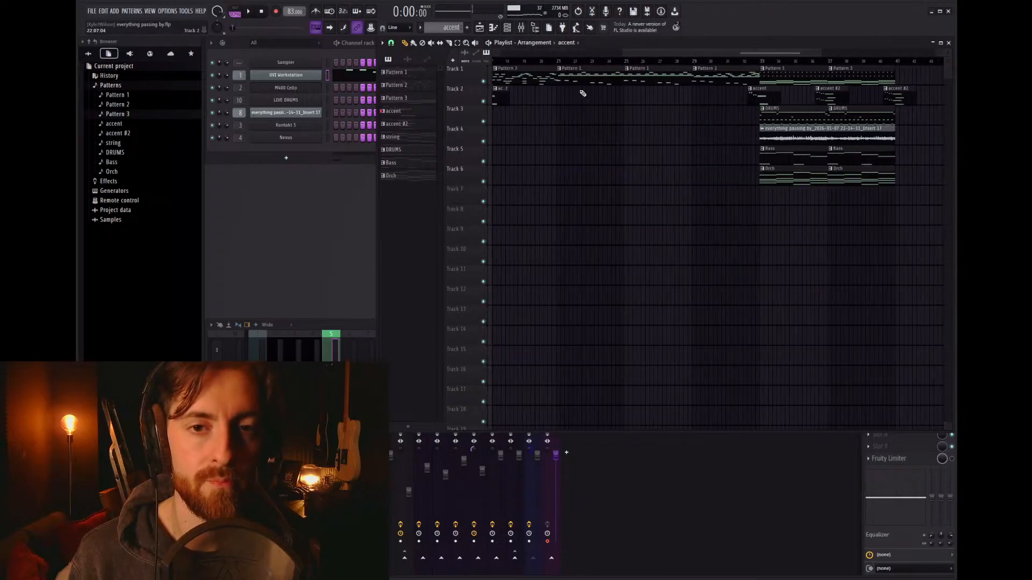
pyautogui.moveTo(576, 105); pyautogui.dragTo(705, 69)
pyautogui.moveTo(663, 105); pyautogui.dragTo(938, 75)
pyautogui.click(896, 62)
pyautogui.press('space')
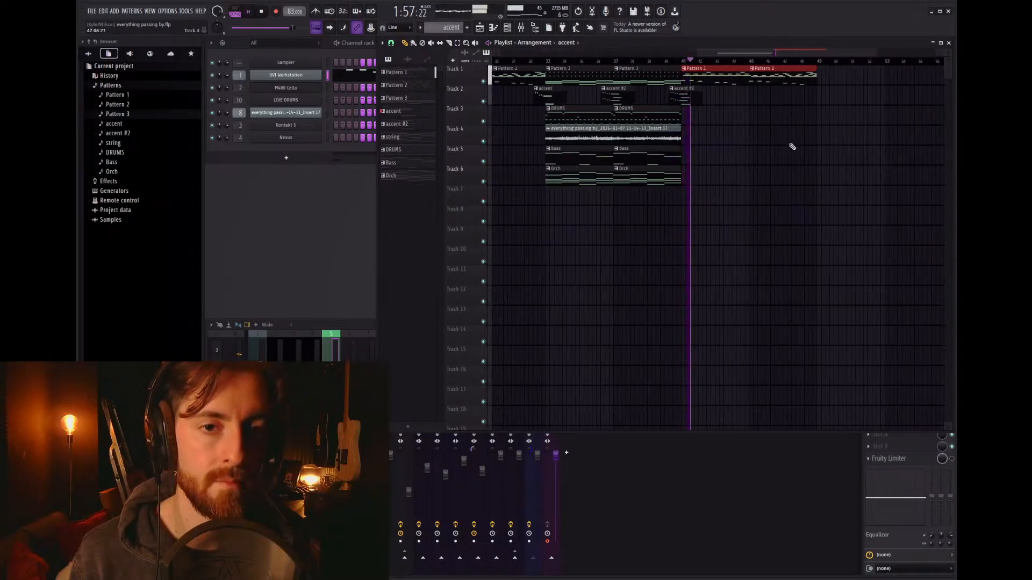
# Step: Place a unique copy of the DRUMS pattern at bar 41 on Track 3 and open its LIVE DRUMS notes in the piano roll
pyautogui.click(666, 120)
pyautogui.press('space')
pyautogui.click(687, 119)
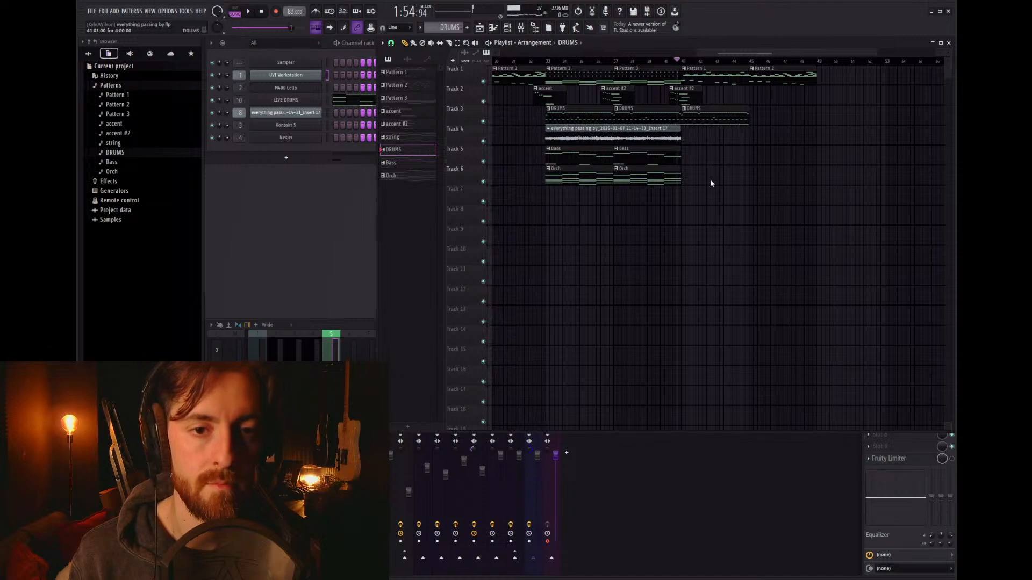
pyautogui.doubleClick(702, 111)
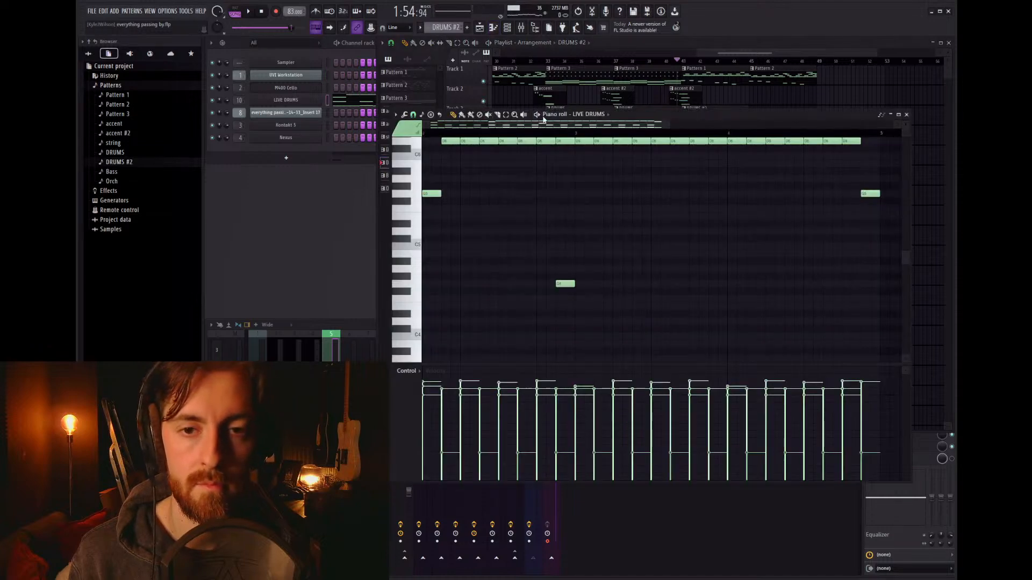
# Step: Delete the continuous row of cymbal notes above C6 and the G5 hit at bar 2 from the LIVE DRUMS part
pyautogui.moveTo(560, 127); pyautogui.dragTo(484, 127)
pyautogui.scroll(-3, 453, 157)
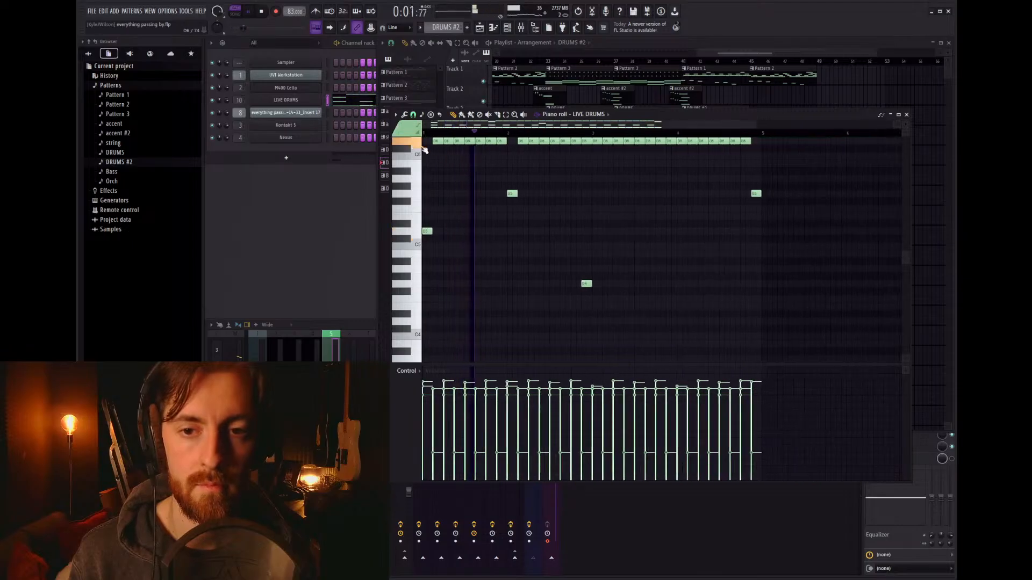
pyautogui.keyDown('ctrl'); pyautogui.click(415, 142); pyautogui.keyUp('ctrl')
pyautogui.press('space')
pyautogui.press('Delete')
pyautogui.press('space')
pyautogui.rightClick(511, 194)
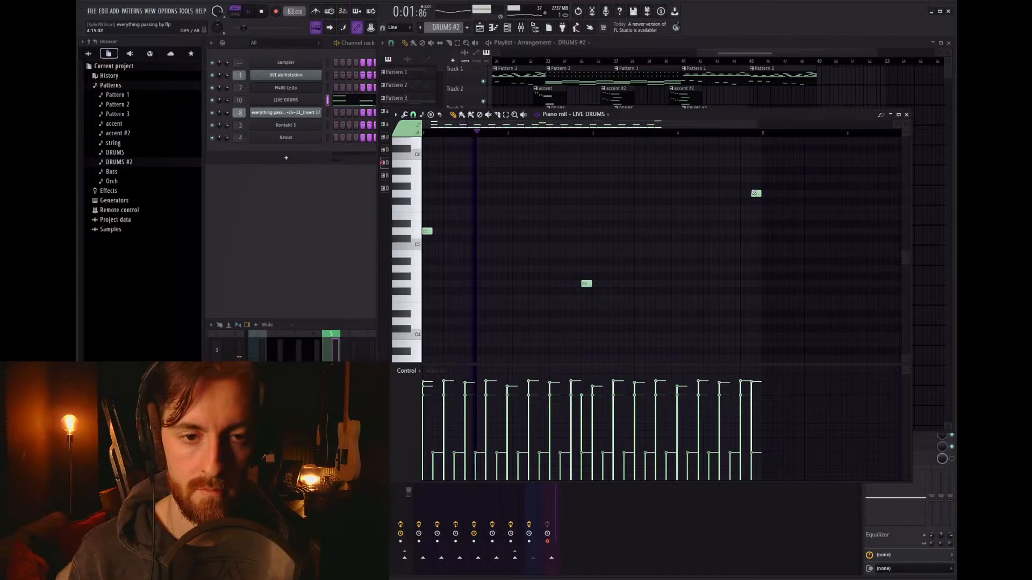
# Step: Thin out the repeated C2 kick notes in bar 1 and at the start of bar 2 while auditioning the beat
pyautogui.scroll(-5, 691, 225)
pyautogui.scroll(-2, 470, 263)
pyautogui.press('space')
pyautogui.press('space')
pyautogui.press('space')
pyautogui.press('space')
pyautogui.rightClick(458, 225)
pyautogui.press('space')
pyautogui.rightClick(439, 225)
pyautogui.press('space')
pyautogui.rightClick(499, 223)
pyautogui.rightClick(521, 224)
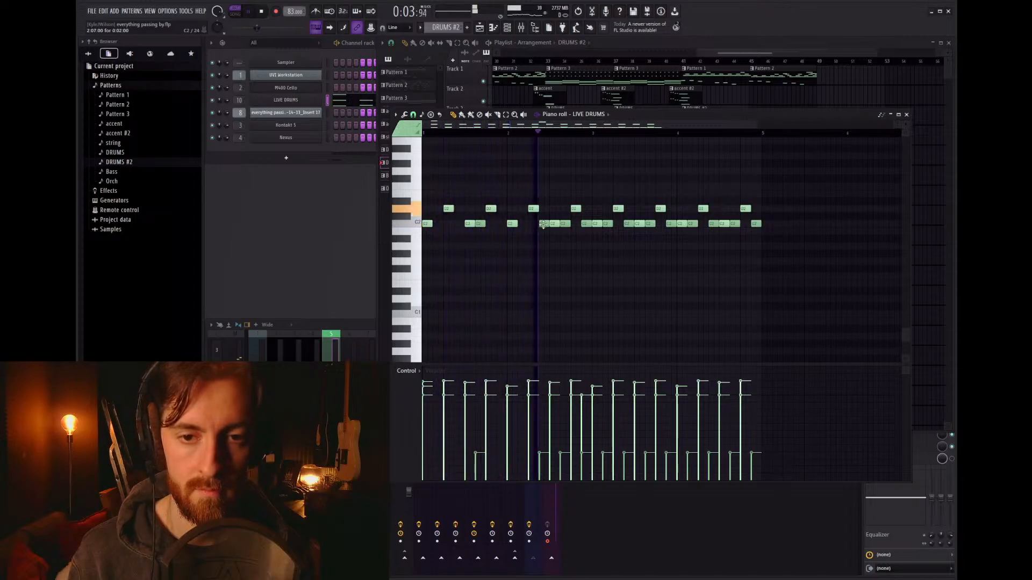
# Step: Remove surplus C2 kick notes from the end of bar 2 through the start of bar 4
pyautogui.rightClick(585, 223)
pyautogui.rightClick(605, 223)
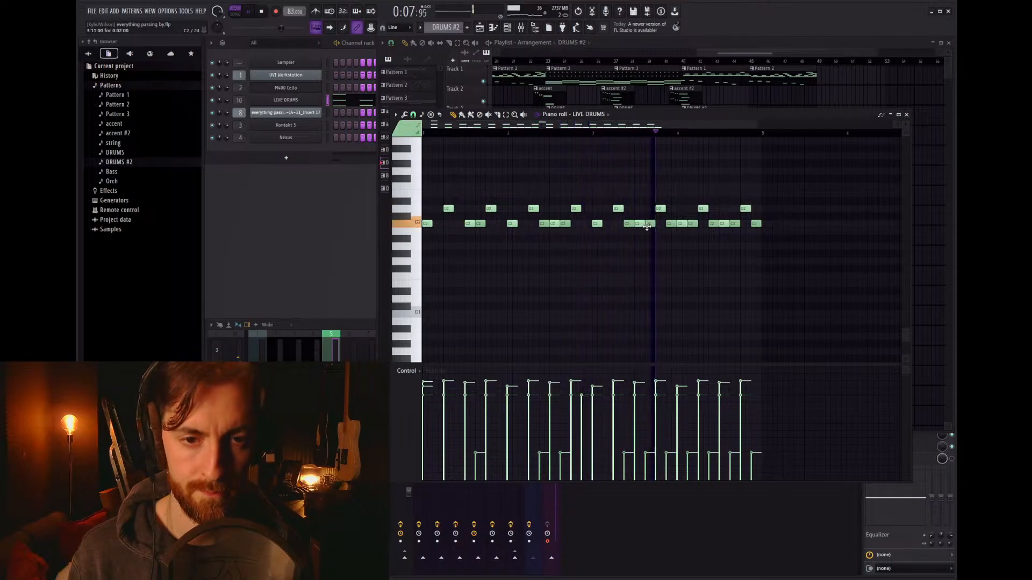
pyautogui.rightClick(627, 223)
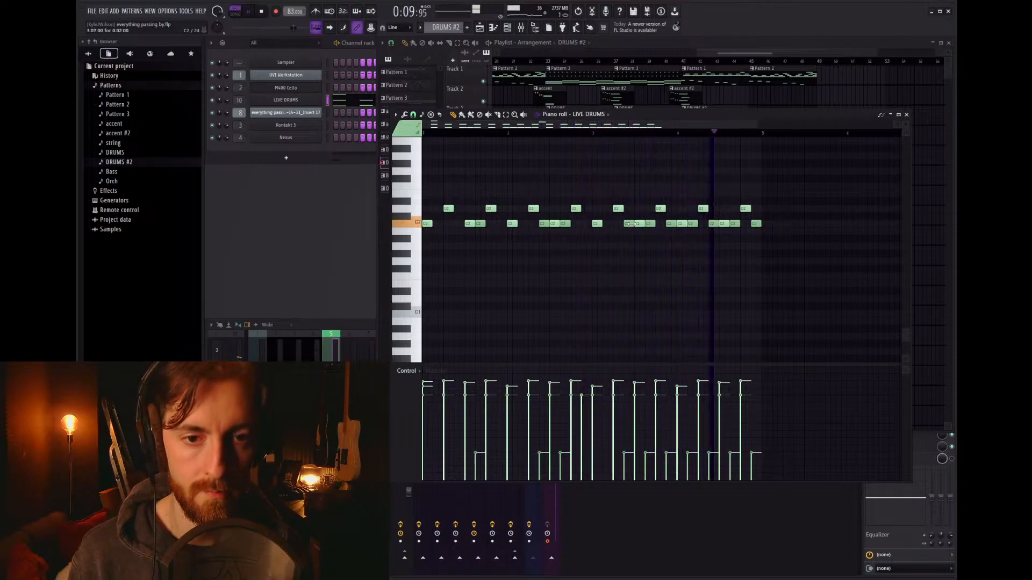
pyautogui.rightClick(672, 224)
pyautogui.rightClick(692, 224)
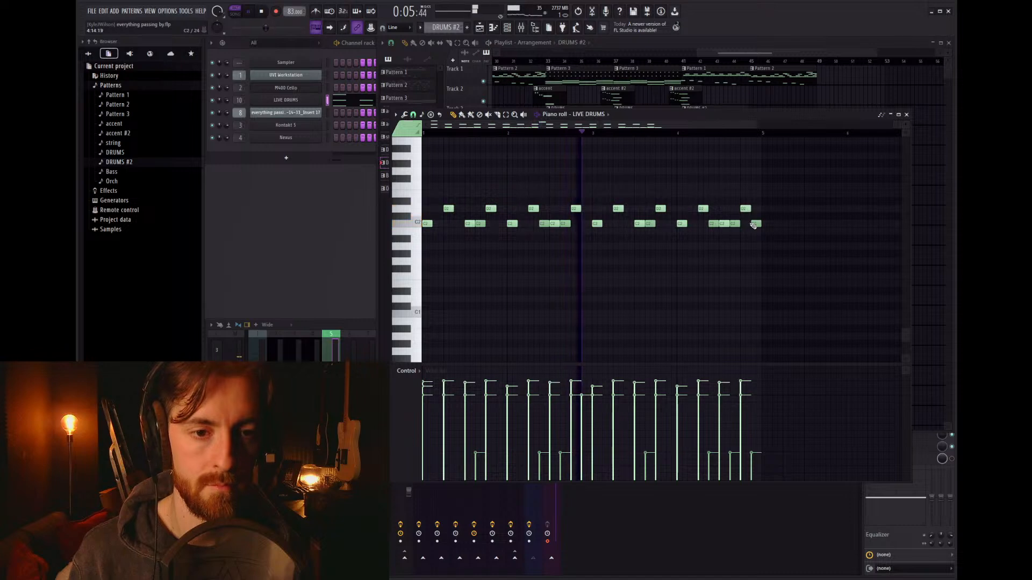
# Step: Lower the velocity of the lone hit near the end of bar 2 to about 55% and close the piano roll
pyautogui.scroll(10, 776, 233)
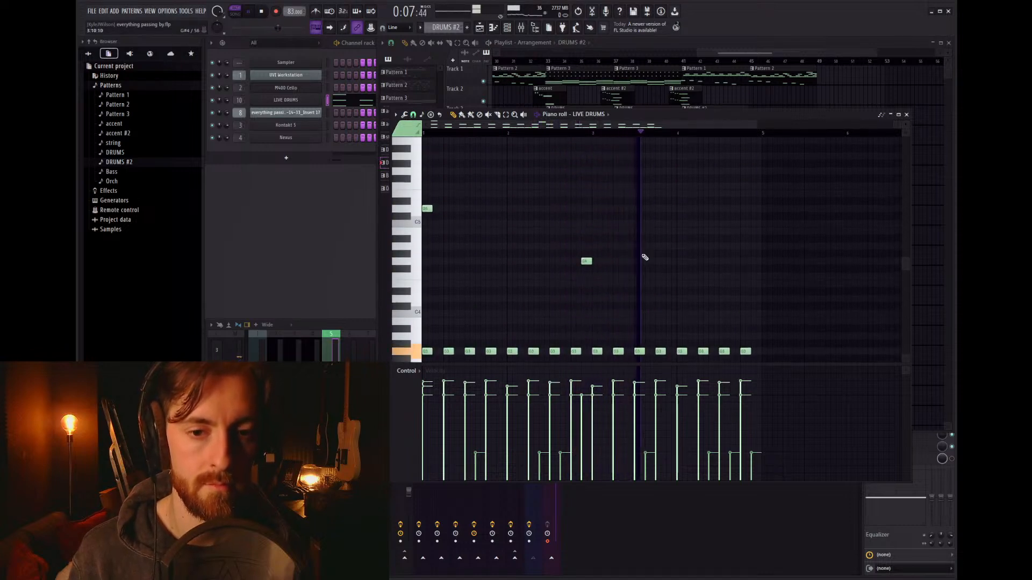
pyautogui.scroll(-3, 645, 237)
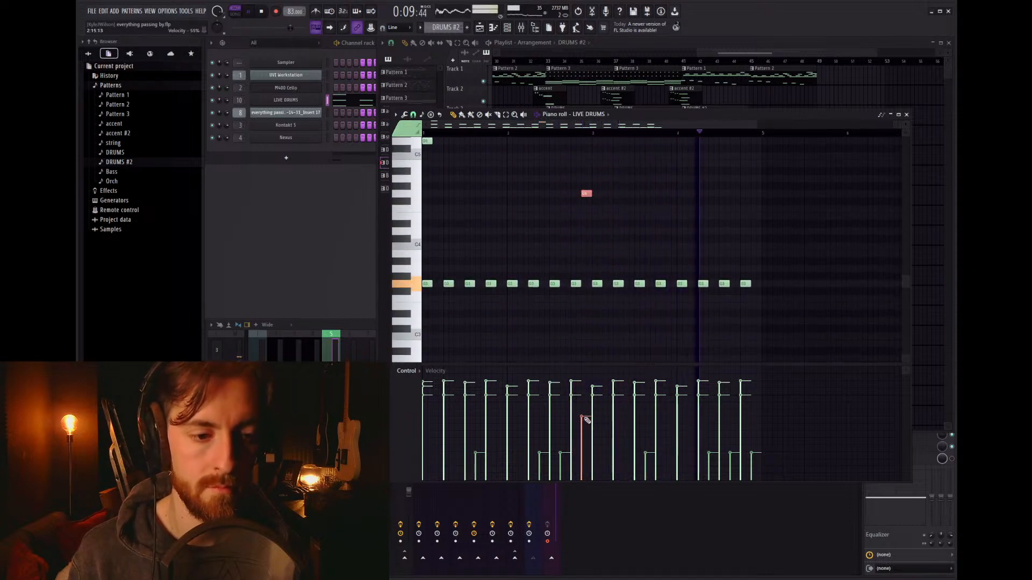
pyautogui.click(906, 114)
# Step: Add a second DRUMS #2 clip at bar 45 on Track 3, and shift the new section four bars later
pyautogui.click(674, 61)
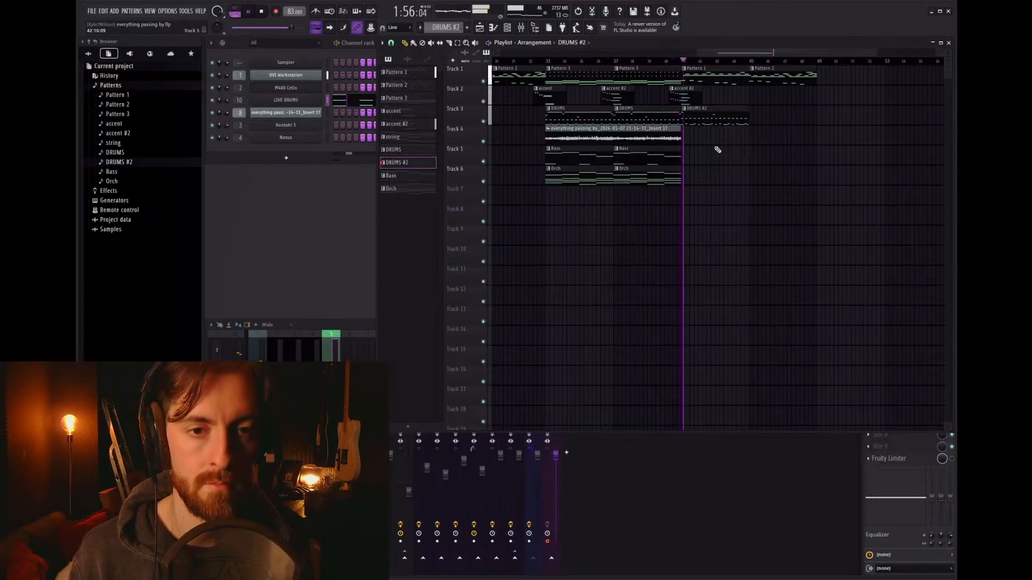
pyautogui.click(769, 113)
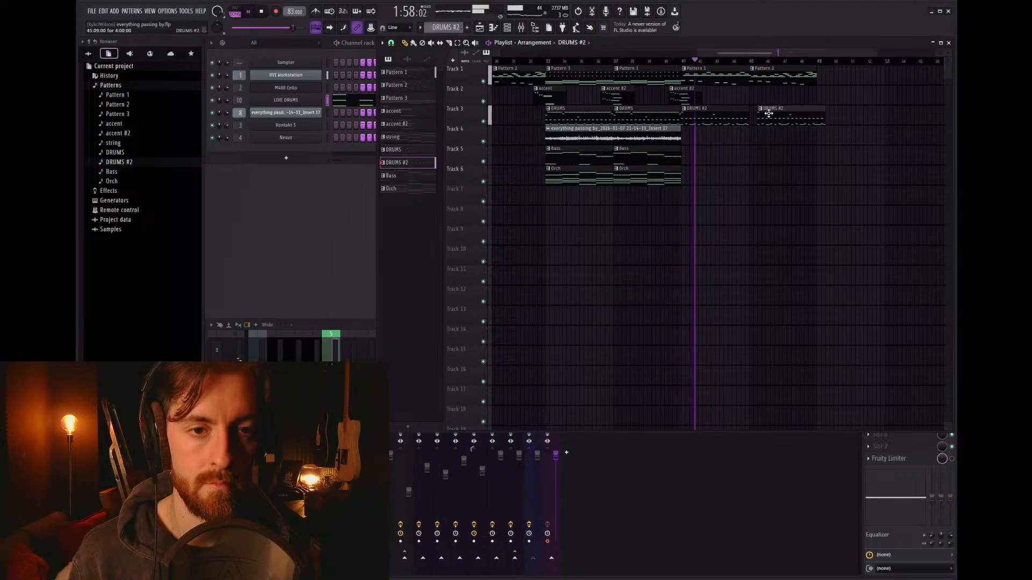
pyautogui.moveTo(769, 113); pyautogui.dragTo(760, 113)
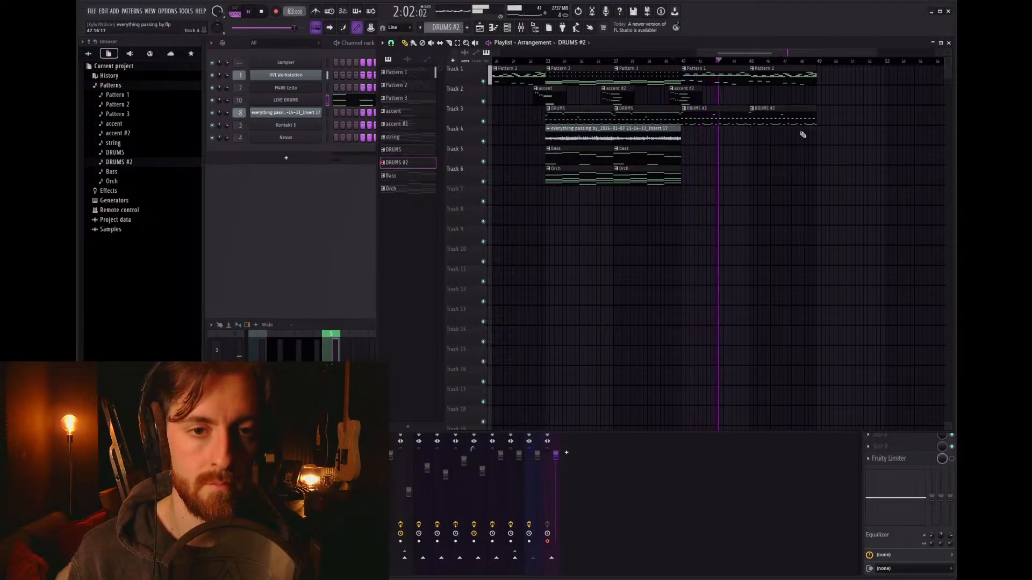
pyautogui.moveTo(824, 144); pyautogui.dragTo(766, 78)
pyautogui.hotkey('ctrl', 'd')
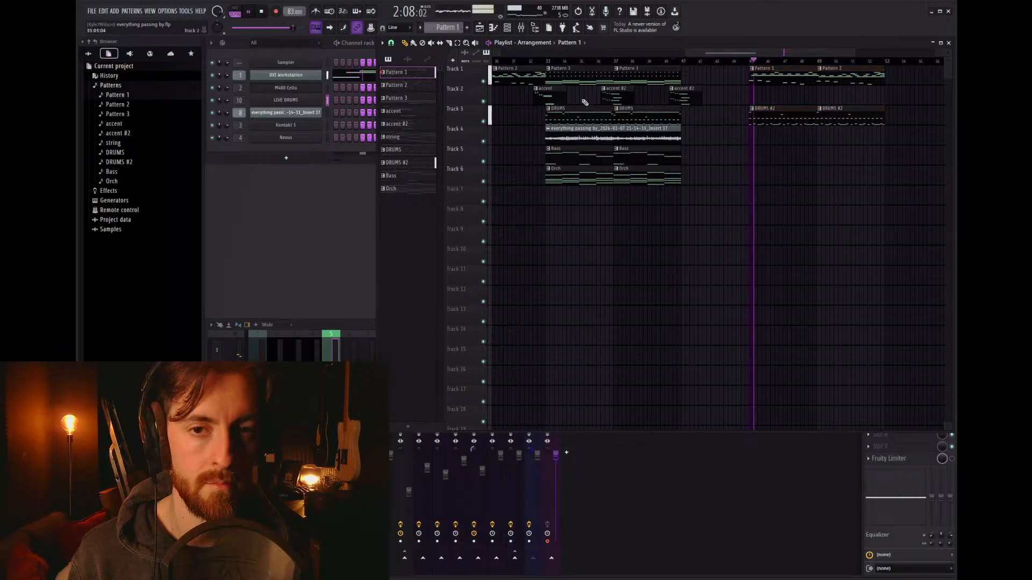
# Step: Fill the gap at bar 41 with copies of the Pattern 1 clip on Track 1 and the DRUMS #2 clip on Track 3
pyautogui.scroll(-1, 542, 80)
pyautogui.keyDown('shift'); pyautogui.moveTo(518, 78); pyautogui.dragTo(706, 72); pyautogui.keyUp('shift')
pyautogui.scroll(2, 705, 113)
pyautogui.keyDown('shift'); pyautogui.moveTo(755, 120); pyautogui.dragTo(679, 122); pyautogui.keyUp('shift')
pyautogui.scroll(-3, 693, 144)
pyautogui.scroll(3, 712, 143)
pyautogui.scroll(-1, 731, 157)
pyautogui.scroll(-3, 731, 157)
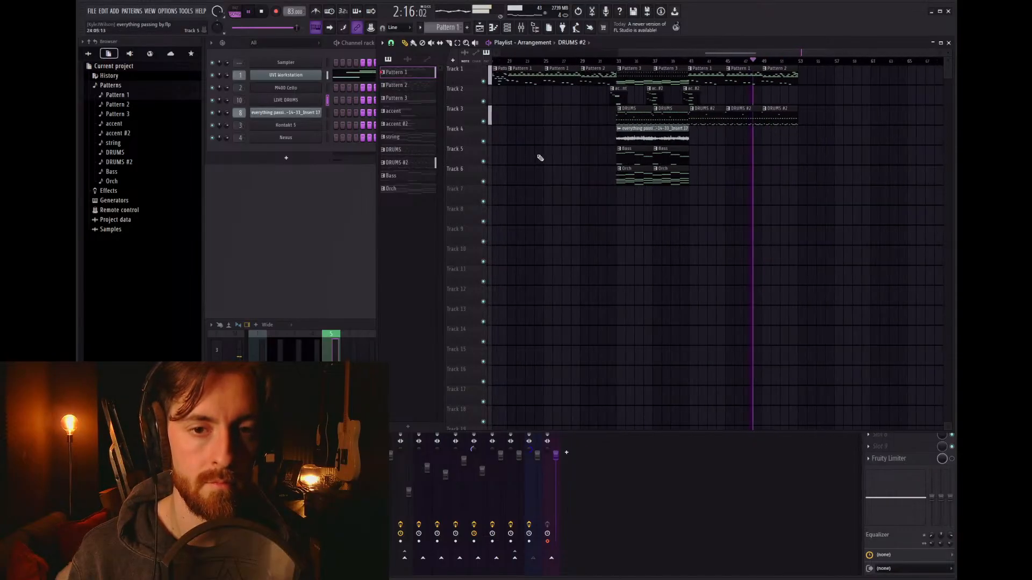
# Step: Place a unique copy of the Bass pattern at bar 25 on Track 5 and open its Kontakt 5 notes in the piano roll
pyautogui.scroll(5, 527, 157)
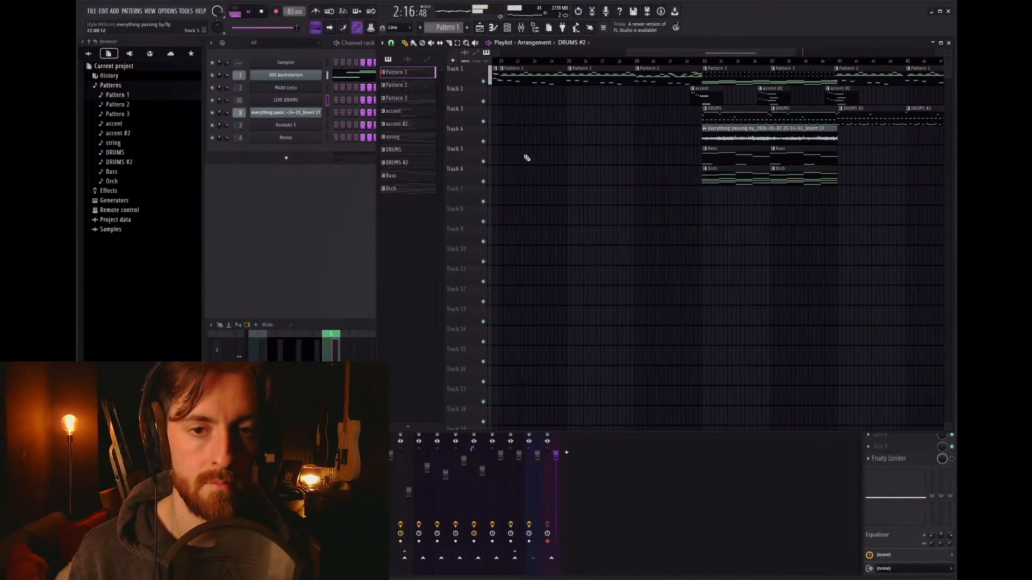
pyautogui.press('space')
pyautogui.keyDown('shift'); pyautogui.moveTo(822, 153); pyautogui.dragTo(606, 165); pyautogui.keyUp('shift')
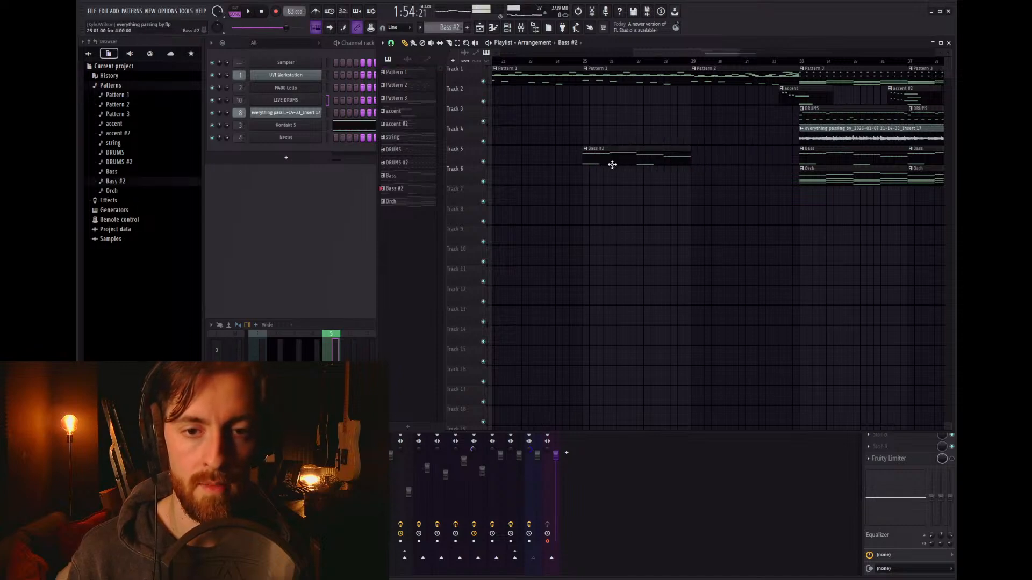
pyautogui.doubleClick(611, 162)
pyautogui.press('space')
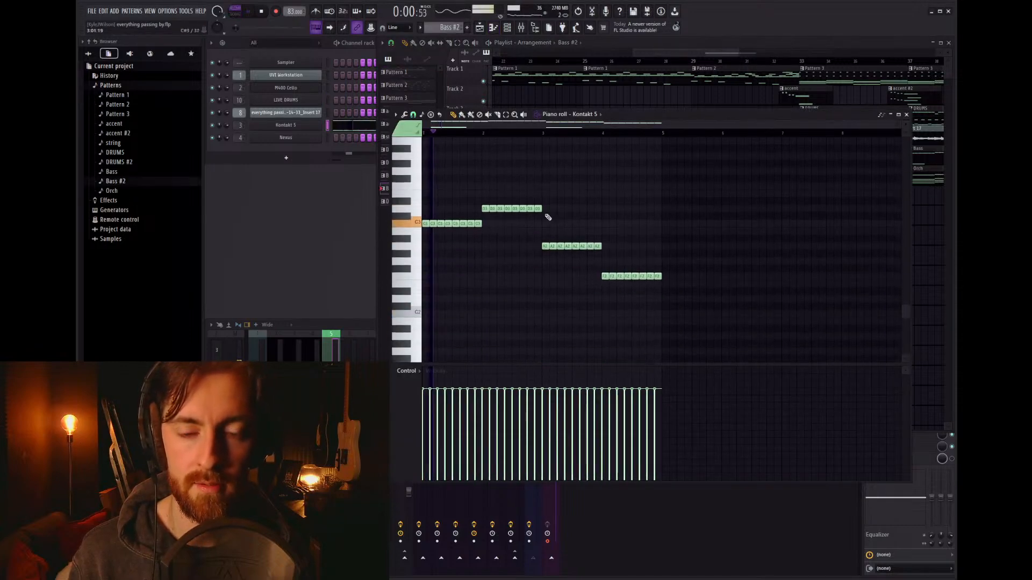
# Step: Lower the velocity of all the Bass #2 notes evenly, check the level by ear and close the piano roll
pyautogui.hotkey('ctrl', 'a')
pyautogui.moveTo(431, 472)
pyautogui.mouseDown()
pyautogui.moveTo(511, 445)
pyautogui.moveTo(548, 444)
pyautogui.mouseUp()
pyautogui.press('space')
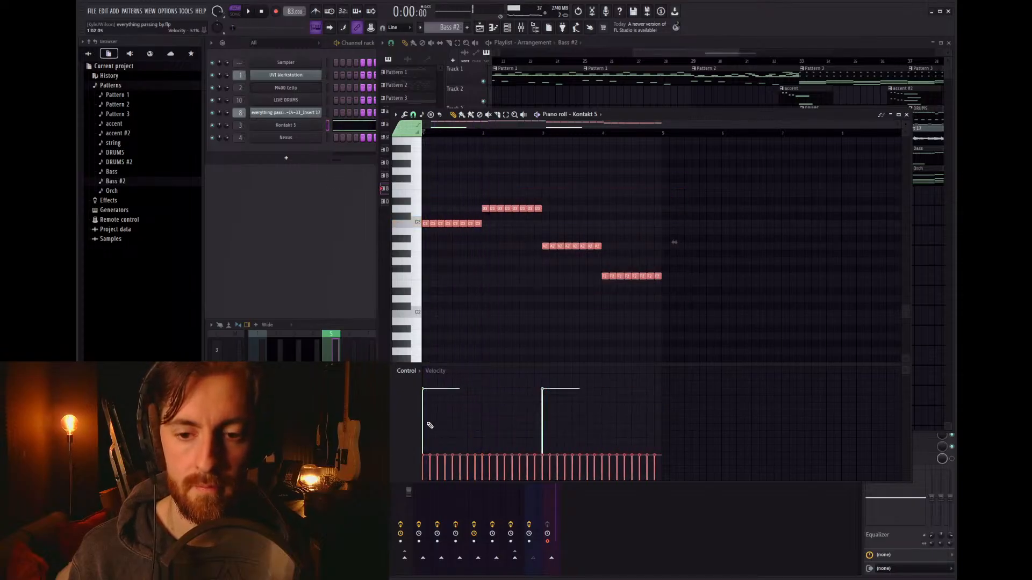
pyautogui.moveTo(428, 441); pyautogui.dragTo(732, 426)
pyautogui.press('space')
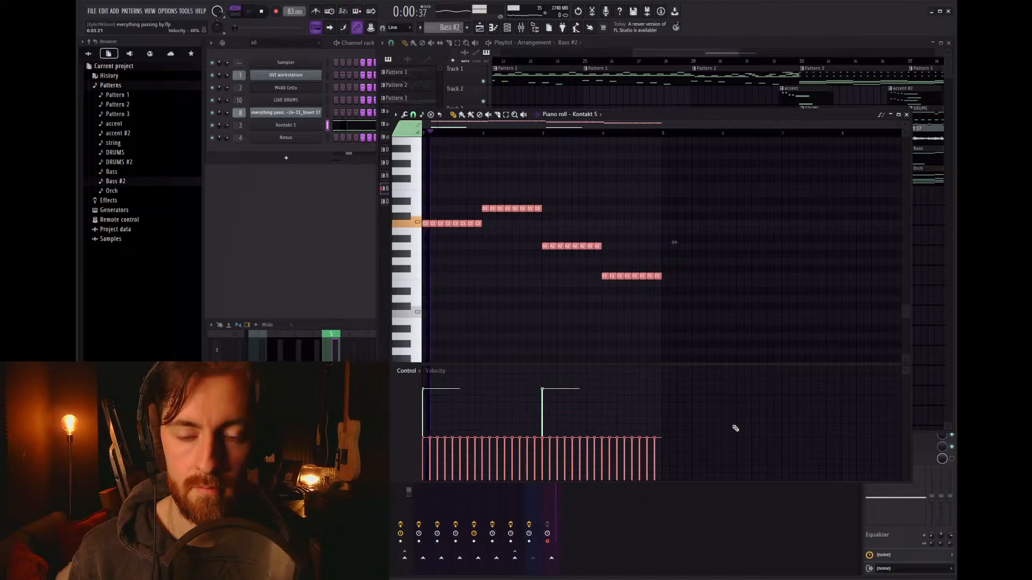
pyautogui.moveTo(424, 445); pyautogui.dragTo(682, 436)
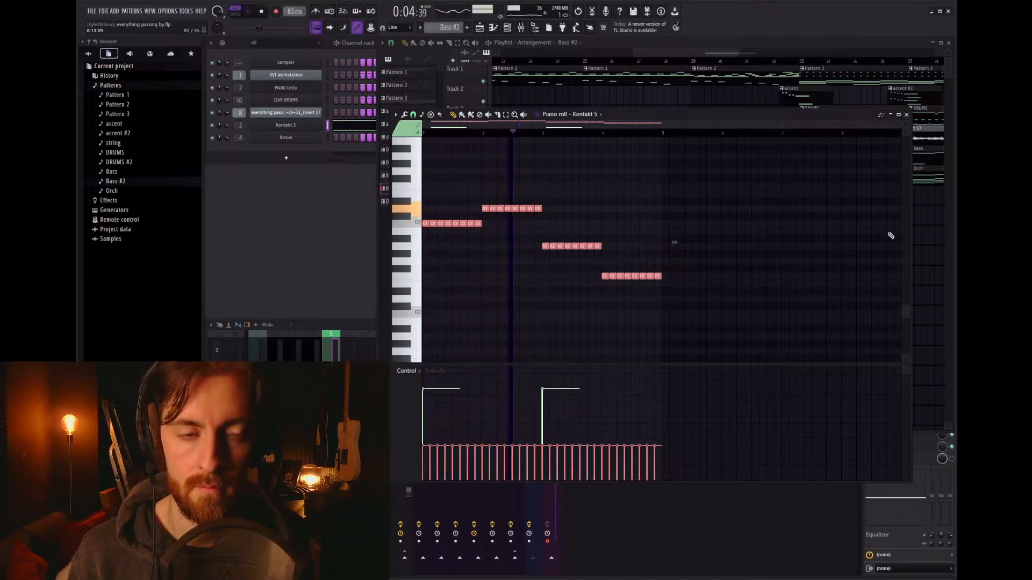
pyautogui.click(906, 115)
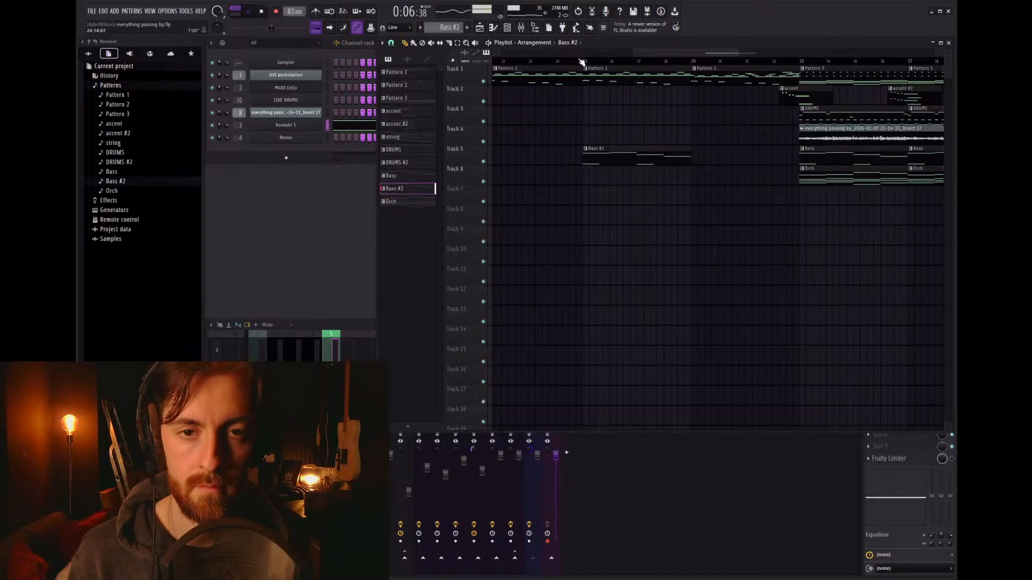
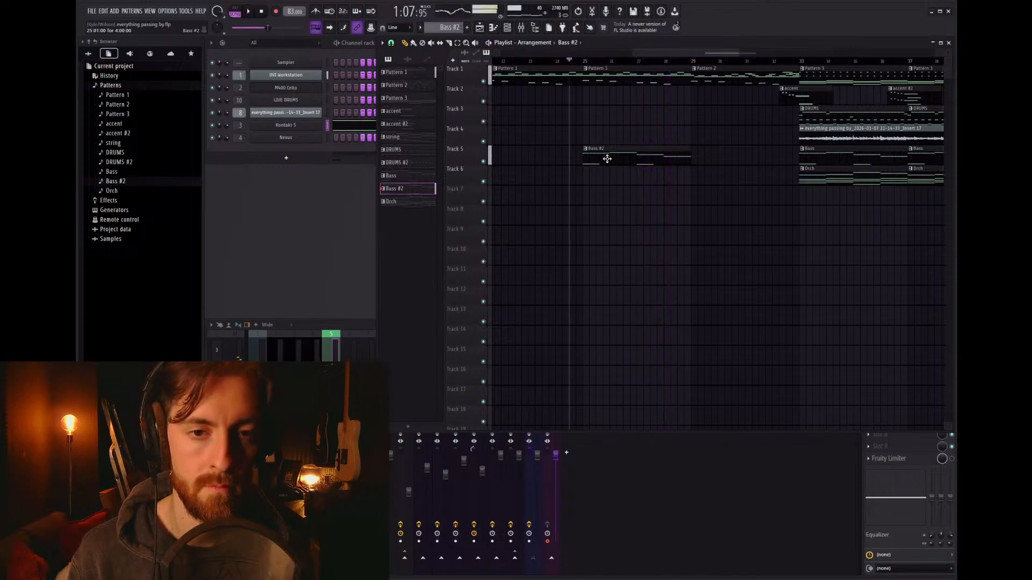
# Step: Delete all Bass #2 notes after the first bar, including the low keyswitch note at bar 3
pyautogui.press('space')
pyautogui.doubleClick(606, 158)
pyautogui.moveTo(705, 293); pyautogui.dragTo(436, 197)
pyautogui.moveTo(711, 307); pyautogui.dragTo(493, 174)
pyautogui.press('Delete')
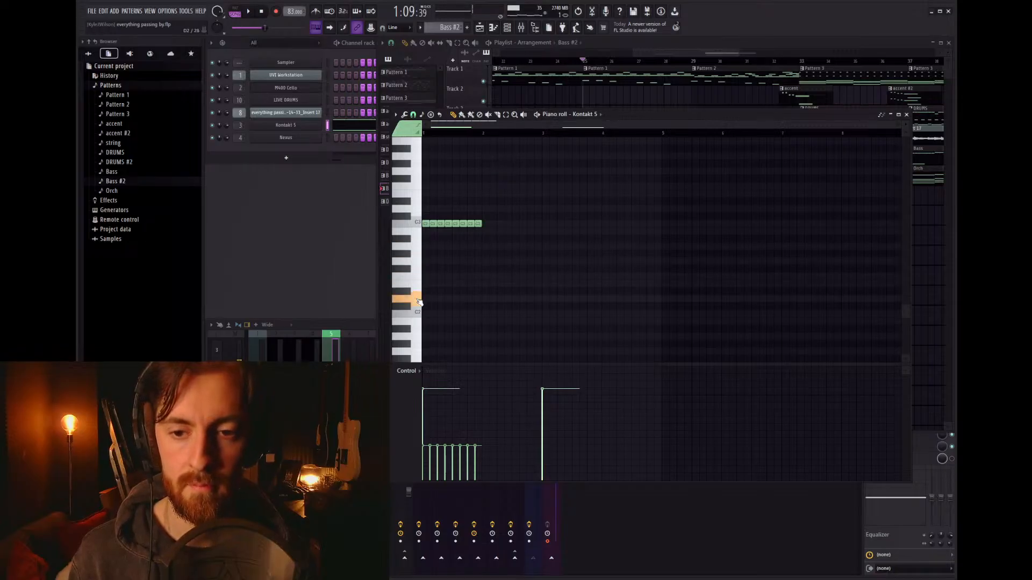
pyautogui.scroll(-4, 418, 302)
pyautogui.rightClick(435, 317)
pyautogui.moveTo(562, 300); pyautogui.dragTo(441, 299)
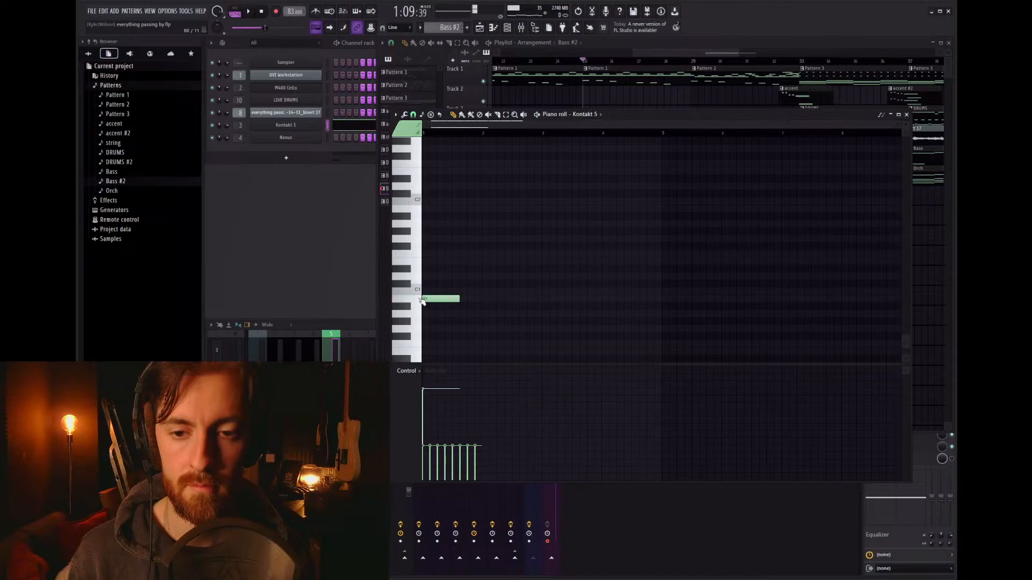
# Step: Audition the remaining one-bar C3 bass figure on its own and against the piano from just before bar 25
pyautogui.scroll(4, 453, 249)
pyautogui.doubleClick(418, 223)
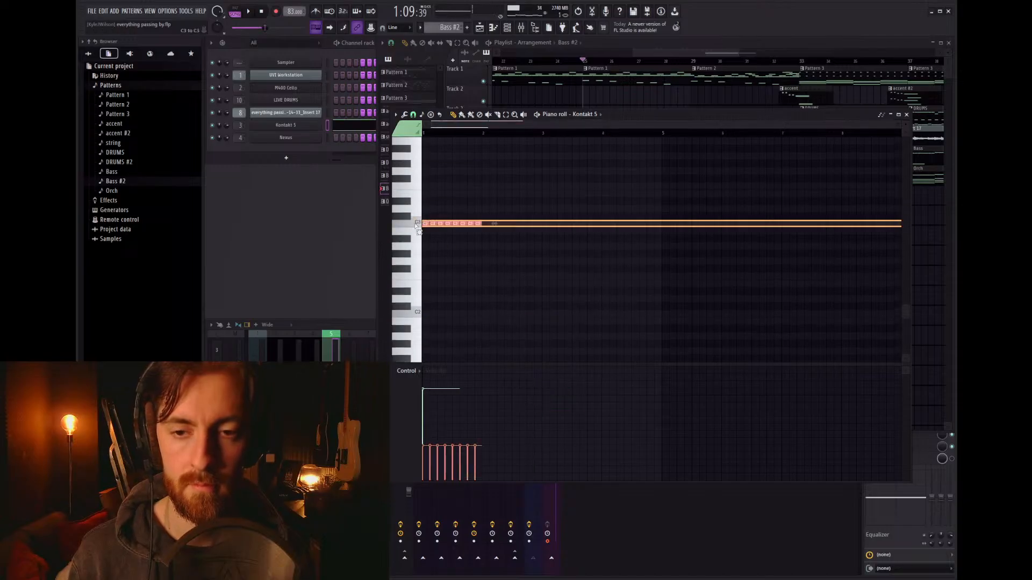
pyautogui.click(537, 114)
pyautogui.keyDown('ctrl'); pyautogui.click(479, 163); pyautogui.keyUp('ctrl')
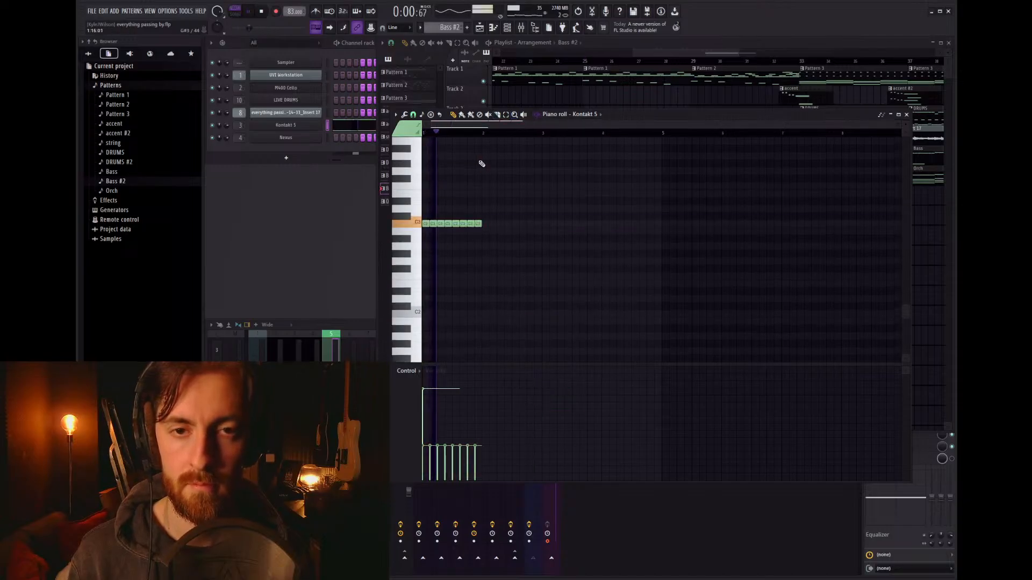
pyautogui.click(576, 61)
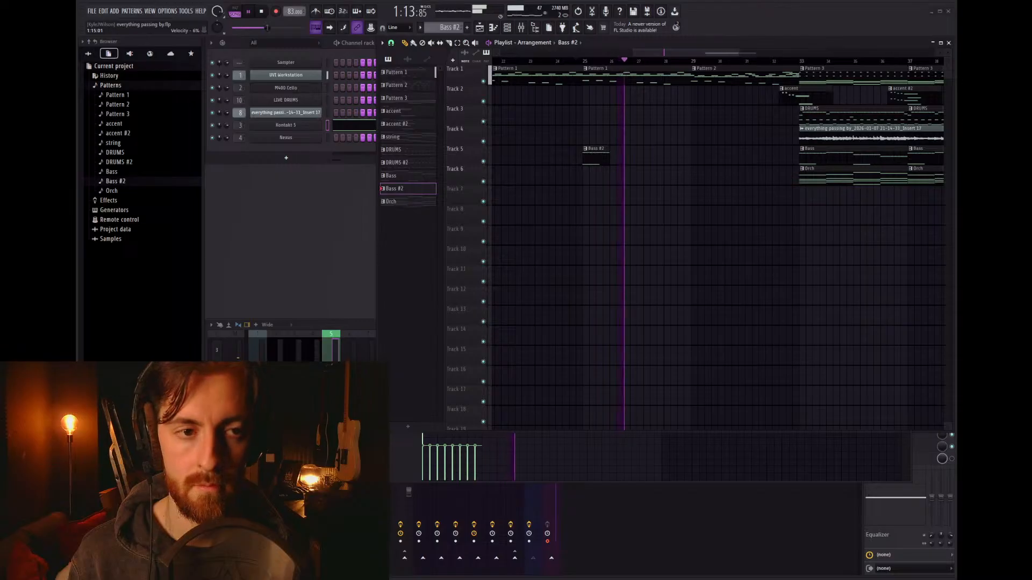
pyautogui.press('space')
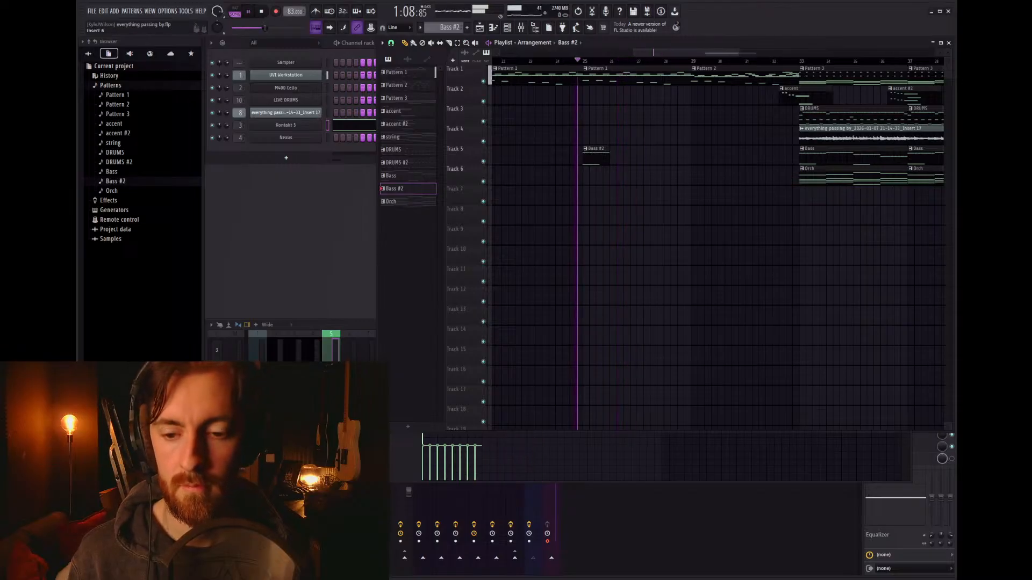
pyautogui.press('space')
# Step: Build the Bass #2 line across bars 1 to 4 with eight repeated notes per bar on F2, C3, D3 and C3
pyautogui.doubleClick(593, 154)
pyautogui.hotkey('ctrl', 'a')
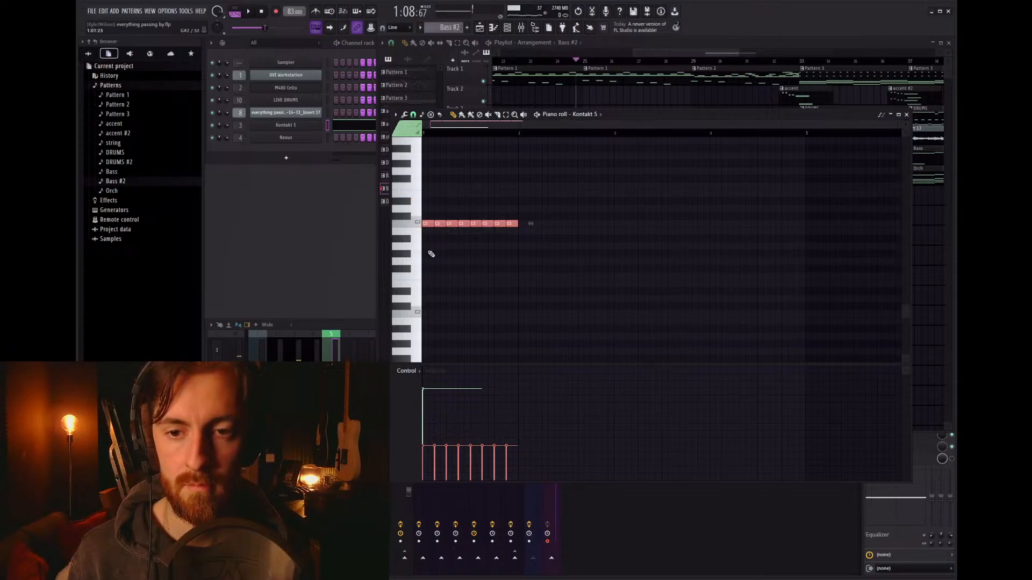
pyautogui.moveTo(432, 226); pyautogui.dragTo(716, 226)
pyautogui.scroll(-2, 682, 242)
pyautogui.scroll(1, 682, 242)
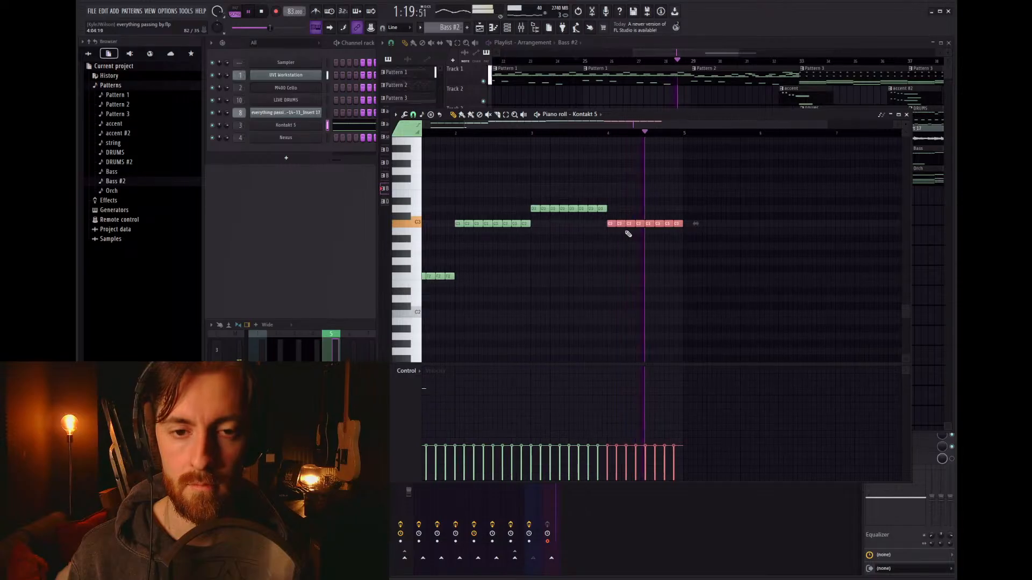
# Step: Extend the bass line across bars 5 to 8 with repeated notes on F2, C3, A2 and C3
pyautogui.moveTo(612, 224); pyautogui.dragTo(765, 219)
pyautogui.scroll(-2, 600, 221)
pyautogui.scroll(3, 781, 244)
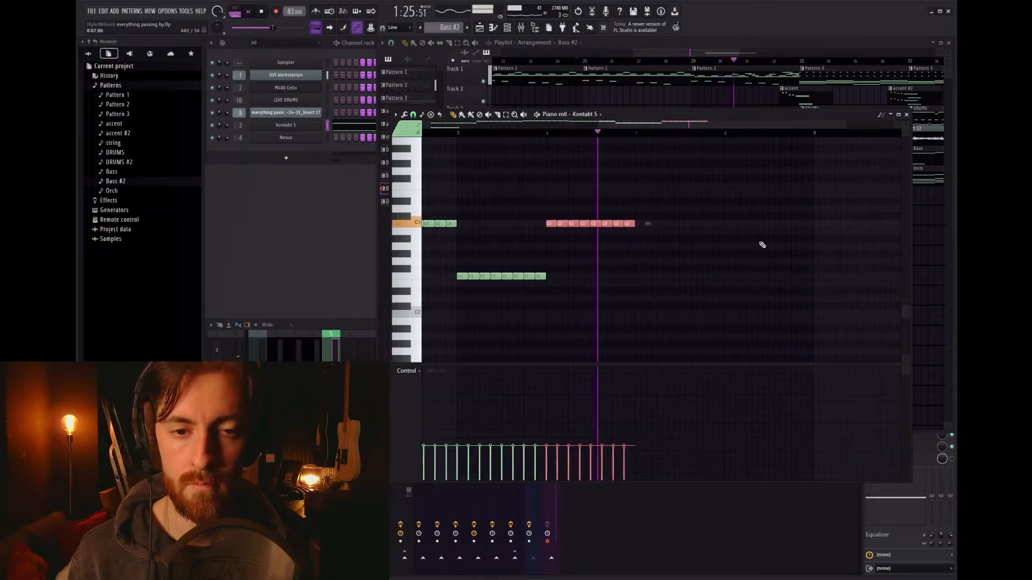
pyautogui.moveTo(548, 224); pyautogui.dragTo(727, 277)
pyautogui.click(623, 139)
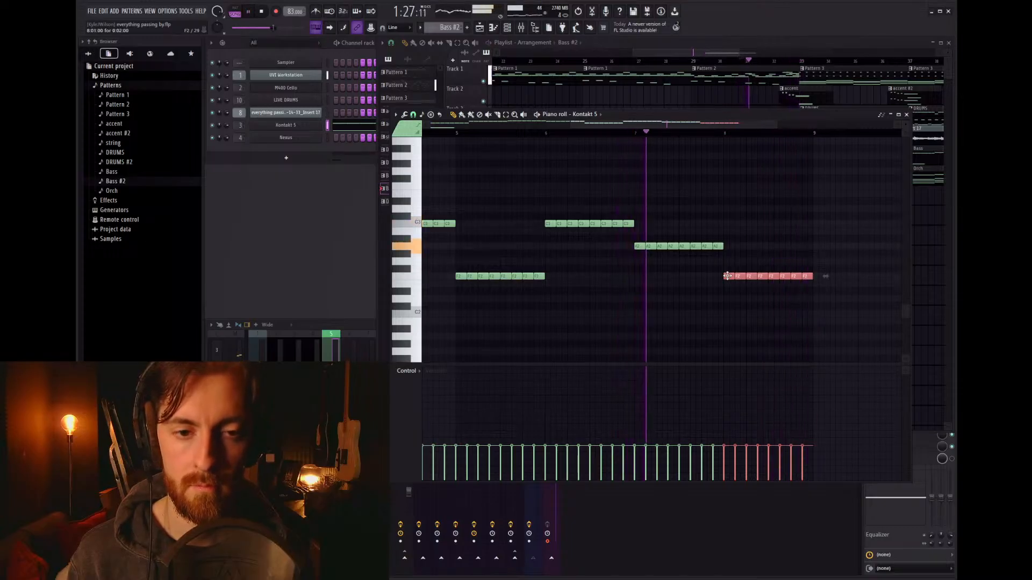
pyautogui.moveTo(727, 276); pyautogui.dragTo(727, 223)
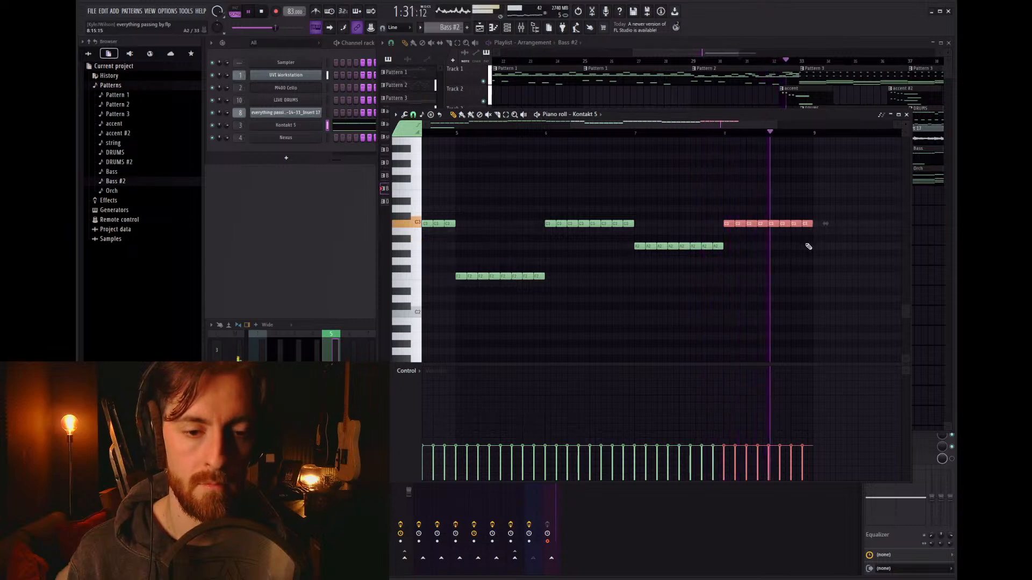
# Step: Ramp up the velocity of the last two bass notes in bar 8 and listen through the section that follows
pyautogui.moveTo(792, 447); pyautogui.dragTo(820, 437)
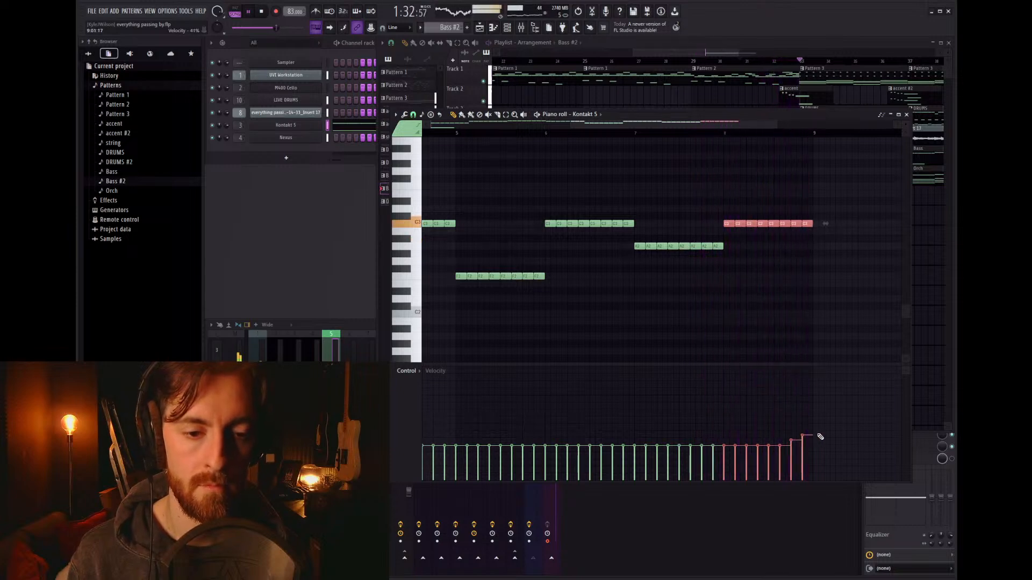
pyautogui.click(907, 115)
pyautogui.scroll(-6, 725, 238)
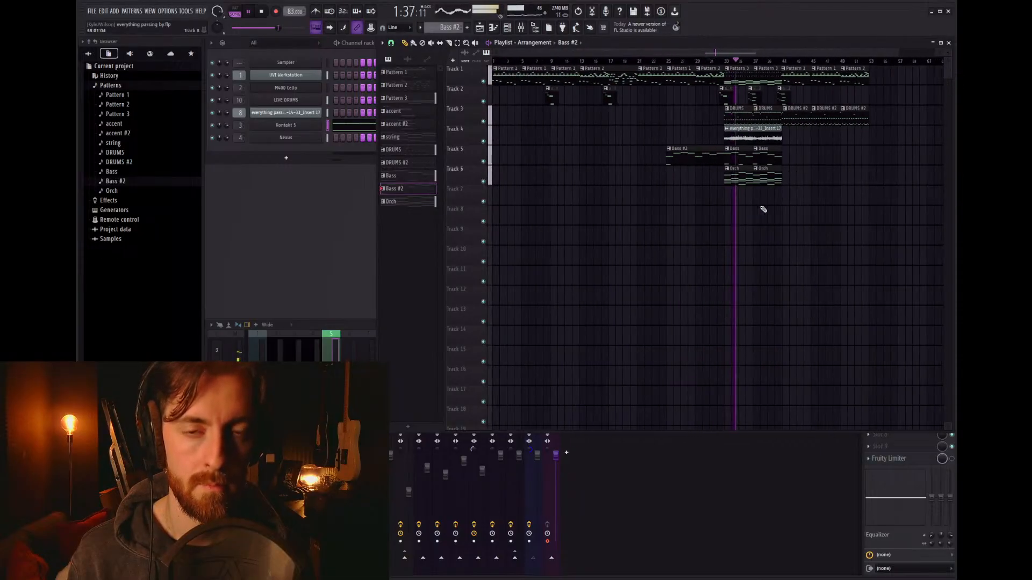
pyautogui.scroll(-1, 763, 209)
pyautogui.scroll(3, 720, 202)
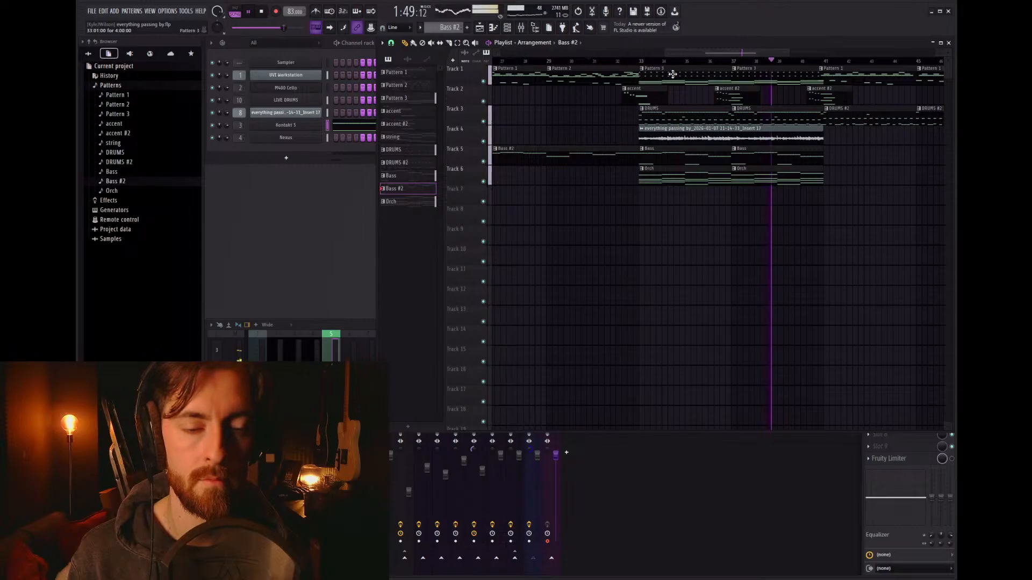
# Step: Place copies of the Bass #2 clip on Track 5 starting at bars 41 and 45
pyautogui.scroll(-5, 778, 120)
pyautogui.scroll(1, 793, 137)
pyautogui.moveTo(599, 163); pyautogui.dragTo(822, 166)
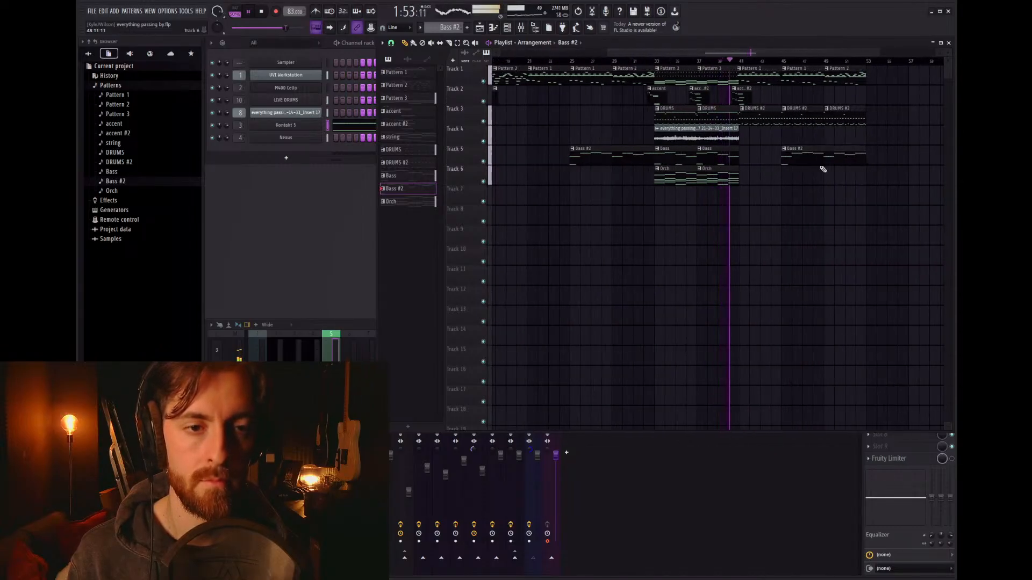
pyautogui.scroll(2, 801, 148)
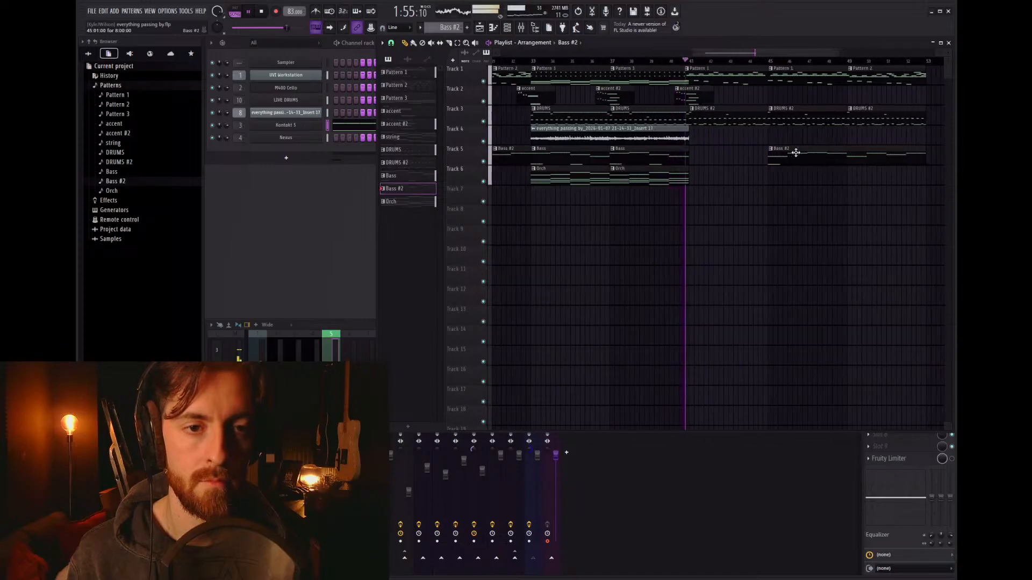
pyautogui.moveTo(747, 188); pyautogui.dragTo(755, 152)
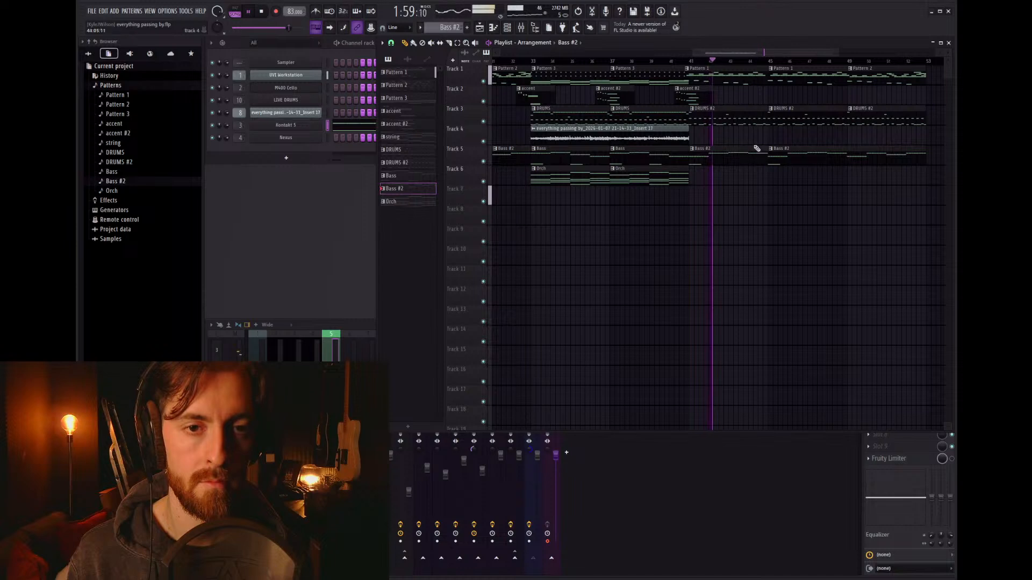
# Step: Copy the accent #2 clip on Track 2 from before bar 41 to just before bar 49
pyautogui.click(727, 81)
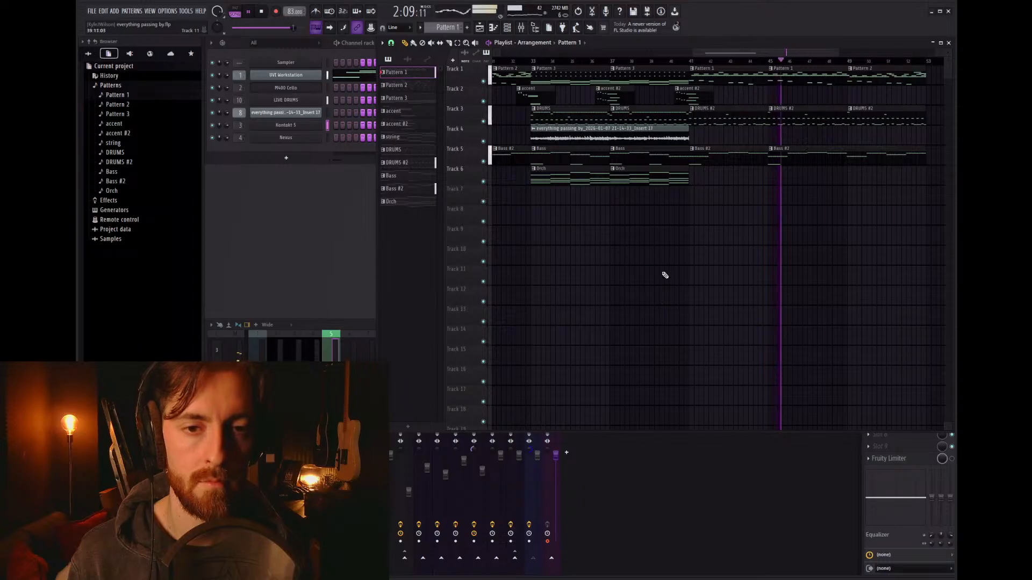
pyautogui.scroll(-3, 659, 235)
pyautogui.scroll(2, 662, 209)
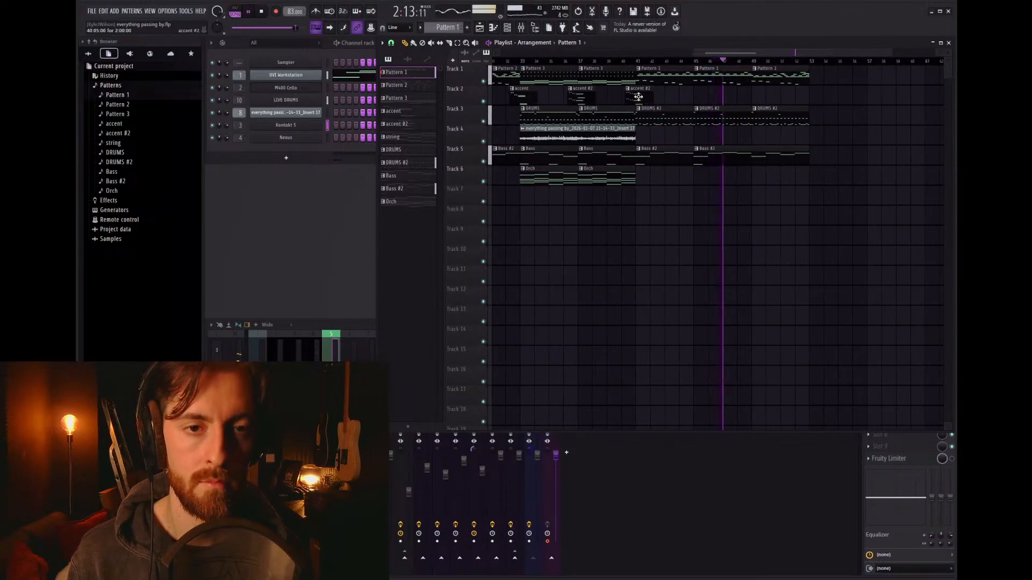
pyautogui.scroll(3, 642, 97)
pyautogui.moveTo(641, 96); pyautogui.dragTo(858, 94)
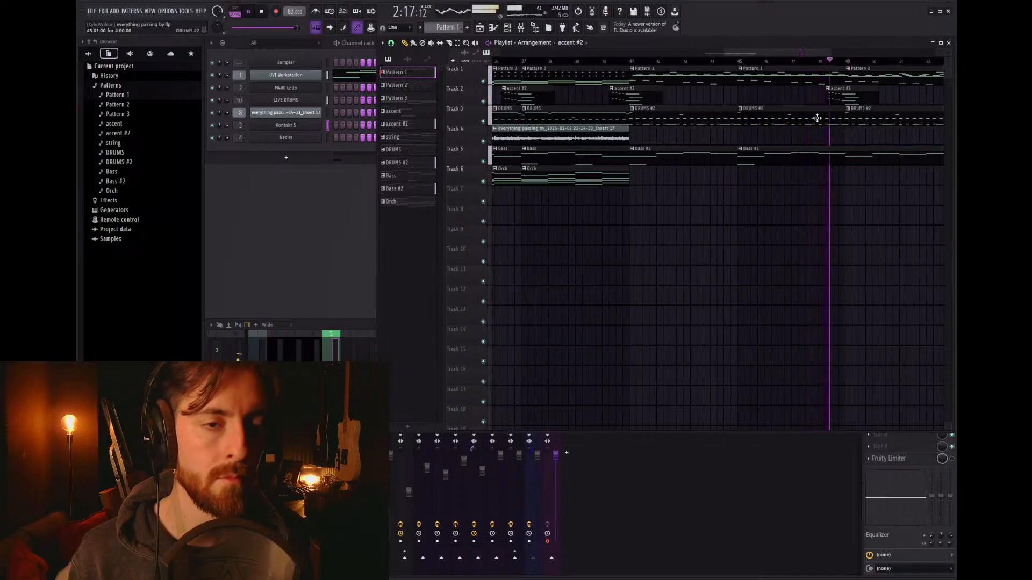
pyautogui.scroll(-2, 719, 113)
pyautogui.scroll(2, 860, 112)
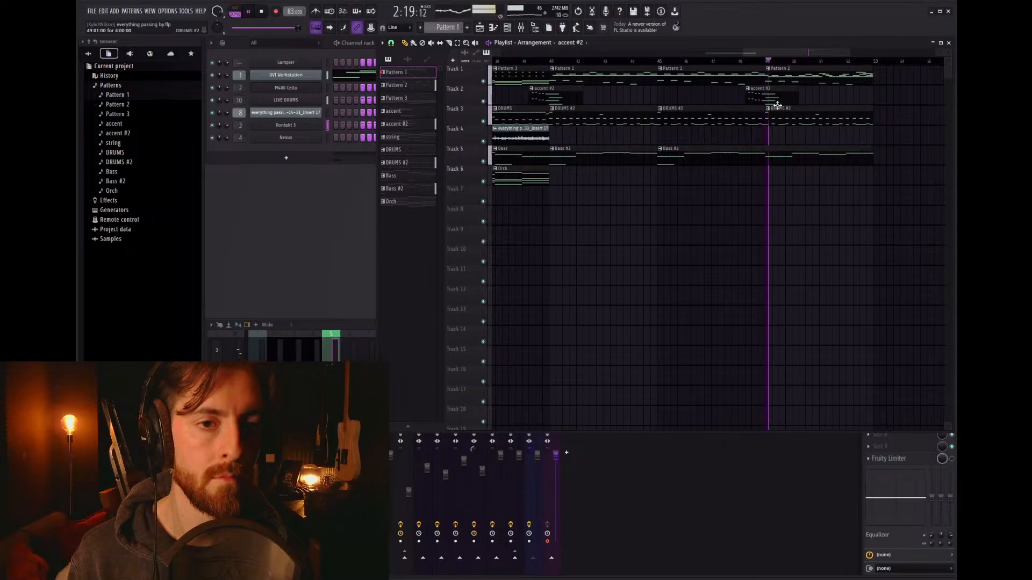
# Step: Copy the accent #2 clip on Track 2 to just before bar 53 and lengthen the pattern's fourth note
pyautogui.moveTo(762, 97); pyautogui.dragTo(876, 97)
pyautogui.doubleClick(876, 96)
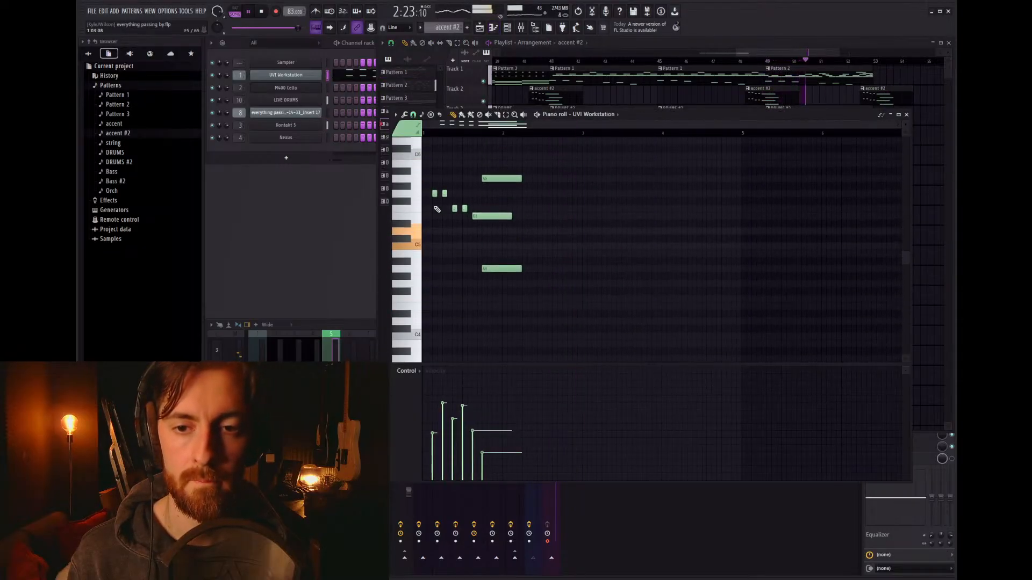
pyautogui.scroll(2, 437, 209)
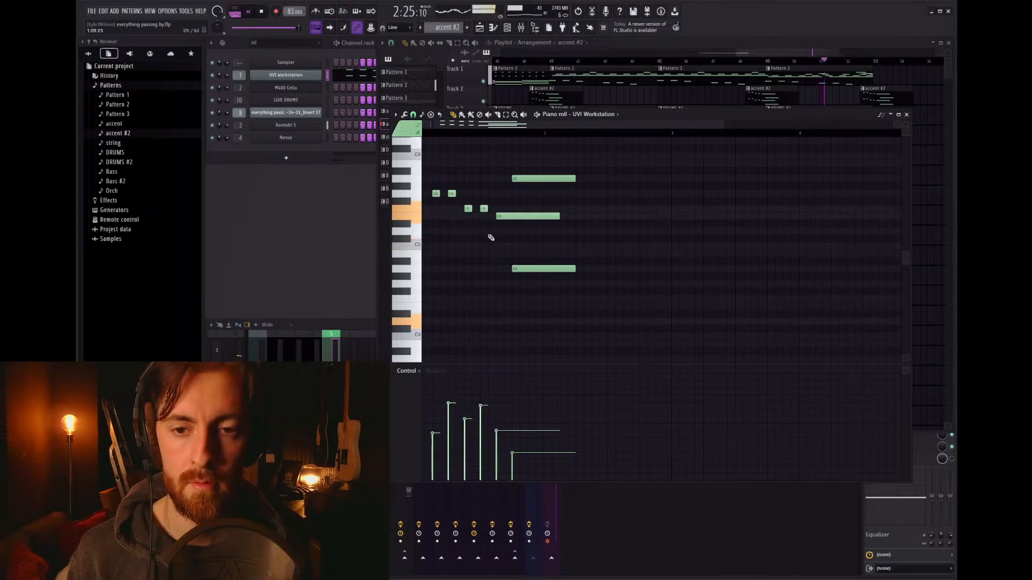
pyautogui.scroll(3, 490, 208)
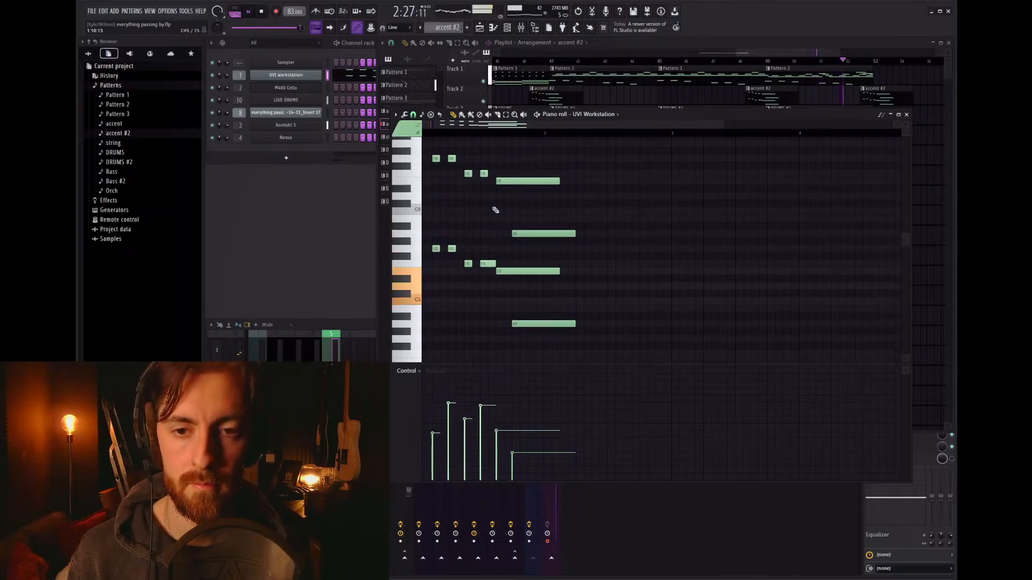
pyautogui.click(906, 114)
pyautogui.moveTo(887, 101); pyautogui.dragTo(874, 101)
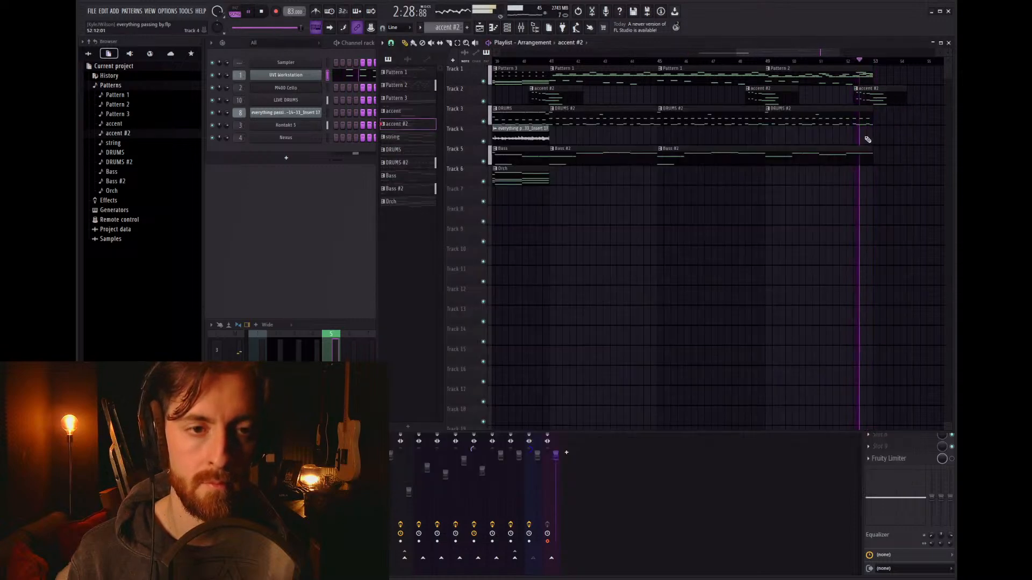
# Step: Copy the Pattern 3, DRUMS, audio, Bass and Orch clips starting at bar 33 to bar 53
pyautogui.scroll(-3, 580, 163)
pyautogui.press('space')
pyautogui.scroll(3, 620, 189)
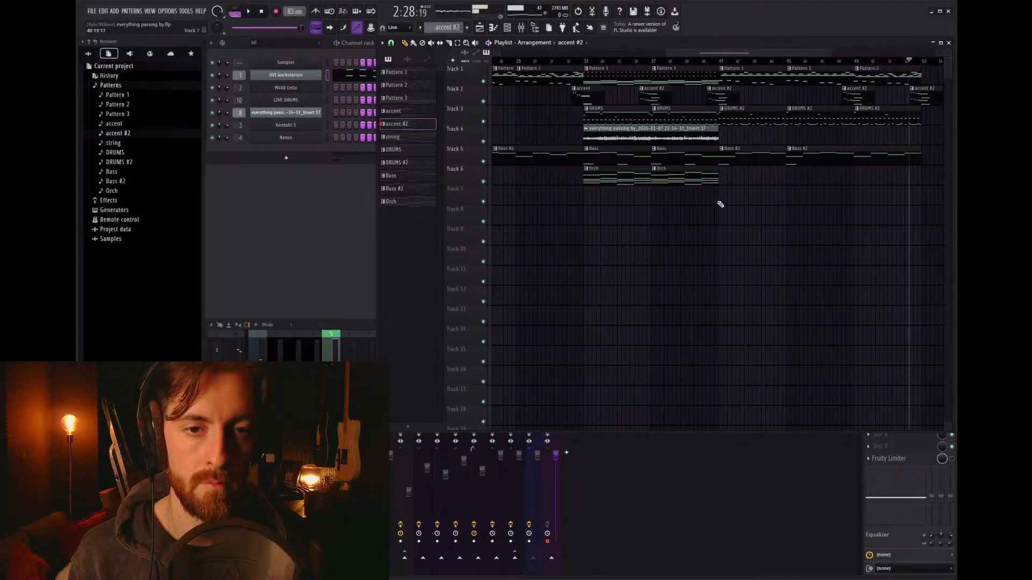
pyautogui.moveTo(715, 198); pyautogui.dragTo(603, 102)
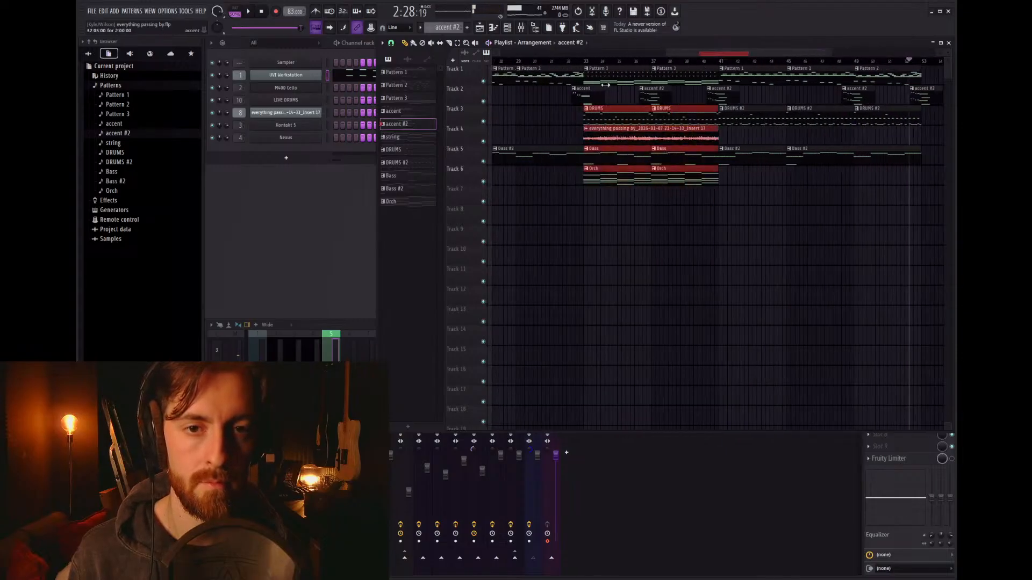
pyautogui.moveTo(676, 79); pyautogui.dragTo(825, 93)
pyautogui.scroll(-3, 666, 113)
# Step: Copy the DRUMS clip on Track 3 to bar 29 and make the copy a unique pattern
pyautogui.scroll(4, 573, 132)
pyautogui.moveTo(696, 110); pyautogui.dragTo(618, 125)
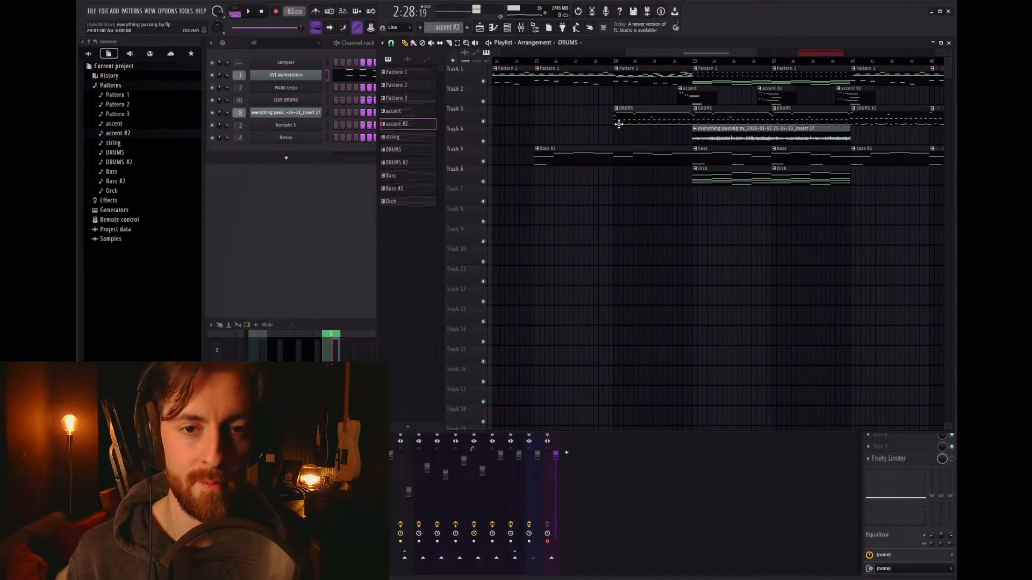
pyautogui.click(634, 180)
# Step: Delete all existing notes from the DRUMS #3 pattern of the LIVE DRUMS channel
pyautogui.doubleClick(638, 108)
pyautogui.scroll(-2, 557, 260)
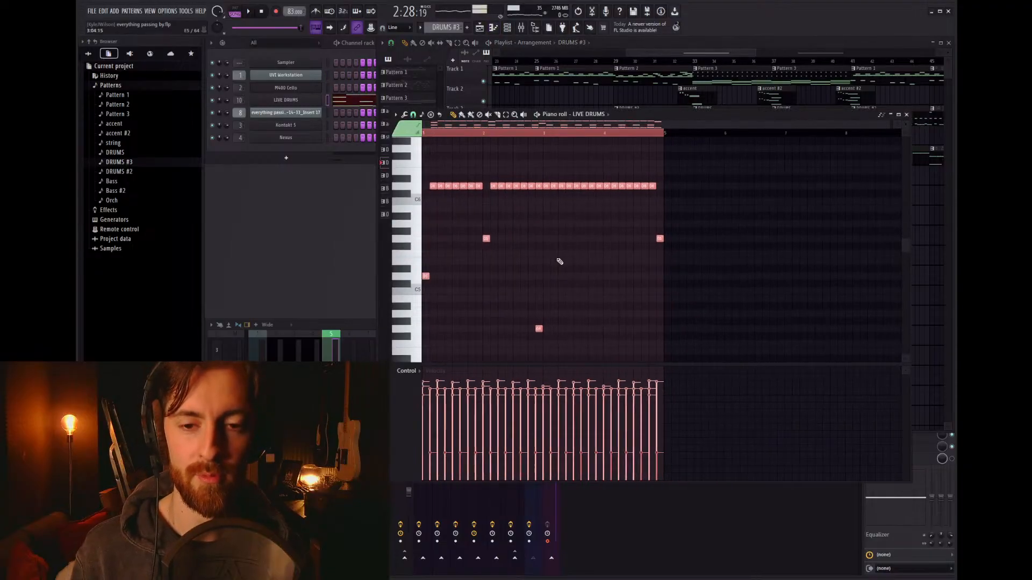
pyautogui.scroll(3, 558, 261)
pyautogui.scroll(-3, 558, 260)
pyautogui.press('Delete')
# Step: Place a short drum note at the start of bar 1 and audition pitches until it sits on D2
pyautogui.moveTo(485, 284); pyautogui.dragTo(424, 255)
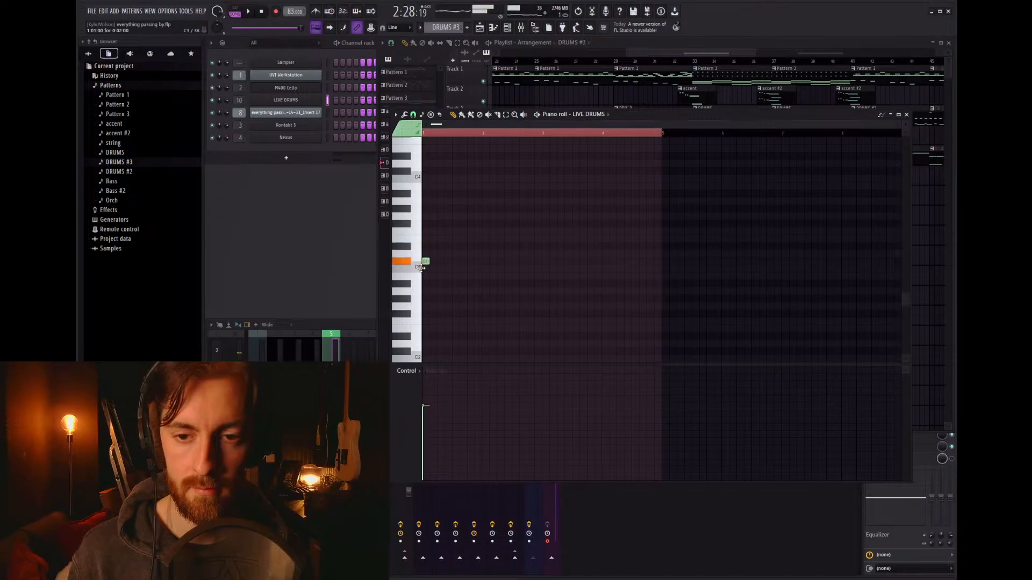
pyautogui.scroll(-2, 413, 339)
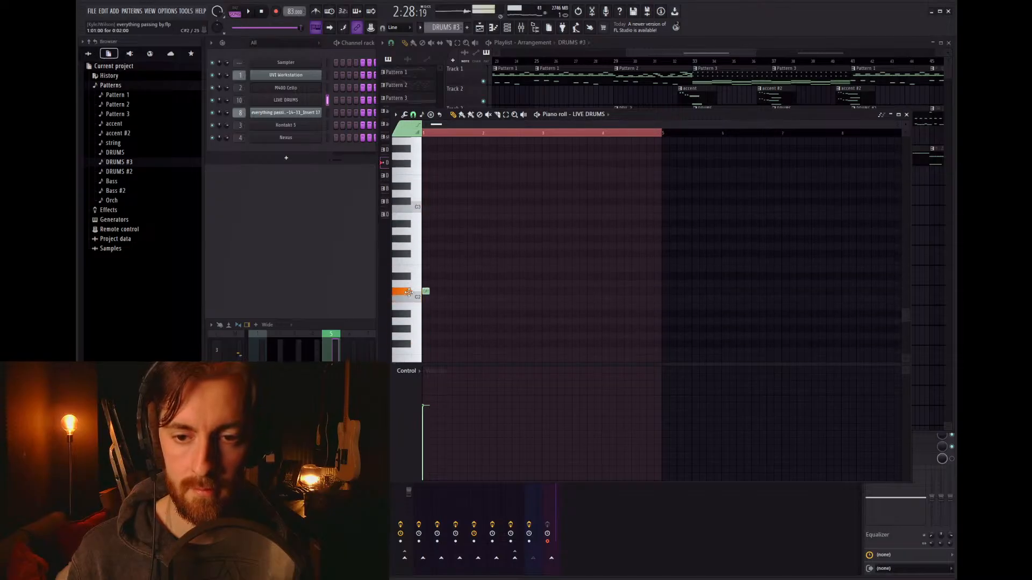
pyautogui.moveTo(407, 281); pyautogui.dragTo(415, 283)
pyautogui.scroll(2, 425, 285)
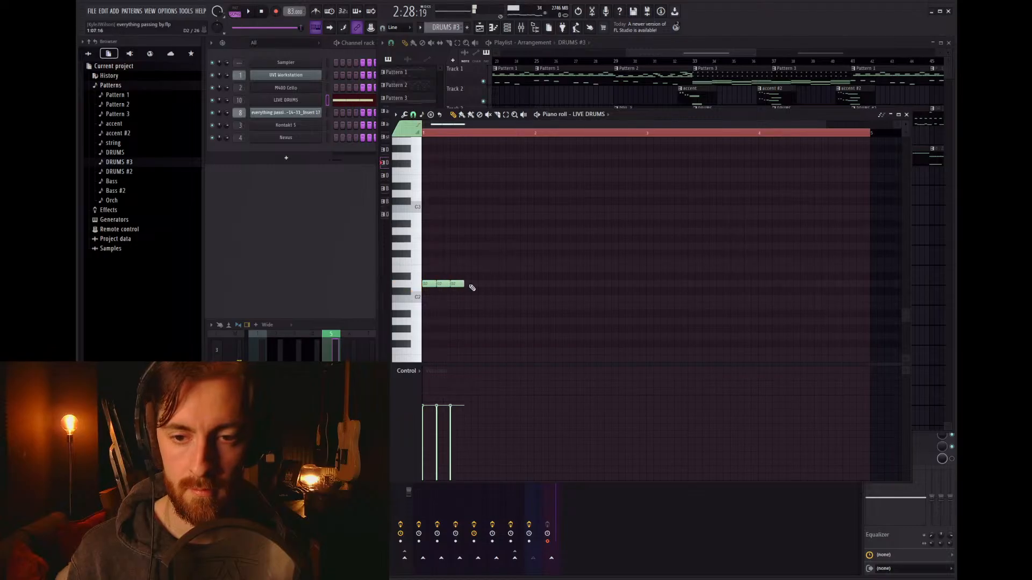
# Step: Repeat the D2 note as consecutive eighth notes filling all four bars of DRUMS #3
pyautogui.moveTo(509, 291)
pyautogui.mouseDown()
pyautogui.moveTo(475, 280)
pyautogui.moveTo(419, 285)
pyautogui.moveTo(519, 297)
pyautogui.moveTo(499, 295)
pyautogui.mouseUp()
pyautogui.hotkey('ctrl', 'z')
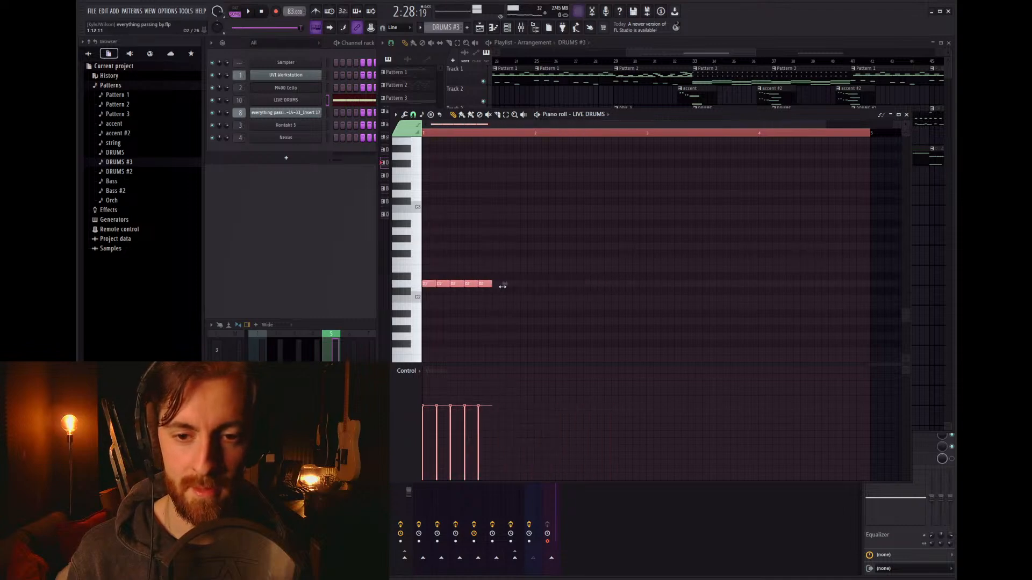
pyautogui.moveTo(431, 283); pyautogui.dragTo(516, 284)
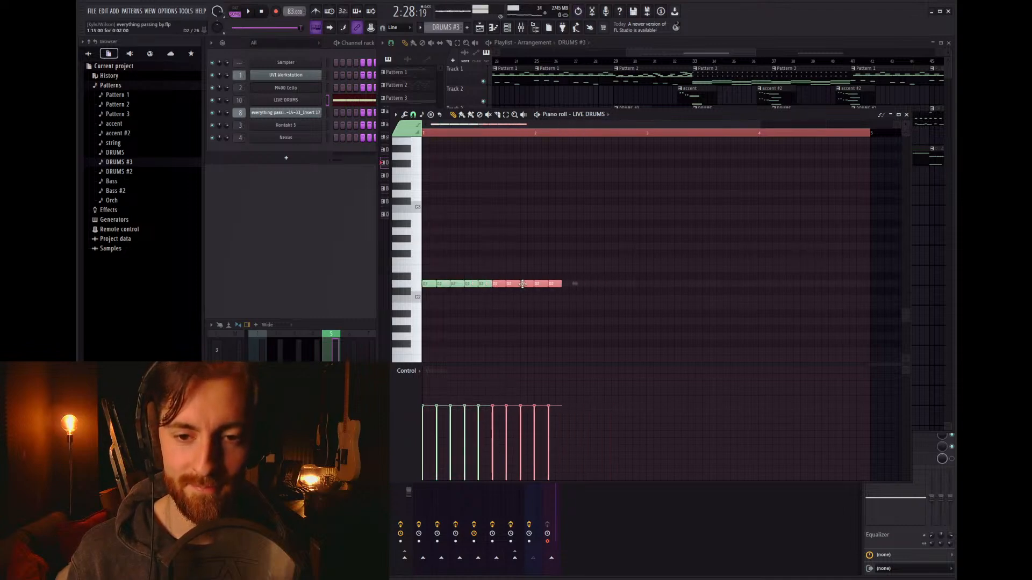
pyautogui.rightClick(538, 284)
pyautogui.rightClick(554, 283)
pyautogui.moveTo(566, 235); pyautogui.dragTo(538, 314)
pyautogui.moveTo(655, 265); pyautogui.dragTo(667, 295)
pyautogui.moveTo(895, 301); pyautogui.dragTo(422, 241)
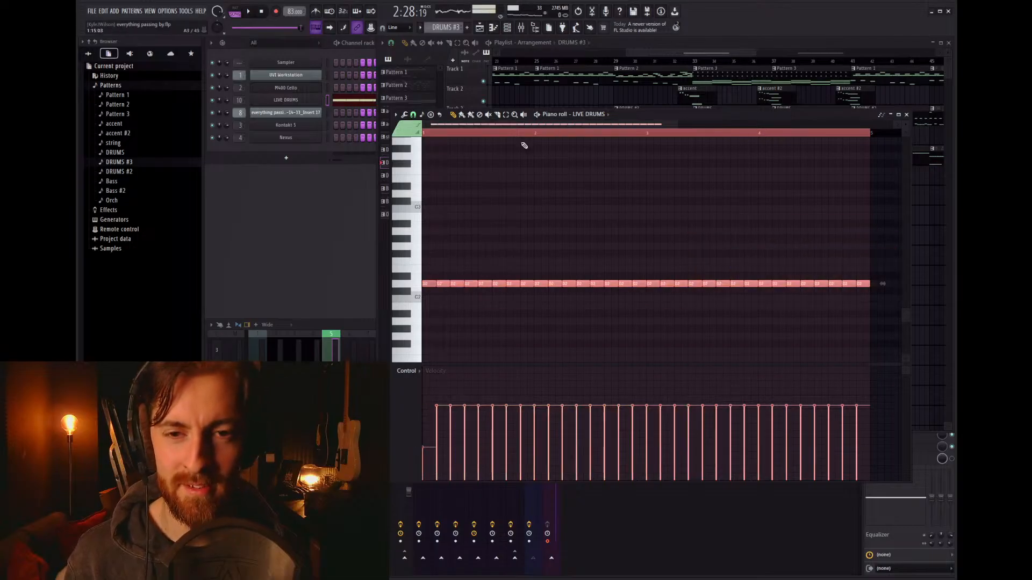
# Step: Lower the velocities of all D2 notes after the first to near zero while auditioning the pattern
pyautogui.press('space')
pyautogui.moveTo(438, 477)
pyautogui.mouseDown()
pyautogui.moveTo(658, 471)
pyautogui.moveTo(866, 446)
pyautogui.mouseUp()
pyautogui.press('space')
pyautogui.moveTo(461, 482)
pyautogui.mouseDown()
pyautogui.moveTo(909, 469)
pyautogui.moveTo(881, 481)
pyautogui.mouseUp()
pyautogui.press('space')
pyautogui.scroll(-2, 553, 453)
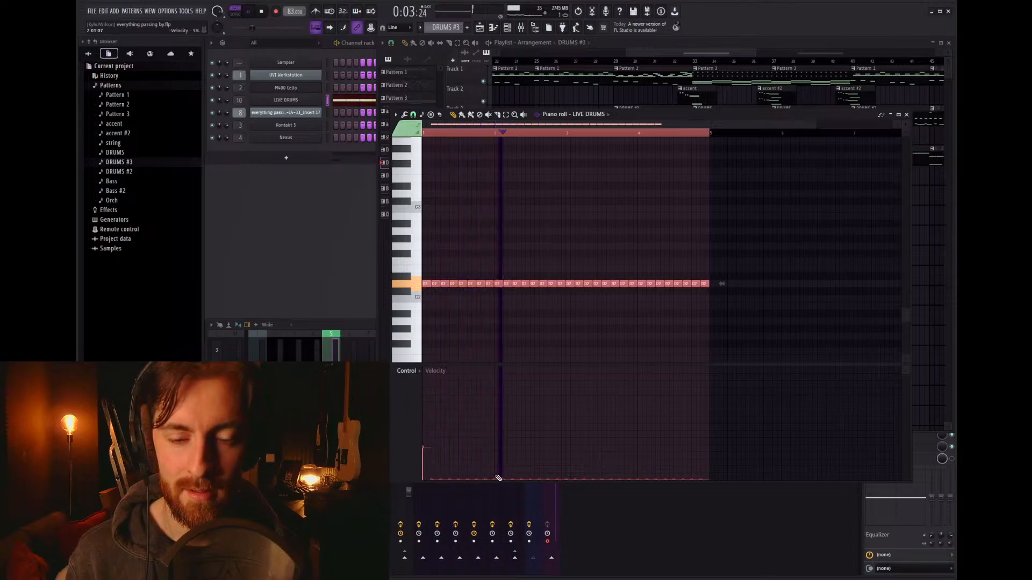
# Step: Draw a gradually rising velocity curve across bars 3 and 4, with a strong final note
pyautogui.moveTo(571, 452)
pyautogui.mouseDown()
pyautogui.moveTo(590, 482)
pyautogui.moveTo(657, 463)
pyautogui.mouseUp()
pyautogui.press('space')
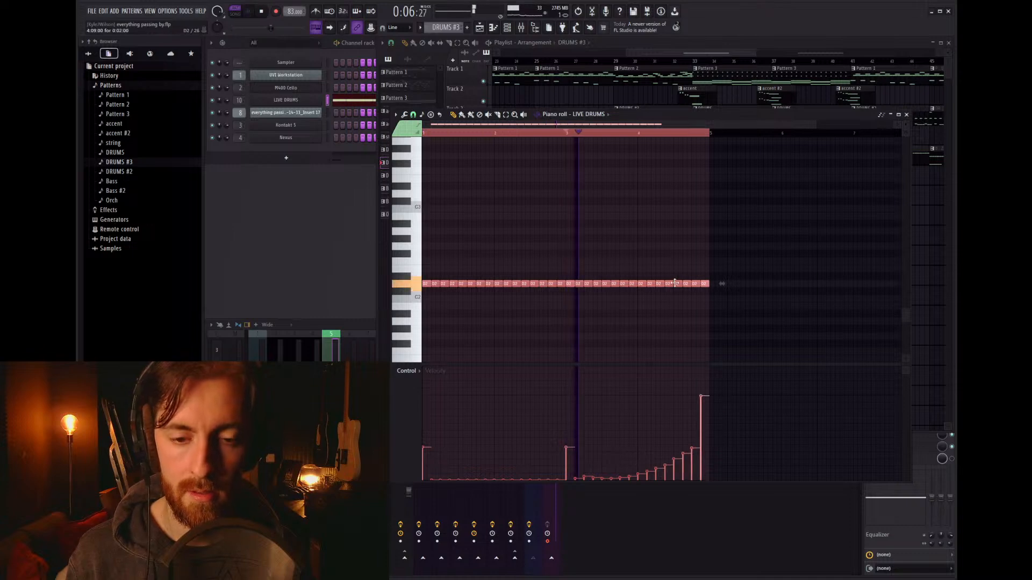
pyautogui.scroll(3, 725, 293)
pyautogui.scroll(1, 729, 294)
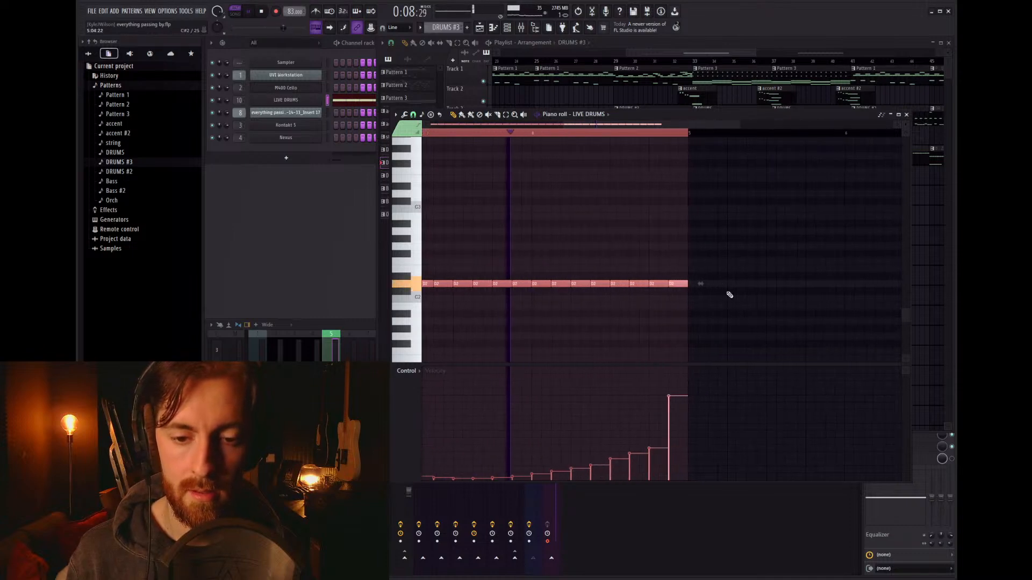
# Step: Raise the second-to-last eighth note's velocity and split the last eighth note into two equally loud sixteenths
pyautogui.hotkey('ctrl', 'd')
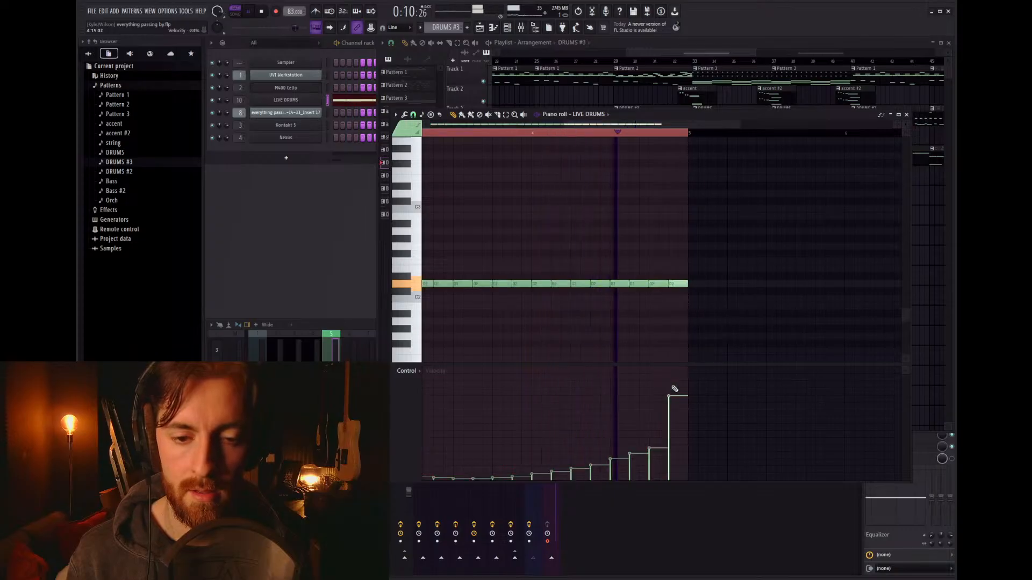
pyautogui.press('space')
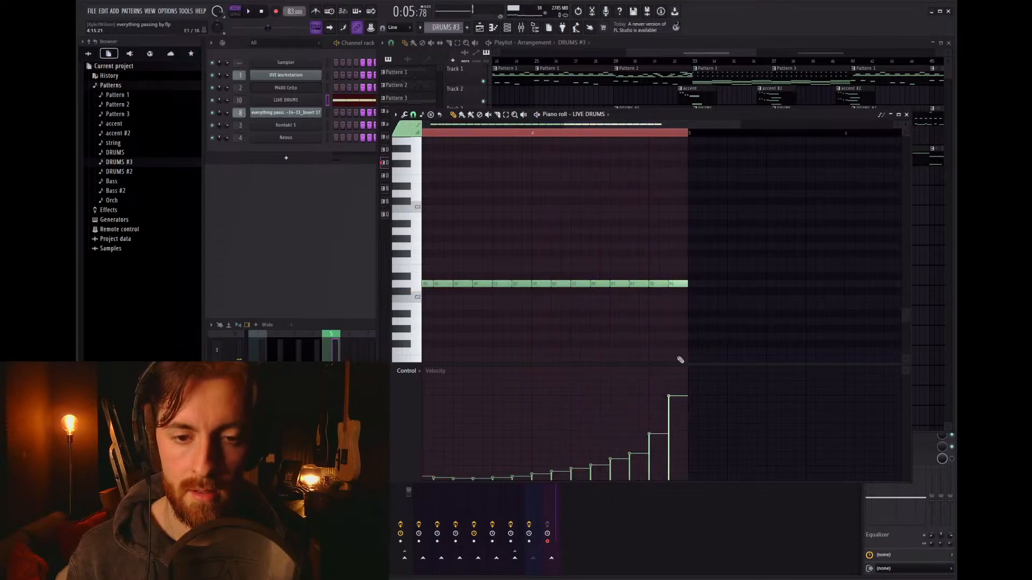
pyautogui.press('space')
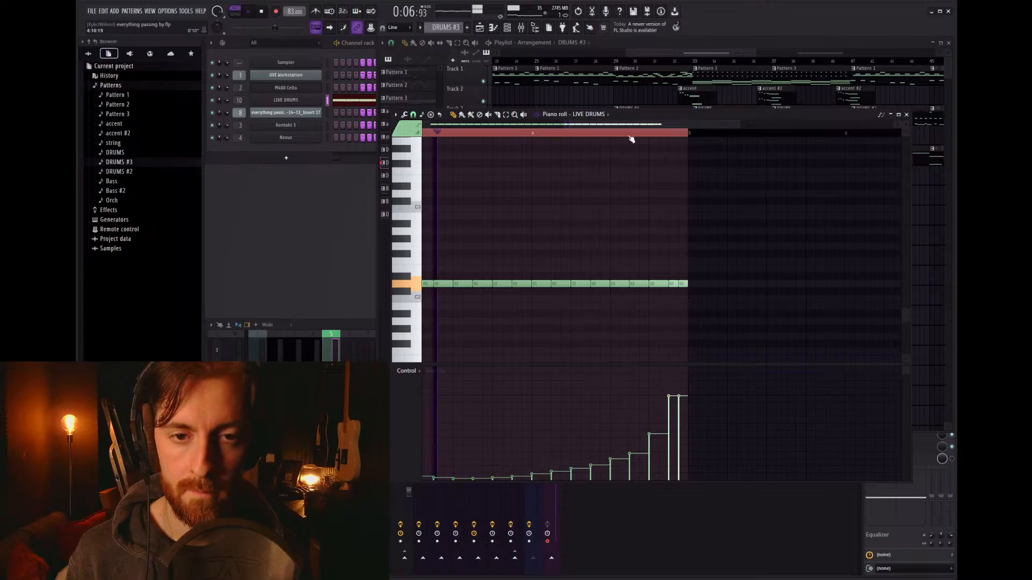
pyautogui.click(906, 115)
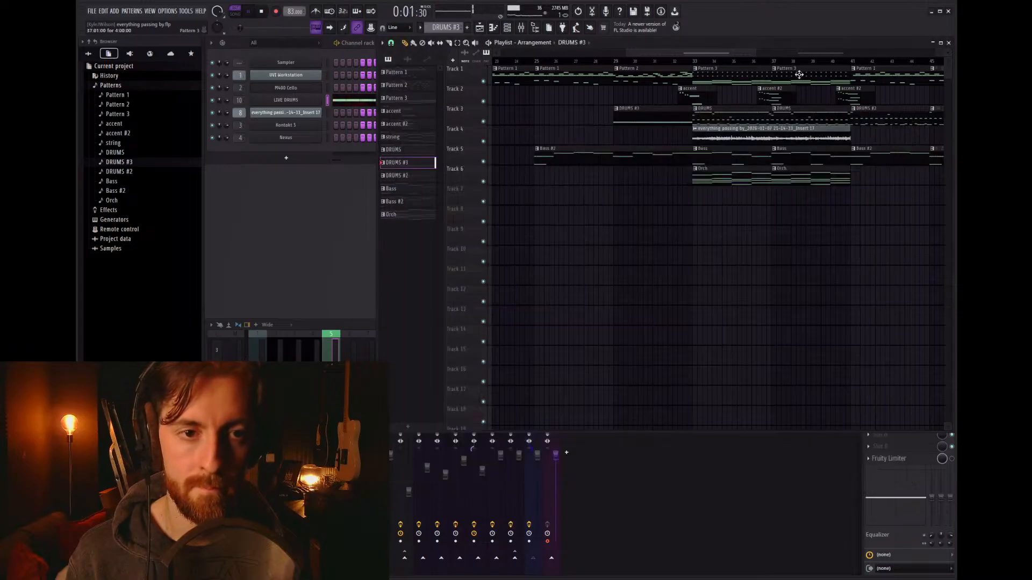
# Step: Play the arrangement from bar 29 to hear the new drum build-up and save the project
pyautogui.click(611, 63)
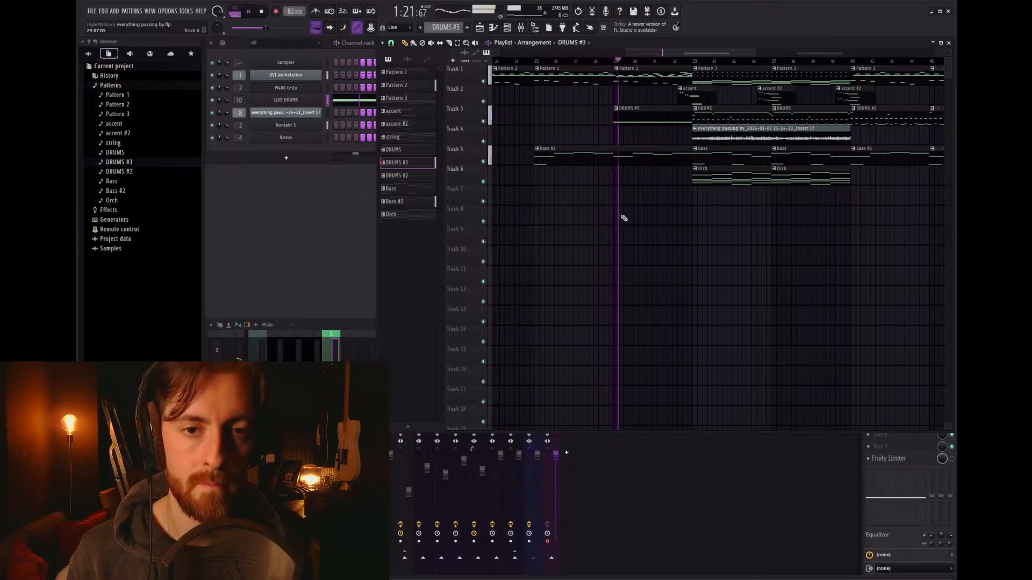
pyautogui.hotkey('ctrl', 's')
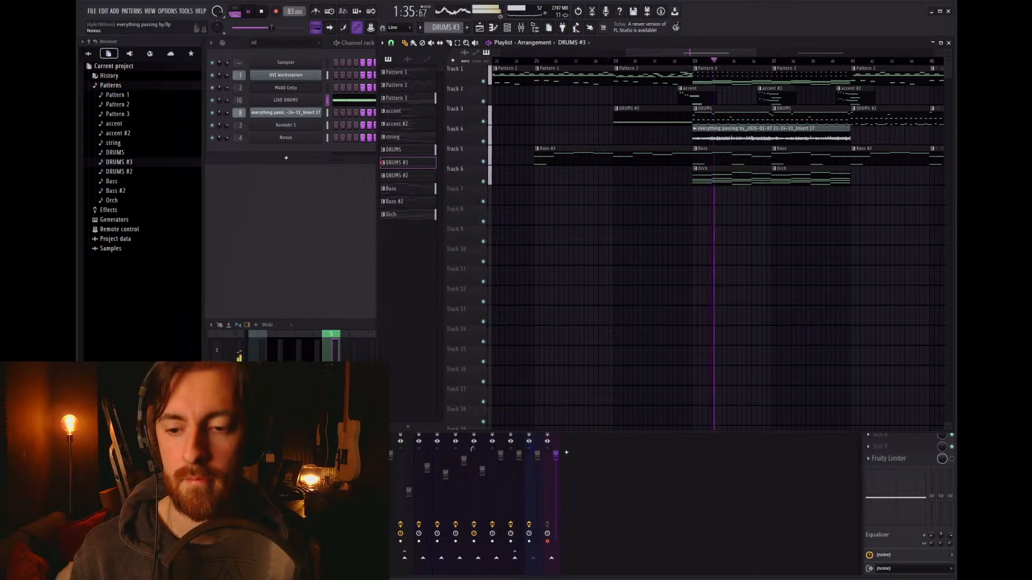
# Step: Lower the volume of the Insert 8 mixer track slightly
pyautogui.click(566, 453)
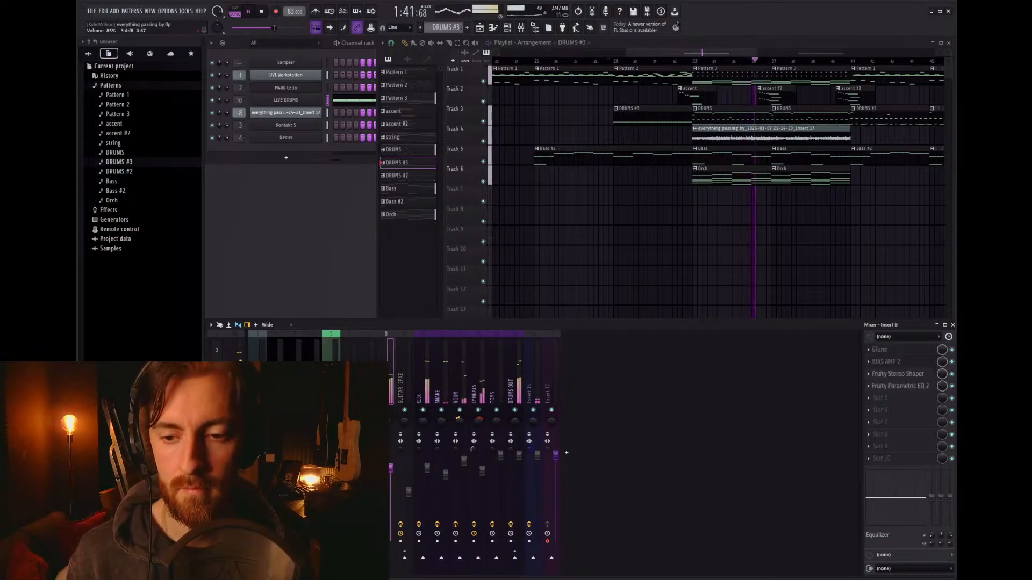
pyautogui.rightClick(748, 234)
# Step: Copy the DRUMS #3 clip to bar 49 on Track 4 and trim its start to leave only the last bar
pyautogui.scroll(-3, 692, 235)
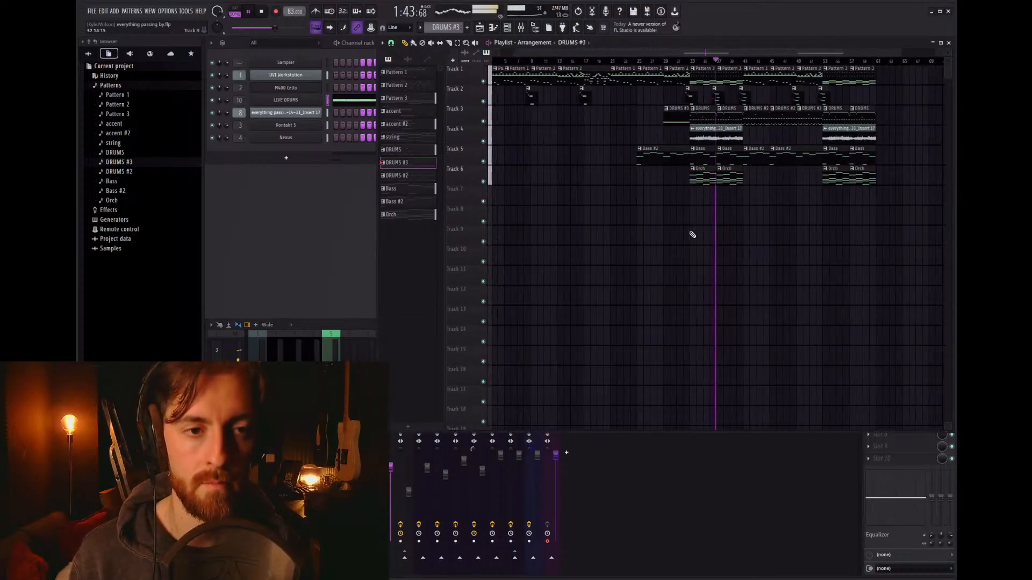
pyautogui.scroll(4, 780, 232)
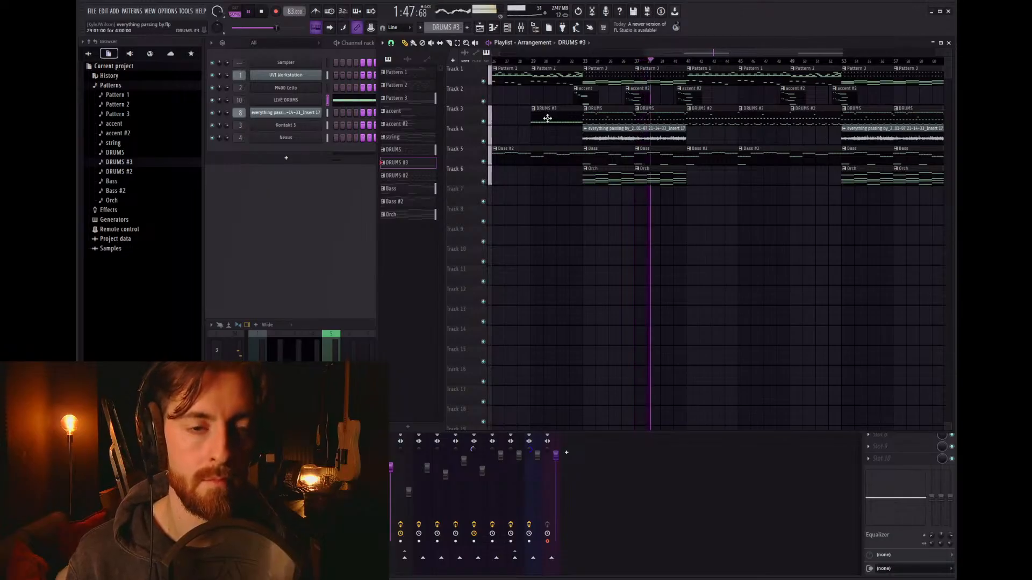
pyautogui.moveTo(547, 118); pyautogui.dragTo(808, 141)
pyautogui.scroll(3, 806, 145)
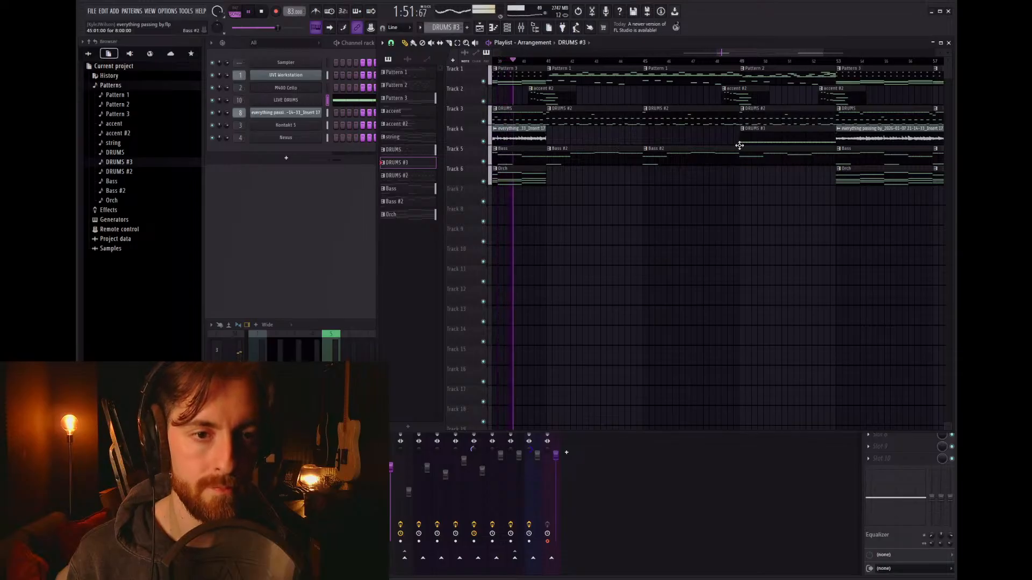
pyautogui.moveTo(739, 145); pyautogui.dragTo(812, 146)
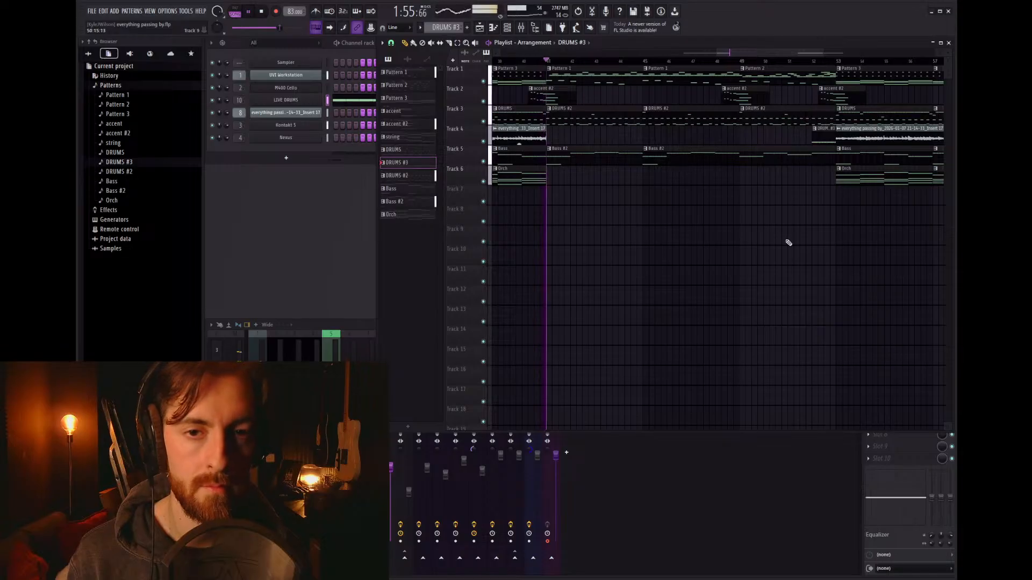
pyautogui.scroll(-5, 788, 242)
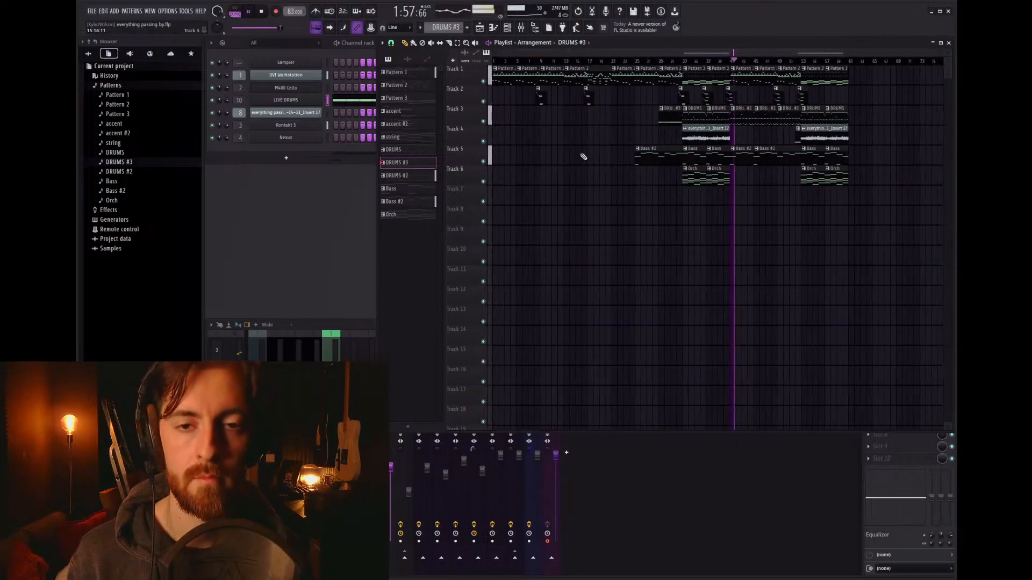
# Step: Adjust Fruity Reeverb 2 on the Glossy Vocal mixer track and raise its wet level slightly
pyautogui.click(331, 346)
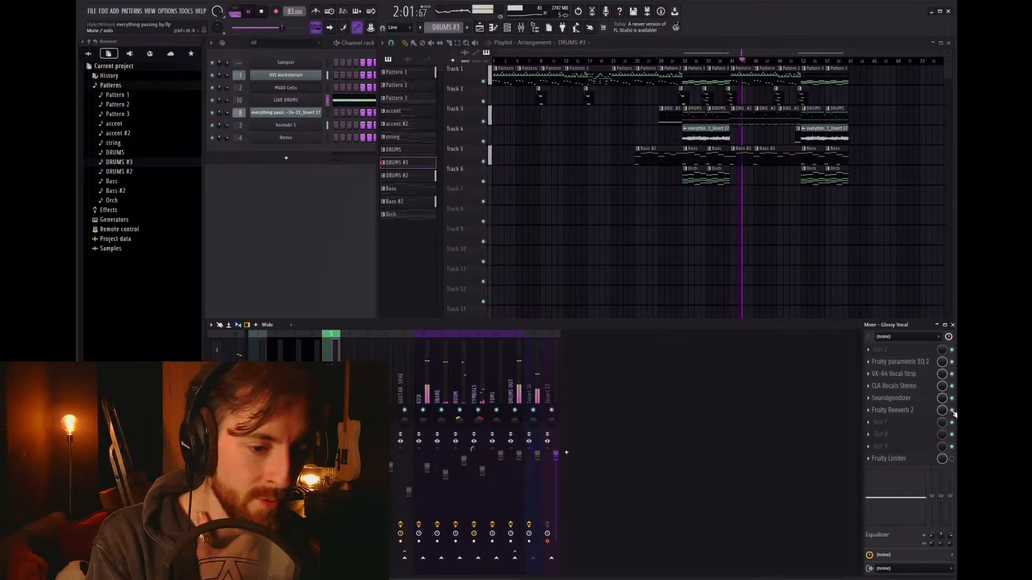
pyautogui.click(932, 414)
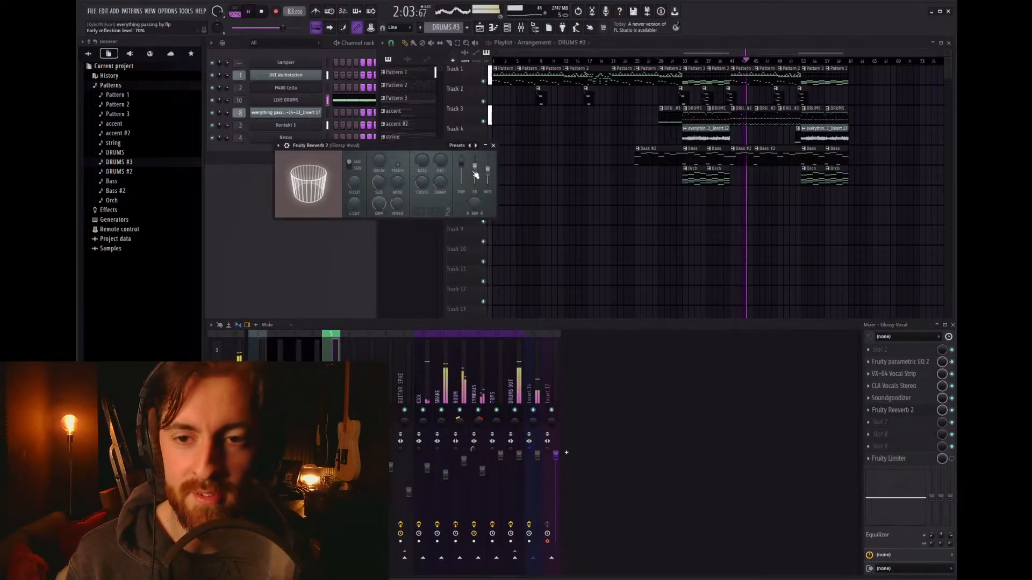
pyautogui.moveTo(379, 182); pyautogui.dragTo(379, 159)
pyautogui.moveTo(487, 171); pyautogui.dragTo(488, 166)
pyautogui.click(492, 145)
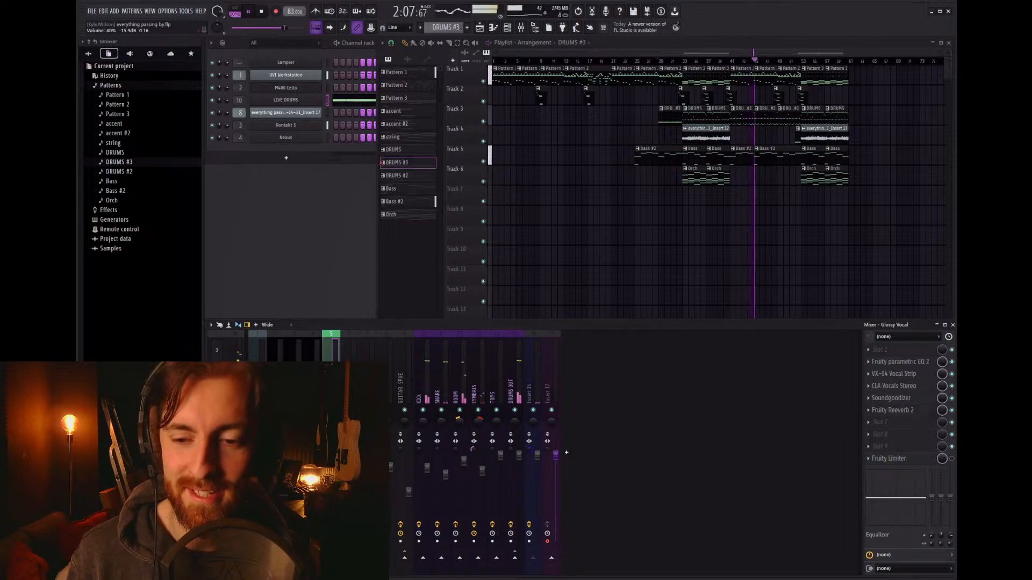
# Step: Raise the bass level in the CLA Vocals Stereo effect on the Glossy Vocal track
pyautogui.click(897, 384)
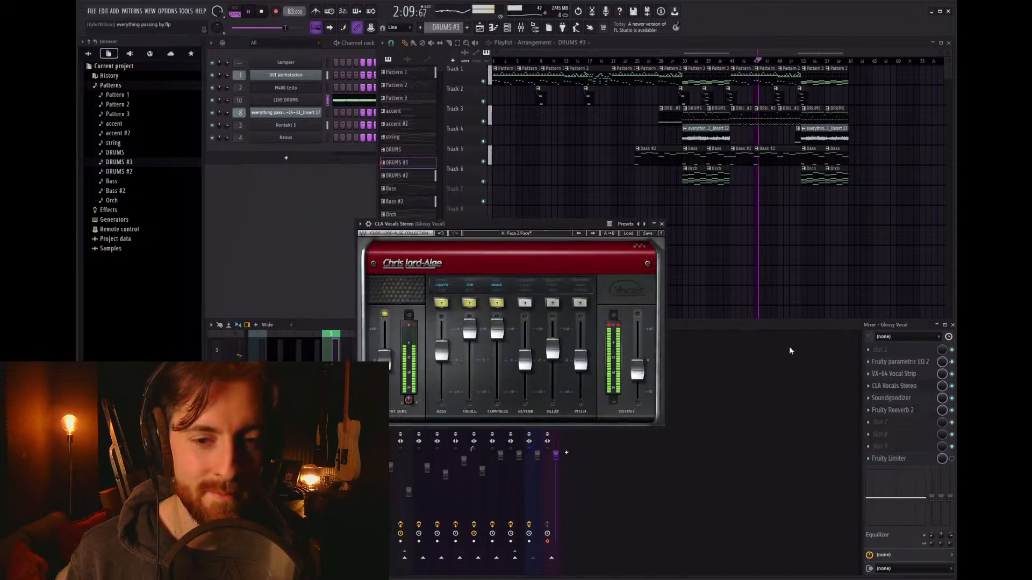
pyautogui.moveTo(442, 344); pyautogui.dragTo(442, 337)
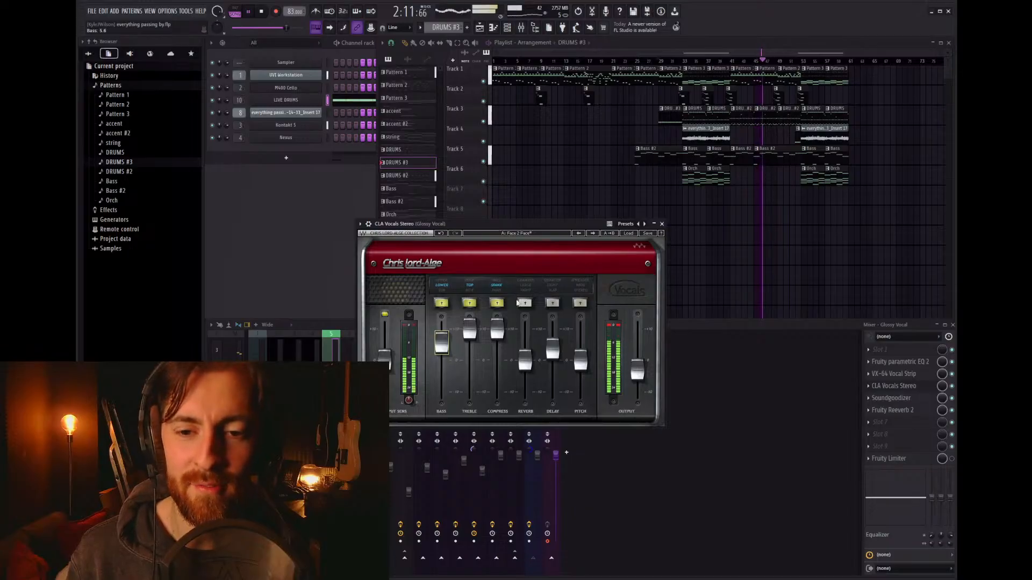
pyautogui.click(663, 224)
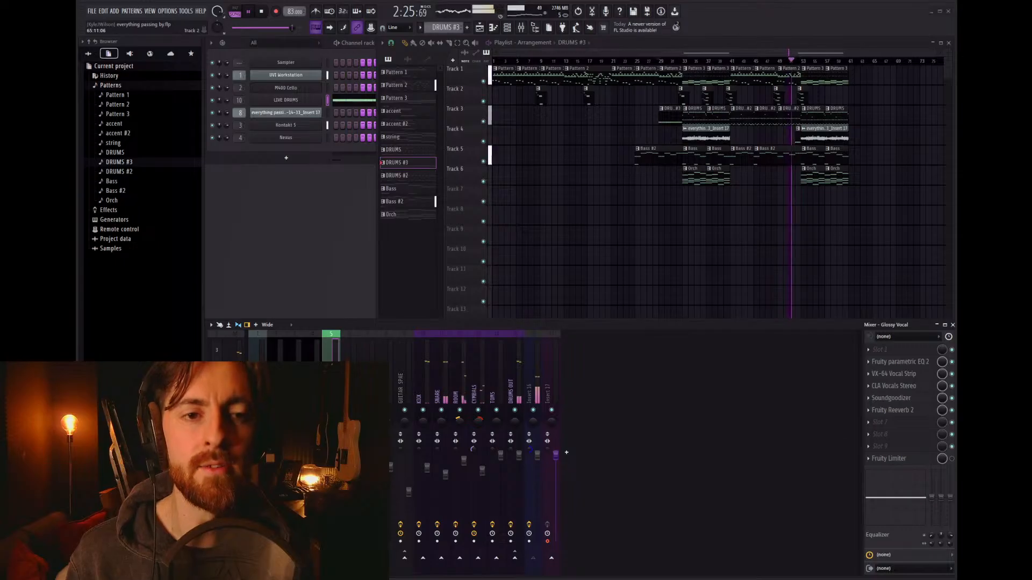
# Step: Lower the volume of the Glossy Vocal mixer track slightly
pyautogui.click(880, 95)
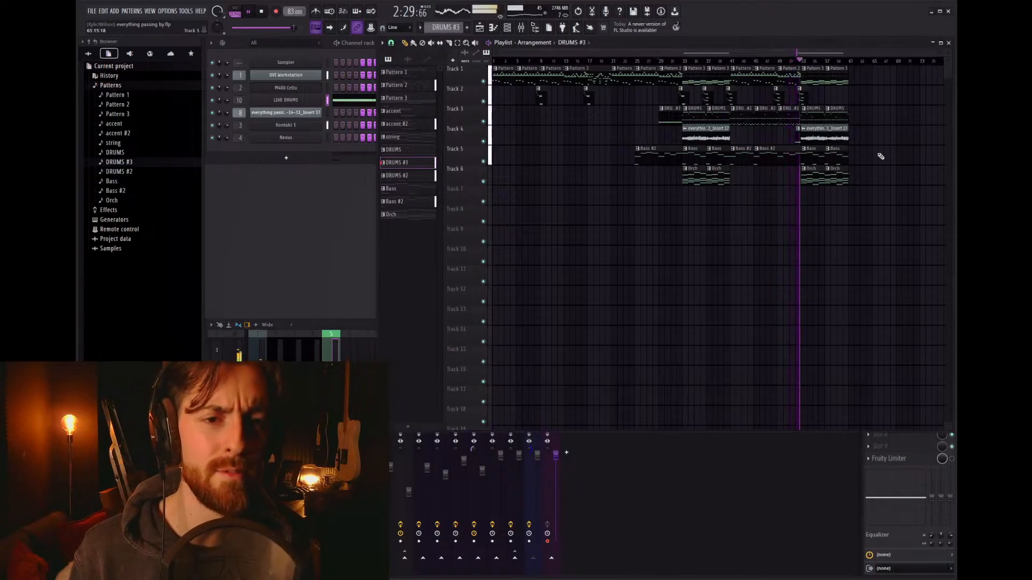
pyautogui.keyDown('ctrl'); pyautogui.scroll(3, 907, 154); pyautogui.keyUp('ctrl')
pyautogui.keyDown('ctrl'); pyautogui.scroll(2, 906, 154); pyautogui.keyUp('ctrl')
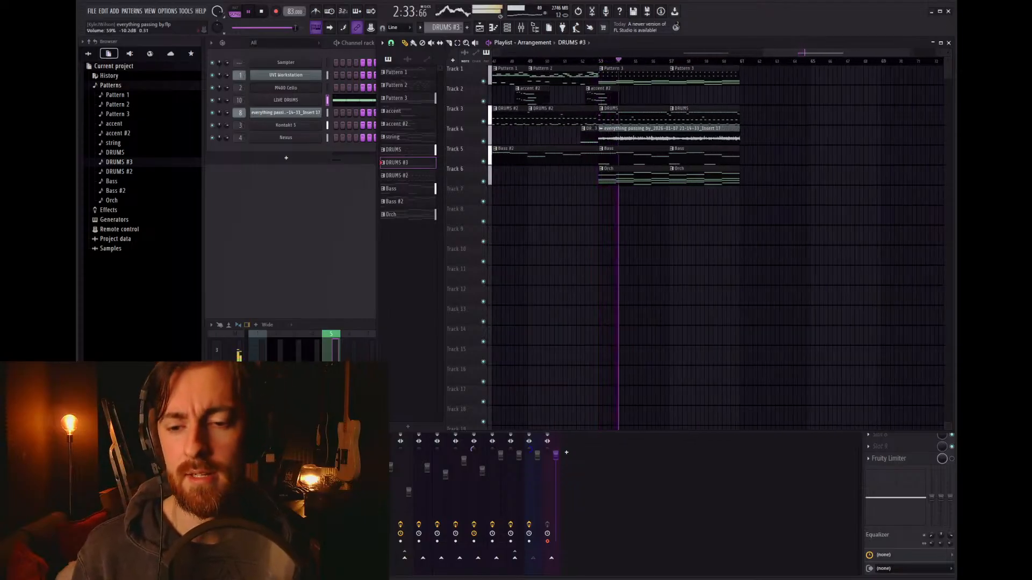
pyautogui.press('F9')
pyautogui.moveTo(335, 481); pyautogui.dragTo(335, 486)
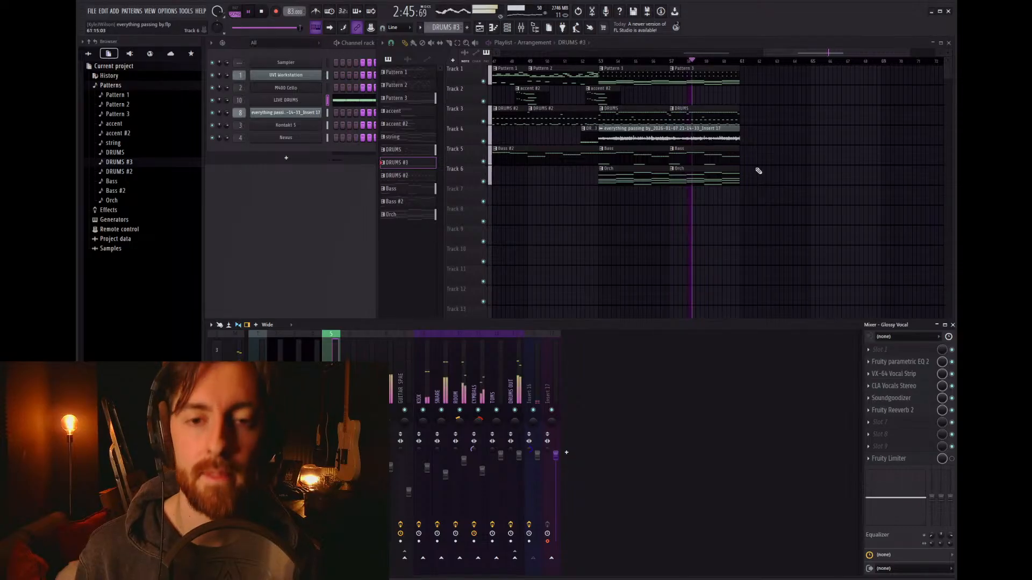
pyautogui.scroll(-4, 758, 167)
pyautogui.scroll(2, 787, 171)
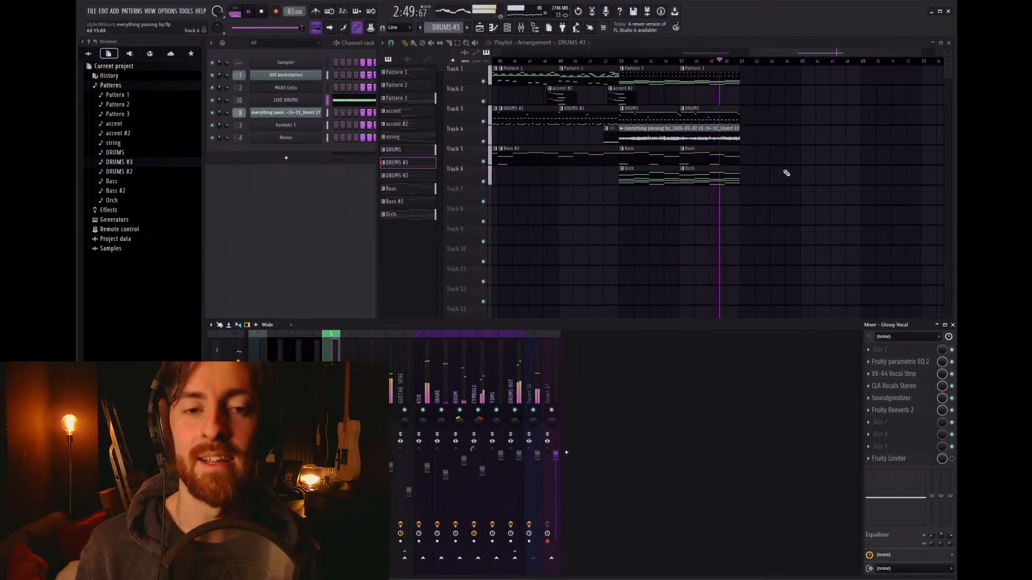
pyautogui.moveTo(761, 184); pyautogui.dragTo(661, 71)
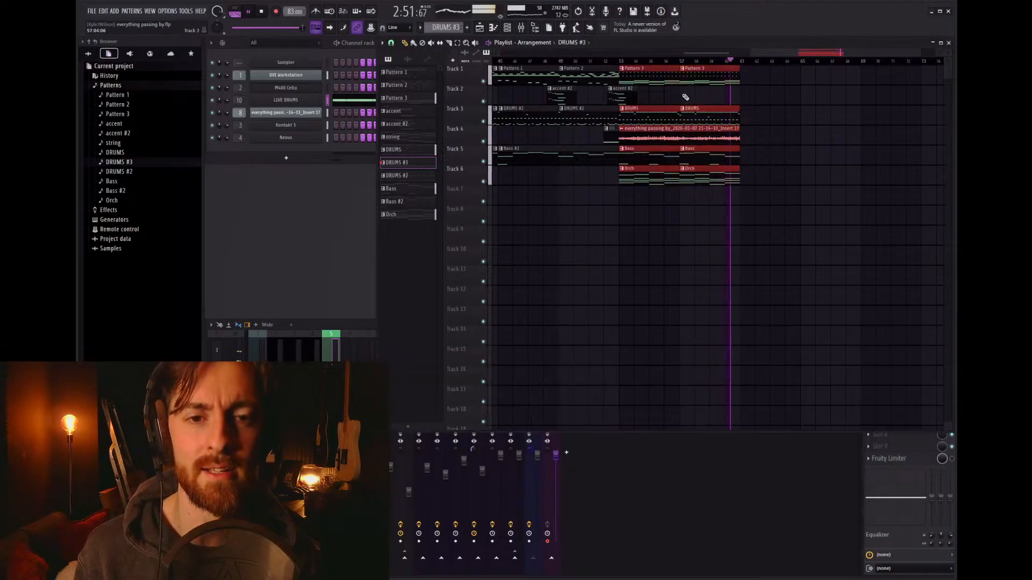
pyautogui.keyDown('ctrl'); pyautogui.click(822, 175); pyautogui.keyUp('ctrl')
# Step: Set the threshold of the SSLComp Stereo compressor on the Yamaha C7 lite mixer track to 2.0 dB
pyautogui.scroll(-4, 573, 226)
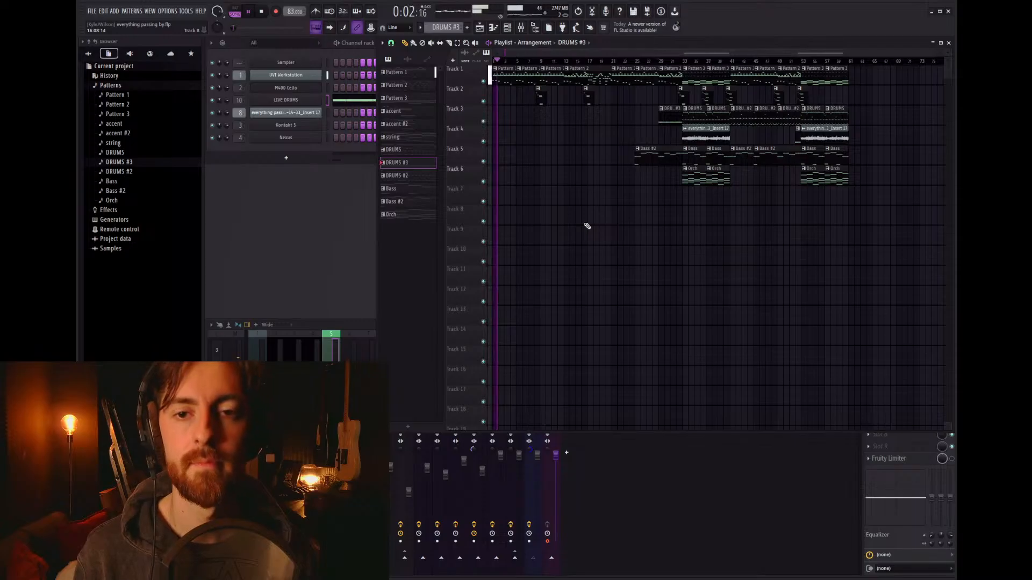
pyautogui.press('F9')
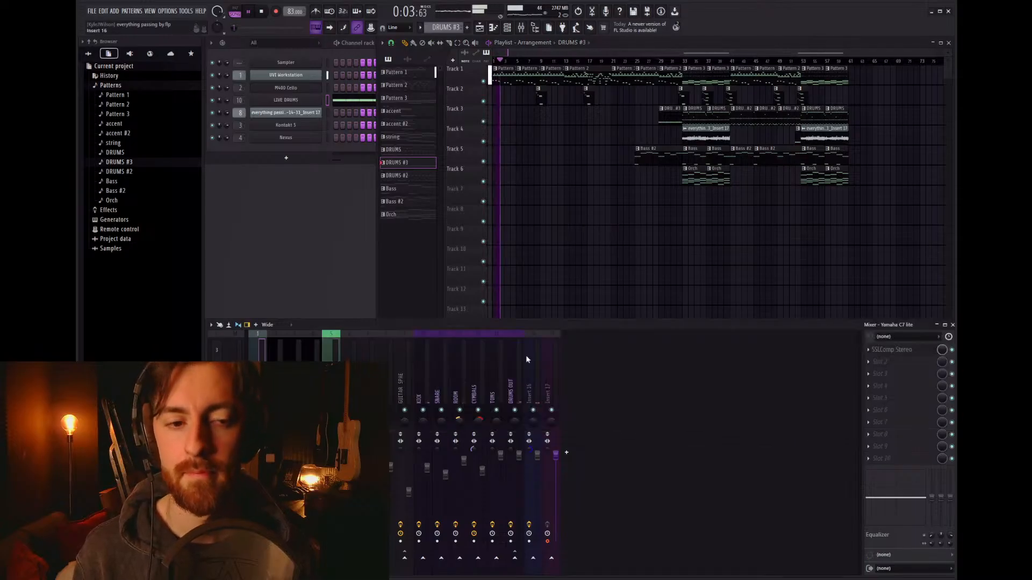
pyautogui.click(894, 350)
pyautogui.moveTo(298, 229); pyautogui.dragTo(298, 214)
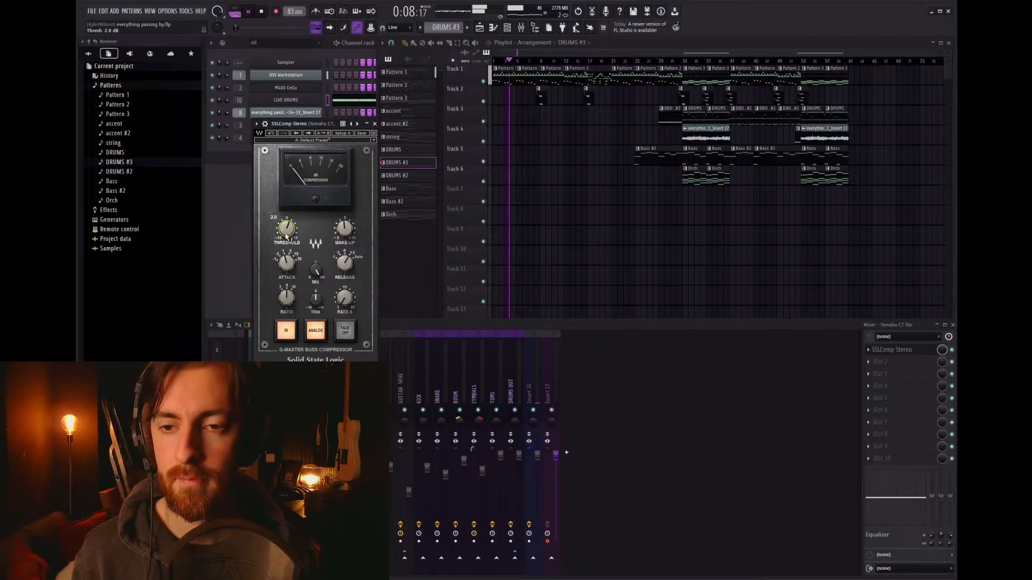
pyautogui.click(375, 124)
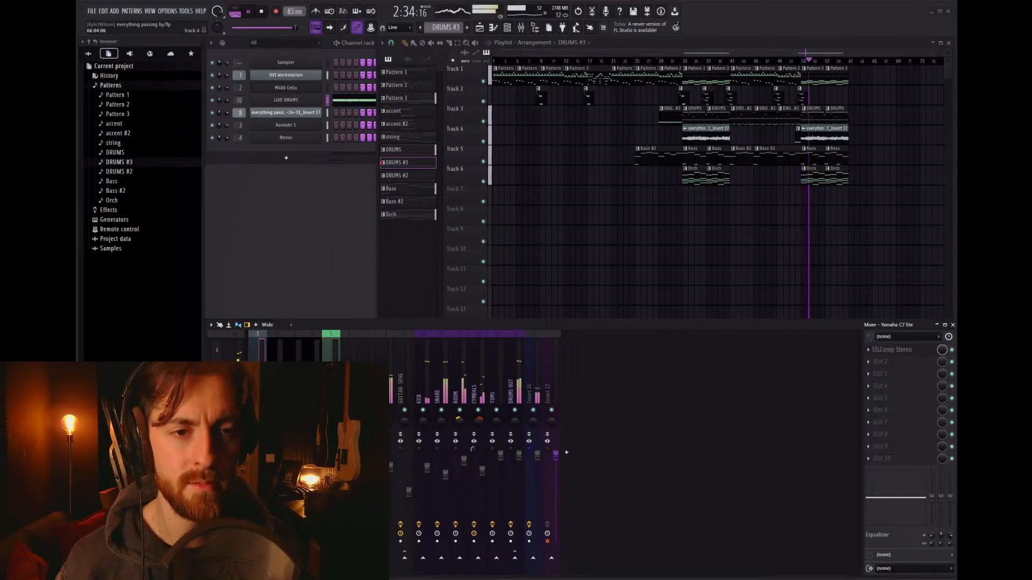
# Step: Duplicate all the Pattern 3, DRUMS, vocal, Bass and Orch clips of bars 53 to 60 to start at bar 61
pyautogui.press('F5')
pyautogui.scroll(4, 892, 134)
pyautogui.moveTo(796, 226); pyautogui.dragTo(627, 65)
pyautogui.hotkey('ctrl', 'b')
pyautogui.moveTo(761, 76); pyautogui.dragTo(787, 75)
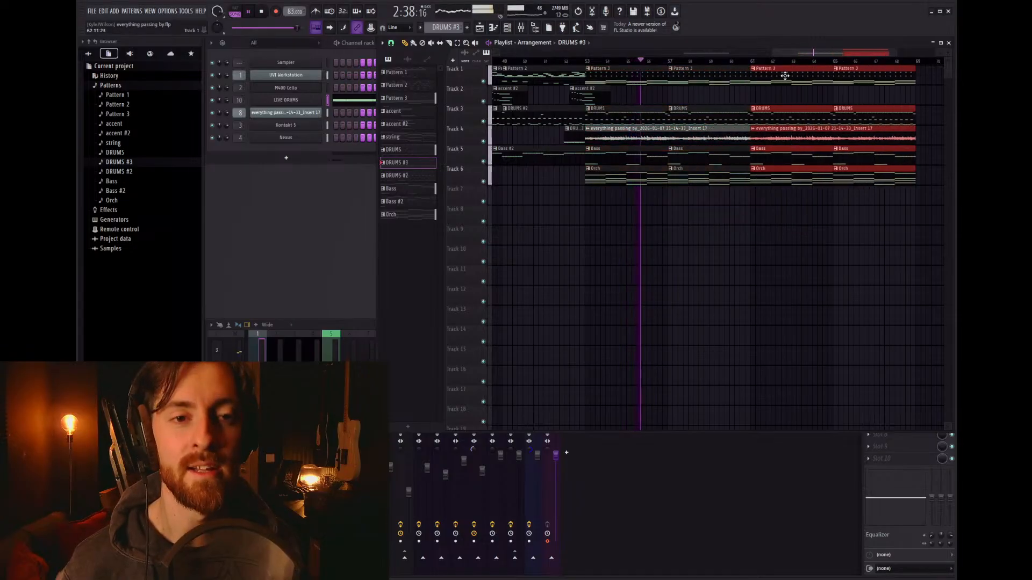
pyautogui.scroll(-3, 750, 224)
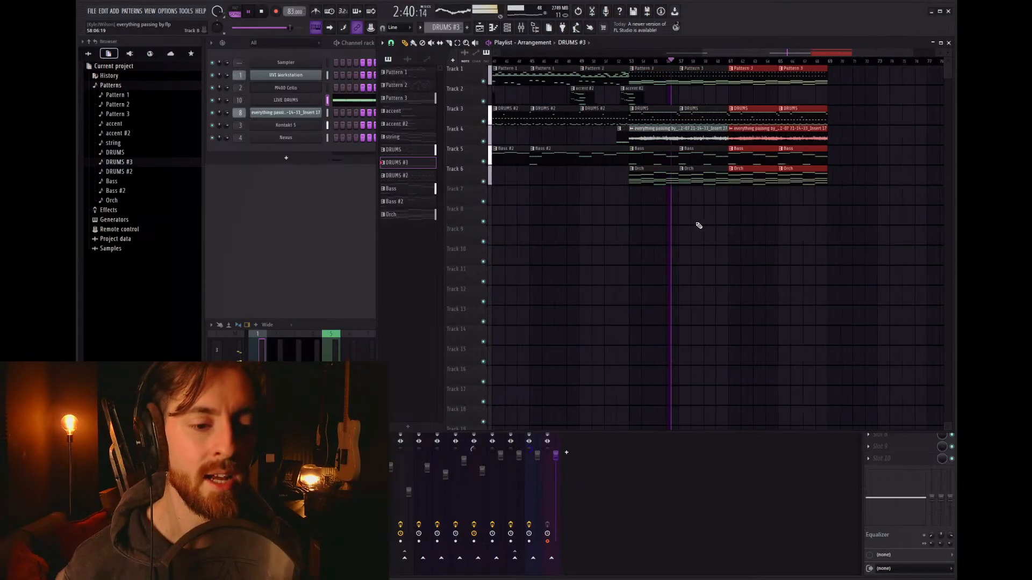
pyautogui.moveTo(882, 244); pyautogui.dragTo(629, 65)
pyautogui.keyDown('ctrl'); pyautogui.click(776, 236); pyautogui.keyUp('ctrl')
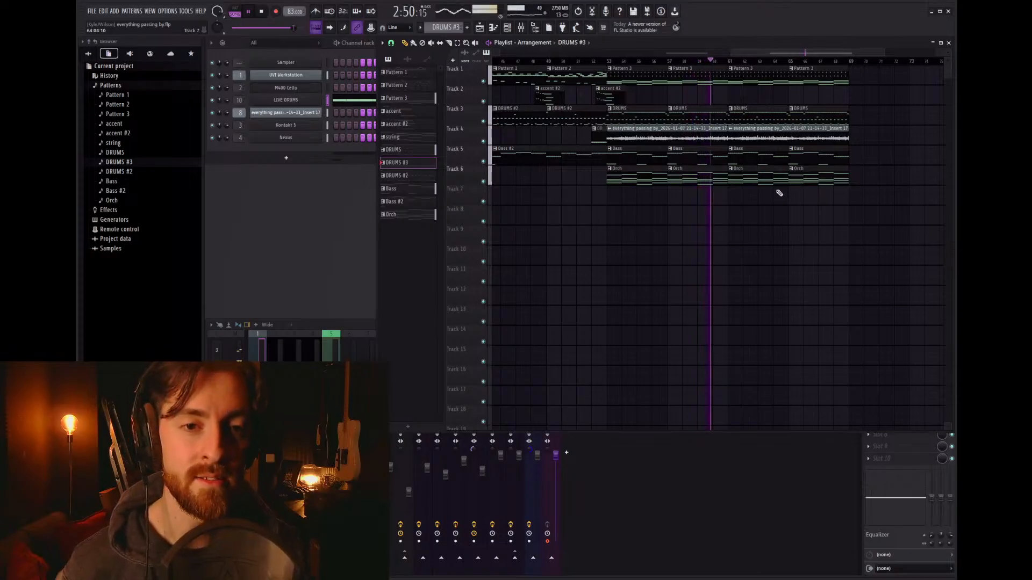
# Step: Copy the accent #2 clip on Track 2 to just before bar 61 and repeat it every two bars up to bar 69
pyautogui.keyDown('shift'); pyautogui.moveTo(602, 97); pyautogui.dragTo(723, 97); pyautogui.keyUp('shift')
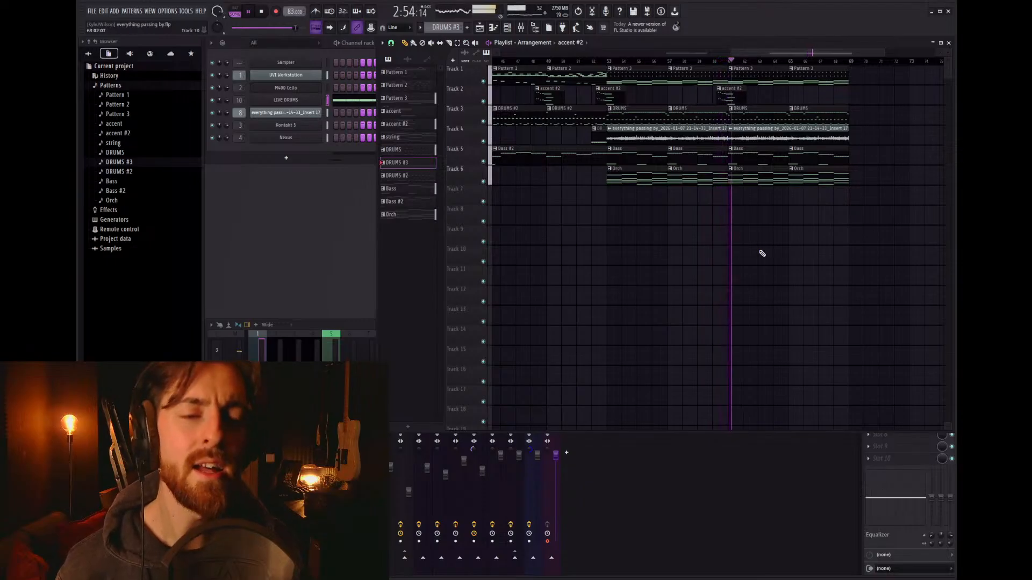
pyautogui.keyDown('ctrl'); pyautogui.scroll(-2, 762, 253); pyautogui.keyUp('ctrl')
pyautogui.keyDown('ctrl'); pyautogui.scroll(3, 812, 231); pyautogui.keyUp('ctrl')
pyautogui.keyDown('ctrl'); pyautogui.scroll(1, 812, 228); pyautogui.keyUp('ctrl')
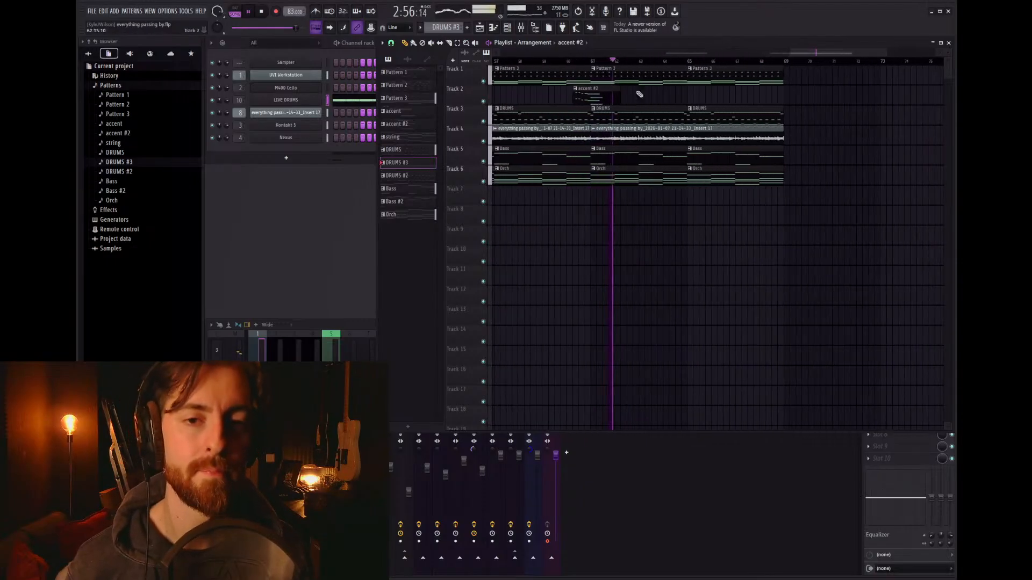
pyautogui.keyDown('shift'); pyautogui.moveTo(587, 96); pyautogui.dragTo(635, 102); pyautogui.keyUp('shift')
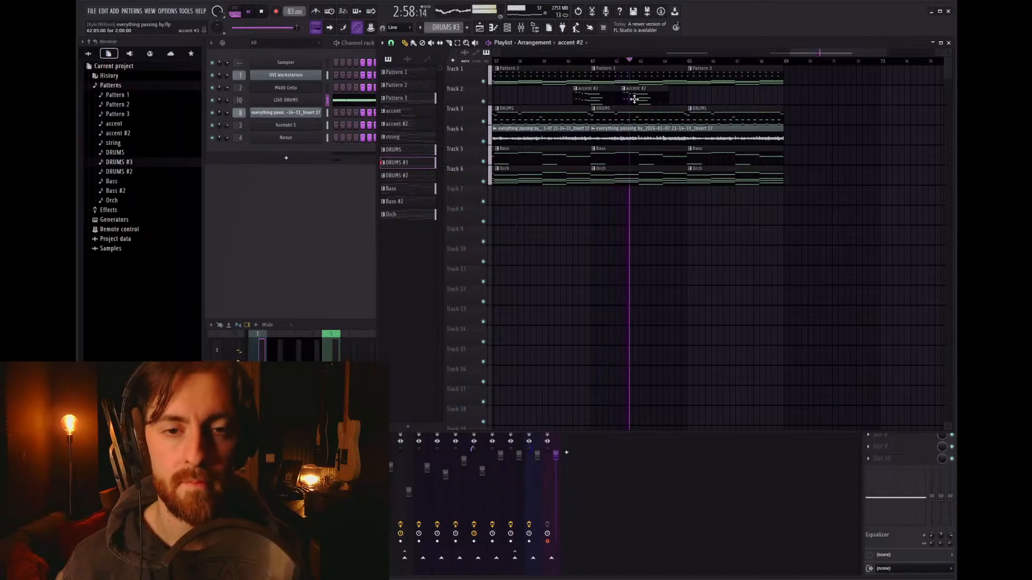
pyautogui.keyDown('shift'); pyautogui.moveTo(642, 96); pyautogui.dragTo(775, 96); pyautogui.keyUp('shift')
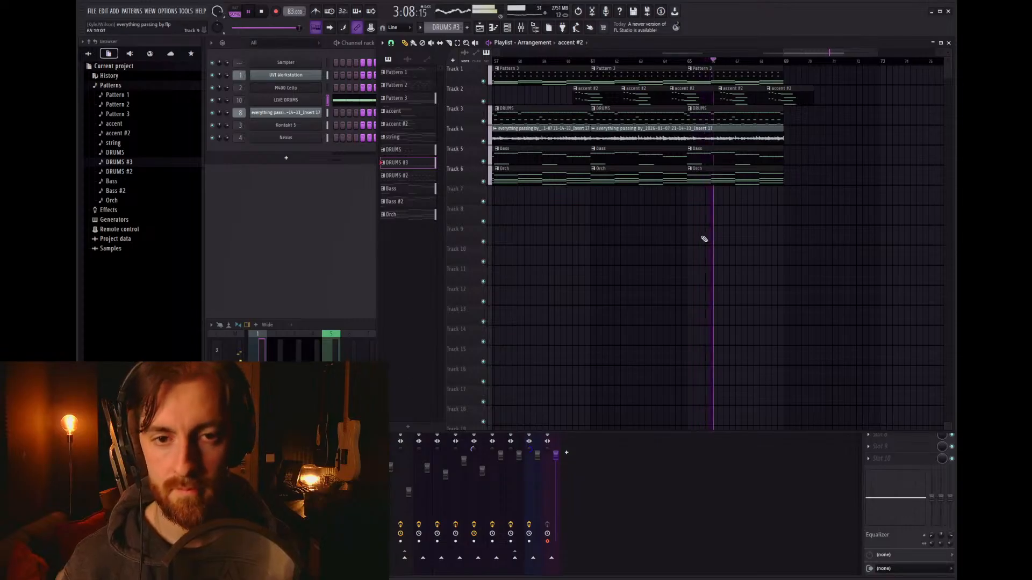
# Step: Extend the last DRUMS clip on Track 3 by nearly two bars beyond bar 69 and save the project
pyautogui.click(353, 348)
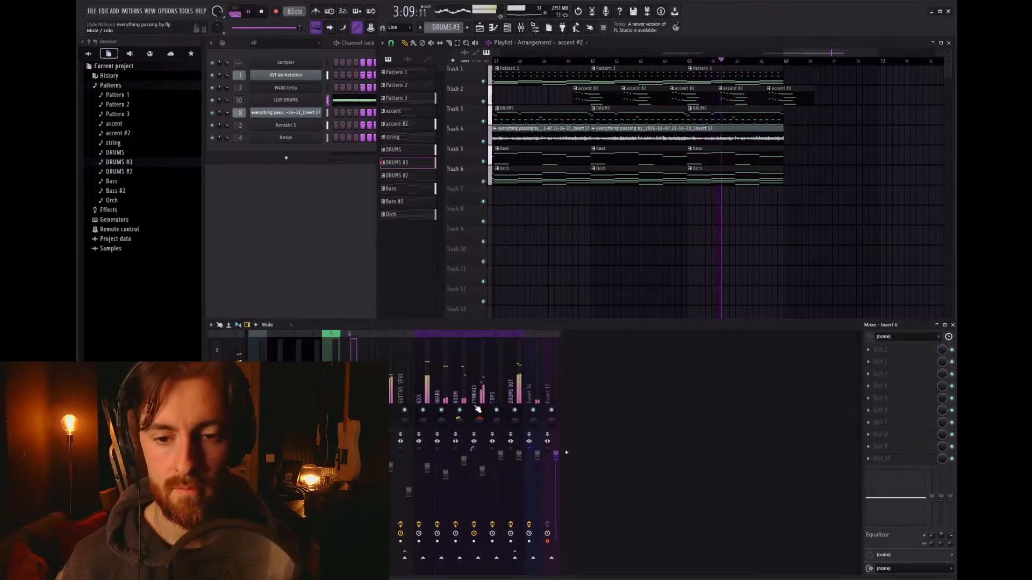
pyautogui.click(446, 379)
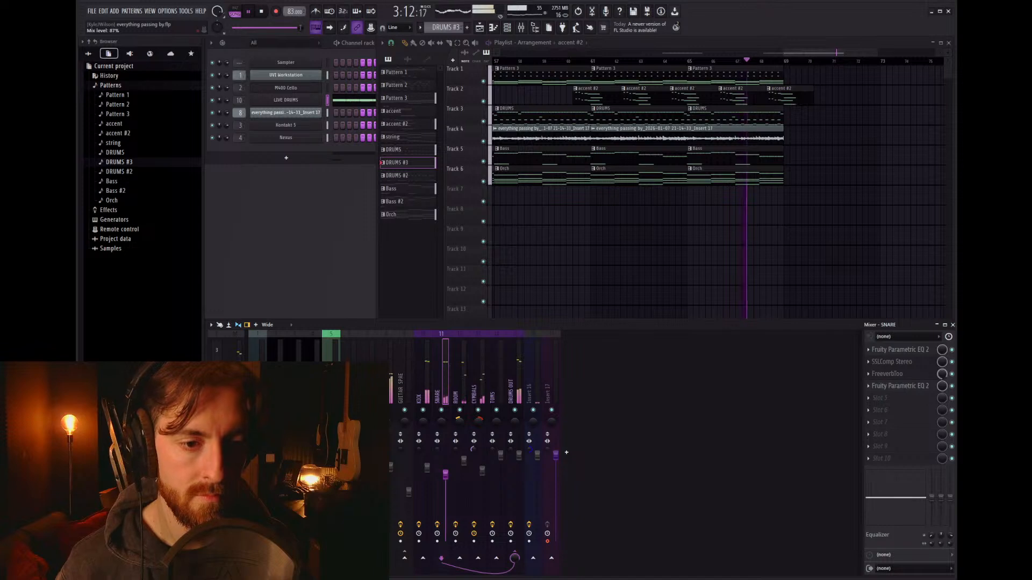
pyautogui.rightClick(808, 244)
pyautogui.moveTo(783, 118); pyautogui.dragTo(825, 119)
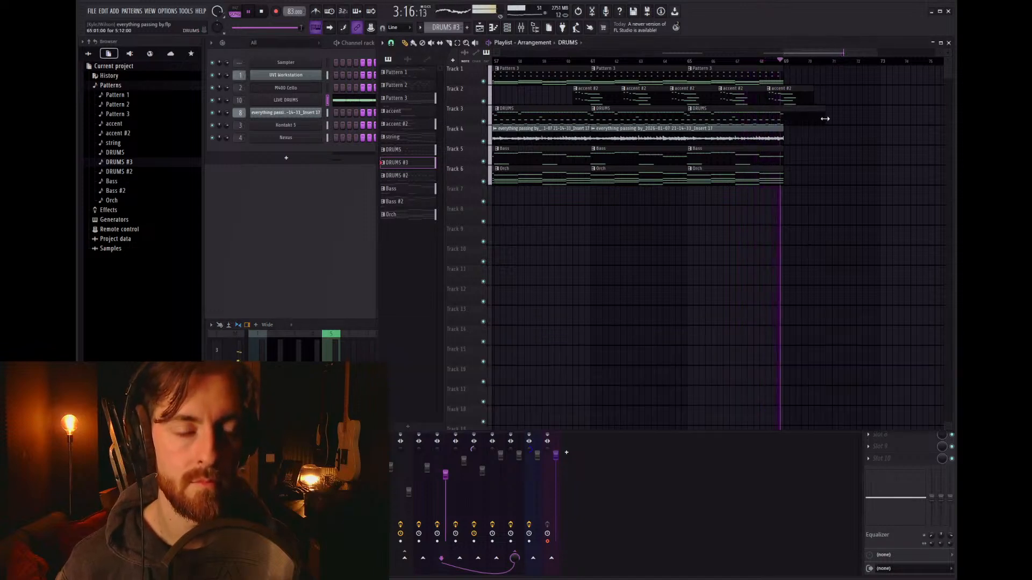
pyautogui.hotkey('ctrl', 's')
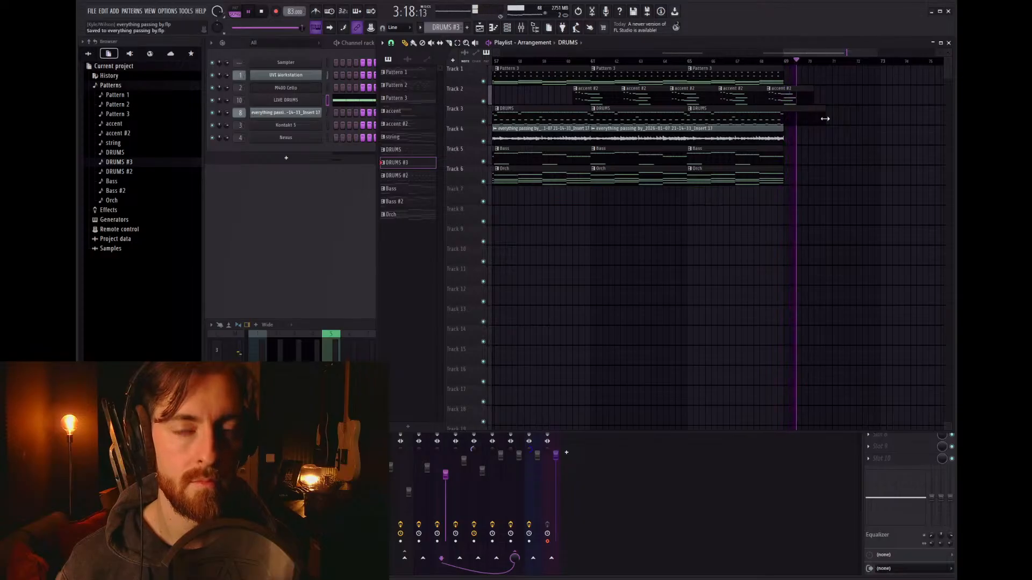
# Step: Stop playback and open the Orch pattern in the piano roll to examine its chord notes
pyautogui.scroll(-5, 823, 131)
pyautogui.press('space')
pyautogui.scroll(-4, 688, 207)
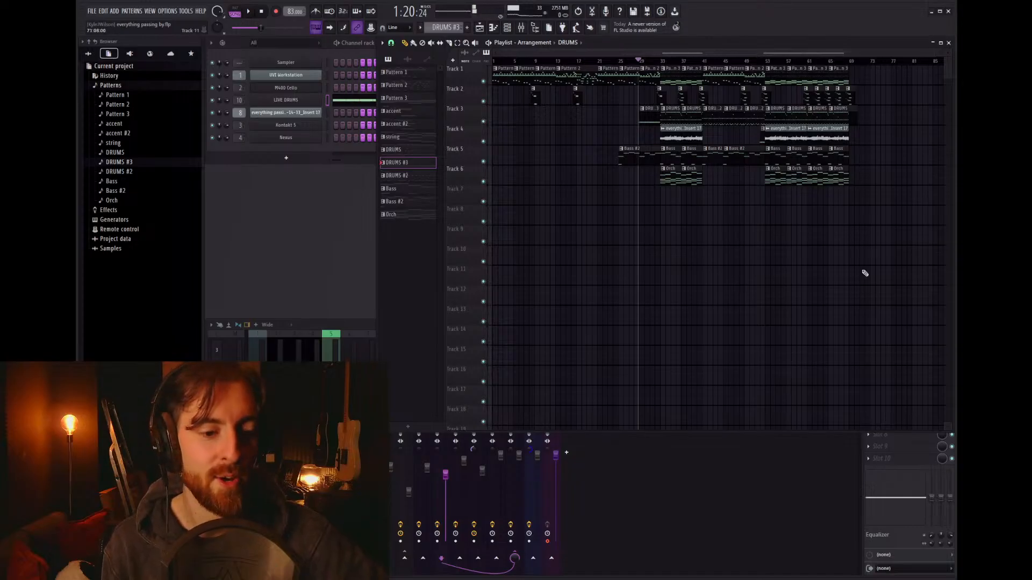
pyautogui.press('F9')
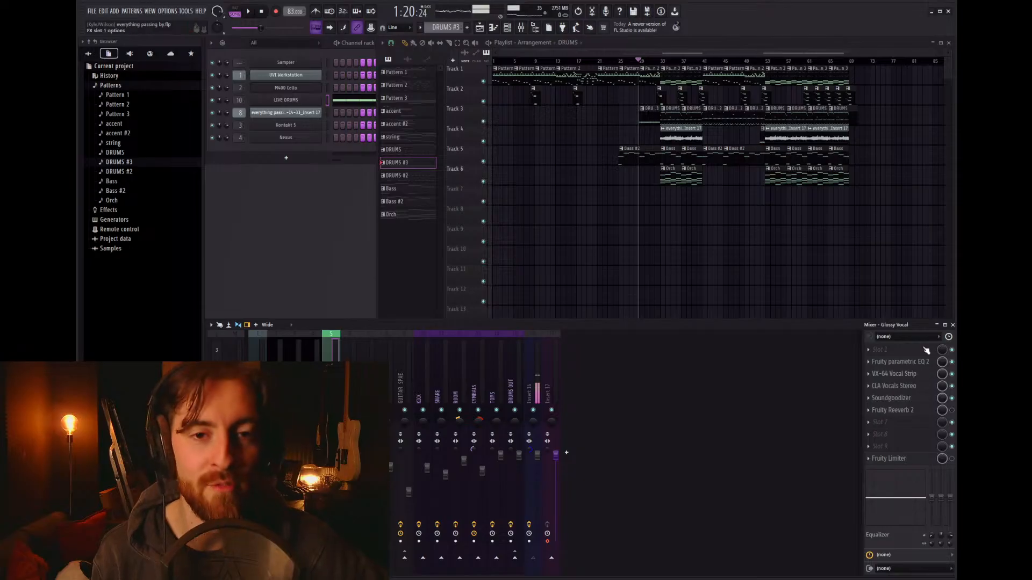
pyautogui.click(731, 245)
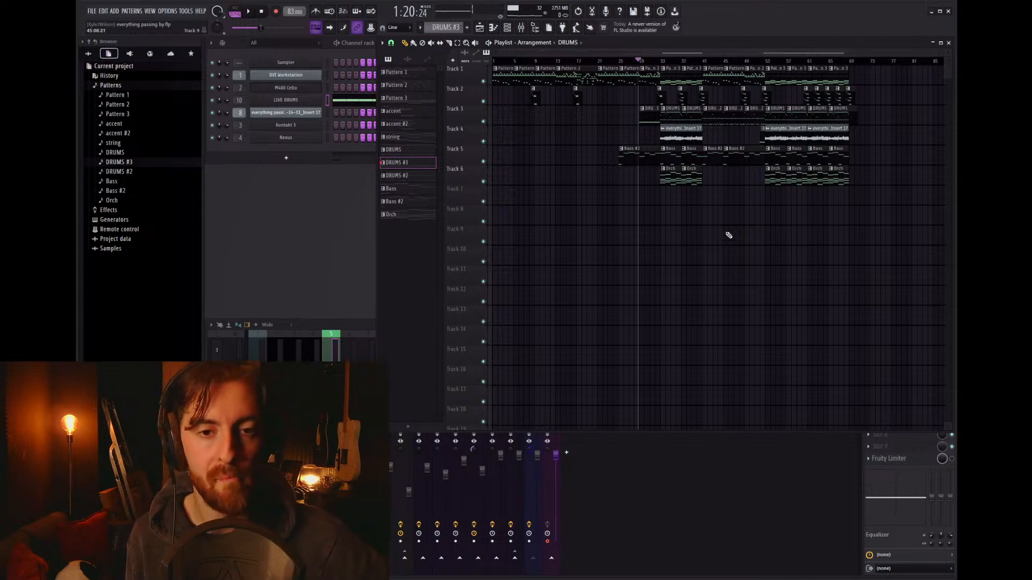
pyautogui.doubleClick(671, 170)
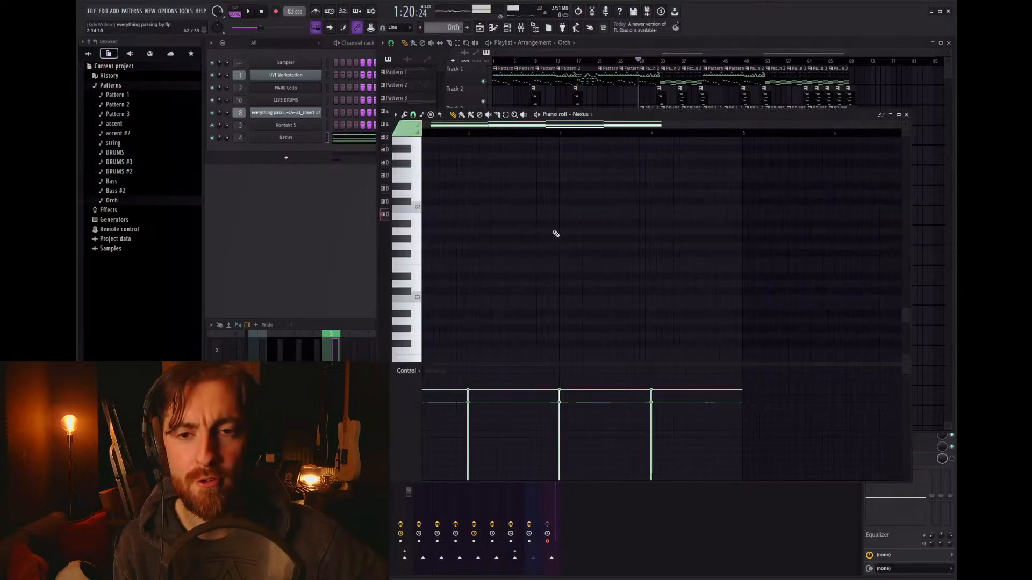
pyautogui.scroll(10, 533, 243)
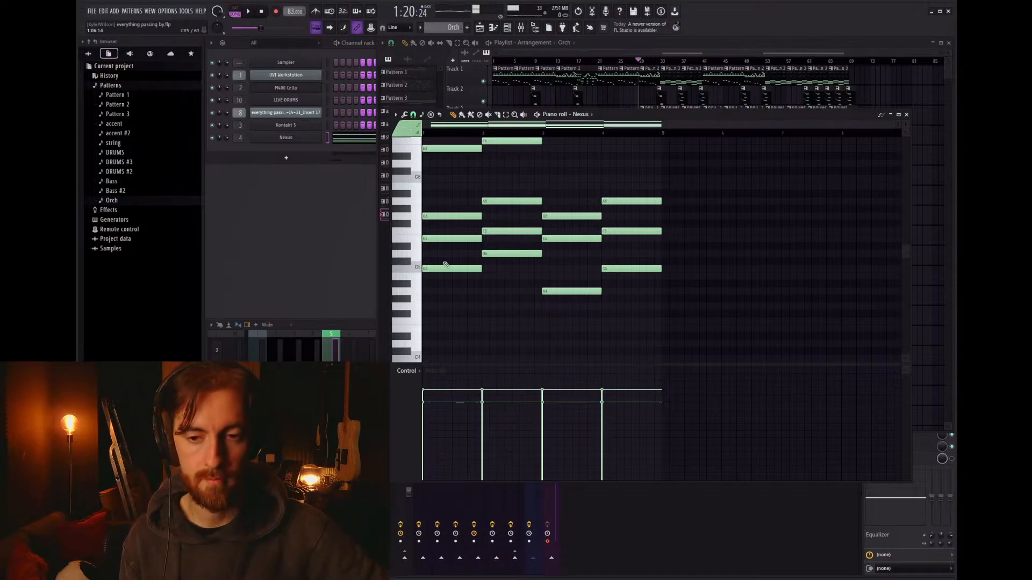
# Step: Route the Insert 16 mixer track to Insert 6 and load the GTune tuner on Insert 6
pyautogui.press('F9')
pyautogui.click(533, 382)
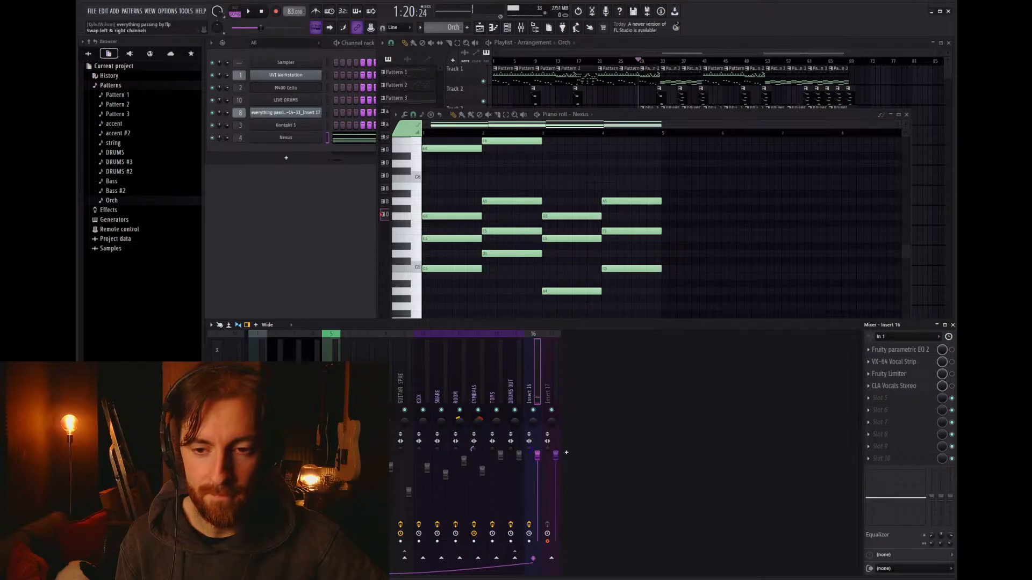
pyautogui.click(349, 559)
pyautogui.click(351, 350)
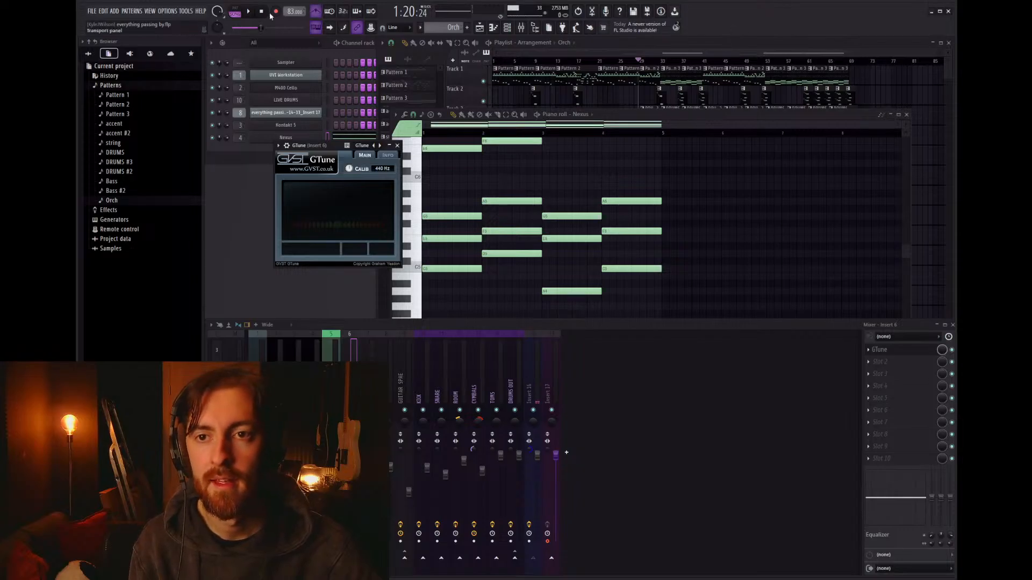
# Step: Close the piano roll, then arm Insert 16 for recording and disarm Insert 17
pyautogui.click(907, 116)
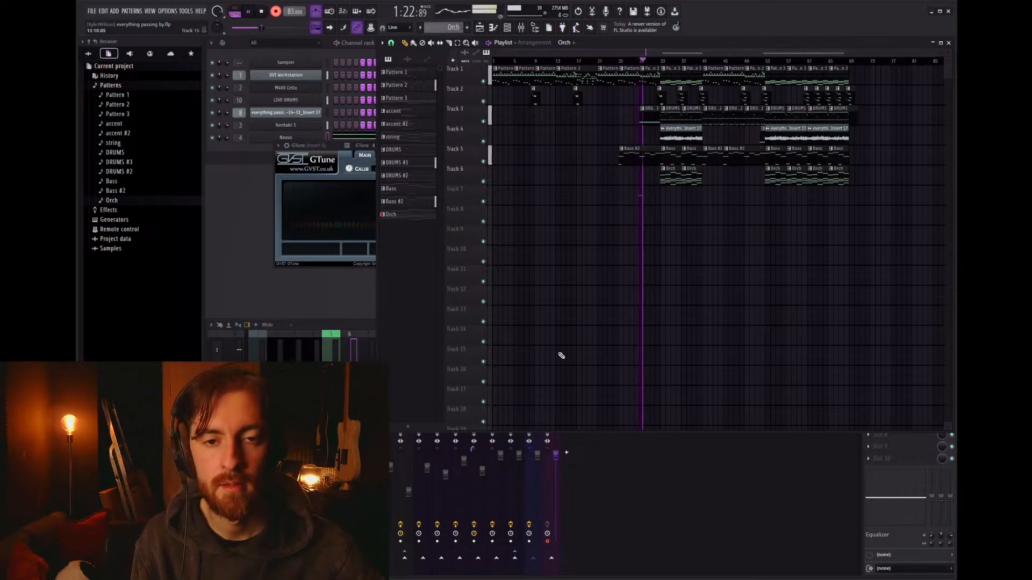
pyautogui.press('F9')
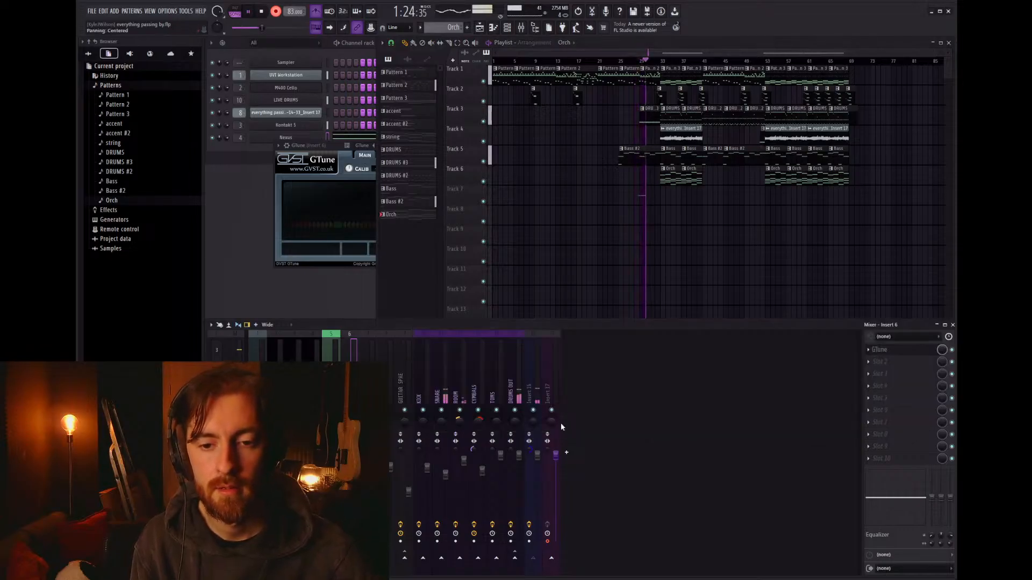
pyautogui.click(529, 541)
pyautogui.click(548, 541)
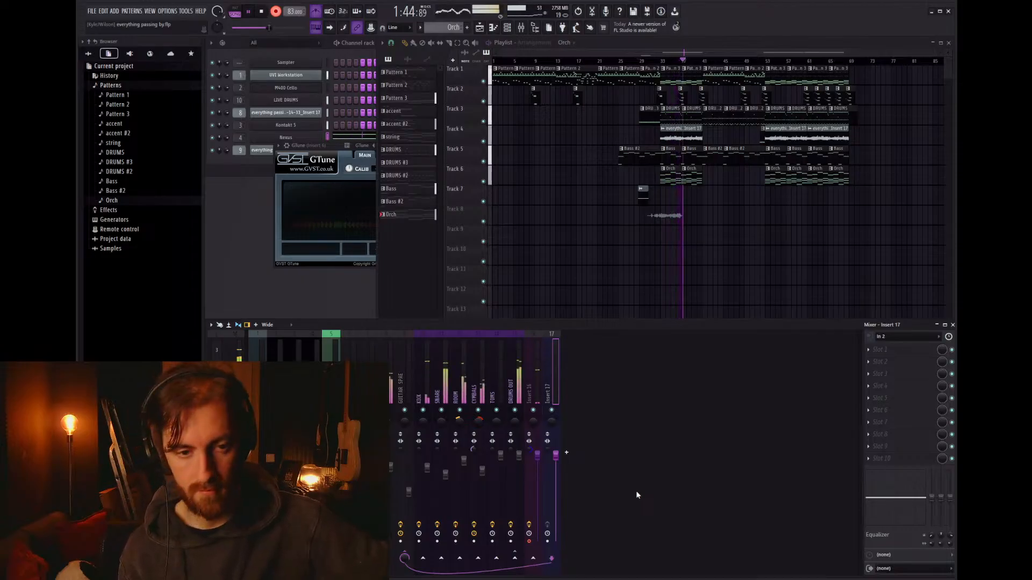
# Step: Delete the first Insert 16 take from Track 8 and record a new take there from about bar 29 to bar 41
pyautogui.press('space')
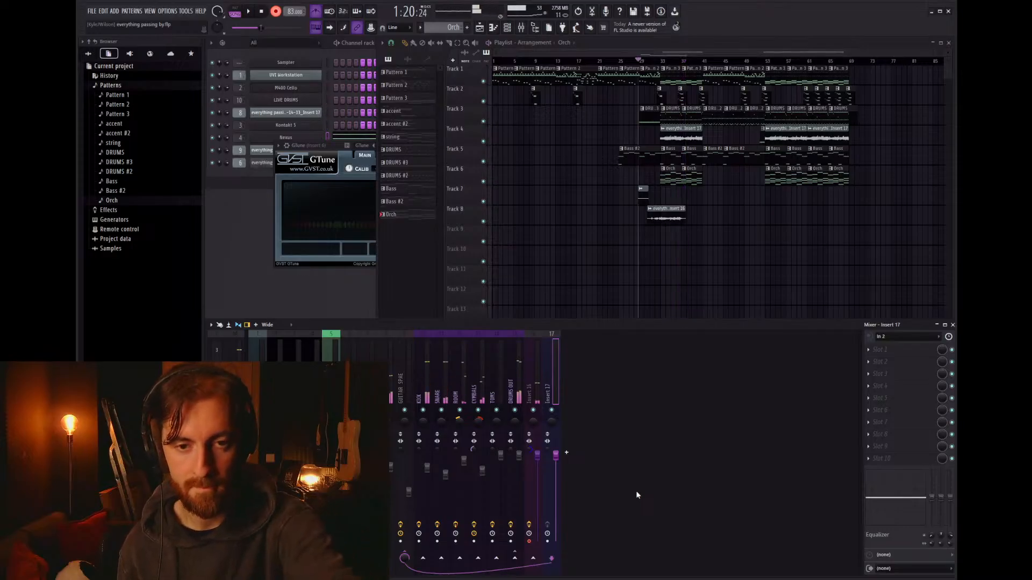
pyautogui.rightClick(676, 217)
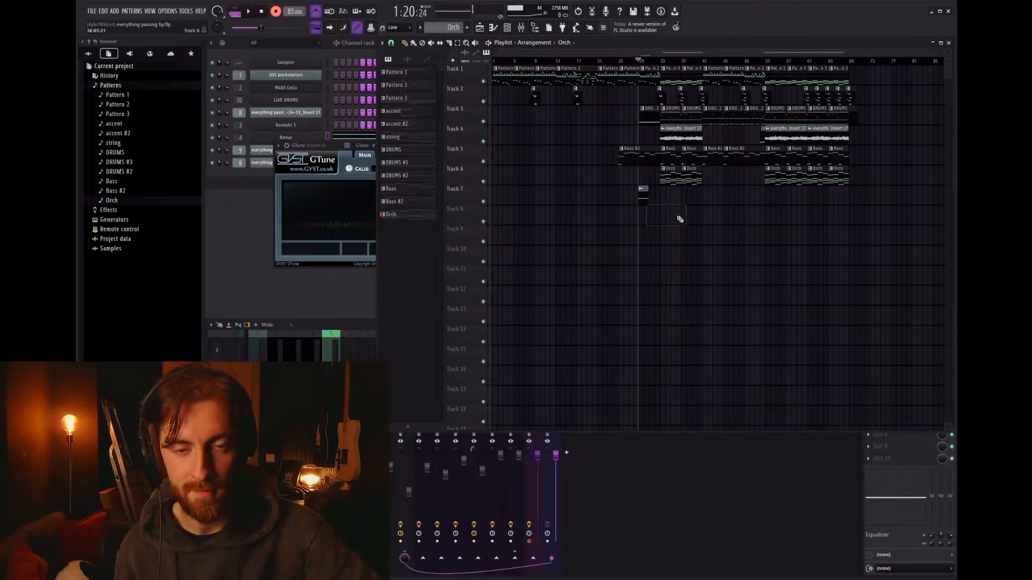
pyautogui.press('space')
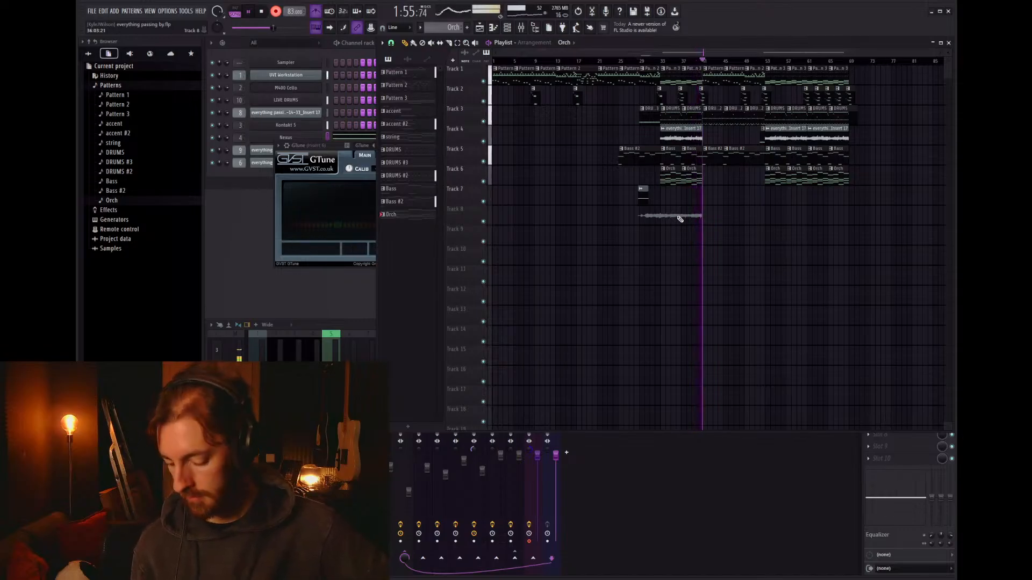
pyautogui.press('space')
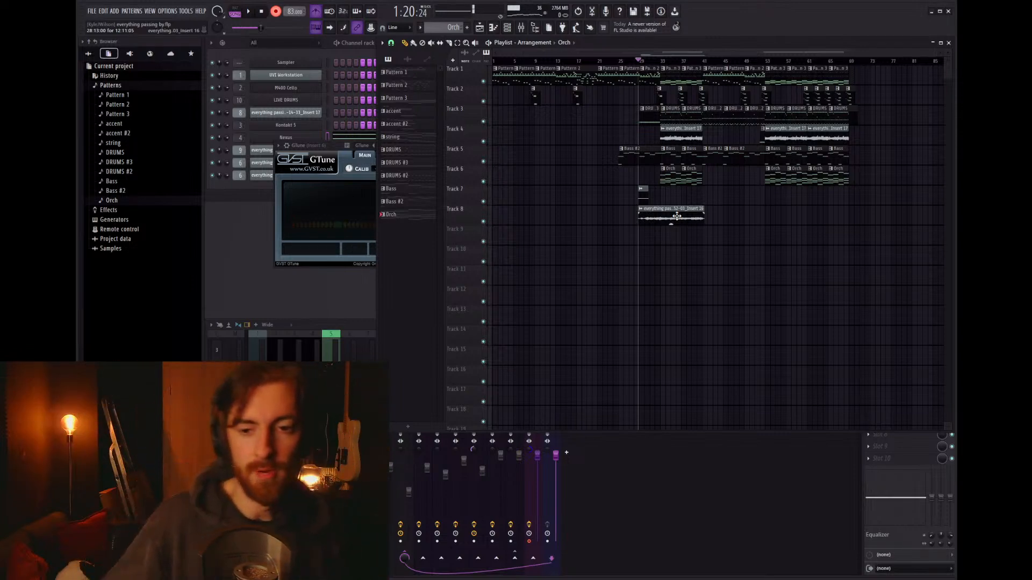
# Step: Select the Insert 16 mixer track and delete the short leftover clip near bar 29 from Track 7
pyautogui.click(350, 352)
pyautogui.click(536, 396)
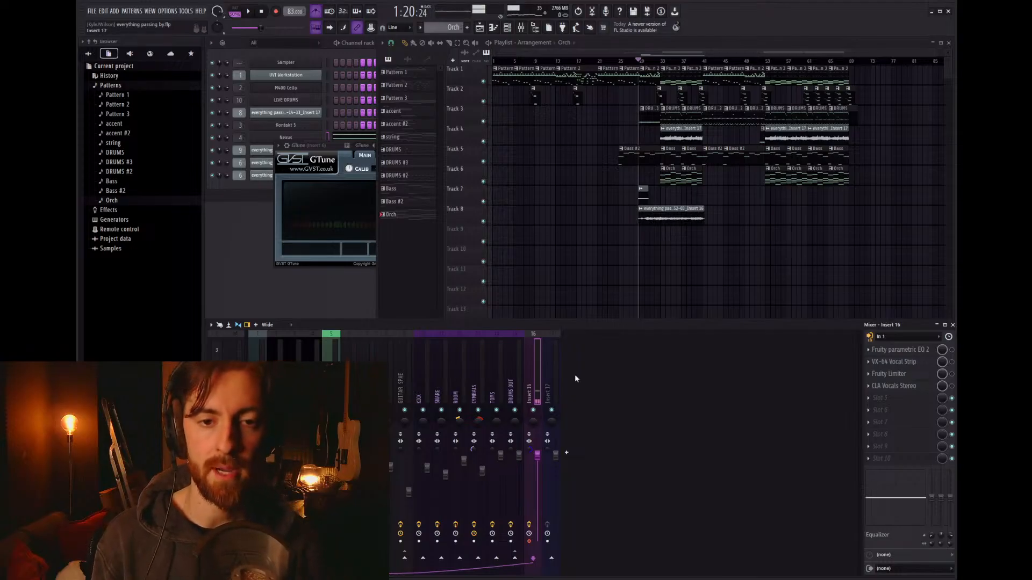
pyautogui.rightClick(643, 256)
pyautogui.scroll(4, 643, 254)
pyautogui.rightClick(659, 196)
# Step: Play the new Insert 16 take on Track 8, trim its start to bar 33 and slice it at bars 37 and 41
pyautogui.click(696, 61)
pyautogui.press('space')
pyautogui.scroll(2, 719, 234)
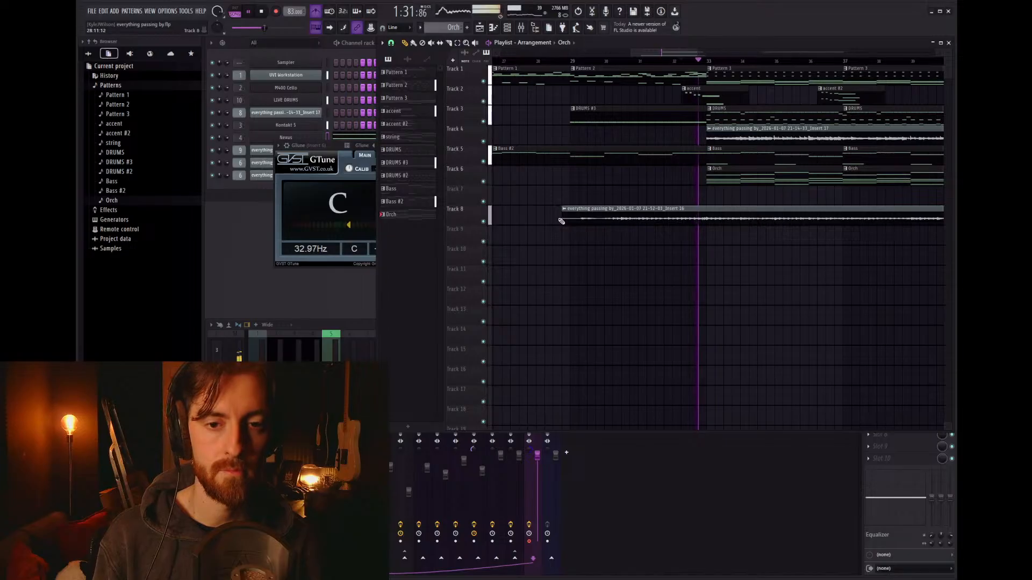
pyautogui.moveTo(561, 221); pyautogui.dragTo(708, 239)
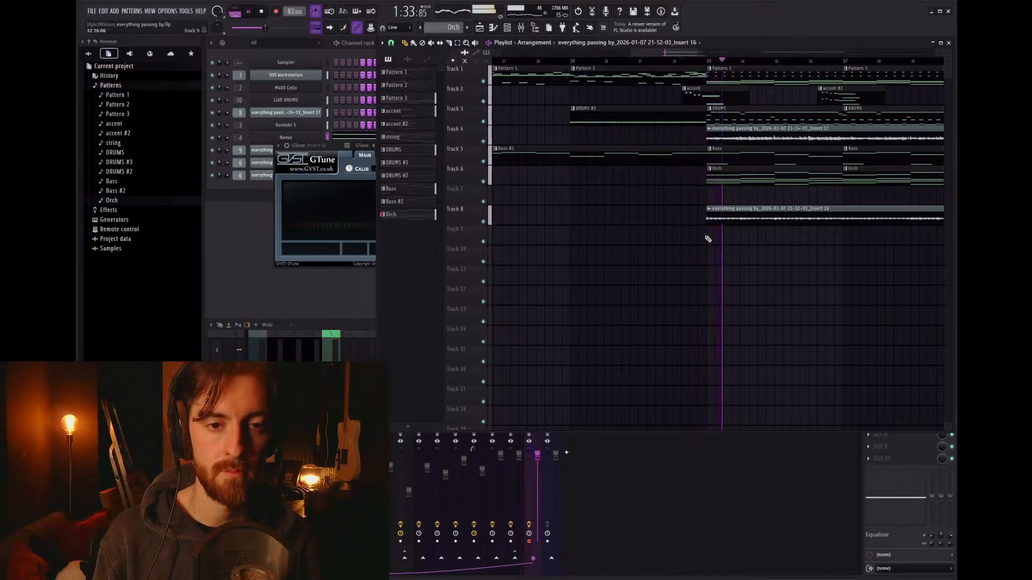
pyautogui.scroll(-3, 562, 221)
pyautogui.scroll(2, 788, 263)
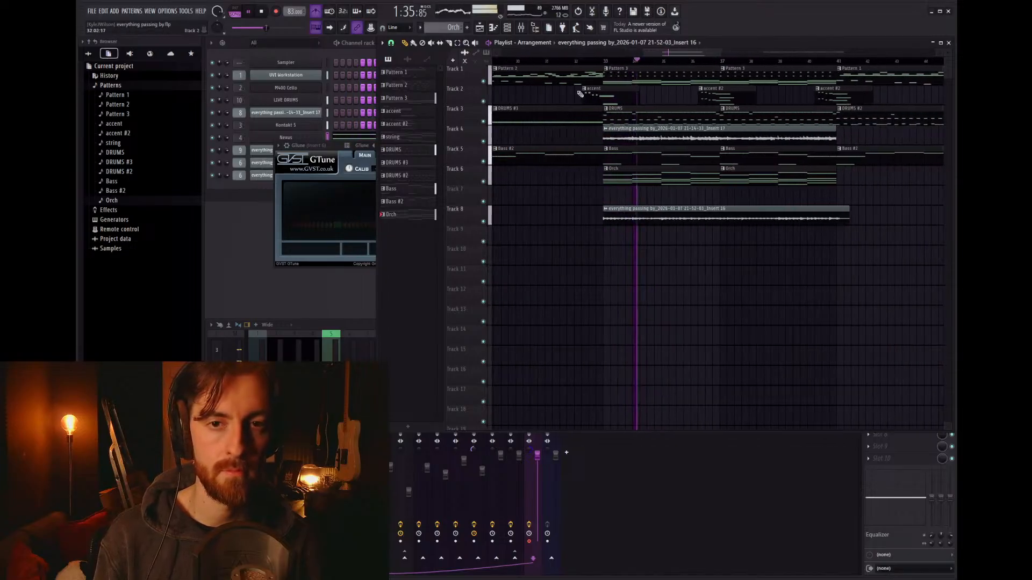
pyautogui.click(728, 223)
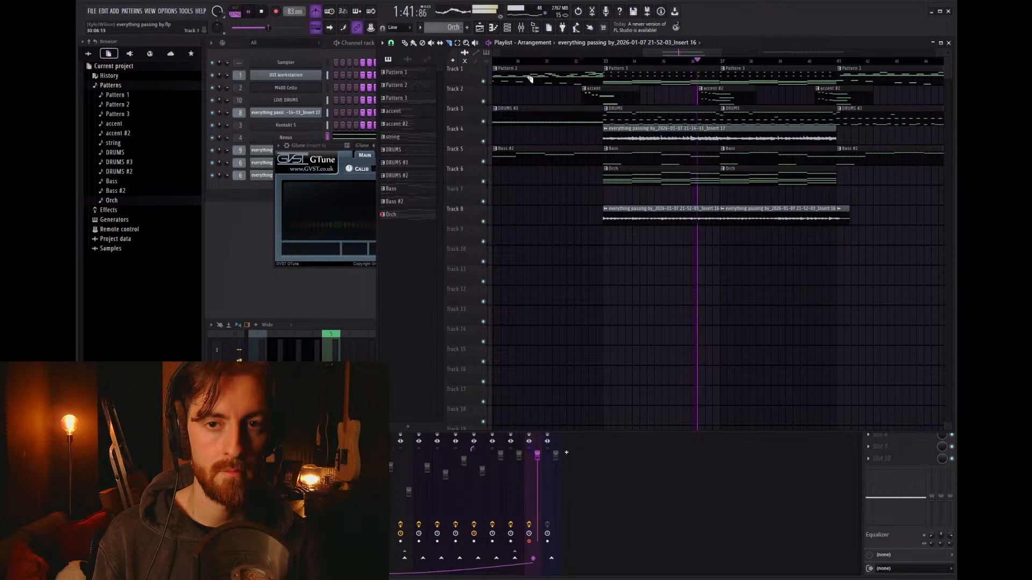
# Step: Loop playback over bars 33 to 41 and load Fruity Parametric EQ 2 in the second effect slot of Insert 6
pyautogui.press('space')
pyautogui.moveTo(604, 60); pyautogui.dragTo(836, 94)
pyautogui.press('space')
pyautogui.click(370, 347)
pyautogui.click(353, 376)
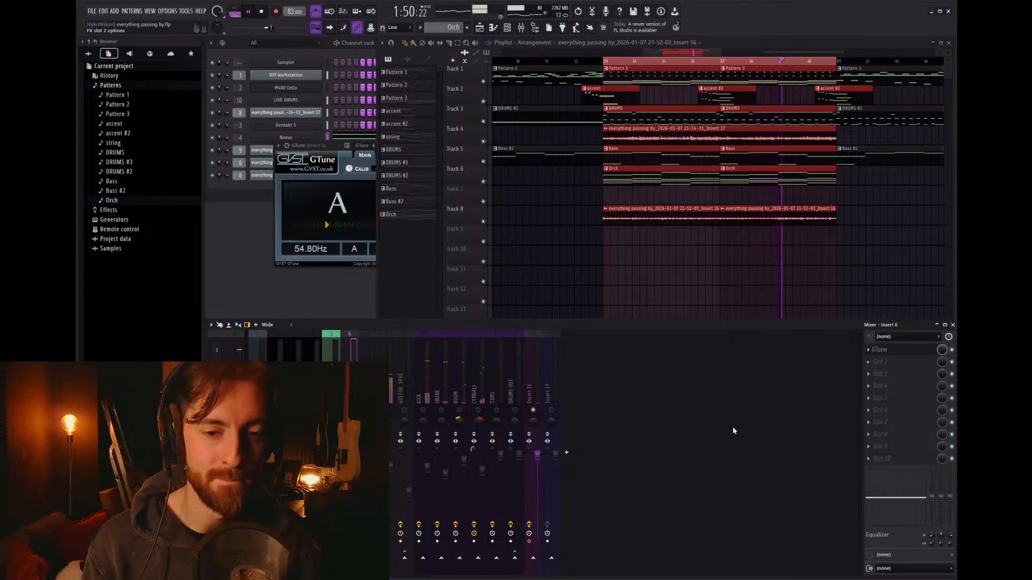
pyautogui.click(678, 470)
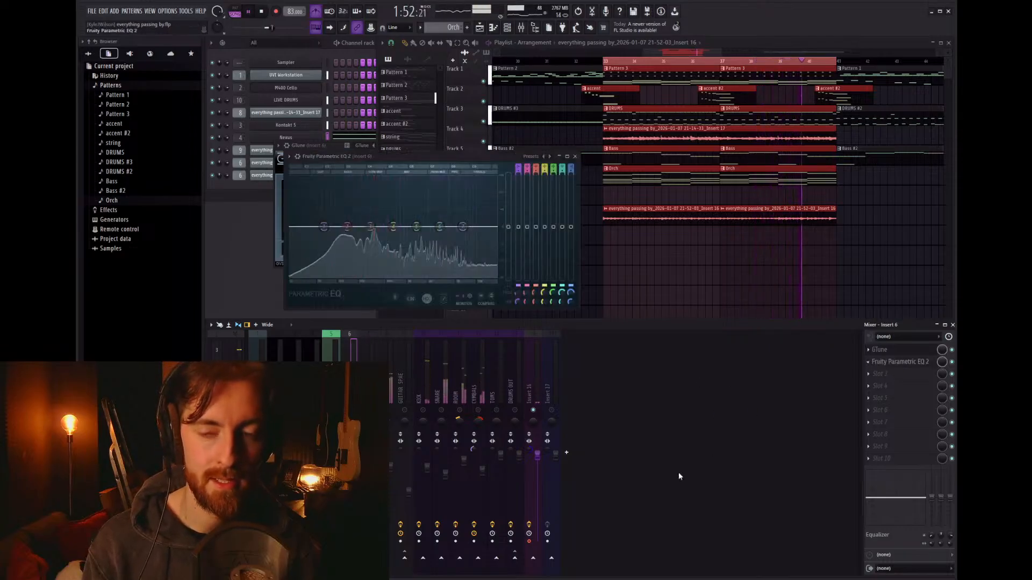
# Step: Shape the Insert 6 EQ with a steep low cut, a slight low boost, an upper-mid dip and a high-frequency boost
pyautogui.moveTo(370, 226)
pyautogui.mouseDown()
pyautogui.moveTo(357, 195)
pyautogui.moveTo(457, 202)
pyautogui.moveTo(425, 207)
pyautogui.moveTo(426, 241)
pyautogui.moveTo(345, 212)
pyautogui.moveTo(358, 217)
pyautogui.mouseUp()
pyautogui.moveTo(518, 169); pyautogui.dragTo(518, 180)
pyautogui.moveTo(517, 292); pyautogui.dragTo(518, 278)
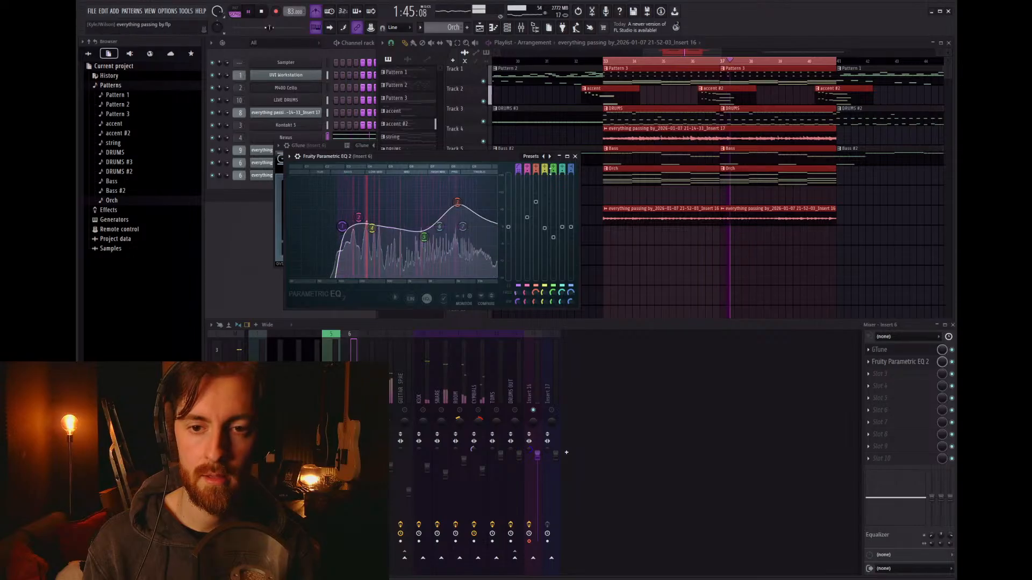
pyautogui.moveTo(457, 202); pyautogui.dragTo(465, 204)
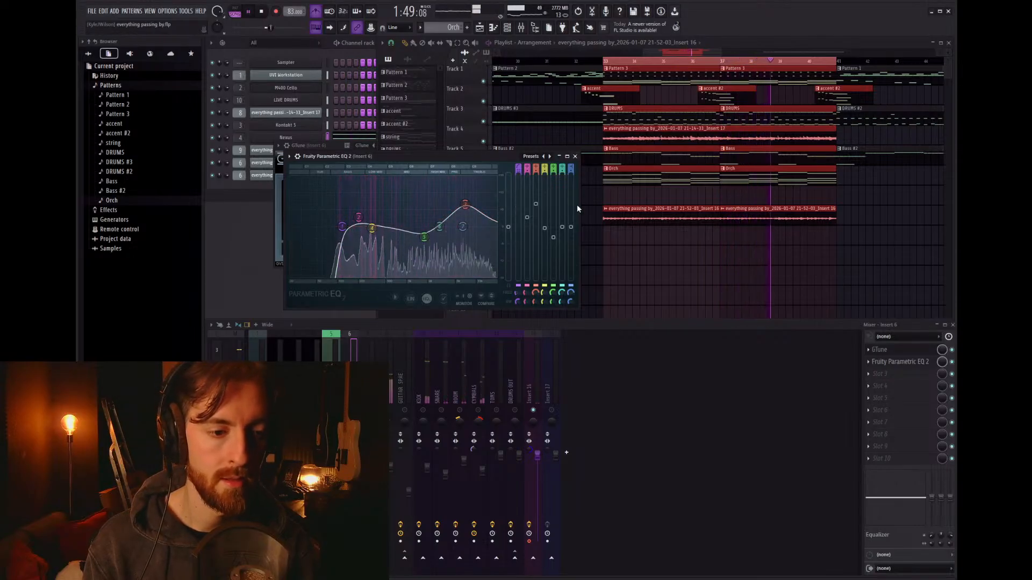
pyautogui.click(574, 156)
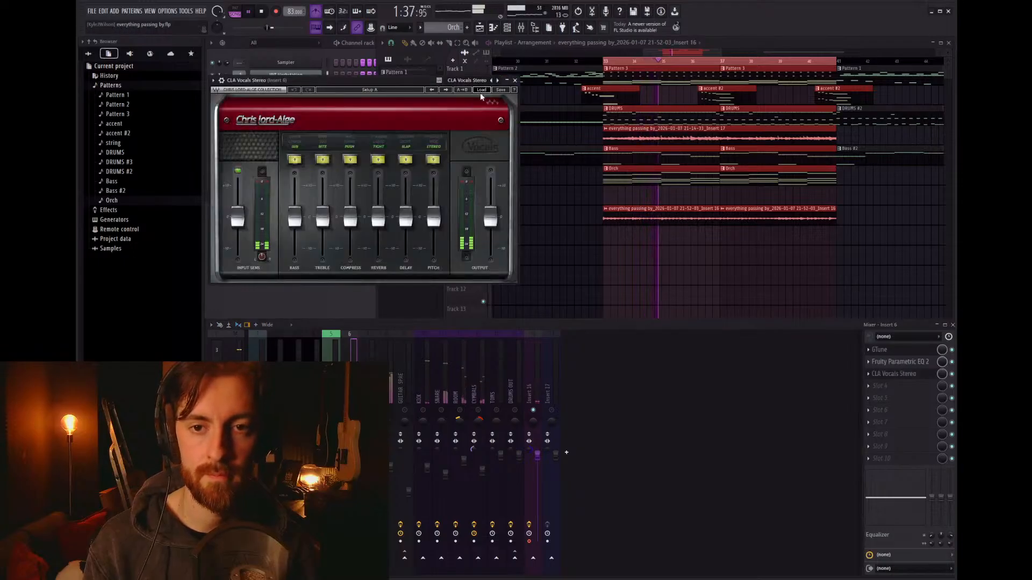
# Step: Apply the Face 2 Face Dry preset in CLA Vocals Stereo on Insert 6 and lower its Bass fader slightly
pyautogui.click(524, 170)
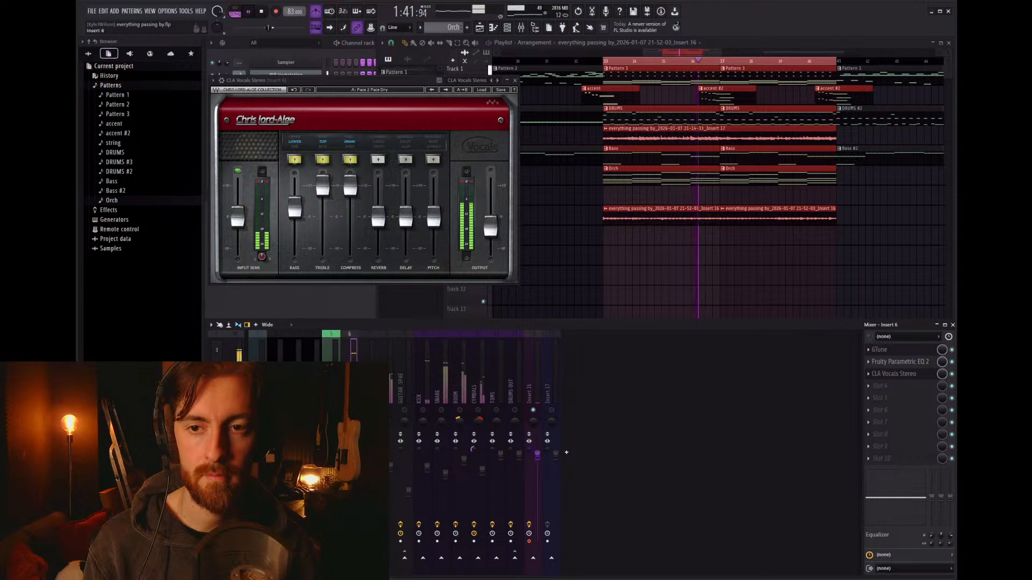
pyautogui.moveTo(295, 207)
pyautogui.mouseDown()
pyautogui.moveTo(294, 236)
pyautogui.moveTo(294, 211)
pyautogui.mouseUp()
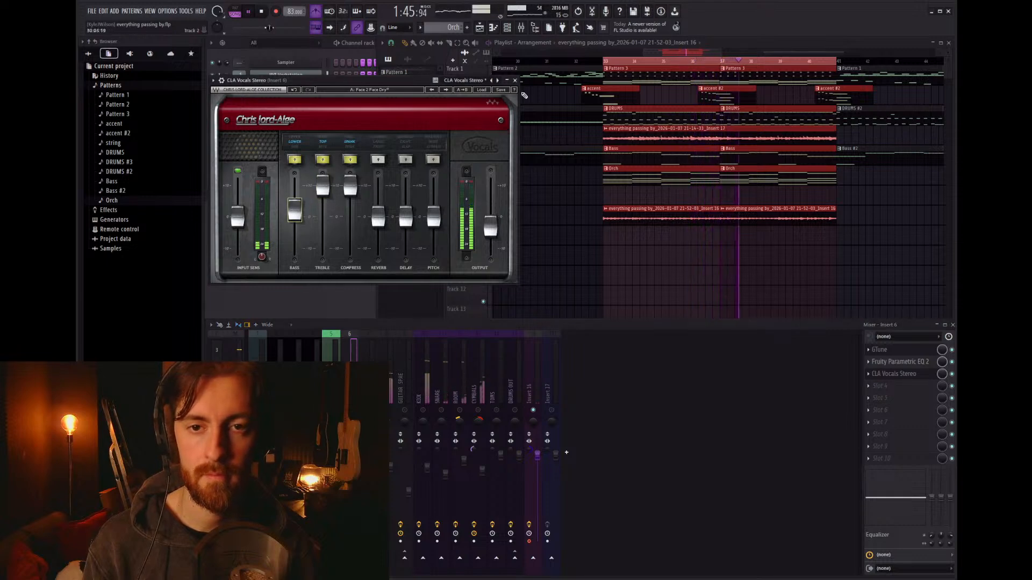
pyautogui.click(514, 80)
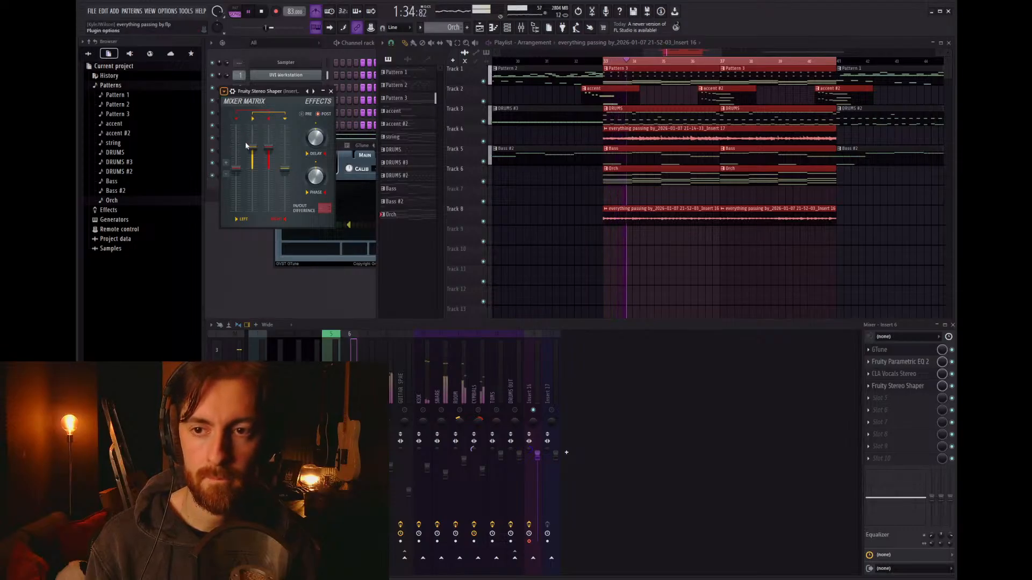
# Step: Adjust the Phase and Delay effects of Fruity Stereo Shaper on Insert 6, and close the plugin
pyautogui.moveTo(315, 176); pyautogui.dragTo(315, 194)
pyautogui.moveTo(316, 137); pyautogui.dragTo(315, 122)
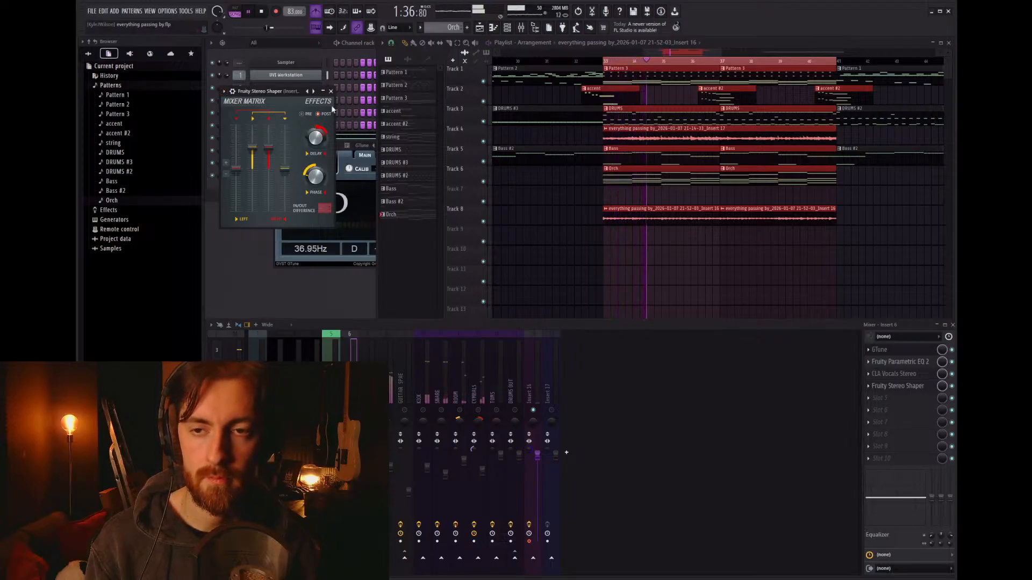
pyautogui.click(330, 90)
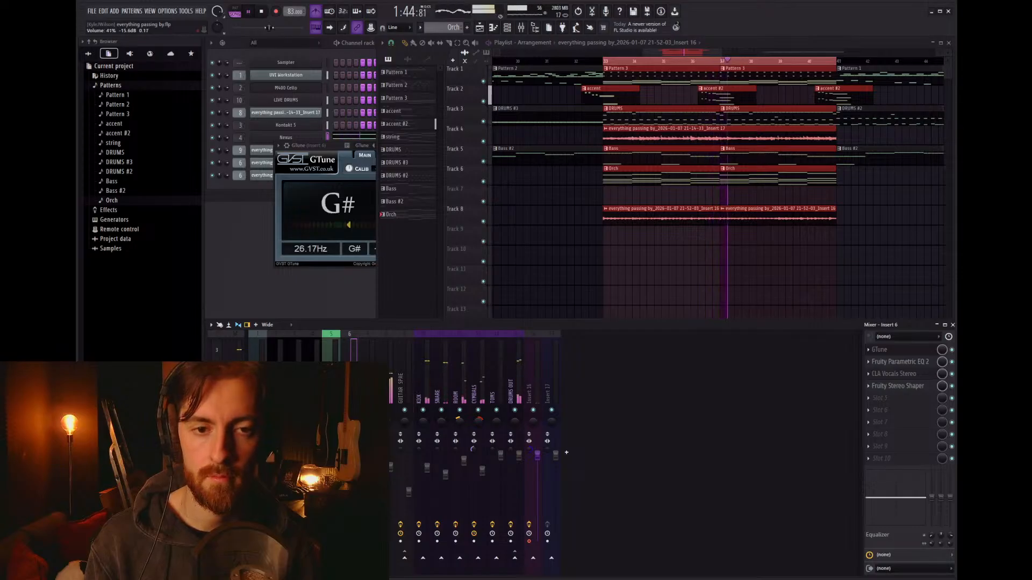
# Step: Clear the clip selection and browse the Samples library for percussion loops in the SHAKE Loops folder
pyautogui.rightClick(603, 230)
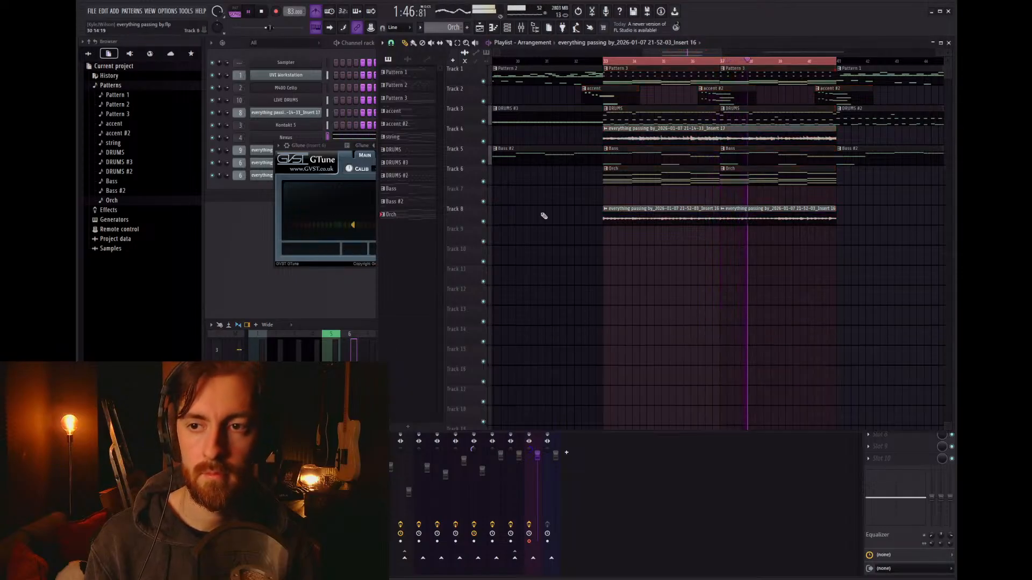
pyautogui.click(88, 53)
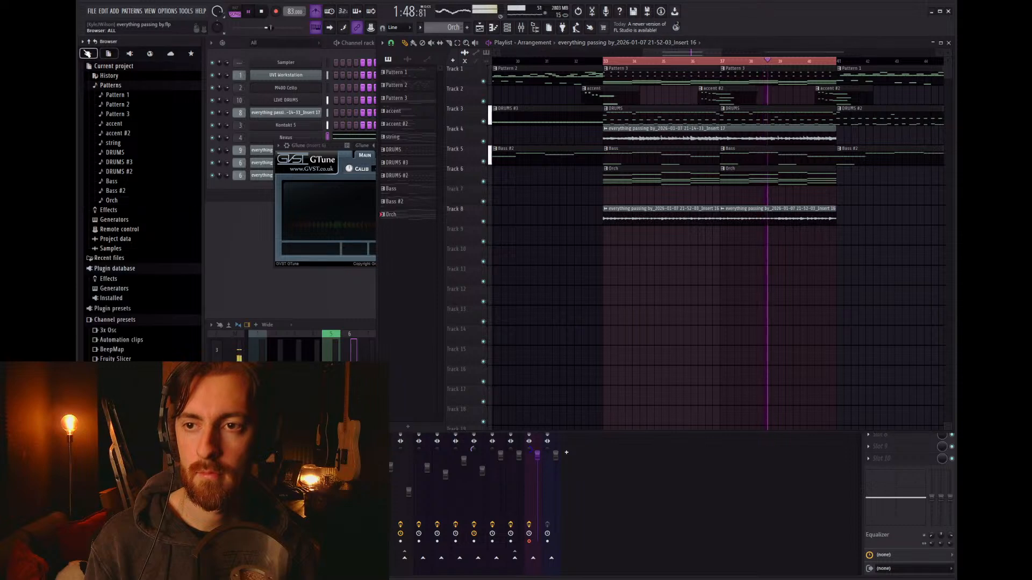
pyautogui.scroll(-5, 145, 280)
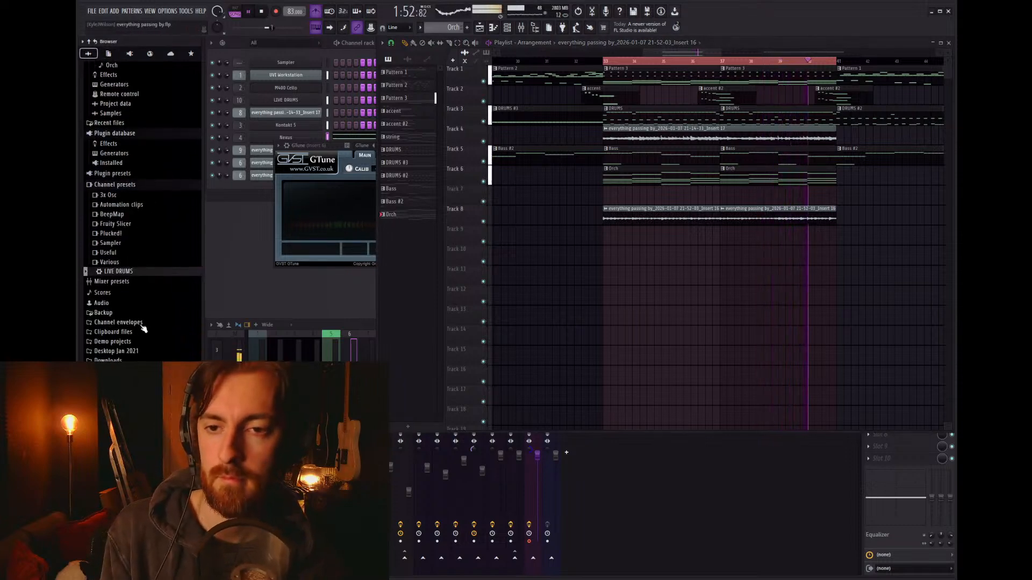
pyautogui.scroll(-8, 144, 328)
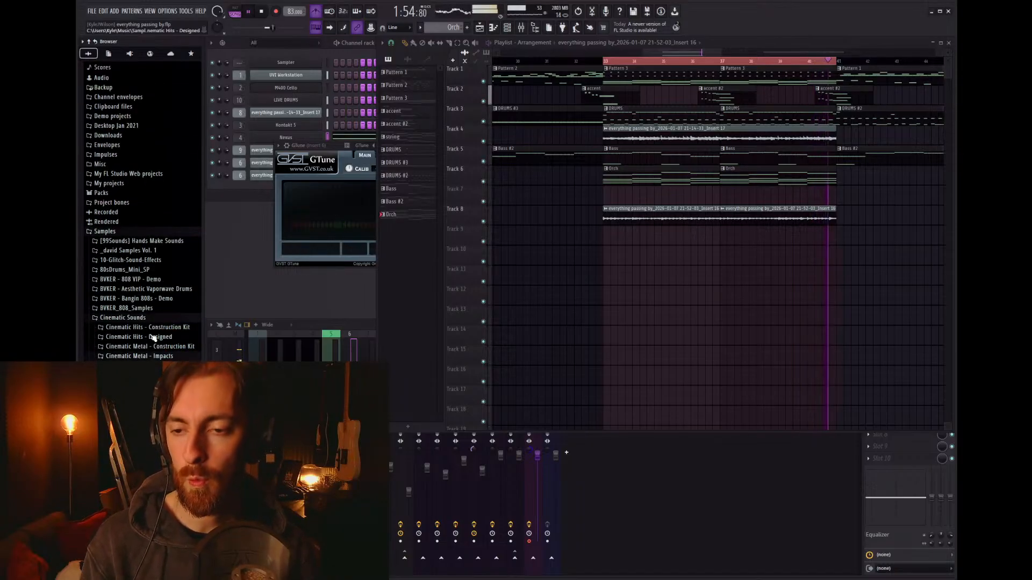
pyautogui.click(136, 318)
pyautogui.click(124, 328)
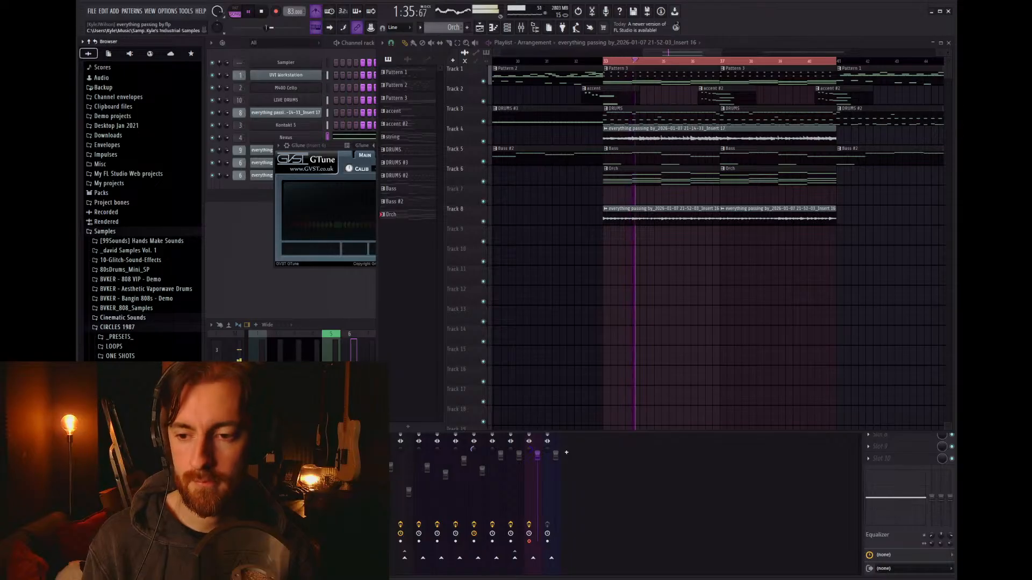
pyautogui.scroll(-4, 143, 215)
pyautogui.scroll(-6, 156, 323)
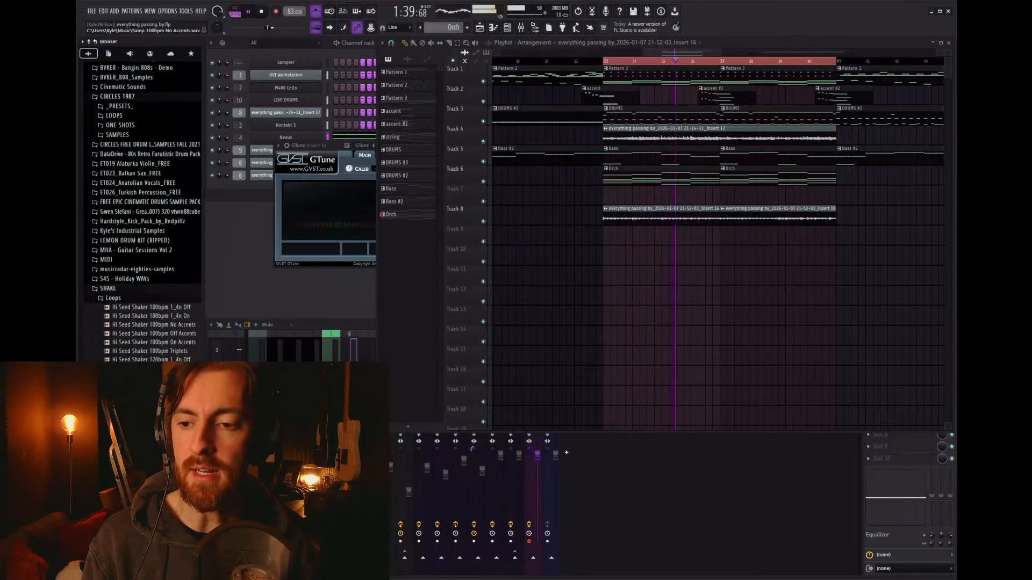
pyautogui.scroll(-4, 156, 334)
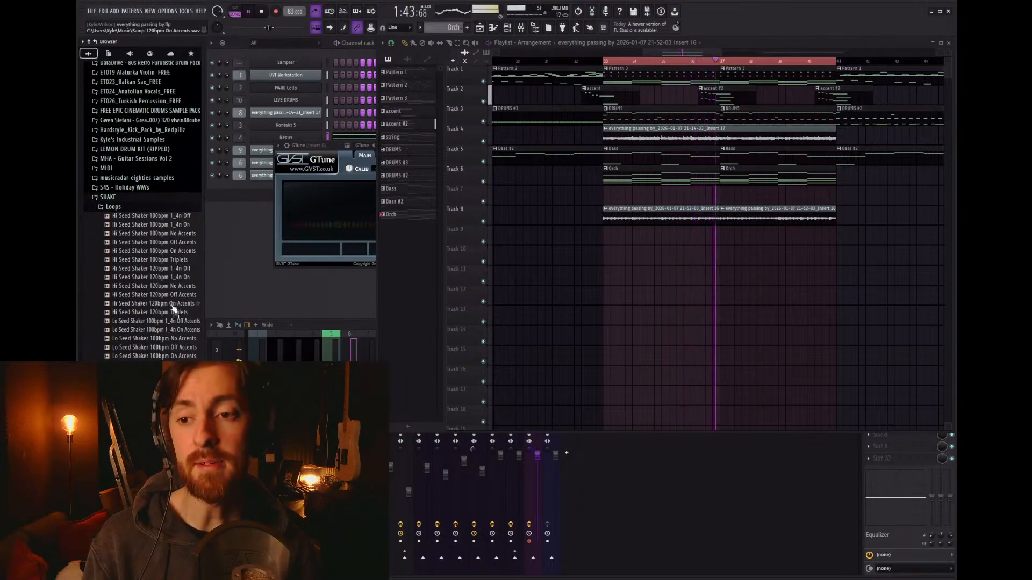
pyautogui.scroll(-6, 166, 289)
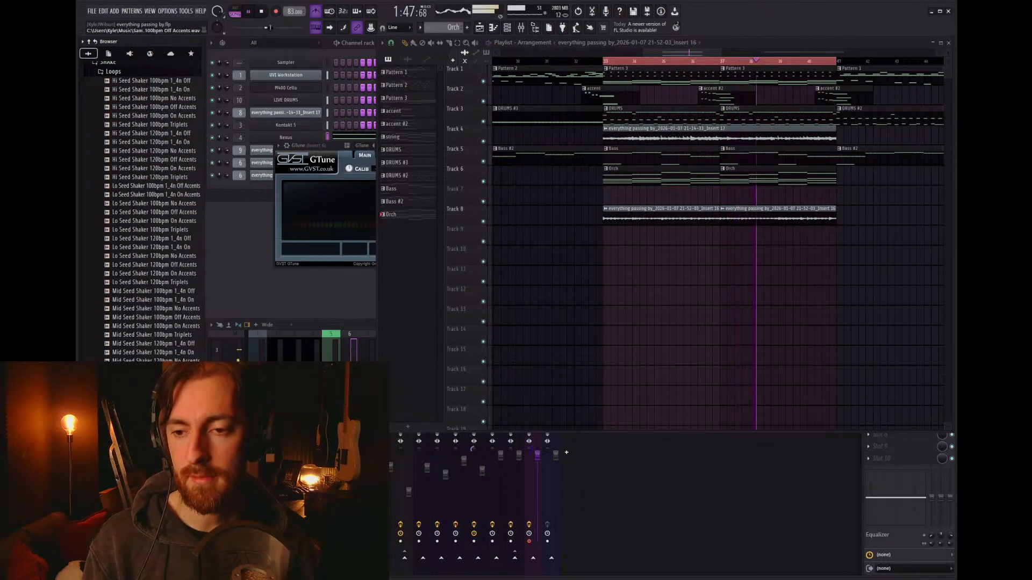
# Step: Place the Tambourine 100bpm On Accents loop on Track 9 at bar 33 and set its time-stretching mode to Stretch
pyautogui.press('space')
pyautogui.moveTo(591, 293); pyautogui.dragTo(612, 238)
pyautogui.doubleClick(613, 238)
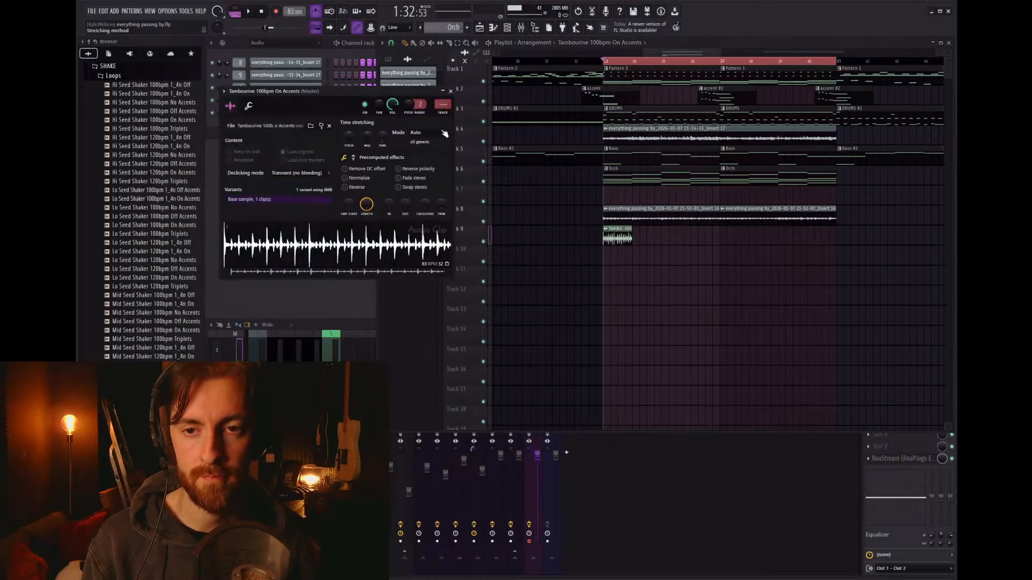
pyautogui.click(422, 157)
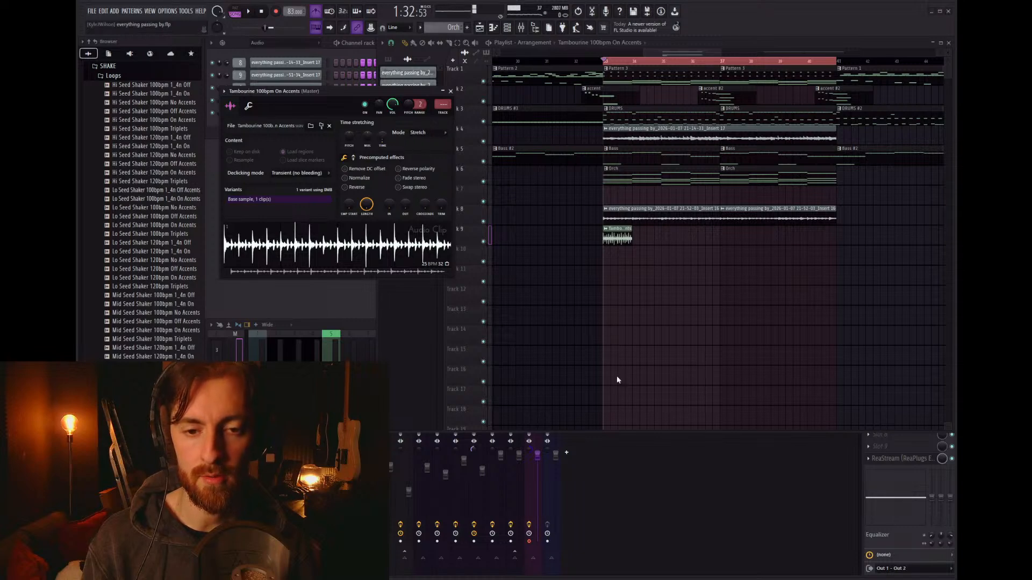
# Step: Route the tambourine channel to mixer Insert 7 and pan it about 67% right during playback
pyautogui.press('space')
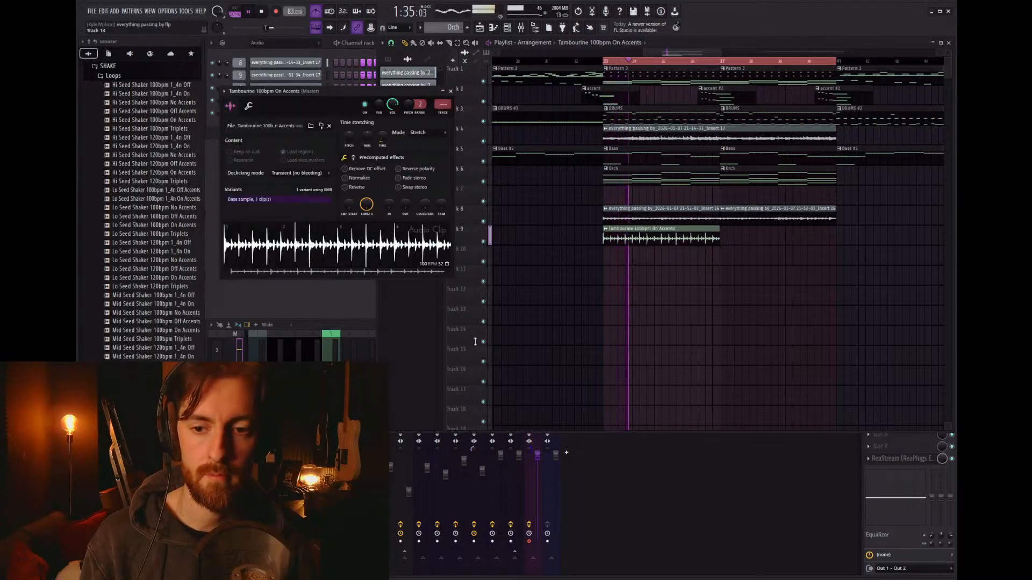
pyautogui.click(390, 451)
pyautogui.click(371, 451)
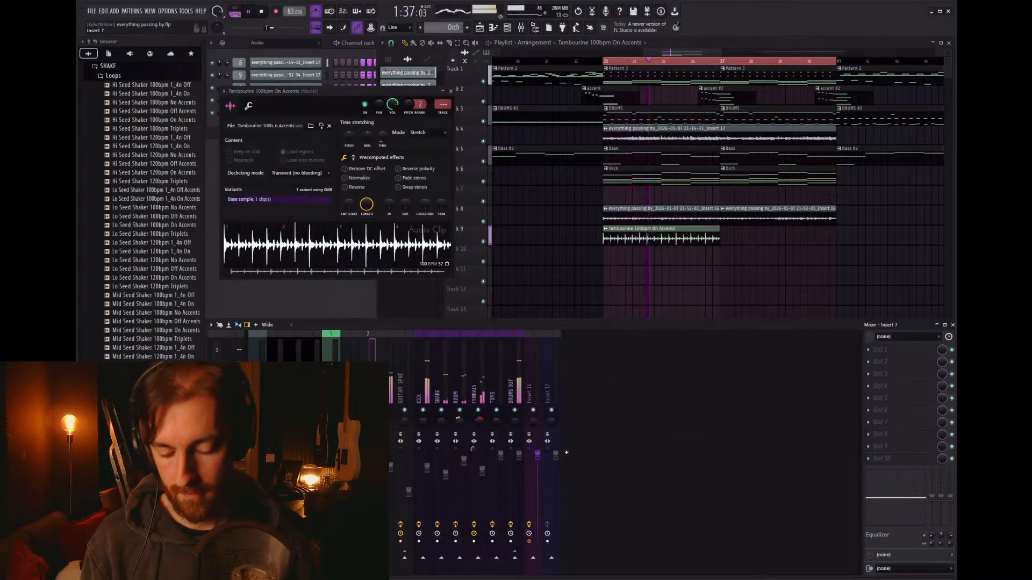
pyautogui.hotkey('ctrl', 'l')
pyautogui.press('space')
pyautogui.press('space')
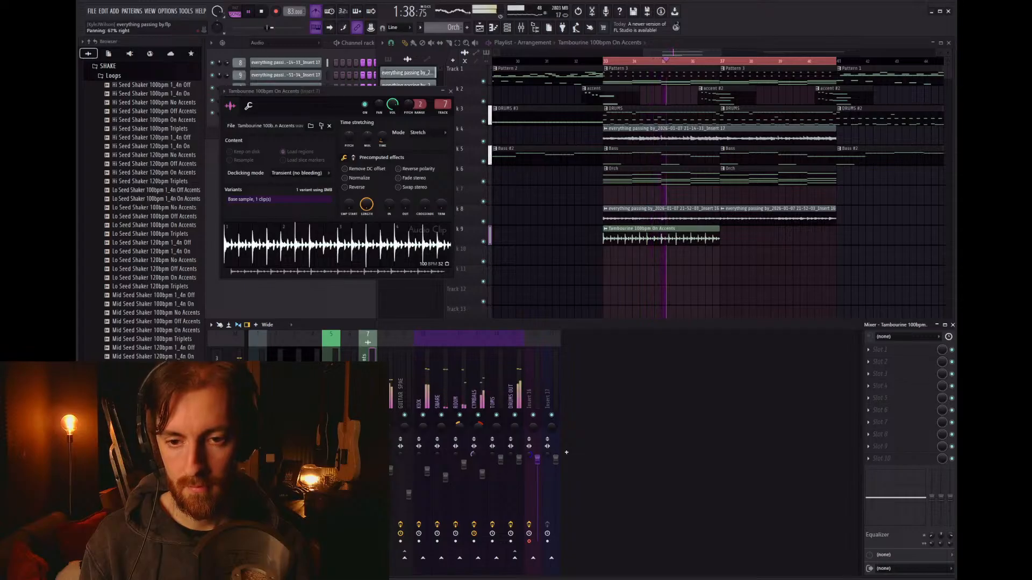
# Step: Repeat the tambourine loop at bar 37, then copy the Track 8 and Track 9 clips to bars 53 and 61
pyautogui.click(451, 91)
pyautogui.moveTo(659, 232); pyautogui.dragTo(777, 240)
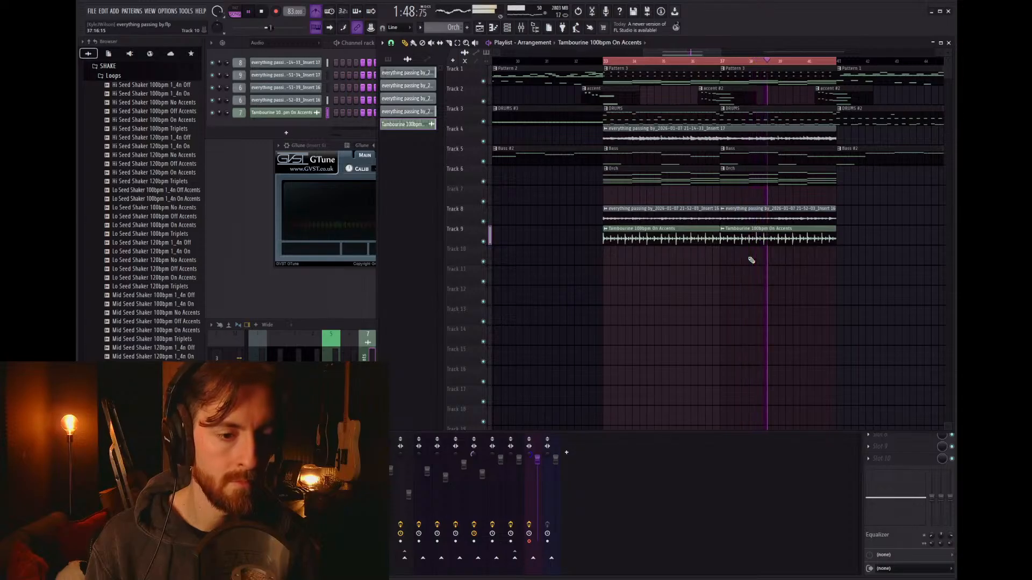
pyautogui.scroll(-3, 748, 258)
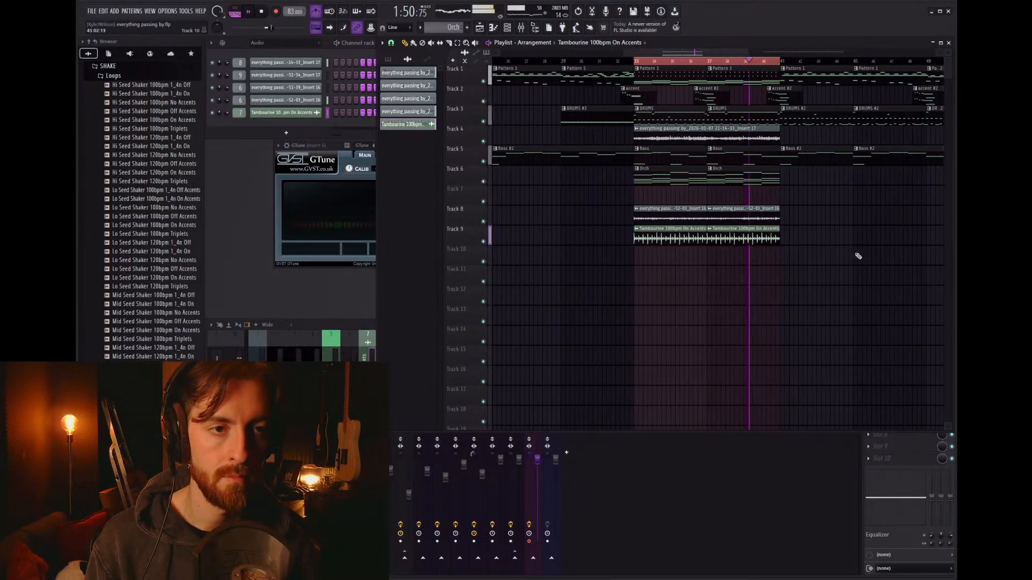
pyautogui.moveTo(839, 265); pyautogui.dragTo(659, 220)
pyautogui.keyDown('shift'); pyautogui.moveTo(660, 220); pyautogui.dragTo(893, 226); pyautogui.keyUp('shift')
pyautogui.scroll(-2, 780, 239)
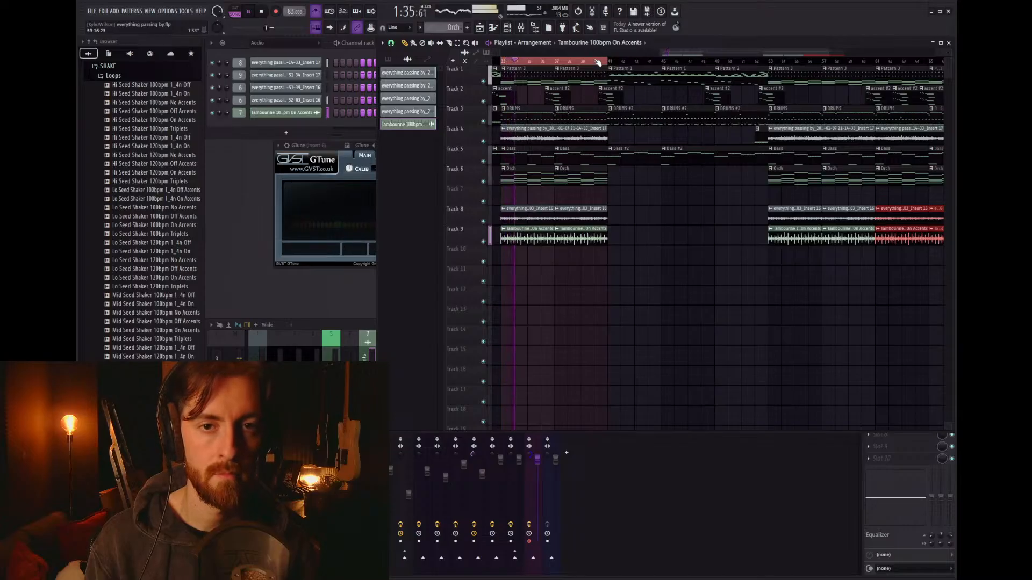
# Step: Try the tambourine loop on Track 9 at bar 41 and remove it again
pyautogui.click(593, 61)
pyautogui.click(631, 240)
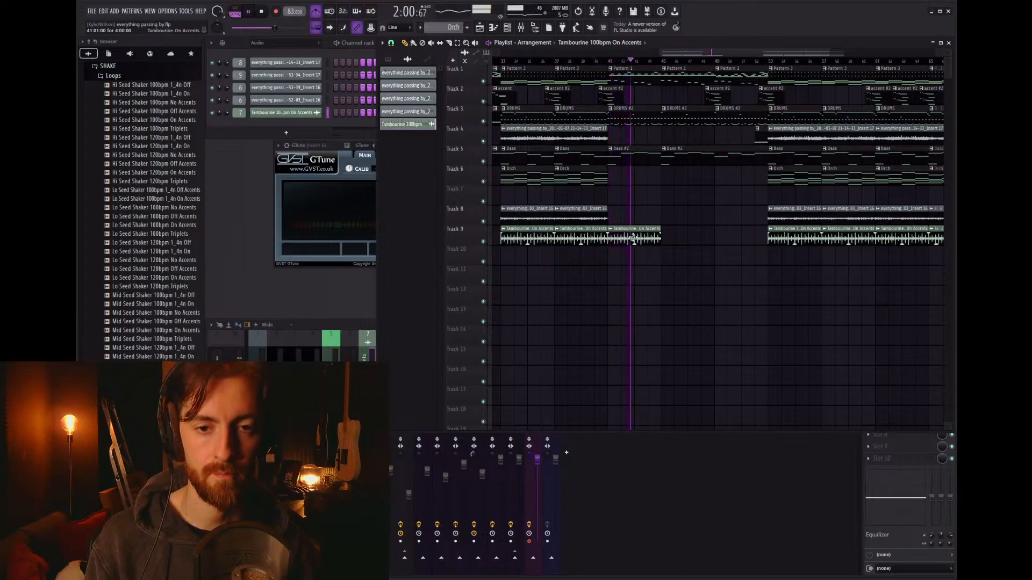
pyautogui.rightClick(636, 240)
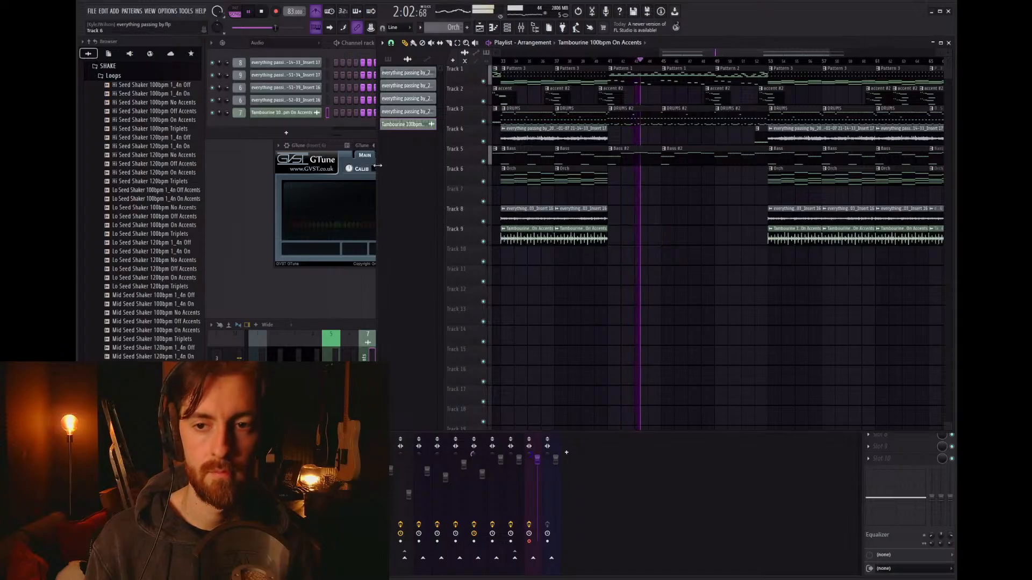
# Step: Close the GTune tuner windows and stop playback
pyautogui.click(299, 146)
pyautogui.click(397, 146)
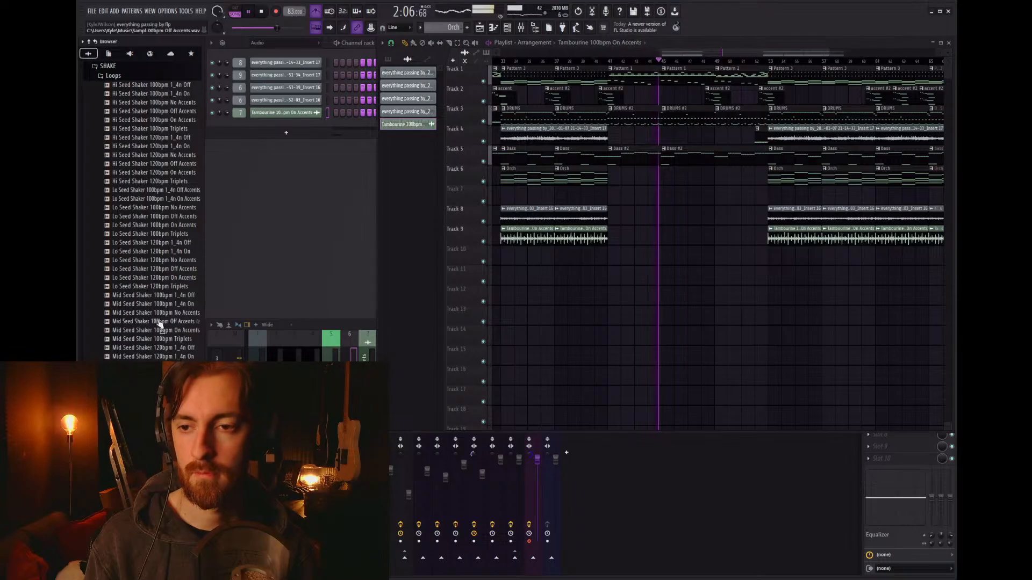
pyautogui.press('space')
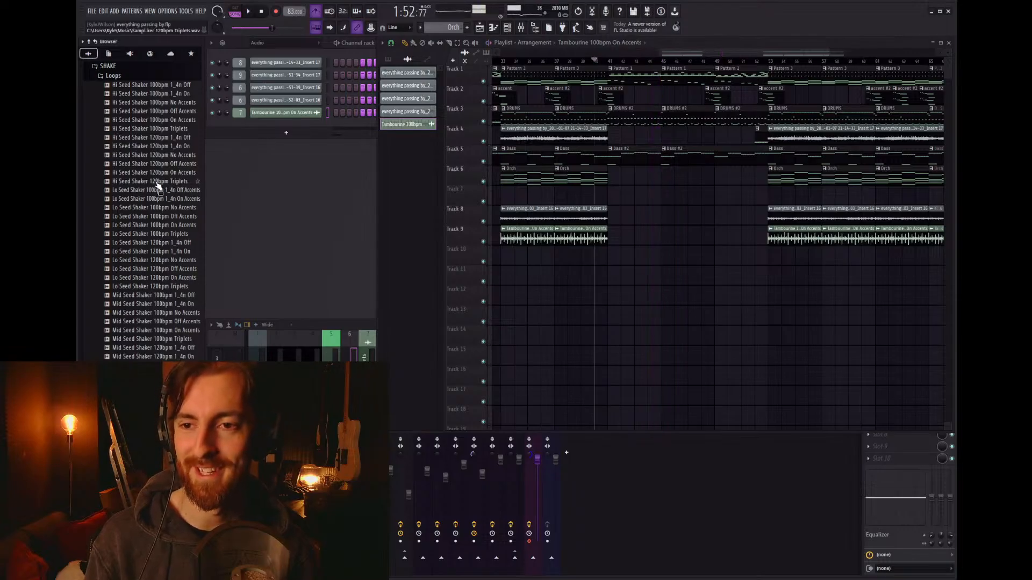
# Step: Replace the Track 9 tambourine clips at bar 33 with the Hi Seed Shaker 100bpm On Accents loop, using Stretch mode time stretching
pyautogui.click(165, 120)
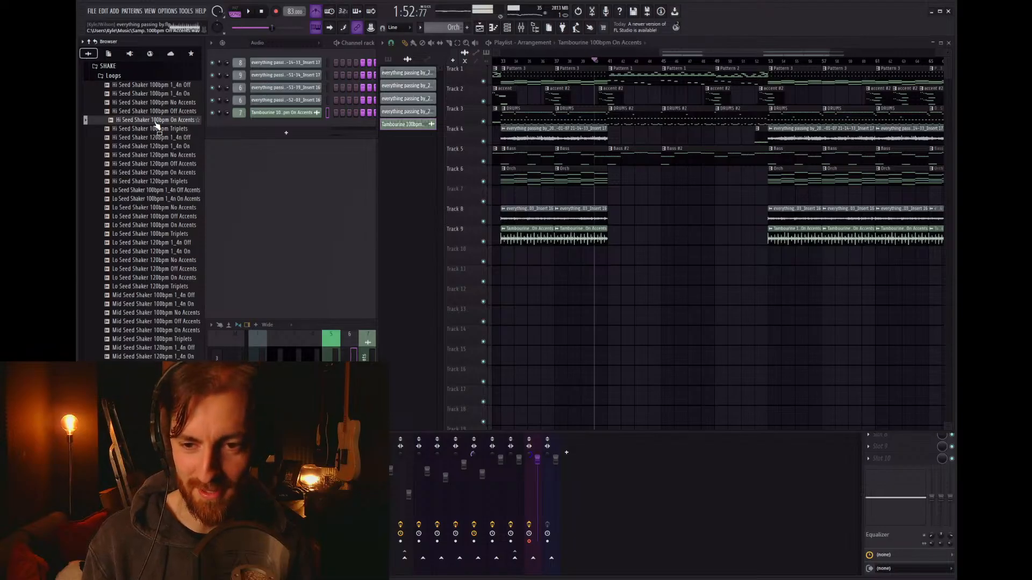
pyautogui.moveTo(155, 123); pyautogui.dragTo(699, 251)
pyautogui.rightClick(717, 240)
pyautogui.rightClick(748, 241)
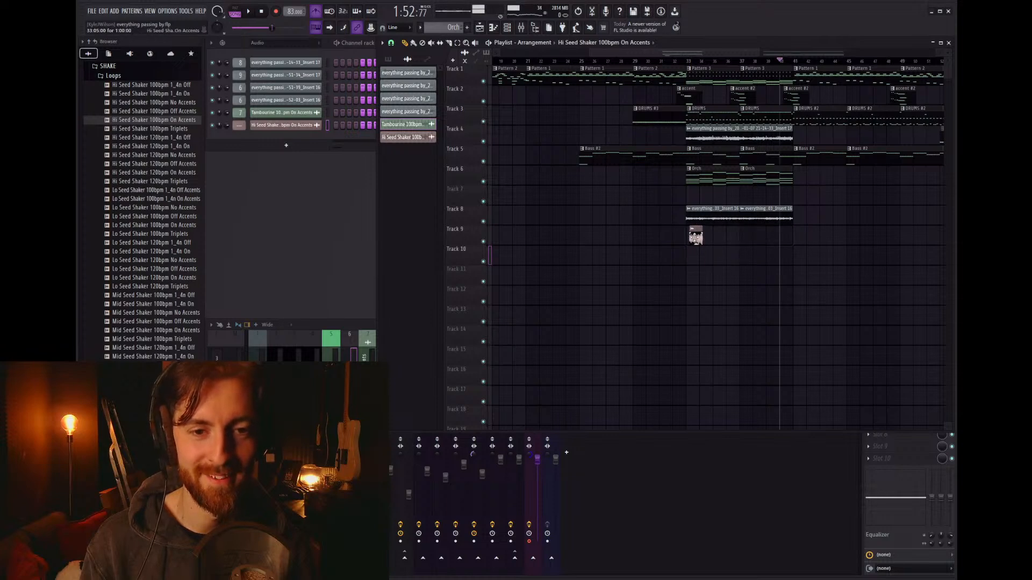
pyautogui.doubleClick(693, 239)
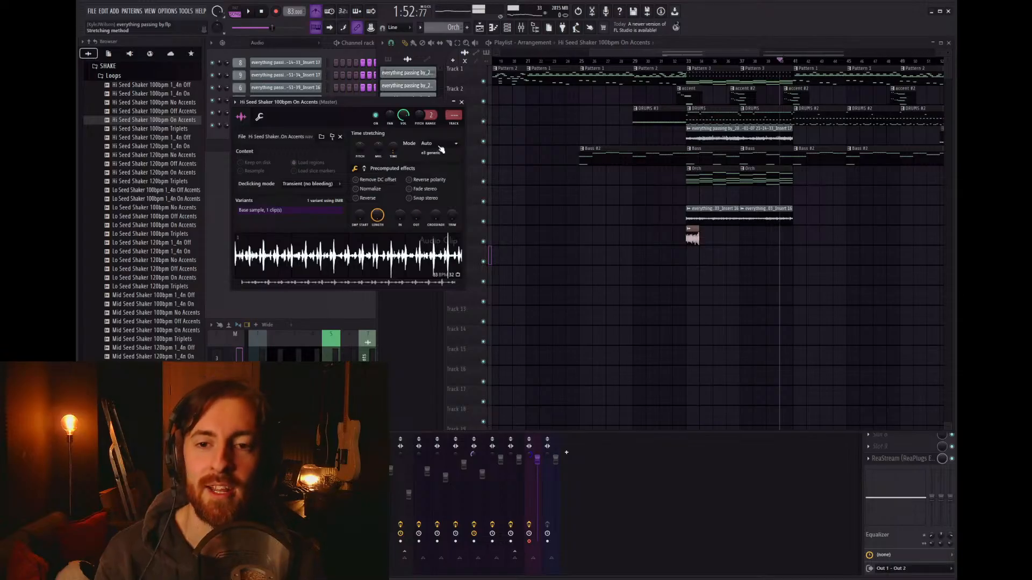
pyautogui.click(430, 169)
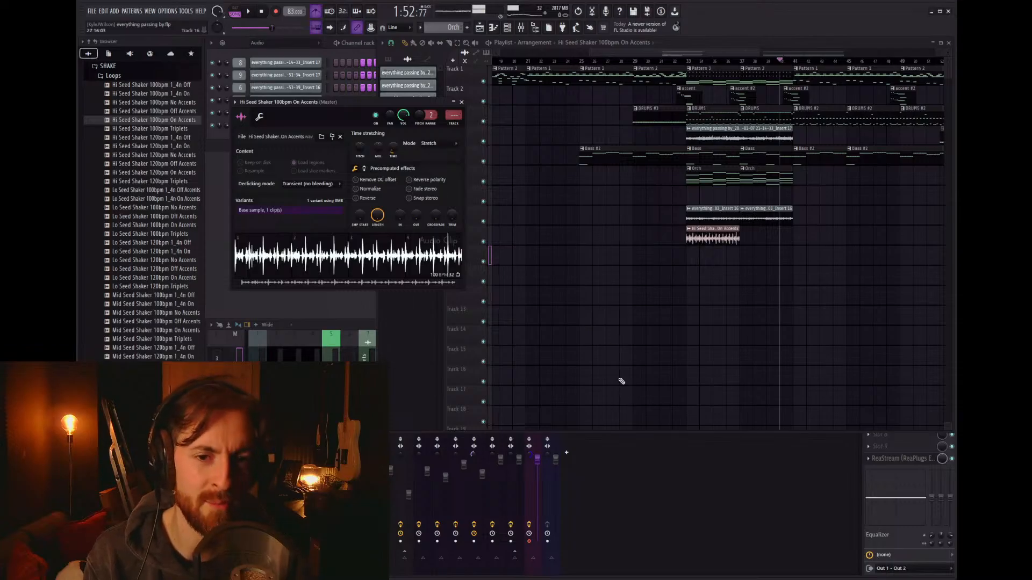
# Step: Play from bar 33, route the Hi Seed Shaker channel to mixer Insert 7 and close its channel settings
pyautogui.click(689, 61)
pyautogui.press('space')
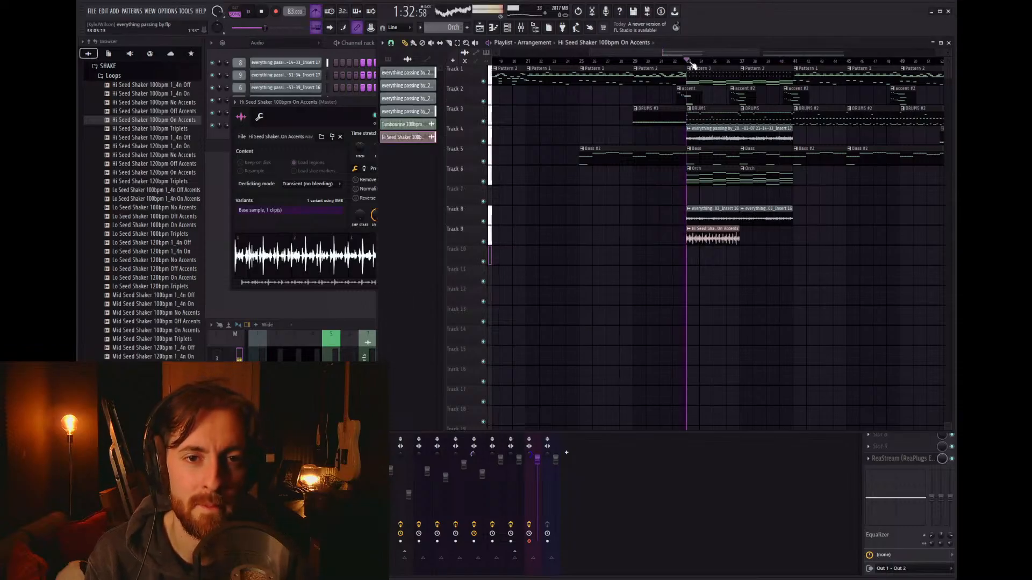
pyautogui.doubleClick(714, 236)
pyautogui.click(566, 453)
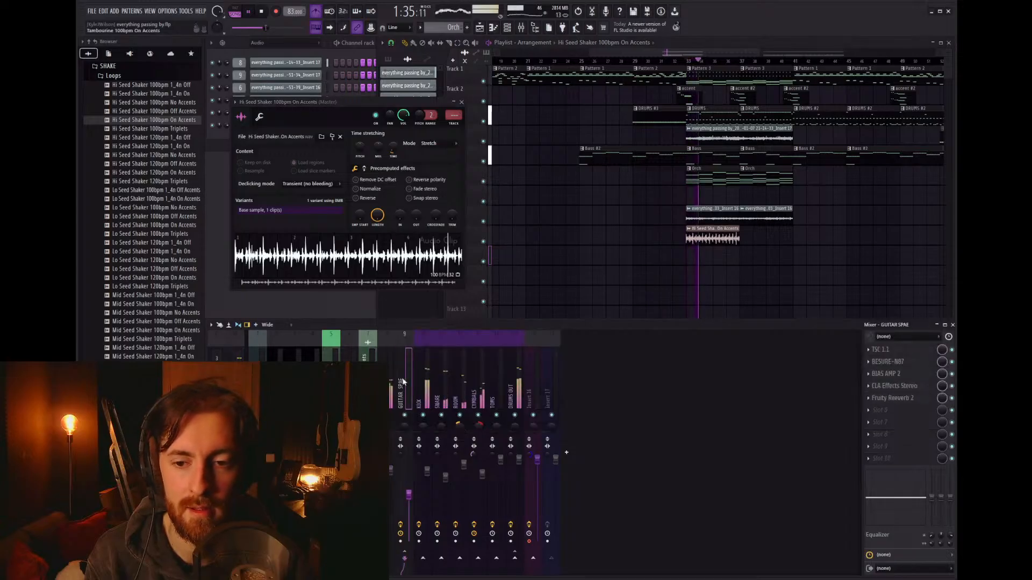
pyautogui.press('Right')
pyautogui.press('Left')
pyautogui.press('Left')
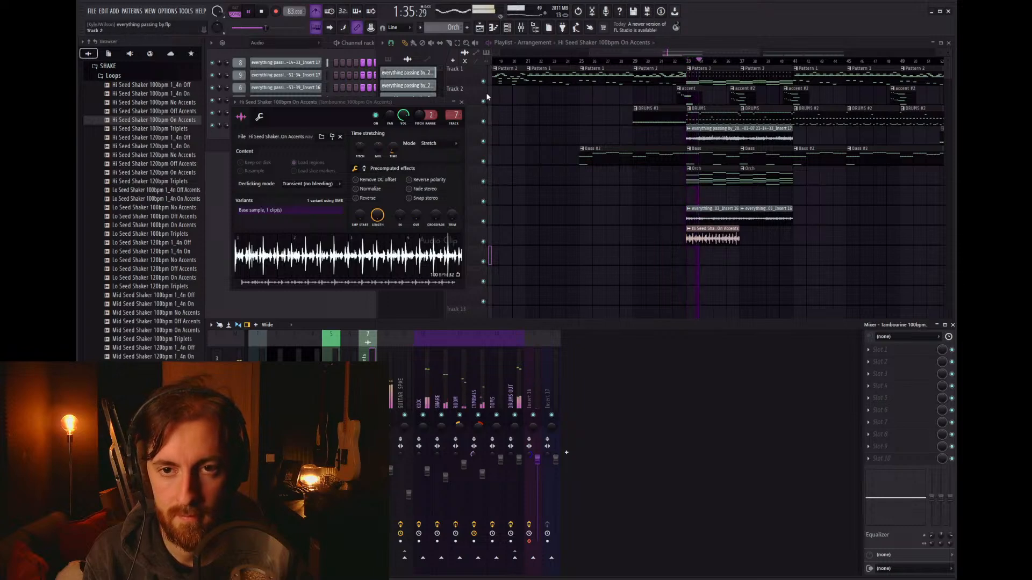
pyautogui.click(463, 103)
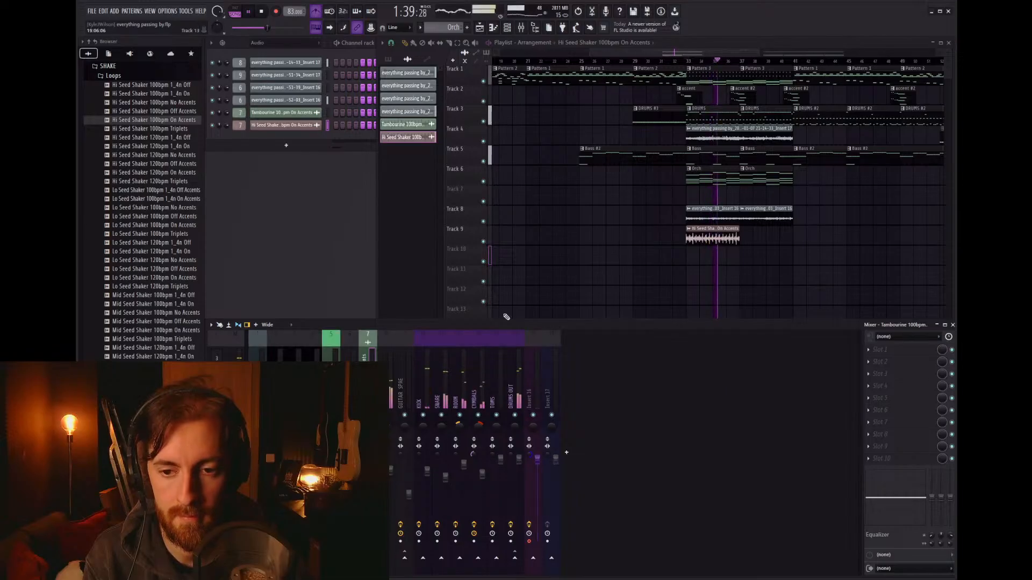
# Step: Add Fruity Parametric EQ 2 to slot 5 of Insert 6 and cut band 5 around 1714 Hz
pyautogui.click(349, 376)
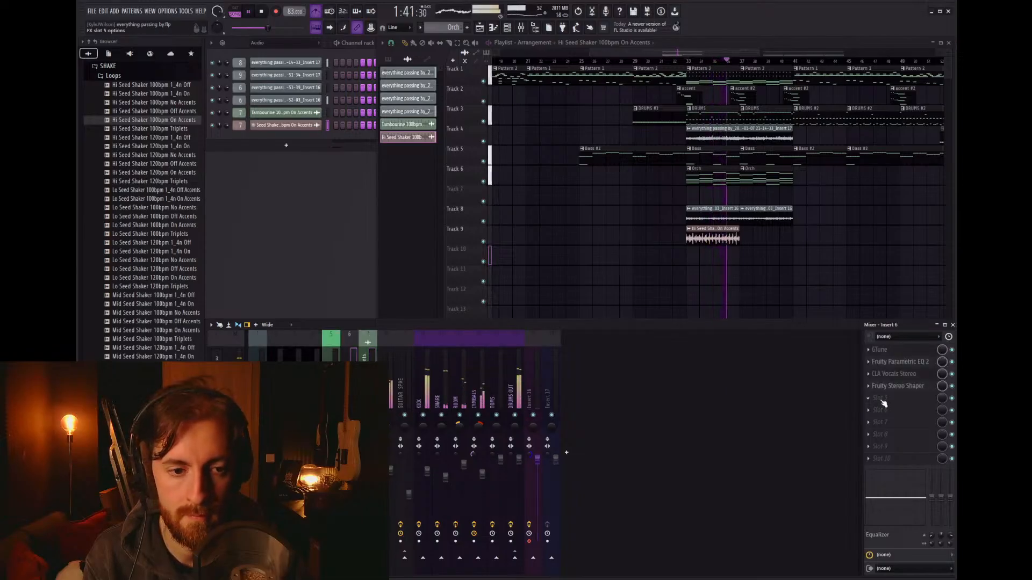
pyautogui.click(703, 476)
pyautogui.moveTo(362, 173); pyautogui.dragTo(369, 124)
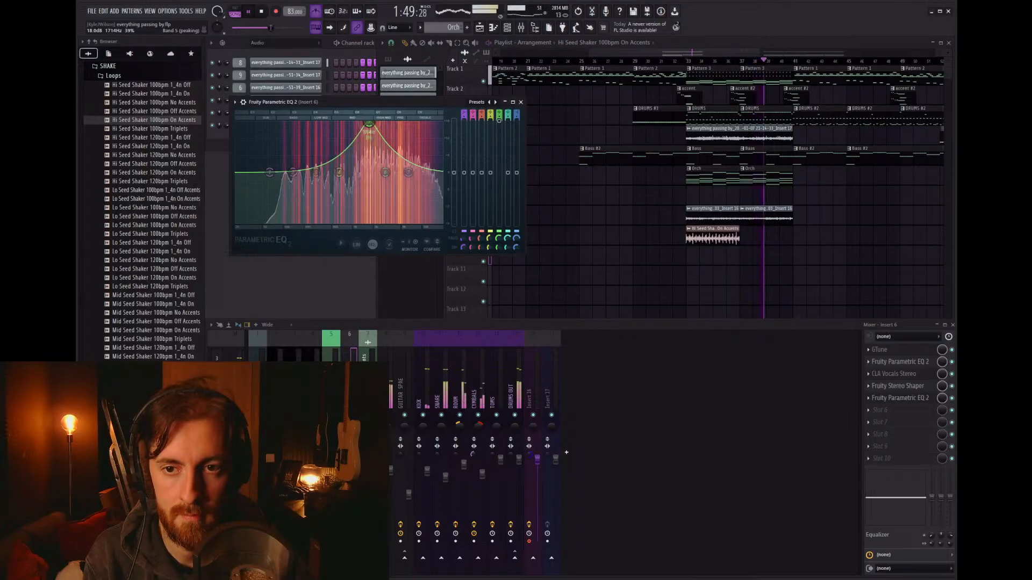
pyautogui.moveTo(499, 121); pyautogui.dragTo(499, 185)
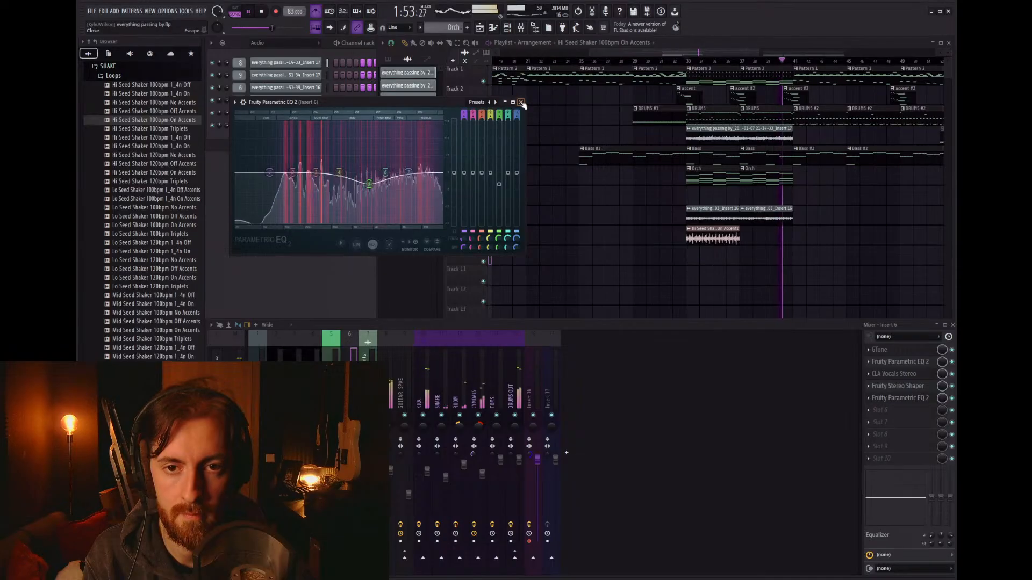
pyautogui.click(520, 102)
# Step: Repeat the shaker loop at bar 37, replace the Track 9 tambourine clips from bar 53 with shaker copies, and stop playback
pyautogui.moveTo(724, 245); pyautogui.dragTo(823, 242)
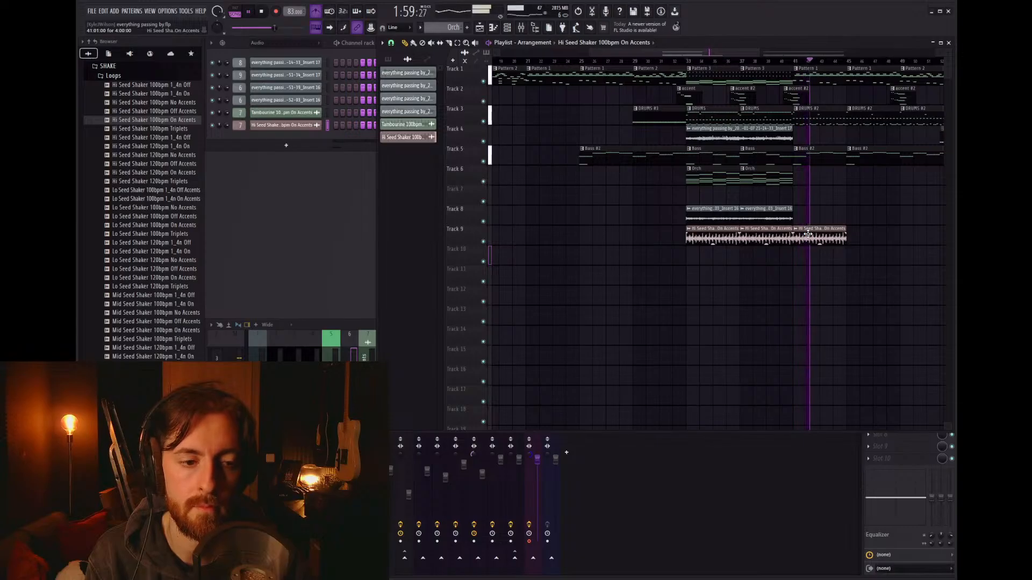
pyautogui.rightClick(807, 234)
pyautogui.scroll(-2, 688, 236)
pyautogui.scroll(-1, 689, 236)
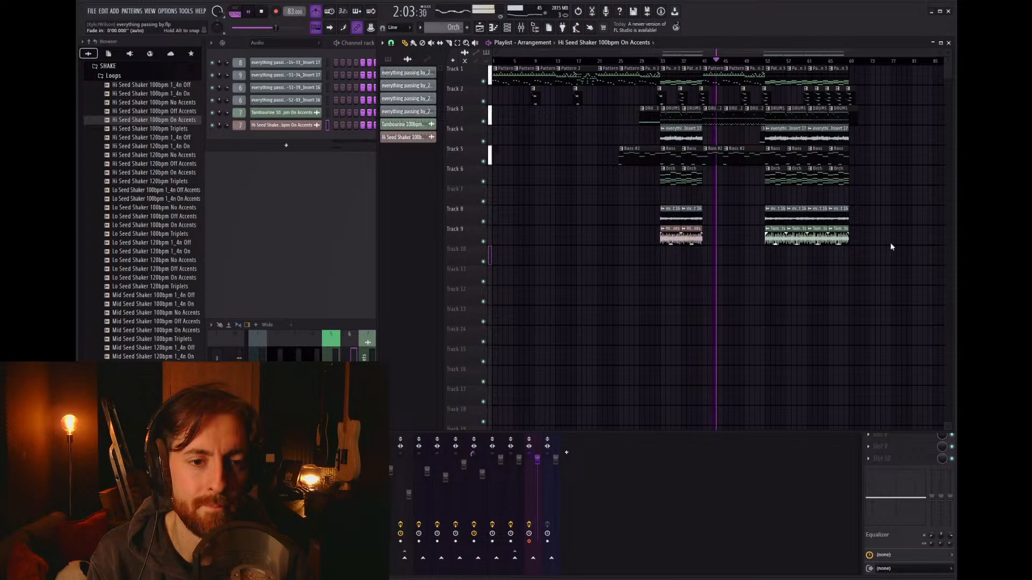
pyautogui.scroll(2, 812, 255)
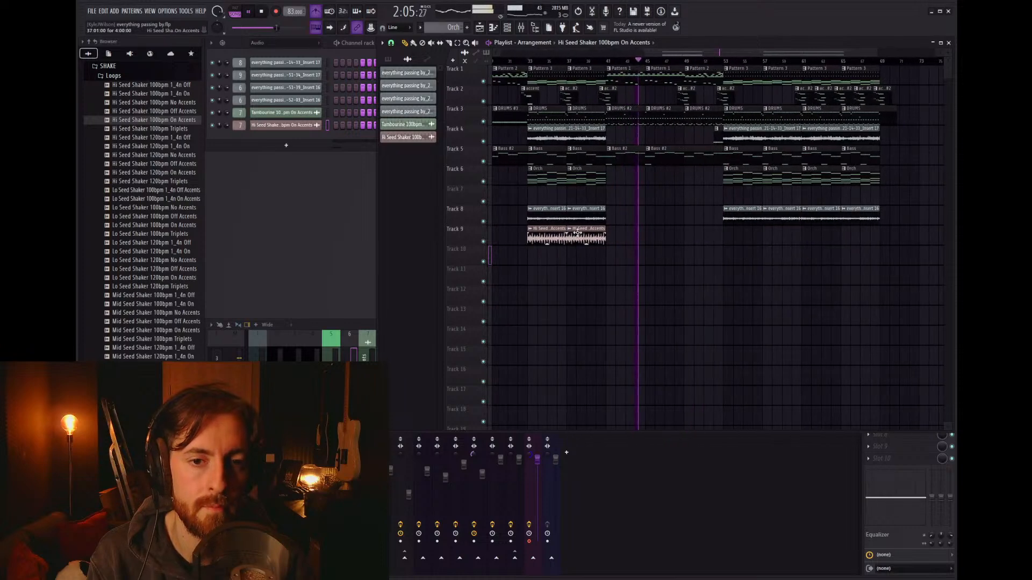
pyautogui.moveTo(611, 251); pyautogui.dragTo(822, 235)
pyautogui.scroll(2, 784, 168)
pyautogui.press('space')
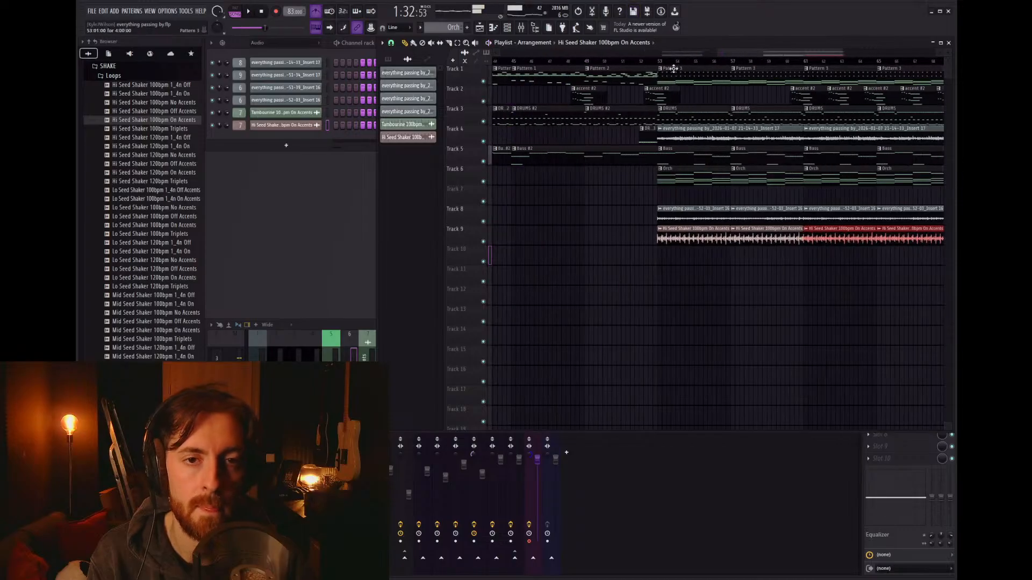
# Step: Make the Pattern 3 clip at bar 53 a unique pattern and open its UVI Workstation notes in the piano roll
pyautogui.doubleClick(670, 73)
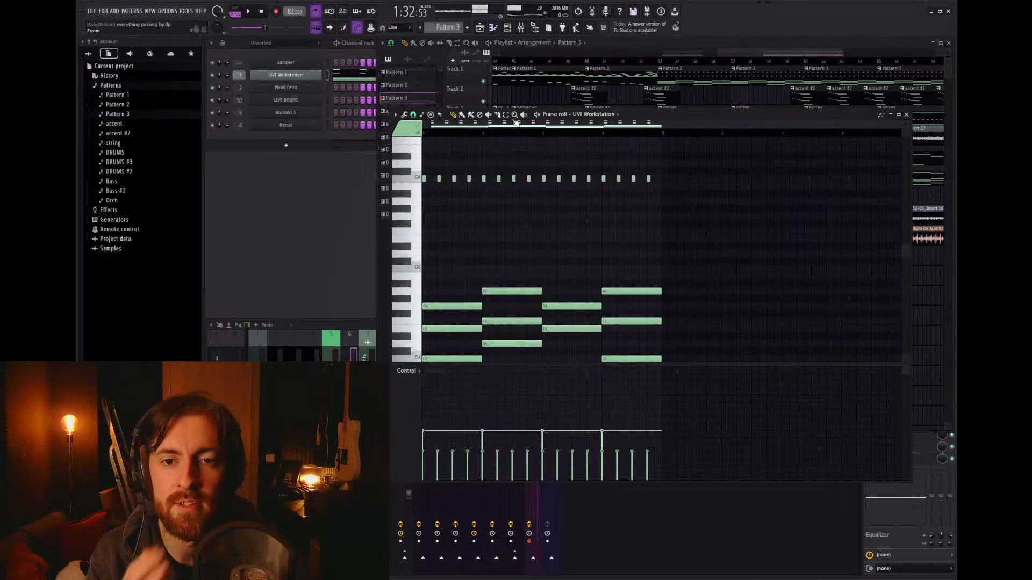
pyautogui.click(664, 69)
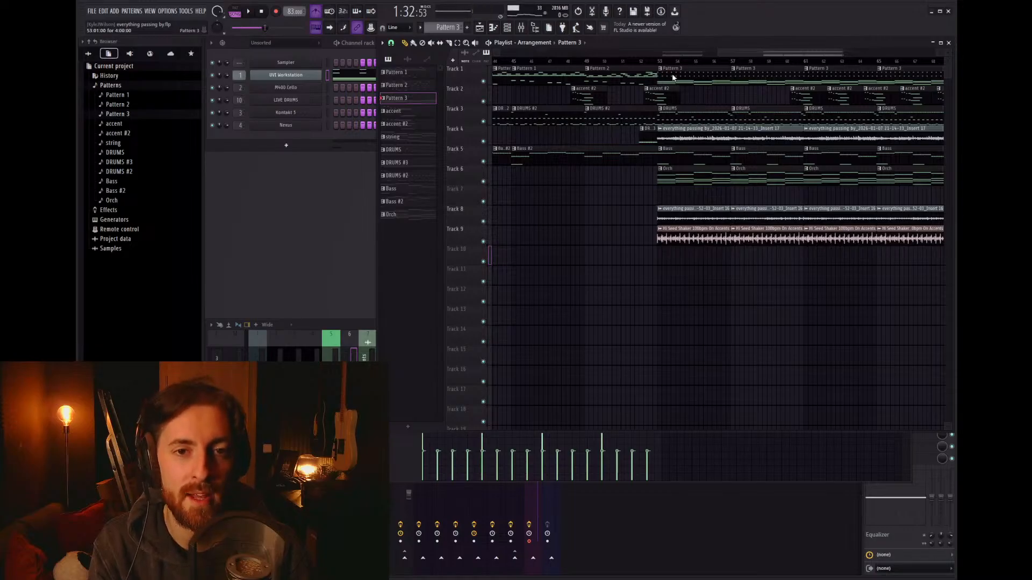
pyautogui.doubleClick(691, 73)
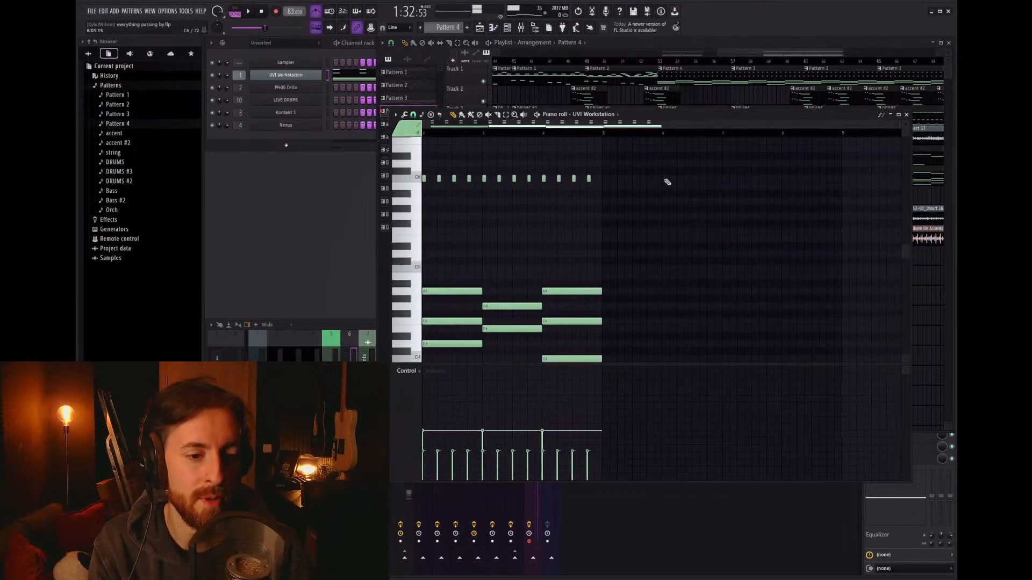
pyautogui.hscroll(-1, 578, 215)
pyautogui.press('space')
pyautogui.scroll(-3, 449, 248)
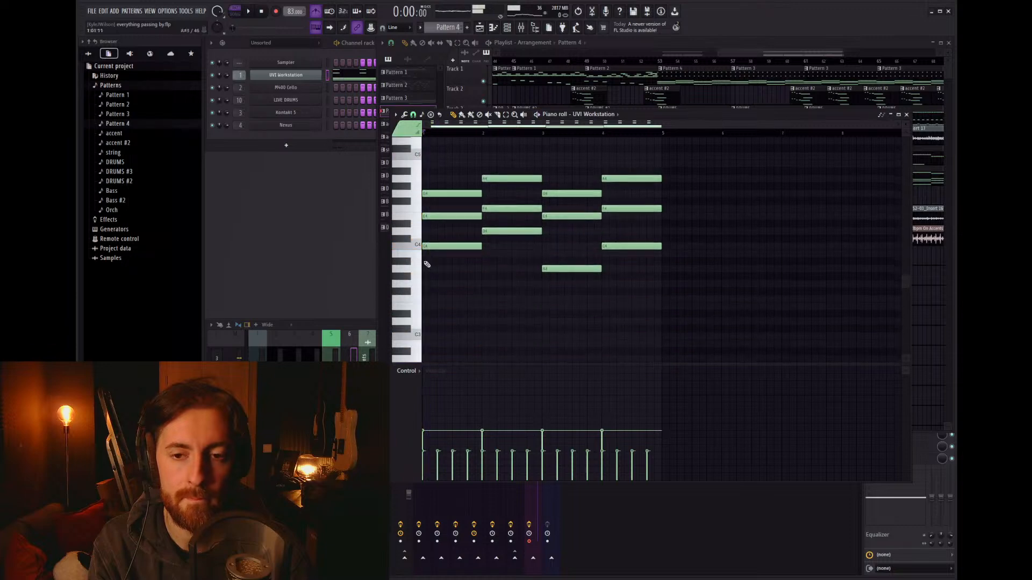
# Step: Replace the bar 1 chord in Pattern 4 with an eighth-note figure of G4, C5, D5 and C5
pyautogui.scroll(2, 449, 249)
pyautogui.press('l')
pyautogui.scroll(1, 425, 263)
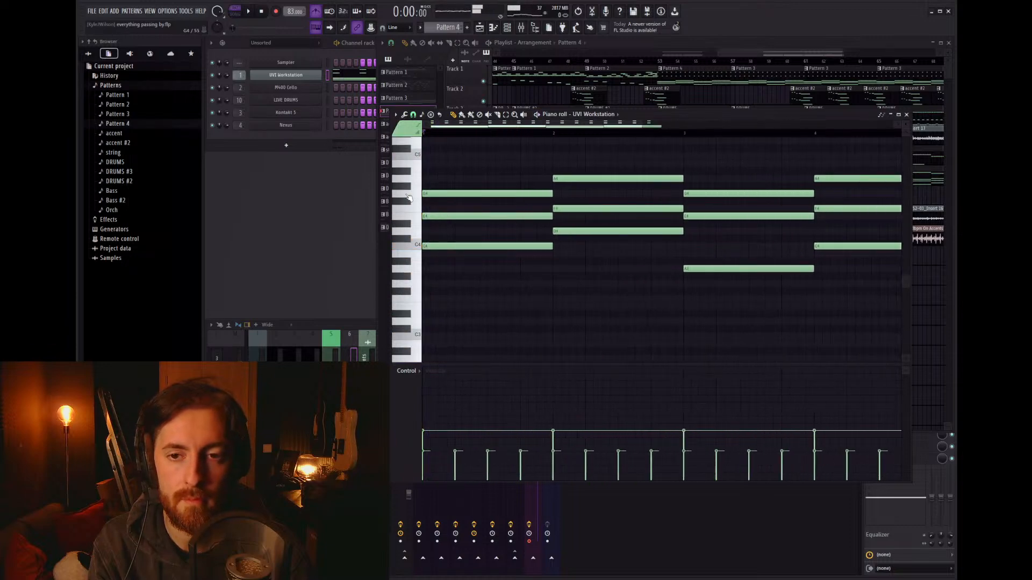
pyautogui.scroll(1, 409, 198)
pyautogui.scroll(2, 458, 259)
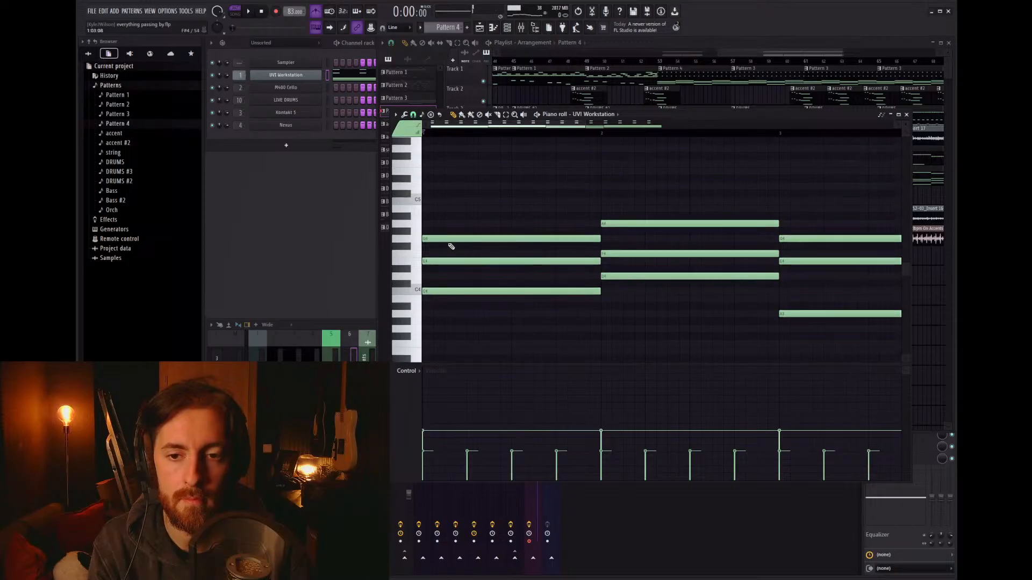
pyautogui.rightClick(447, 238)
pyautogui.rightClick(447, 262)
pyautogui.rightClick(447, 292)
pyautogui.moveTo(430, 238); pyautogui.dragTo(410, 237)
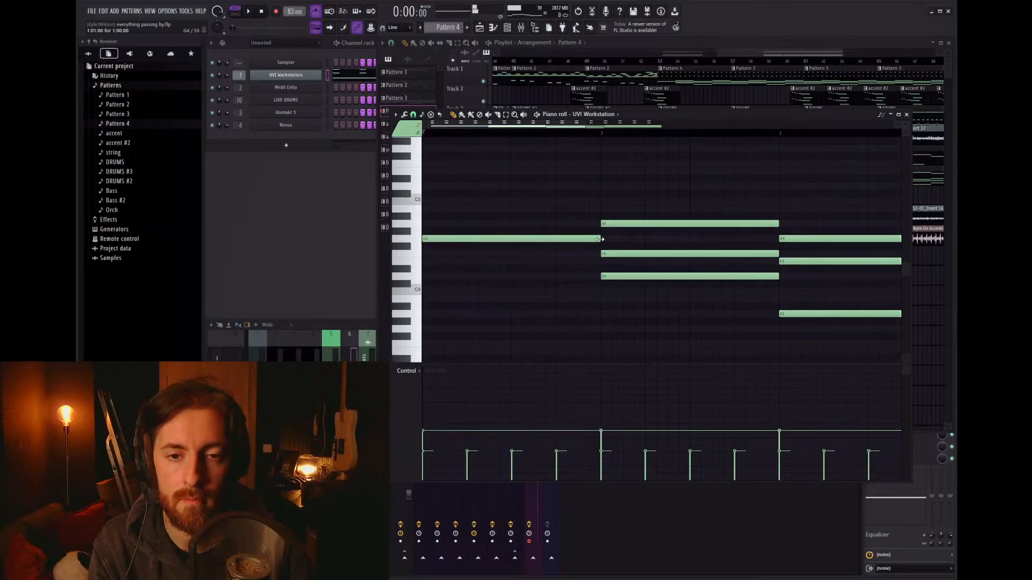
pyautogui.moveTo(600, 239); pyautogui.dragTo(421, 236)
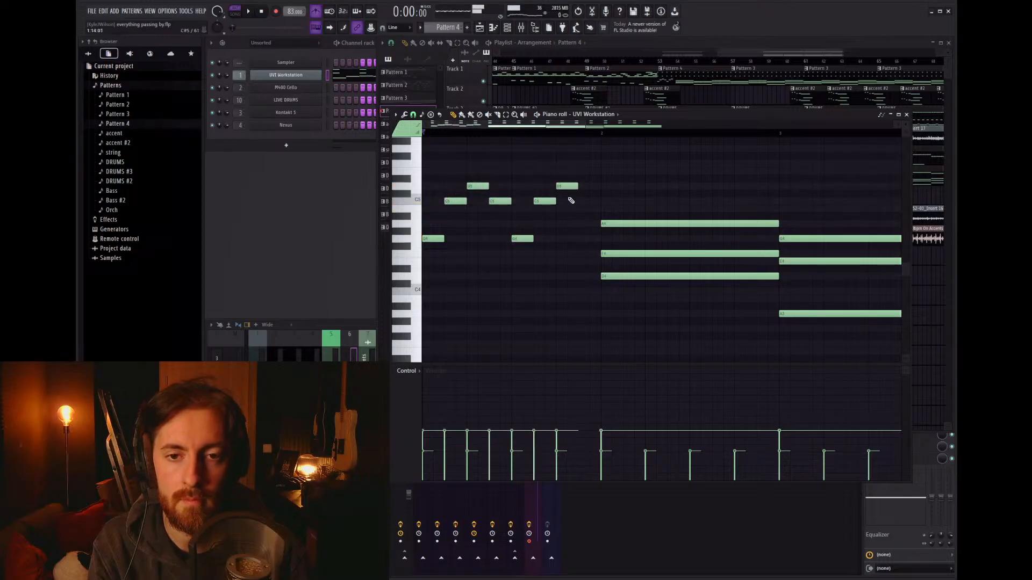
# Step: Try replacing the bar 2 chord with a short F4 note, audition it and undo the change
pyautogui.rightClick(610, 277)
pyautogui.click(602, 277)
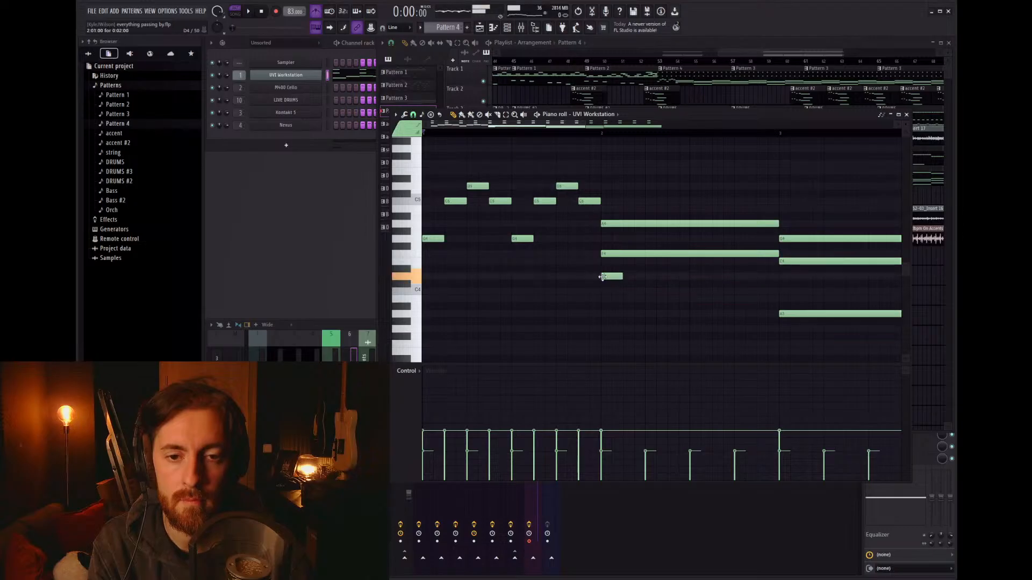
pyautogui.rightClick(616, 225)
pyautogui.rightClick(615, 253)
pyautogui.rightClick(614, 276)
pyautogui.moveTo(603, 238); pyautogui.dragTo(606, 251)
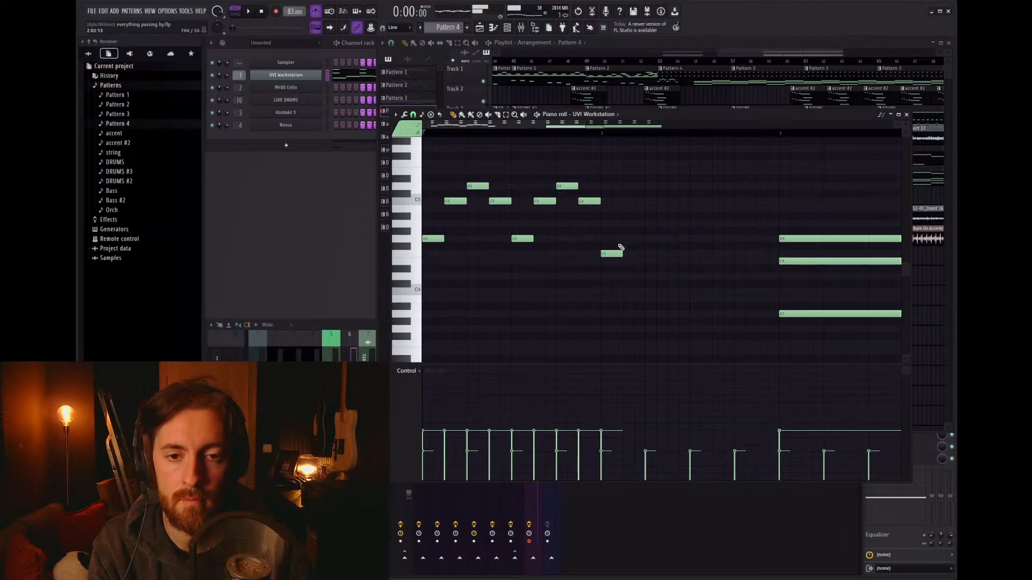
pyautogui.press('space')
pyautogui.hotkey('ctrl', 'z')
pyautogui.hotkey('ctrl', 'z')
pyautogui.press('space')
# Step: Replace the bar 2 chord with a repeated eighth-note figure of F4, C5, D5 and C5, and play it back
pyautogui.rightClick(615, 224)
pyautogui.rightClick(615, 253)
pyautogui.rightClick(611, 276)
pyautogui.moveTo(607, 244); pyautogui.dragTo(602, 253)
pyautogui.moveTo(623, 216); pyautogui.dragTo(626, 200)
pyautogui.click(650, 185)
pyautogui.click(668, 201)
pyautogui.click(717, 201)
pyautogui.press('space')
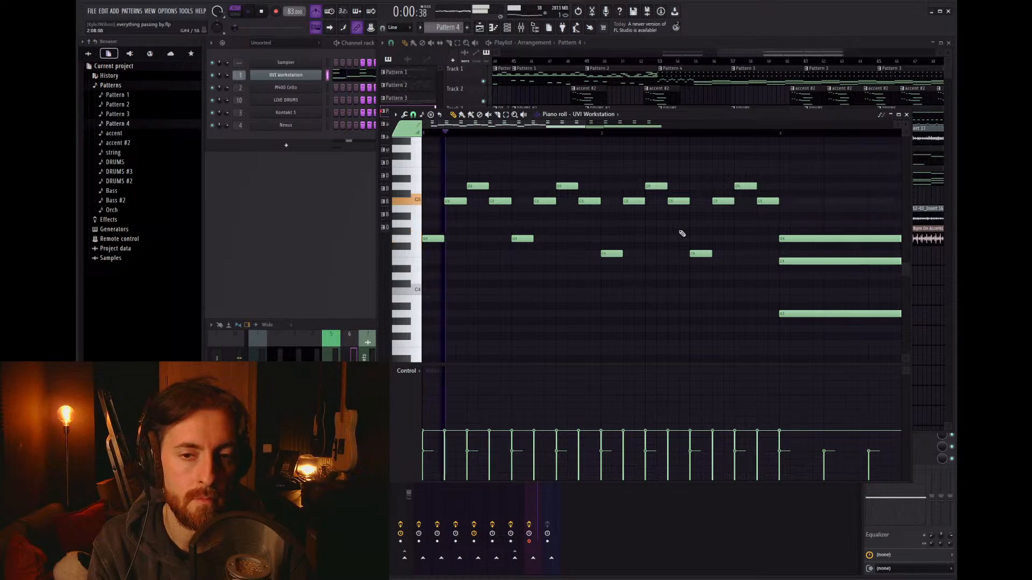
pyautogui.scroll(-2, 682, 230)
pyautogui.scroll(2, 726, 237)
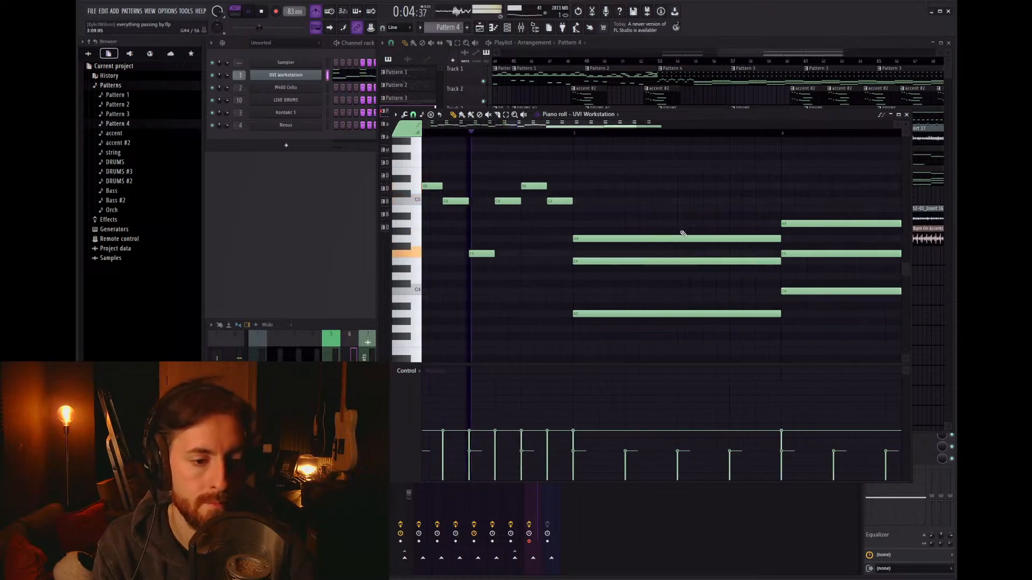
pyautogui.press('space')
# Step: Delete the bar 3 chord and start its replacement figure with eighth notes E4, C5 and D5
pyautogui.rightClick(593, 238)
pyautogui.rightClick(590, 261)
pyautogui.rightClick(585, 314)
pyautogui.moveTo(587, 299)
pyautogui.mouseDown()
pyautogui.moveTo(566, 254)
pyautogui.moveTo(568, 267)
pyautogui.mouseUp()
pyautogui.click(605, 202)
pyautogui.moveTo(628, 180); pyautogui.dragTo(630, 195)
# Step: Play back the pattern and complete the bar 3 figure with eighth notes C5, E4, C5, D5 and C5
pyautogui.press('space')
pyautogui.scroll(3, 573, 139)
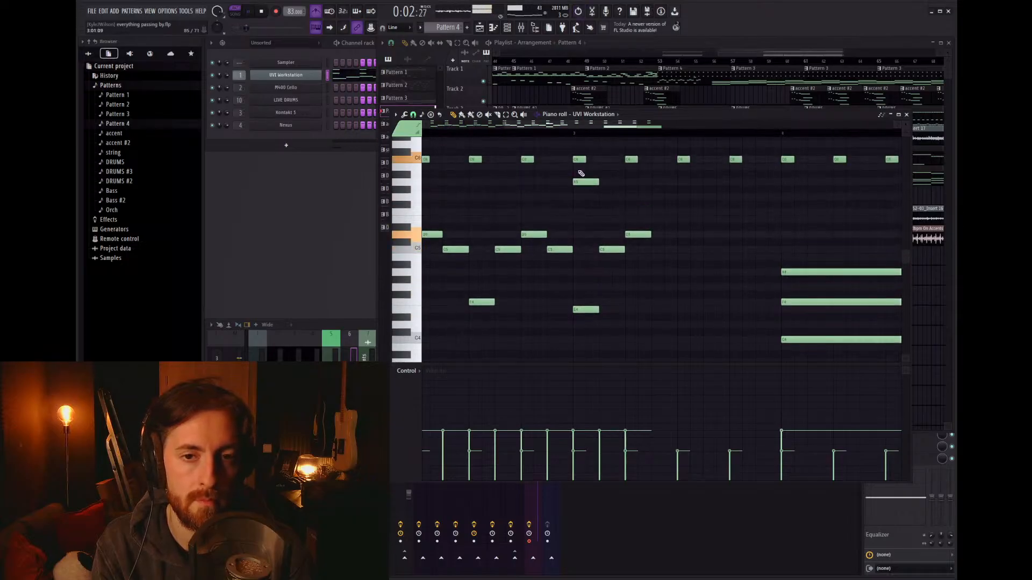
pyautogui.scroll(-2, 585, 218)
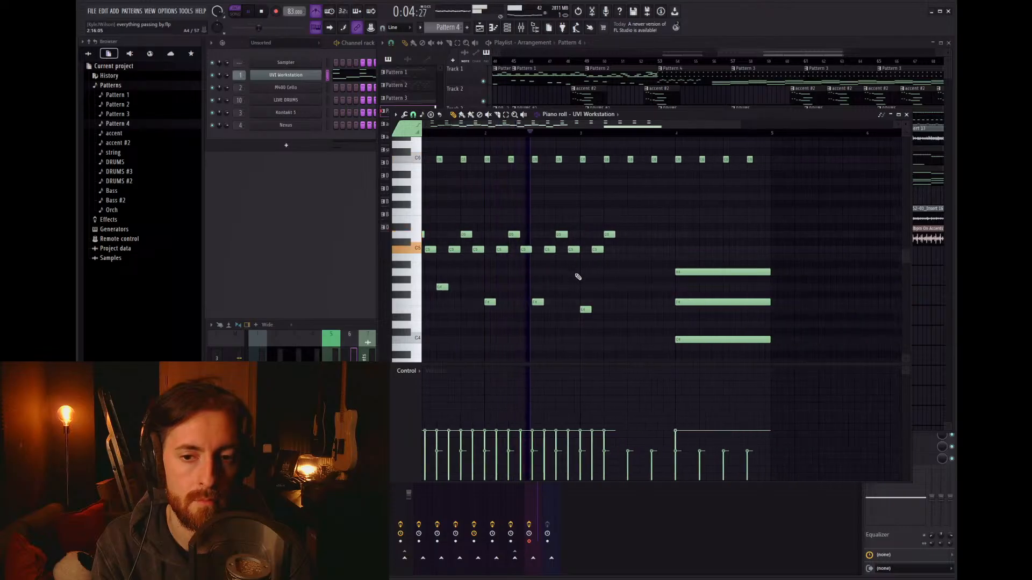
pyautogui.scroll(2, 612, 285)
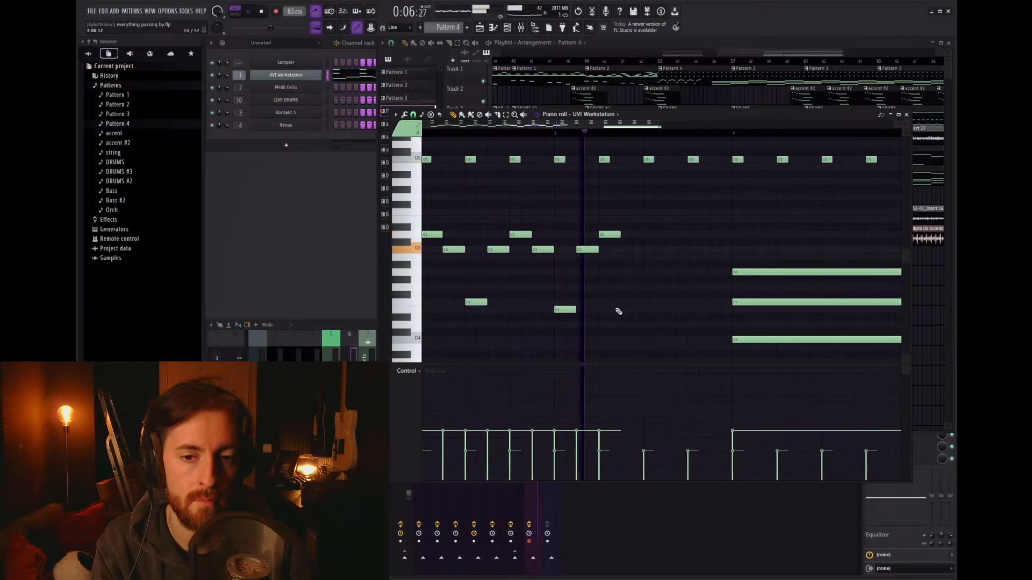
pyautogui.press('space')
pyautogui.click(623, 250)
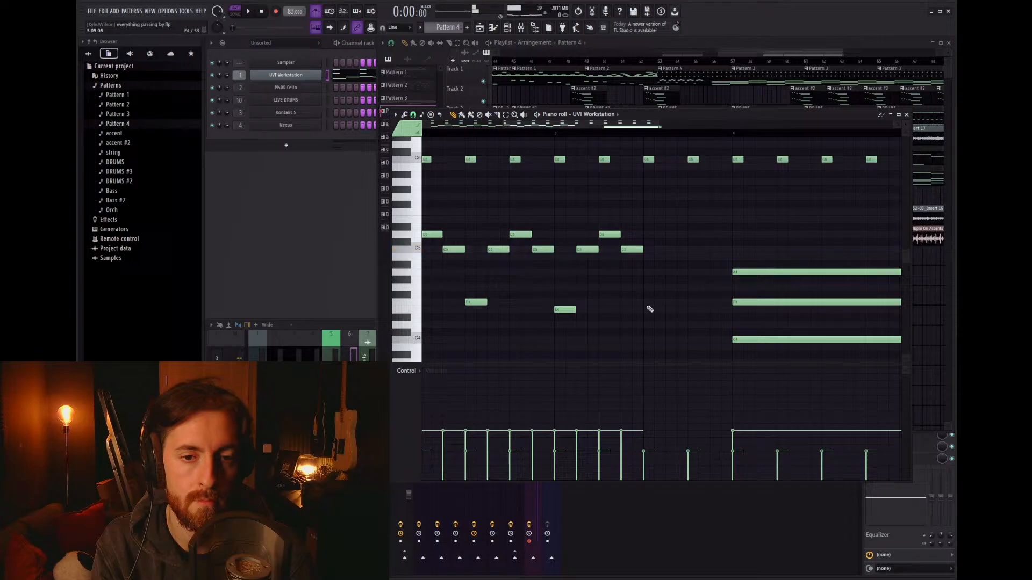
pyautogui.click(679, 249)
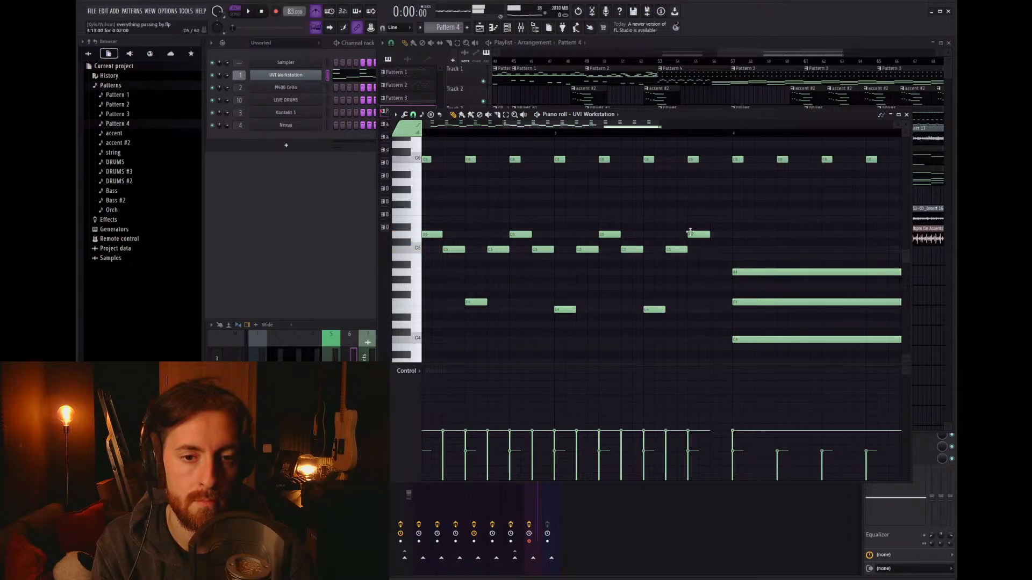
# Step: Try removing the bar 4 chord, undo the deletion and play the chord from the start of bar 4
pyautogui.rightClick(752, 272)
pyautogui.rightClick(750, 302)
pyautogui.rightClick(747, 340)
pyautogui.hotkey('ctrl', 'z')
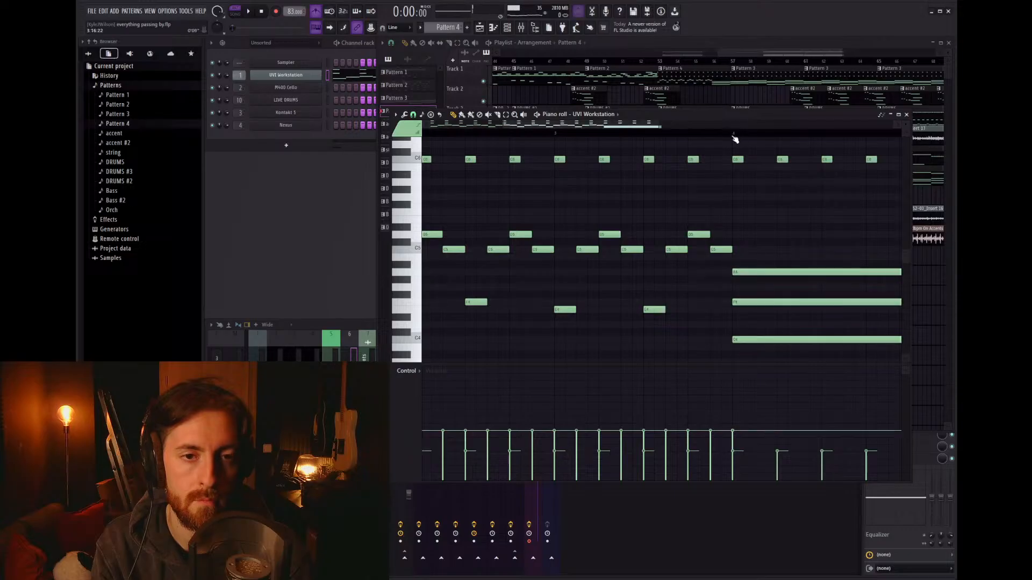
pyautogui.click(734, 135)
pyautogui.press('space')
pyautogui.press('space')
# Step: Replace the bar 4 chord with an eighth-note figure of F4, C5, D5 and C5
pyautogui.rightClick(753, 272)
pyautogui.rightClick(754, 302)
pyautogui.rightClick(755, 339)
pyautogui.click(731, 302)
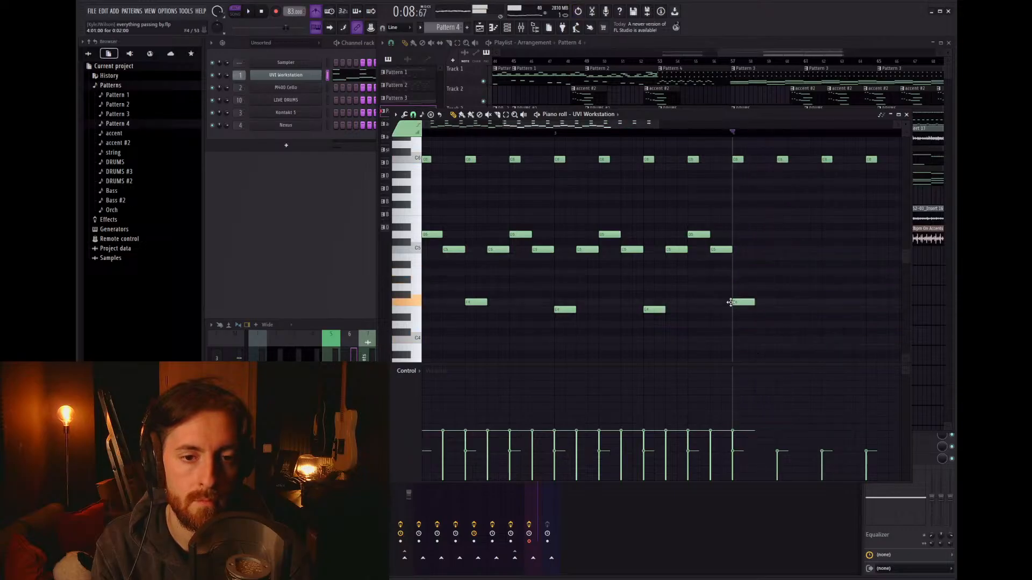
pyautogui.click(763, 249)
pyautogui.moveTo(798, 238); pyautogui.dragTo(790, 237)
pyautogui.click(804, 249)
# Step: Duplicate bar 4's F4, C5, D5, C5 eighth-note figure into the second half of the bar
pyautogui.moveTo(821, 320); pyautogui.dragTo(746, 215)
pyautogui.hotkey('ctrl', 'b')
pyautogui.moveTo(838, 314); pyautogui.dragTo(845, 313)
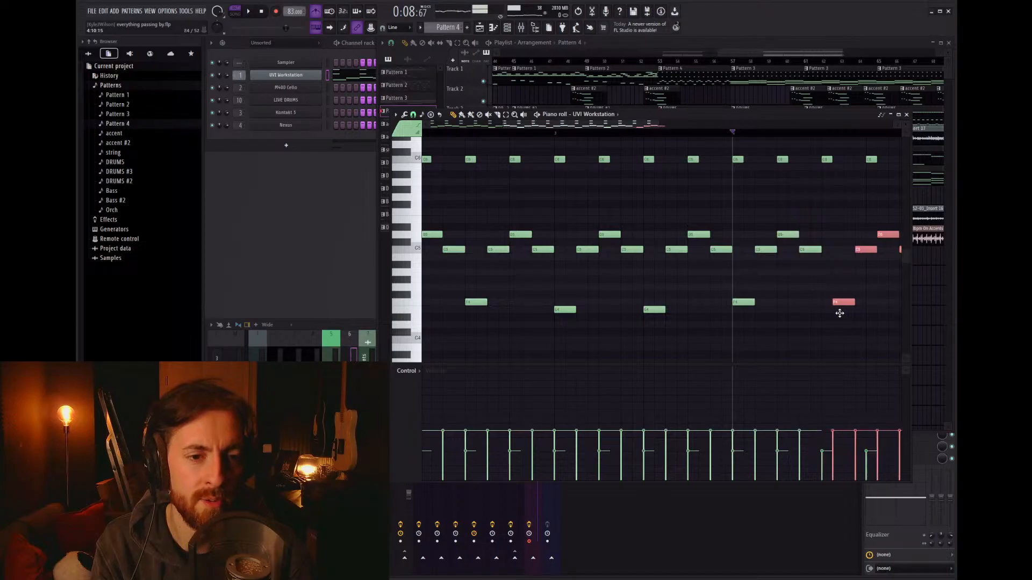
pyautogui.scroll(-2, 806, 309)
pyautogui.hotkey('ctrl', 'b')
pyautogui.click(455, 309)
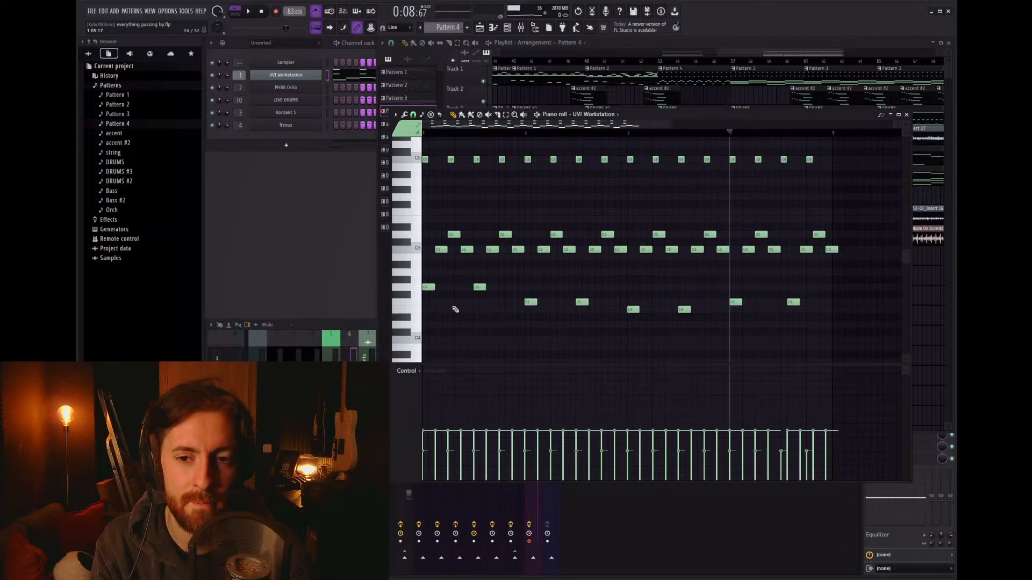
# Step: Lower bar 1's two low notes to C4 and play back the pattern
pyautogui.scroll(-2, 455, 309)
pyautogui.moveTo(503, 300); pyautogui.dragTo(408, 347)
pyautogui.press('space')
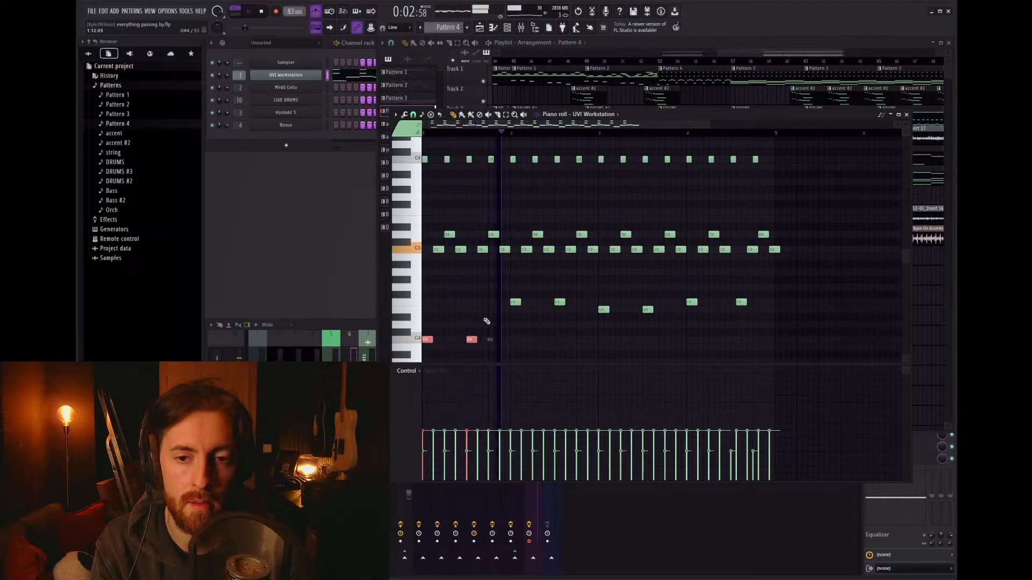
pyautogui.press('space')
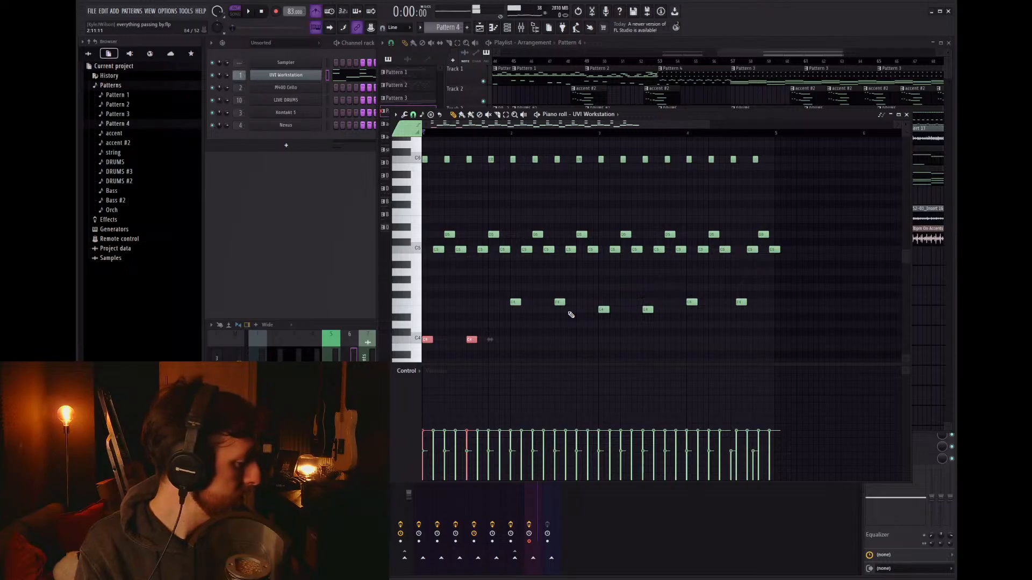
# Step: Lower bar 2's two low notes to D4 and play the pattern from the start
pyautogui.scroll(-1, 571, 315)
pyautogui.moveTo(565, 313); pyautogui.dragTo(499, 301)
pyautogui.press('space')
pyautogui.hotkey('shift', 'Down')
pyautogui.hotkey('shift', 'Down')
pyautogui.hotkey('shift', 'Down')
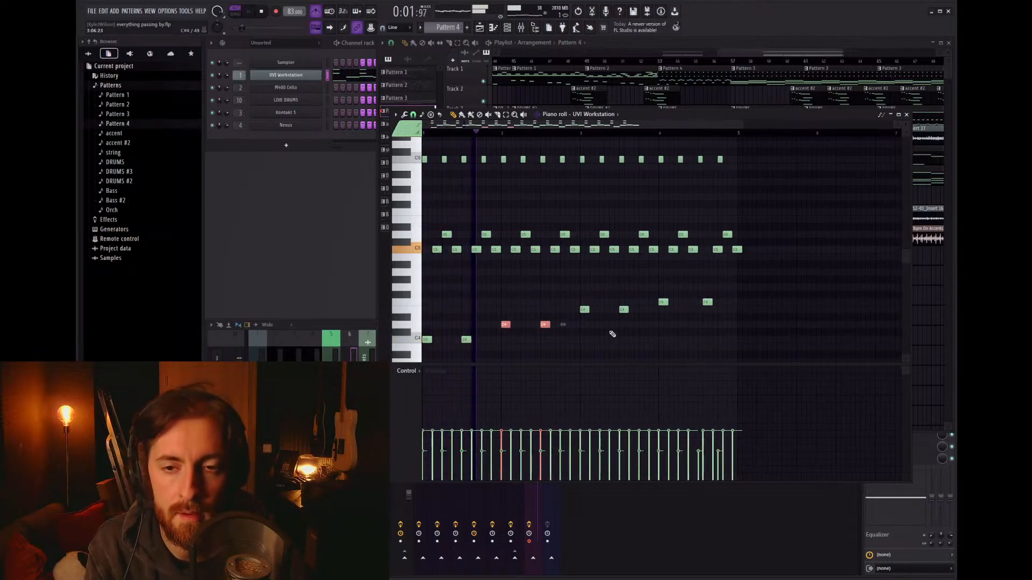
# Step: Raise bar 3's two low notes to A4, leaving no notes selected
pyautogui.moveTo(649, 323); pyautogui.dragTo(583, 272)
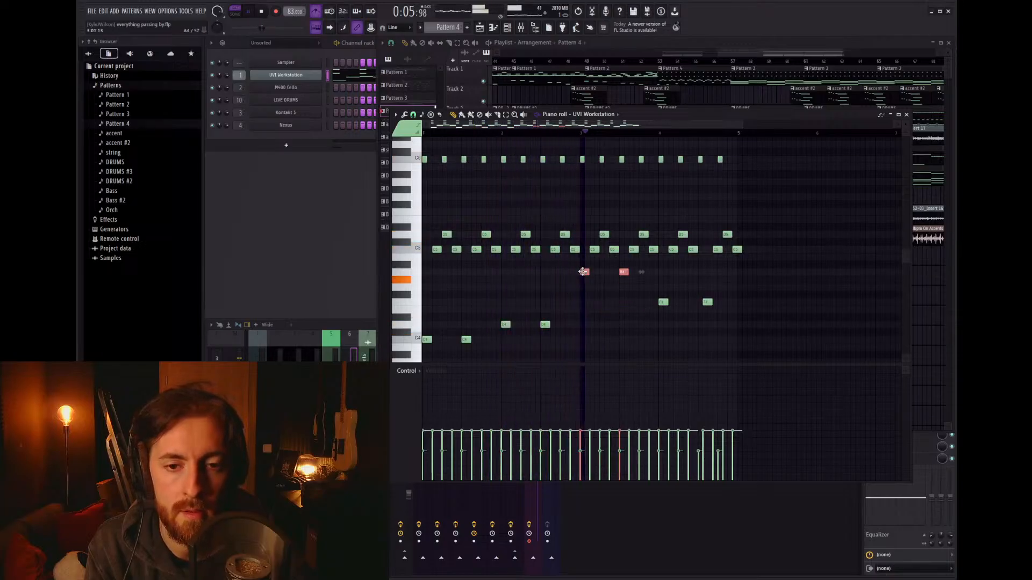
pyautogui.moveTo(718, 316); pyautogui.dragTo(660, 293)
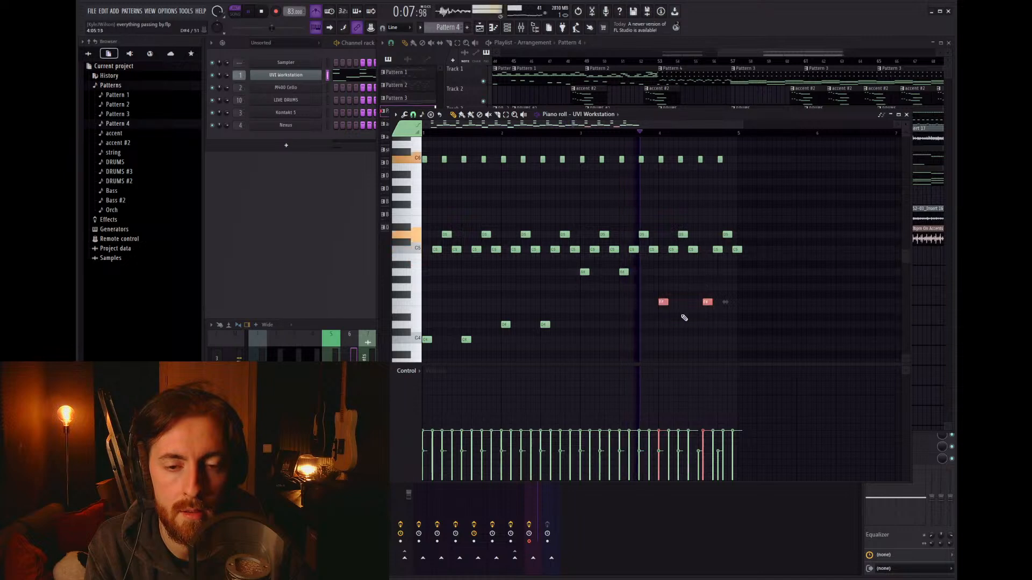
pyautogui.hotkey('ctrl', 'd')
# Step: Shift the duplicated four-note figure in bar 4 earlier so it starts exactly on beat 3
pyautogui.scroll(3, 711, 302)
pyautogui.scroll(-3, 686, 217)
pyautogui.moveTo(831, 327); pyautogui.dragTo(716, 229)
pyautogui.moveTo(720, 302); pyautogui.dragTo(703, 302)
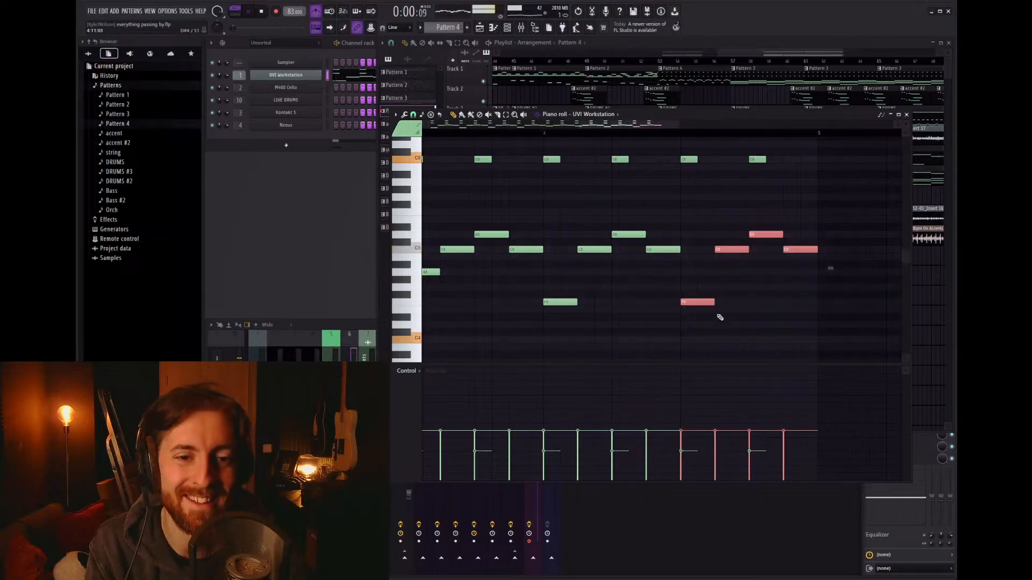
pyautogui.scroll(-4, 753, 258)
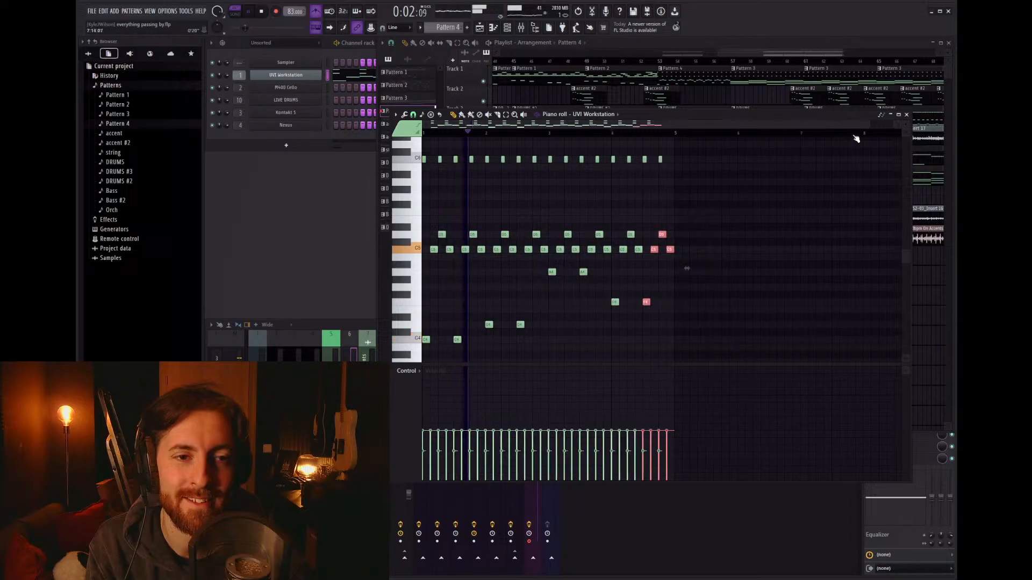
# Step: Replace the Pattern 3 clips at bars 57, 61 and 65 on Track 1 with Pattern 4 clips
pyautogui.click(906, 115)
pyautogui.click(663, 60)
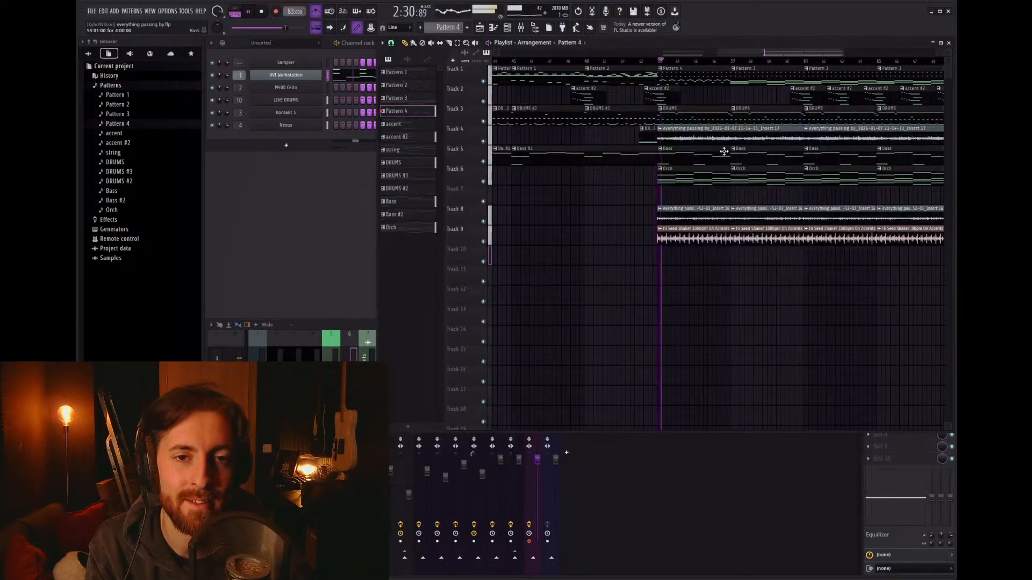
pyautogui.scroll(-3, 682, 131)
pyautogui.scroll(3, 894, 131)
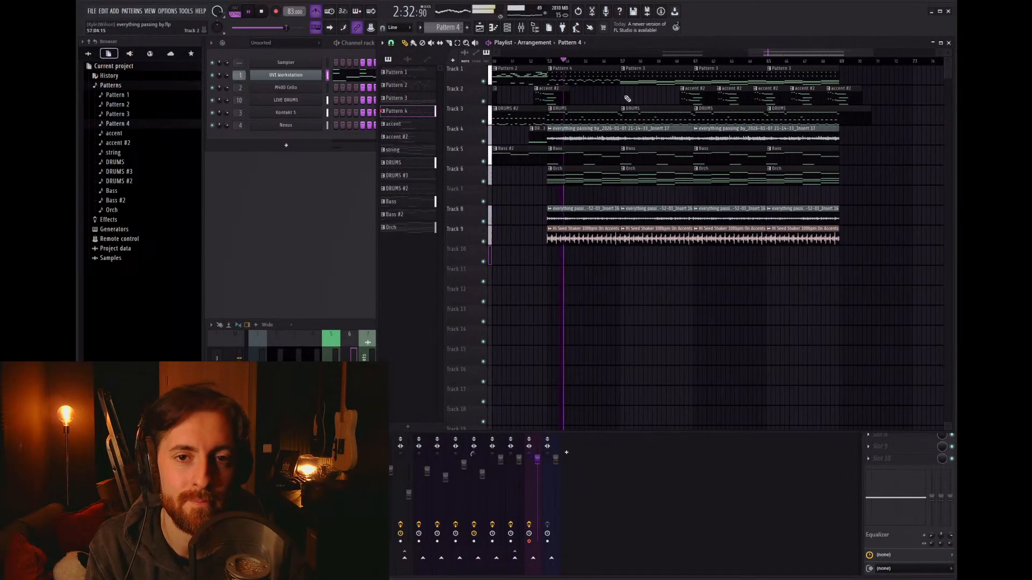
pyautogui.rightClick(647, 78)
pyautogui.rightClick(707, 81)
pyautogui.rightClick(772, 76)
pyautogui.keyDown('shift'); pyautogui.moveTo(594, 74); pyautogui.dragTo(712, 79); pyautogui.keyUp('shift')
pyautogui.keyDown('shift'); pyautogui.moveTo(712, 78); pyautogui.dragTo(788, 74); pyautogui.keyUp('shift')
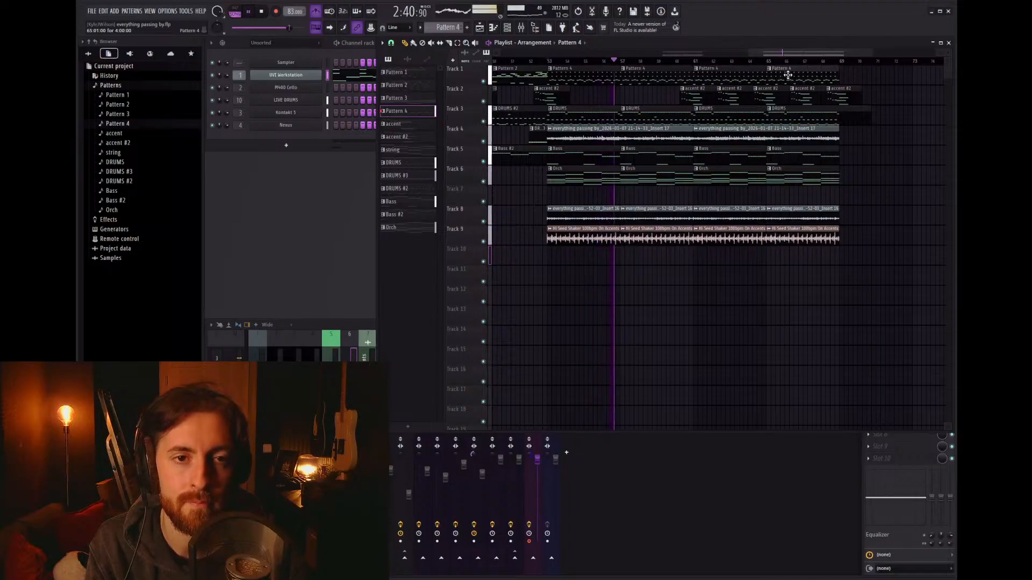
# Step: Replace the Track 1 clips at bars 33 and 37 with copies of the last two Pattern 4 clips
pyautogui.scroll(-4, 627, 67)
pyautogui.scroll(2, 575, 81)
pyautogui.scroll(-1, 629, 104)
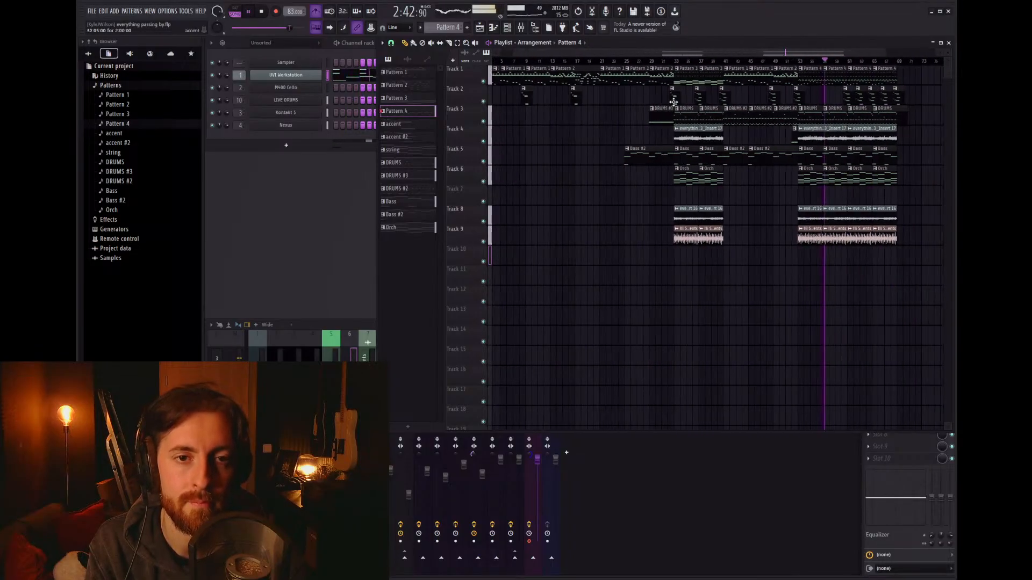
pyautogui.scroll(2, 763, 100)
pyautogui.rightClick(663, 79)
pyautogui.keyDown('ctrl'); pyautogui.click(854, 80); pyautogui.keyUp('ctrl')
pyautogui.keyDown('ctrl'); pyautogui.keyDown('shift'); pyautogui.click(894, 79); pyautogui.keyUp('shift'); pyautogui.keyUp('ctrl')
pyautogui.keyDown('shift'); pyautogui.moveTo(894, 79); pyautogui.dragTo(684, 79); pyautogui.keyUp('shift')
pyautogui.rightClick(608, 73)
pyautogui.scroll(-2, 822, 71)
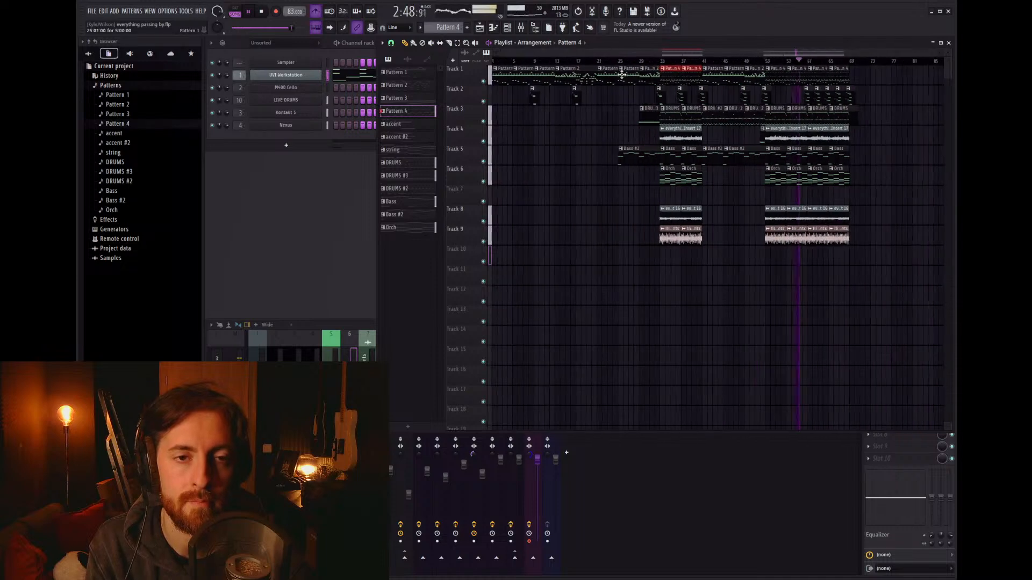
# Step: Play the arrangement from about bar 5 through the end of the last section and stop playback
pyautogui.keyDown('ctrl'); pyautogui.click(537, 138); pyautogui.keyUp('ctrl')
pyautogui.press('space')
pyautogui.moveTo(540, 64); pyautogui.dragTo(513, 66)
pyautogui.press('space')
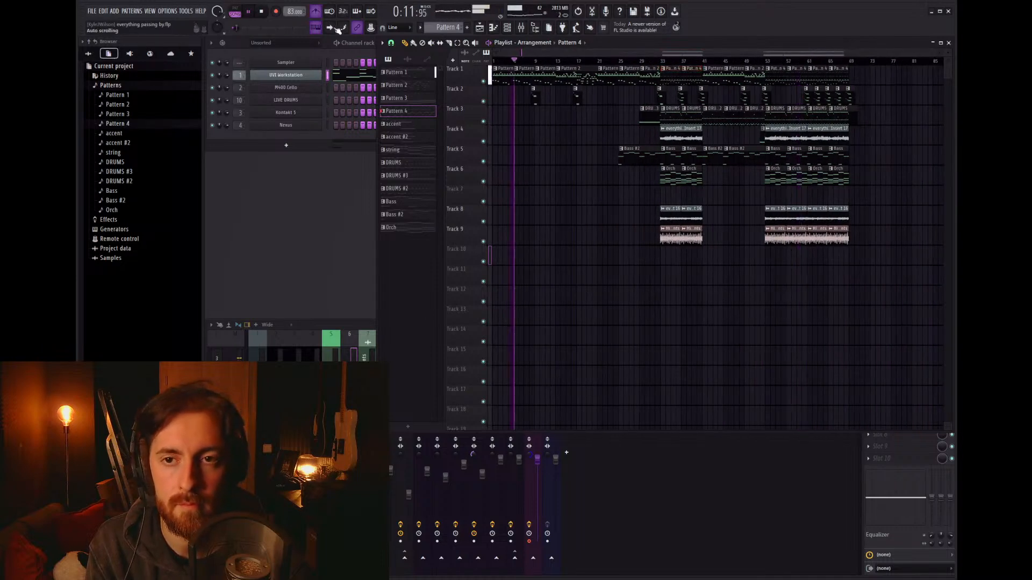
pyautogui.click(350, 349)
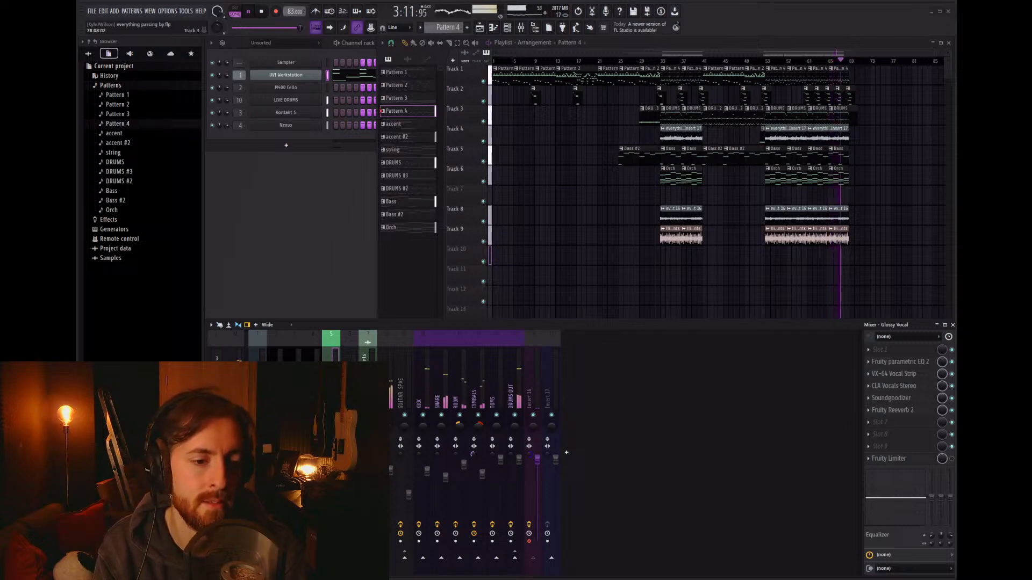
pyautogui.click(894, 155)
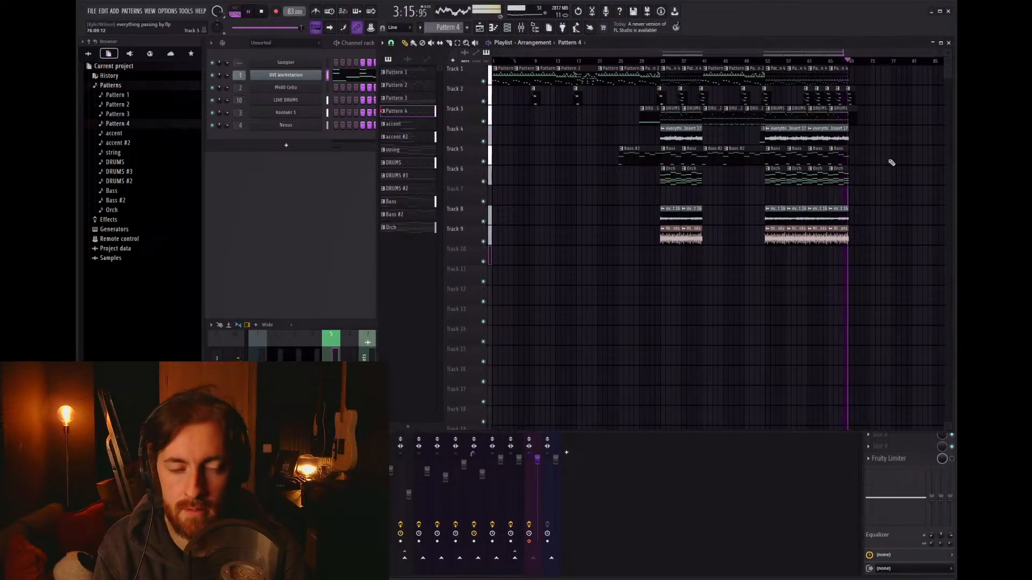
pyautogui.scroll(3, 876, 143)
pyautogui.scroll(1, 870, 131)
pyautogui.press('space')
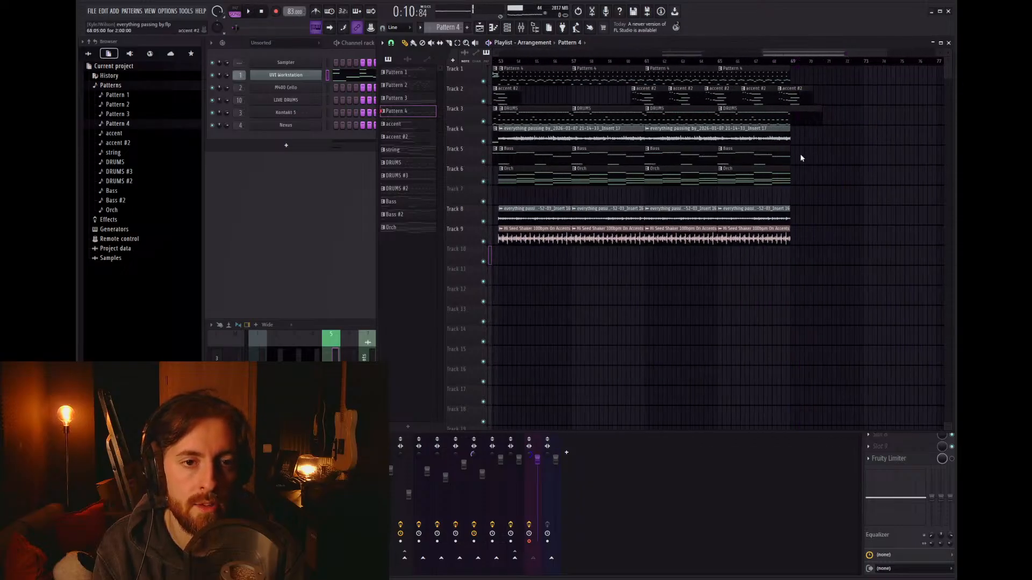
# Step: Make the final accent #2 clip near bar 68 a unique pattern and open its notes for editing
pyautogui.click(798, 163)
pyautogui.doubleClick(798, 95)
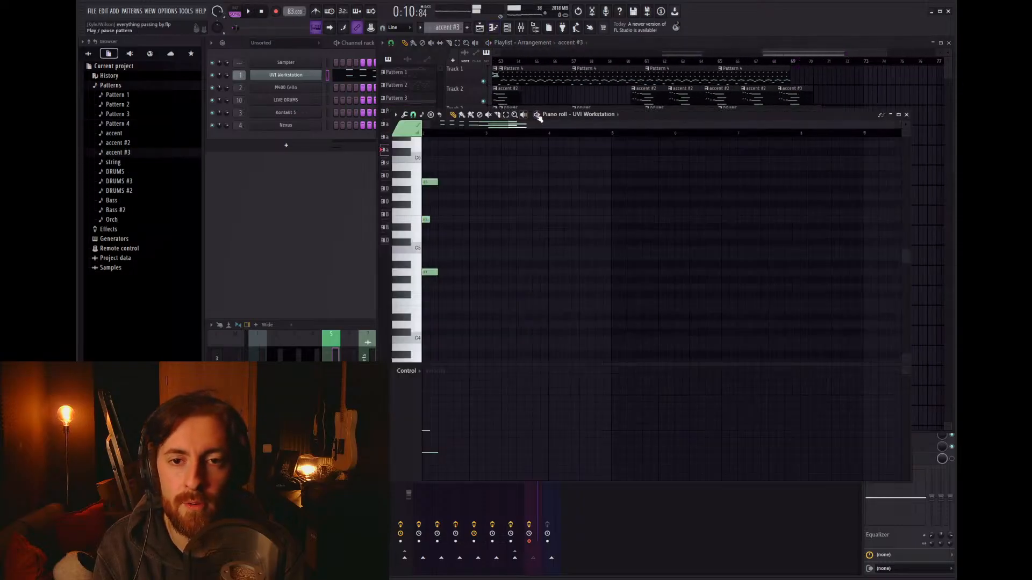
pyautogui.scroll(4, 494, 240)
pyautogui.press('space')
# Step: Raise the A4 and A5 notes in the final accent's closing chord to C5 and C6
pyautogui.moveTo(497, 182); pyautogui.dragTo(495, 157)
pyautogui.moveTo(484, 270); pyautogui.dragTo(482, 247)
pyautogui.moveTo(470, 160); pyautogui.dragTo(463, 222)
pyautogui.rightClick(574, 220)
pyautogui.moveTo(546, 219); pyautogui.dragTo(556, 218)
pyautogui.hotkey('ctrl', 'z')
pyautogui.scroll(-3, 575, 222)
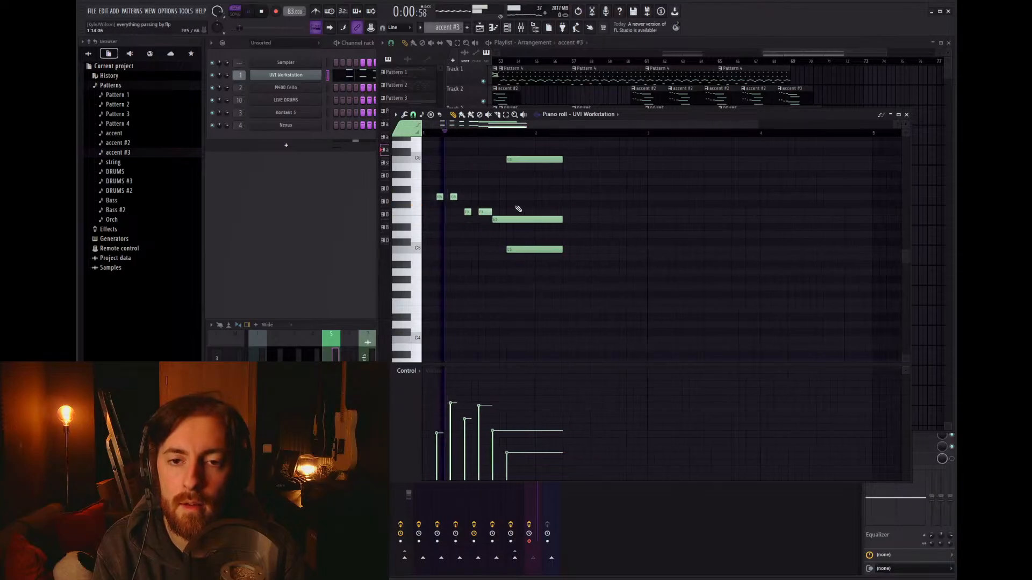
pyautogui.scroll(4, 518, 208)
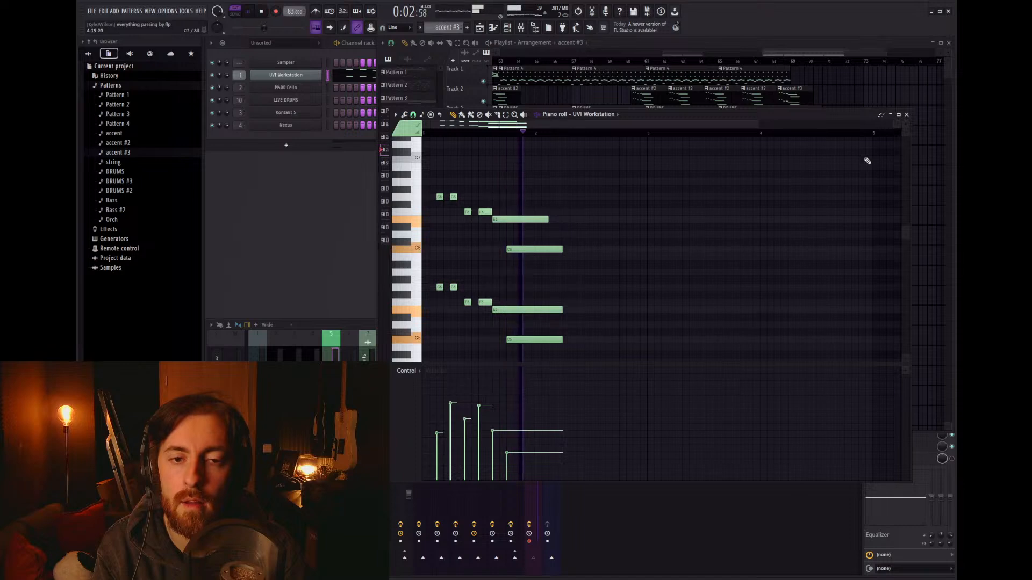
# Step: Close the note editor and play back the ending from about bar 69 to check the revised accent
pyautogui.click(906, 114)
pyautogui.click(787, 64)
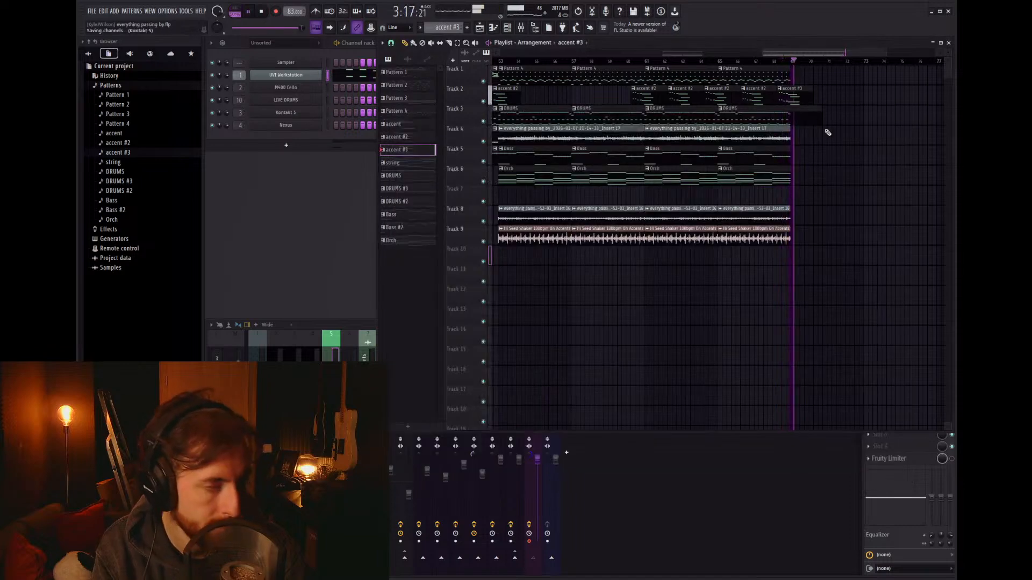
pyautogui.scroll(-5, 828, 132)
pyautogui.press('space')
# Step: Play the section before bar 25 and add a four-bar Bass #2 clip at bar 21 on Track 5
pyautogui.click(587, 62)
pyautogui.scroll(5, 618, 138)
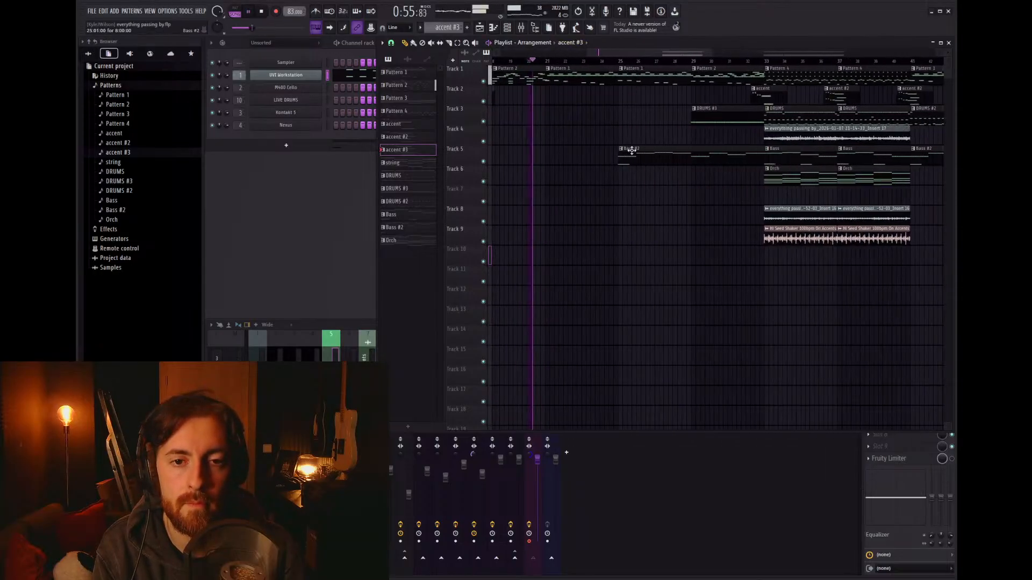
pyautogui.press('space')
pyautogui.scroll(-2, 884, 173)
pyautogui.press('space')
pyautogui.moveTo(840, 162); pyautogui.dragTo(642, 163)
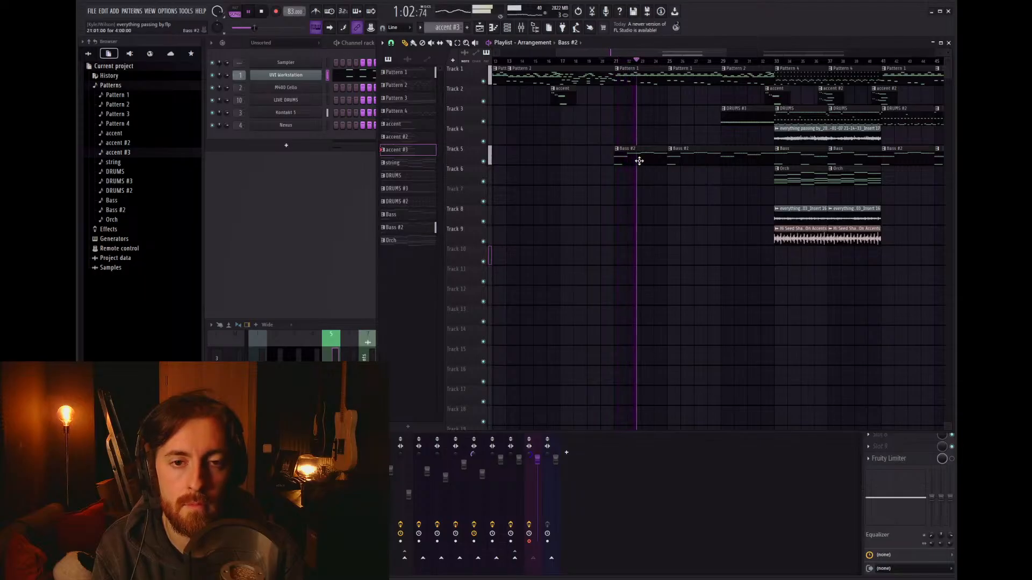
# Step: Copy an Orch clip to bar 25 on Track 6 and make it a unique pattern
pyautogui.scroll(2, 752, 190)
pyautogui.scroll(1, 765, 189)
pyautogui.moveTo(797, 177); pyautogui.dragTo(569, 176)
pyautogui.click(560, 168)
pyautogui.click(584, 250)
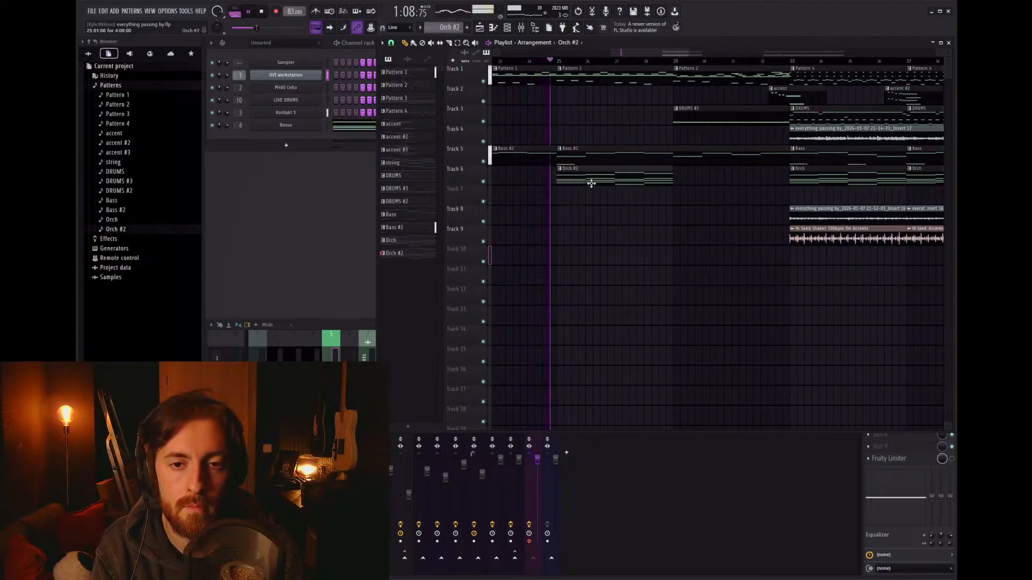
# Step: Clear all notes from the bar 25 Orch clip and draw a two-bar C5 note from its start
pyautogui.doubleClick(591, 183)
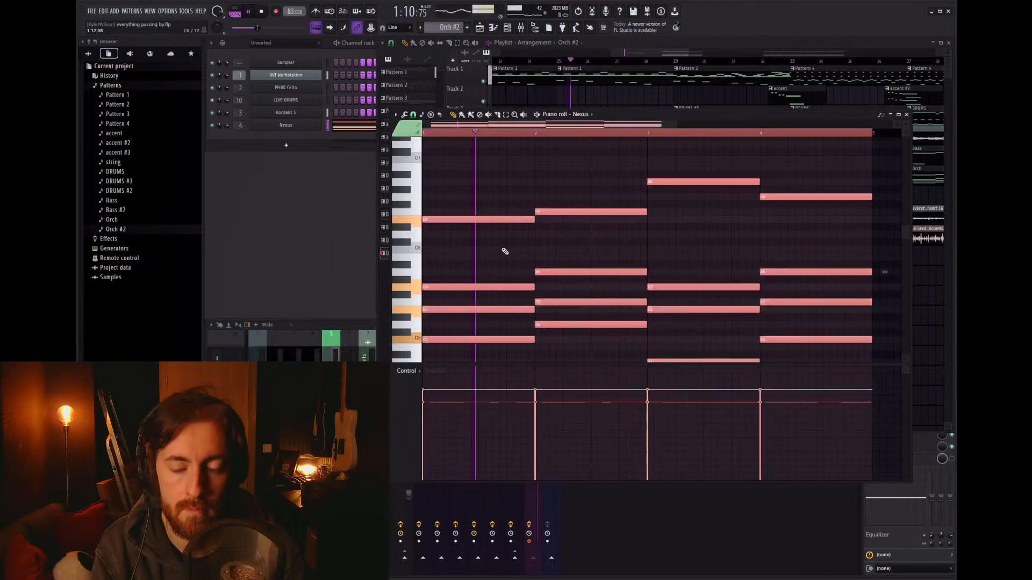
pyautogui.press('Delete')
pyautogui.press('space')
pyautogui.moveTo(447, 286); pyautogui.dragTo(374, 343)
pyautogui.press('space')
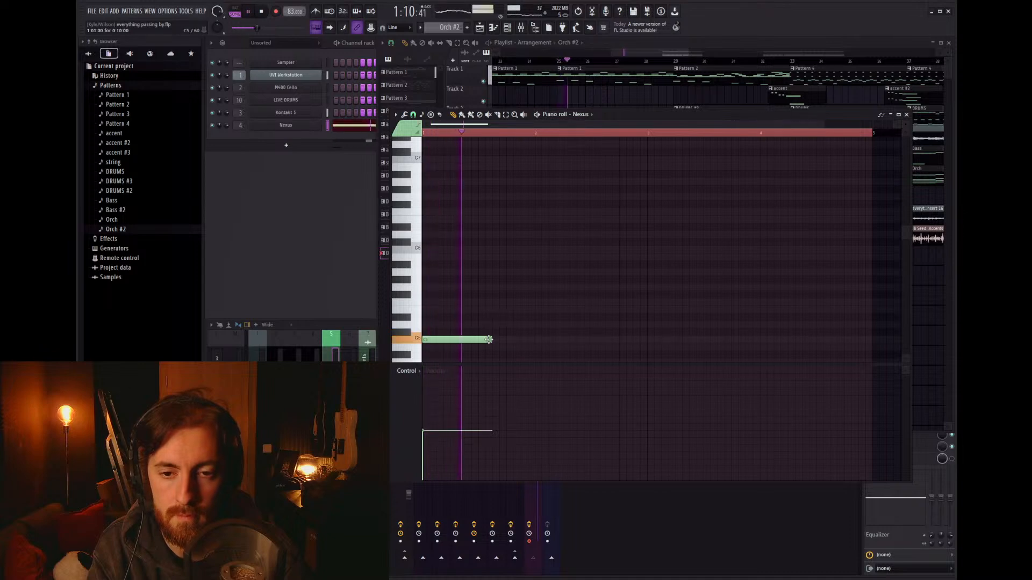
pyautogui.moveTo(492, 340); pyautogui.dragTo(636, 352)
pyautogui.press('space')
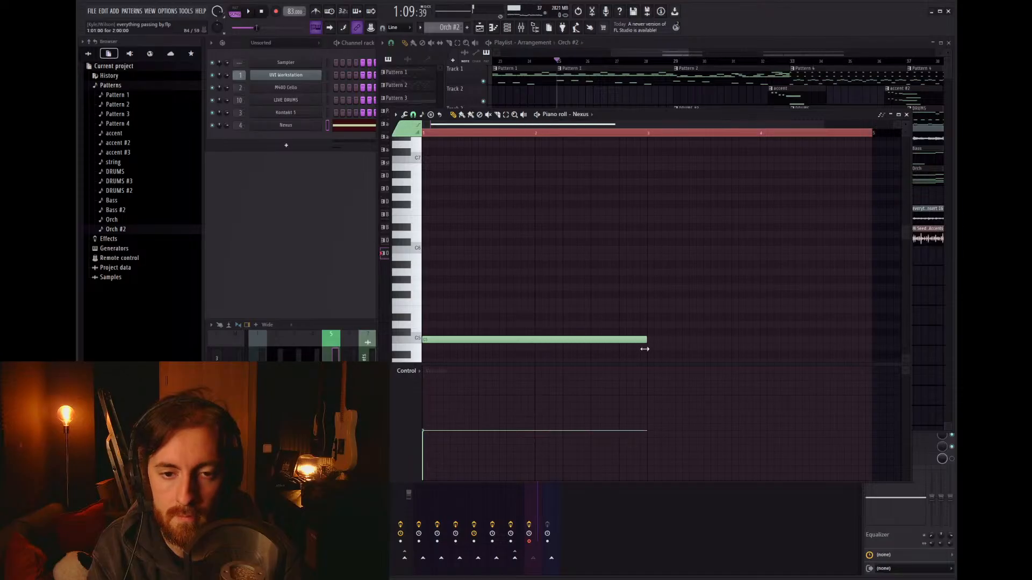
# Step: Add a descending sixteenth-note run of F6, E6 and D6 near the end of bar 1, checking it by playback
pyautogui.moveTo(458, 202)
pyautogui.mouseDown()
pyautogui.moveTo(458, 175)
pyautogui.moveTo(456, 212)
pyautogui.mouseUp()
pyautogui.press('space')
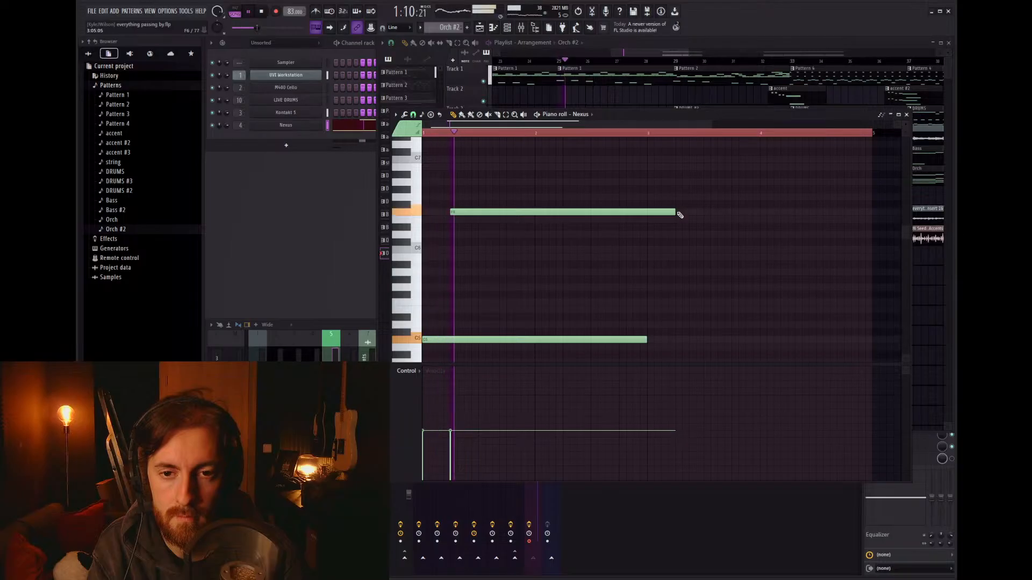
pyautogui.moveTo(662, 212); pyautogui.dragTo(537, 211)
pyautogui.press('space')
pyautogui.click(516, 219)
pyautogui.click(524, 249)
pyautogui.press('space')
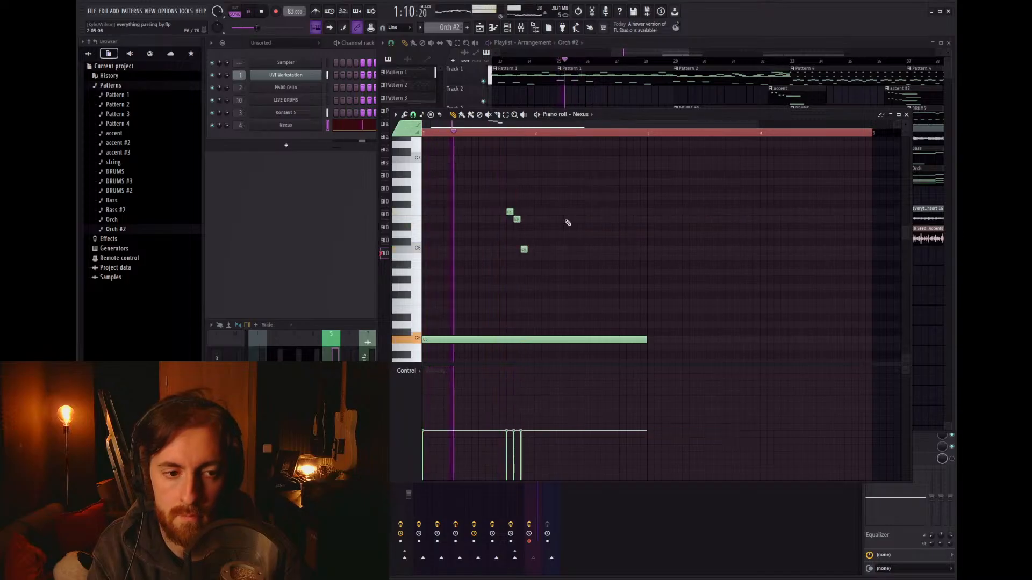
pyautogui.press('space')
pyautogui.moveTo(522, 237); pyautogui.dragTo(522, 230)
pyautogui.press('space')
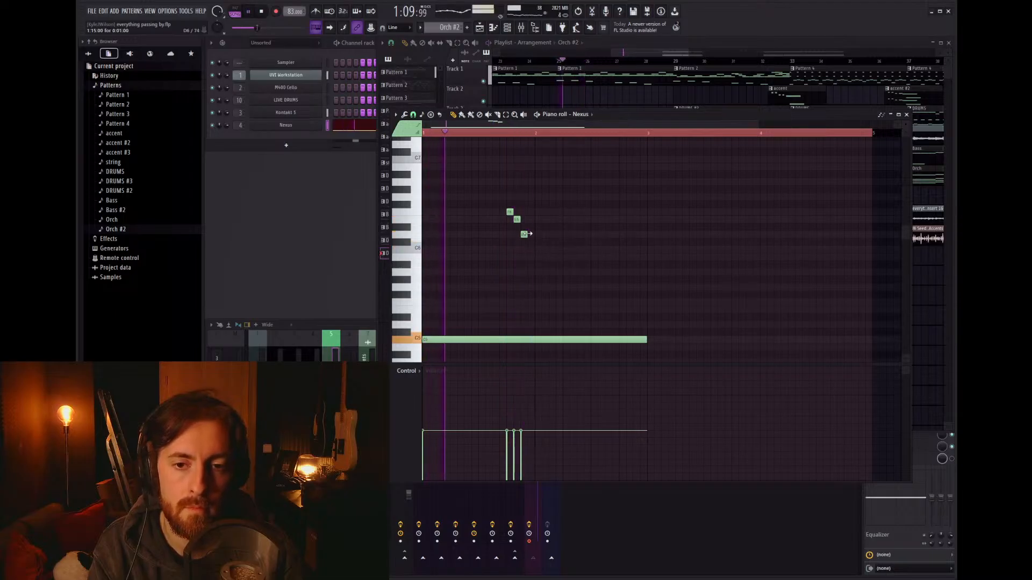
# Step: Extend the run's D6 to an eighth note and continue into bar 2 with eighth notes D6 and E6
pyautogui.scroll(2, 533, 243)
pyautogui.press('space')
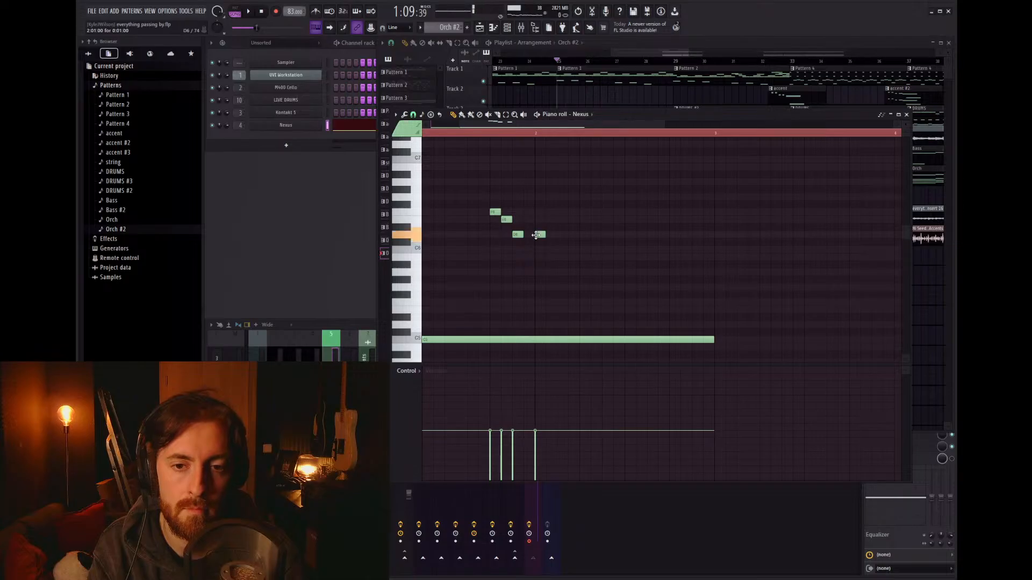
pyautogui.press('space')
pyautogui.moveTo(522, 235); pyautogui.dragTo(565, 237)
pyautogui.press('space')
pyautogui.click(563, 219)
pyautogui.press('space')
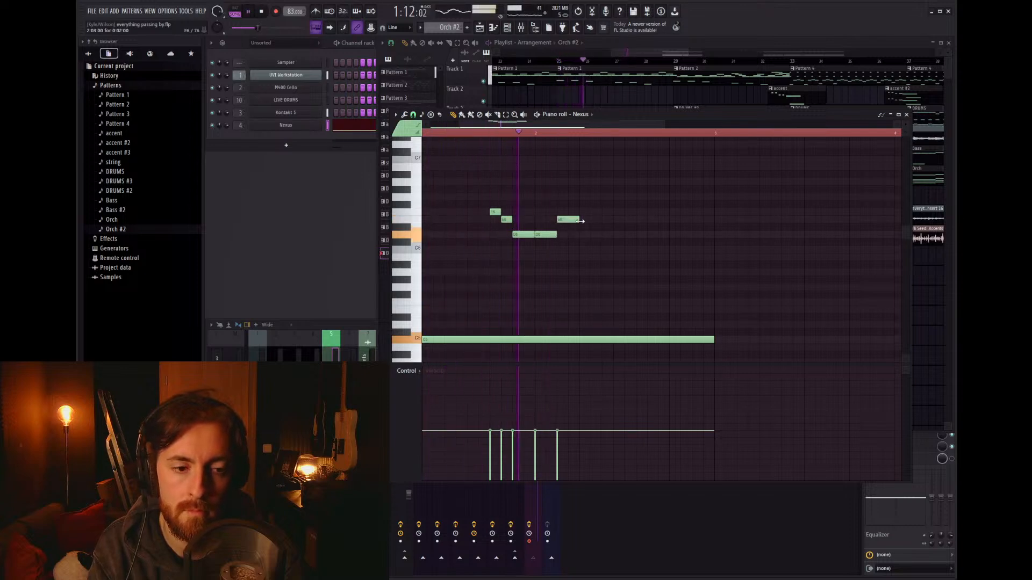
# Step: Lengthen the E6 in bar 2 to a quarter note and add another quarter-note E6 after it
pyautogui.press('space')
pyautogui.press('space')
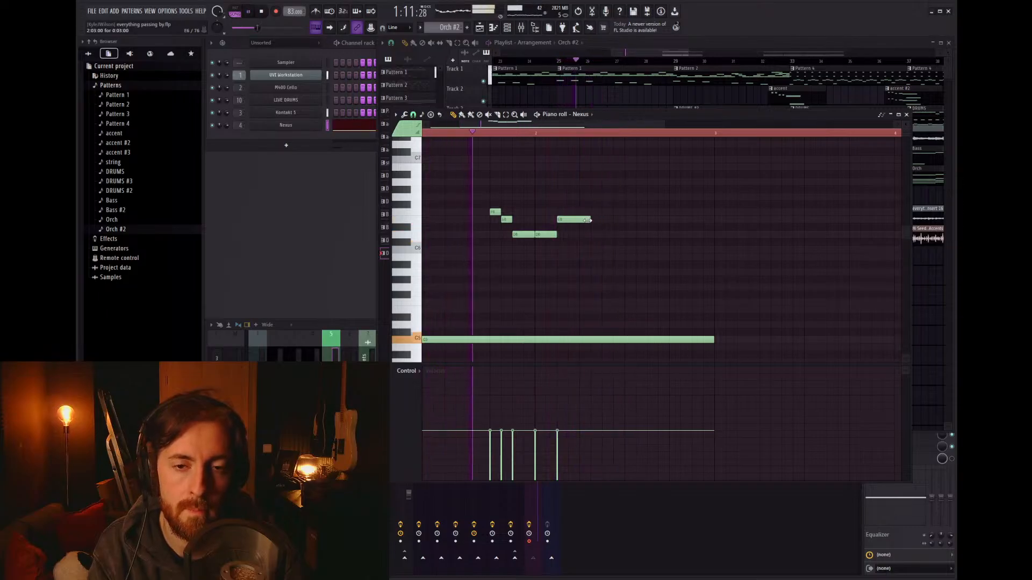
pyautogui.click(605, 219)
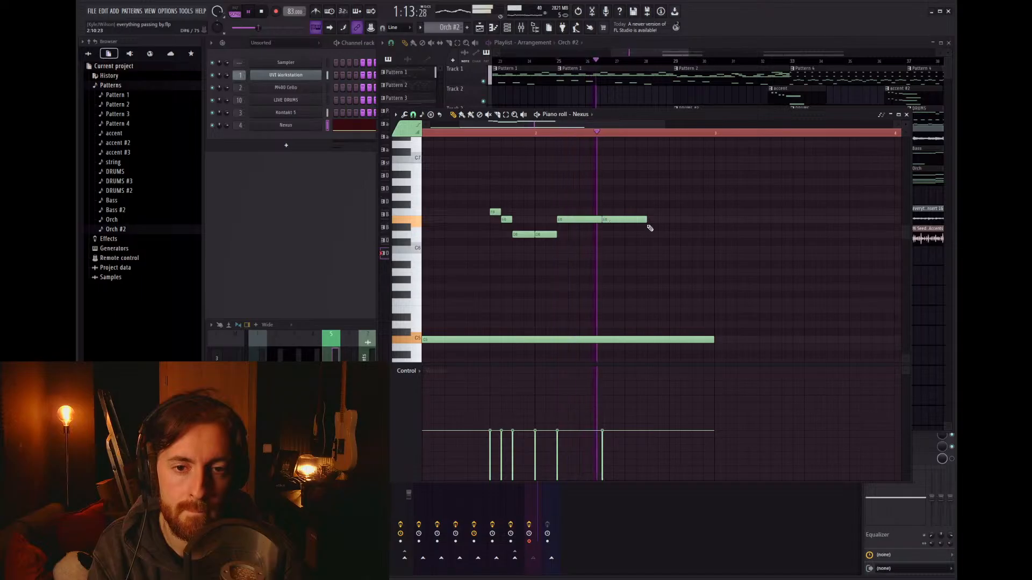
# Step: Lengthen the last E6 to the end of bar 2 and check the phrase by playback
pyautogui.moveTo(646, 219); pyautogui.dragTo(708, 220)
pyautogui.press('space')
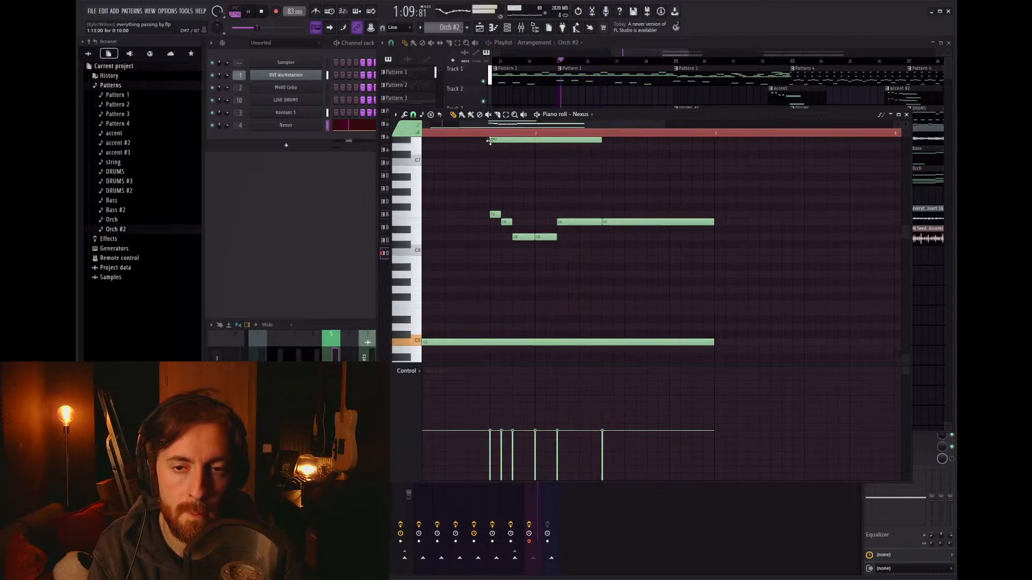
pyautogui.scroll(1, 491, 139)
pyautogui.press('space')
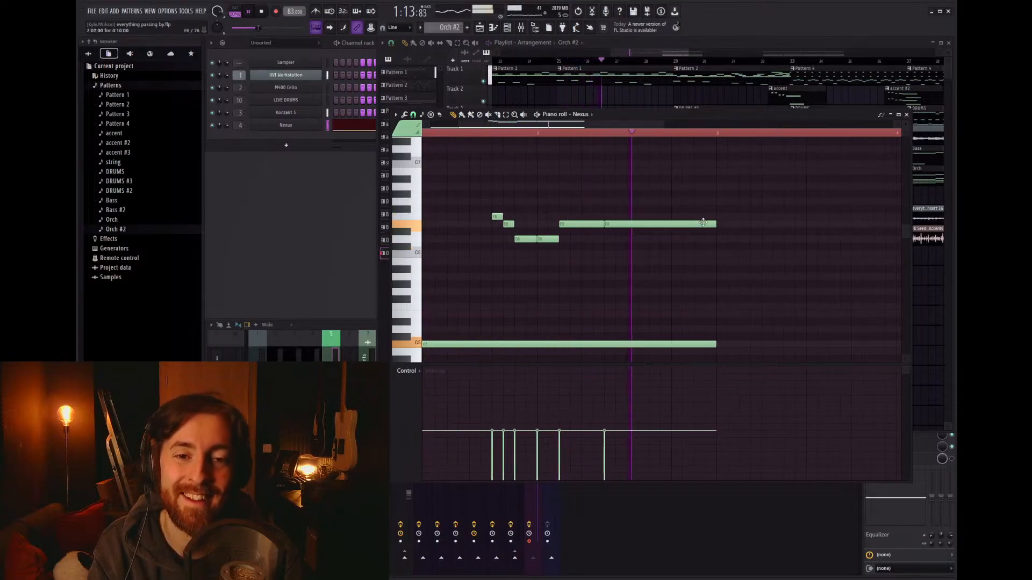
pyautogui.press('space')
# Step: Shorten the long E6 by an eighth note and add sixteenth notes D6, E6, F6, E6, D6 and C6 running into bar 3
pyautogui.click(698, 239)
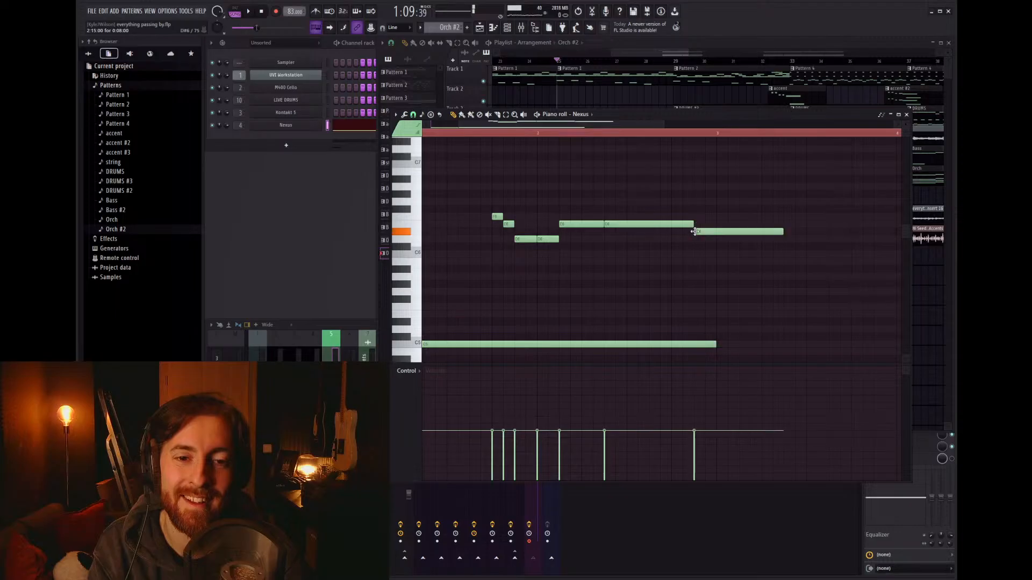
pyautogui.moveTo(782, 240); pyautogui.dragTo(704, 239)
pyautogui.click(709, 224)
pyautogui.click(720, 216)
pyautogui.click(732, 224)
pyautogui.click(742, 239)
pyautogui.click(742, 254)
pyautogui.press('space')
# Step: Move the C6 in bar 3 to the second half of beat 2, checking its timing by playback
pyautogui.click(675, 141)
pyautogui.rightClick(675, 141)
pyautogui.click(673, 133)
pyautogui.scroll(1, 783, 265)
pyautogui.press('space')
pyautogui.press('space')
pyautogui.moveTo(708, 246); pyautogui.dragTo(738, 254)
pyautogui.press('space')
pyautogui.press('space')
pyautogui.press('space')
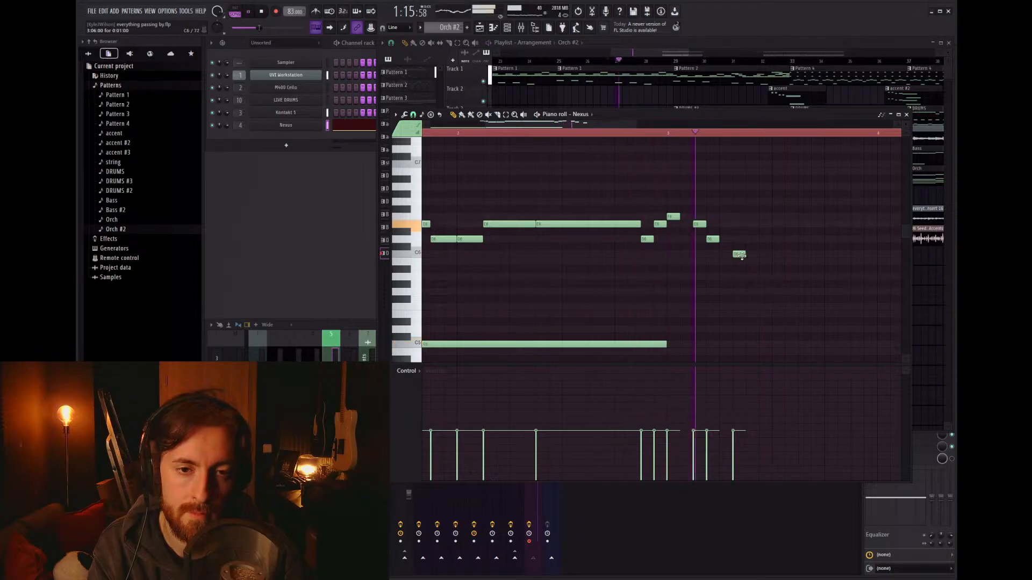
pyautogui.moveTo(740, 255); pyautogui.dragTo(753, 256)
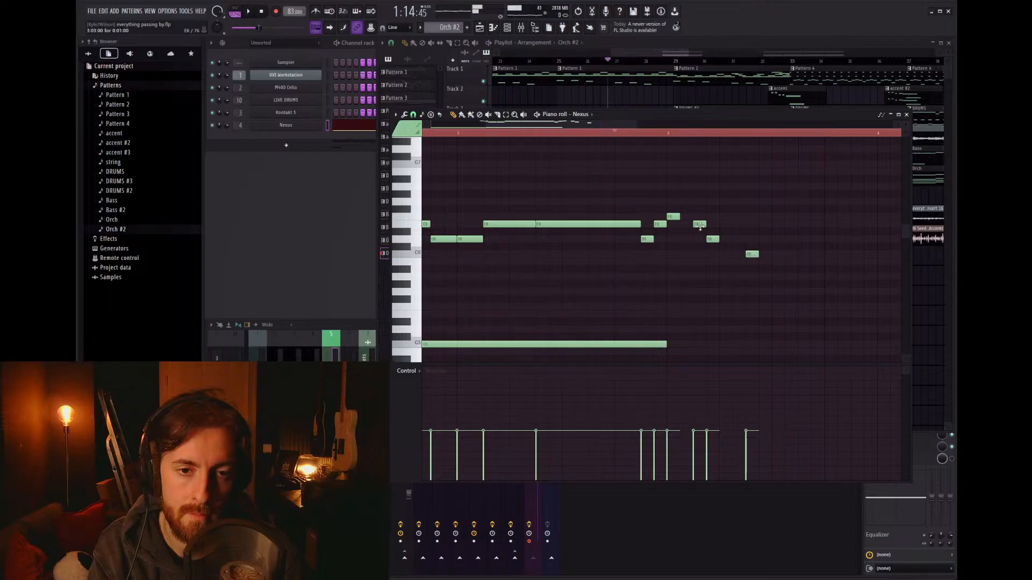
# Step: Lengthen bar 3's F6 to an eighth note and its D6 to a dotted eighth, checking the run by playback
pyautogui.moveTo(680, 216); pyautogui.dragTo(746, 239)
pyautogui.scroll(-2, 725, 265)
pyautogui.press('space')
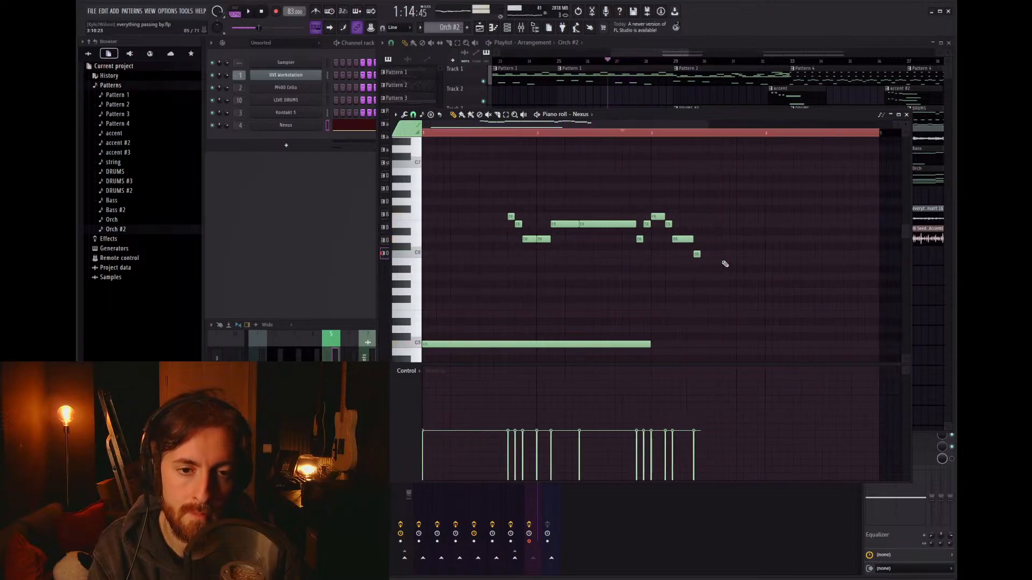
pyautogui.scroll(2, 725, 265)
pyautogui.press('space')
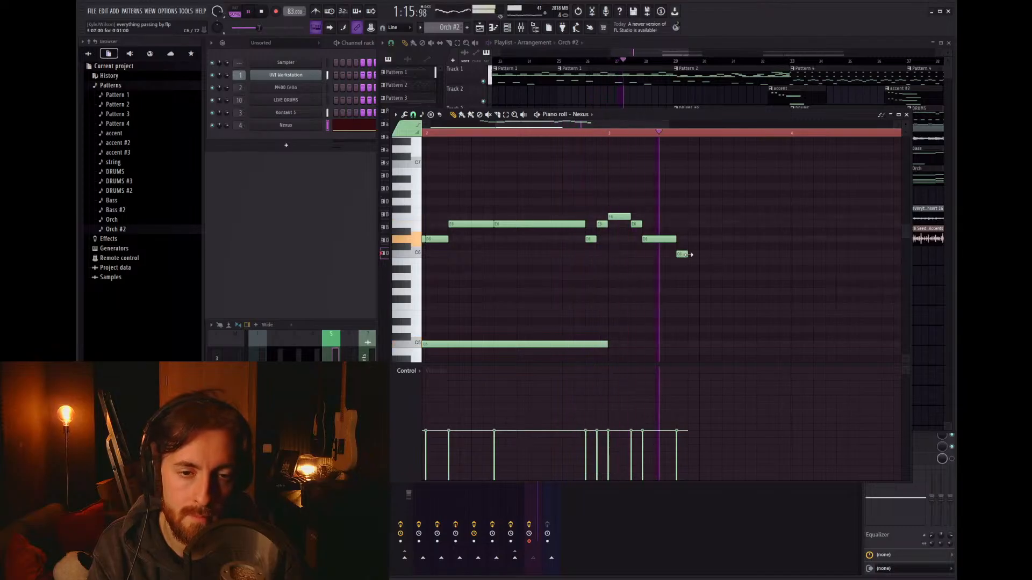
pyautogui.press('space')
pyautogui.press('space')
# Step: Lengthen the C6 to a dotted quarter and follow it with two D6 notes and an E6 leading into bar 4
pyautogui.moveTo(687, 253); pyautogui.dragTo(744, 257)
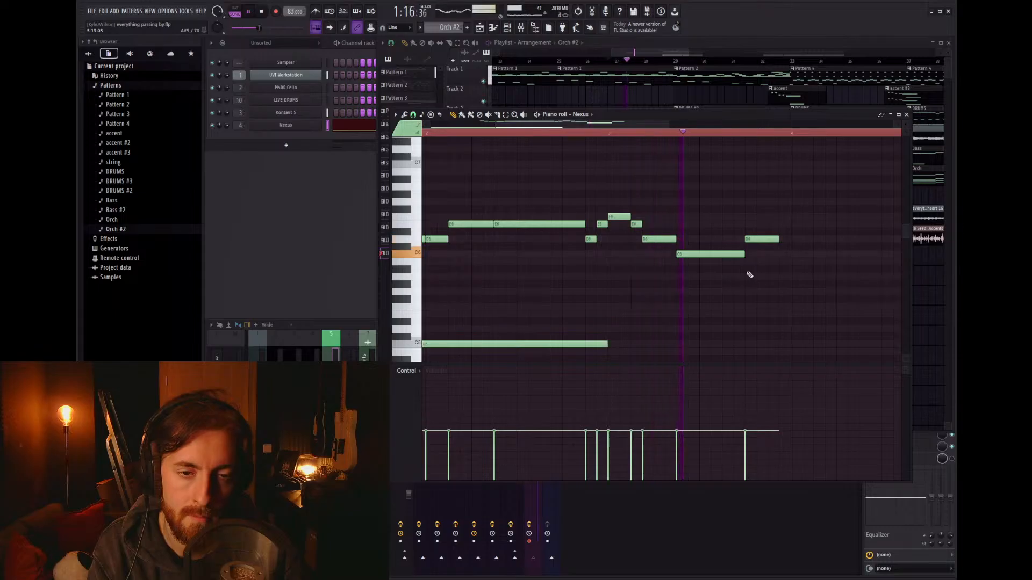
pyautogui.press('space')
pyautogui.click(785, 240)
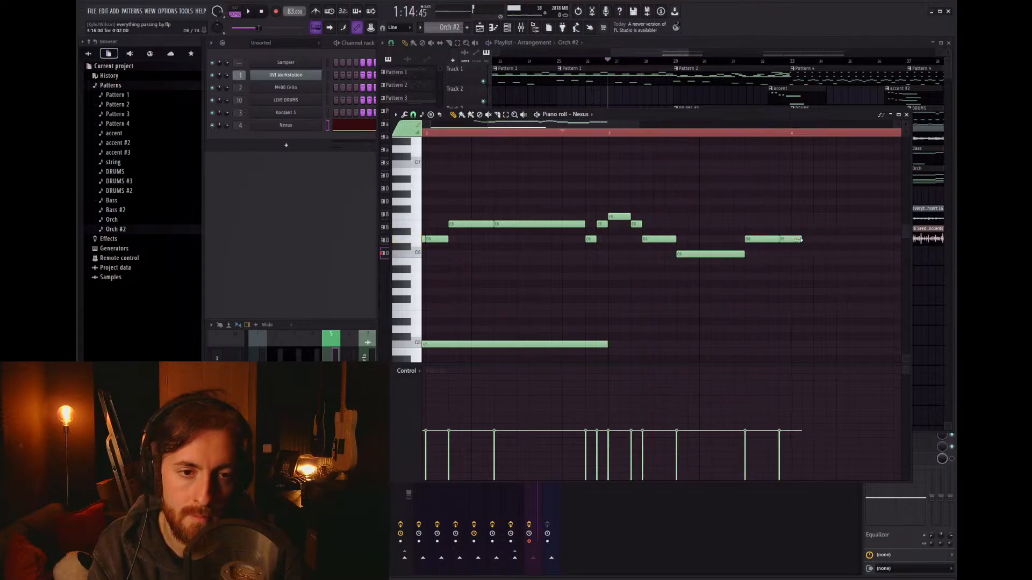
pyautogui.press('space')
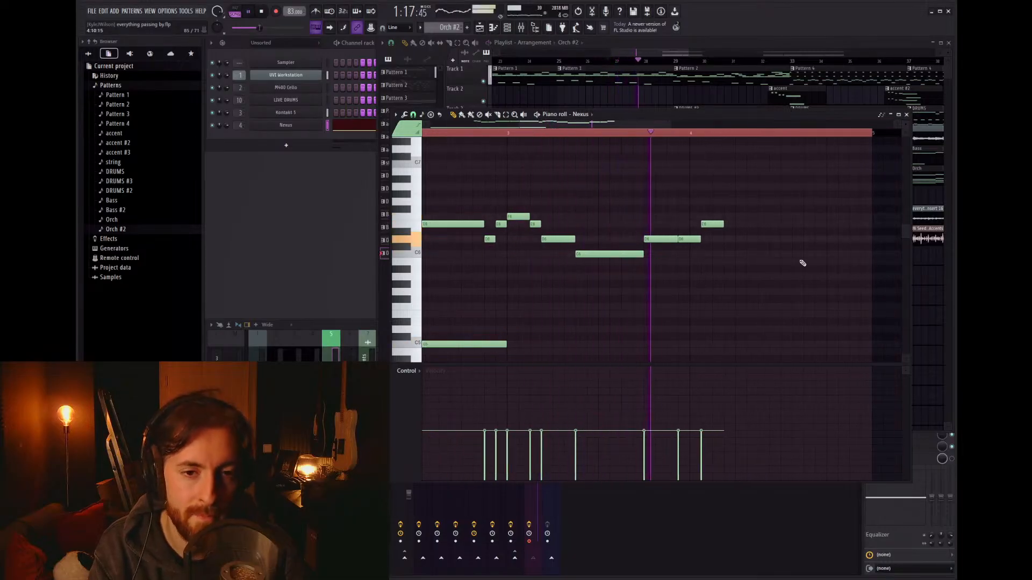
# Step: Extend the second D6 to a dotted eighth and shift the following E6 a sixteenth later in bar 4
pyautogui.press('space')
pyautogui.press('space')
pyautogui.moveTo(713, 225)
pyautogui.mouseDown()
pyautogui.moveTo(725, 225)
pyautogui.moveTo(710, 237)
pyautogui.mouseUp()
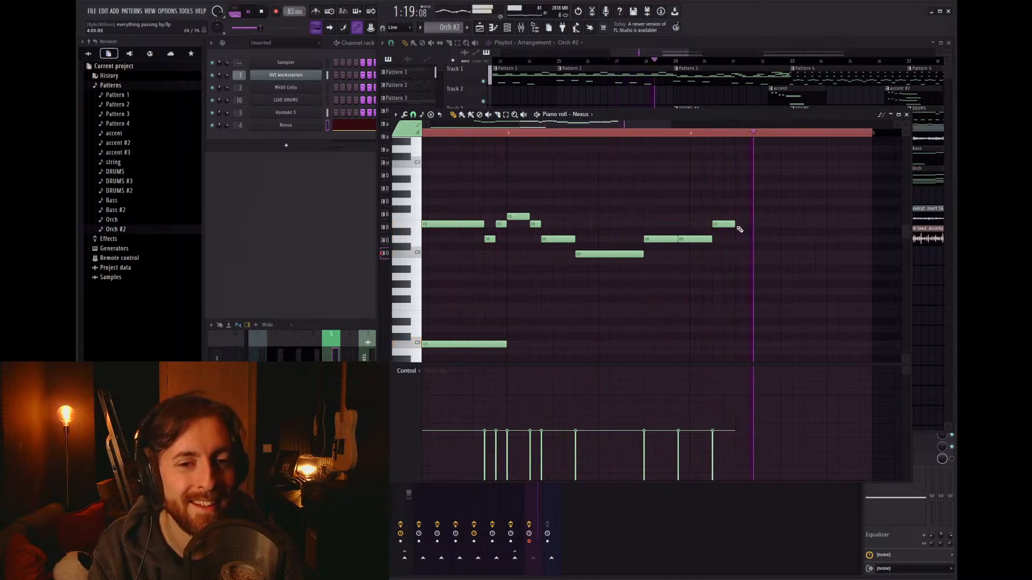
pyautogui.press('space')
# Step: Add a second E6 in bar 4 and lengthen both E6 notes to fill the remainder of the bar
pyautogui.click(784, 226)
pyautogui.press('space')
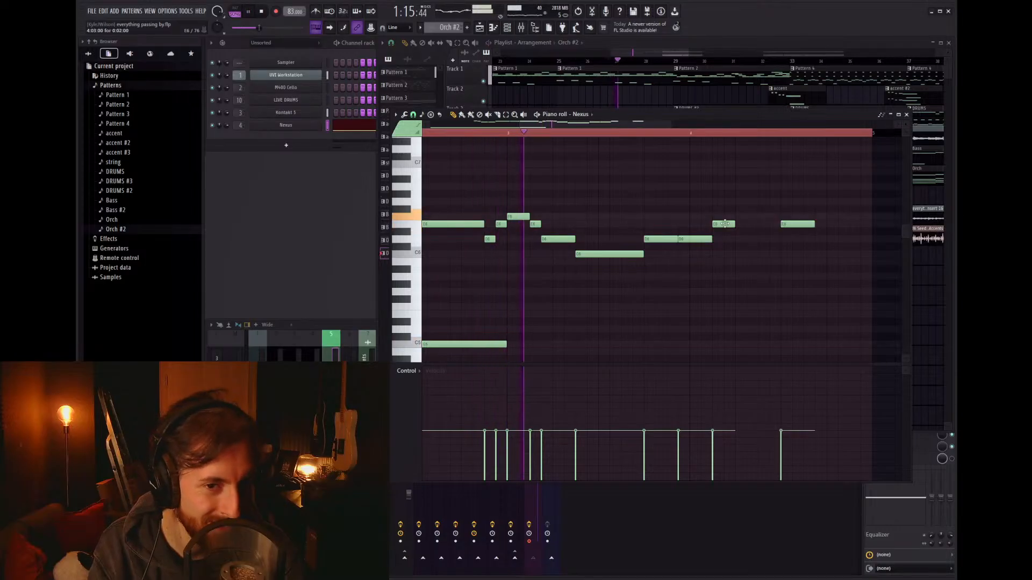
pyautogui.moveTo(734, 225); pyautogui.dragTo(870, 224)
pyautogui.keyDown('ctrl'); pyautogui.scroll(-3, 736, 269); pyautogui.keyUp('ctrl')
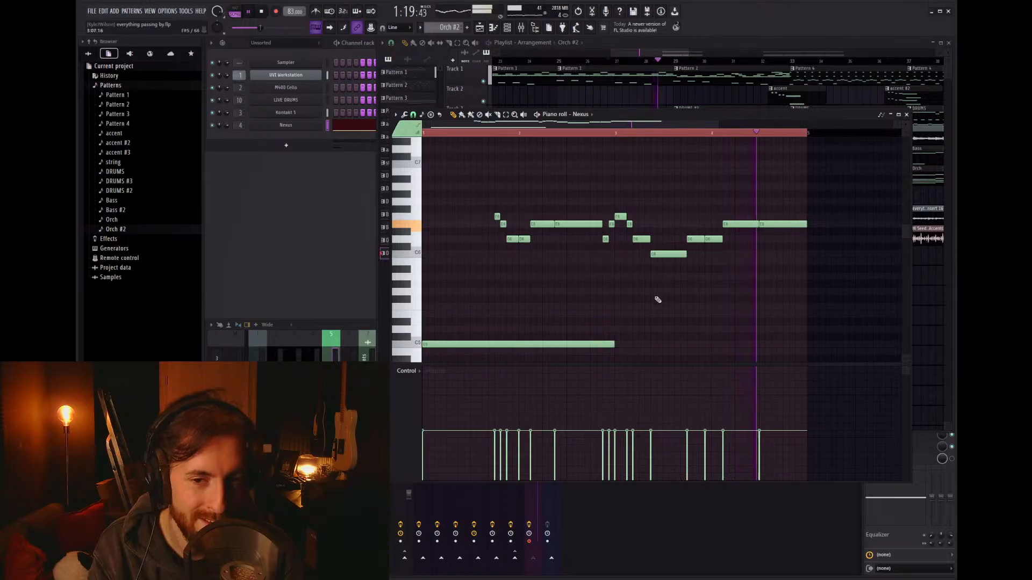
# Step: Add a one-bar D5 in bar 3 and a one-bar C5 in bar 4 beneath the melody, and close the piano roll
pyautogui.scroll(-2, 650, 298)
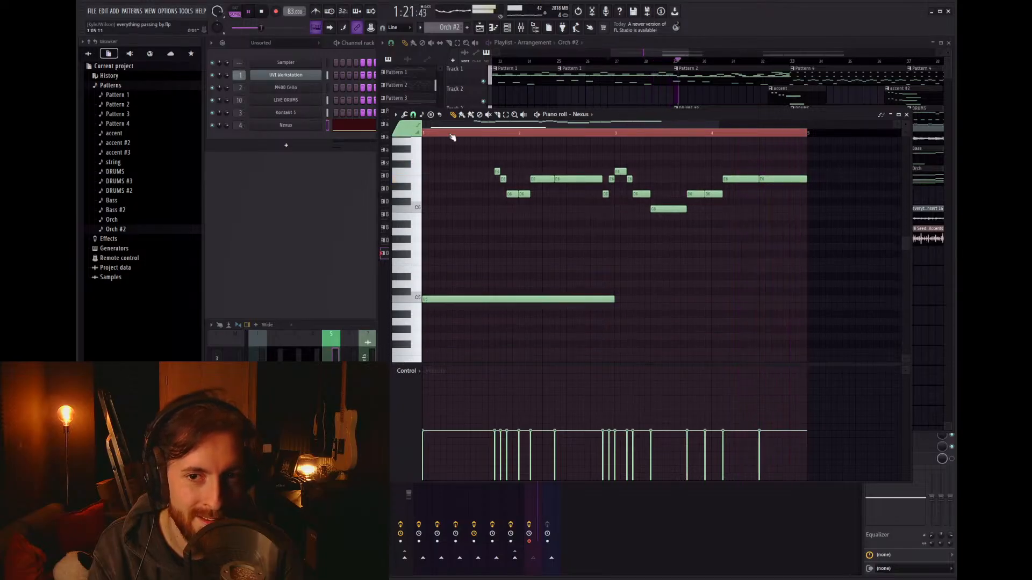
pyautogui.click(617, 284)
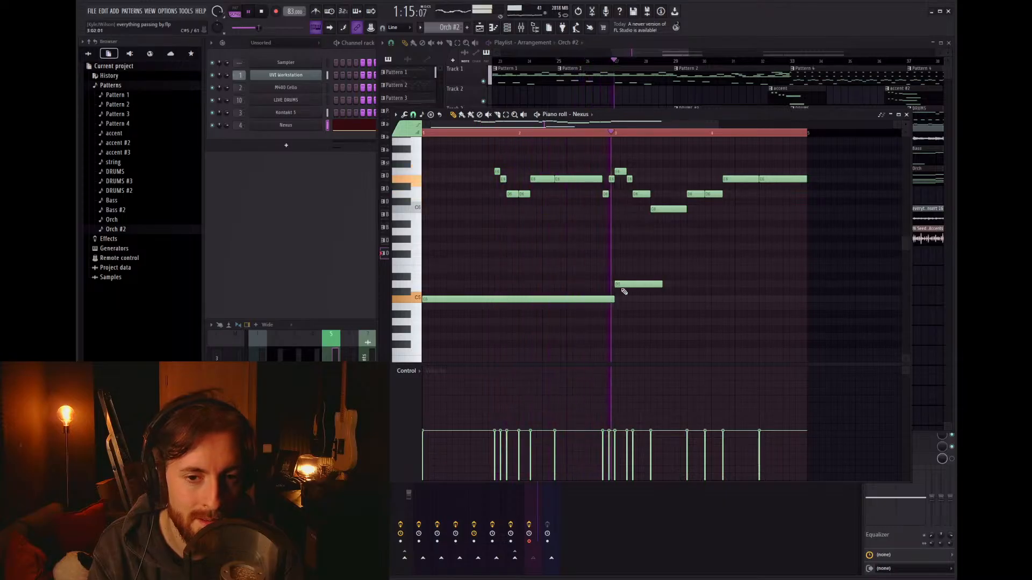
pyautogui.moveTo(662, 285); pyautogui.dragTo(709, 285)
pyautogui.click(712, 300)
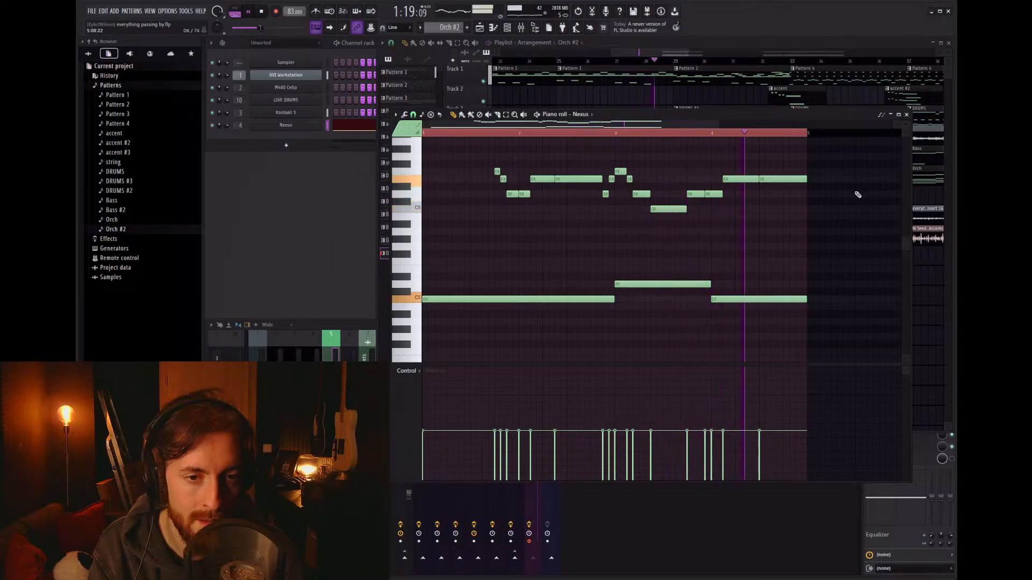
pyautogui.click(908, 115)
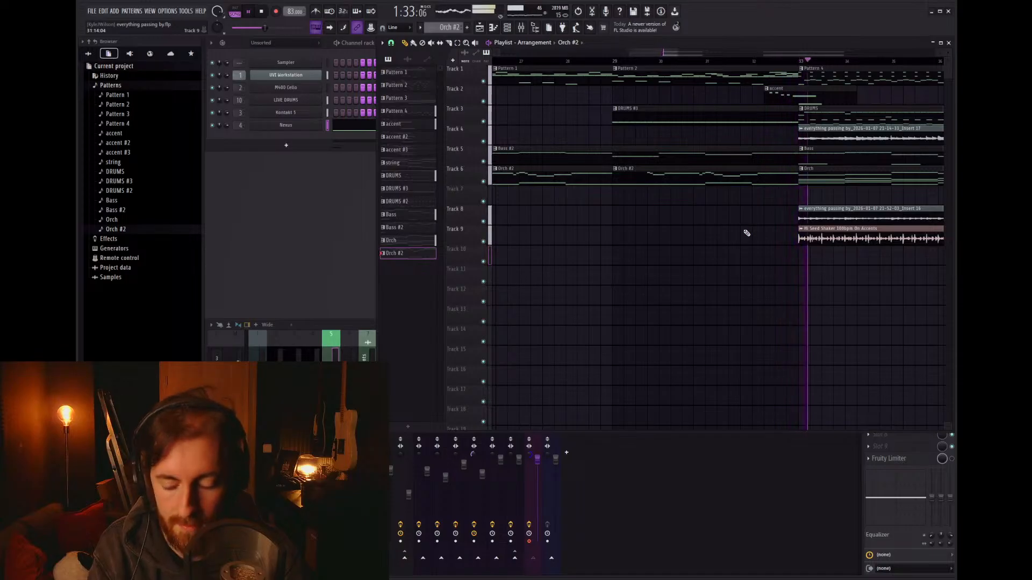
# Step: Duplicate the two Orch #2 clips on Track 6 to bars 45 and 49
pyautogui.scroll(-1, 743, 231)
pyautogui.scroll(-2, 853, 261)
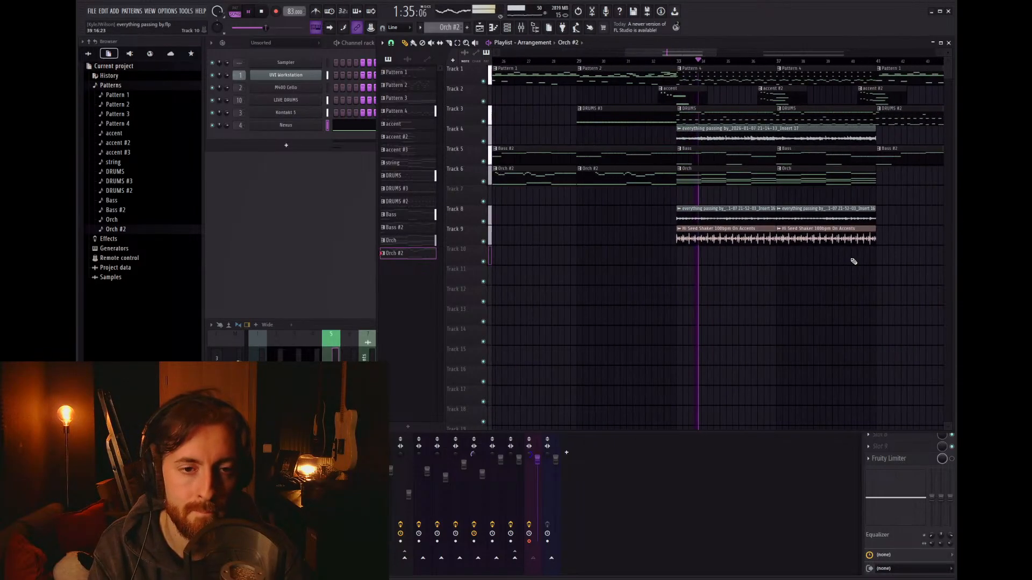
pyautogui.scroll(-2, 839, 254)
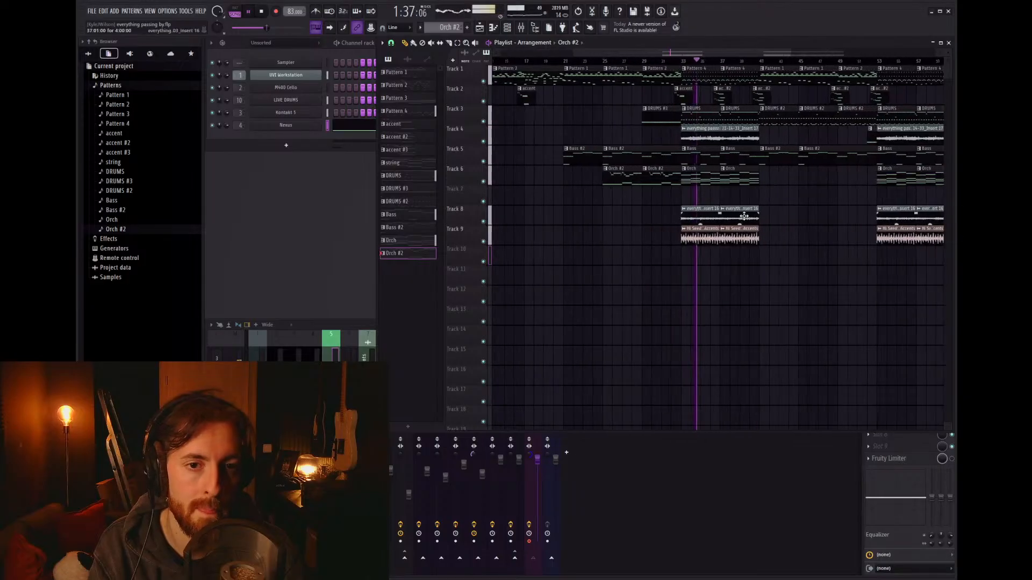
pyautogui.moveTo(659, 195); pyautogui.dragTo(605, 178)
pyautogui.moveTo(612, 179); pyautogui.dragTo(817, 194)
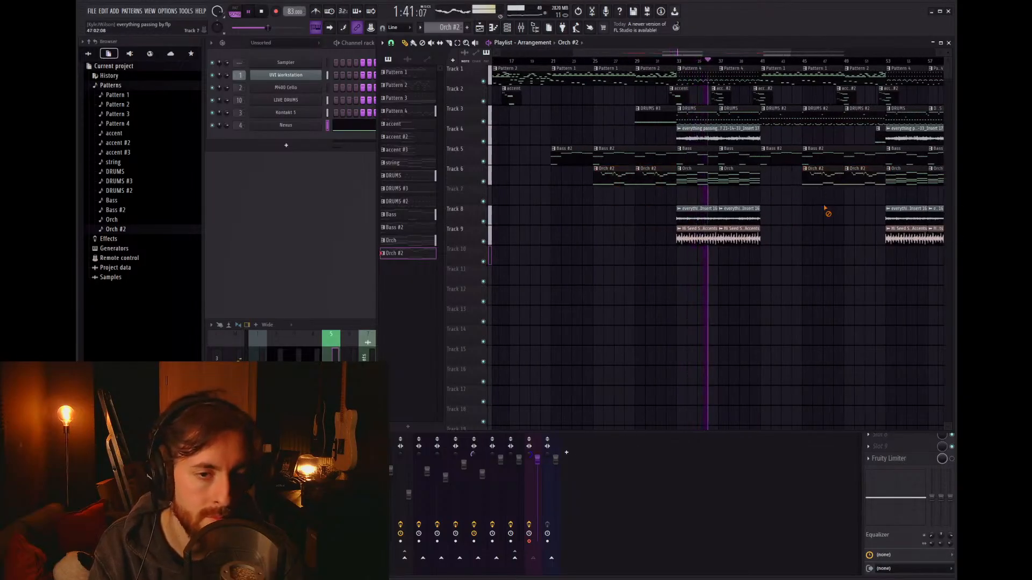
# Step: Inspect the mixer effect chains, including the Glossy Vocal track's VX-64 Vocal Strip and the effects on Insert 16
pyautogui.scroll(-2, 808, 207)
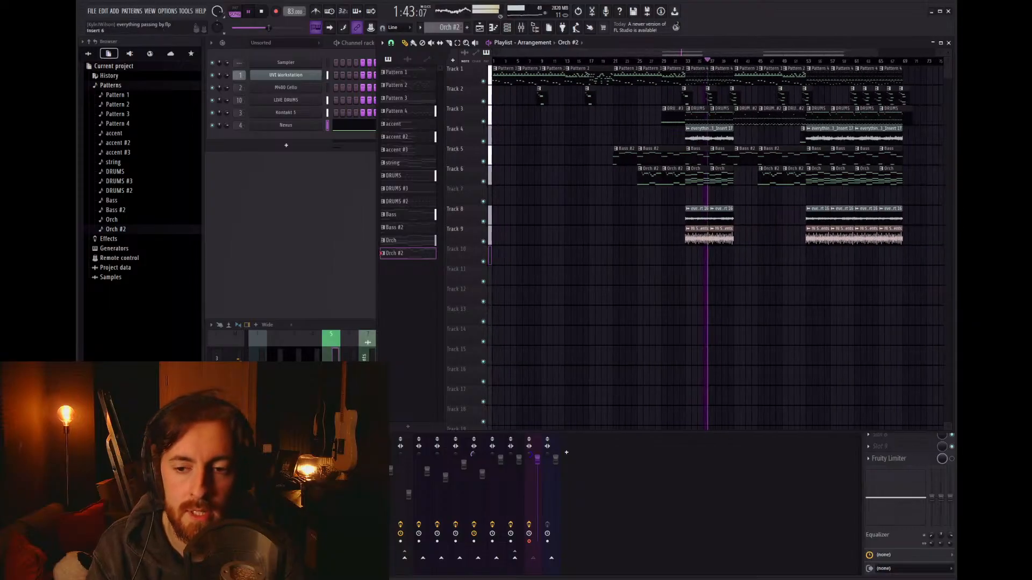
pyautogui.click(353, 484)
pyautogui.click(367, 478)
pyautogui.click(383, 473)
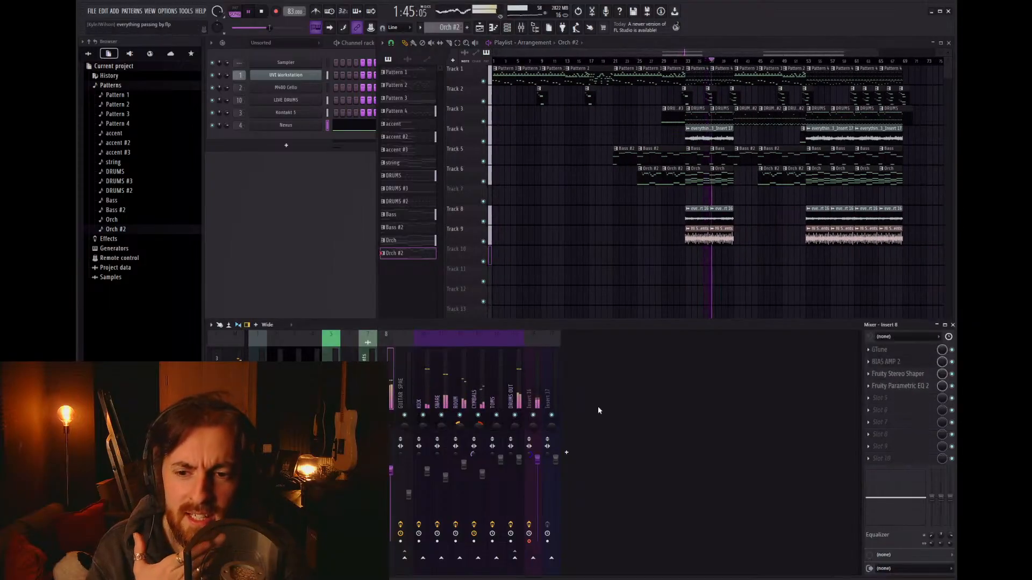
pyautogui.rightClick(615, 273)
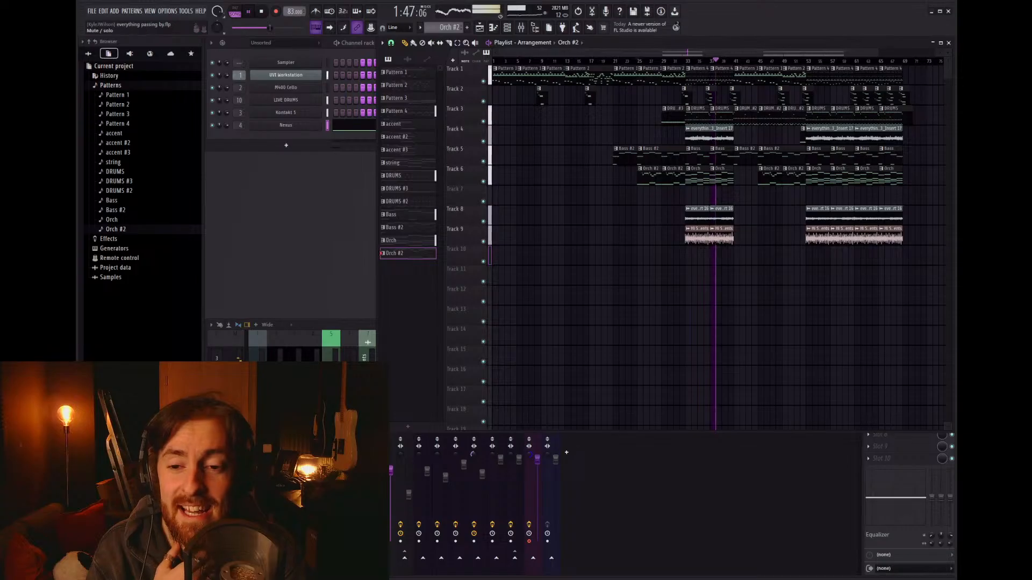
pyautogui.click(567, 452)
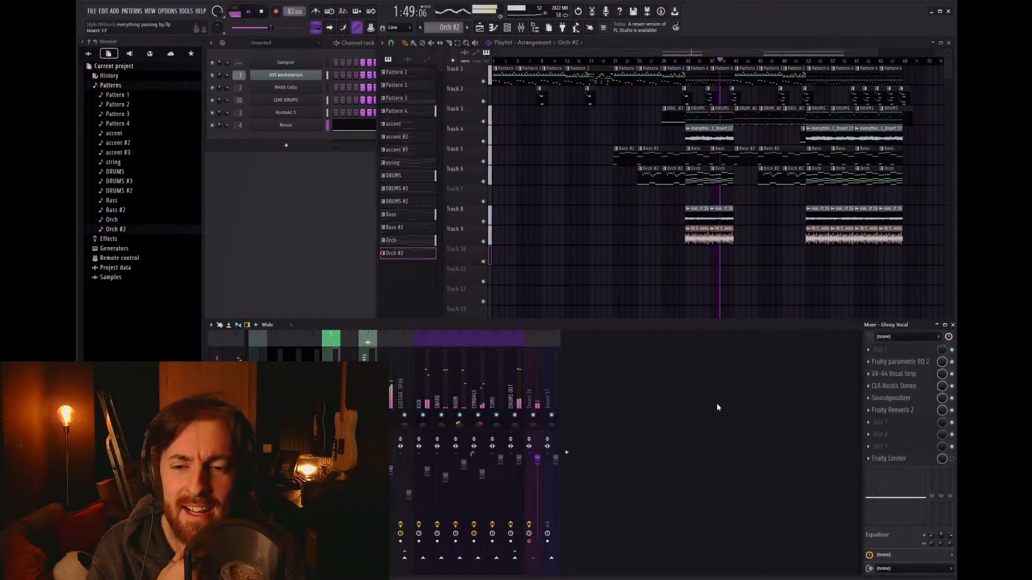
pyautogui.click(909, 376)
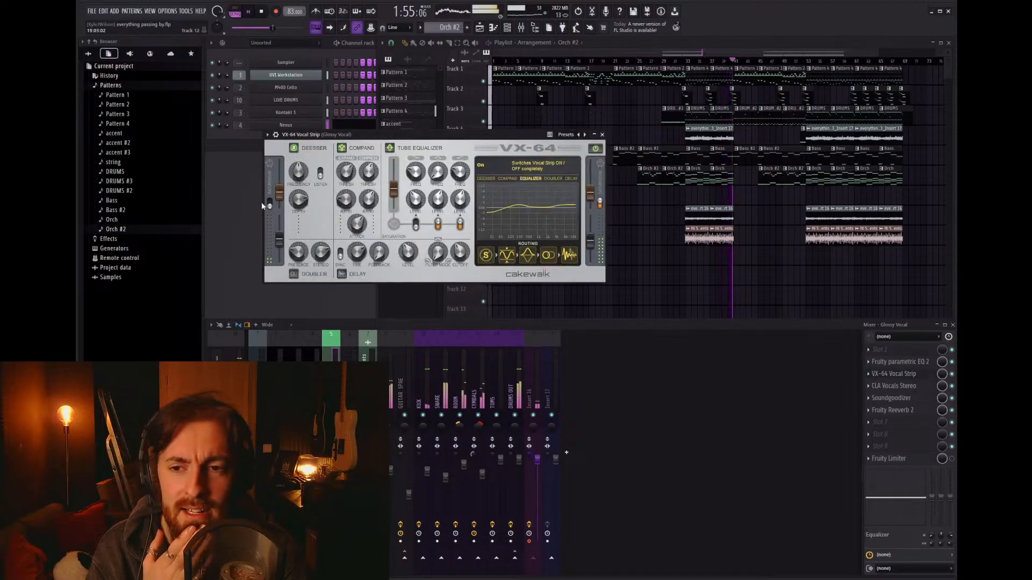
pyautogui.click(602, 135)
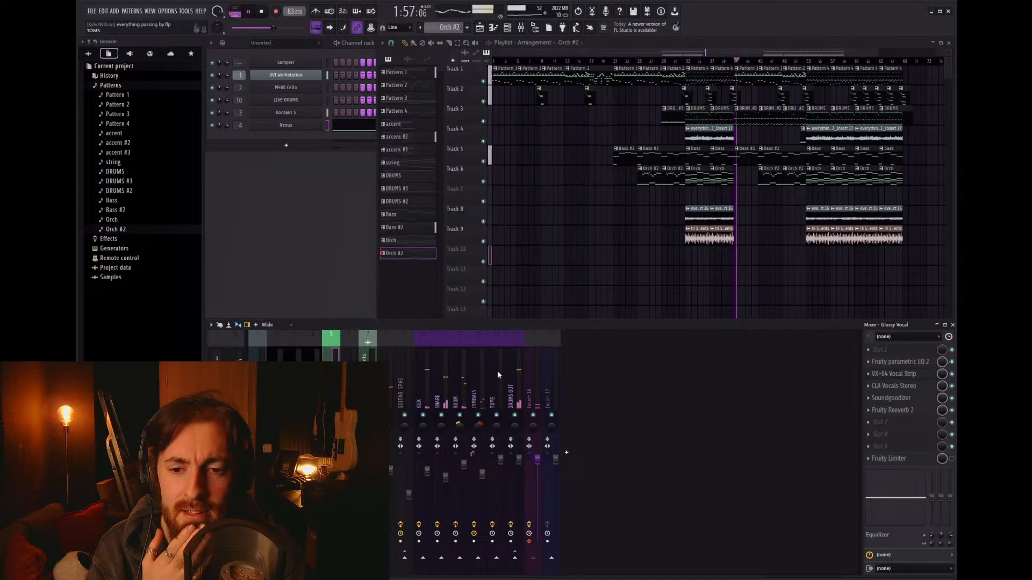
pyautogui.click(538, 391)
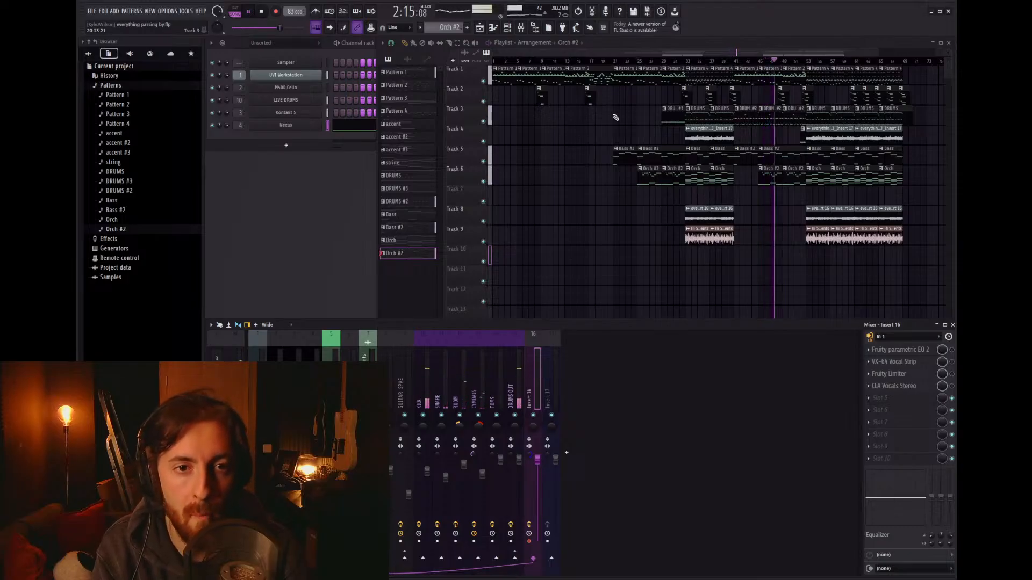
# Step: Open Pattern 2's UVI Workstation notes and add an eighth-note D5 on the last half beat of bar 2
pyautogui.scroll(3, 803, 142)
pyautogui.doubleClick(783, 78)
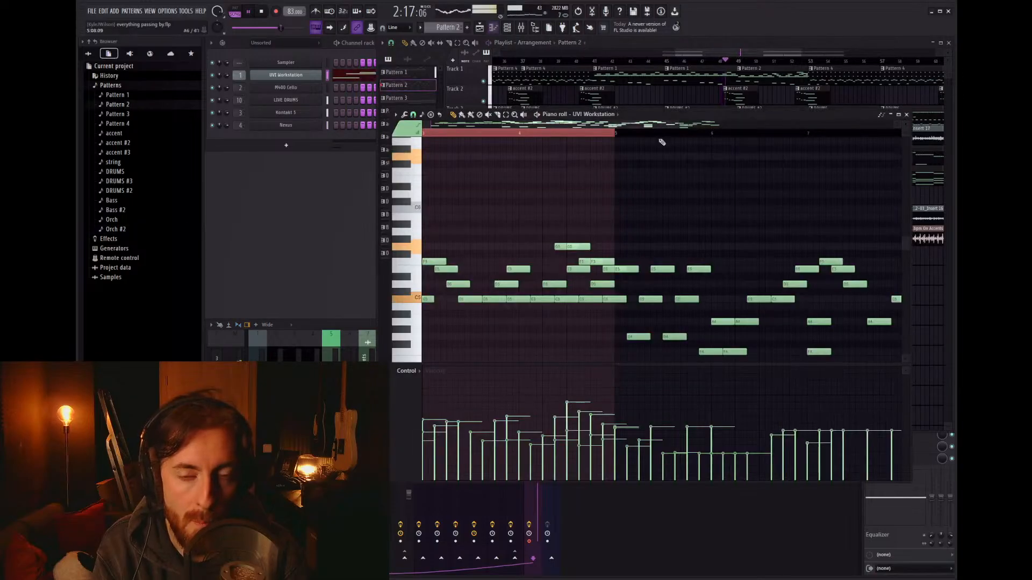
pyautogui.scroll(-4, 560, 245)
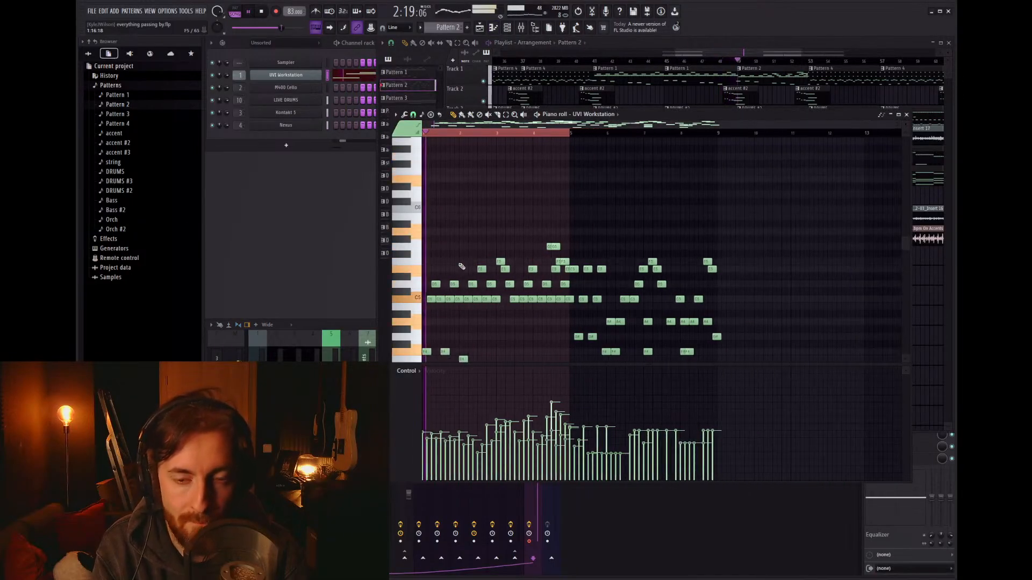
pyautogui.scroll(3, 445, 295)
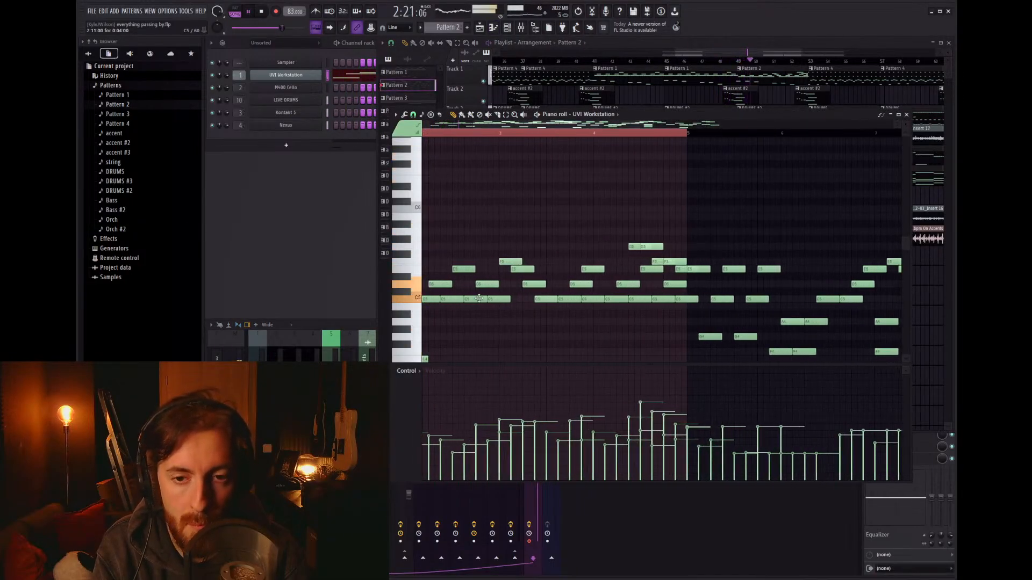
pyautogui.scroll(3, 475, 289)
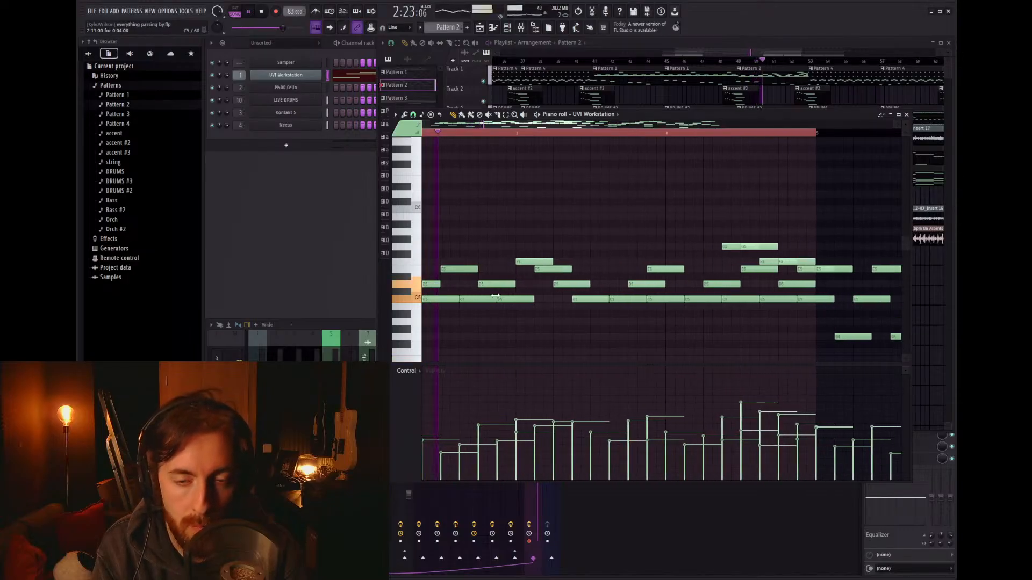
pyautogui.press('space')
pyautogui.moveTo(511, 272); pyautogui.dragTo(505, 278)
pyautogui.rightClick(510, 279)
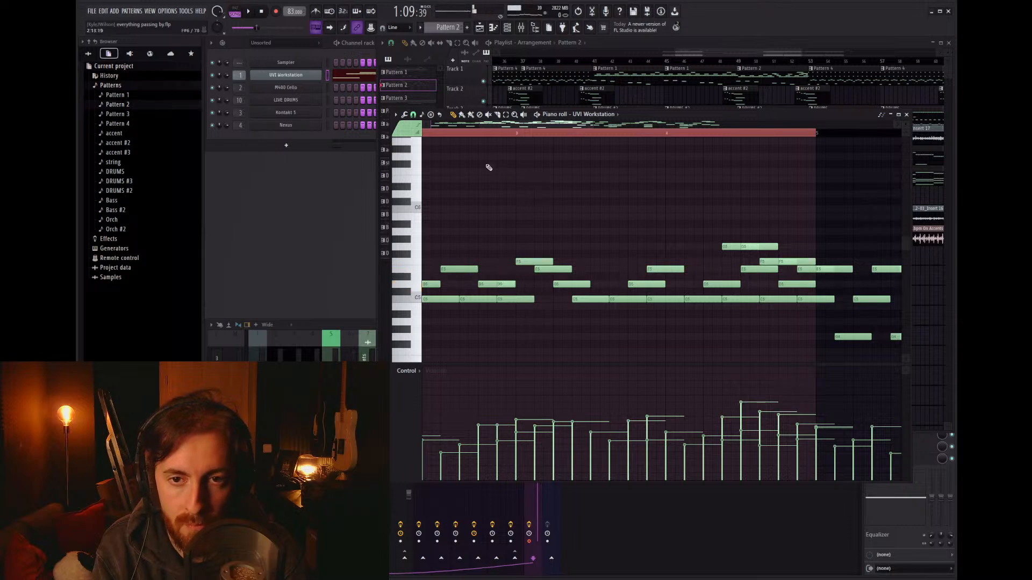
# Step: Add an eighth-note E5 starting a sixteenth before bar 3 and check the change by playback
pyautogui.click(467, 134)
pyautogui.press('space')
pyautogui.press('space')
pyautogui.press('space')
pyautogui.moveTo(506, 284); pyautogui.dragTo(520, 284)
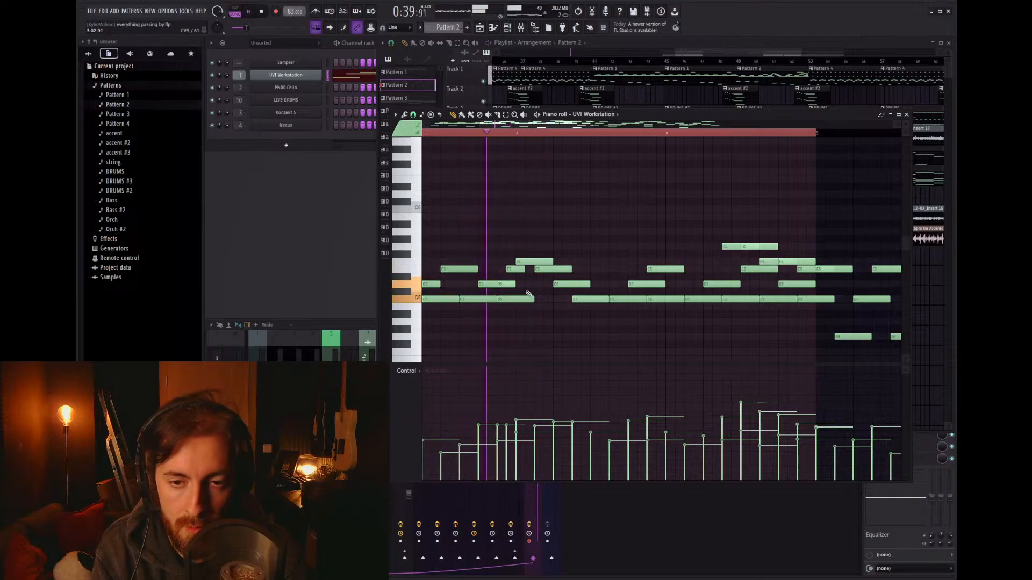
pyautogui.press('space')
pyautogui.press('space')
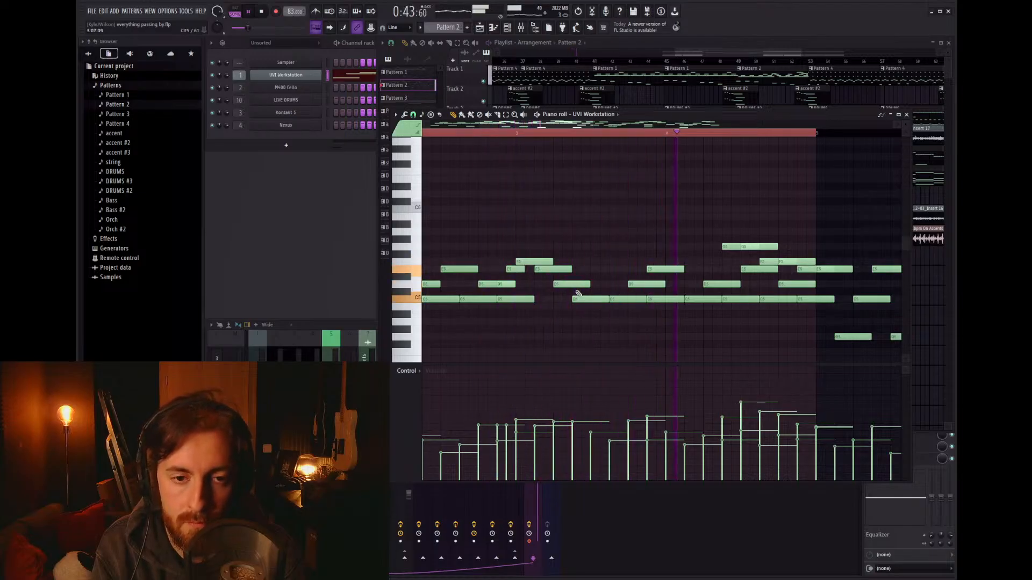
pyautogui.press('space')
pyautogui.press('space')
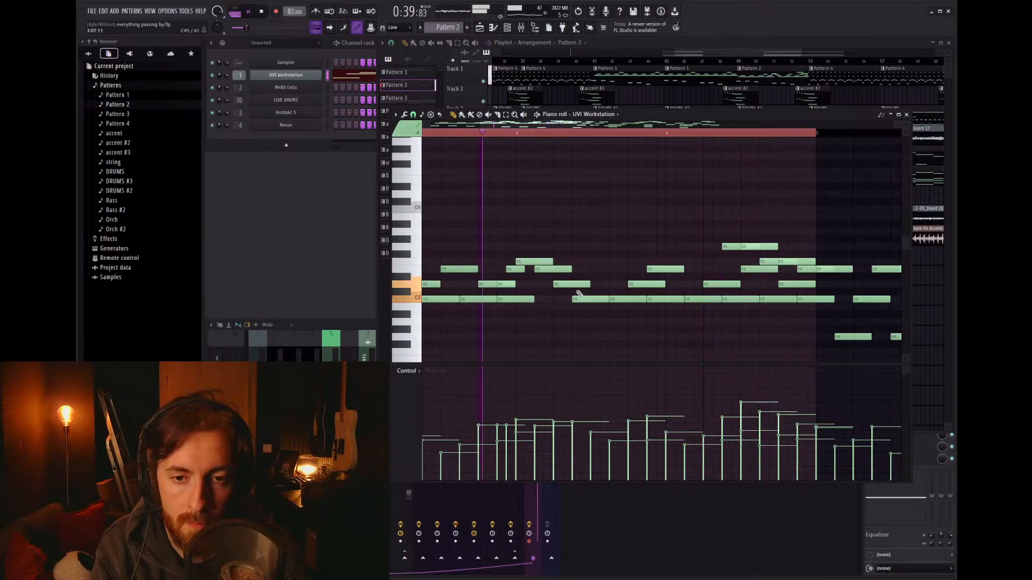
# Step: Lower Pattern 2's C4 note at bar 4 to A3 in the UVI Workstation notes and check the change by playback
pyautogui.scroll(-3, 610, 313)
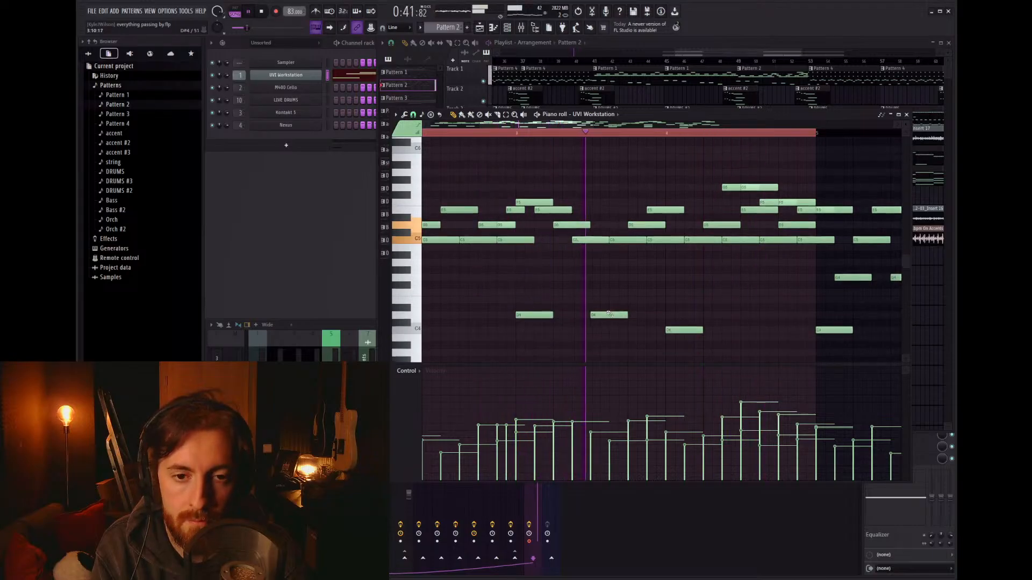
pyautogui.press('space')
pyautogui.press('space')
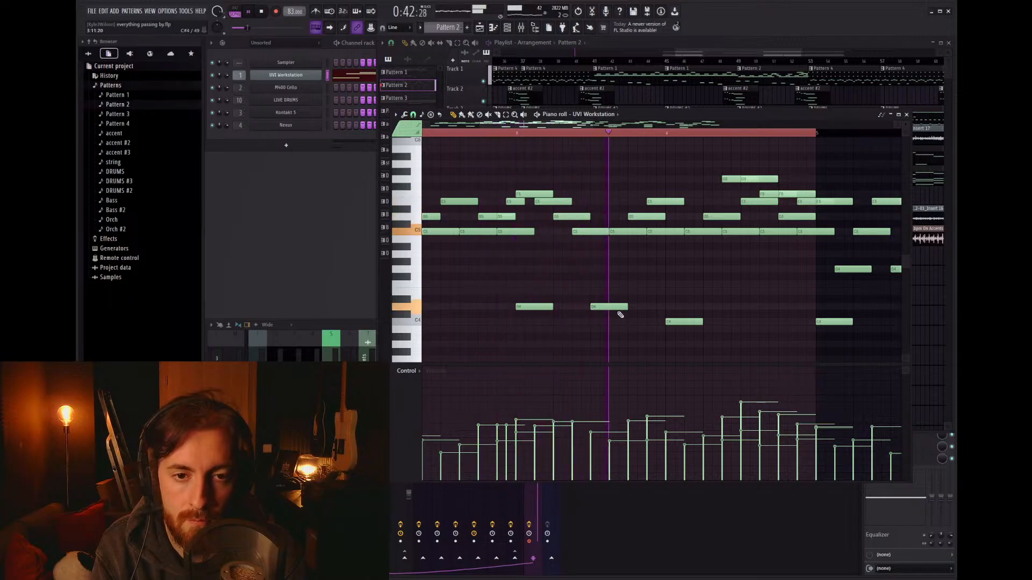
pyautogui.press('space')
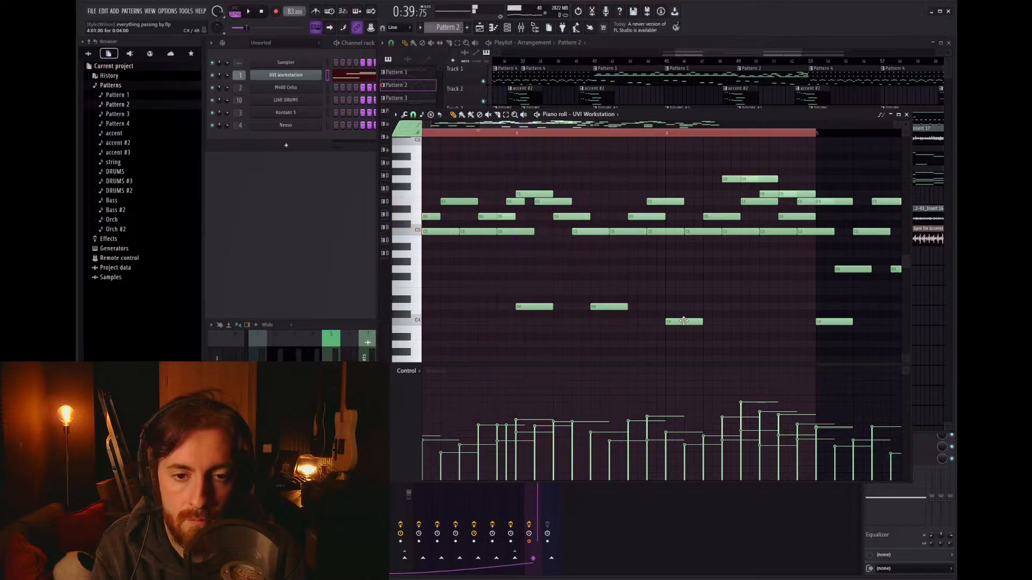
pyautogui.moveTo(680, 326); pyautogui.dragTo(680, 349)
pyautogui.press('space')
pyautogui.keyDown('ctrl'); pyautogui.scroll(-3, 682, 339); pyautogui.keyUp('ctrl')
pyautogui.scroll(-4, 687, 332)
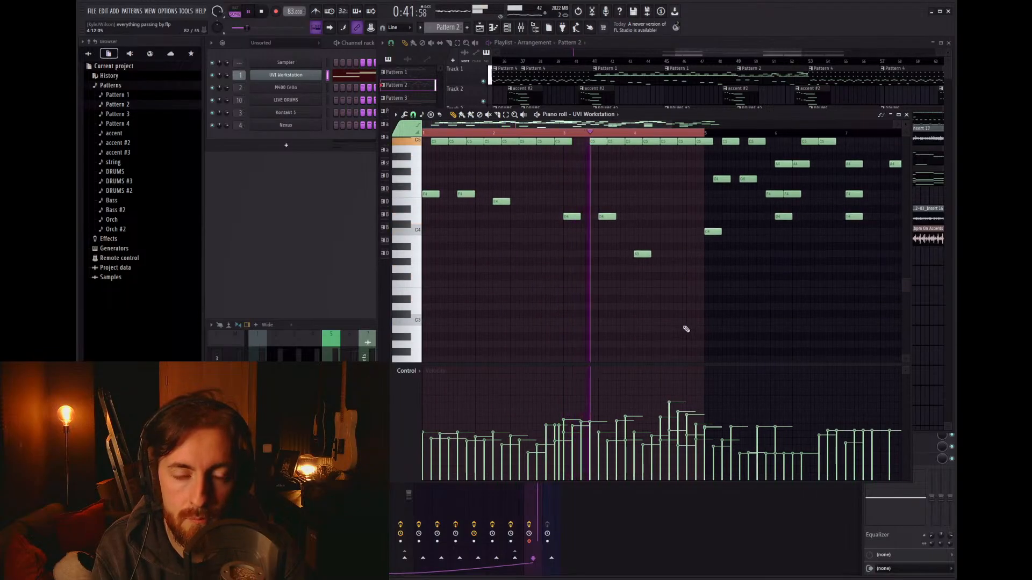
pyautogui.keyDown('ctrl'); pyautogui.scroll(2, 684, 330); pyautogui.keyUp('ctrl')
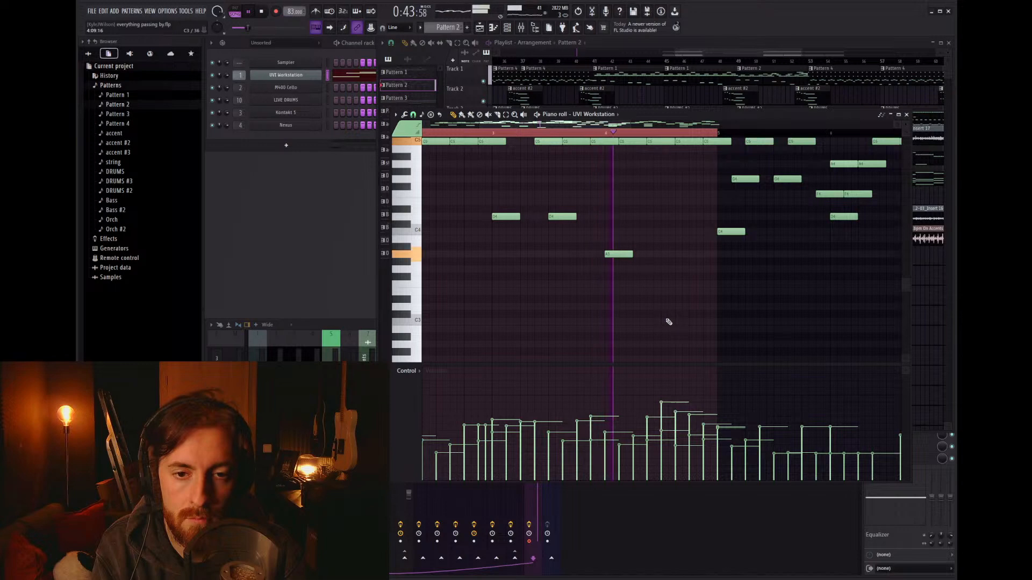
pyautogui.scroll(5, 668, 320)
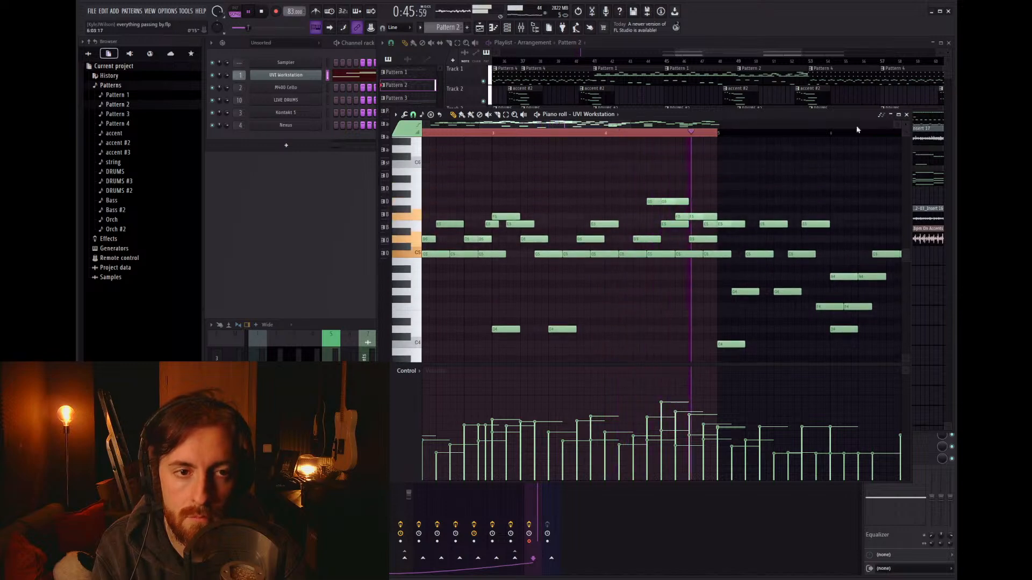
# Step: Close the piano roll and play the arrangement from about bar 51 to check the transition into the final section
pyautogui.click(898, 115)
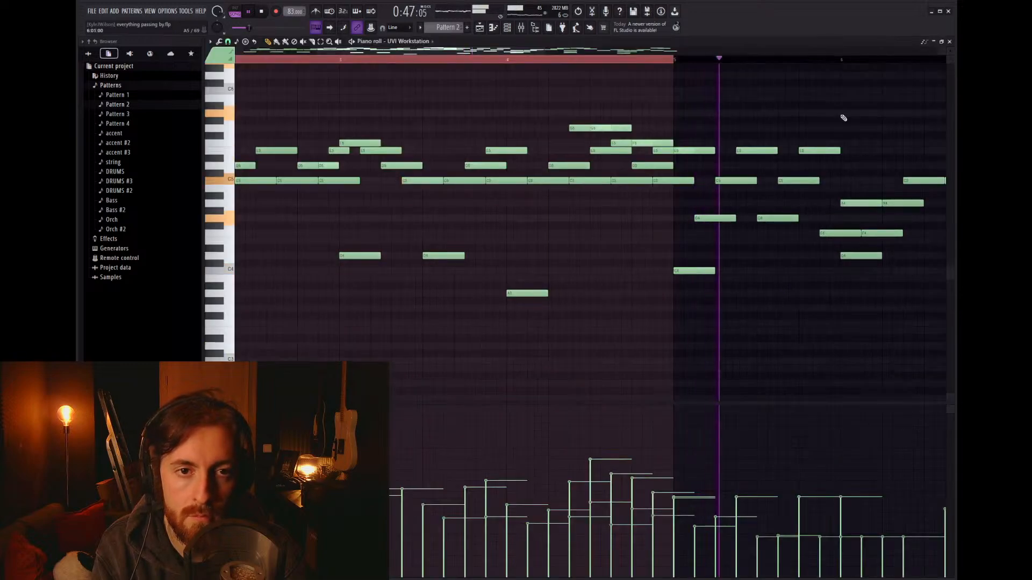
pyautogui.click(949, 41)
pyautogui.click(769, 62)
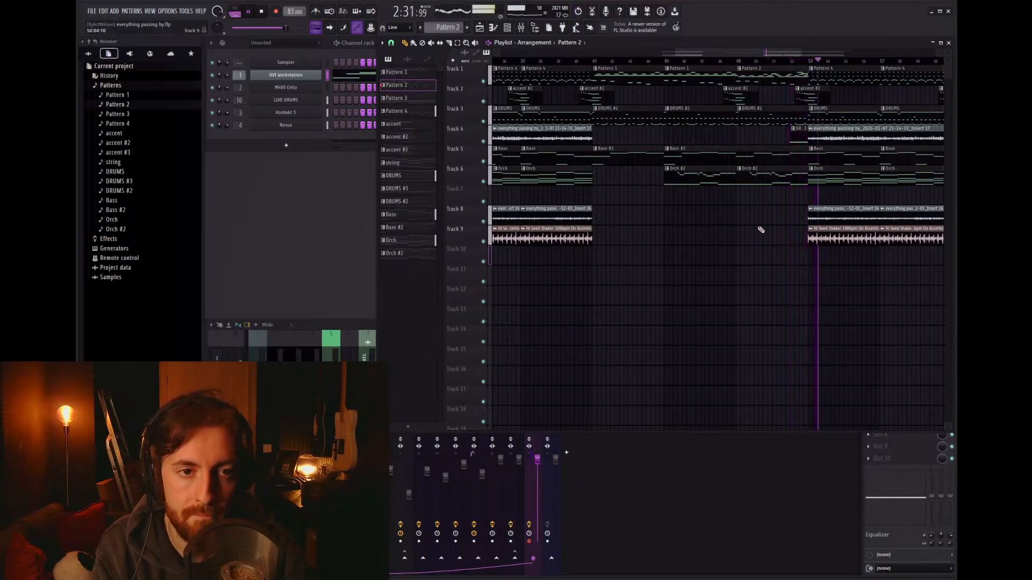
pyautogui.scroll(-4, 761, 230)
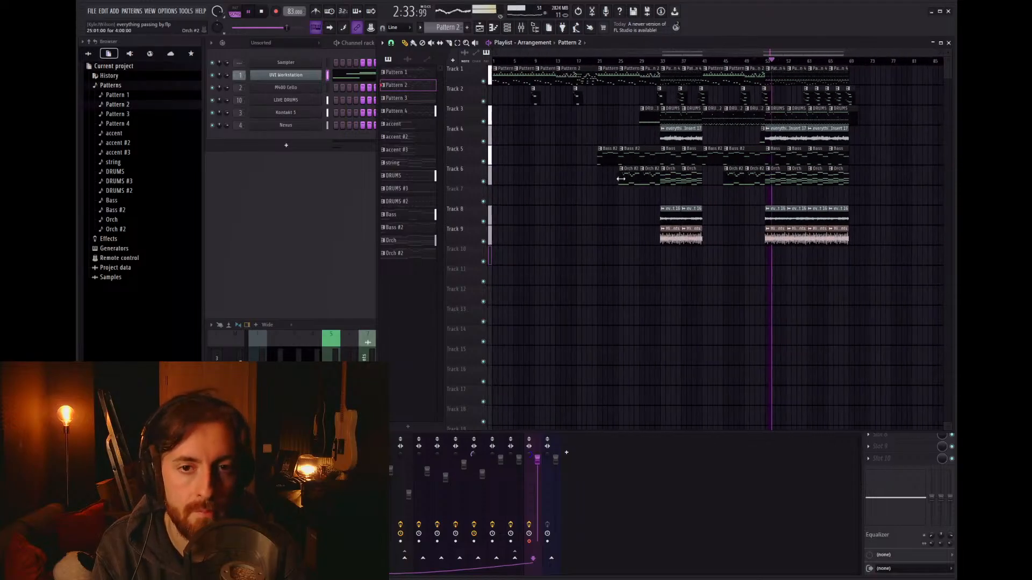
pyautogui.press('space')
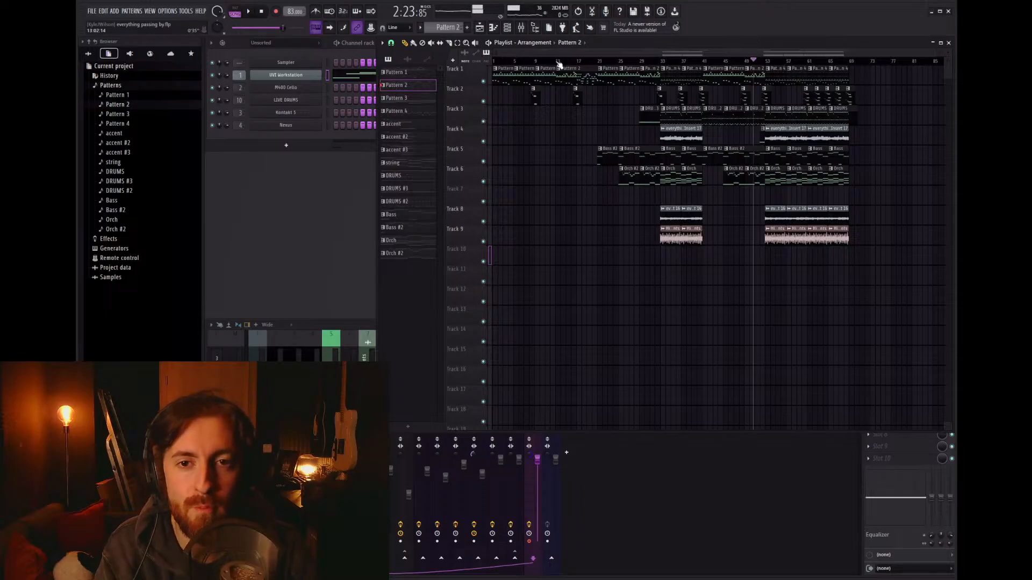
# Step: Play the song from the beginning and inspect the Emphasizer settings on the Master track
pyautogui.press('space')
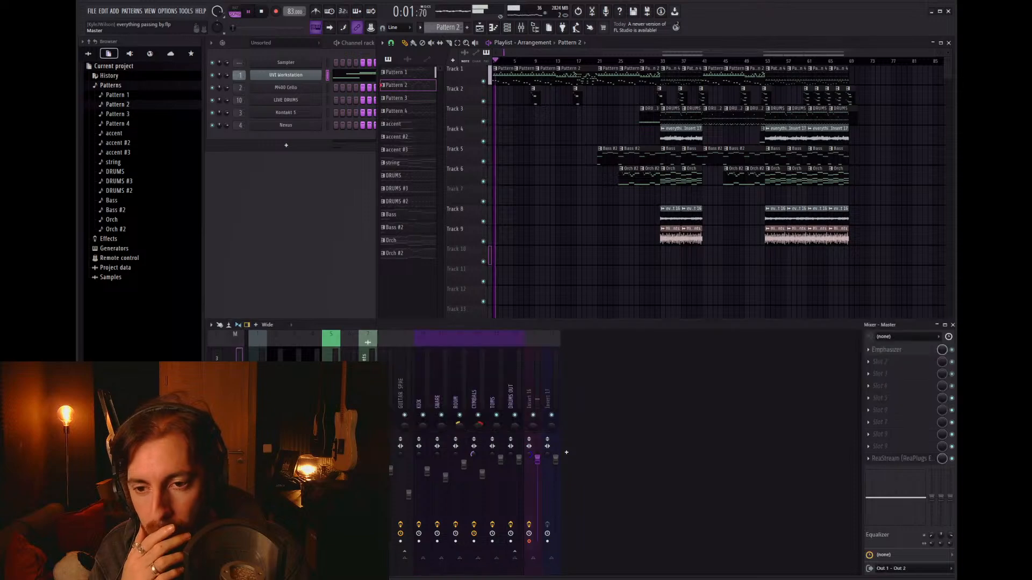
pyautogui.click(894, 350)
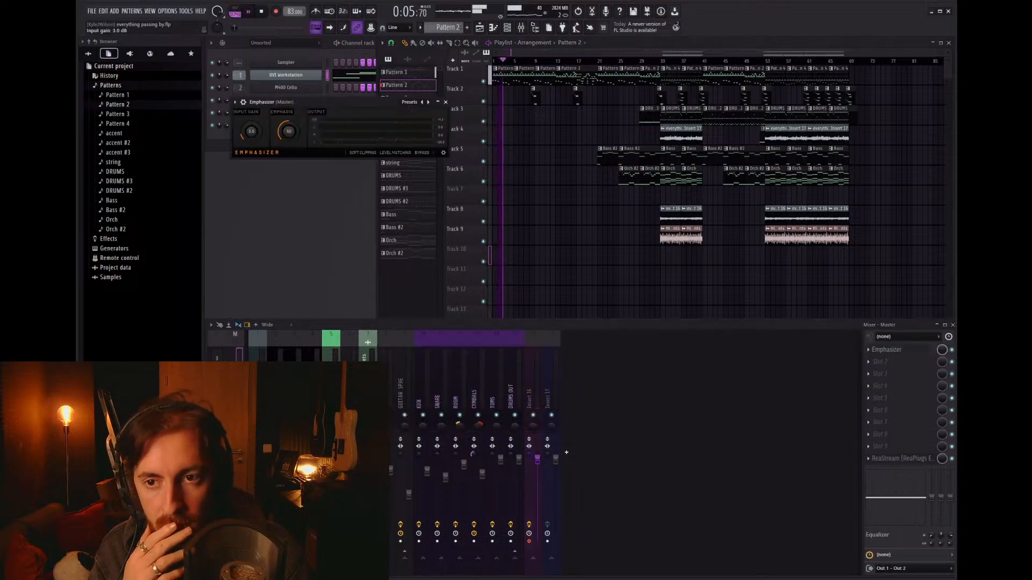
pyautogui.click(445, 102)
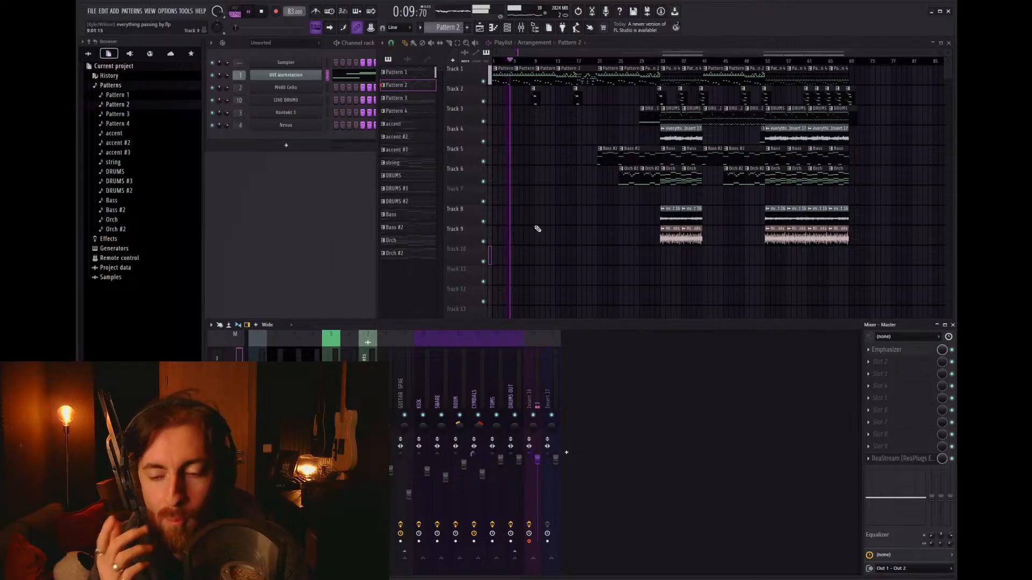
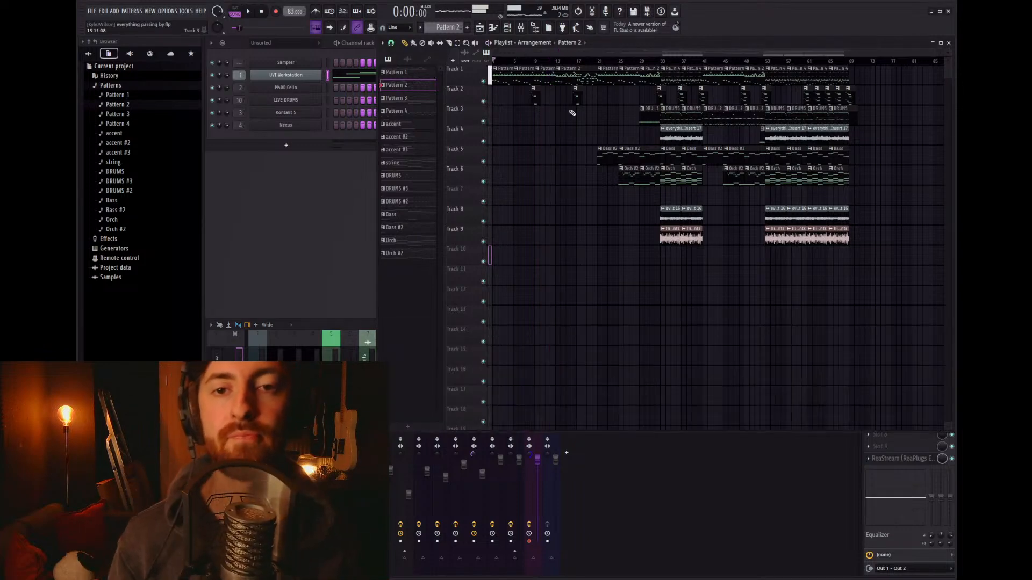
# Step: Record a full vocal take from about bar 5 through the end of the arrangement
pyautogui.click(518, 62)
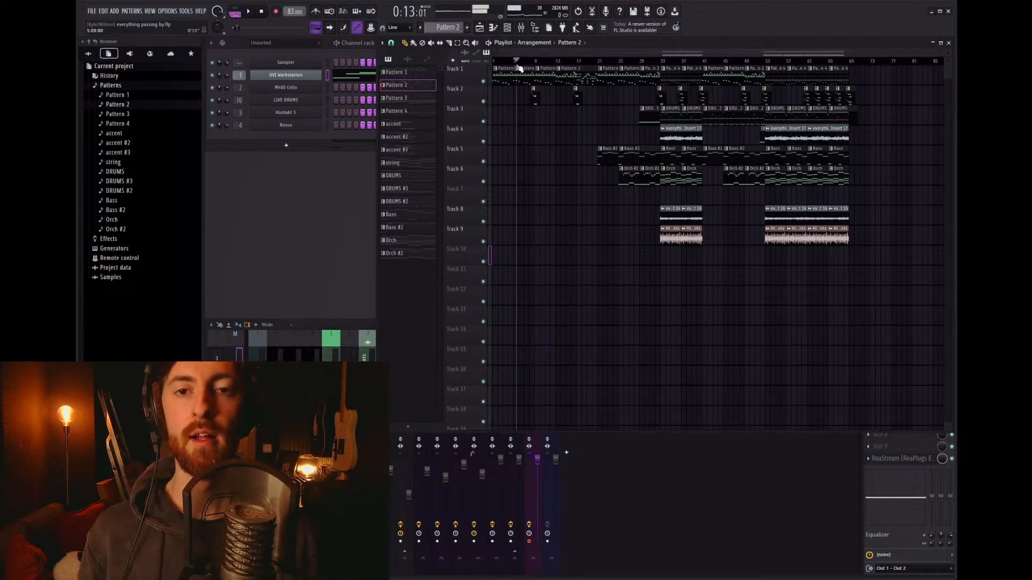
pyautogui.moveTo(518, 67); pyautogui.dragTo(517, 68)
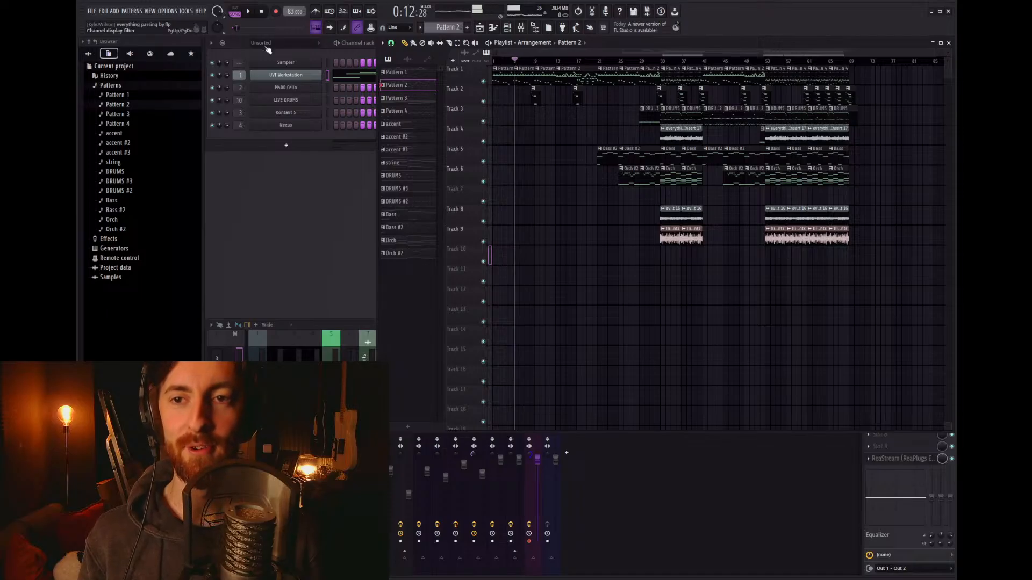
pyautogui.click(276, 11)
pyautogui.press('space')
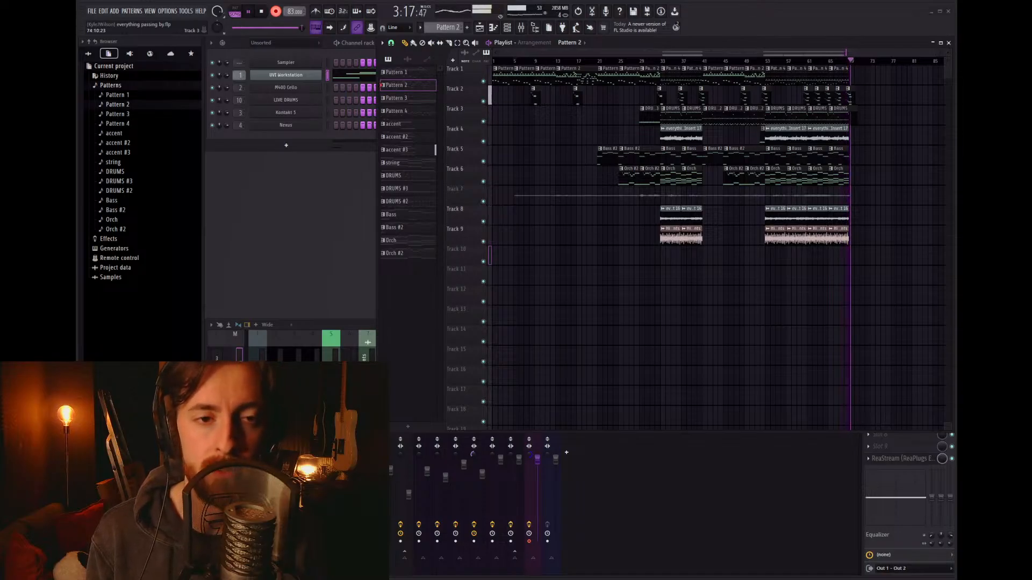
pyautogui.press('space')
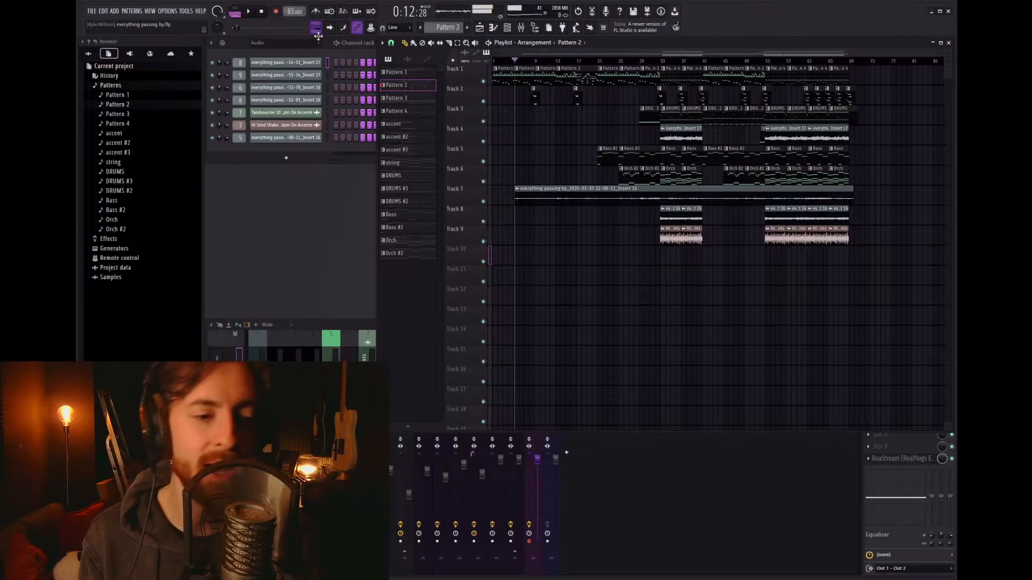
# Step: Inspect the Glossy Vocal track's effect chain, including the Fruity Reeverb 2 slot
pyautogui.click(331, 349)
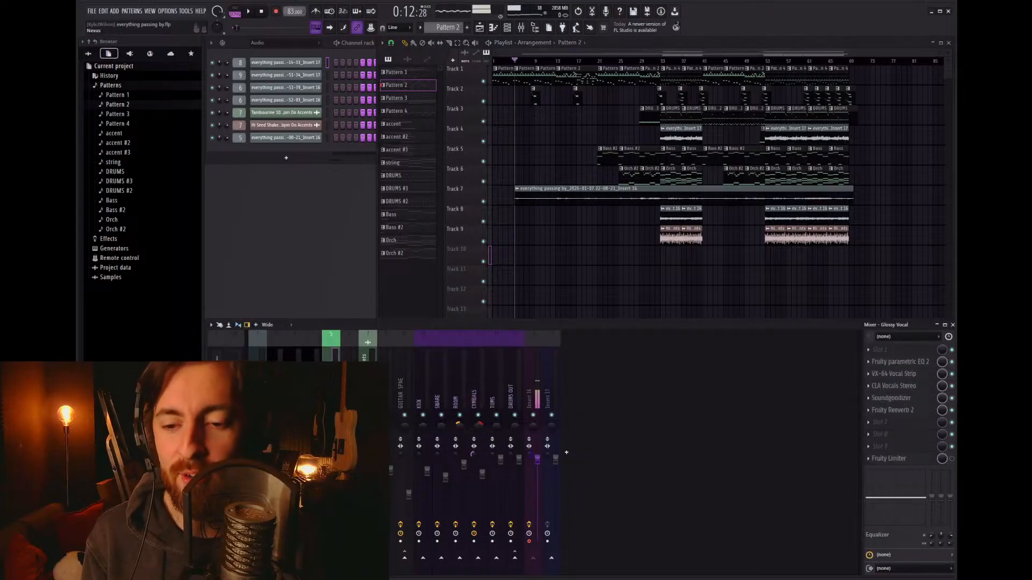
pyautogui.rightClick(769, 270)
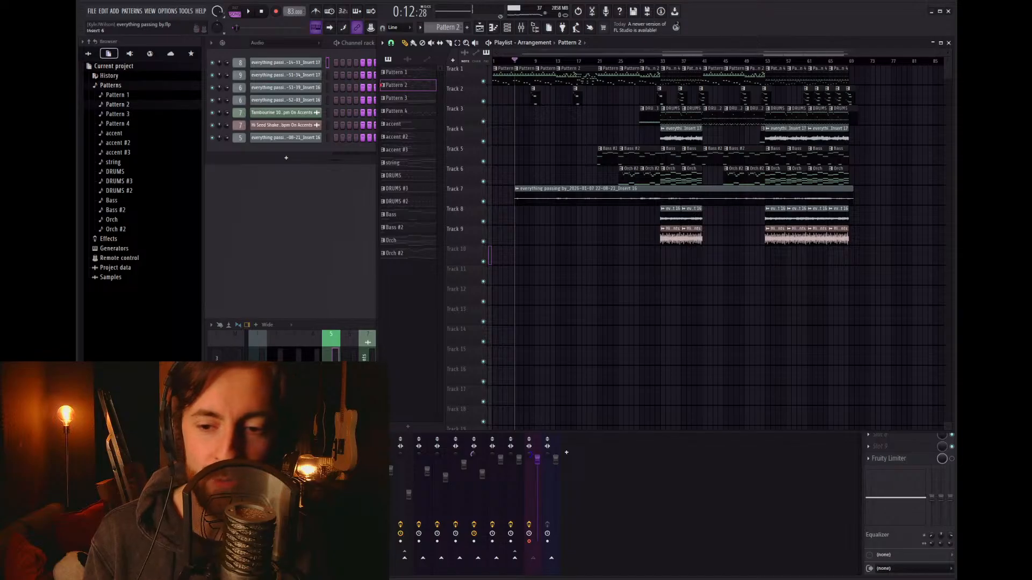
pyautogui.click(567, 452)
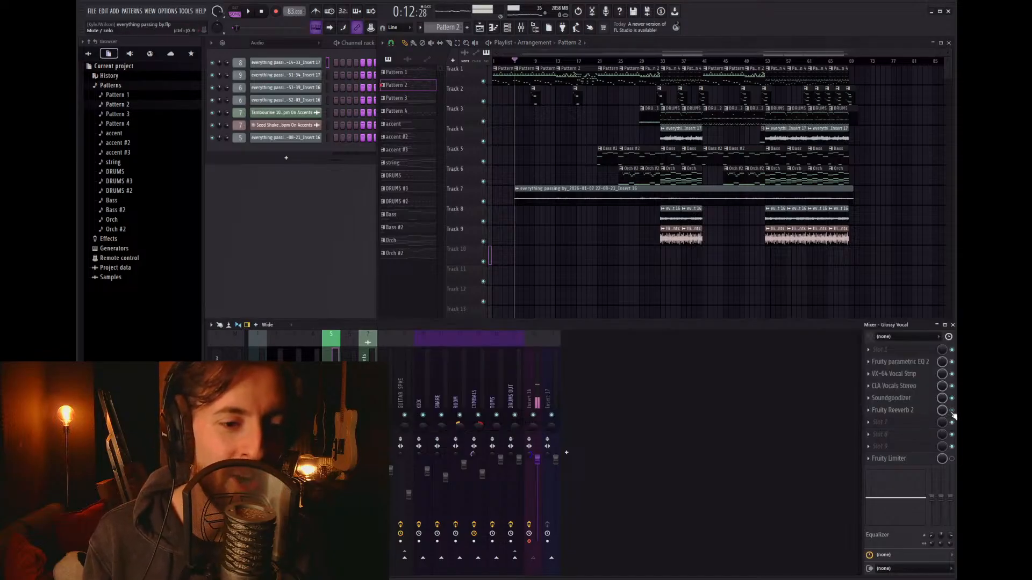
pyautogui.rightClick(639, 261)
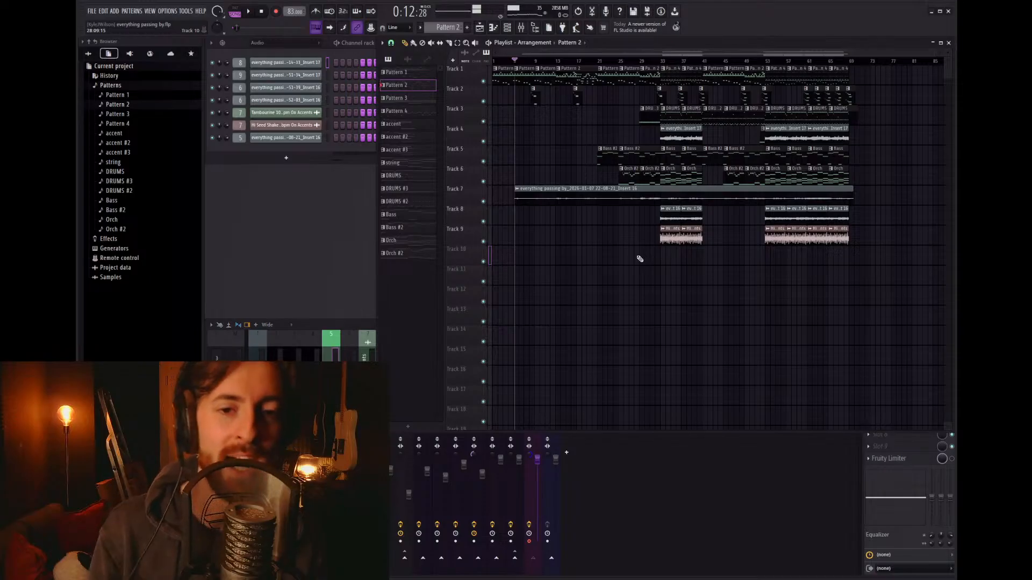
# Step: Trim the start of the recorded vocal clip on Track 7 to just before bar 9 and play it from there
pyautogui.scroll(4, 575, 212)
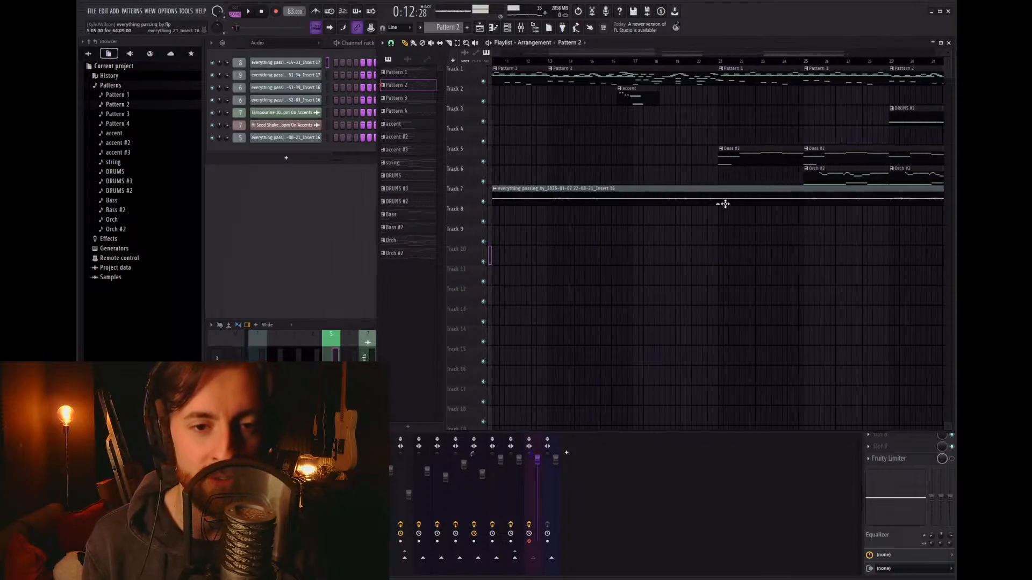
pyautogui.scroll(-3, 618, 219)
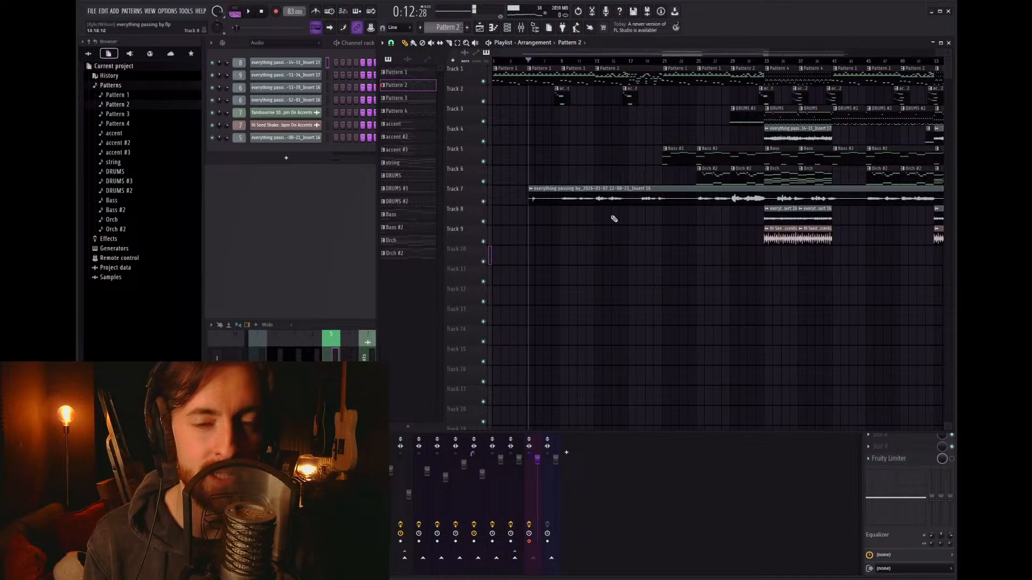
pyautogui.moveTo(530, 201); pyautogui.dragTo(547, 203)
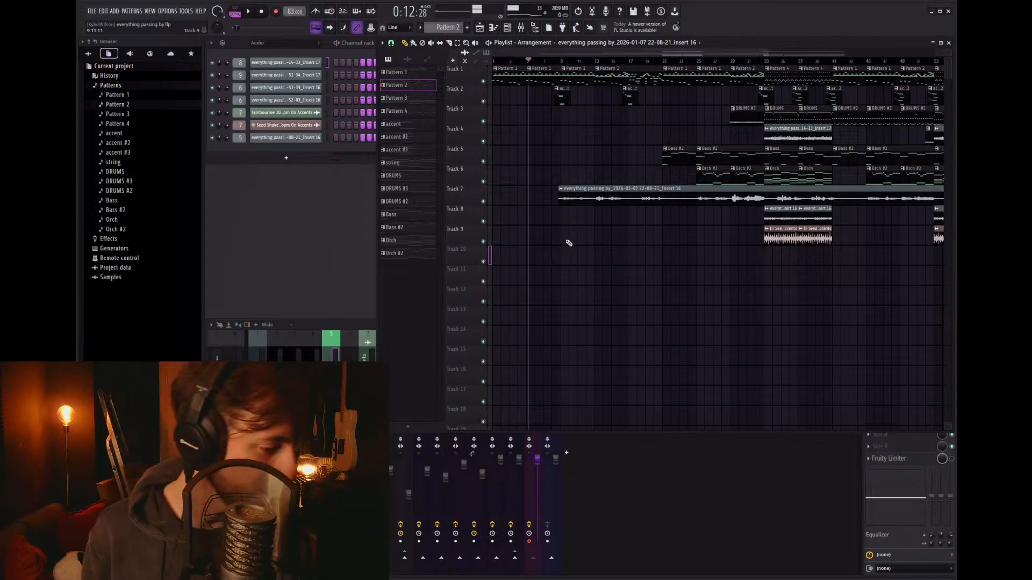
pyautogui.click(557, 60)
pyautogui.press('space')
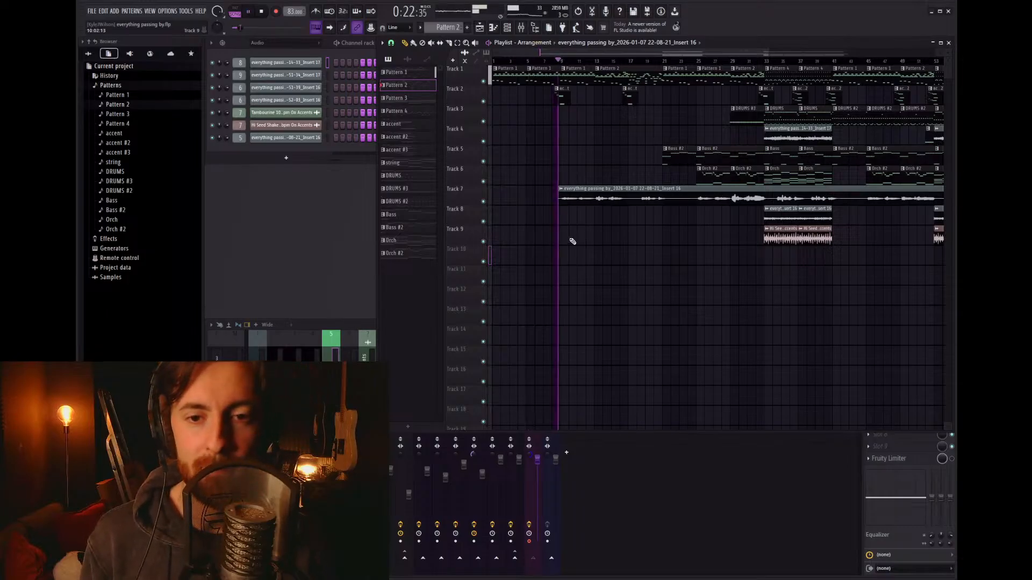
# Step: Check the Fruity Reeverb 2 settings on the Glossy Vocal track during playback
pyautogui.click(567, 453)
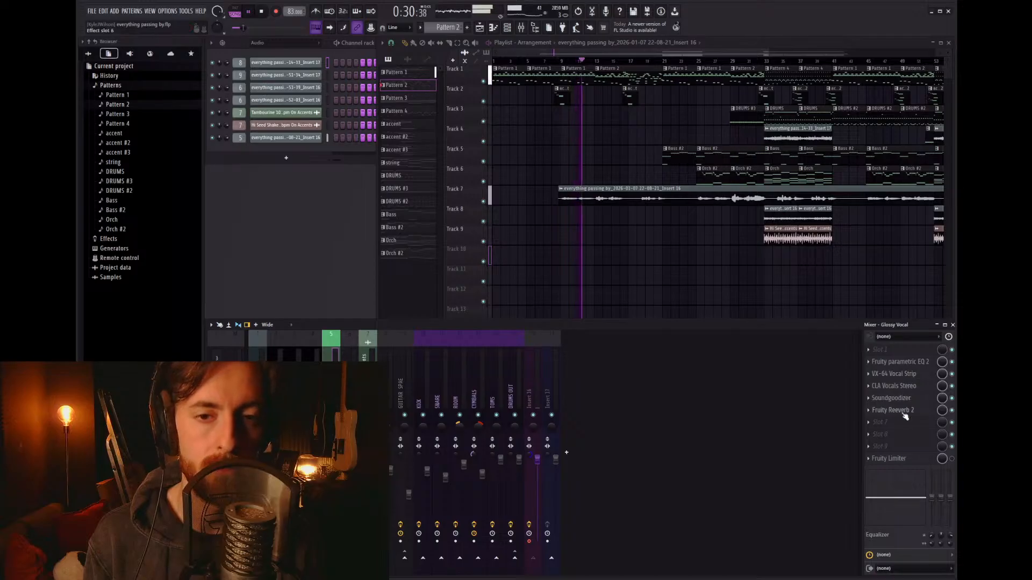
pyautogui.click(892, 410)
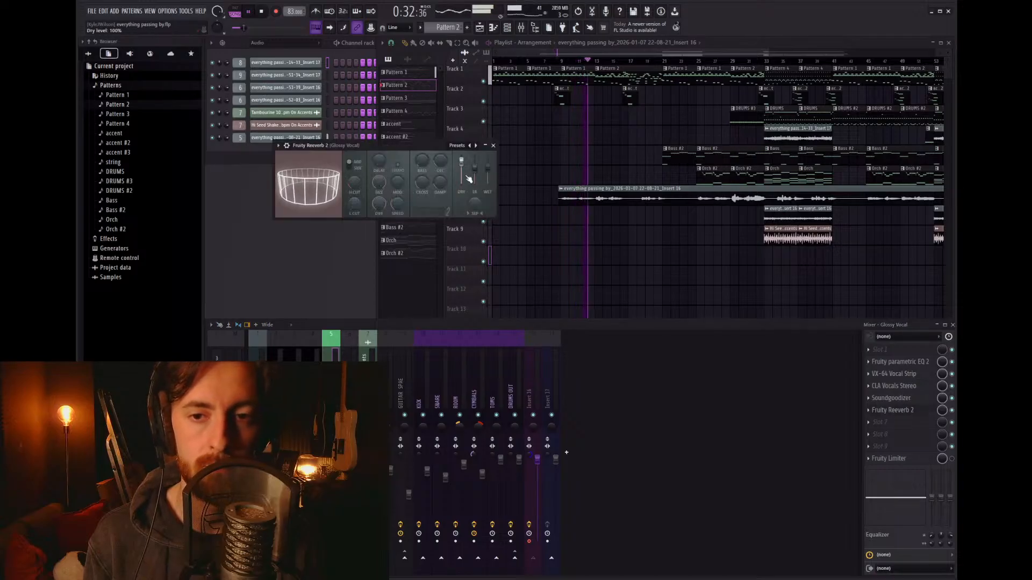
pyautogui.click(493, 146)
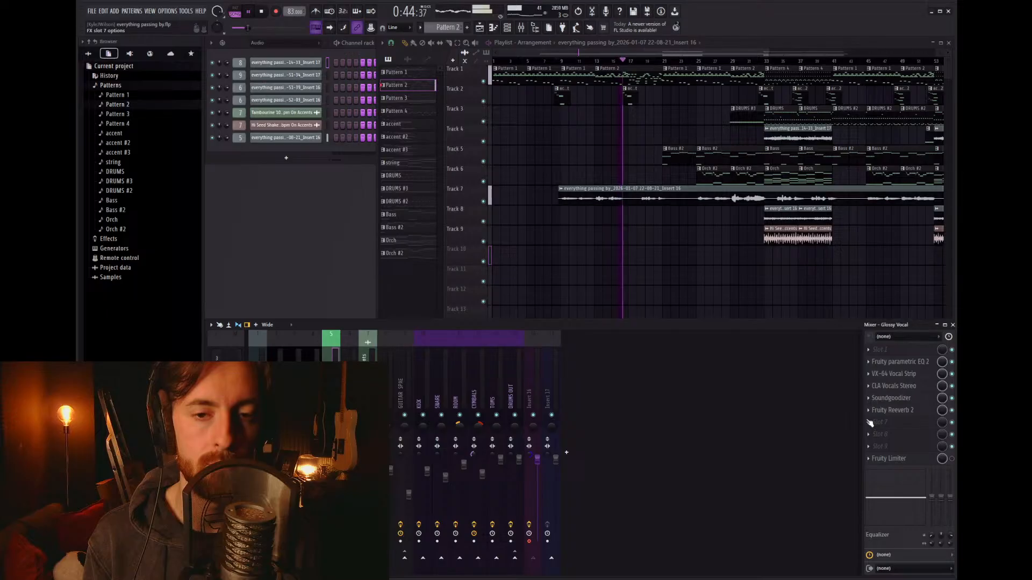
pyautogui.click(649, 251)
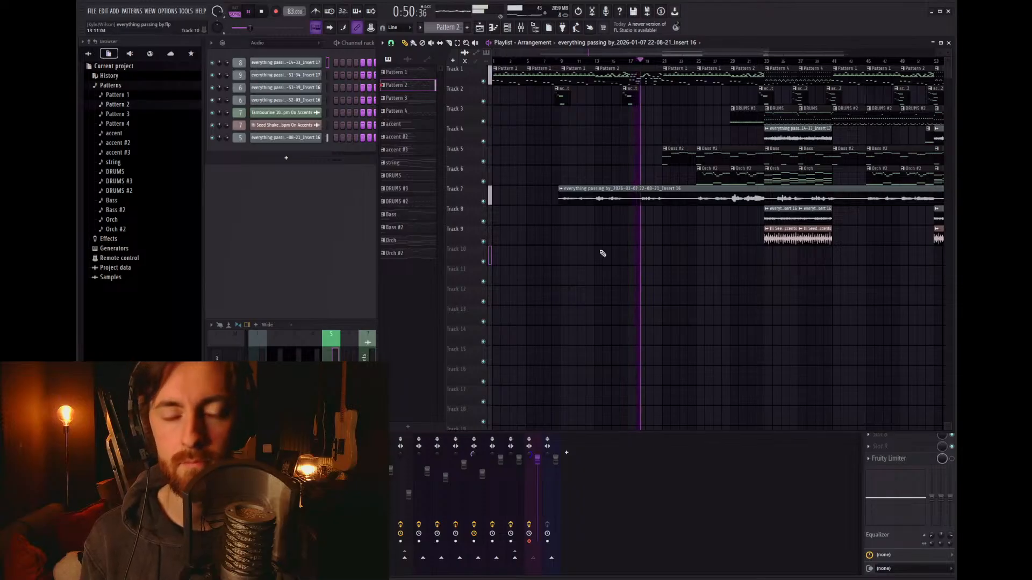
# Step: Trim the Track 7 vocal clip's start to bar 9 and slice it at about bar 17.5 and at bar 23
pyautogui.scroll(3, 599, 253)
pyautogui.moveTo(508, 200); pyautogui.dragTo(514, 202)
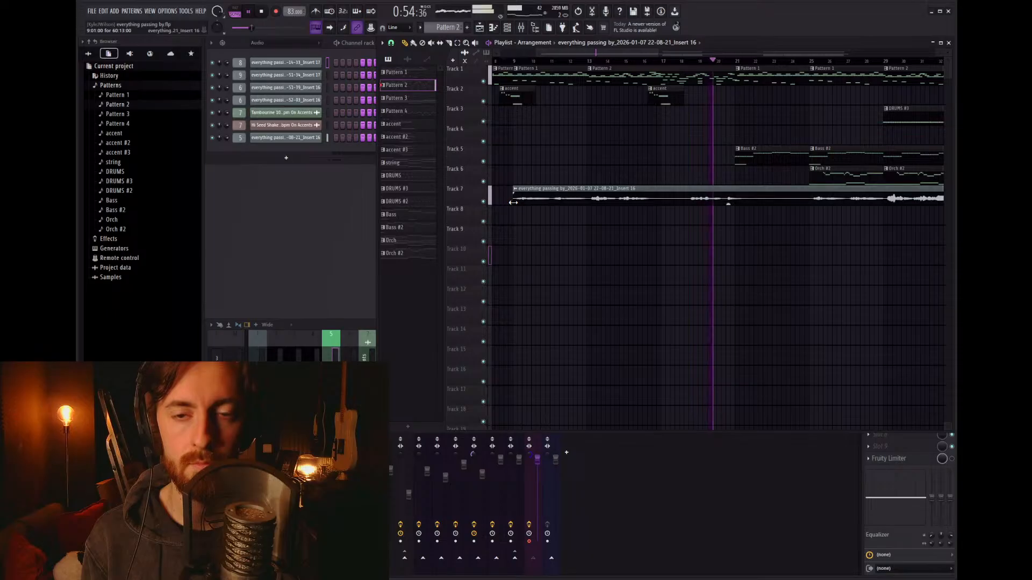
pyautogui.click(671, 200)
pyautogui.click(772, 201)
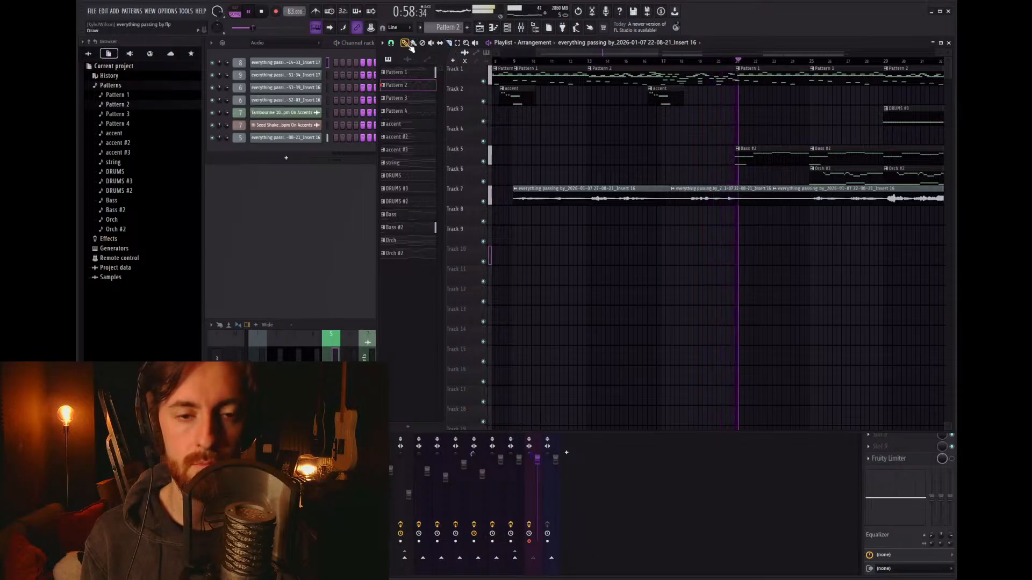
# Step: Trim the sliced vocal clips with short fades, leaving gaps from about bar 16.5 to 18.5 and bar 22 to 25
pyautogui.moveTo(767, 188); pyautogui.dragTo(753, 188)
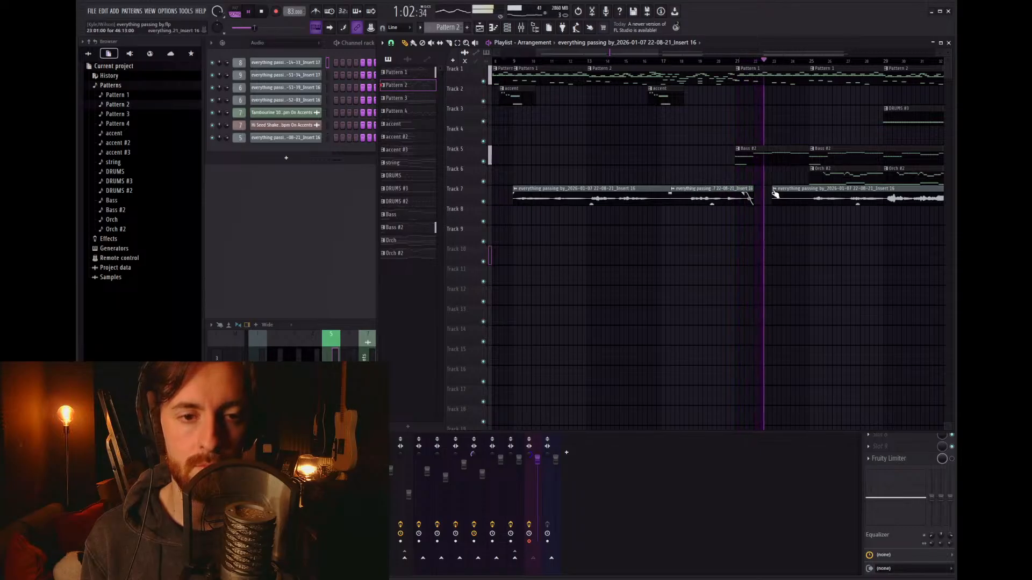
pyautogui.moveTo(773, 189); pyautogui.dragTo(810, 189)
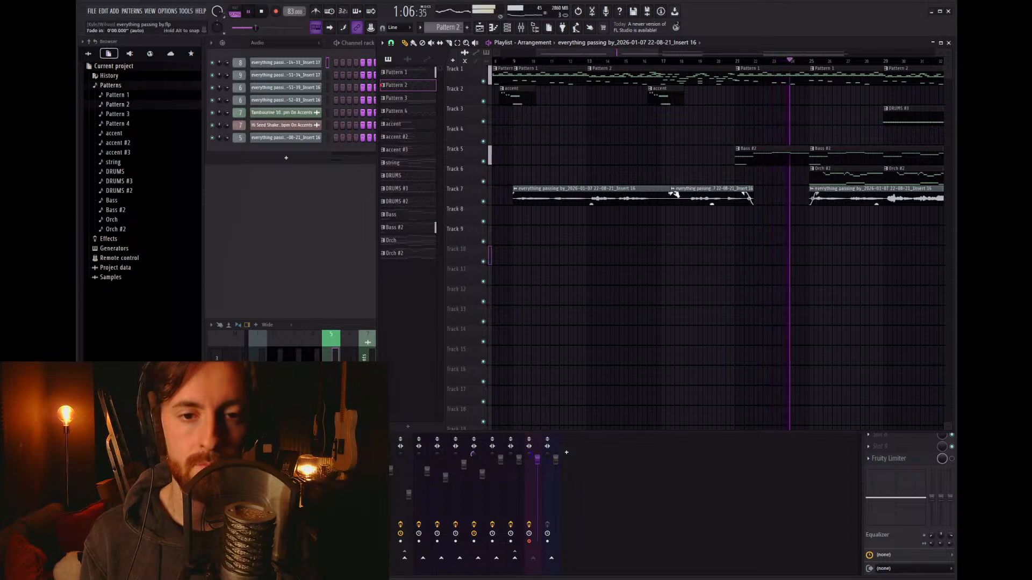
pyautogui.moveTo(668, 188); pyautogui.dragTo(689, 189)
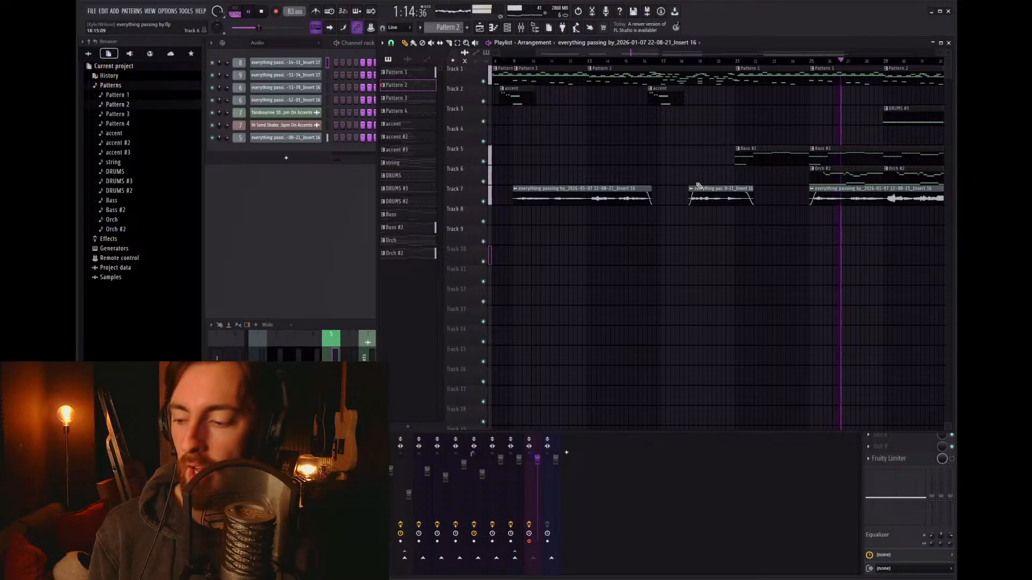
# Step: Slice the Track 7 vocal clip at about bar 34 and again at about bar 38
pyautogui.moveTo(649, 55); pyautogui.dragTo(705, 54)
pyautogui.scroll(-2, 828, 216)
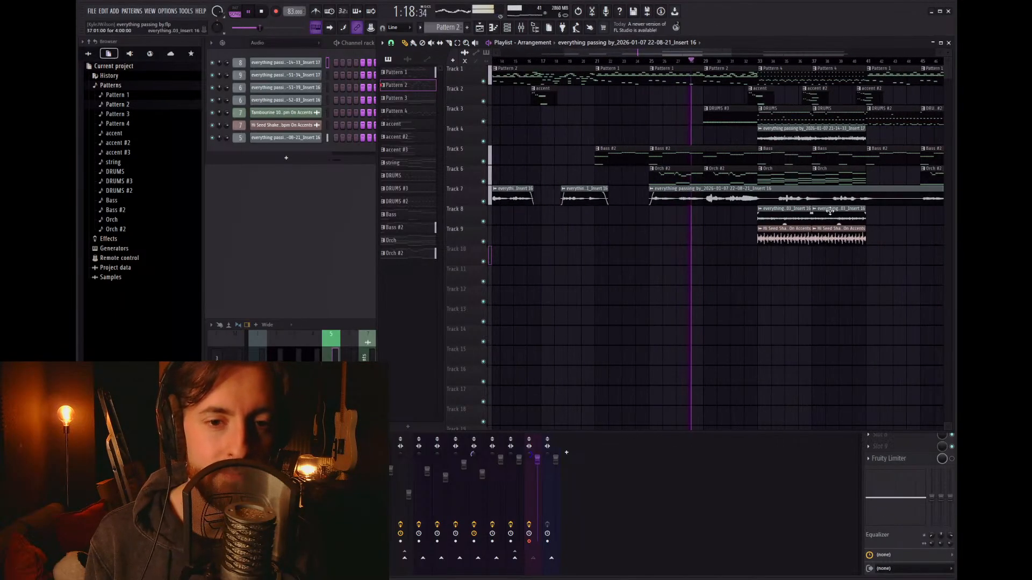
pyautogui.scroll(3, 889, 219)
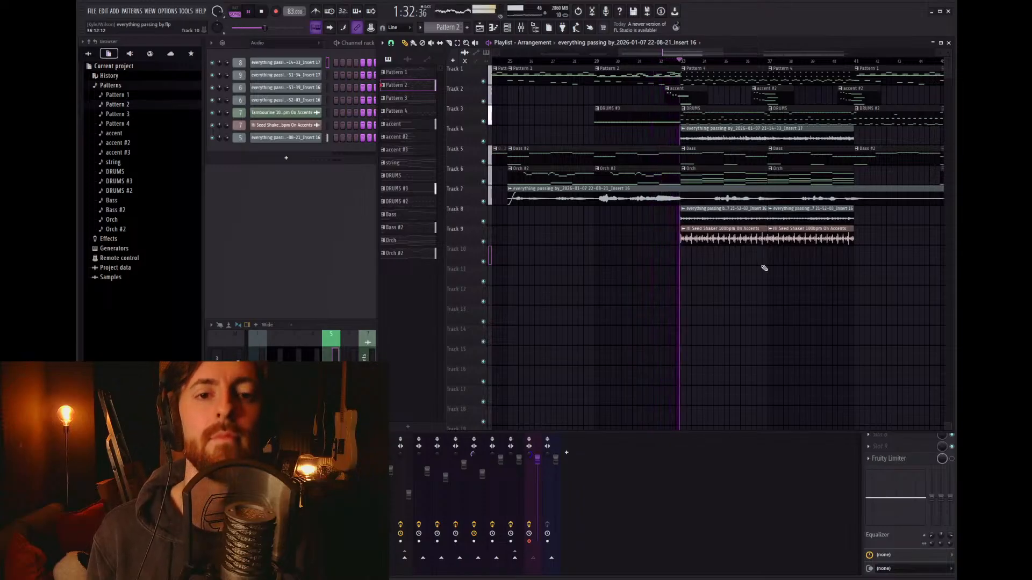
pyautogui.scroll(-2, 764, 267)
pyautogui.scroll(2, 816, 256)
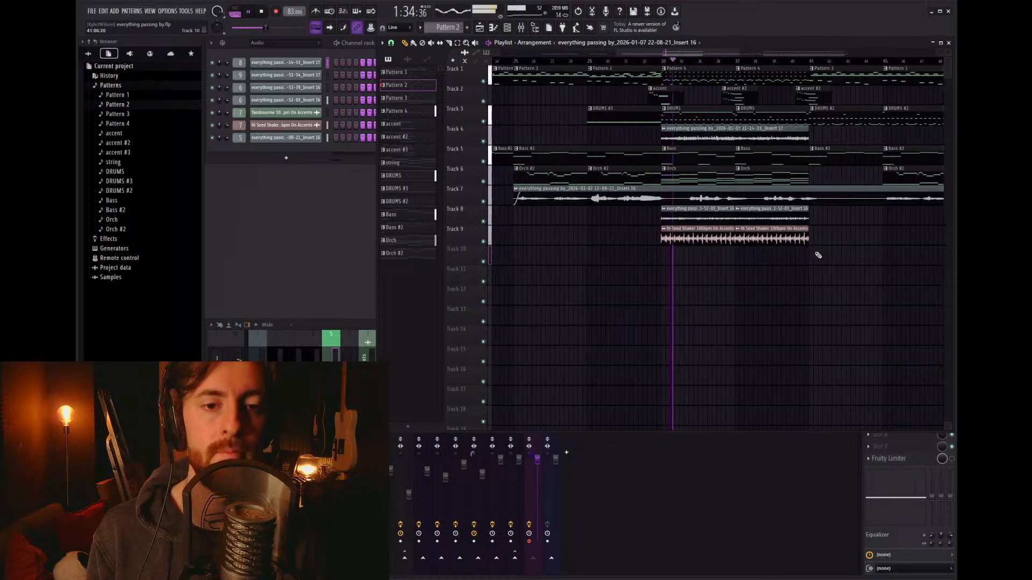
pyautogui.scroll(1, 743, 240)
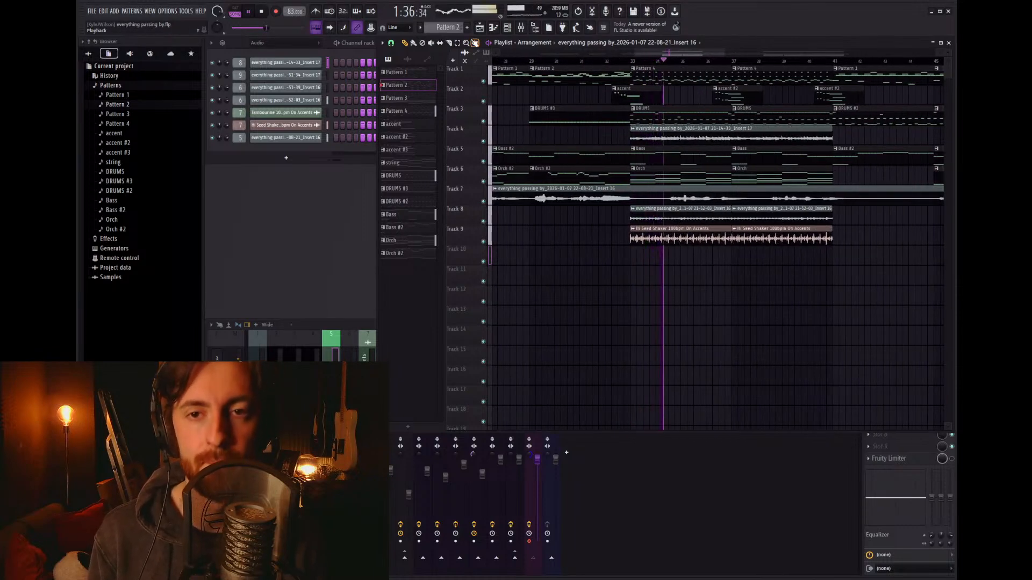
pyautogui.click(448, 43)
pyautogui.click(656, 198)
pyautogui.click(763, 199)
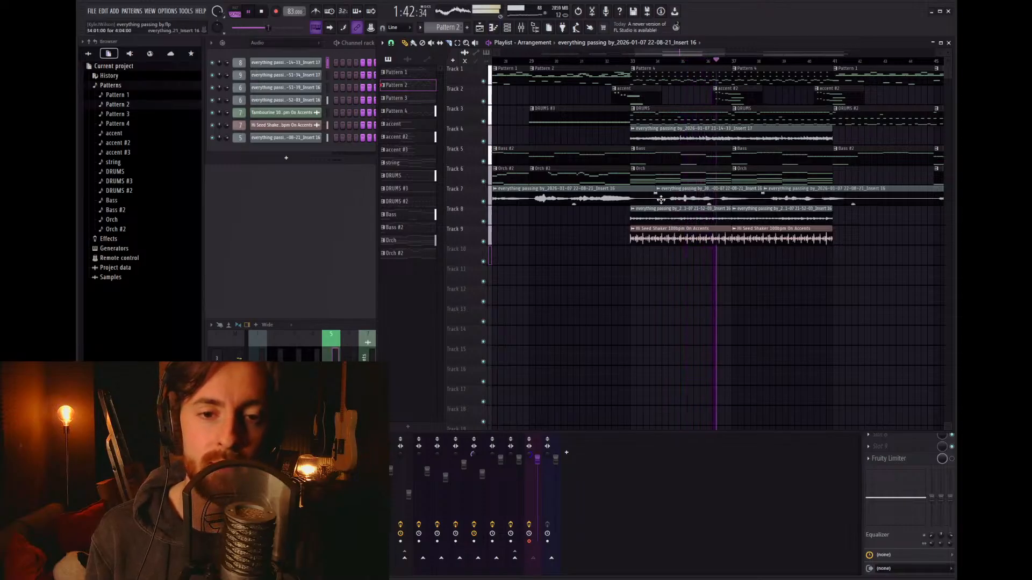
# Step: Trim the sliced Track 7 vocals with short fades, leaving gaps from about bar 33 to 34.5 and bar 37.5 to 38.5
pyautogui.moveTo(654, 200); pyautogui.dragTo(643, 201)
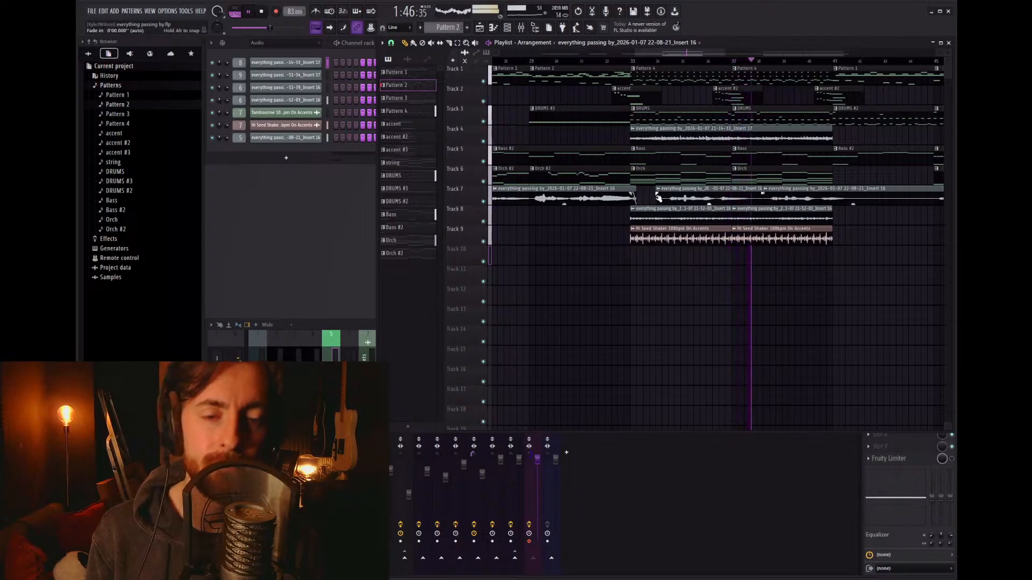
pyautogui.moveTo(656, 196); pyautogui.dragTo(670, 193)
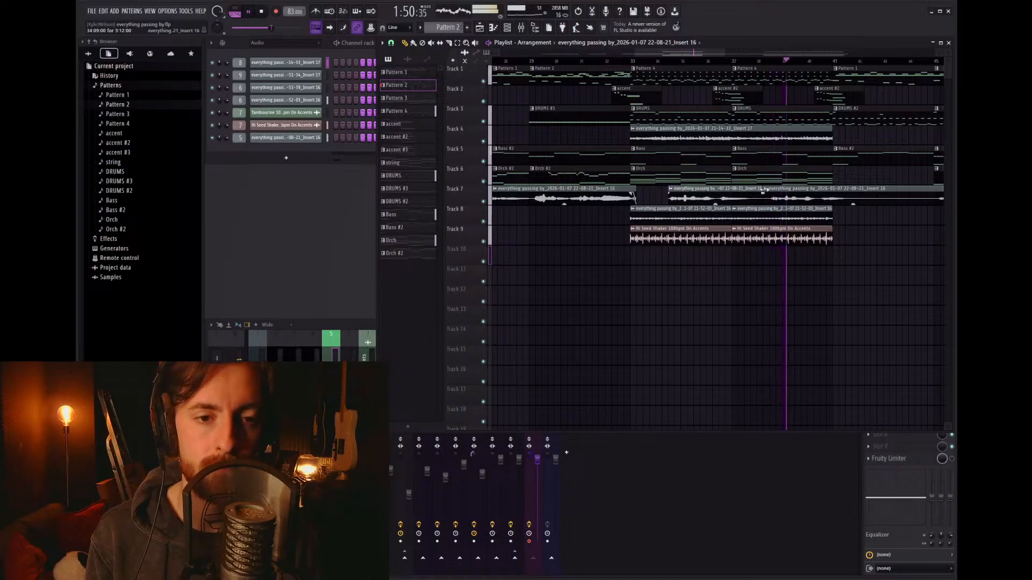
pyautogui.moveTo(755, 191)
pyautogui.mouseDown()
pyautogui.moveTo(745, 195)
pyautogui.moveTo(773, 193)
pyautogui.mouseUp()
pyautogui.scroll(-2, 661, 194)
pyautogui.scroll(2, 661, 194)
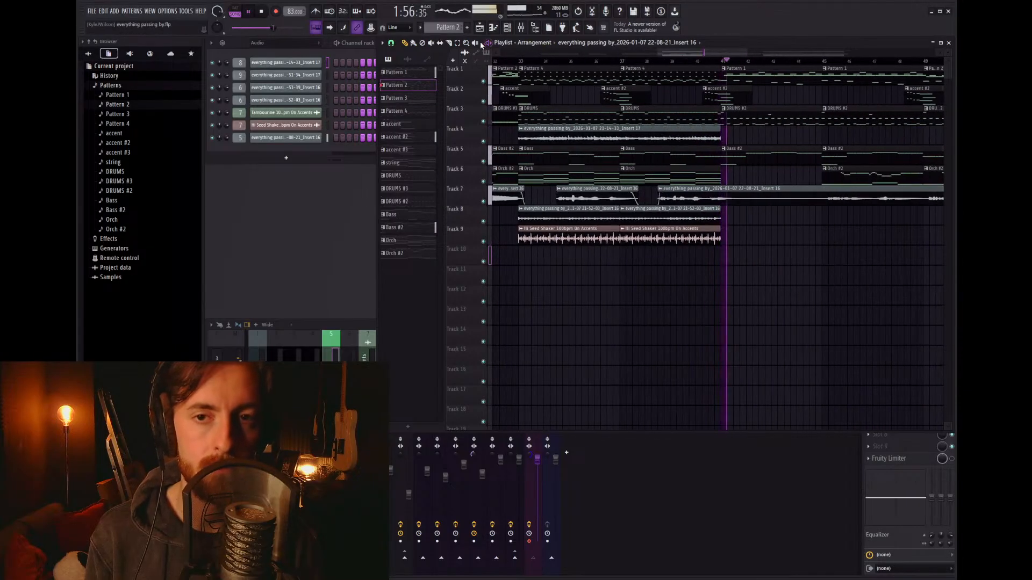
# Step: Slice the Track 7 vocal at about bar 41.75 and trim the following clip's start to bar 45 with short fades
pyautogui.click(740, 191)
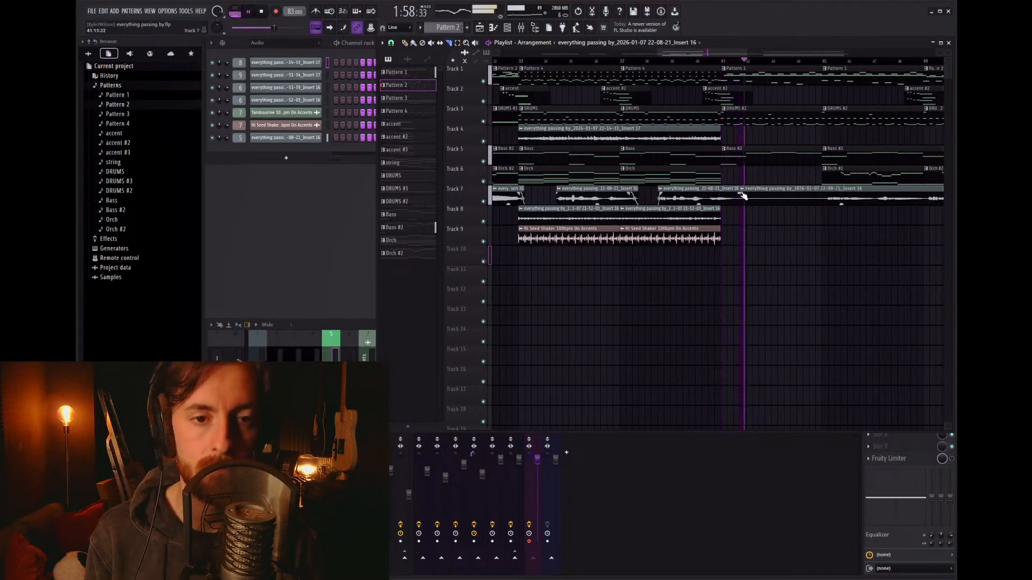
pyautogui.click(405, 43)
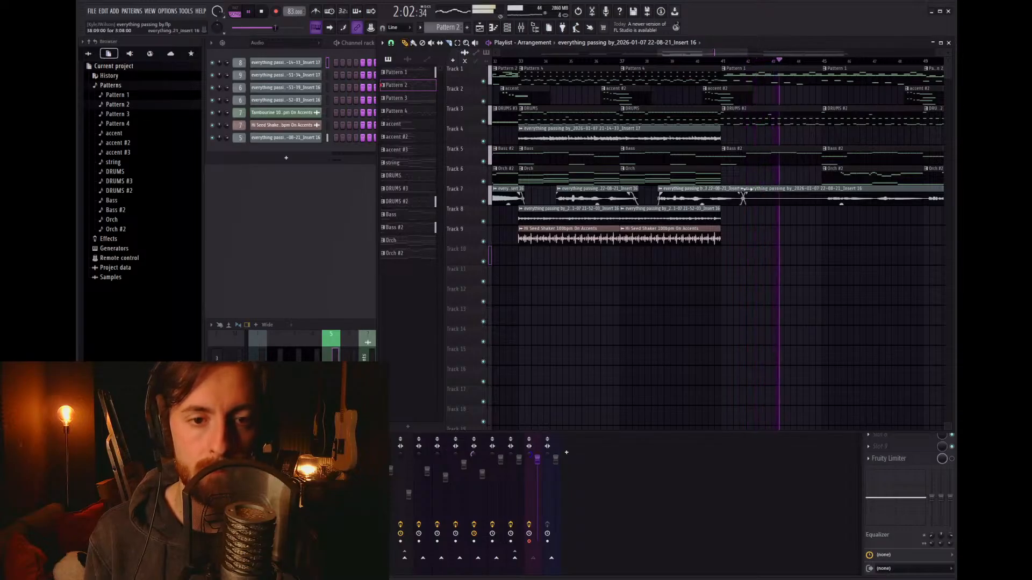
pyautogui.moveTo(741, 192); pyautogui.dragTo(822, 192)
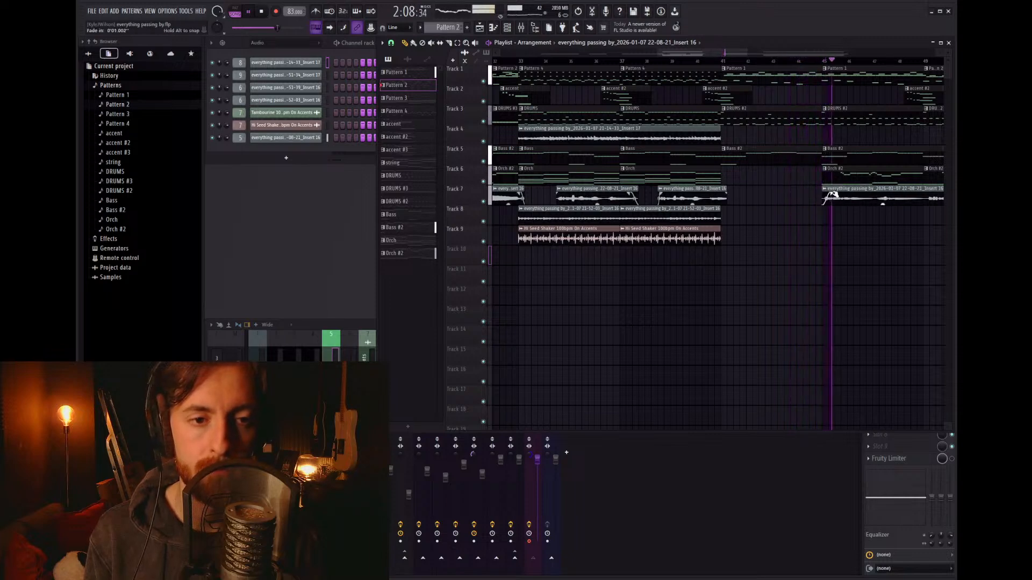
pyautogui.moveTo(727, 189); pyautogui.dragTo(742, 190)
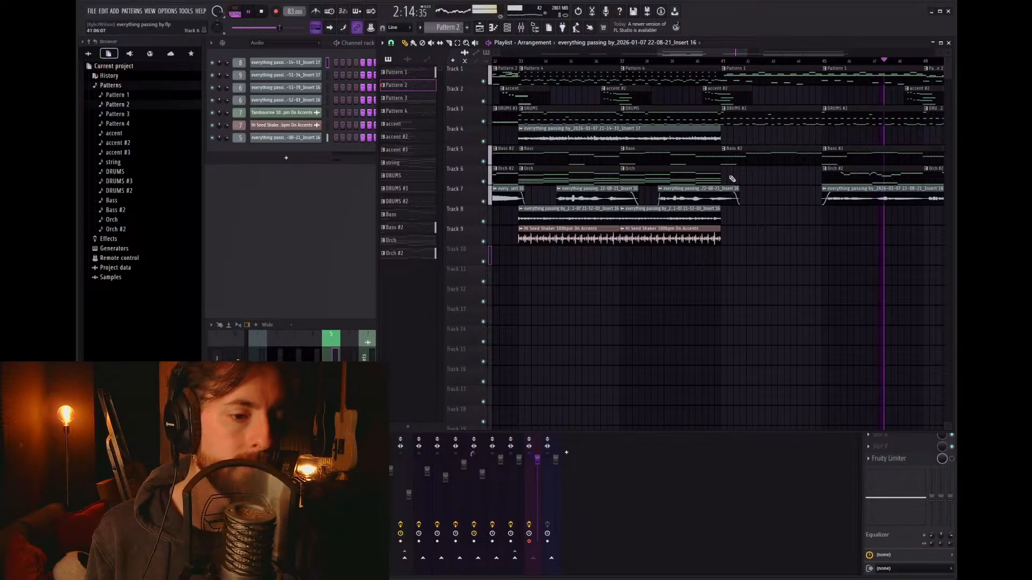
# Step: Slice the Track 7 vocal at about bar 53.75 and trim both sides with short fades, leaving a gap to about bar 54.25
pyautogui.moveTo(685, 56); pyautogui.dragTo(730, 56)
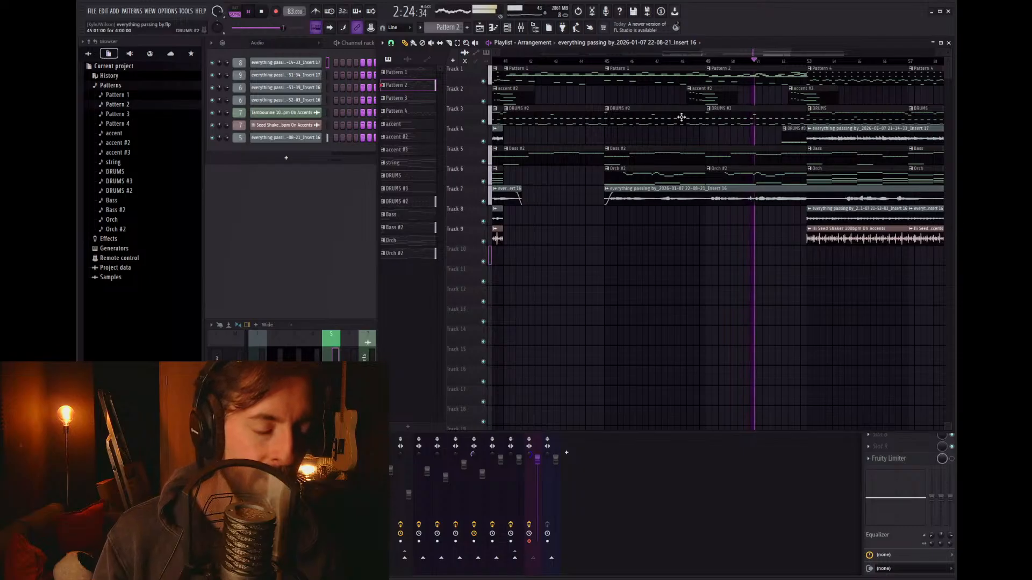
pyautogui.scroll(-2, 766, 274)
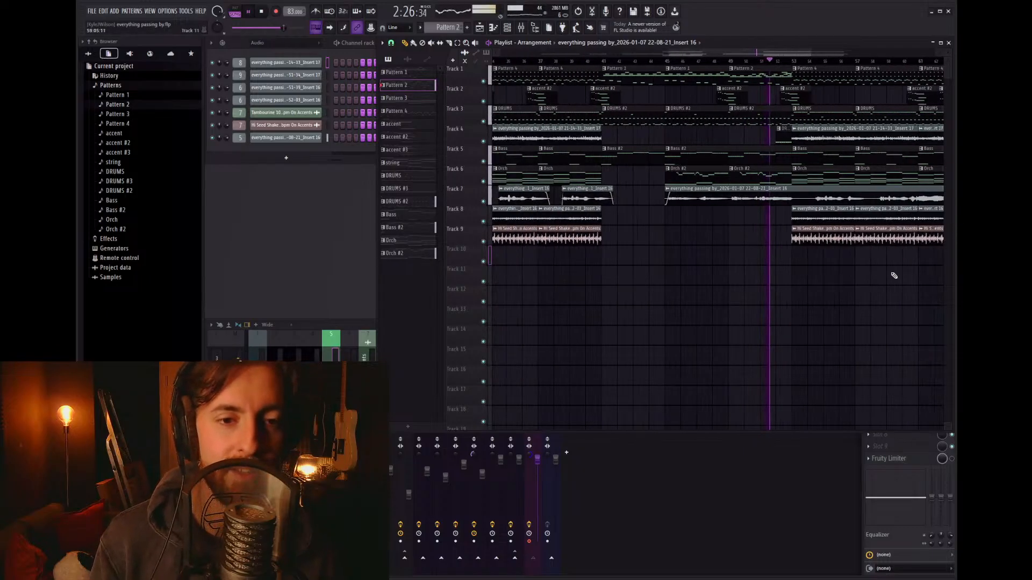
pyautogui.scroll(2, 894, 275)
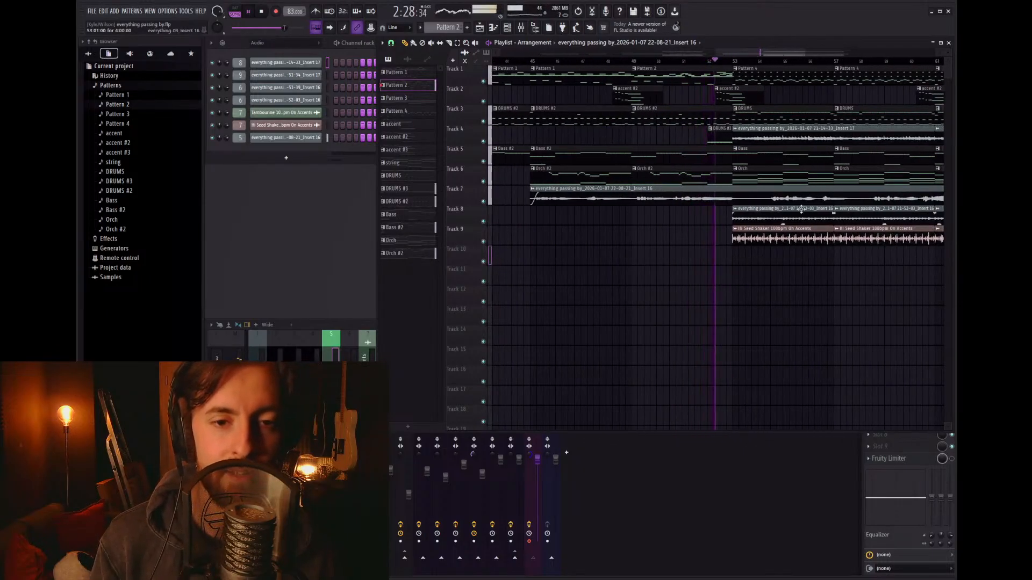
pyautogui.click(752, 199)
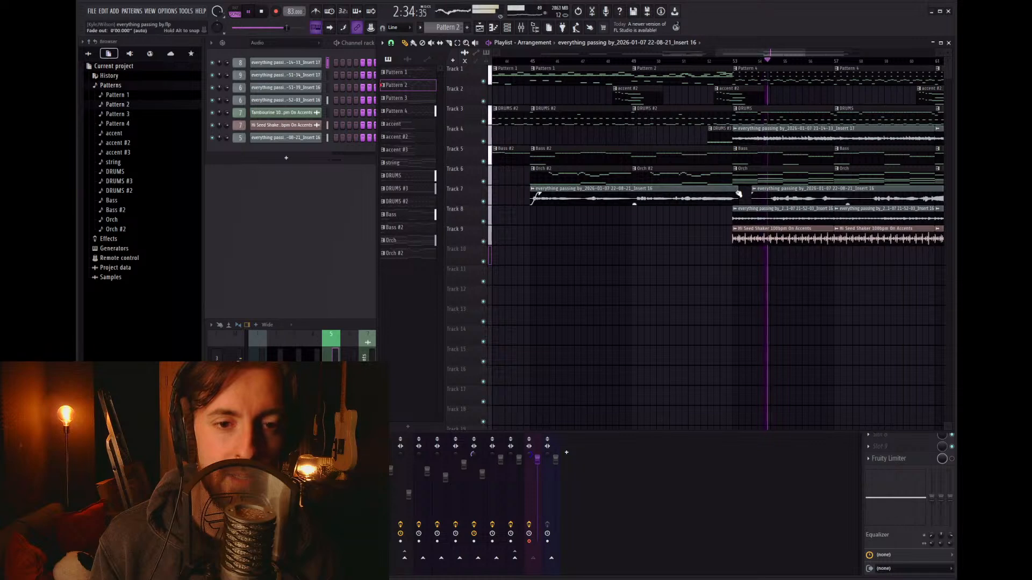
pyautogui.moveTo(752, 189); pyautogui.dragTo(771, 189)
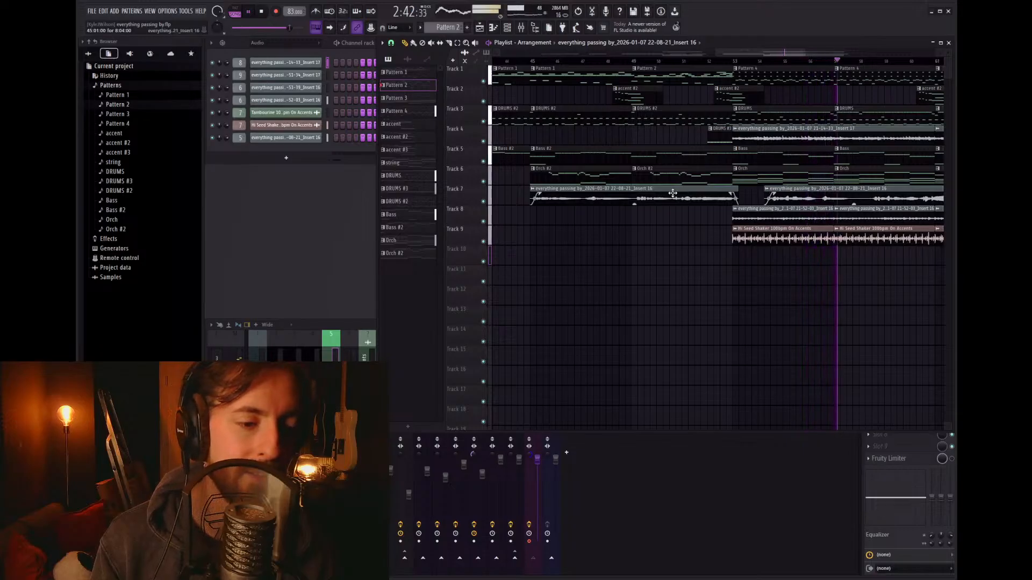
# Step: Trim the Track 7 vocal gap to about bar 57.5 to 58.5 and fade out the last clip's end just before bar 70
pyautogui.press('space')
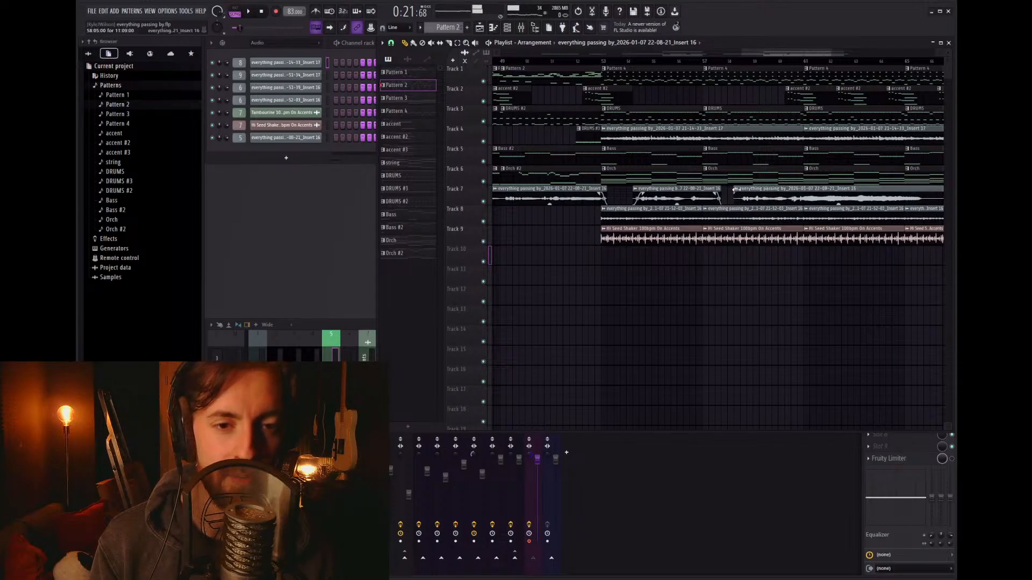
pyautogui.scroll(-3, 690, 198)
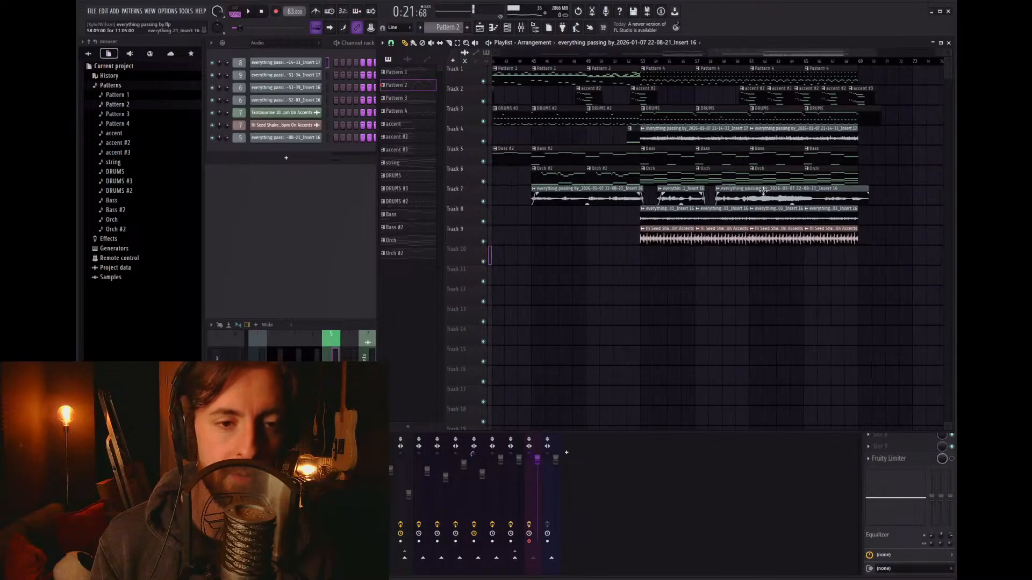
pyautogui.scroll(3, 880, 200)
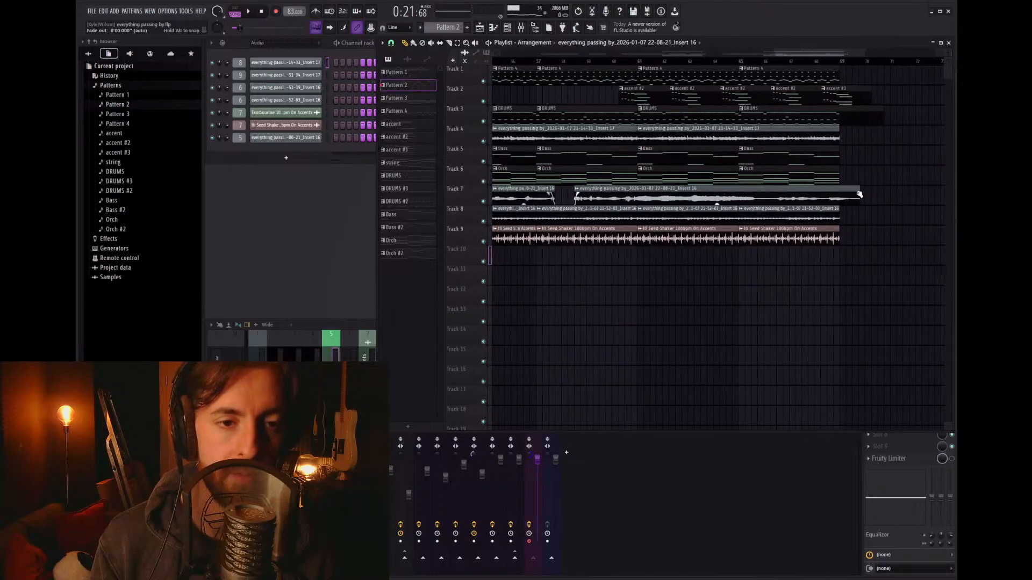
pyautogui.scroll(-2, 844, 192)
pyautogui.scroll(2, 735, 173)
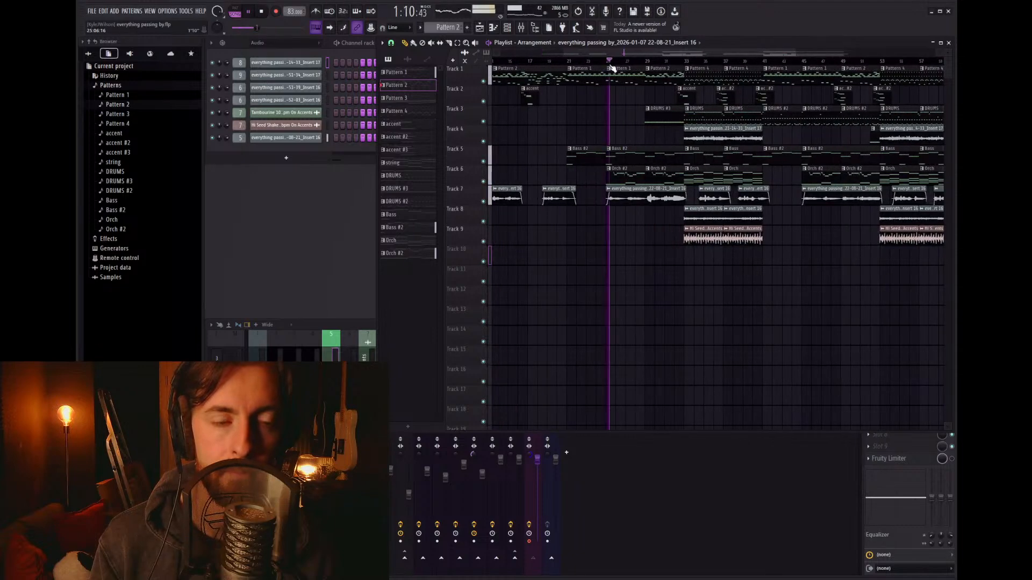
# Step: Play the arrangement with the trimmed vocals and set the Fruity Reeverb 2 wet level on the Glossy Vocal track to 41%
pyautogui.scroll(-2, 612, 68)
pyautogui.scroll(2, 769, 152)
pyautogui.click(579, 65)
pyautogui.click(909, 413)
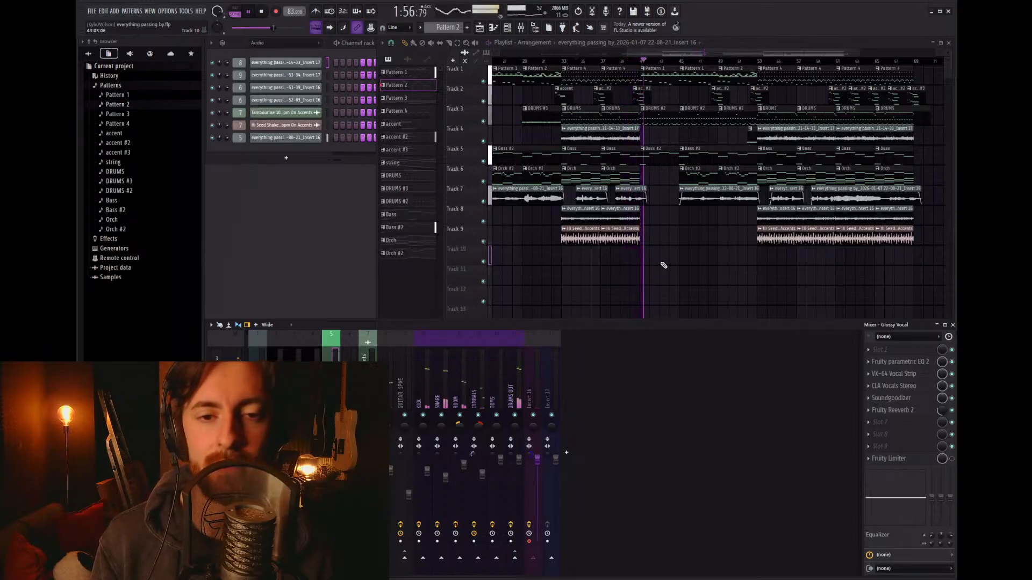
pyautogui.click(921, 417)
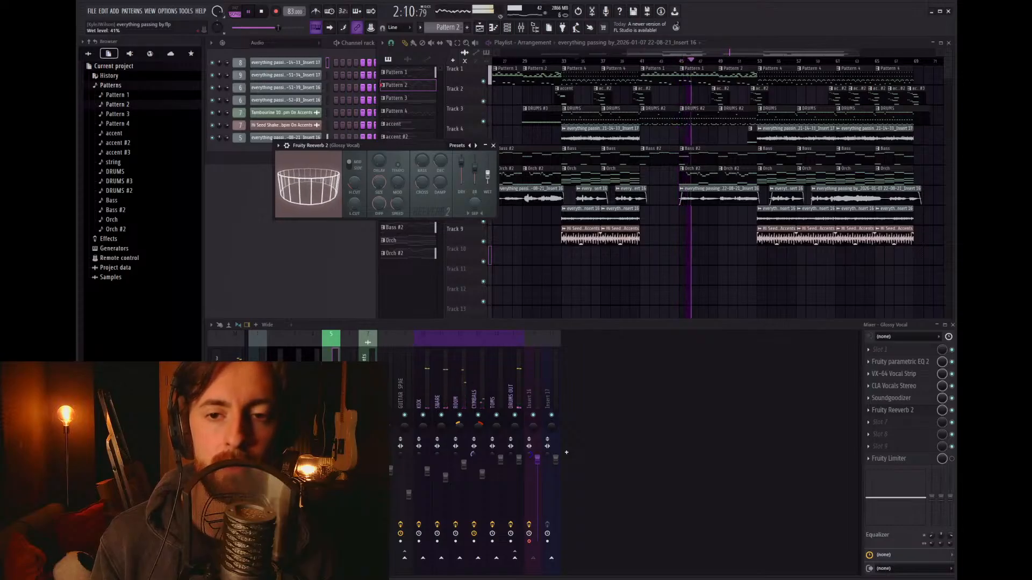
pyautogui.click(493, 145)
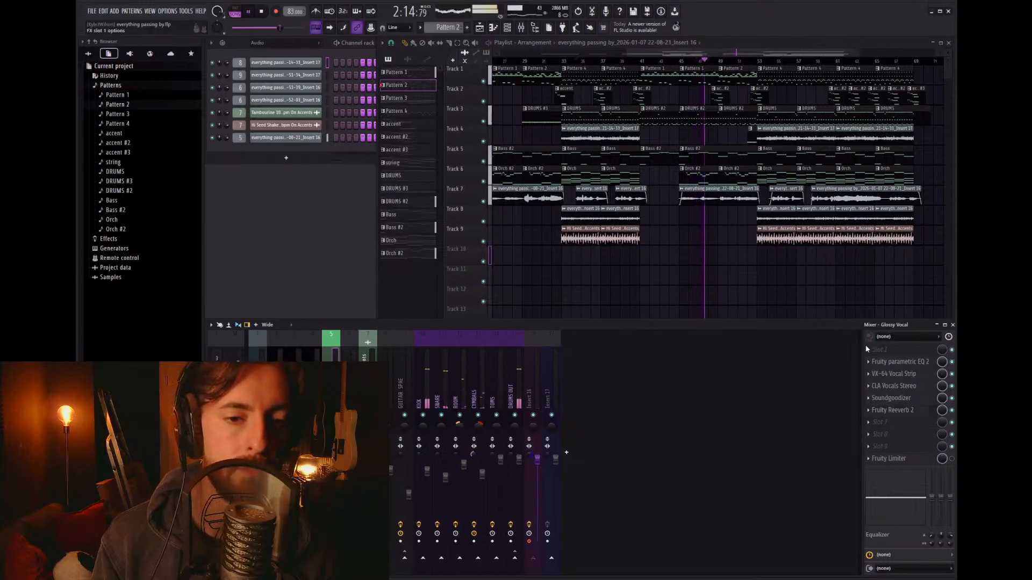
# Step: Add UADx Studer A800 Tape Recorder below Fruity Reeverb 2 on the Glossy Vocal track and load its Make It Pop preset
pyautogui.click(840, 45)
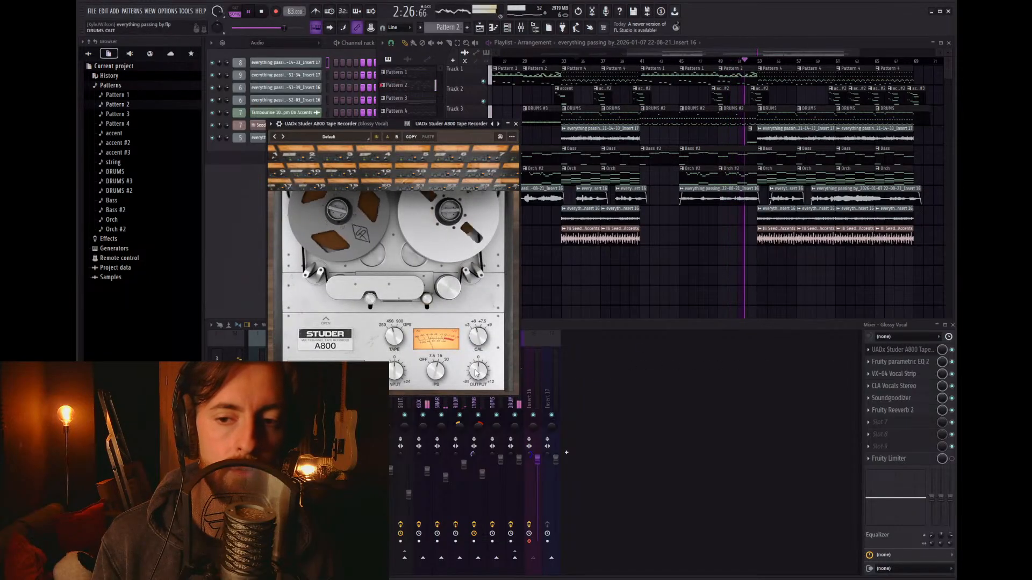
pyautogui.moveTo(888, 371); pyautogui.dragTo(900, 411)
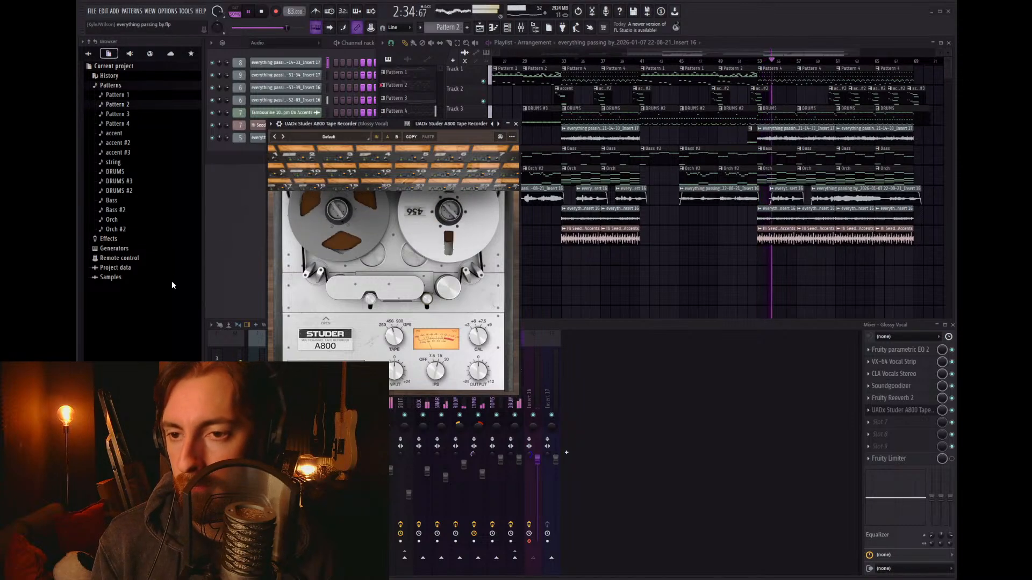
pyautogui.press('Down')
pyautogui.press('Down')
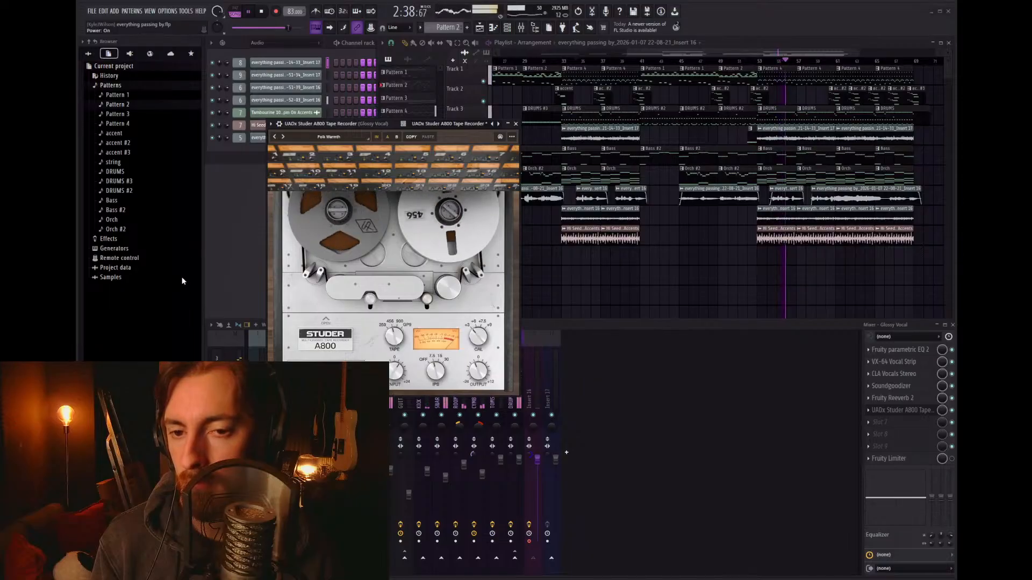
pyautogui.press('Down')
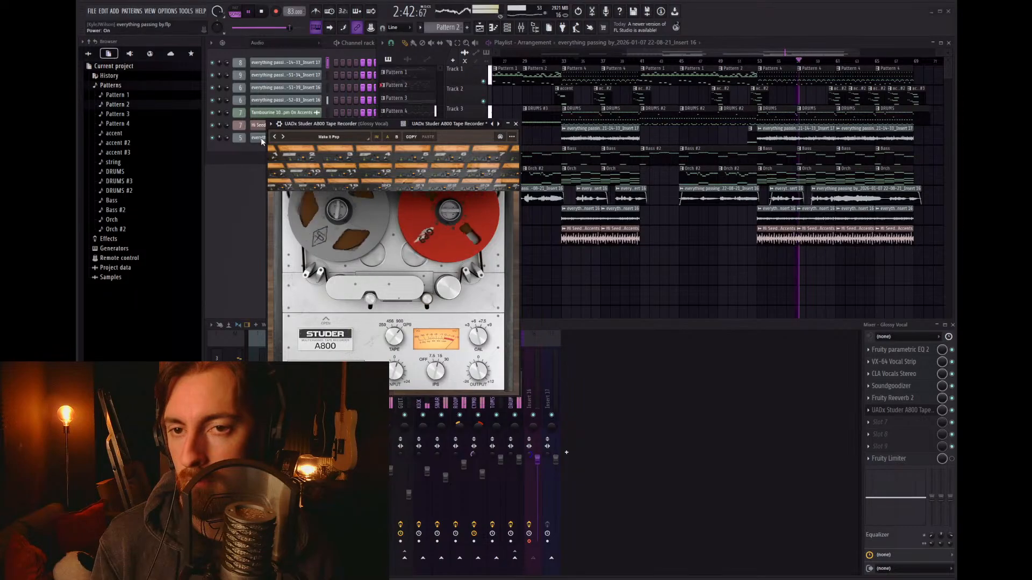
pyautogui.click(515, 124)
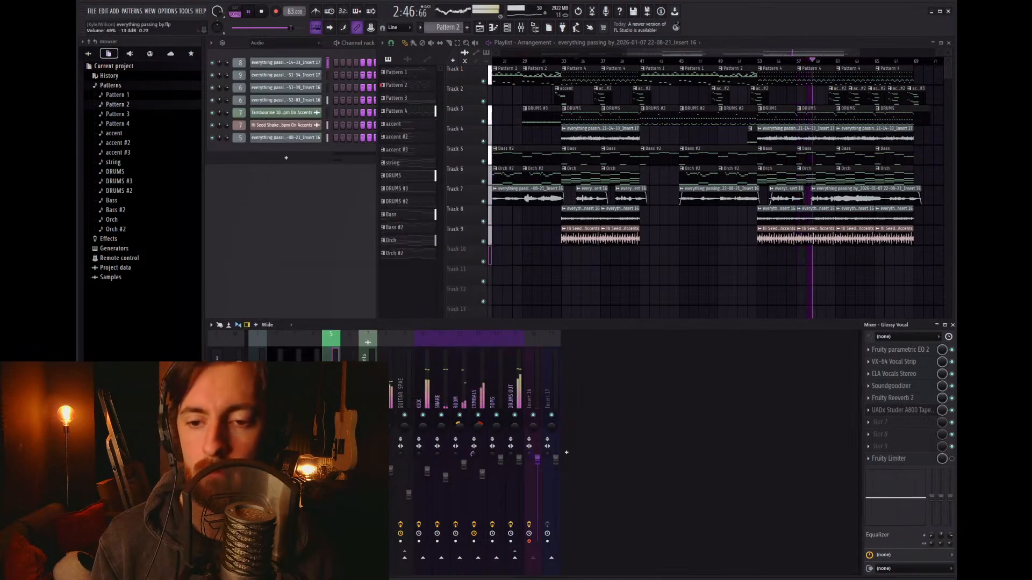
# Step: Raise the bass in CLA Vocals Stereo to 7.1 and check the Fruity Reeverb 2 settings on the Glossy Vocal track
pyautogui.click(898, 374)
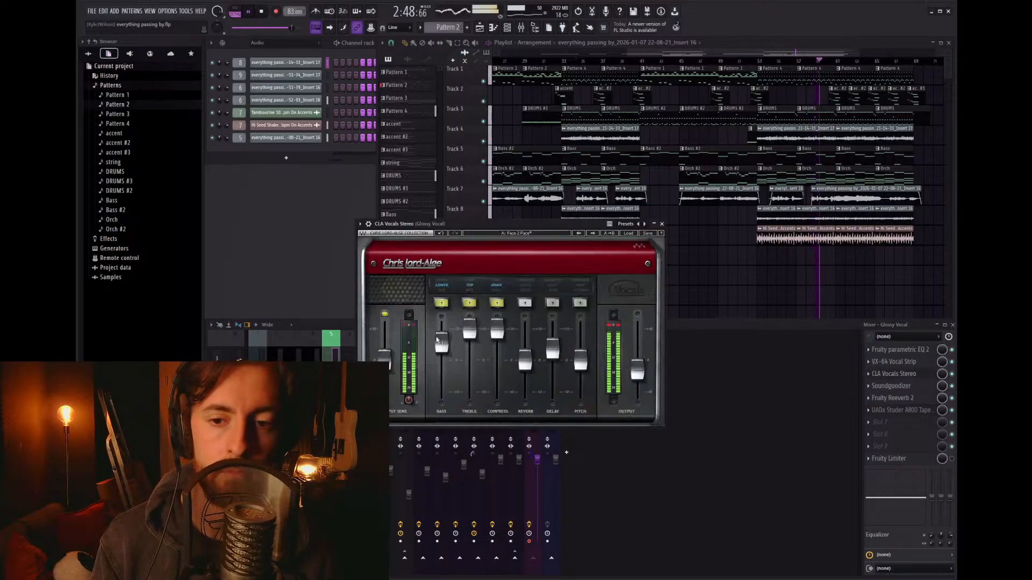
pyautogui.moveTo(441, 338); pyautogui.dragTo(441, 337)
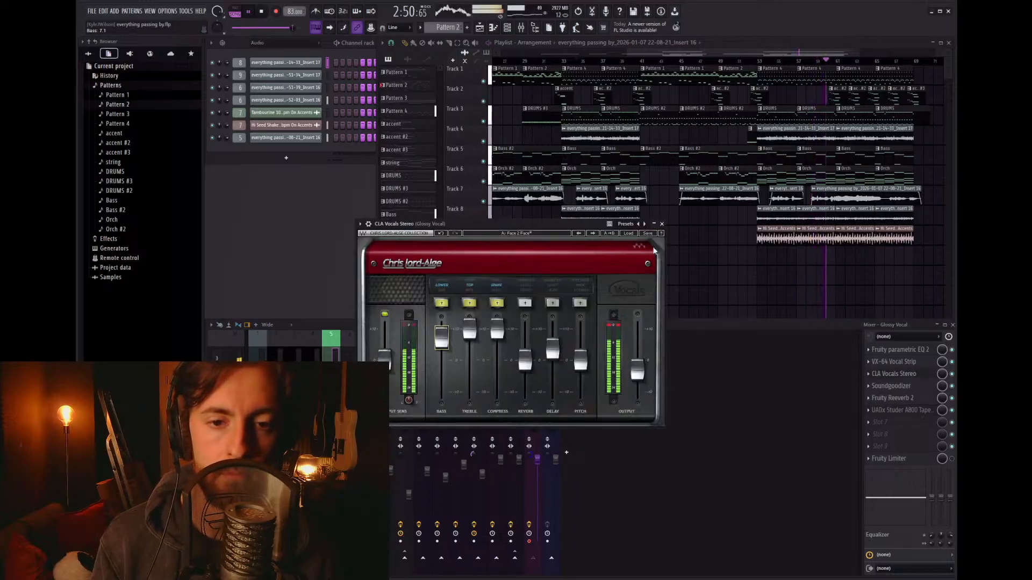
pyautogui.click(662, 224)
pyautogui.click(903, 398)
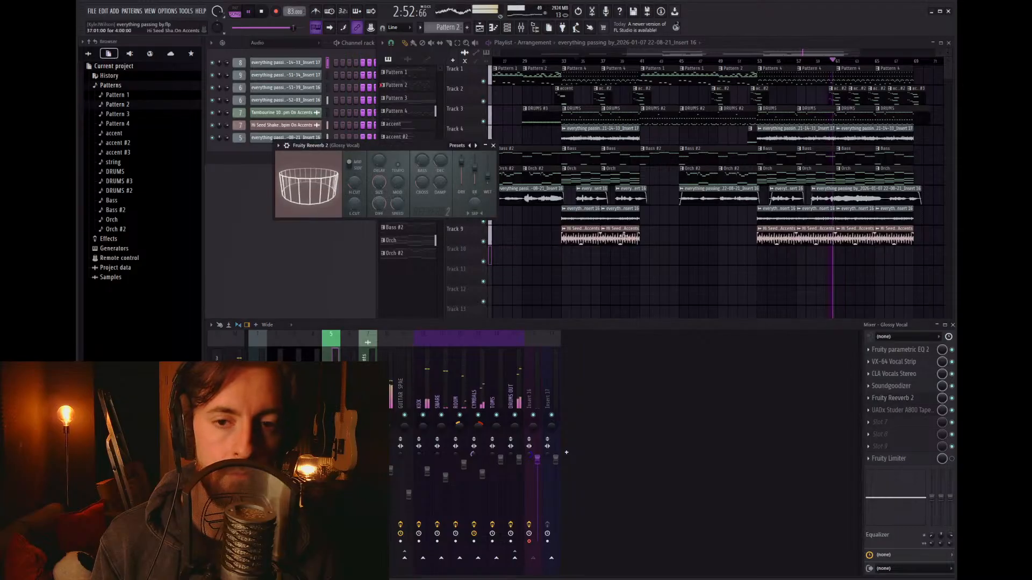
pyautogui.click(493, 146)
# Step: Slice the last Track 7 vocal clip at about bar 66 and fade the audio at the cut
pyautogui.click(695, 279)
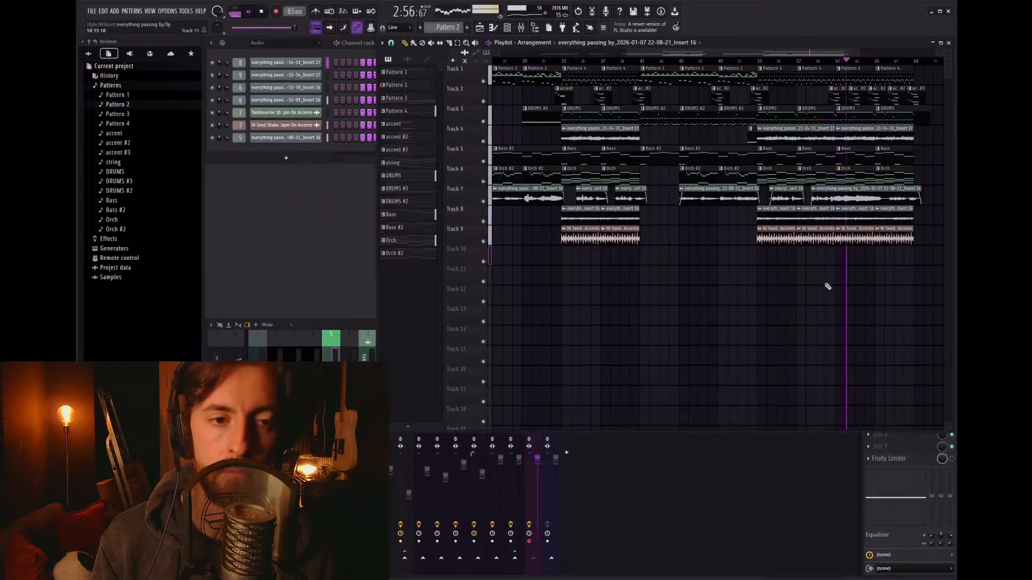
pyautogui.scroll(3, 933, 273)
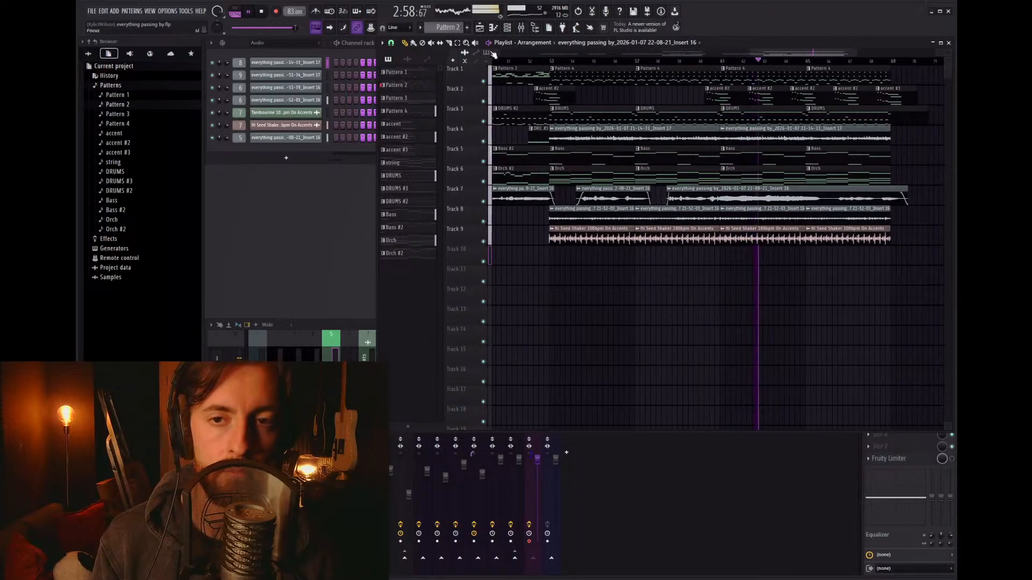
pyautogui.click(449, 43)
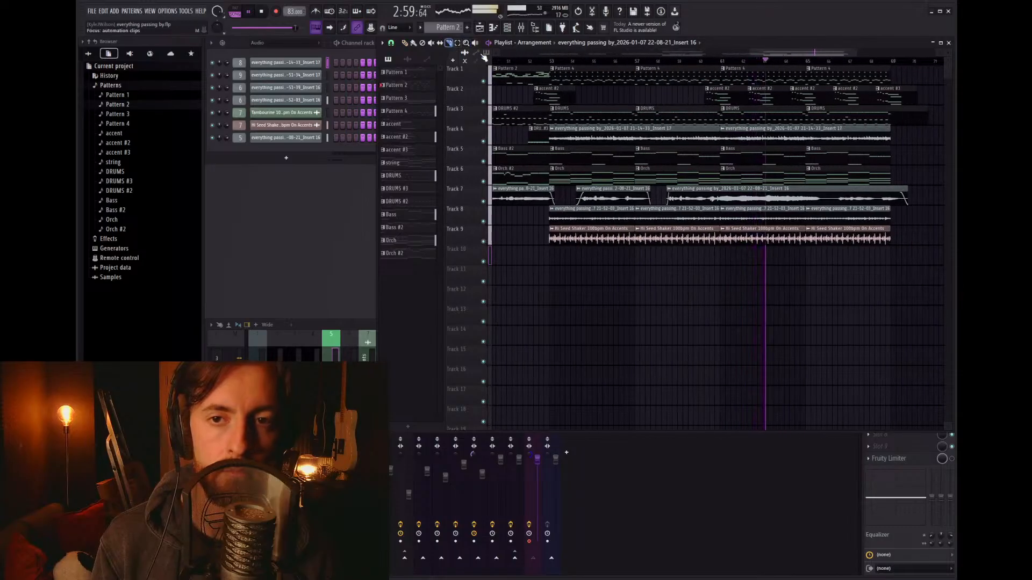
pyautogui.click(828, 201)
pyautogui.click(404, 43)
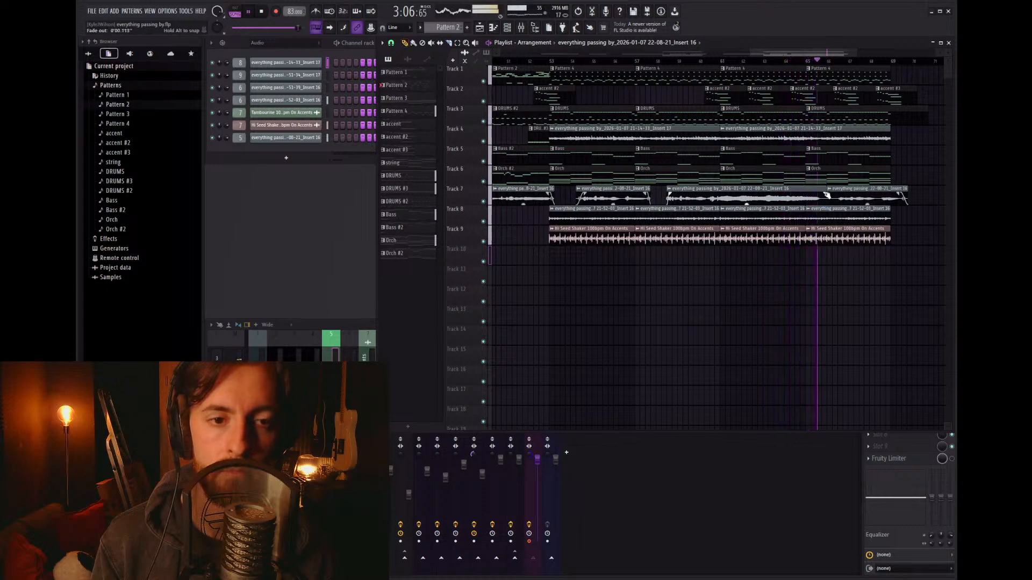
pyautogui.moveTo(828, 196); pyautogui.dragTo(836, 196)
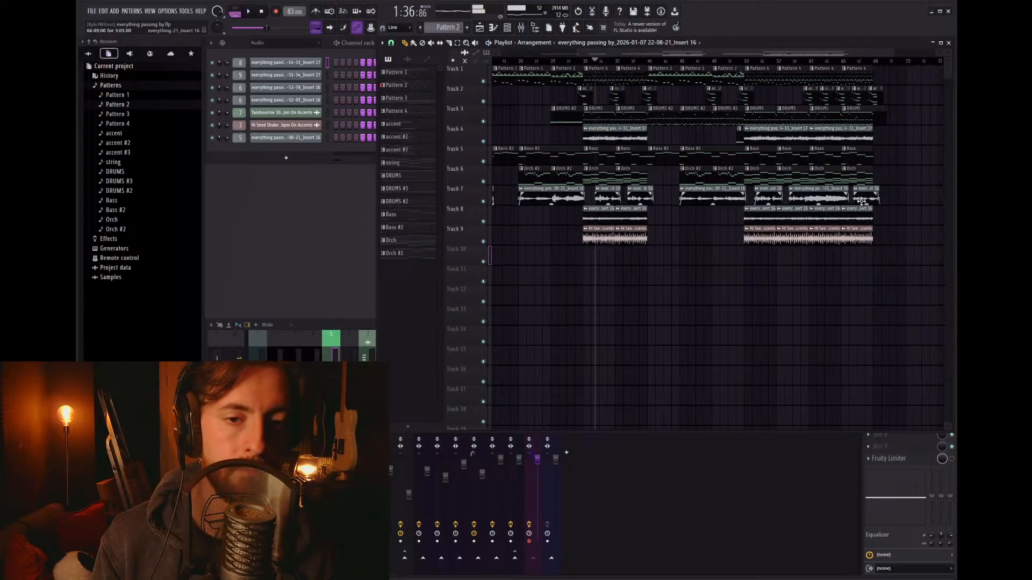
# Step: Play the arrangement from just before bar 9 and fade in the start of the first Track 7 vocal clip
pyautogui.click(538, 61)
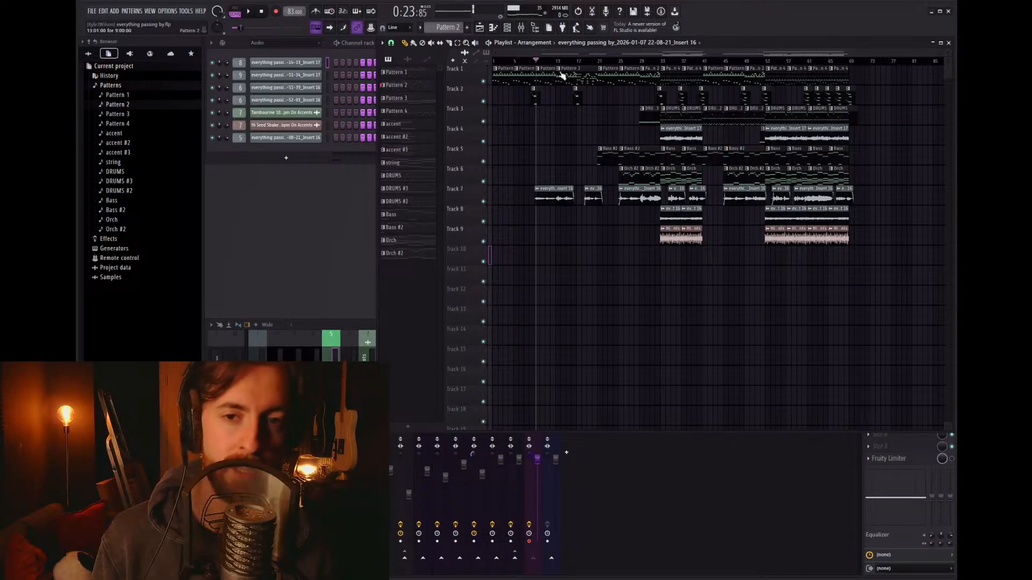
pyautogui.scroll(4, 532, 104)
pyautogui.click(527, 61)
pyautogui.press('space')
pyautogui.moveTo(534, 193); pyautogui.dragTo(539, 197)
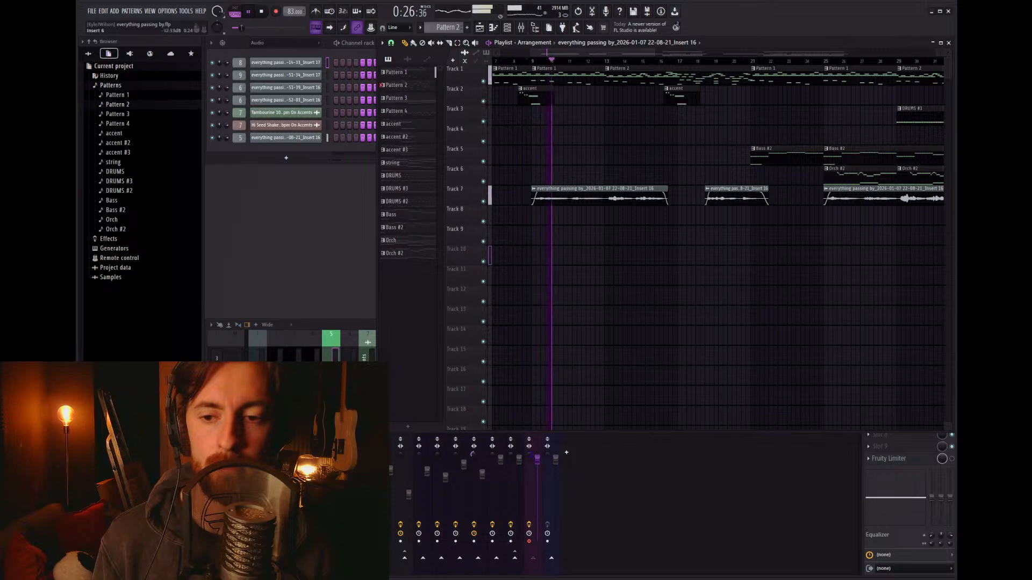
# Step: Move UADx Studer A800 above Soundgoodizer in the Glossy Vocal effects chain
pyautogui.press('F9')
pyautogui.moveTo(892, 410); pyautogui.dragTo(890, 390)
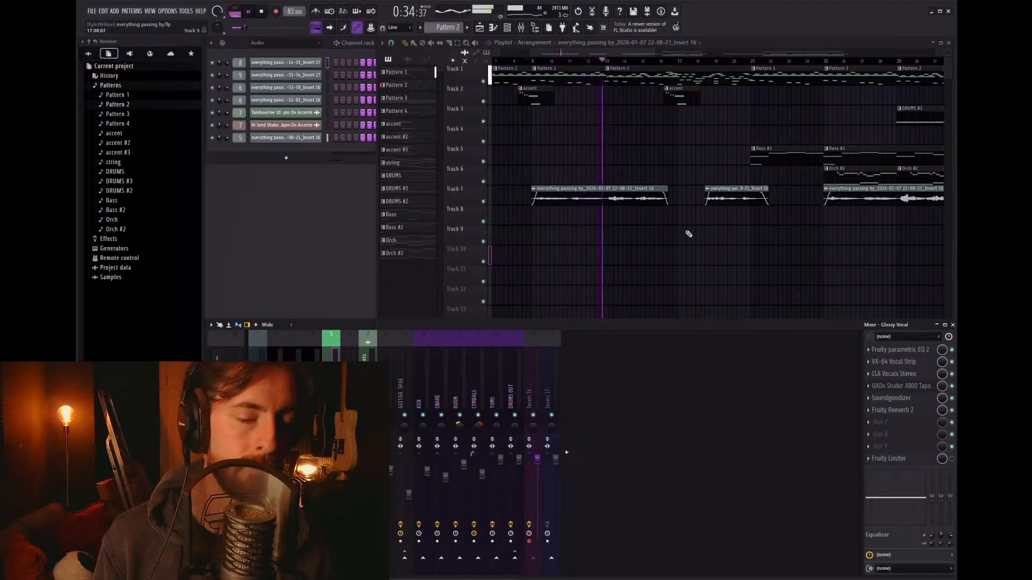
# Step: Slice the first Track 7 vocal clip at about bar 13 and fade the audio around the cut
pyautogui.scroll(2, 613, 190)
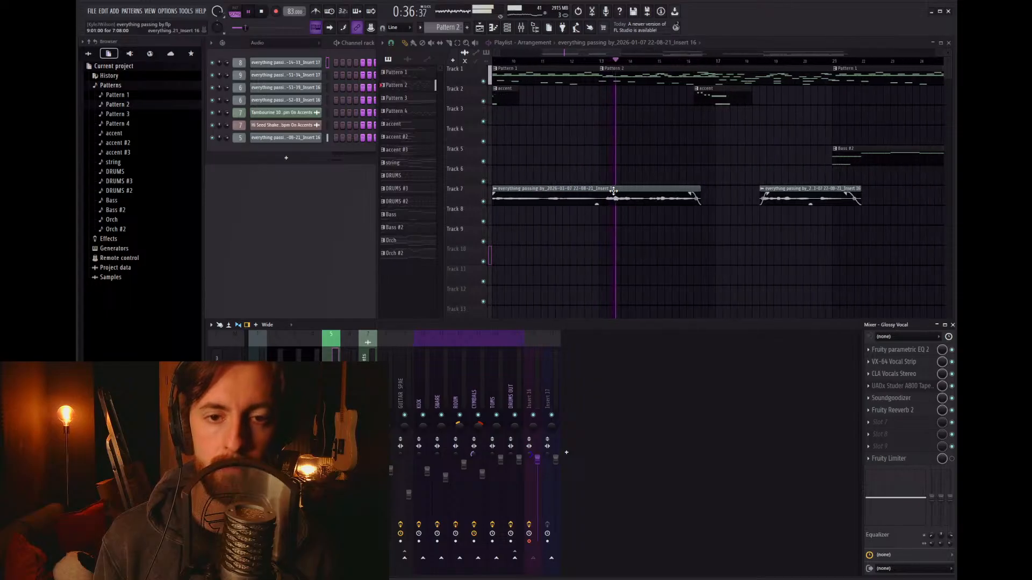
pyautogui.click(450, 43)
pyautogui.click(598, 199)
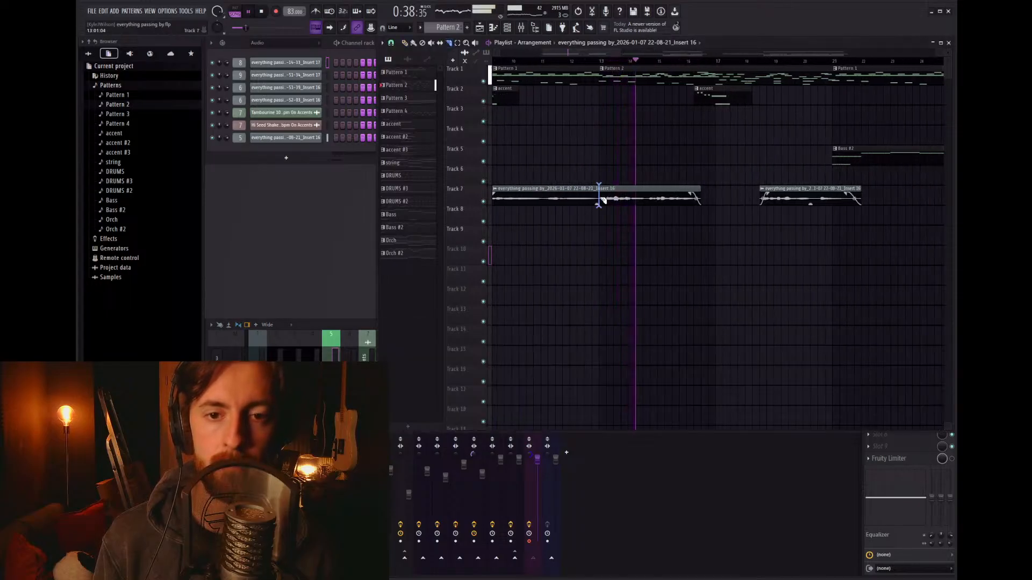
pyautogui.click(410, 46)
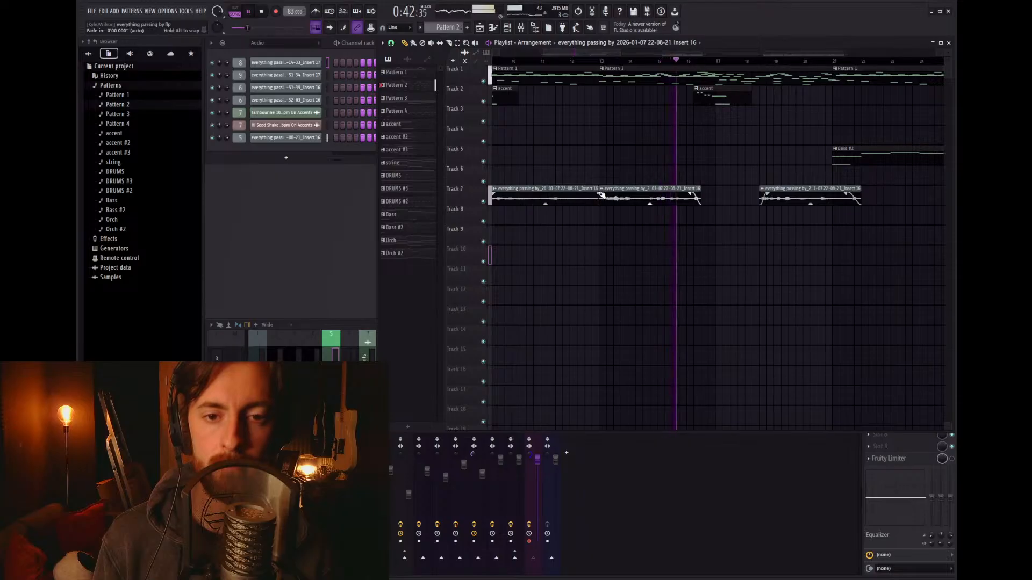
pyautogui.moveTo(600, 194); pyautogui.dragTo(589, 194)
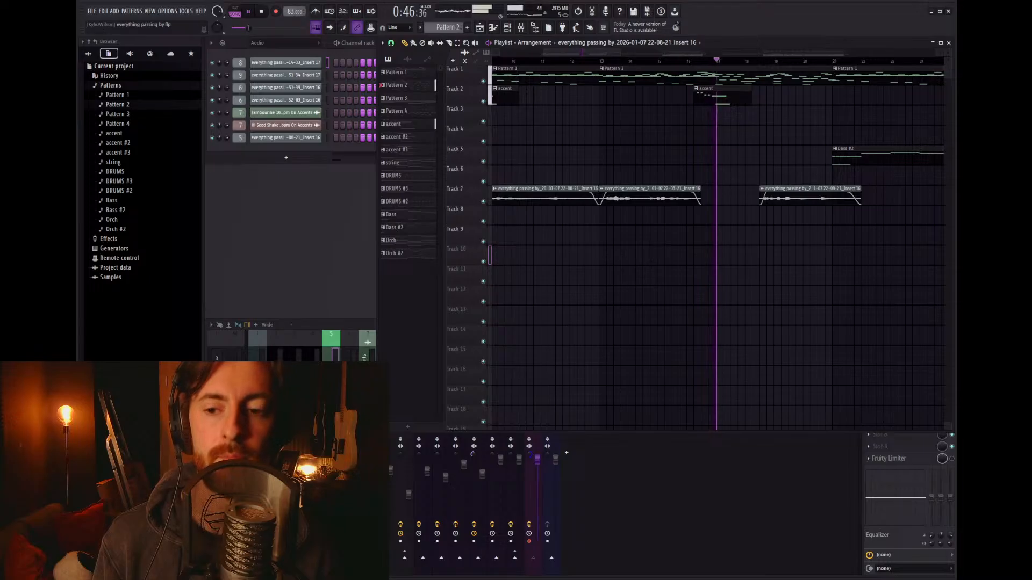
# Step: Add Fruity Parametric EQ 2 below SSLComp Stereo on the Yamaha C7 lite track, cutting the low shelf and boosting the highs
pyautogui.click(257, 344)
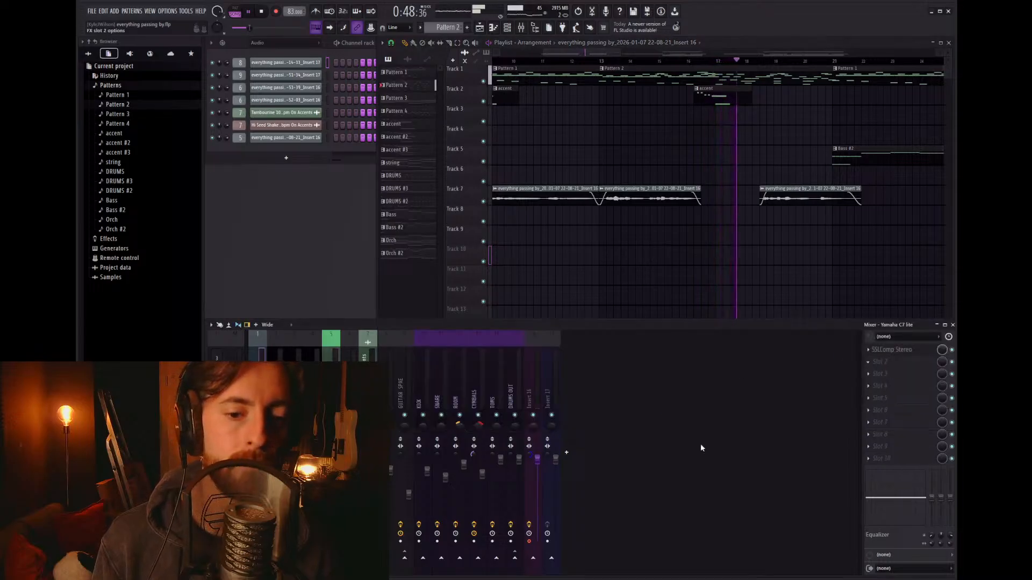
pyautogui.moveTo(418, 205); pyautogui.dragTo(373, 209)
pyautogui.moveTo(303, 206); pyautogui.dragTo(299, 202)
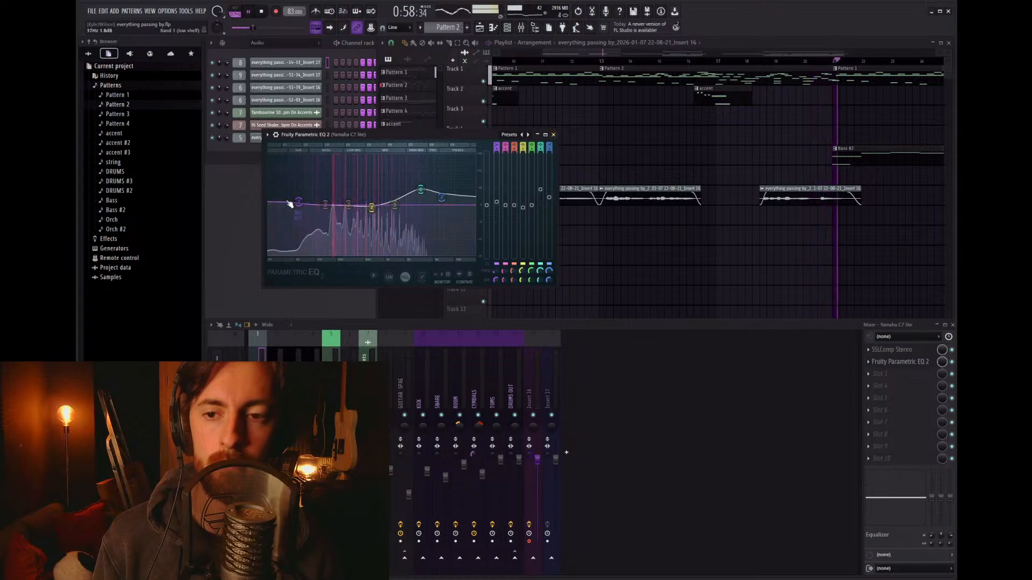
pyautogui.moveTo(292, 226); pyautogui.dragTo(292, 228)
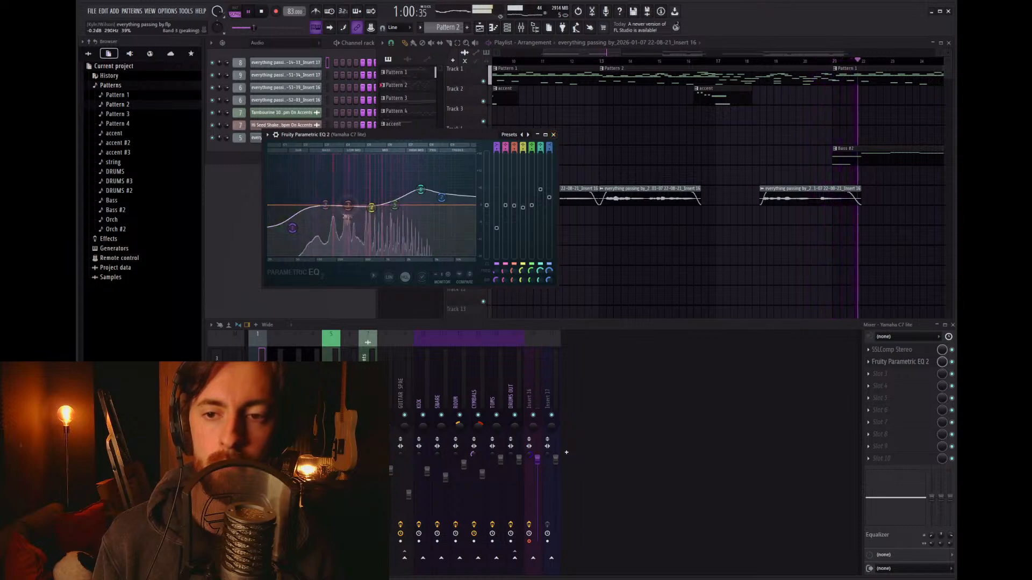
pyautogui.moveTo(441, 197)
pyautogui.mouseDown()
pyautogui.moveTo(441, 165)
pyautogui.moveTo(431, 188)
pyautogui.mouseUp()
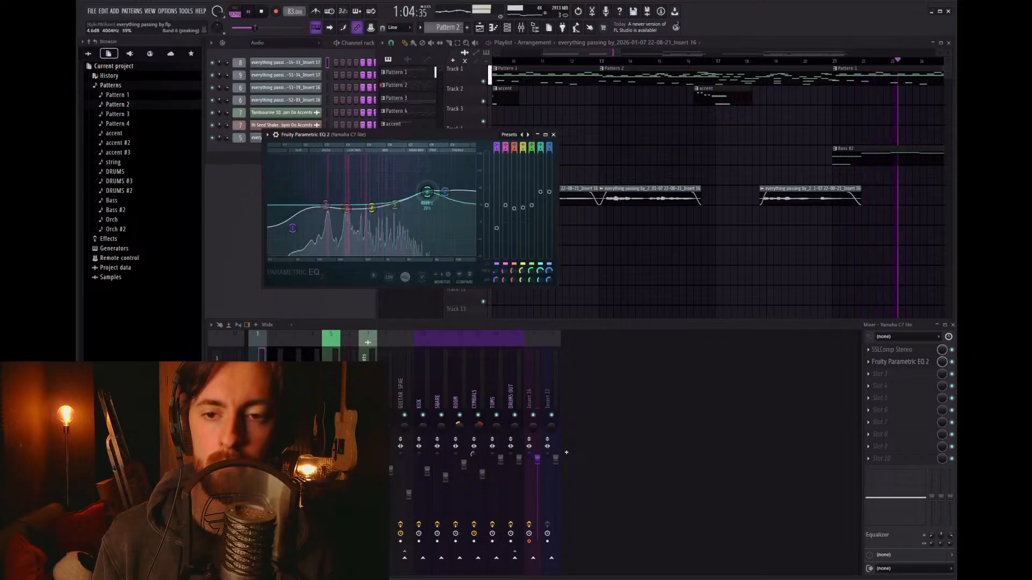
pyautogui.click(553, 135)
# Step: Save the project while the arrangement plays from about bar 25
pyautogui.scroll(-4, 695, 237)
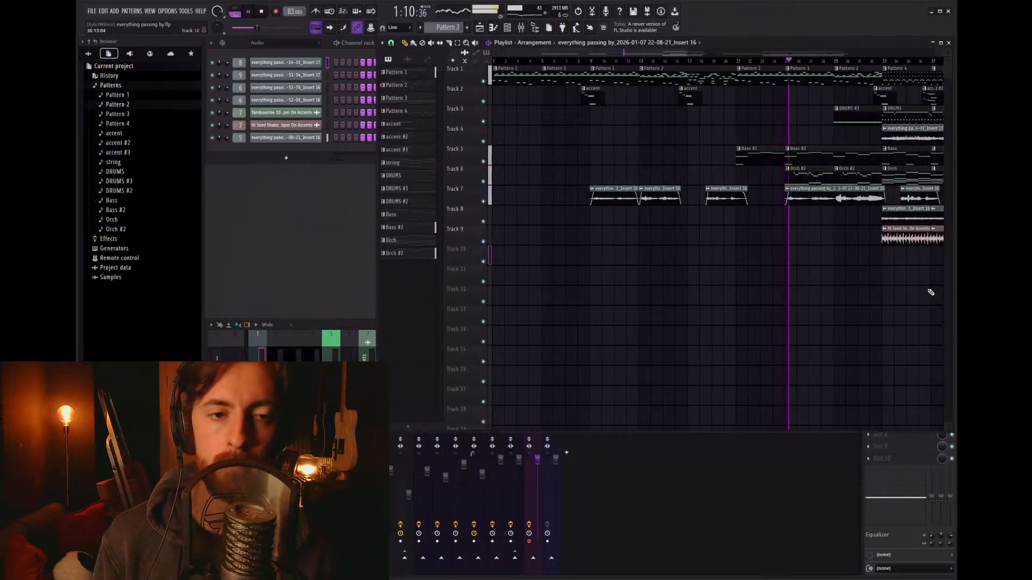
pyautogui.scroll(4, 914, 290)
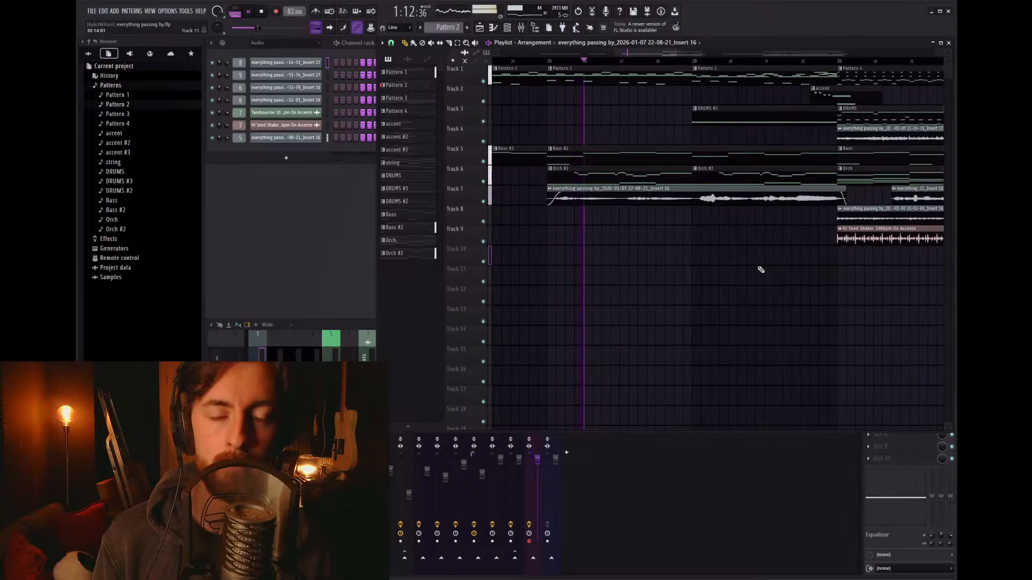
pyautogui.hotkey('ctrl', 's')
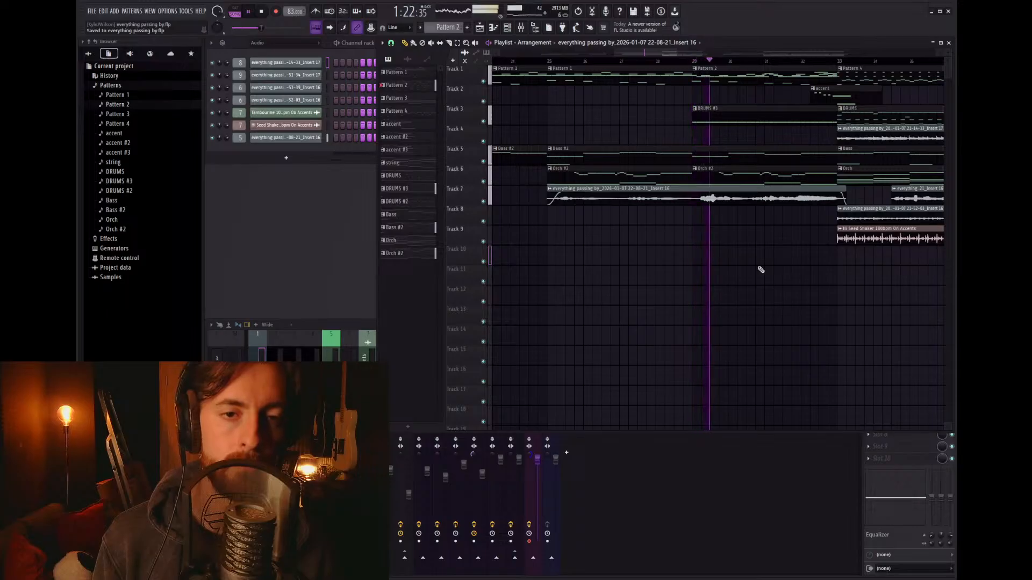
# Step: Listen through the first chorus from about bar 33 to 41 and examine how the Track 7 vocal clips sit in the arrangement
pyautogui.scroll(-3, 625, 225)
pyautogui.scroll(2, 866, 252)
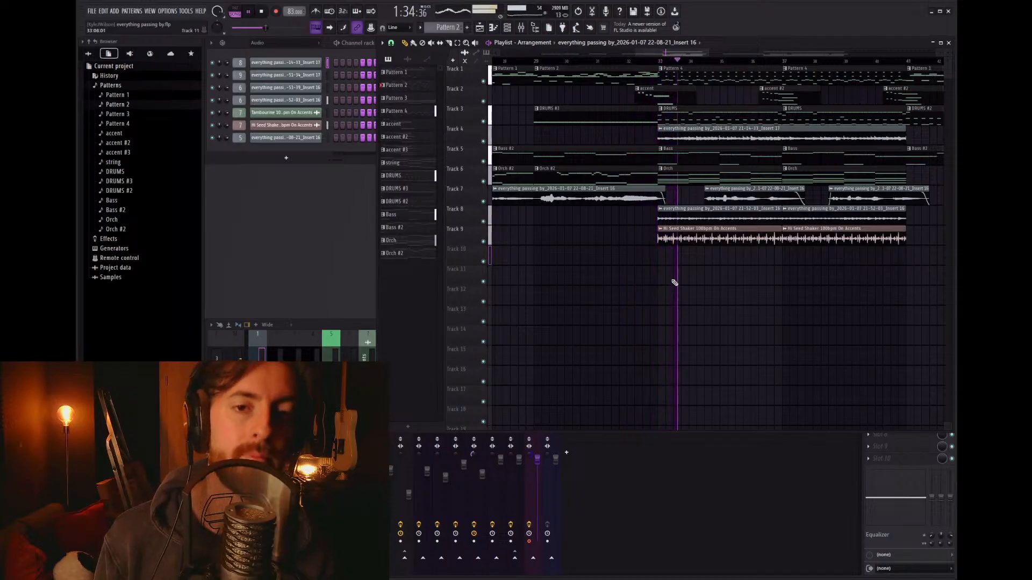
pyautogui.scroll(-2, 801, 254)
pyautogui.scroll(3, 901, 258)
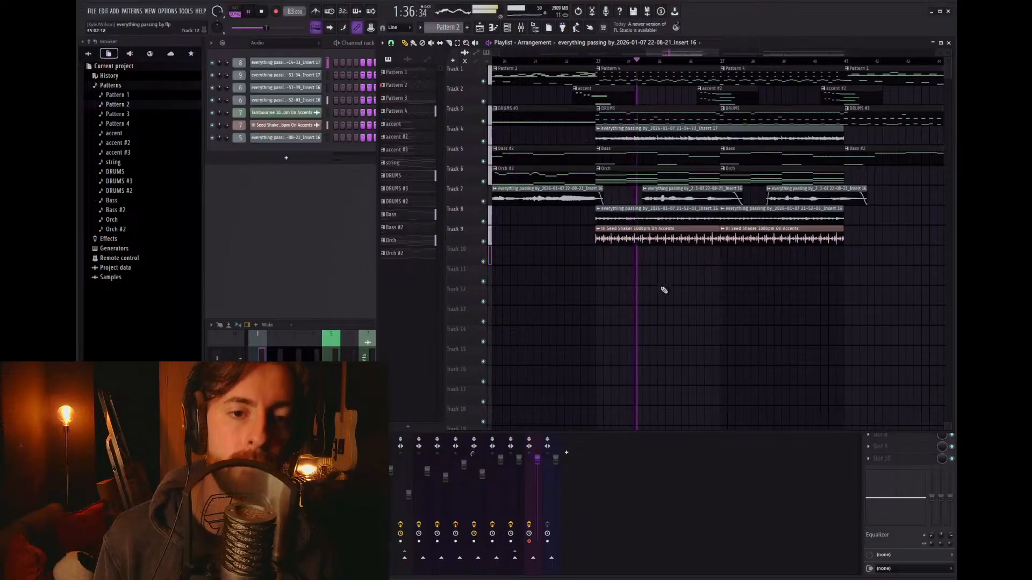
pyautogui.scroll(-3, 662, 293)
pyautogui.scroll(-3, 795, 266)
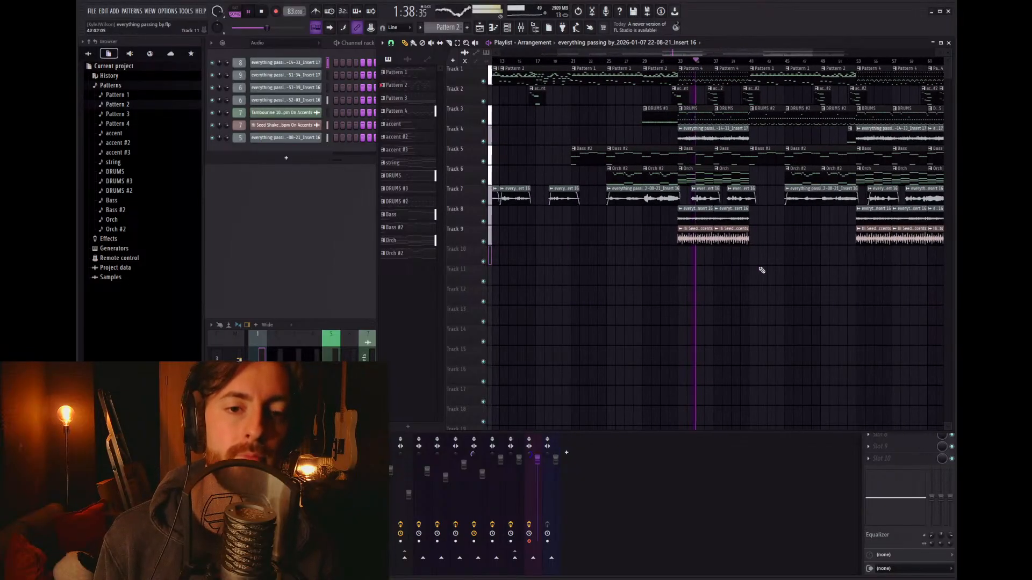
pyautogui.scroll(-1, 696, 267)
pyautogui.scroll(3, 879, 280)
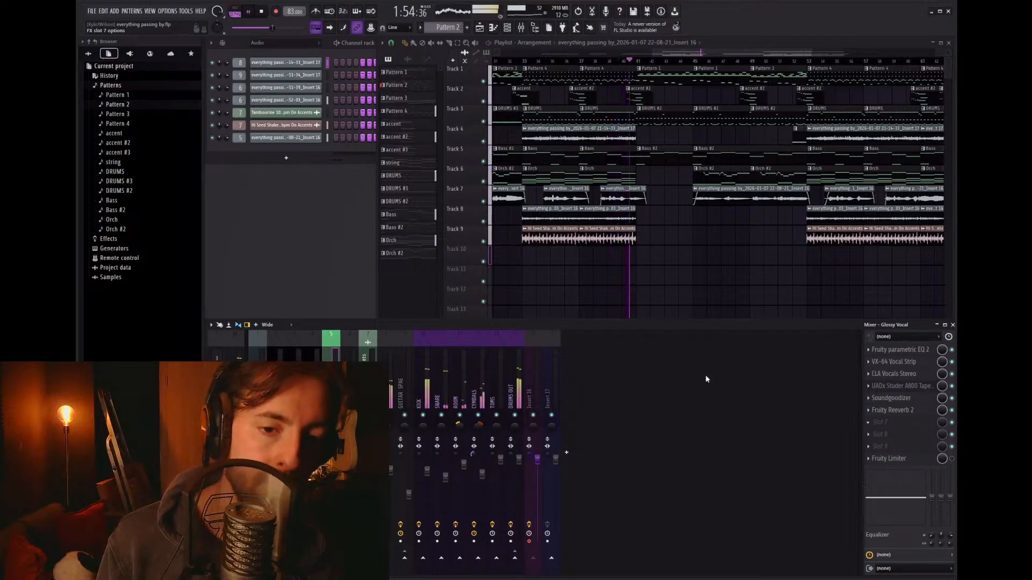
# Step: Add Fruity Delay 3 in slot 7 of the Glossy Vocal track, lowering its wet and feedback levels and adjusting the time offset
pyautogui.click(694, 348)
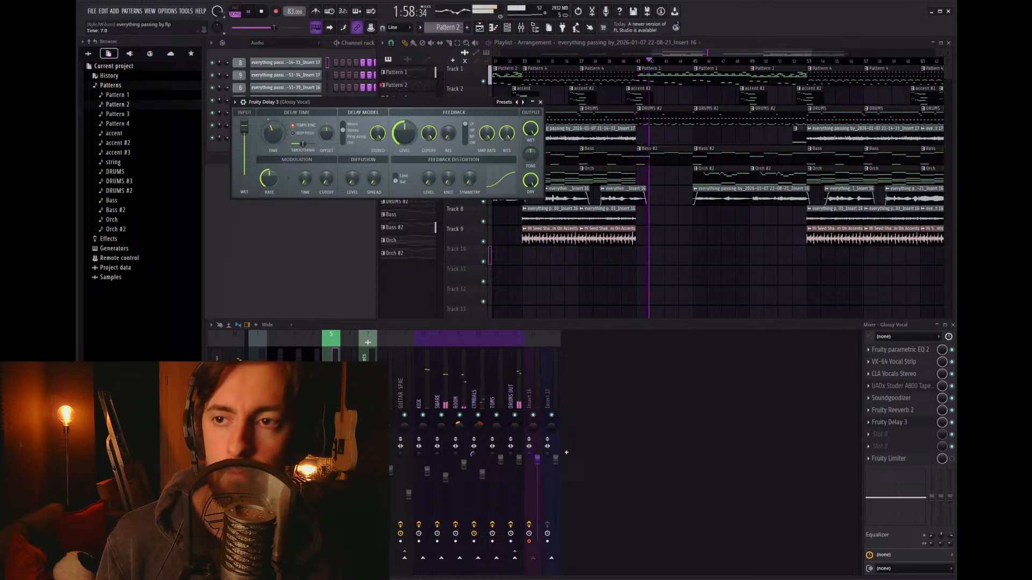
pyautogui.moveTo(530, 129); pyautogui.dragTo(530, 147)
pyautogui.moveTo(404, 133); pyautogui.dragTo(404, 161)
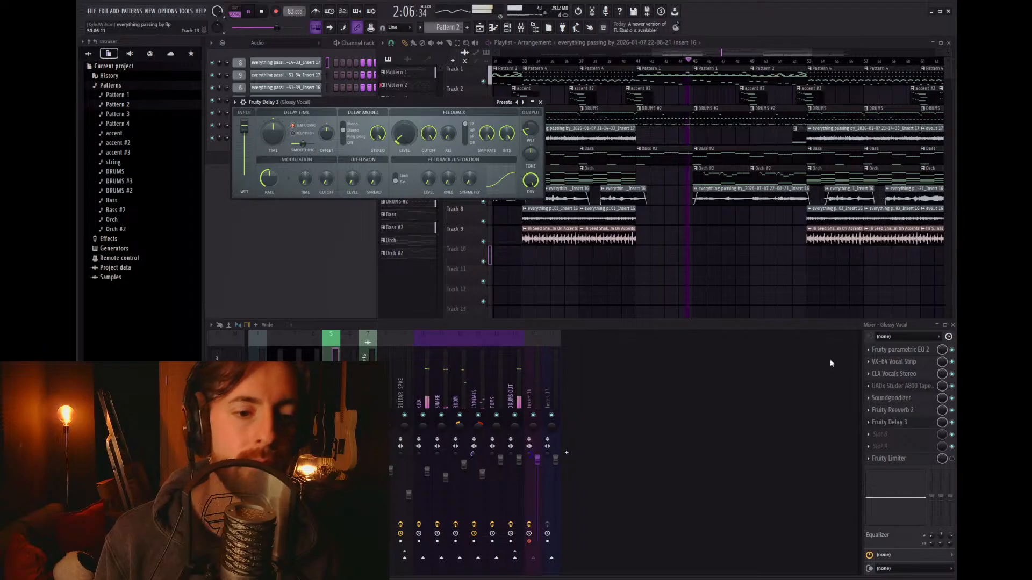
pyautogui.moveTo(530, 134); pyautogui.dragTo(529, 131)
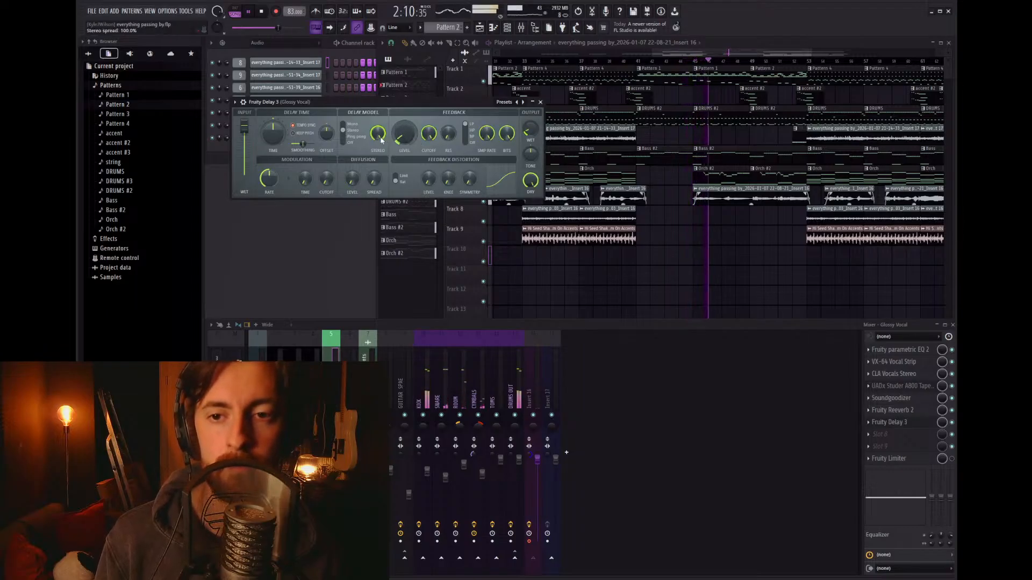
pyautogui.moveTo(328, 134); pyautogui.dragTo(334, 138)
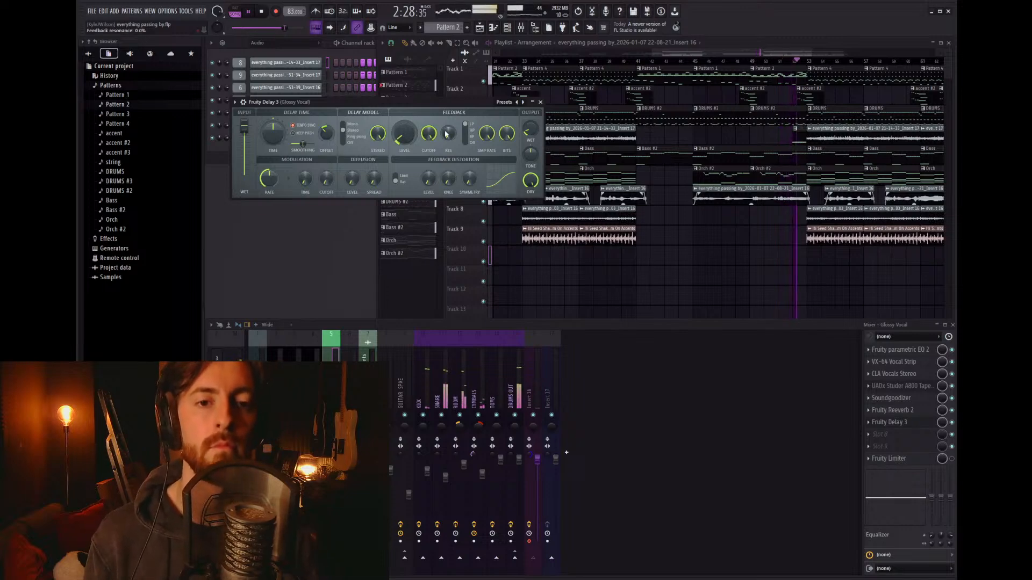
pyautogui.click(540, 102)
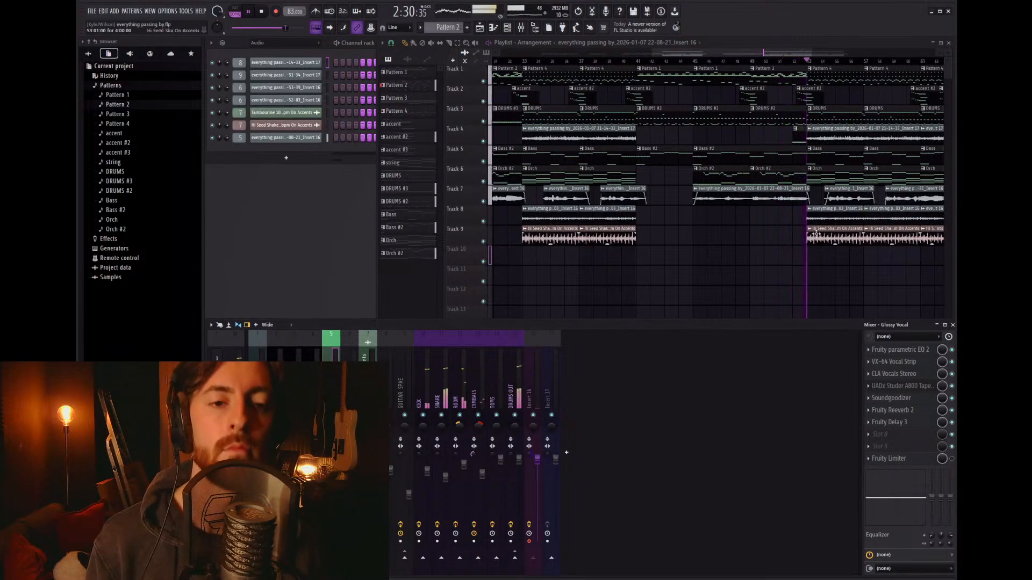
# Step: Play the final chorus from bar 53, check the Fruity Delay 3 output wet level on the Glossy Vocal track, and stop playback
pyautogui.click(721, 246)
pyautogui.scroll(-4, 719, 243)
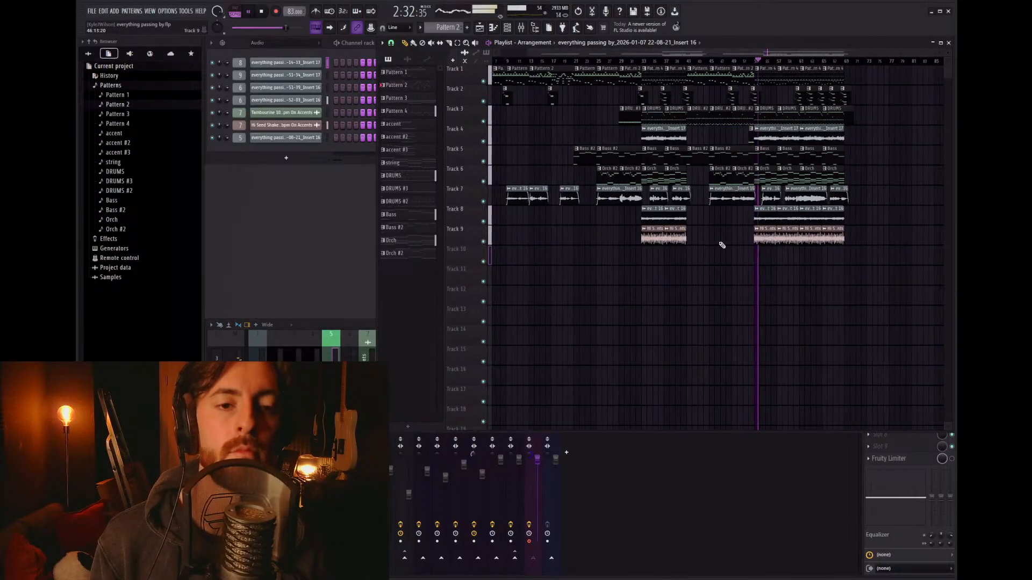
pyautogui.scroll(2, 889, 279)
pyautogui.scroll(1, 889, 279)
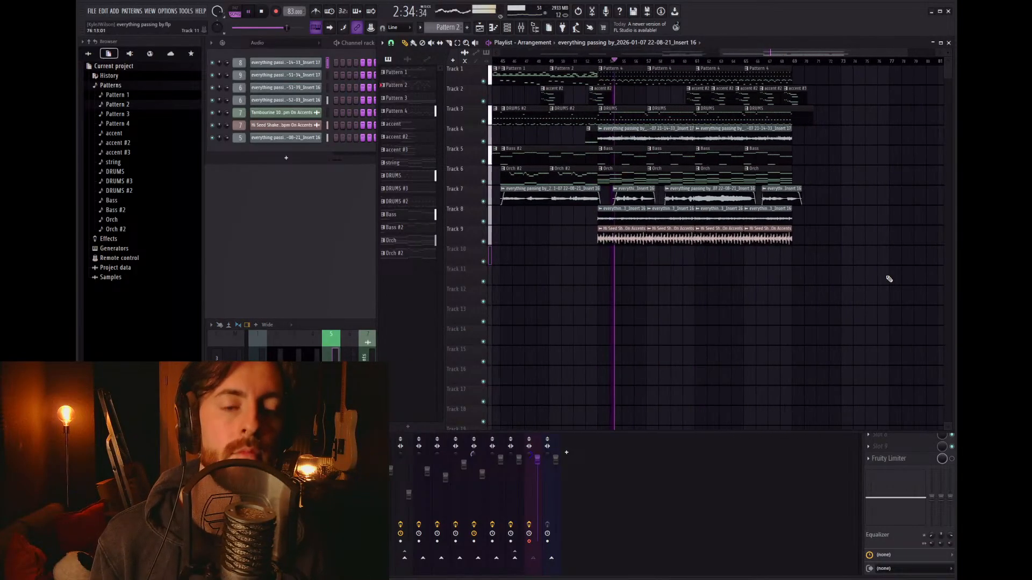
pyautogui.scroll(3, 693, 267)
pyautogui.scroll(2, 685, 267)
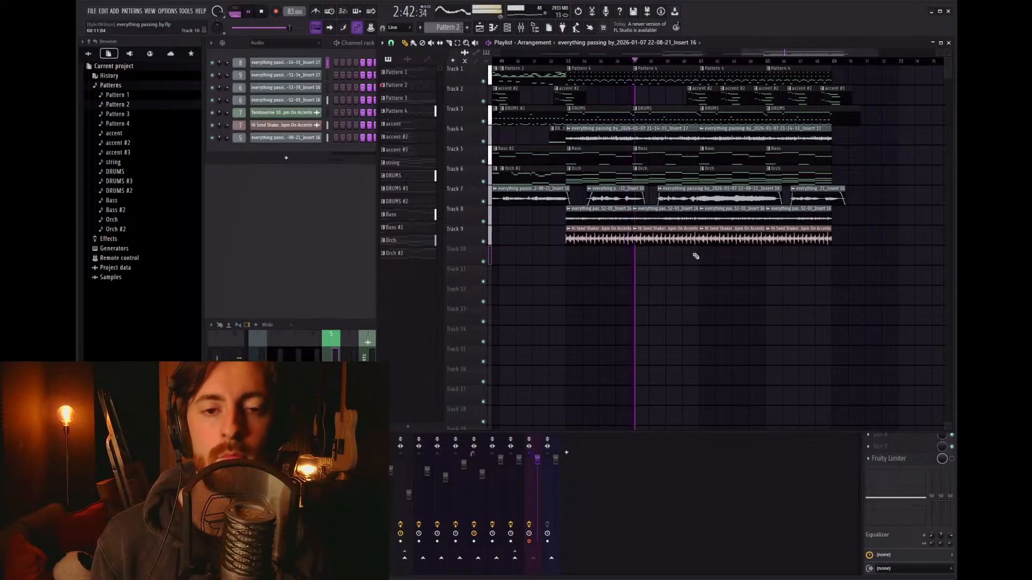
pyautogui.click(567, 452)
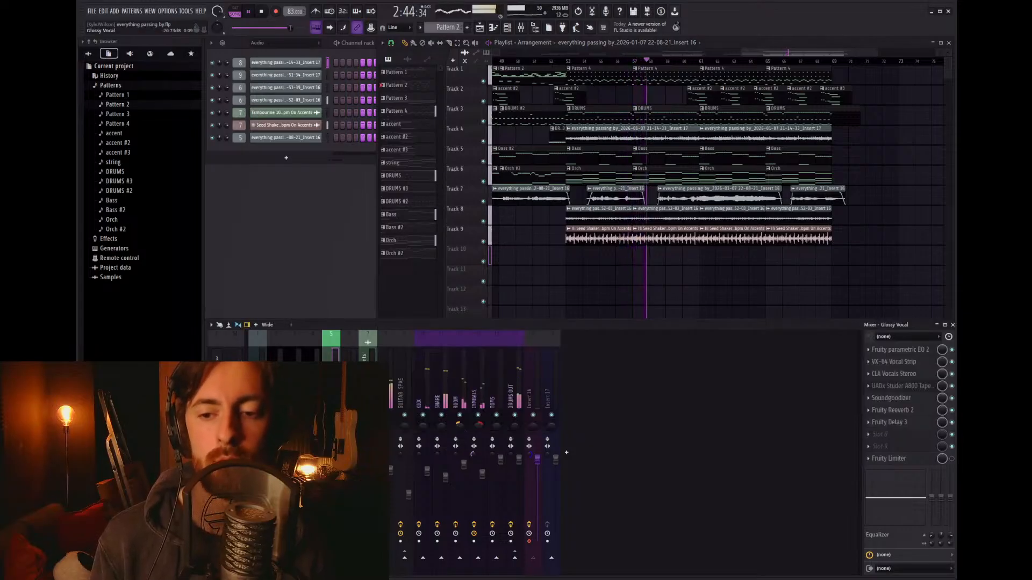
pyautogui.click(901, 422)
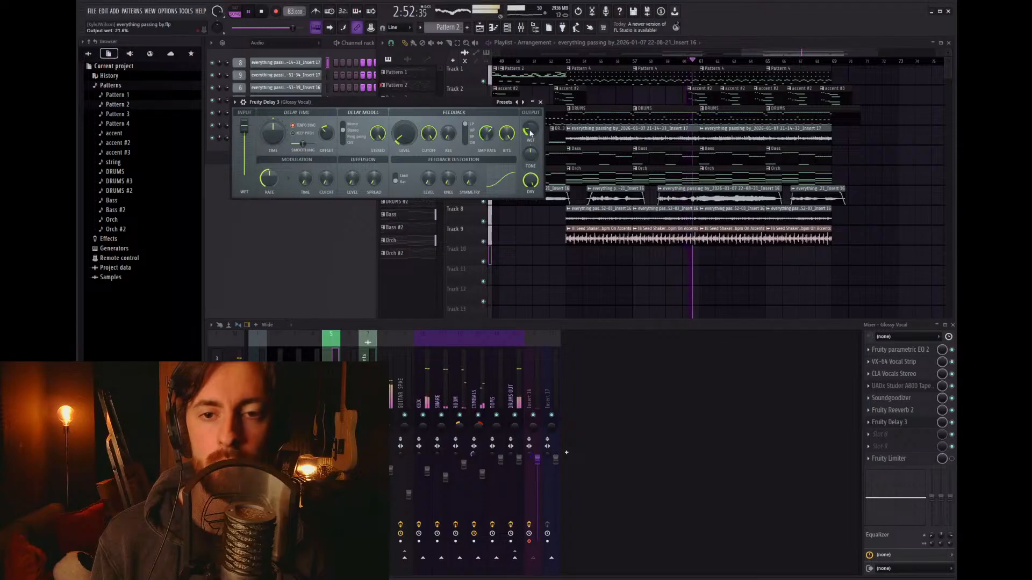
pyautogui.click(540, 103)
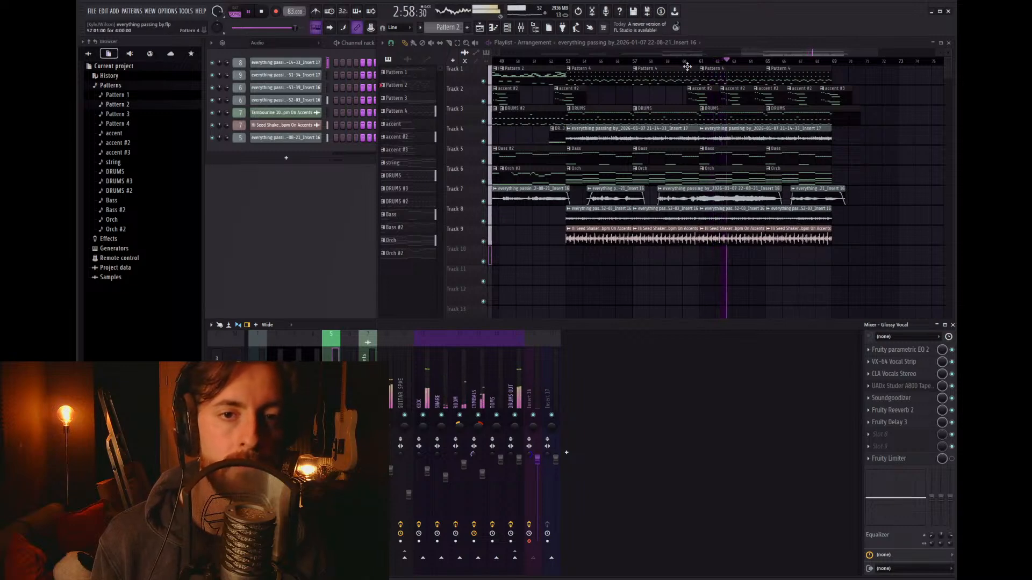
pyautogui.press('space')
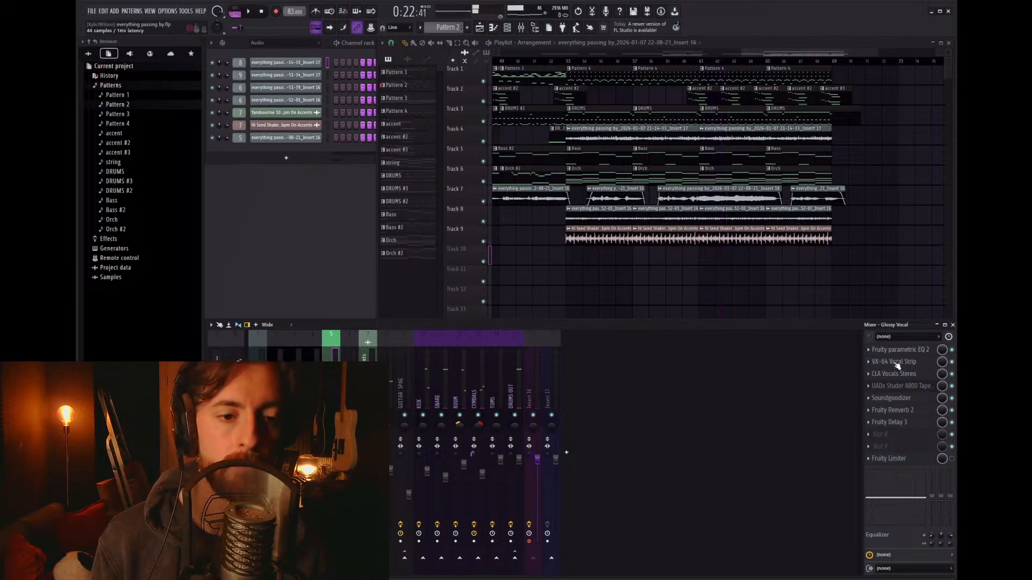
# Step: Create an automation clip for the Fruity Reeverb 2 wet level on the Glossy Vocal track, spanning about bars 58 to 66
pyautogui.click(901, 423)
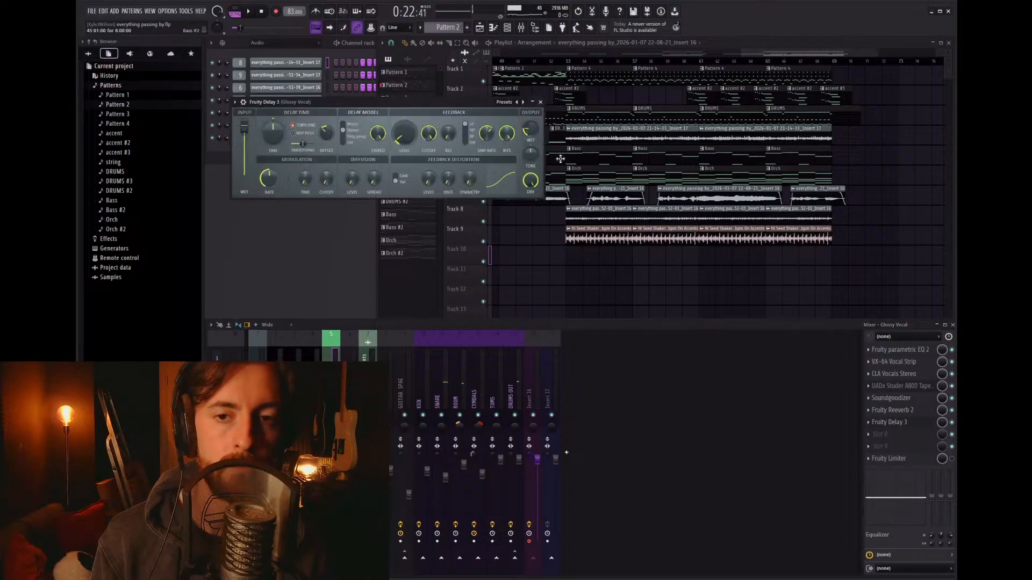
pyautogui.click(541, 102)
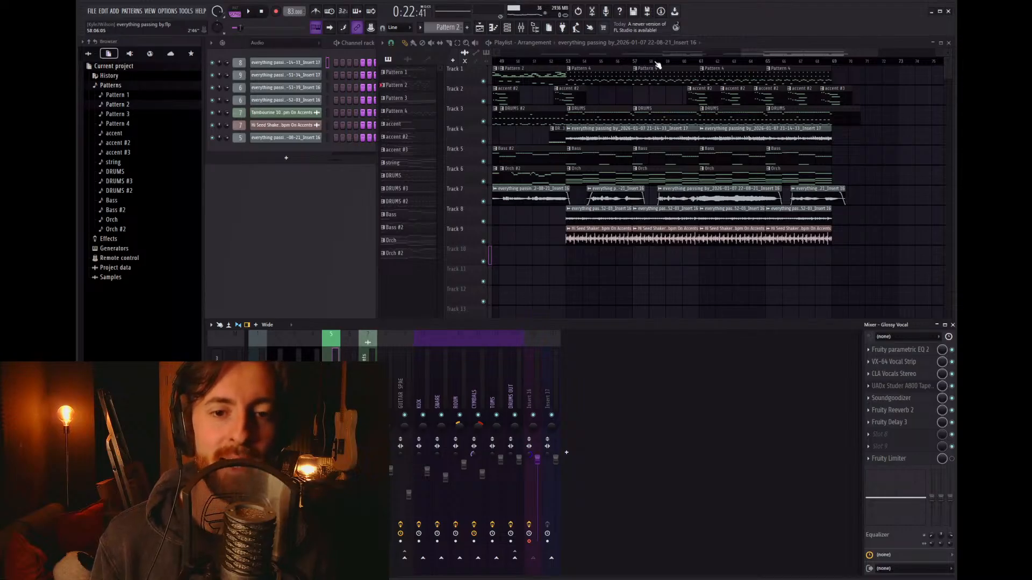
pyautogui.click(657, 63)
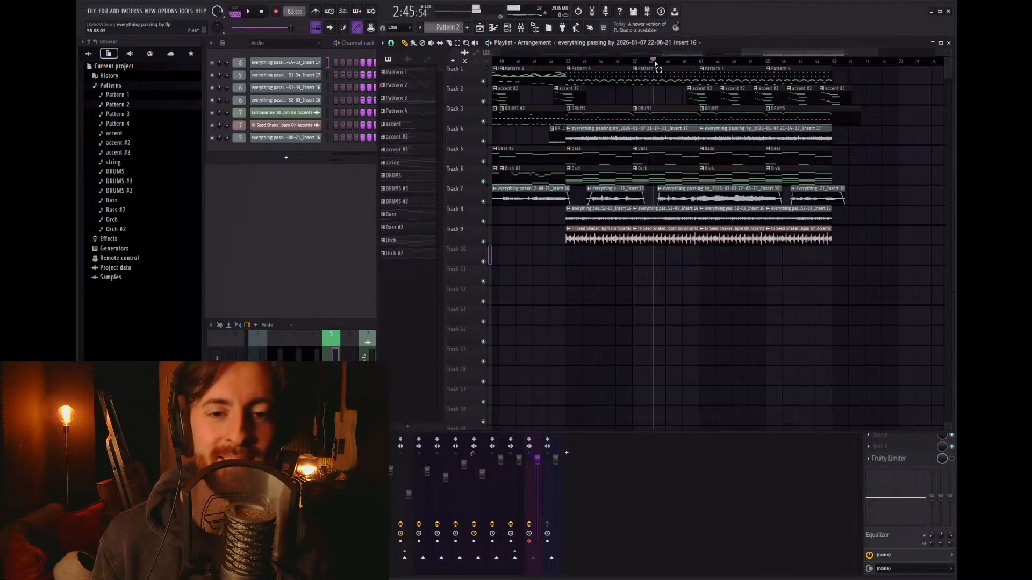
pyautogui.moveTo(655, 63); pyautogui.dragTo(780, 75)
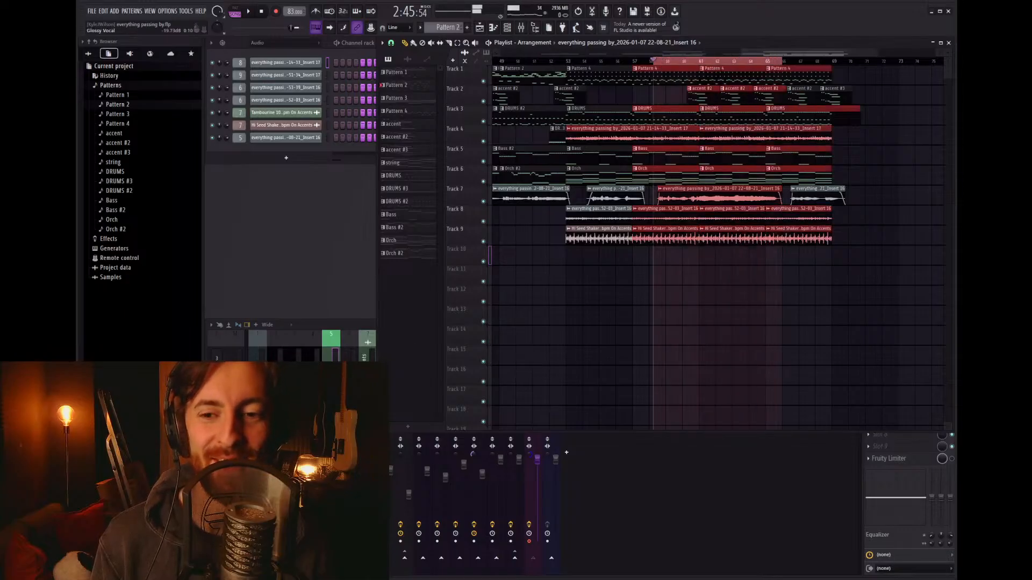
pyautogui.click(566, 452)
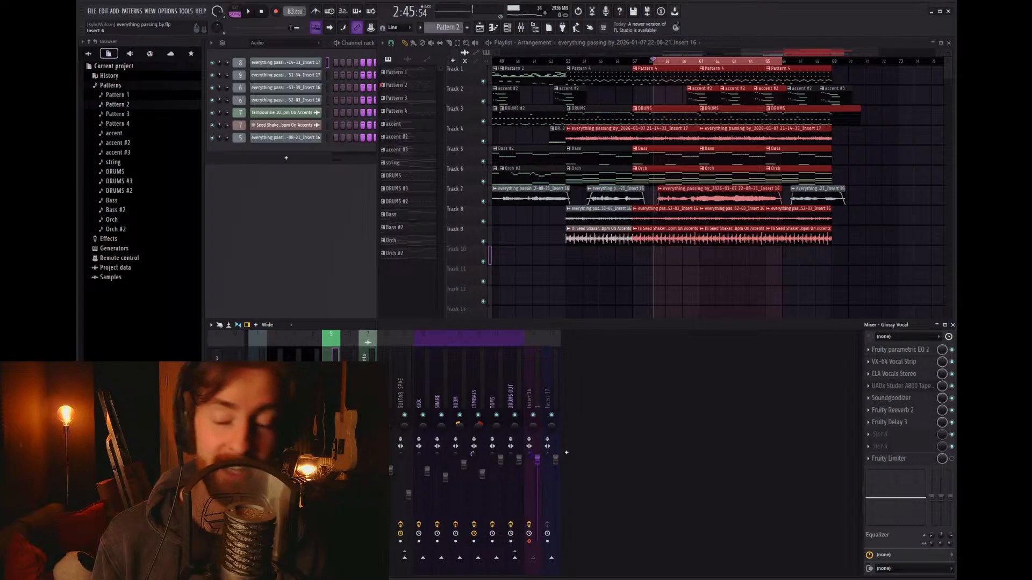
pyautogui.click(907, 411)
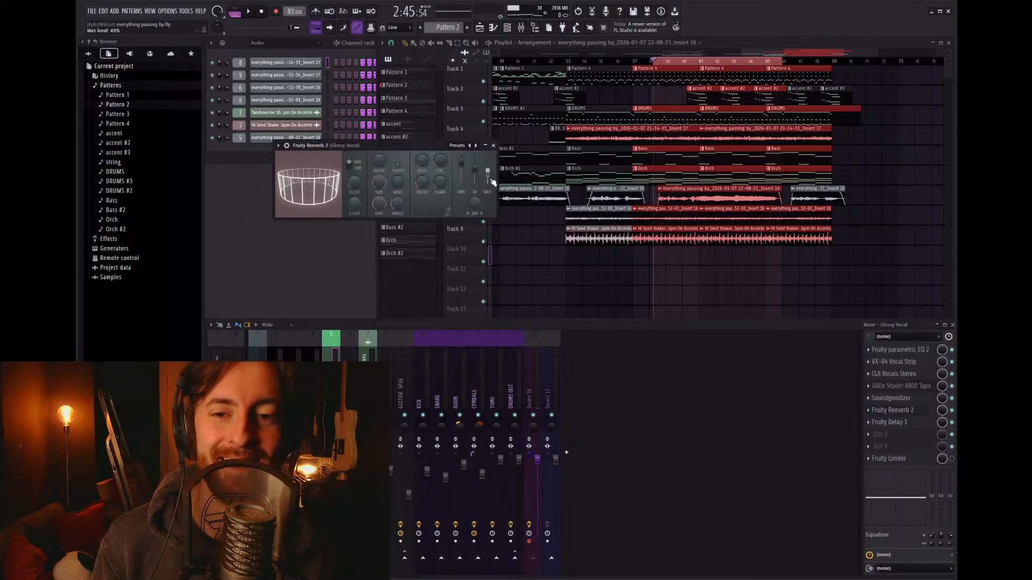
pyautogui.click(523, 239)
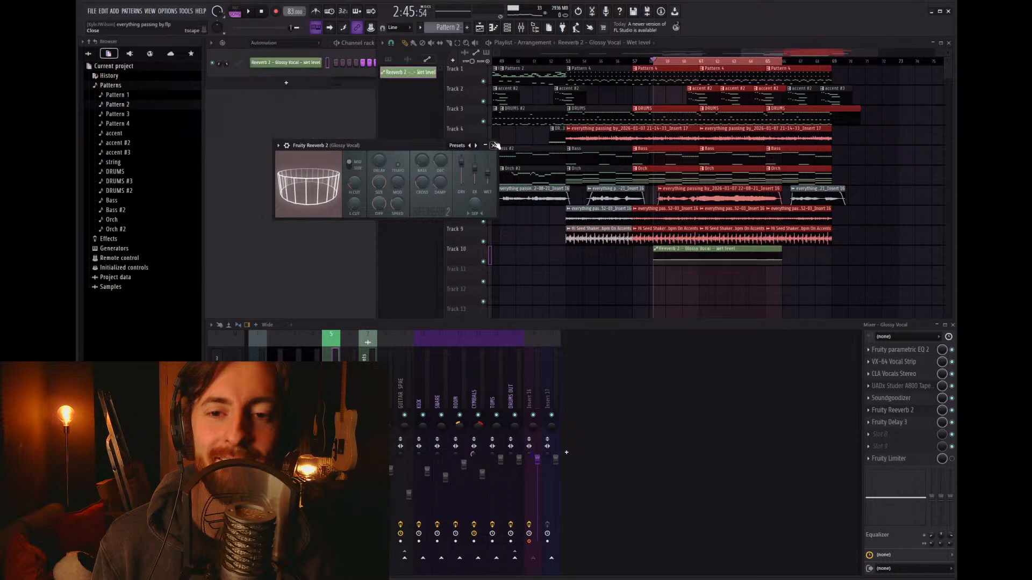
pyautogui.click(493, 145)
# Step: Add control points to the Reeverb 2 wet level clip on Track 10 and ramp it up towards the vocal clip's end
pyautogui.scroll(2, 701, 260)
pyautogui.rightClick(698, 260)
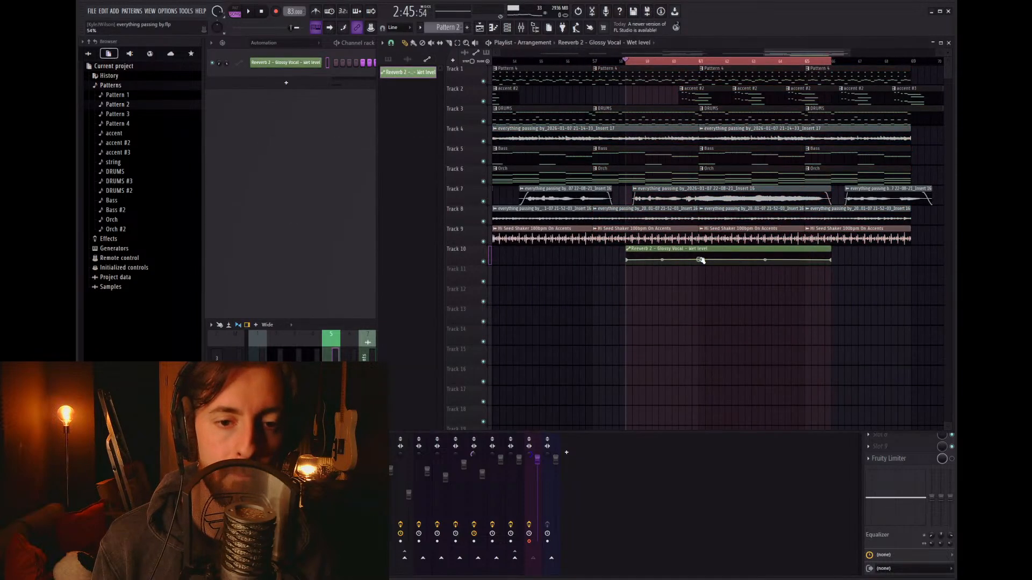
pyautogui.moveTo(825, 257); pyautogui.dragTo(826, 255)
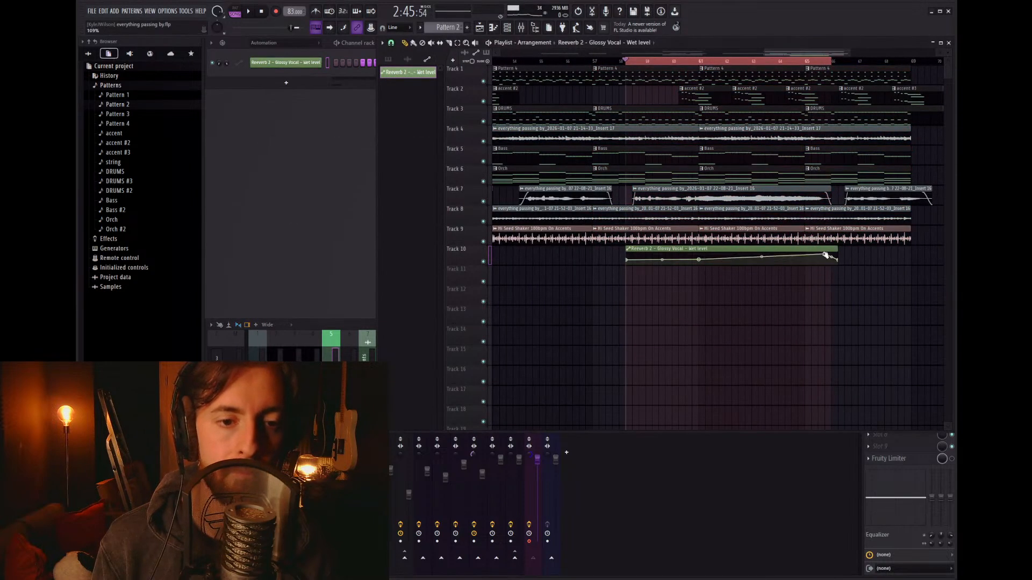
# Step: Refine the peak of the Reeverb 2 wet level automation during playback and stretch its falling end to about bar 67
pyautogui.click(683, 61)
pyautogui.press('space')
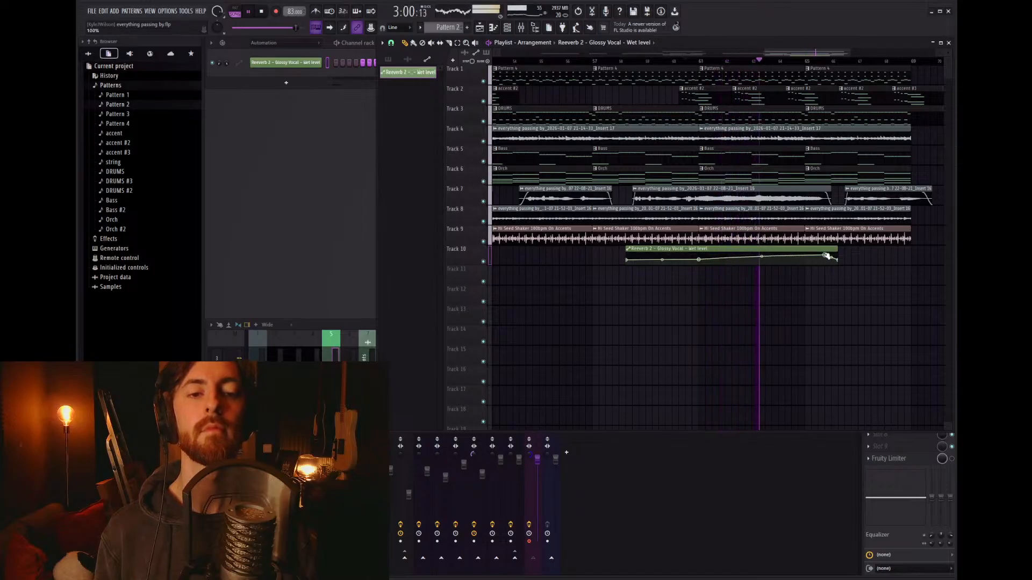
pyautogui.moveTo(825, 254); pyautogui.dragTo(826, 252)
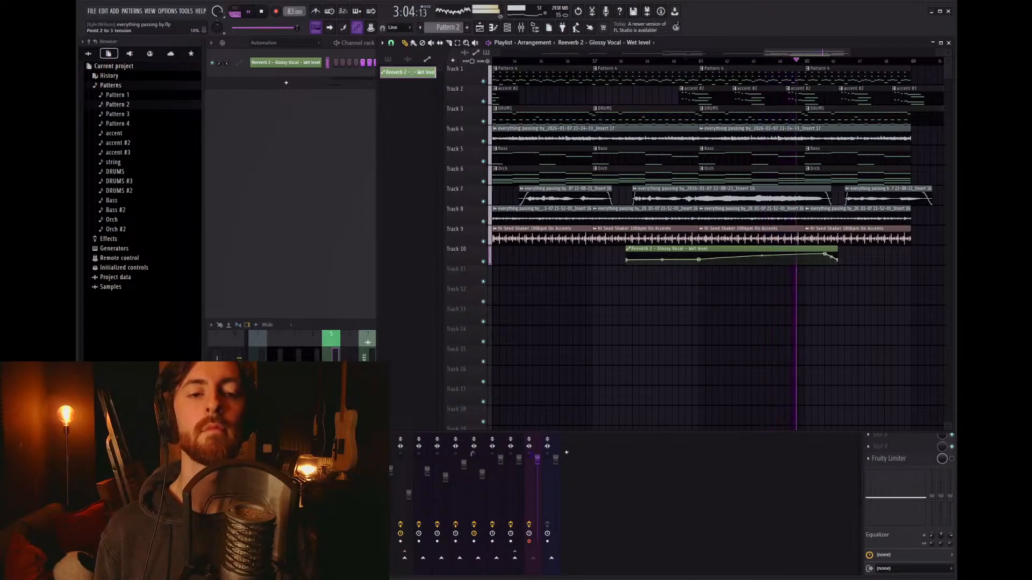
pyautogui.moveTo(837, 259)
pyautogui.mouseDown()
pyautogui.moveTo(858, 259)
pyautogui.moveTo(827, 255)
pyautogui.mouseUp()
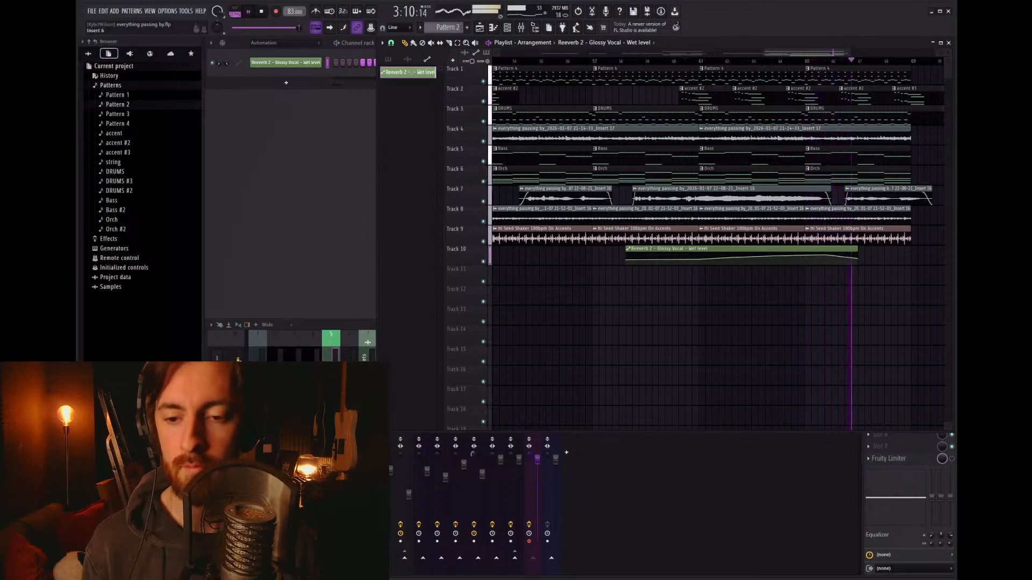
# Step: Listen to the end of the final chorus and replay the arrangement from the start to check the opening vocal clips
pyautogui.click(336, 493)
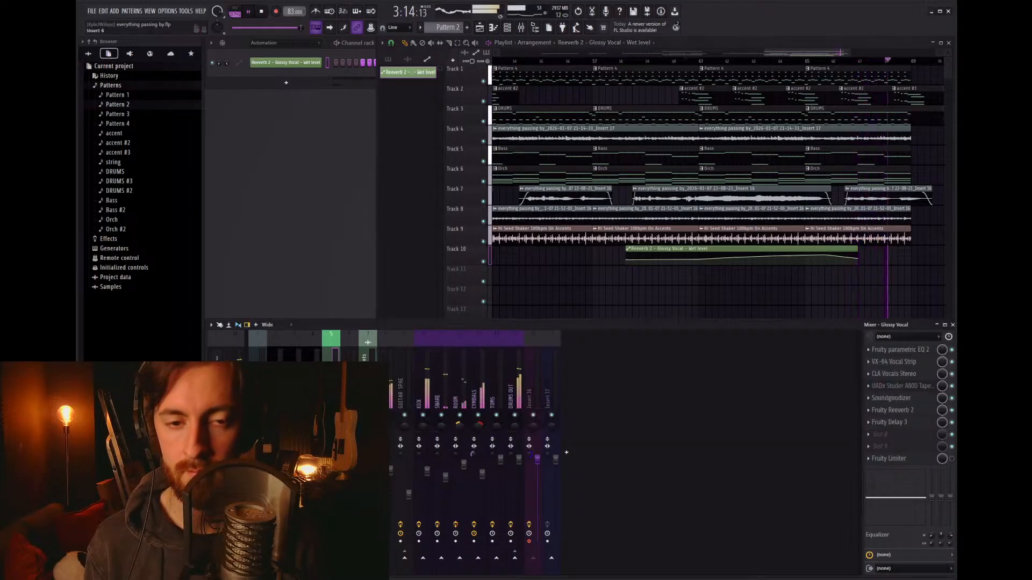
pyautogui.rightClick(707, 279)
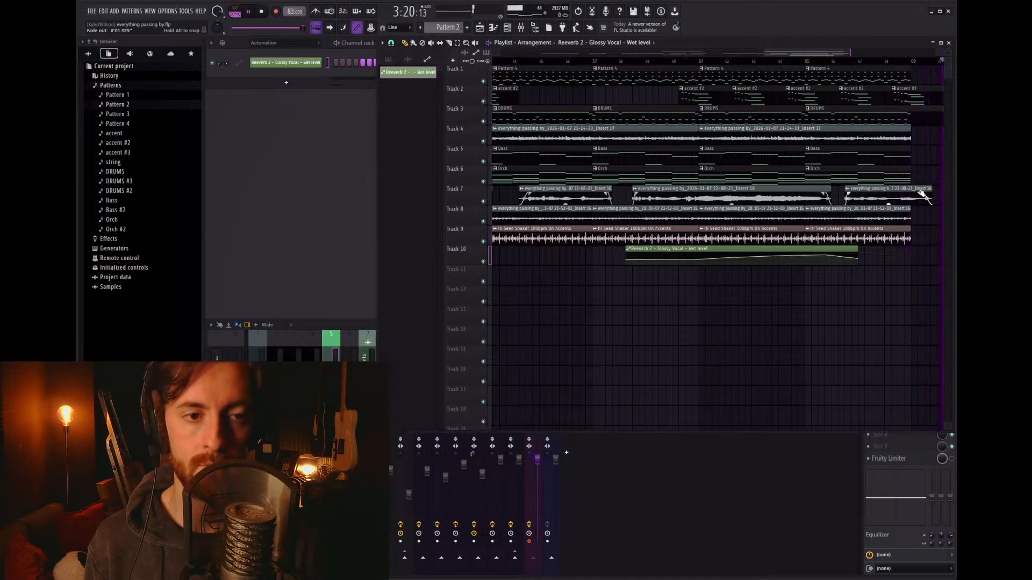
pyautogui.scroll(-6, 903, 196)
pyautogui.scroll(3, 550, 180)
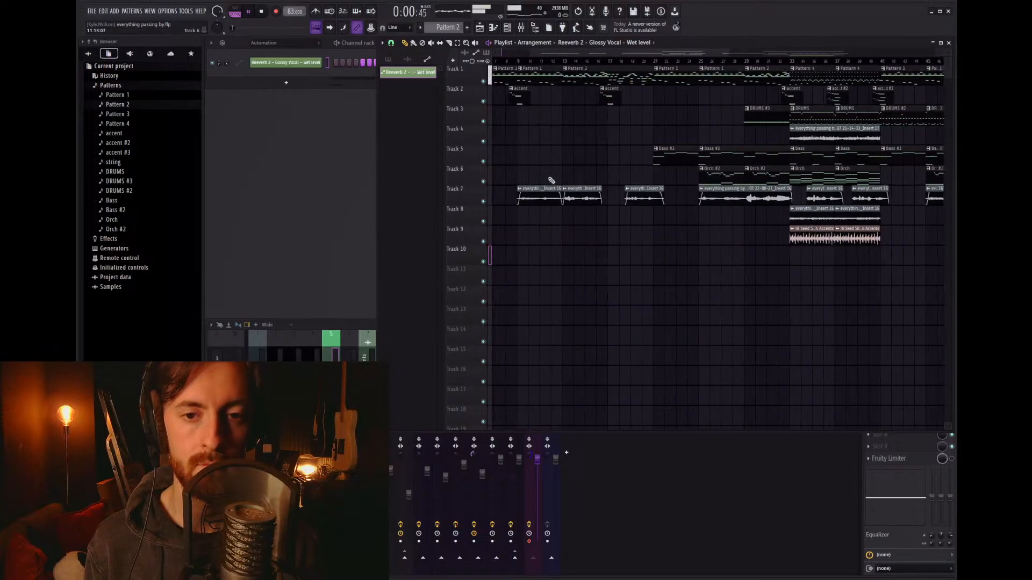
pyautogui.scroll(-3, 566, 161)
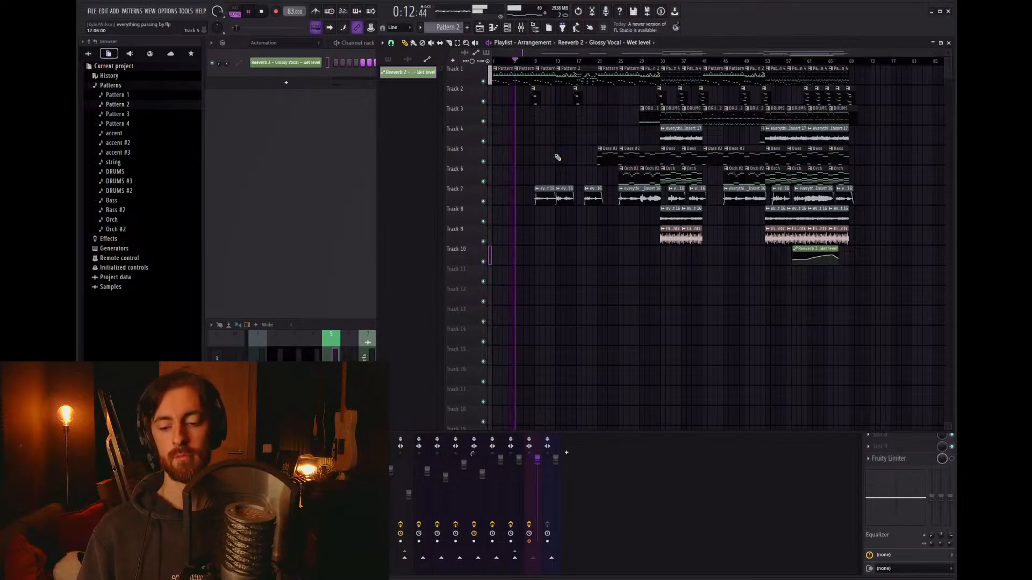
pyautogui.scroll(2, 534, 148)
pyautogui.scroll(-2, 534, 149)
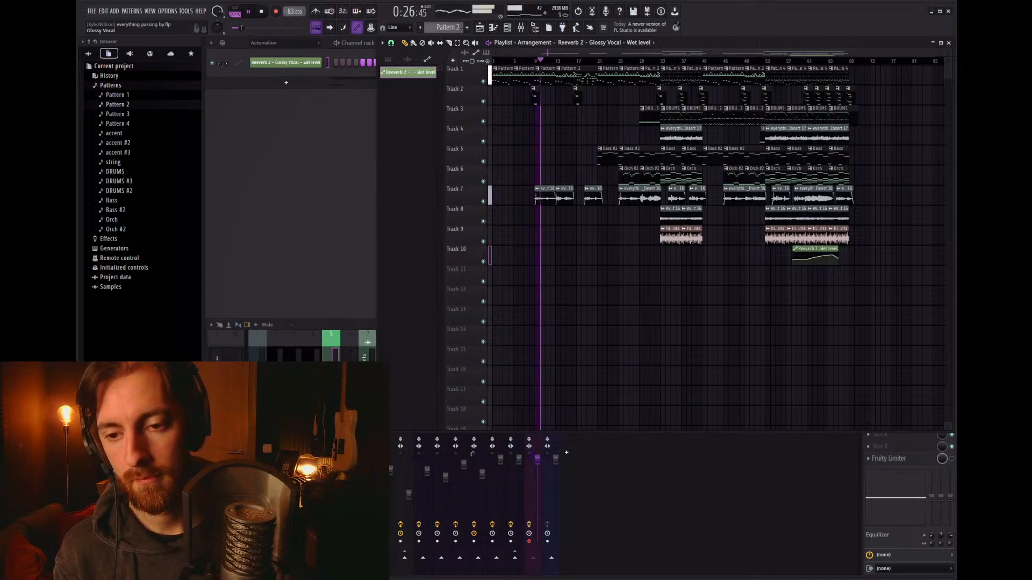
# Step: Lower the Fruity Delay 3 output wet level on the Glossy Vocal track to about 13% while the first verse plays
pyautogui.press('F9')
pyautogui.click(890, 423)
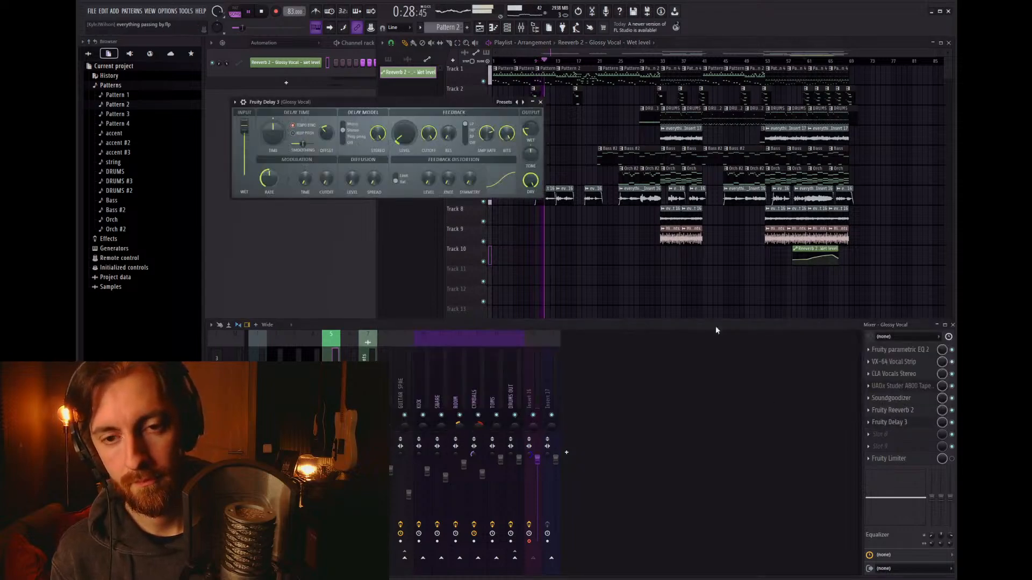
pyautogui.moveTo(533, 134); pyautogui.dragTo(533, 138)
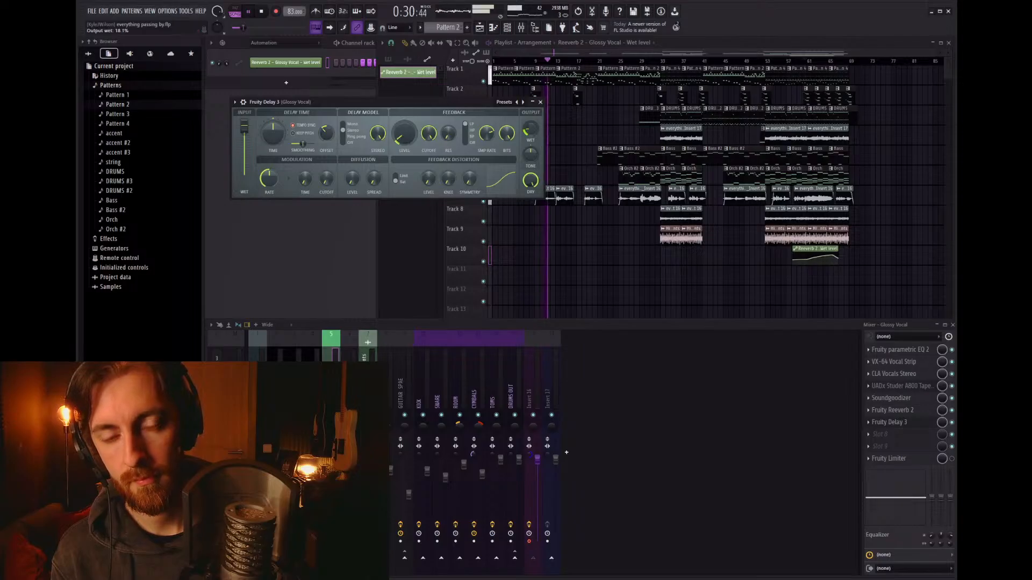
pyautogui.click(541, 103)
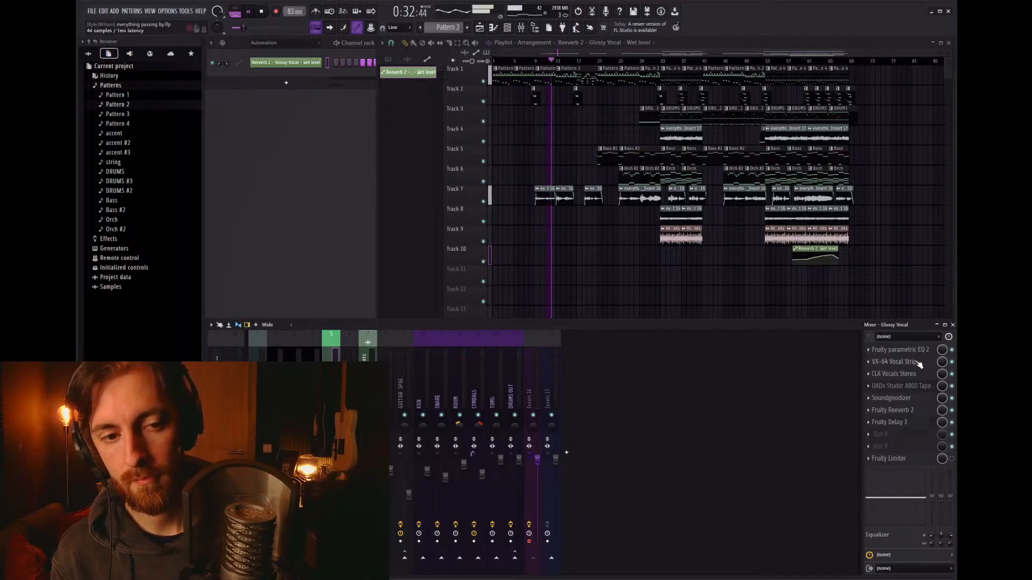
pyautogui.click(905, 424)
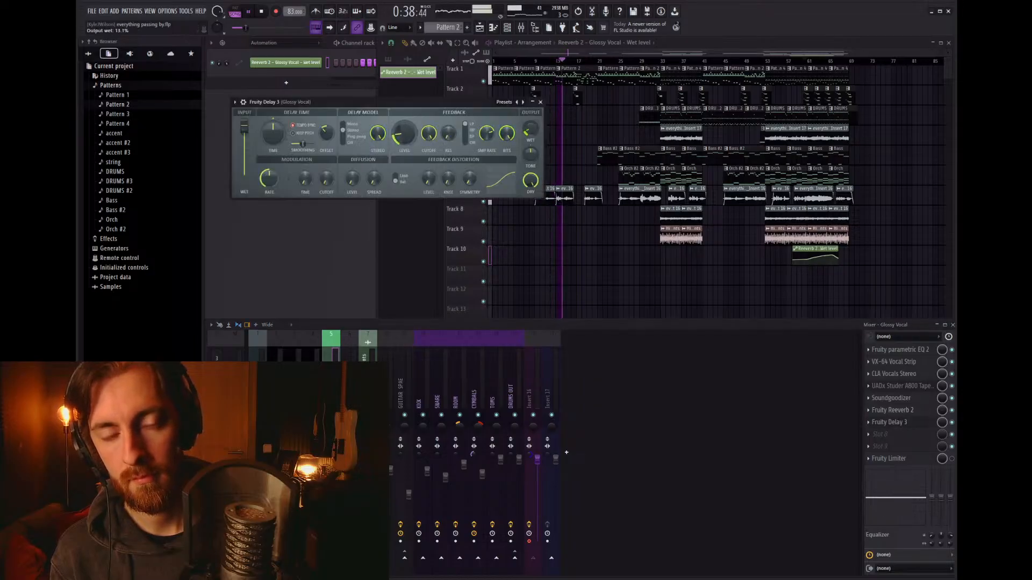
pyautogui.click(540, 102)
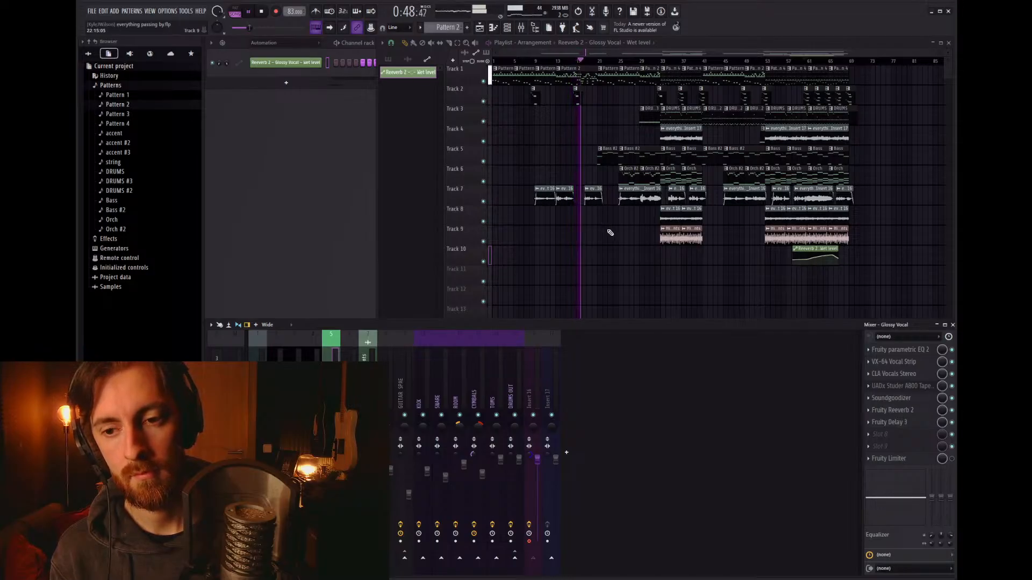
# Step: Switch the UADx Studer A800 Tape Recorder on the Yamaha C7 lite track to a different preset and save the project
pyautogui.click(489, 194)
pyautogui.click(331, 354)
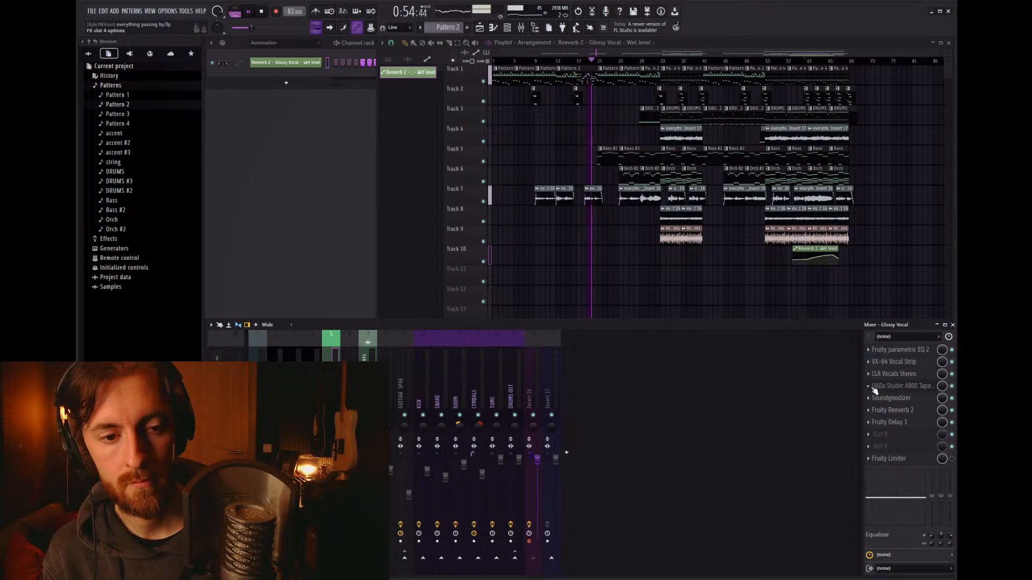
pyautogui.moveTo(322, 377); pyautogui.dragTo(257, 376)
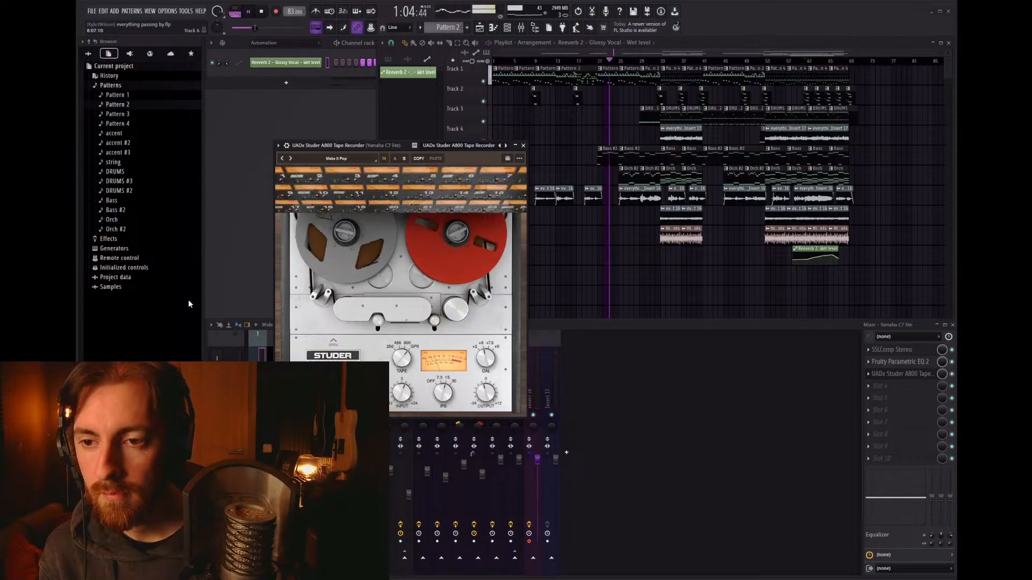
pyautogui.click(191, 261)
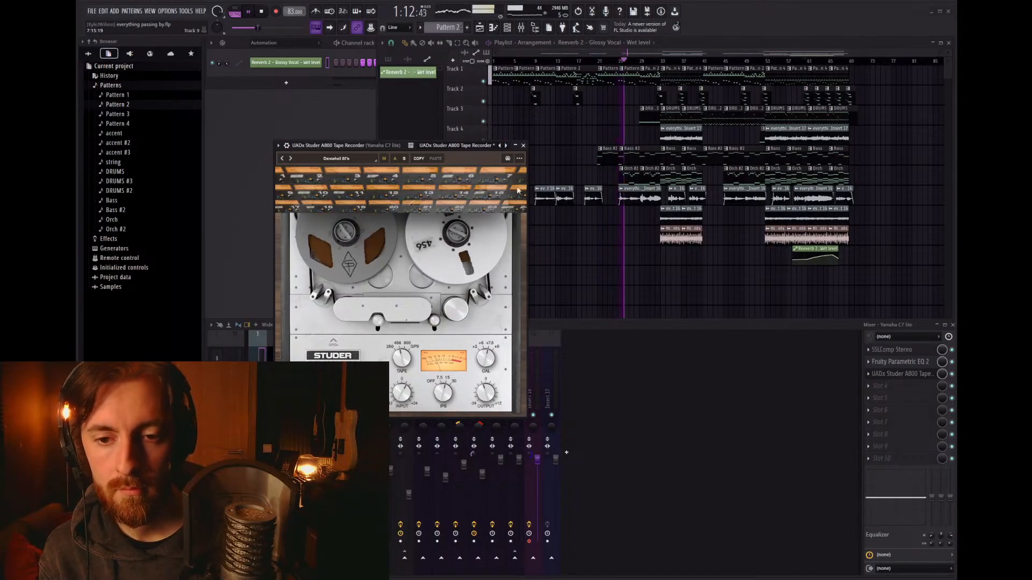
pyautogui.click(523, 145)
pyautogui.rightClick(654, 254)
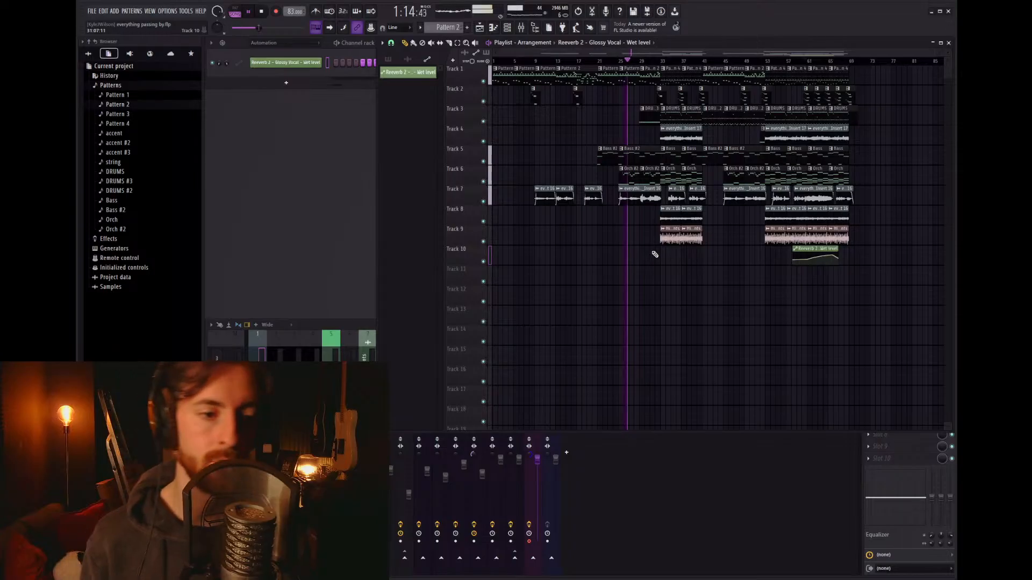
pyautogui.hotkey('ctrl', 's')
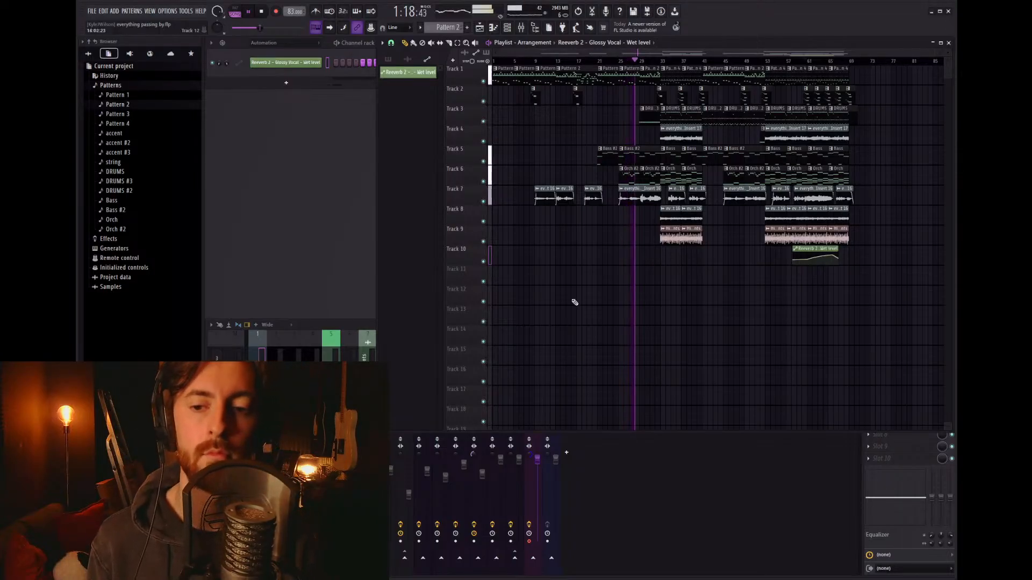
# Step: Raise the bass fader in CLA Vocals Stereo on the Glossy Vocal track, checking Fruity parametric EQ 2, and save the project
pyautogui.click(331, 344)
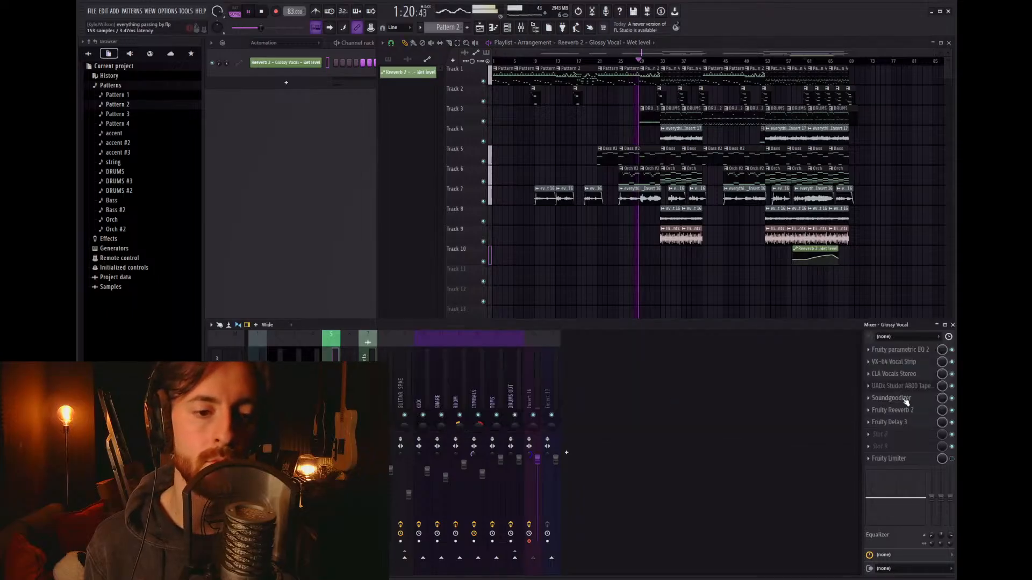
pyautogui.click(896, 374)
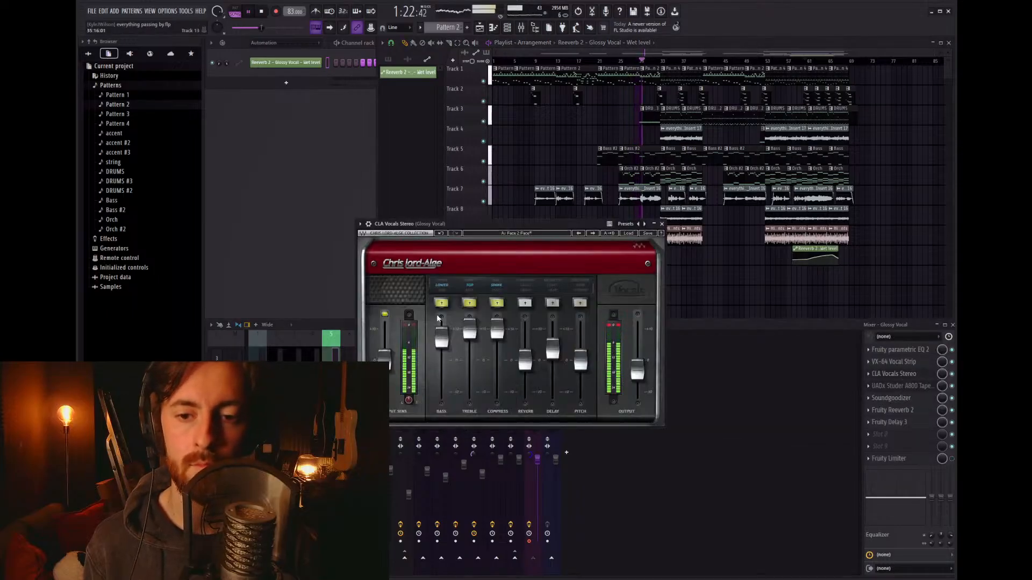
pyautogui.moveTo(437, 319); pyautogui.dragTo(438, 312)
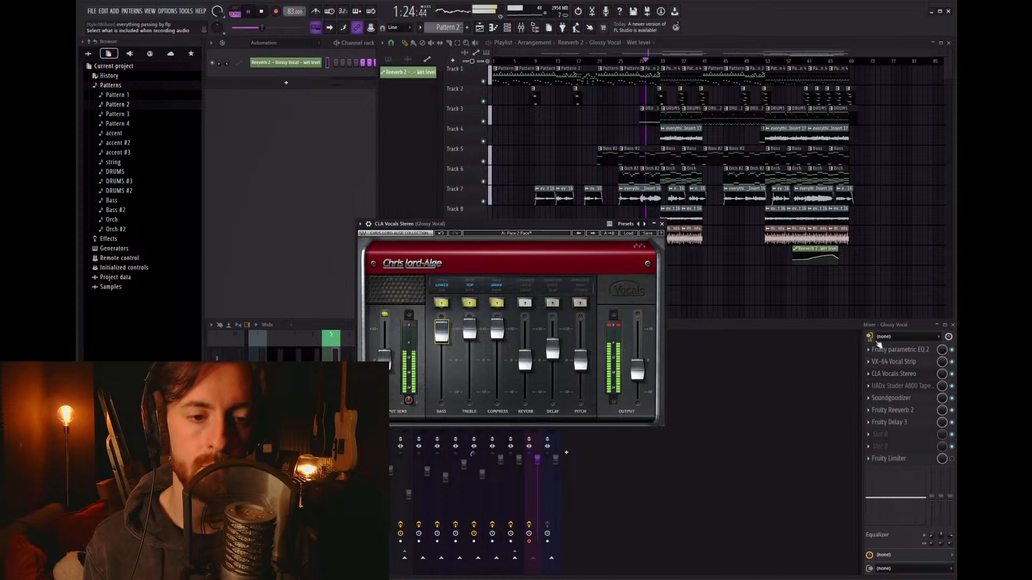
pyautogui.click(900, 350)
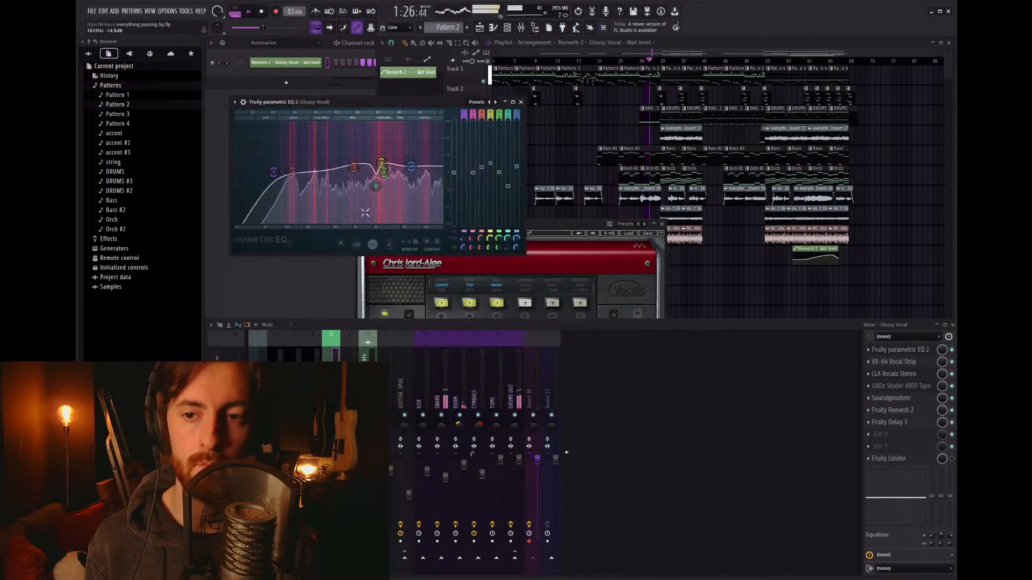
pyautogui.click(520, 101)
pyautogui.click(662, 224)
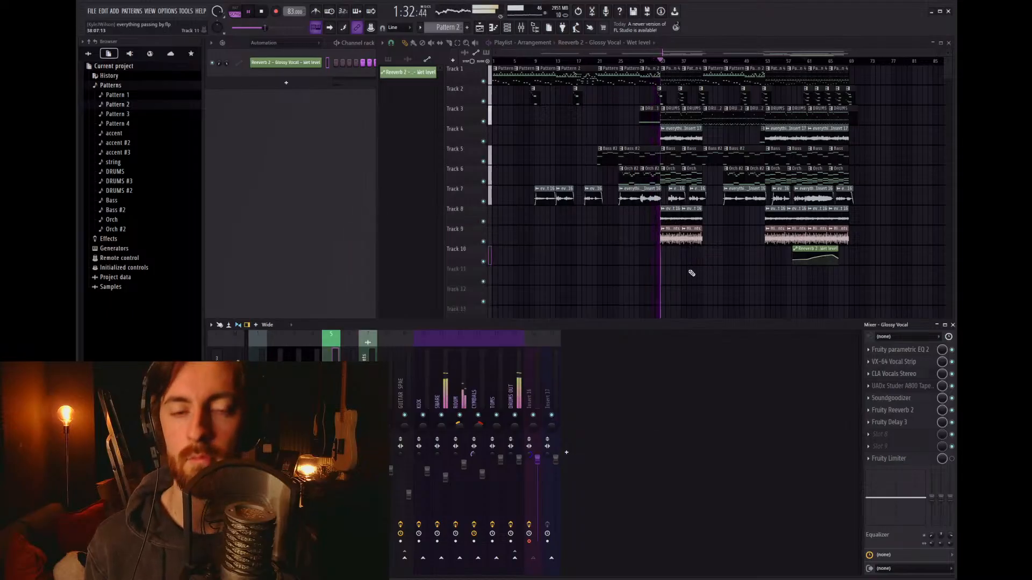
pyautogui.hotkey('ctrl', 's')
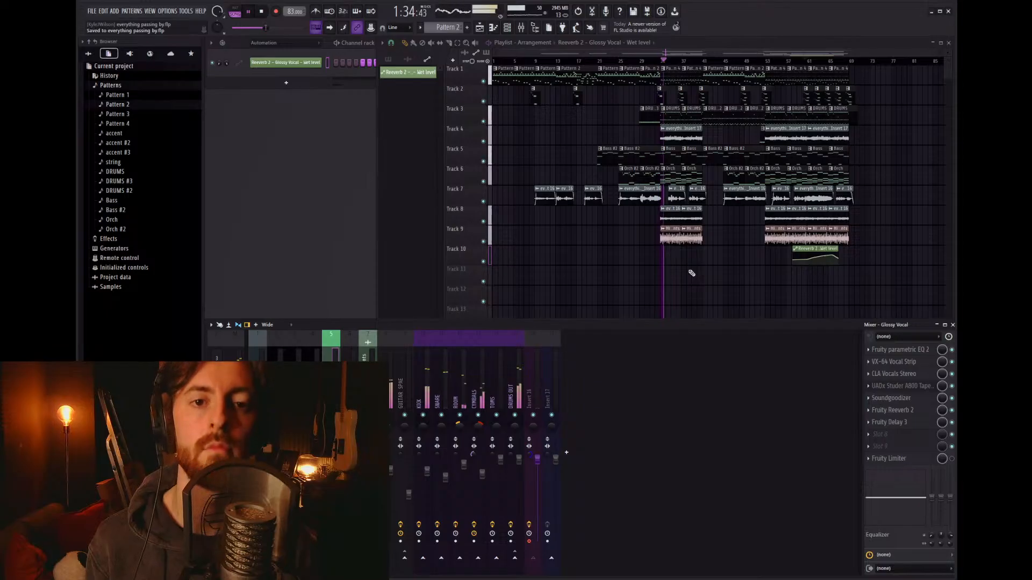
# Step: Lengthen the fade-out on the Track 7 vocal clip that ends just before the second verse
pyautogui.rightClick(692, 273)
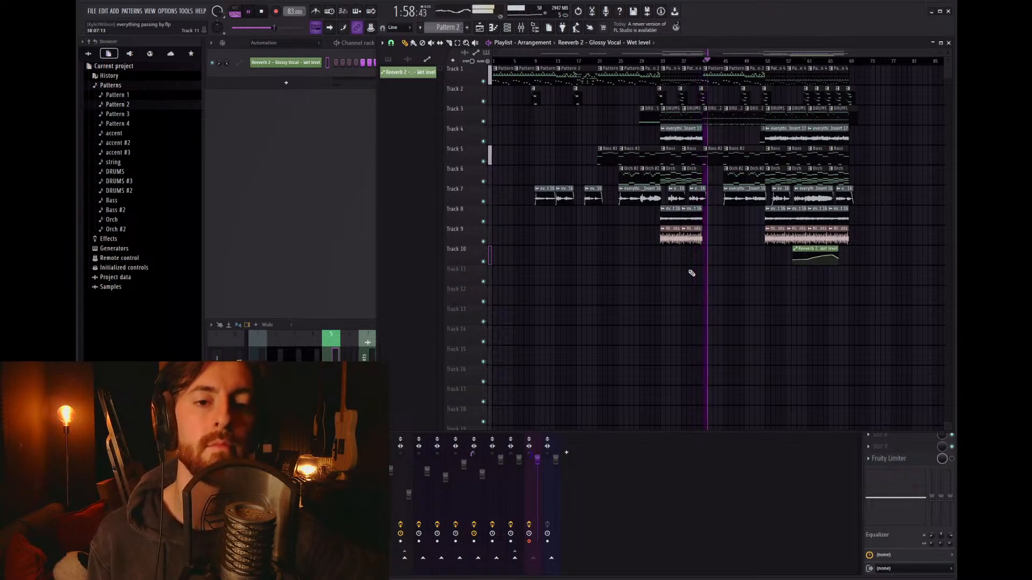
pyautogui.scroll(5, 692, 273)
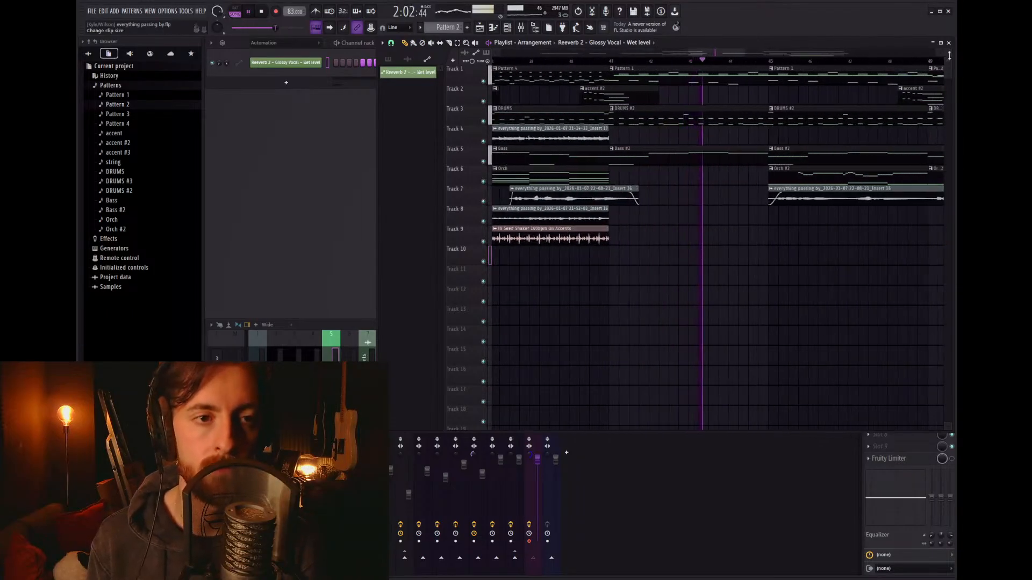
pyautogui.scroll(3, 782, 208)
pyautogui.scroll(3, 782, 208)
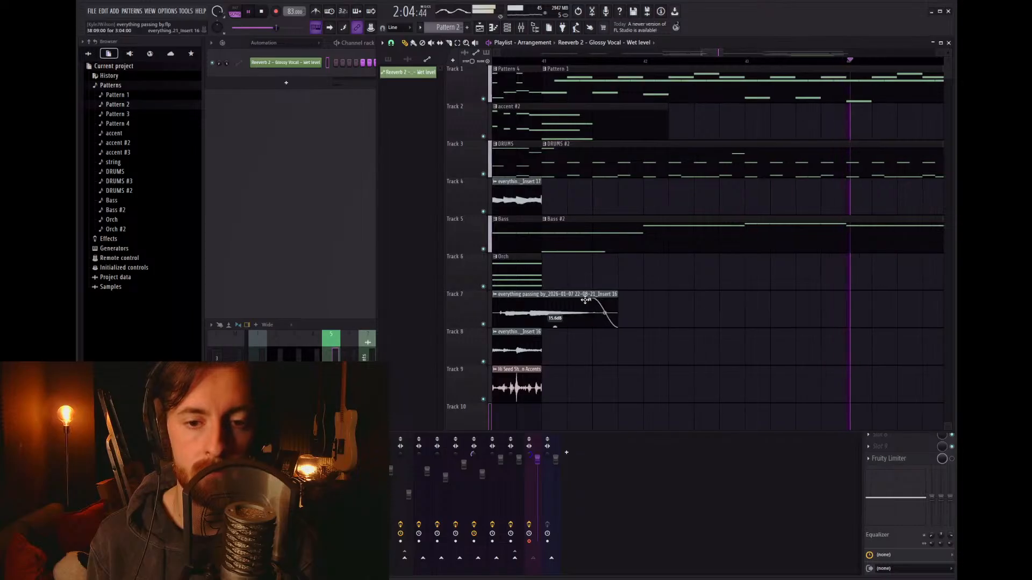
pyautogui.moveTo(613, 303); pyautogui.dragTo(581, 303)
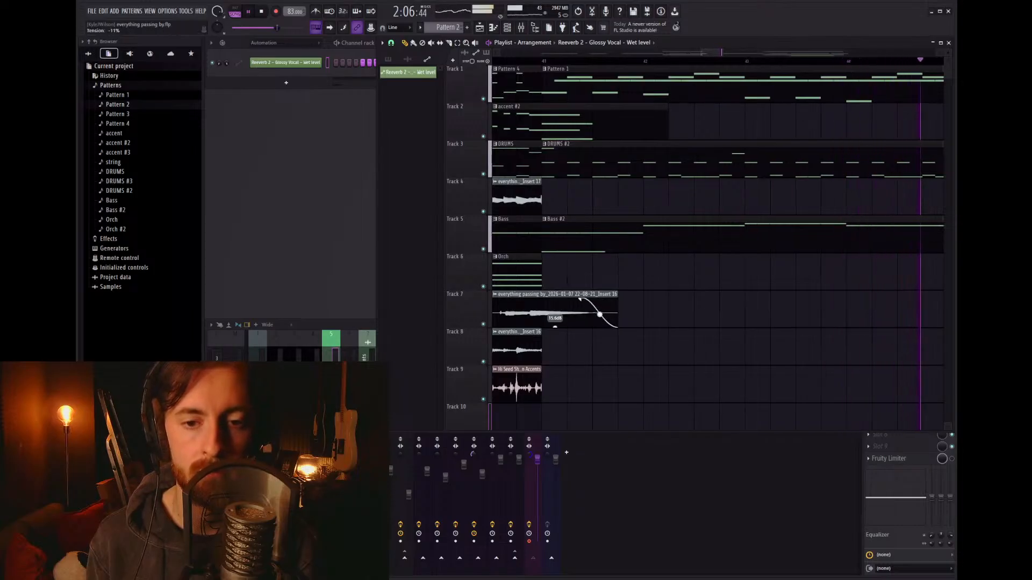
# Step: Check the remaining Track 7 vocal fades through the final chorus and set the playback start to bar 59, with playback stopped
pyautogui.scroll(-8, 592, 335)
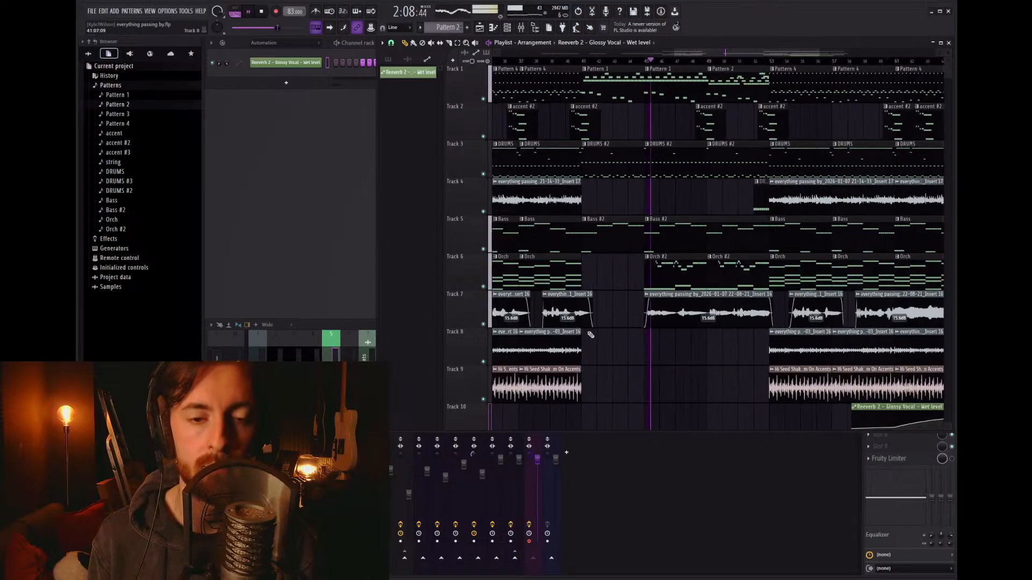
pyautogui.scroll(6, 813, 324)
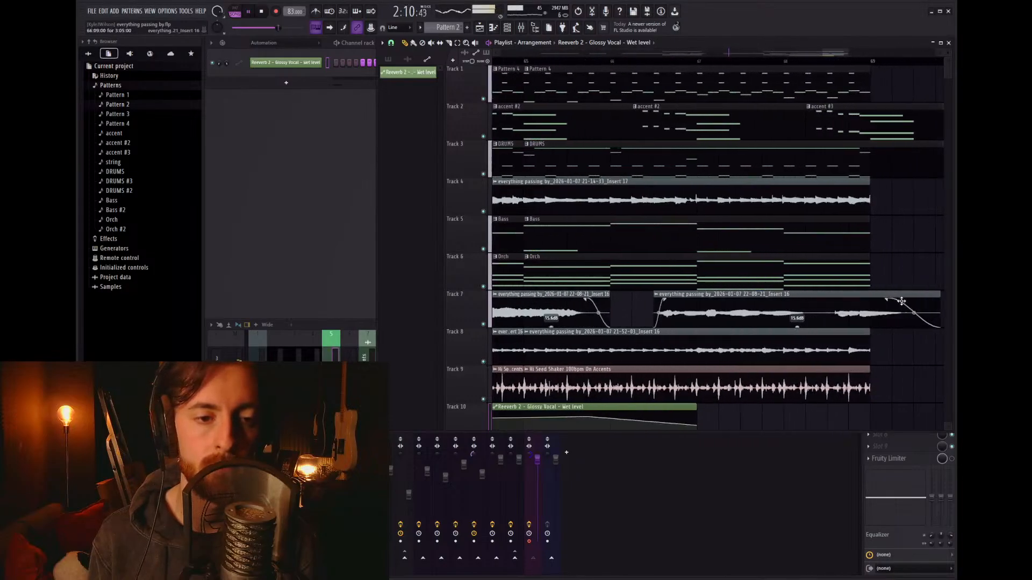
pyautogui.scroll(-2, 894, 327)
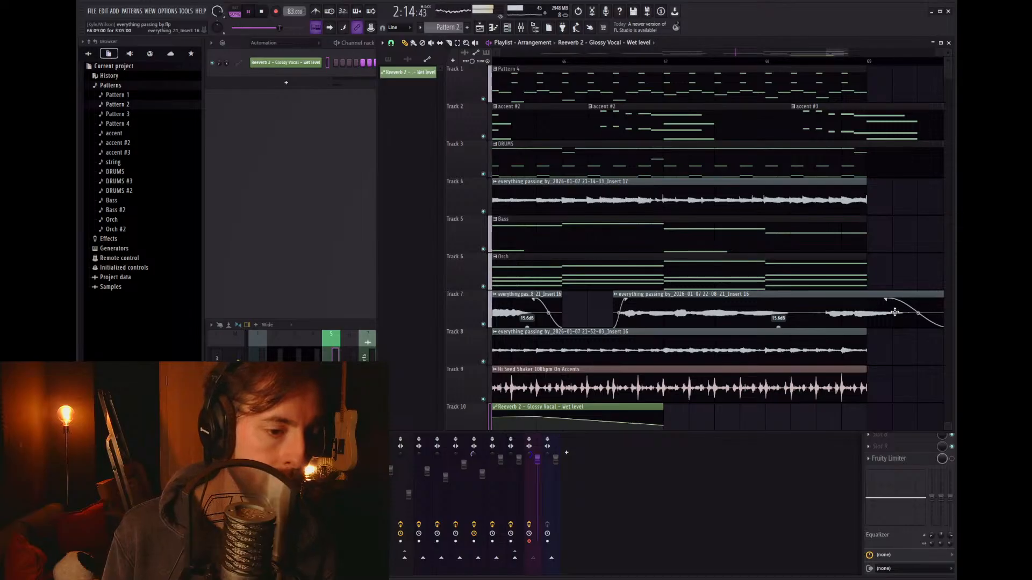
pyautogui.scroll(-10, 894, 312)
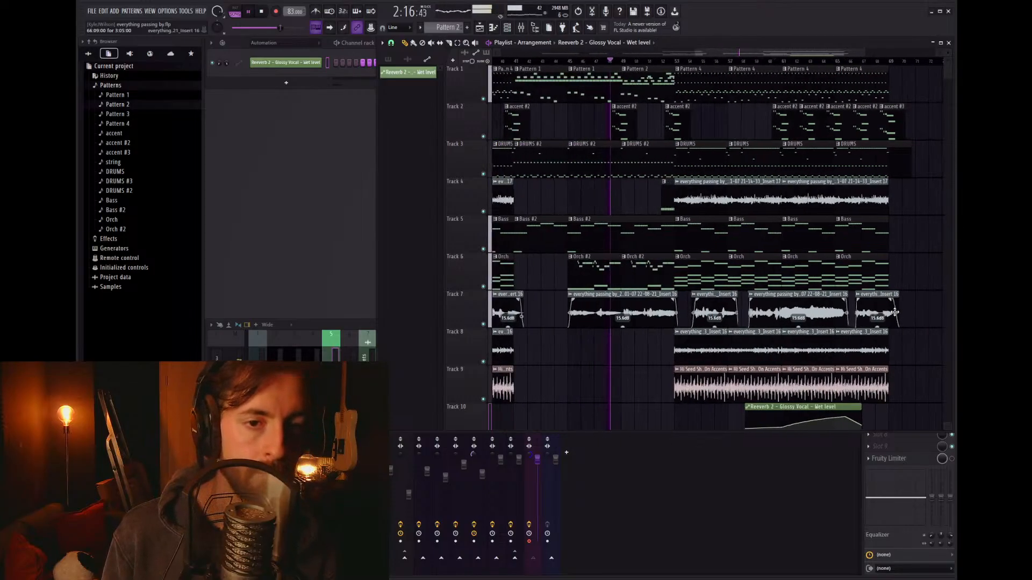
pyautogui.scroll(-3, 849, 130)
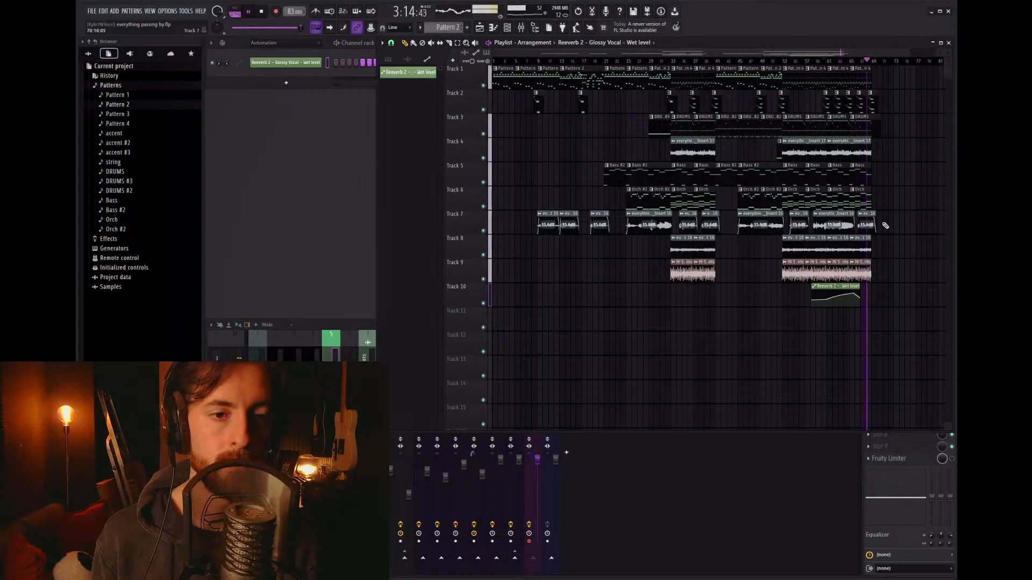
pyautogui.scroll(5, 885, 226)
pyautogui.click(618, 61)
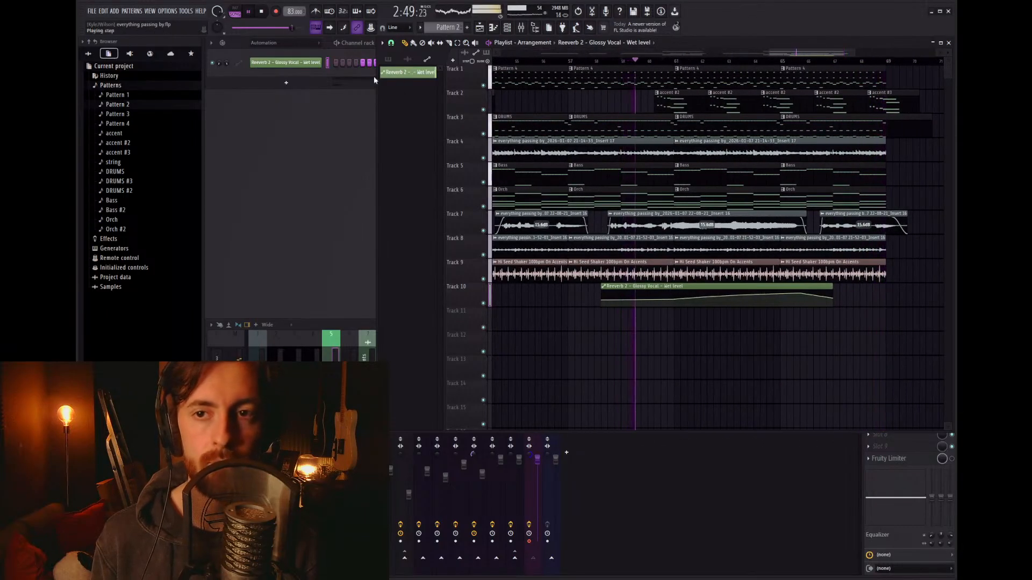
pyautogui.press('space')
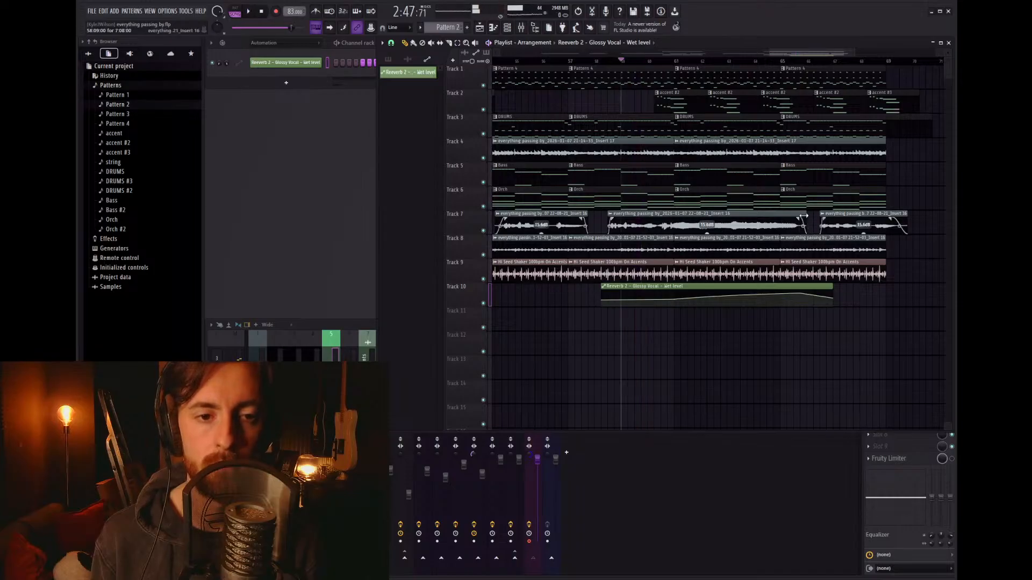
pyautogui.moveTo(802, 214); pyautogui.dragTo(665, 216)
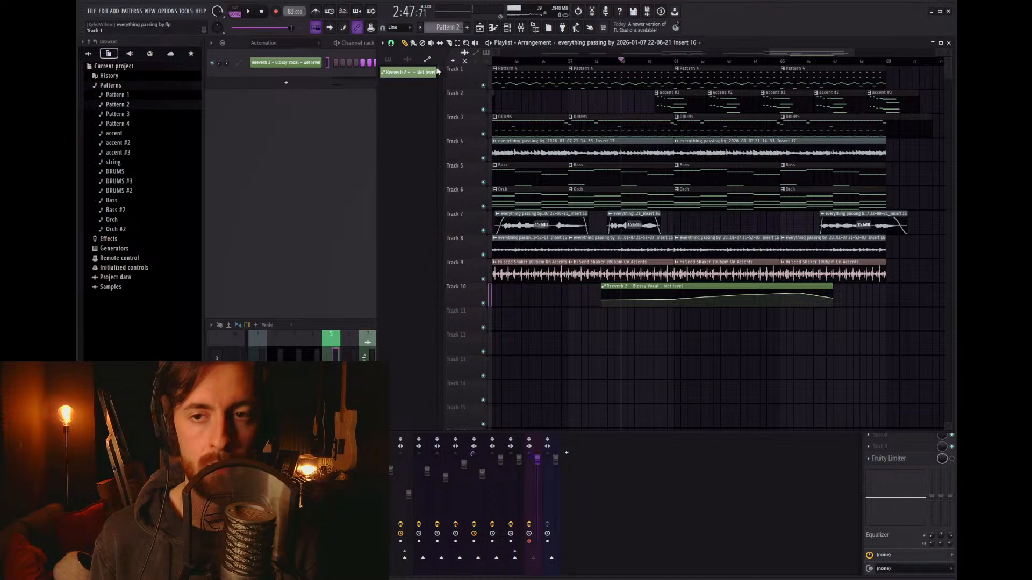
pyautogui.press('space')
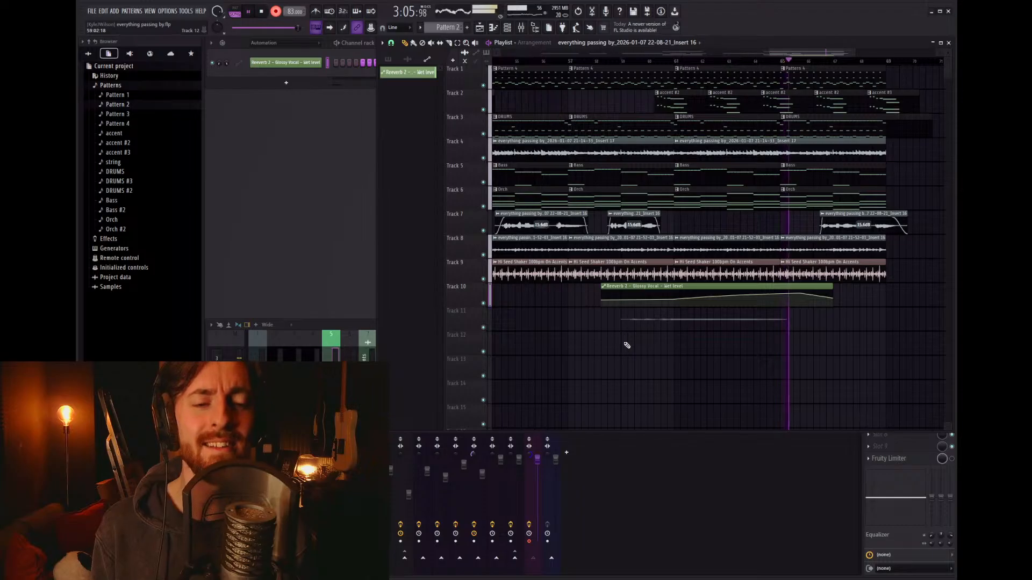
pyautogui.press('space')
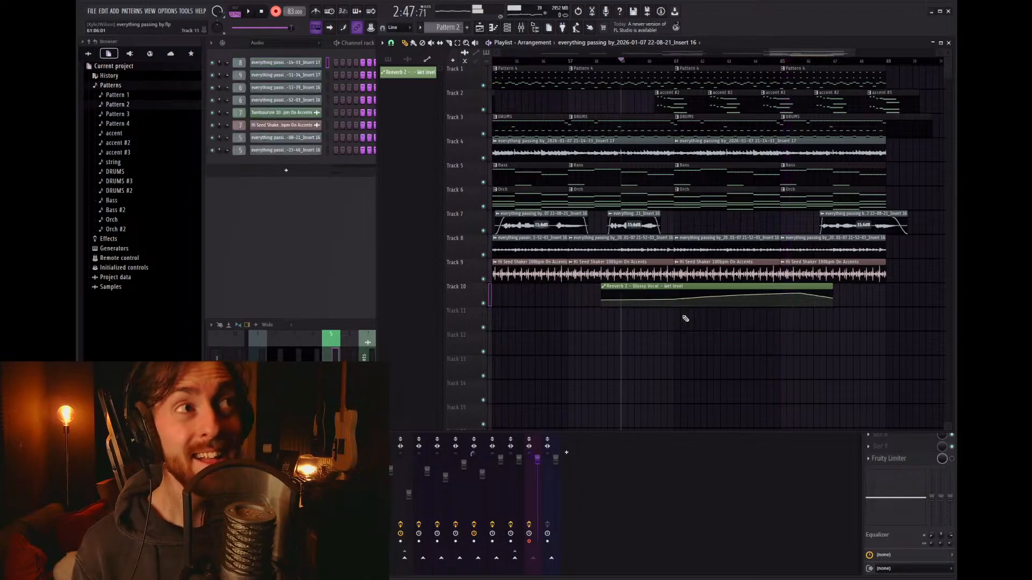
pyautogui.hotkey('ctrl', 'z')
pyautogui.hotkey('ctrl', 'z')
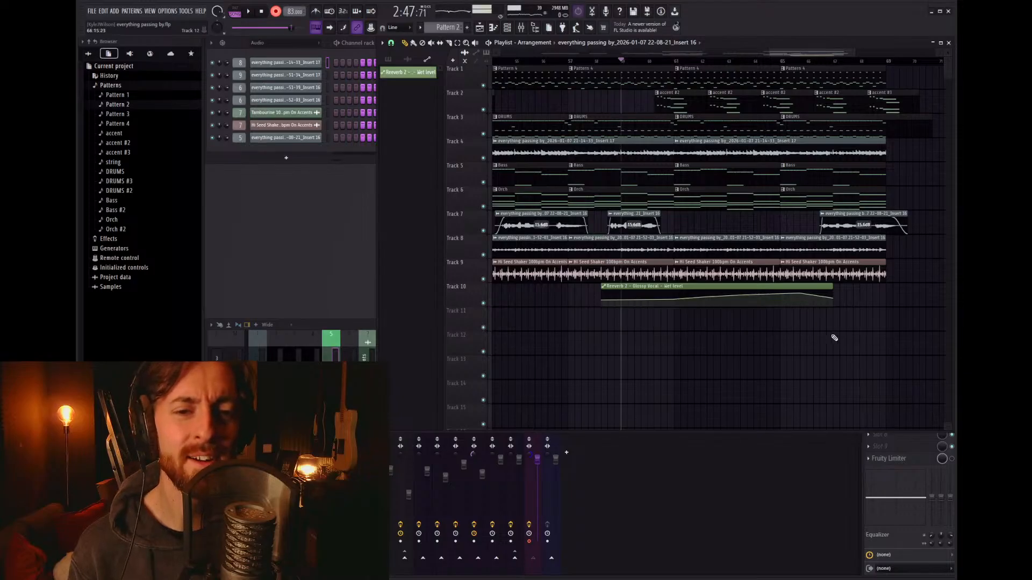
pyautogui.hotkey('ctrl', 'z')
# Step: Record a new vocal take over the final chorus from bar 59 and trim the start of the recorded clip on Track 11
pyautogui.press('space')
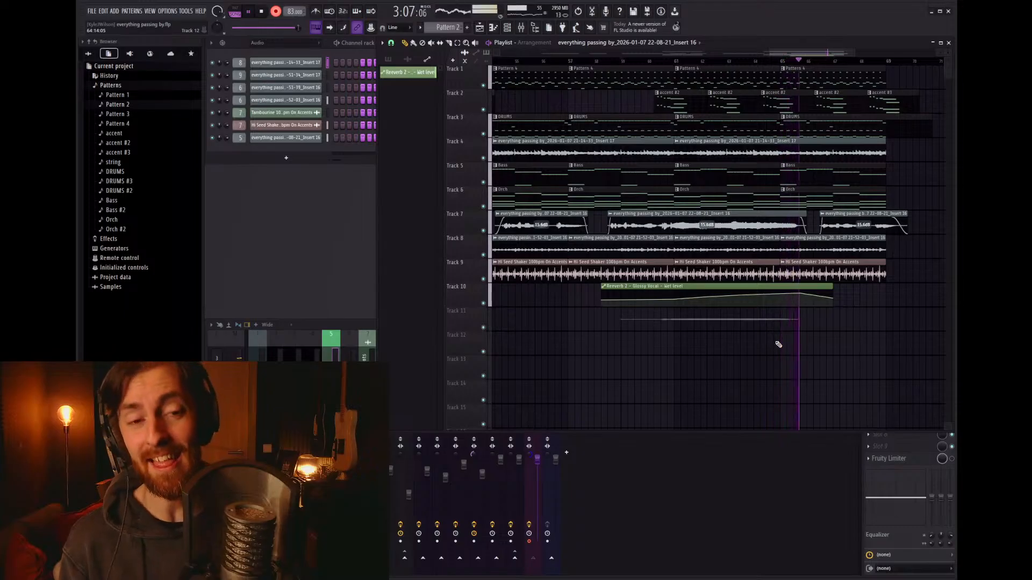
pyautogui.press('space')
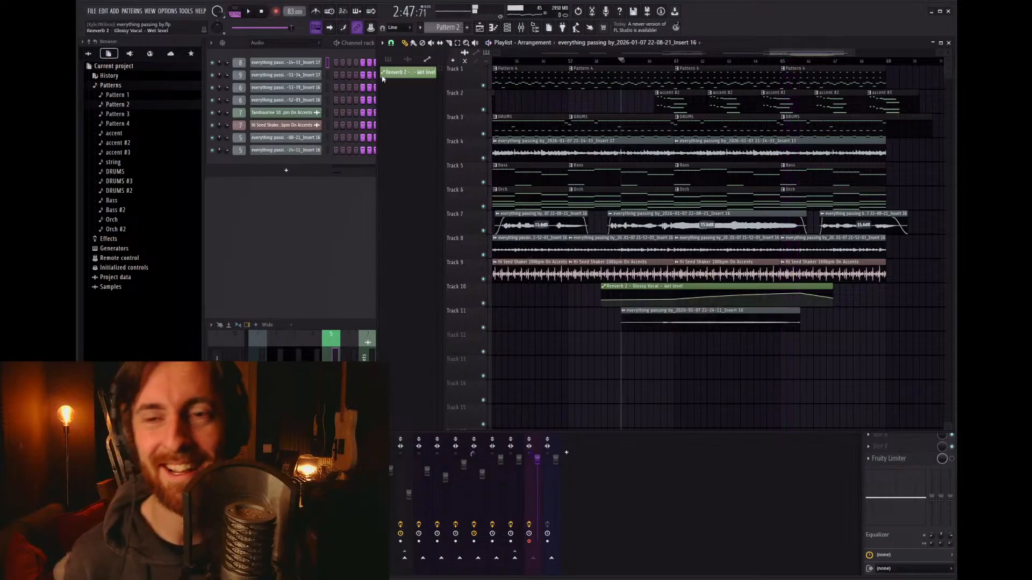
pyautogui.moveTo(632, 327); pyautogui.dragTo(679, 321)
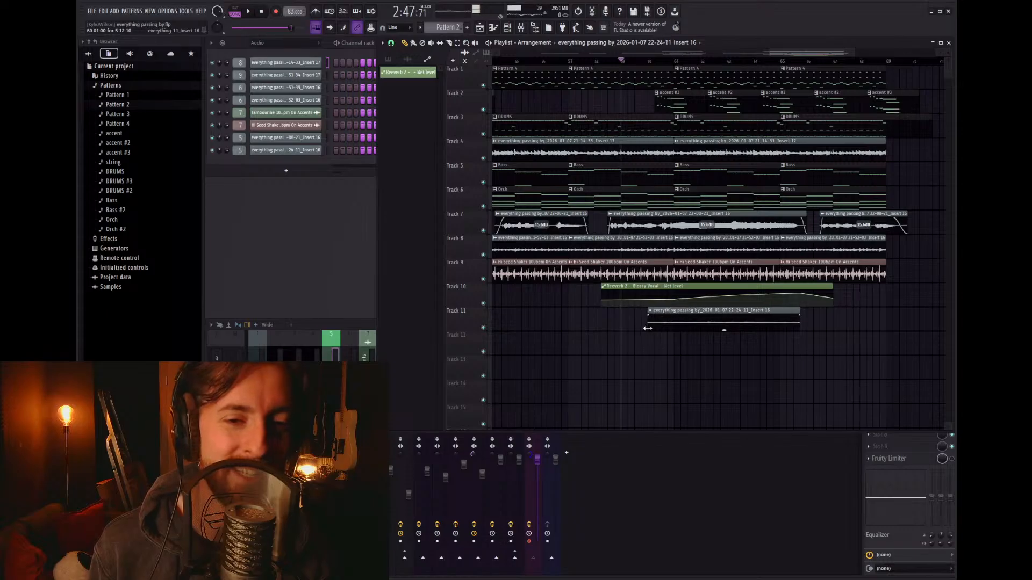
# Step: Route the newly recorded vocal clip to its own empty mixer track, insert 18, and load CLA Vocals Stereo on it
pyautogui.doubleClick(678, 321)
pyautogui.click(331, 355)
pyautogui.click(350, 355)
pyautogui.click(368, 355)
pyautogui.click(399, 368)
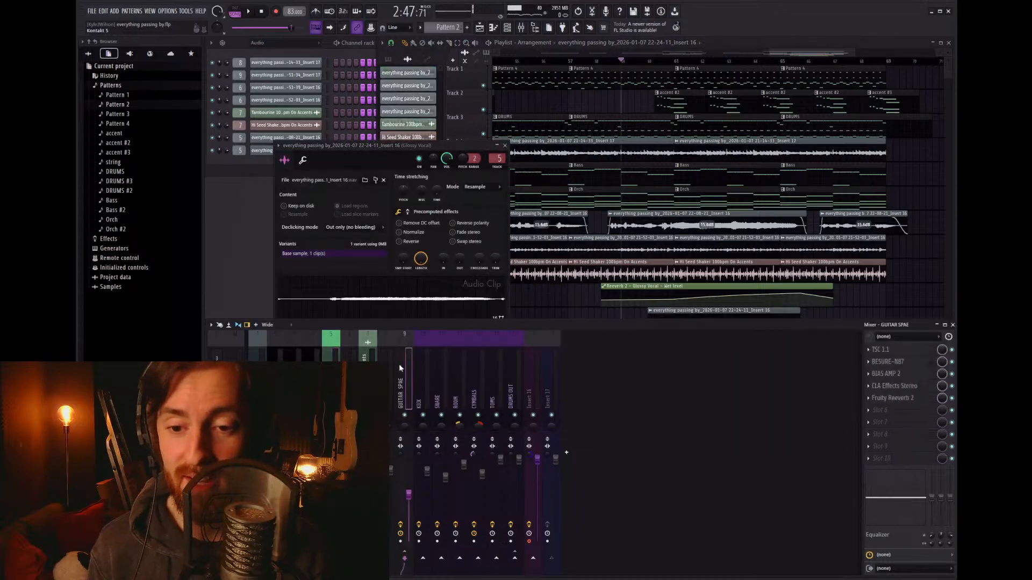
pyautogui.click(566, 447)
pyautogui.hotkey('ctrl', 'l')
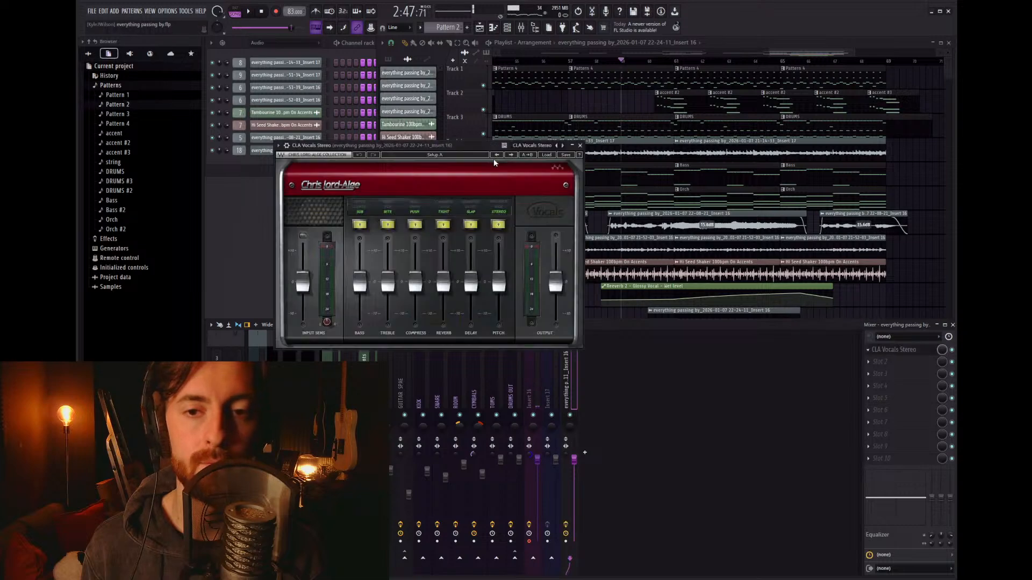
# Step: Lower the new vocal track's volume and add Fruity Reeverb 2 after CLA Vocals Stereo
pyautogui.click(582, 233)
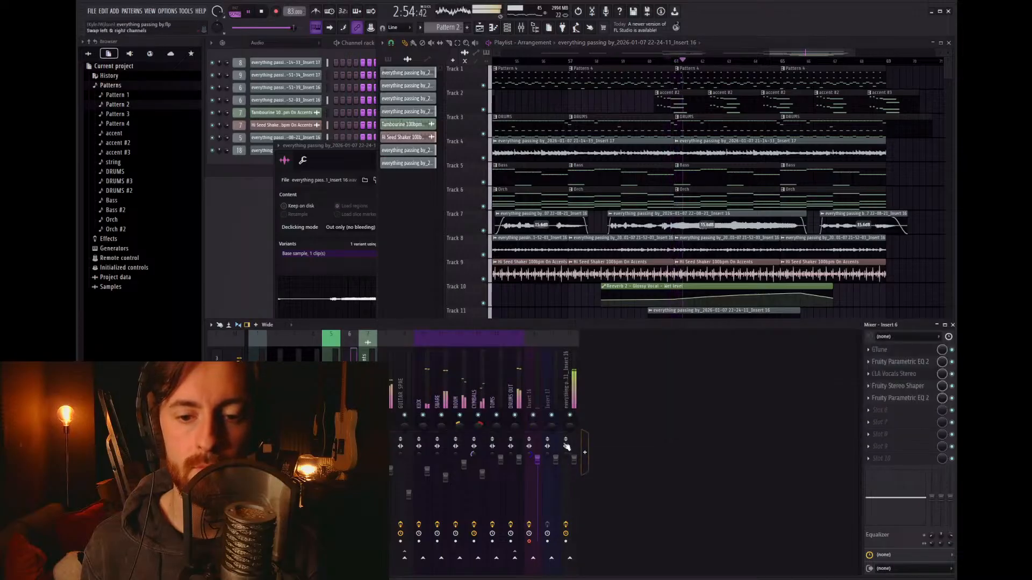
pyautogui.moveTo(573, 459); pyautogui.dragTo(573, 507)
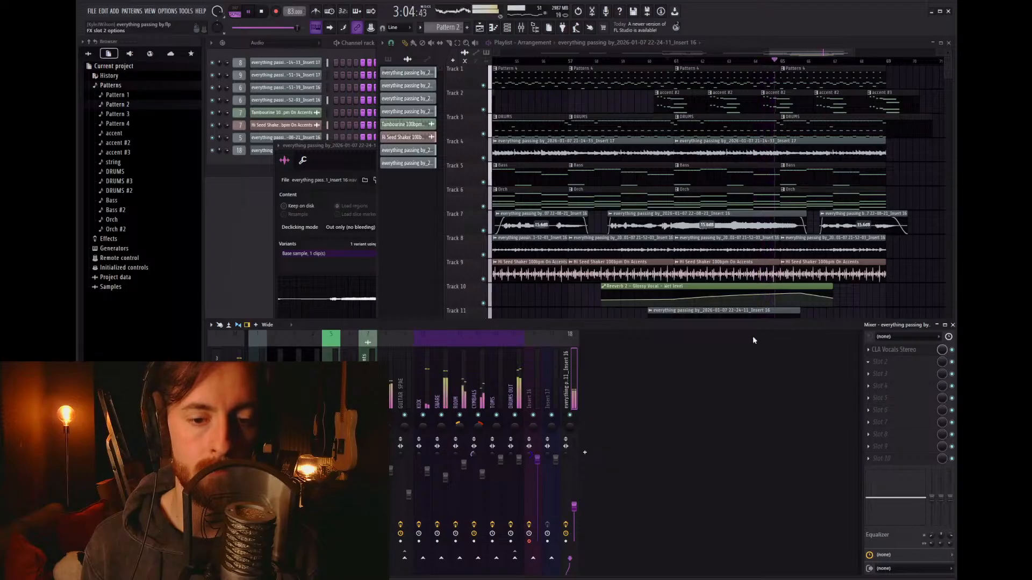
pyautogui.click(675, 495)
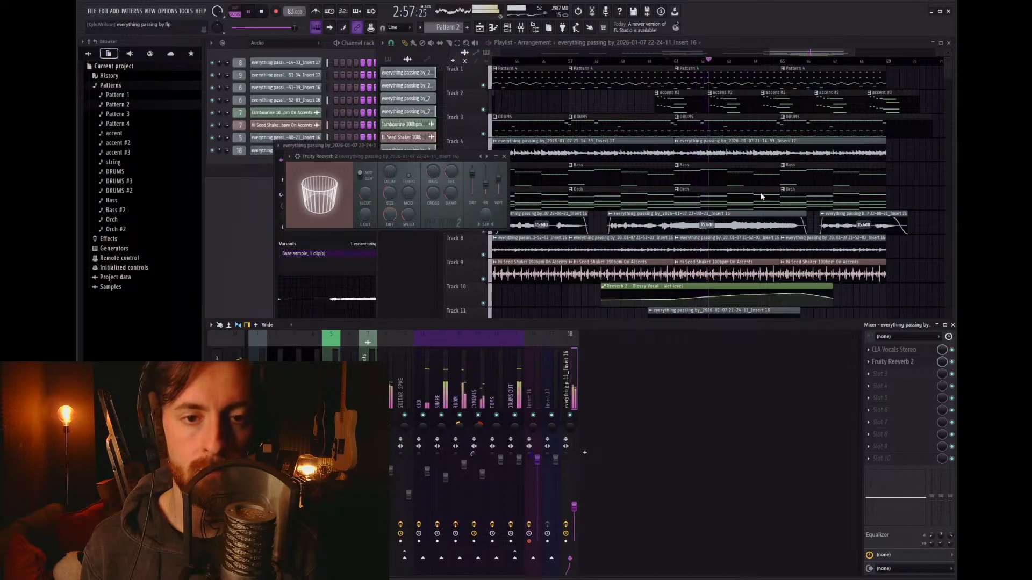
# Step: Replace the new vocal track's effects with the chain starting with VX-64 Vocal Strip and DD Gate, and lower its volume fader
pyautogui.hotkey('ctrl', 'z')
pyautogui.press('space')
pyautogui.press('space')
pyautogui.moveTo(574, 464); pyautogui.dragTo(574, 500)
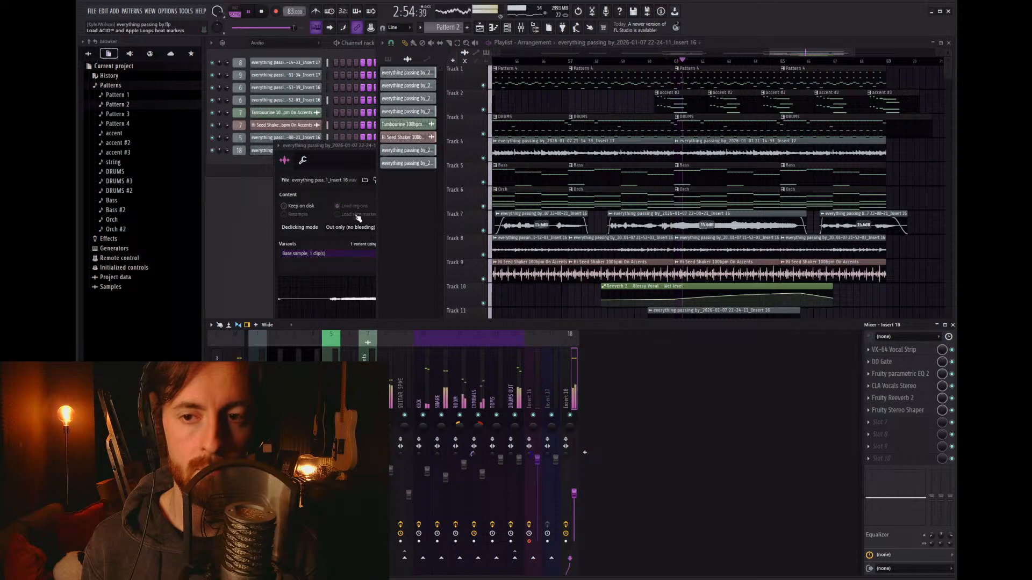
pyautogui.click(394, 149)
pyautogui.click(504, 146)
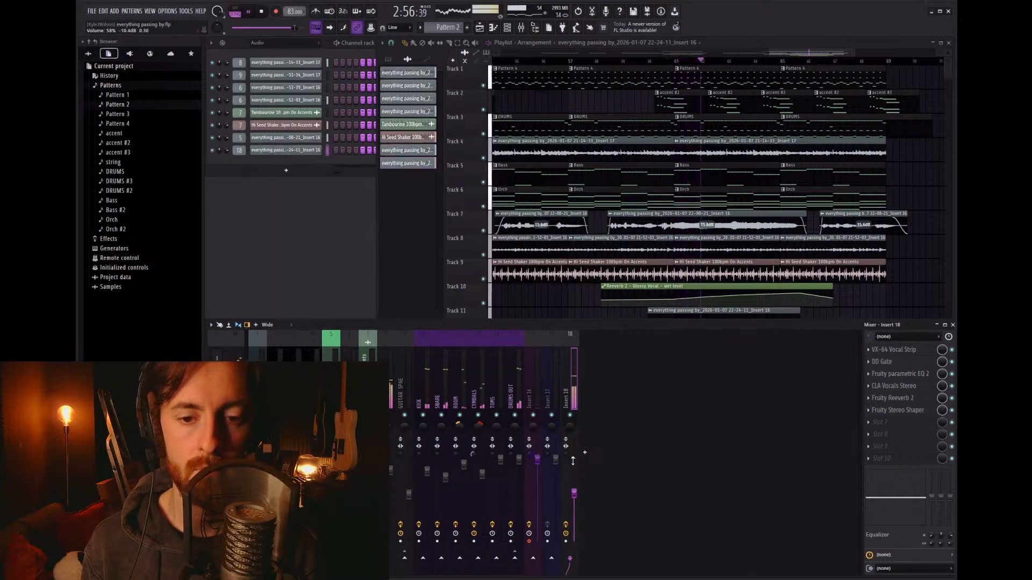
pyautogui.moveTo(574, 494); pyautogui.dragTo(574, 500)
# Step: Trim the start of the Track 11 vocal clip further, add a long fade-out at its end, and save the project
pyautogui.click(868, 306)
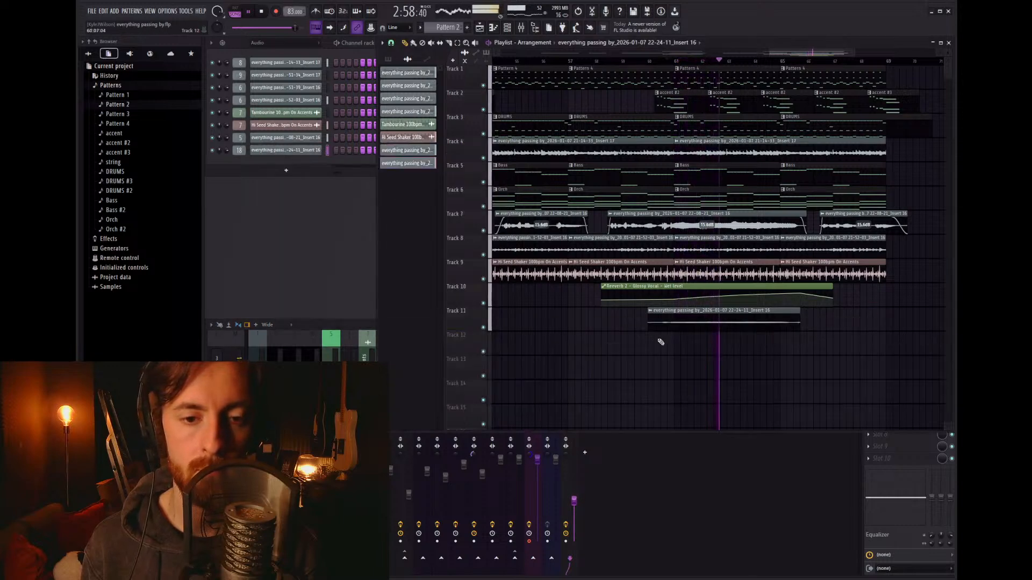
pyautogui.moveTo(647, 330); pyautogui.dragTo(662, 329)
pyautogui.moveTo(796, 325); pyautogui.dragTo(766, 321)
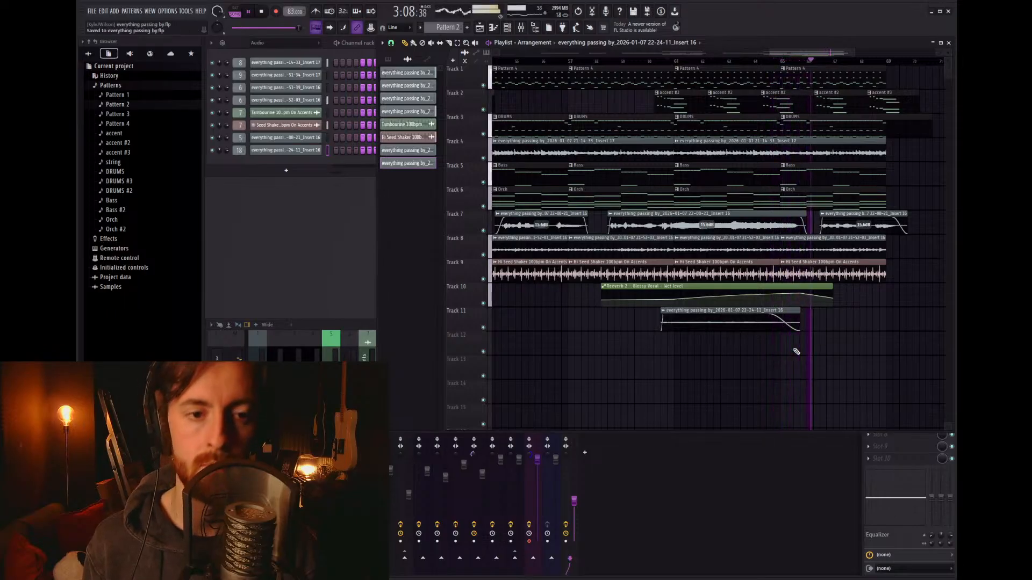
# Step: Open the accent #3 pattern in the piano roll and add a long C2 note sustained up to bar 5
pyautogui.scroll(-2, 855, 278)
pyautogui.scroll(2, 855, 279)
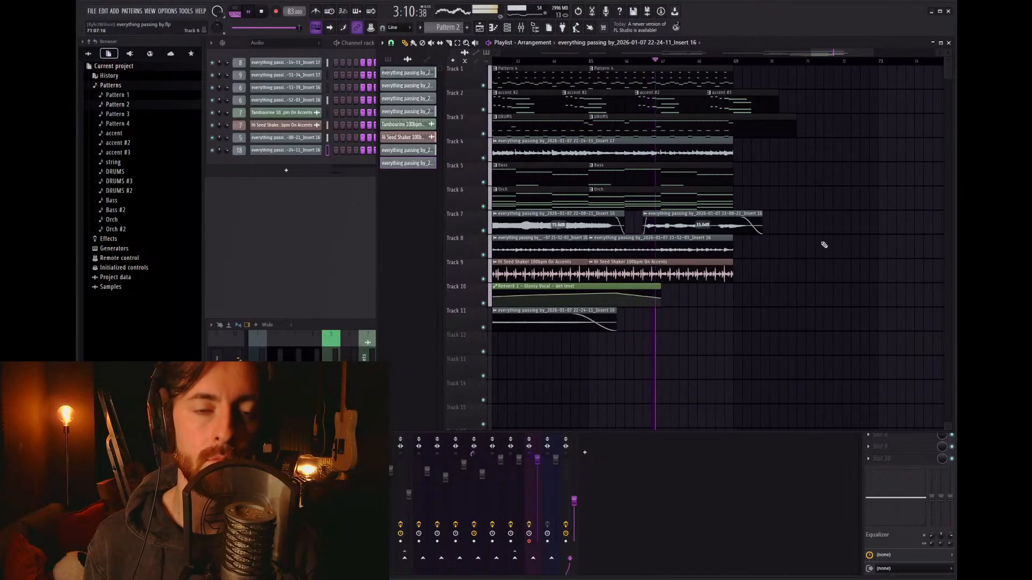
pyautogui.doubleClick(747, 104)
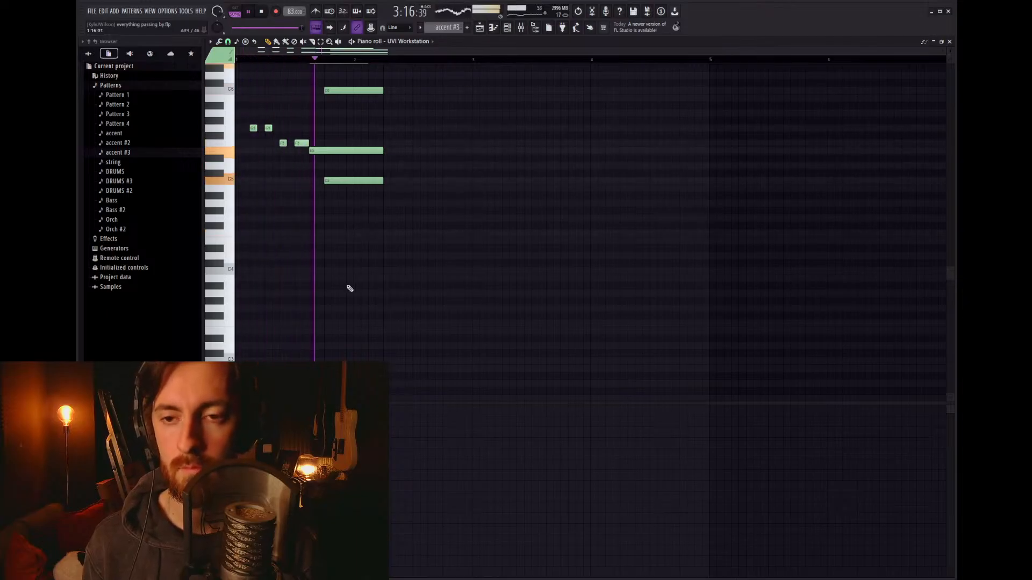
pyautogui.press('space')
pyautogui.scroll(-3, 331, 327)
pyautogui.moveTo(325, 337); pyautogui.dragTo(323, 374)
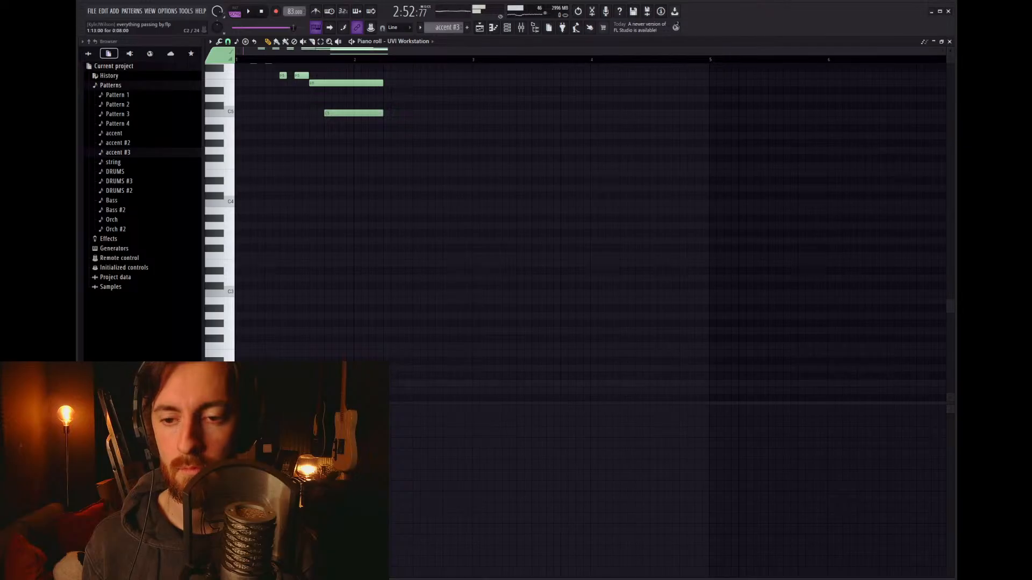
pyautogui.moveTo(378, 383); pyautogui.dragTo(704, 370)
# Step: Add a C3 note of the same length above the sustained C2 note and lower the velocity in the low notes
pyautogui.click(301, 263)
pyautogui.moveTo(301, 264); pyautogui.dragTo(323, 294)
pyautogui.moveTo(325, 536); pyautogui.dragTo(325, 554)
# Step: Listen to the song's ending with the extended accent #3 pattern and return to the playlist
pyautogui.press('space')
pyautogui.click(282, 59)
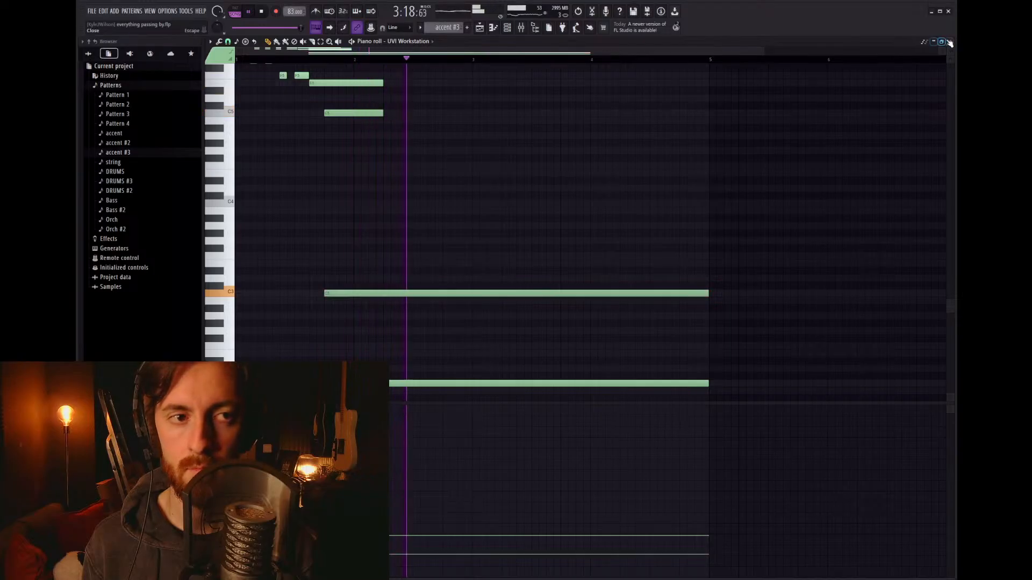
pyautogui.press('F5')
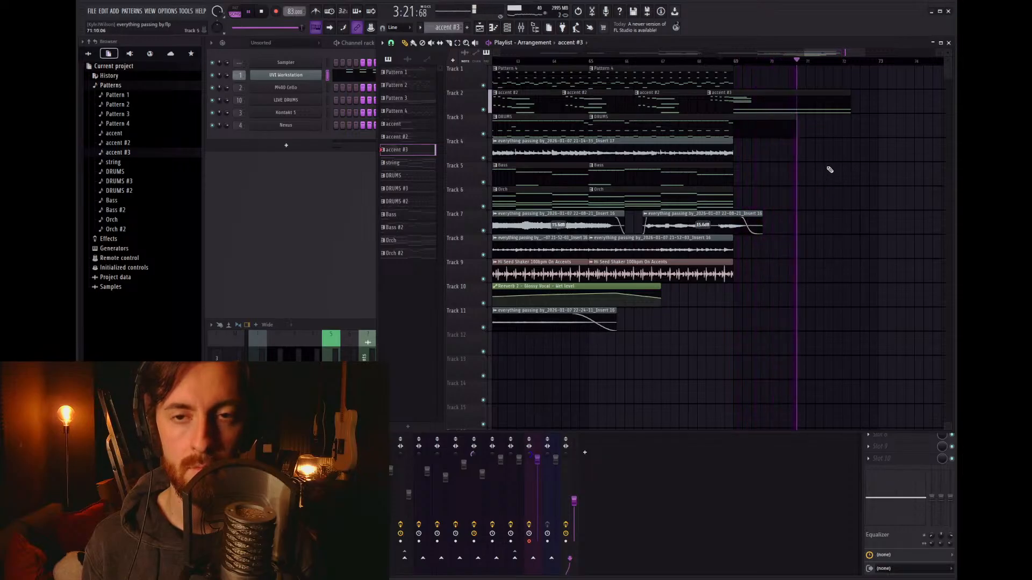
pyautogui.press('space')
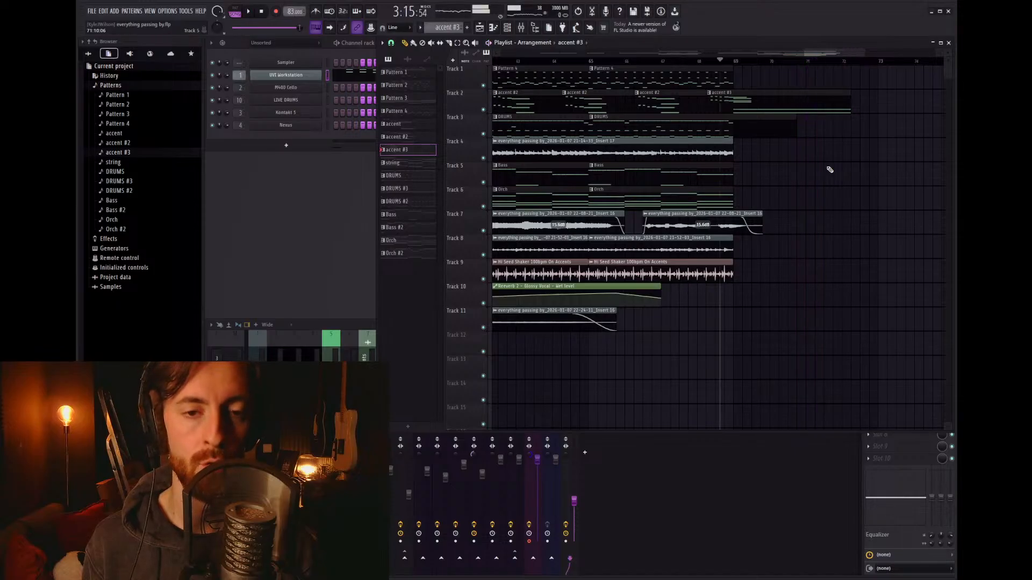
# Step: Review the effect chains on mixer Insert 18 and Insert 16, and return to the playlist
pyautogui.scroll(-5, 830, 170)
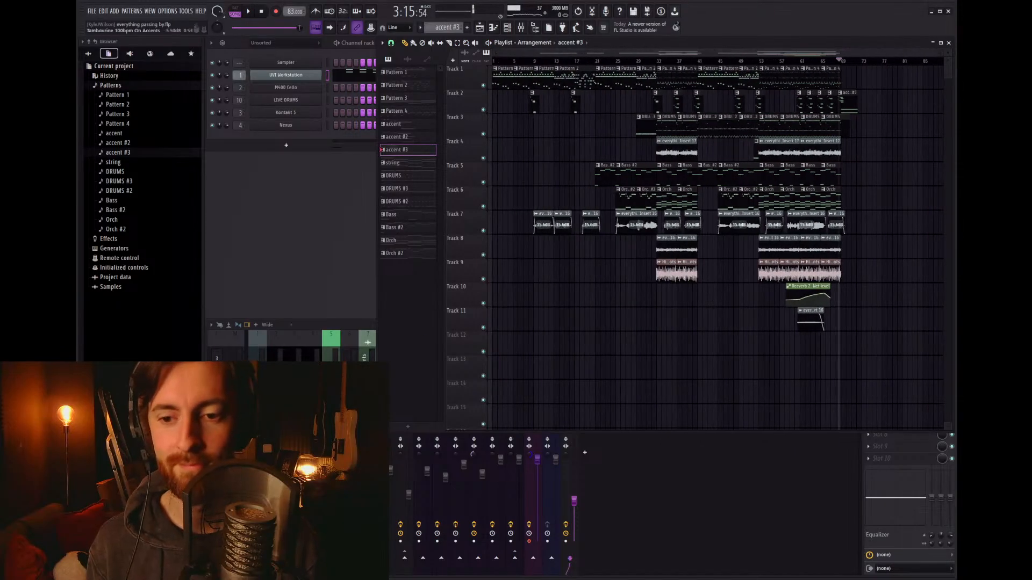
pyautogui.click(585, 453)
pyautogui.click(579, 395)
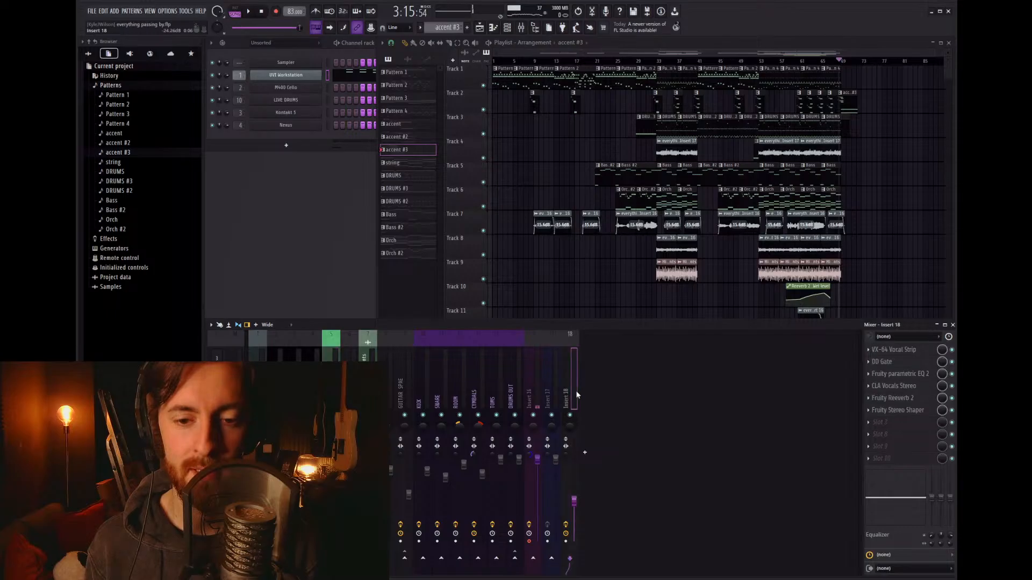
pyautogui.click(534, 423)
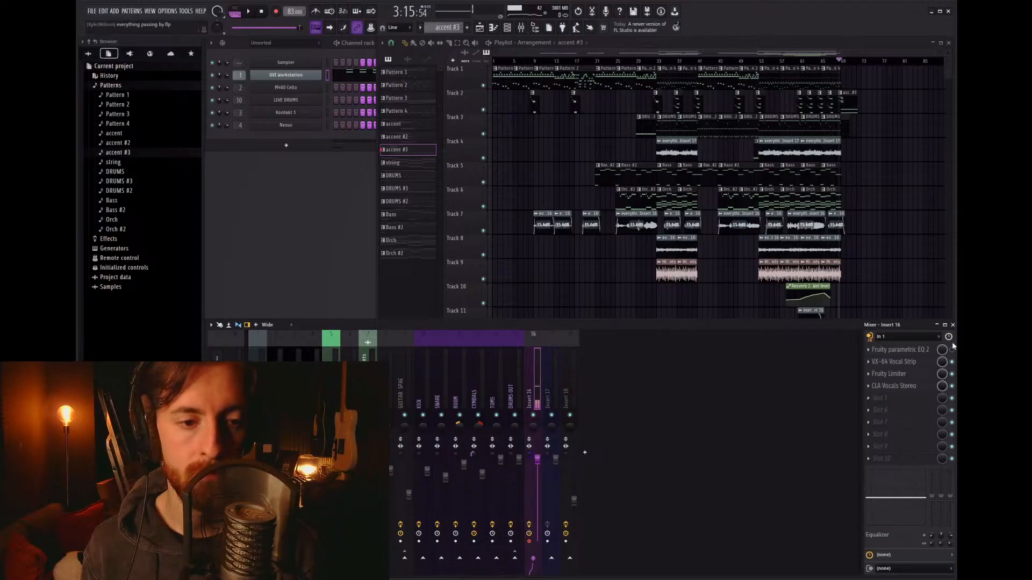
pyautogui.rightClick(896, 265)
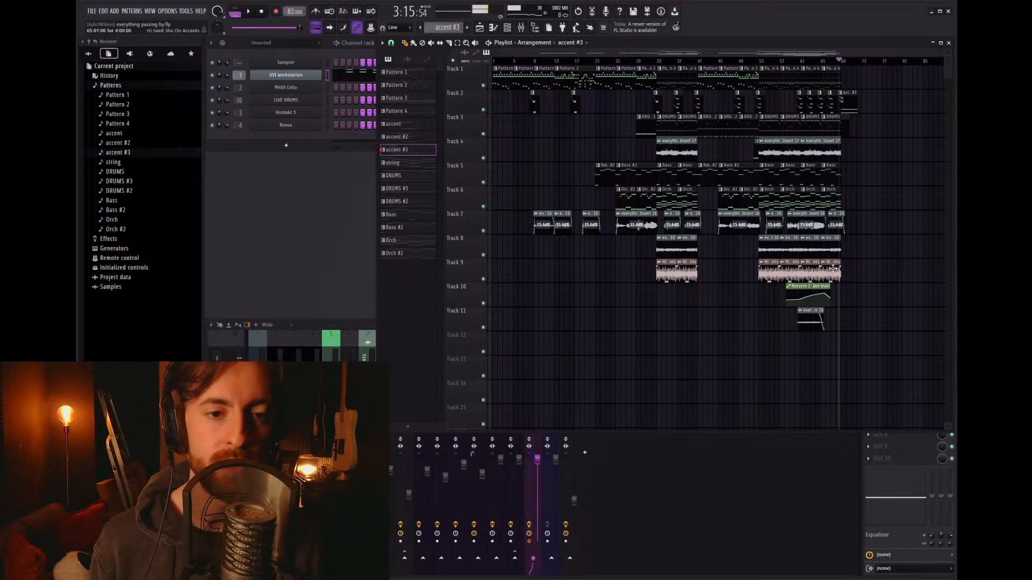
# Step: Check the Track 7 vocal clip's audio settings and the mixer's Nexus insert
pyautogui.scroll(3, 834, 268)
pyautogui.doubleClick(800, 231)
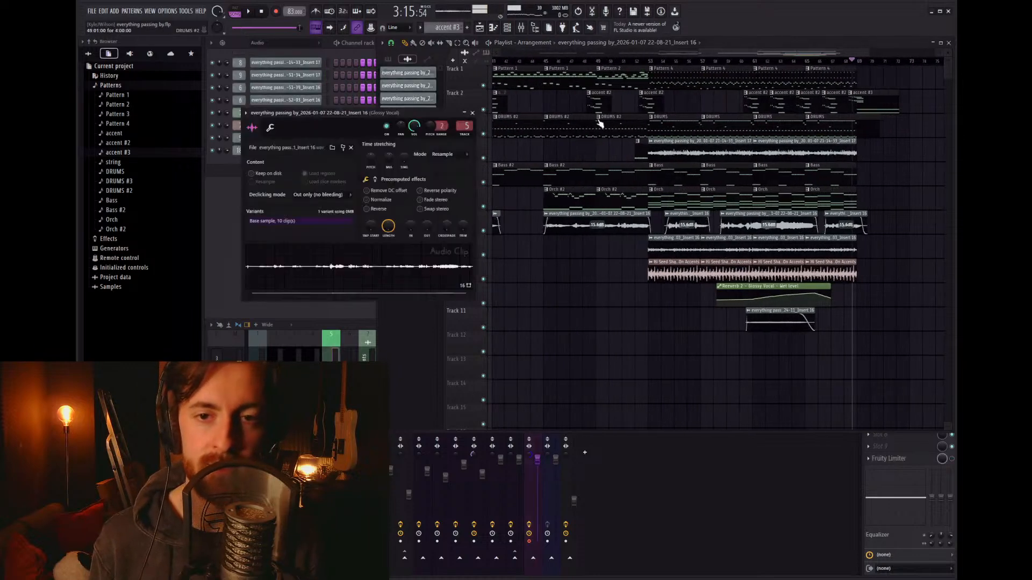
pyautogui.click(472, 114)
pyautogui.click(313, 349)
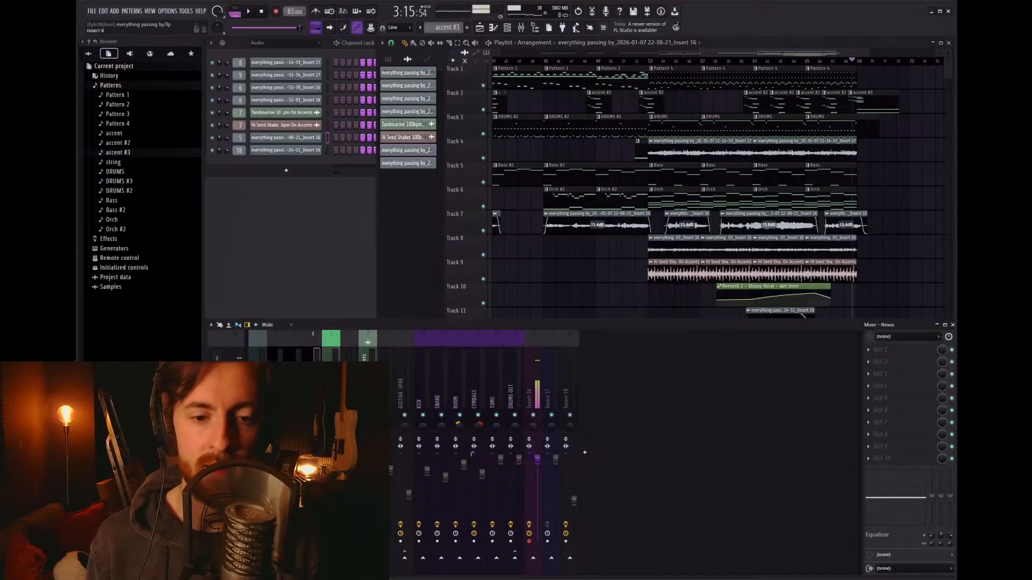
# Step: Return to the playlist, save the project, and move the playhead back to the start of the song
pyautogui.click(896, 249)
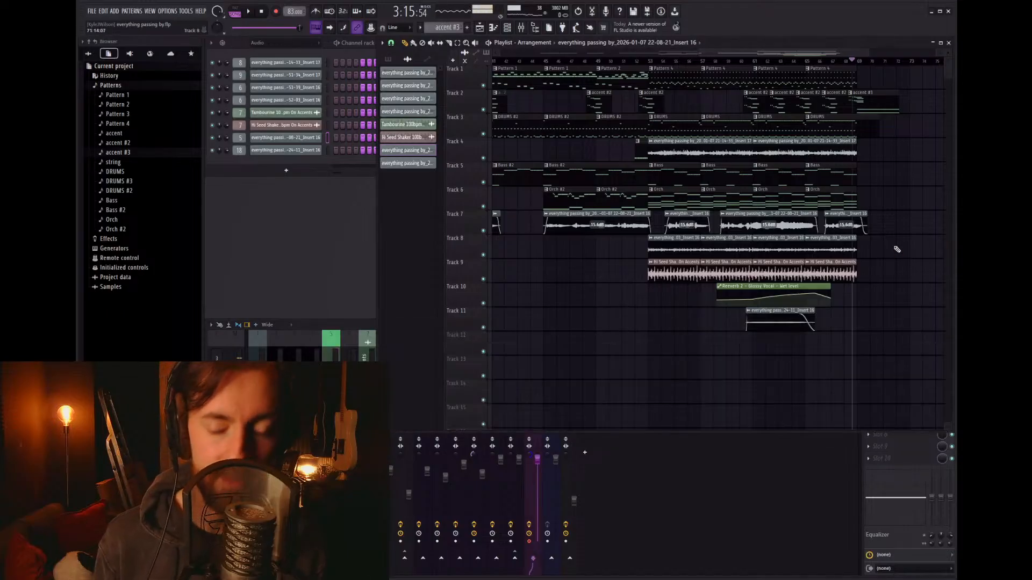
pyautogui.scroll(-3, 896, 248)
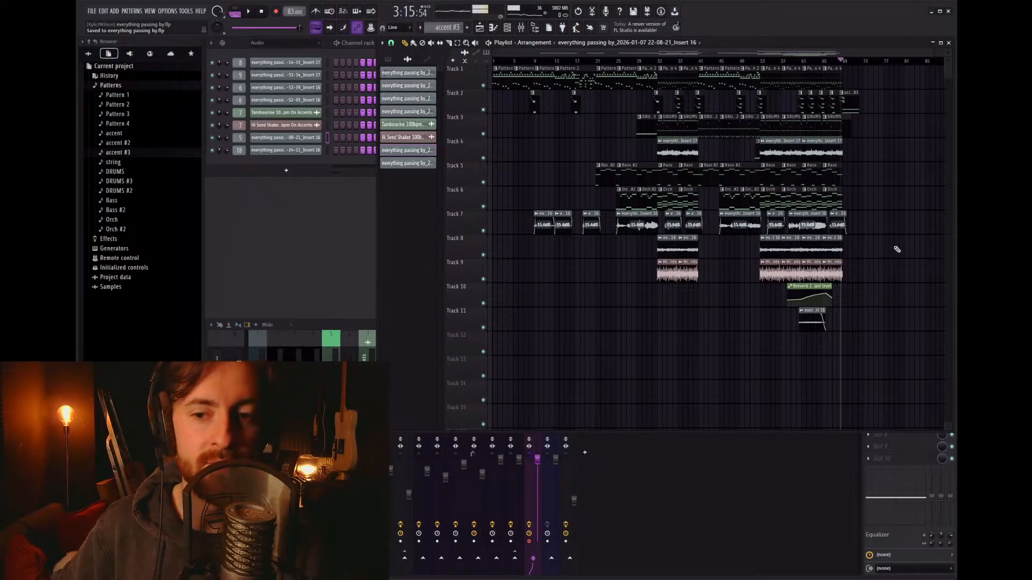
pyautogui.moveTo(510, 63); pyautogui.dragTo(477, 70)
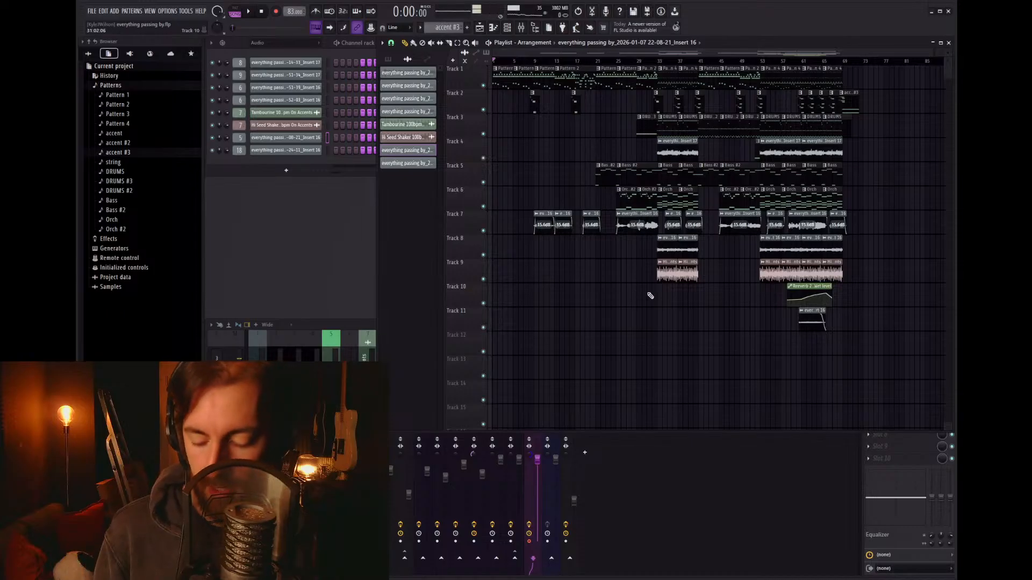